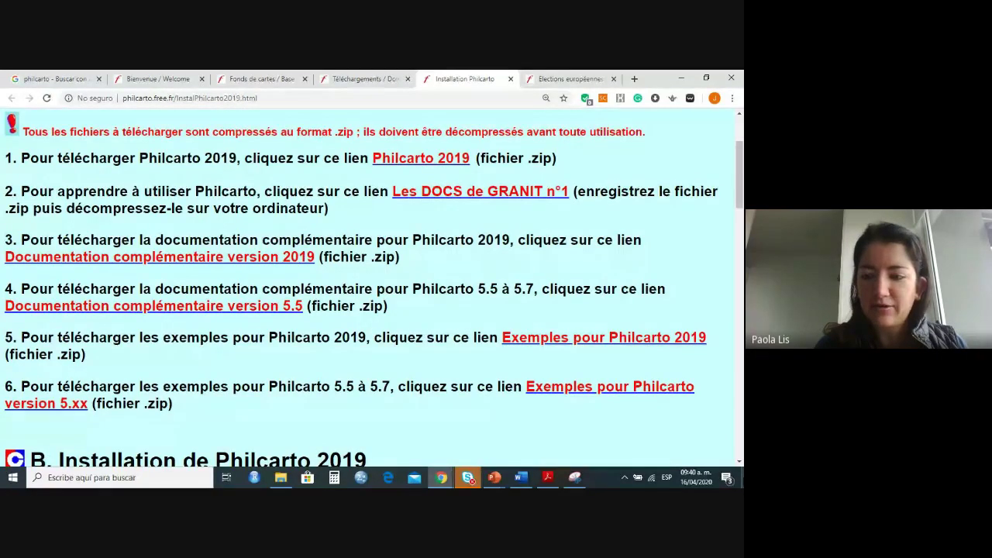
# Minimize the browser, launch Philcarto from the desktop and accept its licence terms.
pyautogui.click(681, 79)
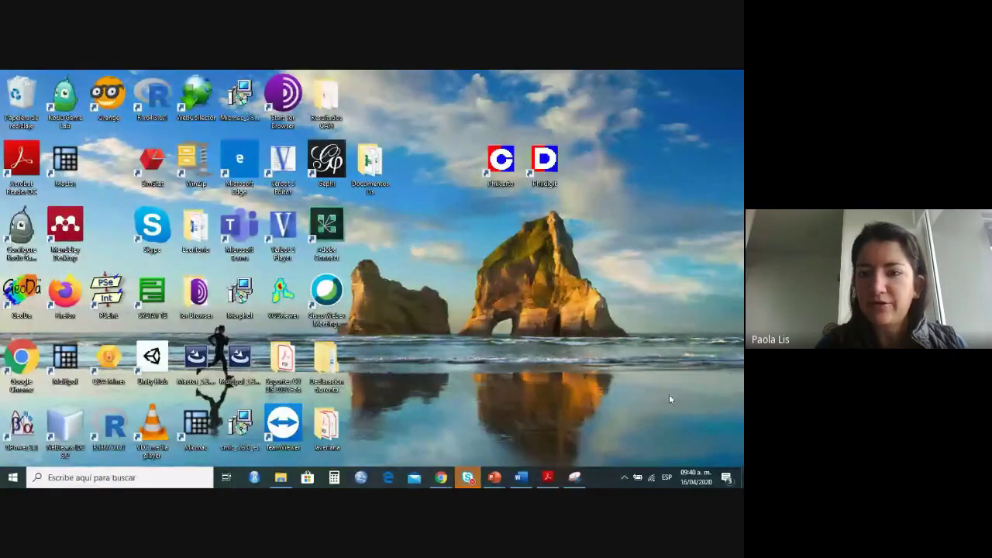
pyautogui.moveTo(500, 161); pyautogui.dragTo(463, 161)
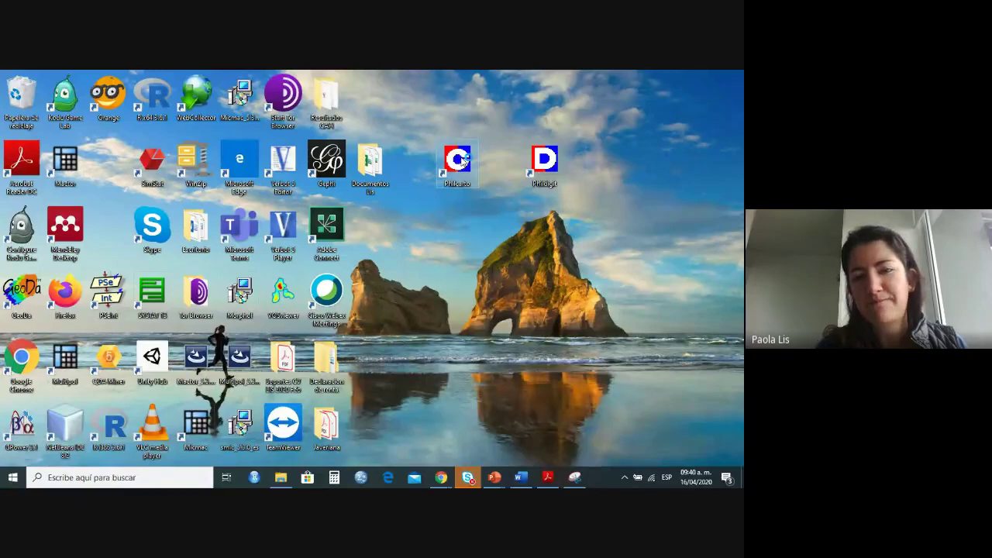
pyautogui.doubleClick(463, 161)
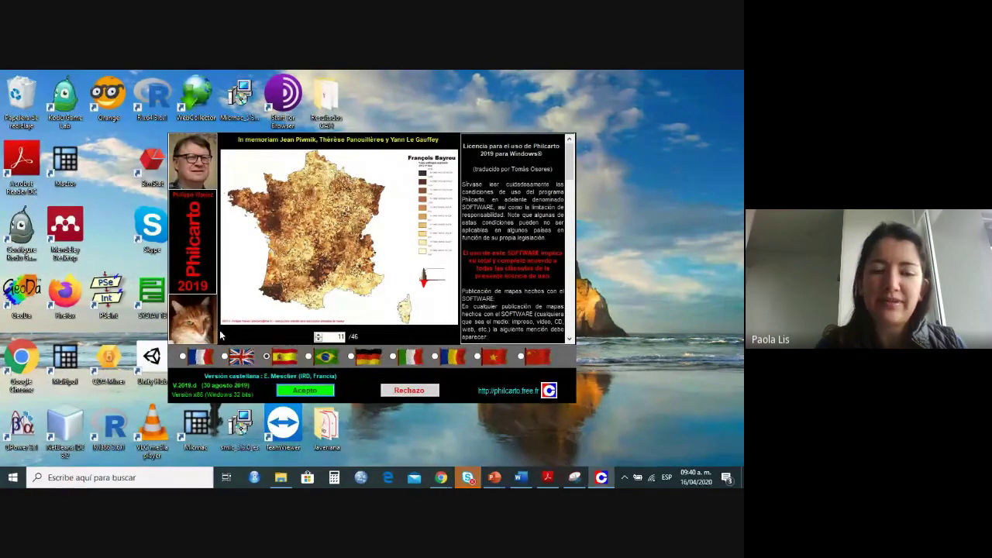
pyautogui.click(313, 393)
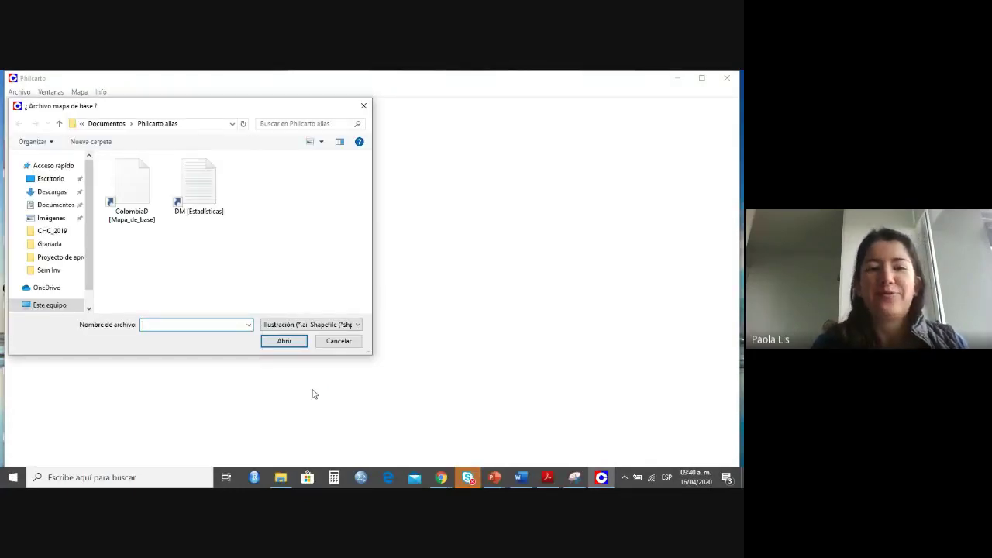
# Browse for the base map file in Descargas, down through PhilcartoExemples and ExemplesPhilcarto to the France départements folder.
pyautogui.moveTo(225, 114); pyautogui.dragTo(529, 163)
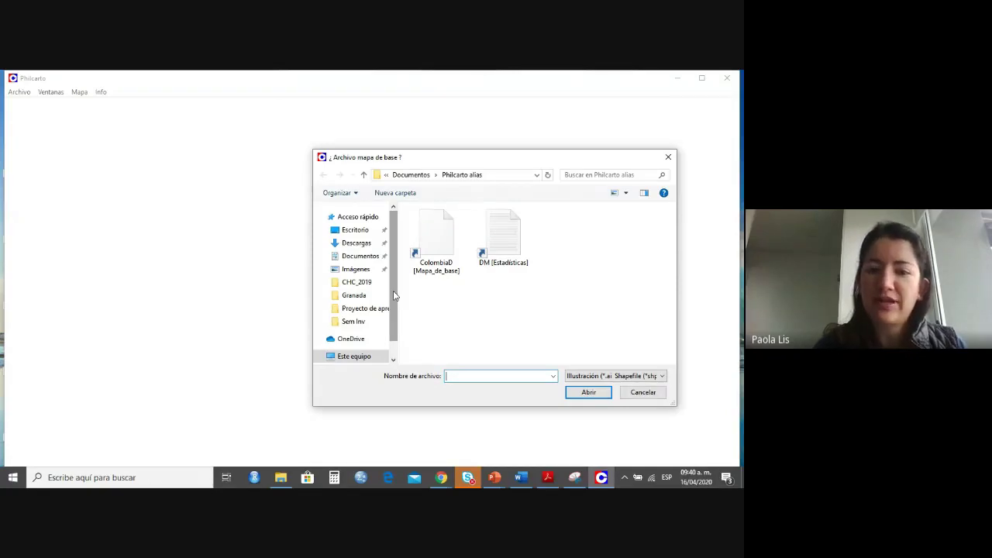
pyautogui.click(368, 246)
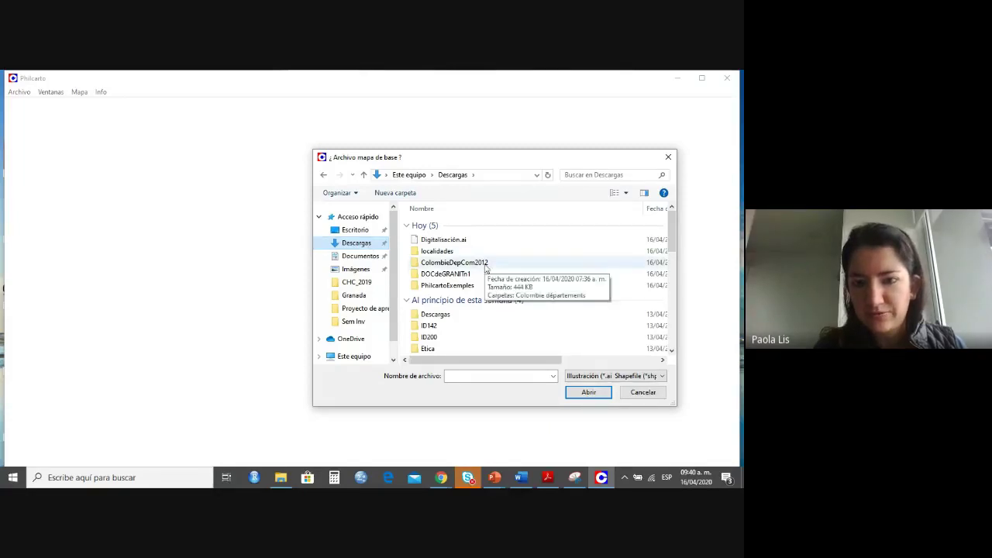
pyautogui.doubleClick(468, 287)
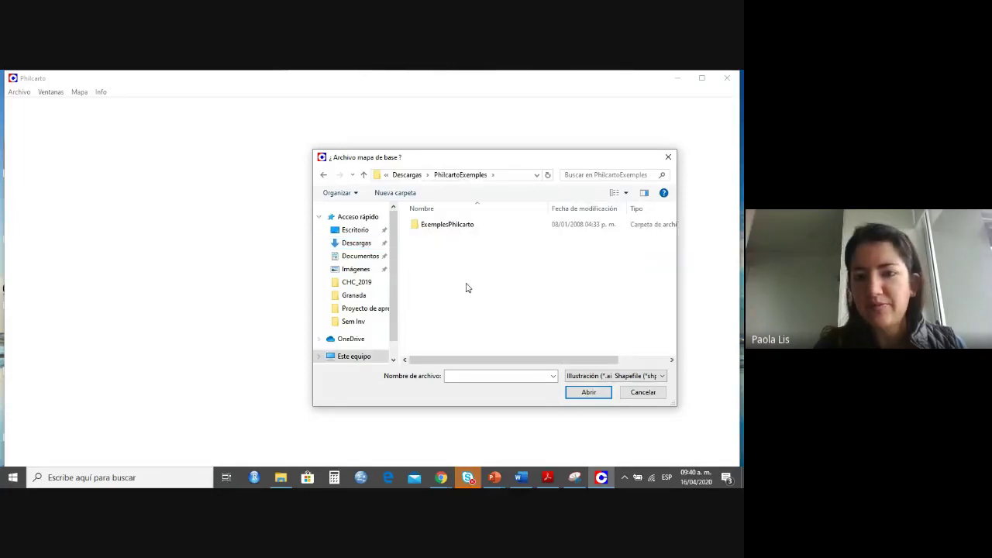
pyautogui.doubleClick(465, 225)
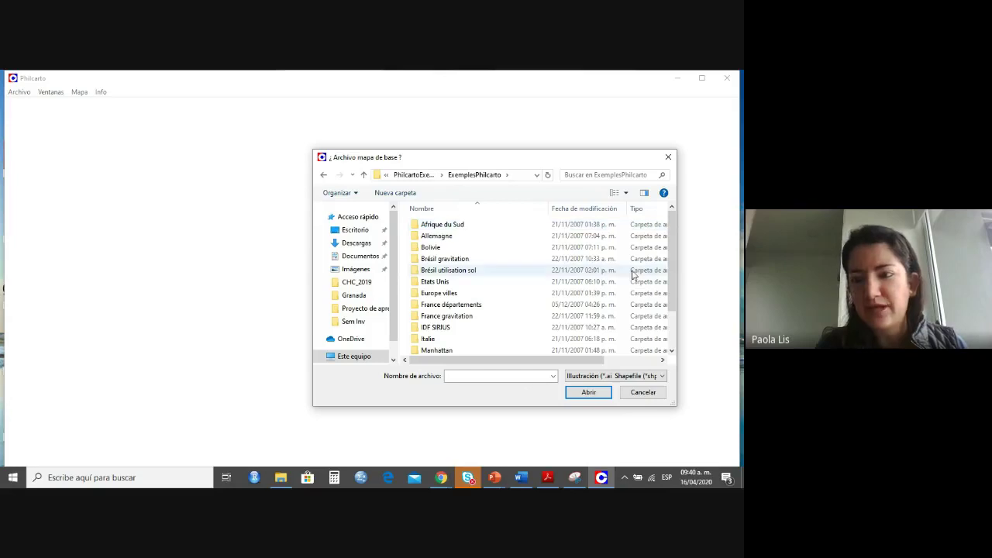
pyautogui.moveTo(674, 272); pyautogui.dragTo(676, 302)
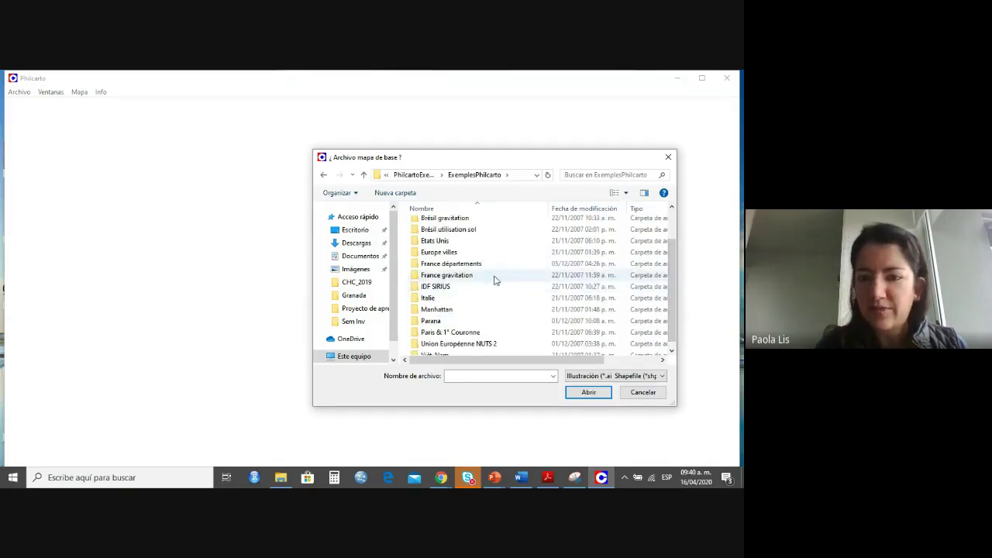
pyautogui.doubleClick(458, 264)
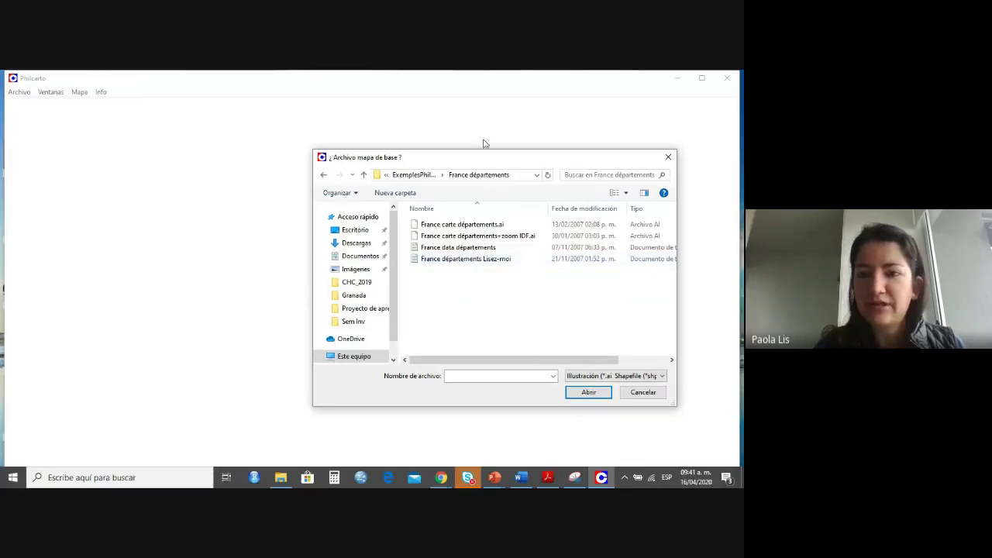
# Load France carte départements.ai as the base map and the France data départements text file as the statistical data.
pyautogui.moveTo(485, 162); pyautogui.dragTo(384, 146)
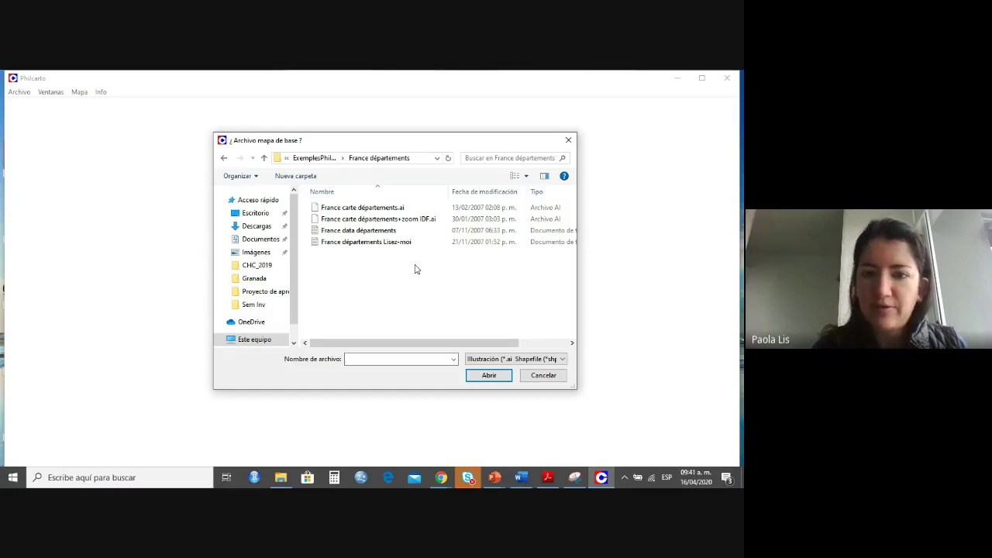
pyautogui.click(407, 207)
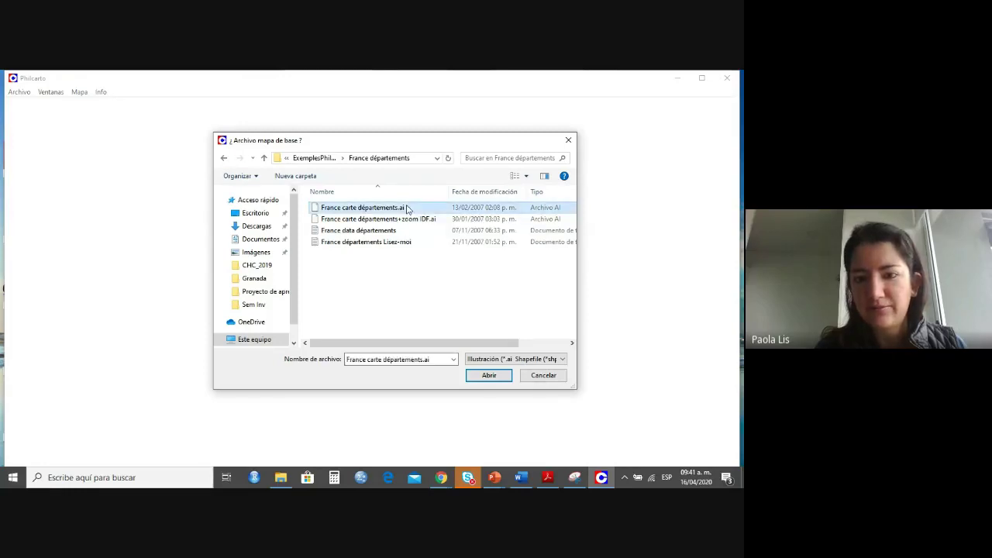
pyautogui.click(502, 379)
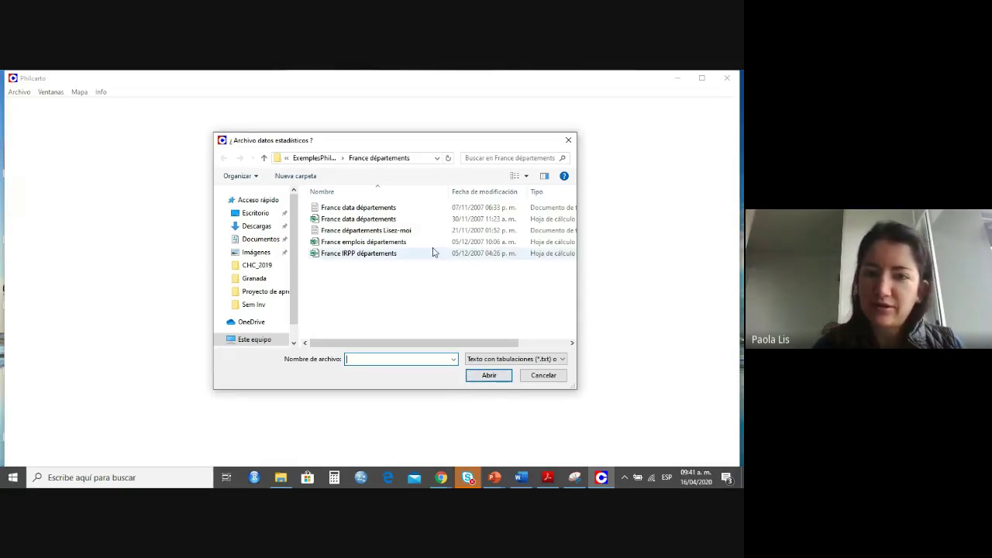
pyautogui.click(390, 209)
pyautogui.click(502, 379)
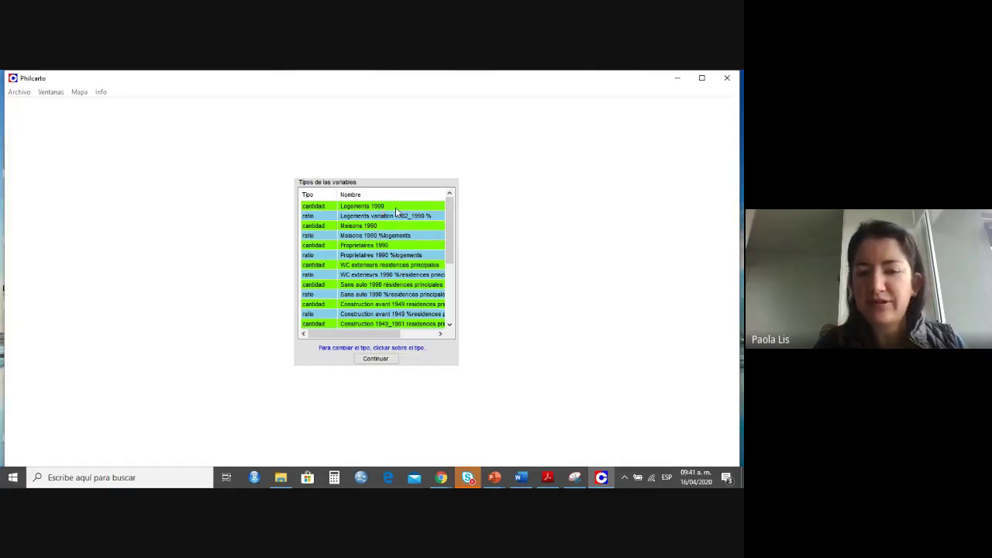
# Cycle the type of the Logements 1990 variable through ratio and nominal back to cantidad.
pyautogui.click(327, 208)
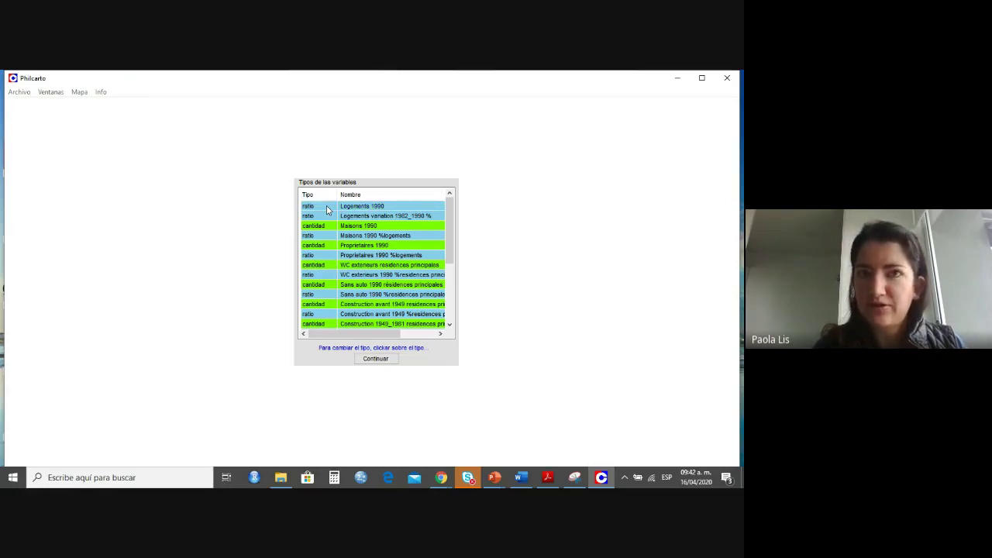
pyautogui.click(326, 207)
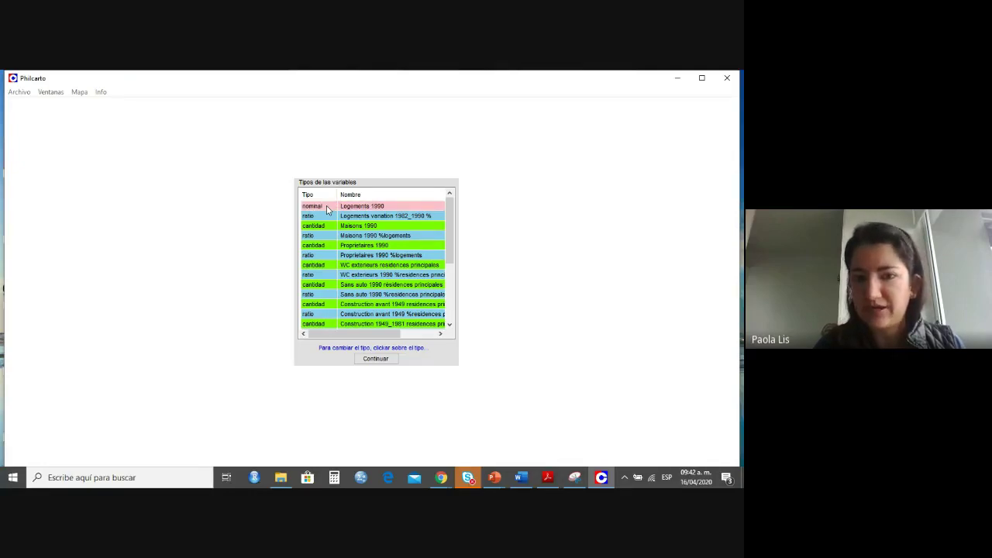
pyautogui.click(327, 208)
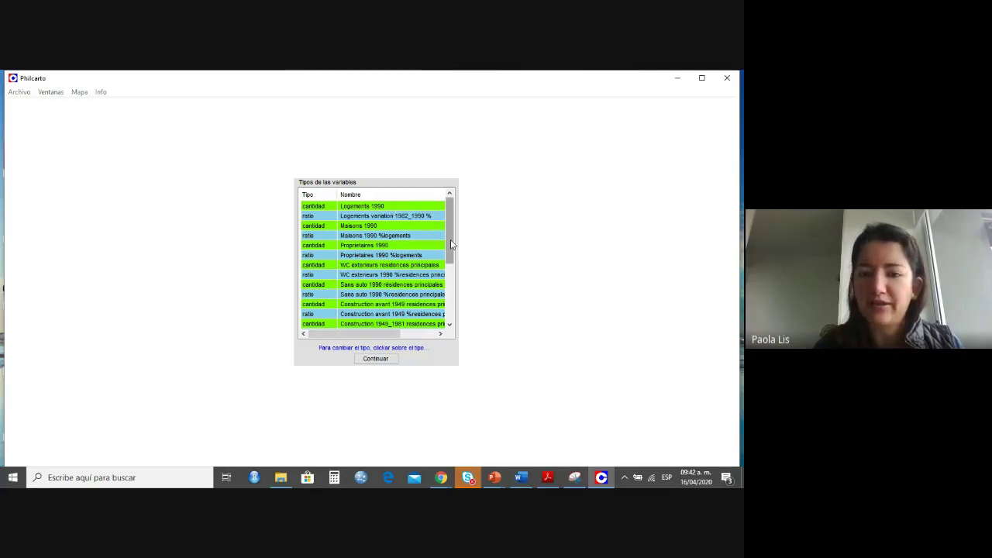
# Review the types of the remaining variables and accept them to draw the base map.
pyautogui.moveTo(450, 240); pyautogui.dragTo(448, 307)
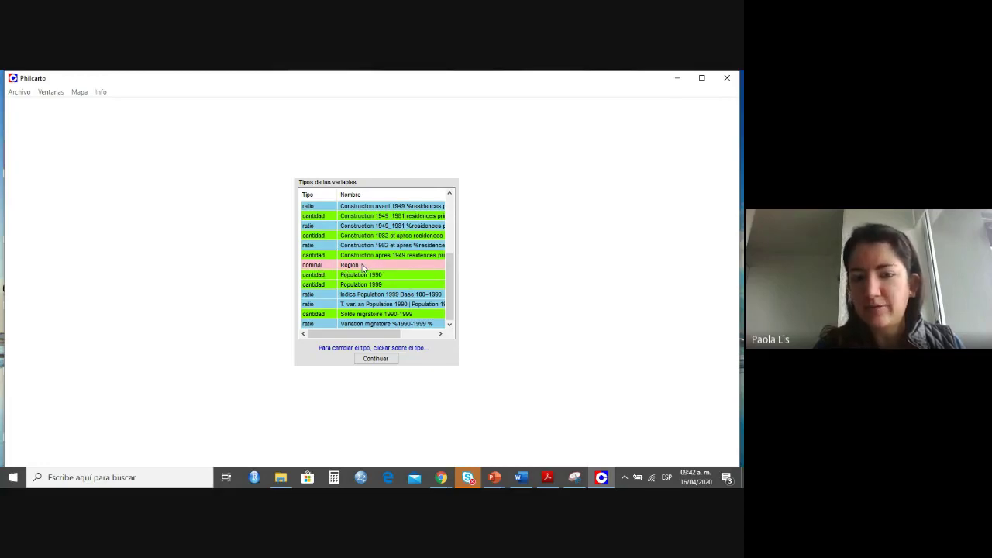
pyautogui.click(376, 359)
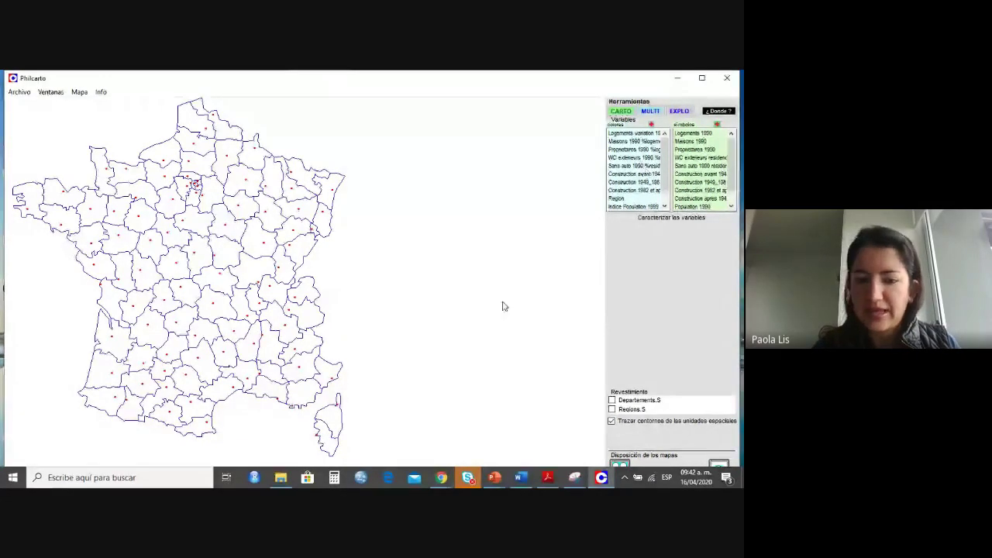
# Switch to File Explorer, inspect the France data départements text file in a maximized Notepad window and close it.
pyautogui.click(284, 477)
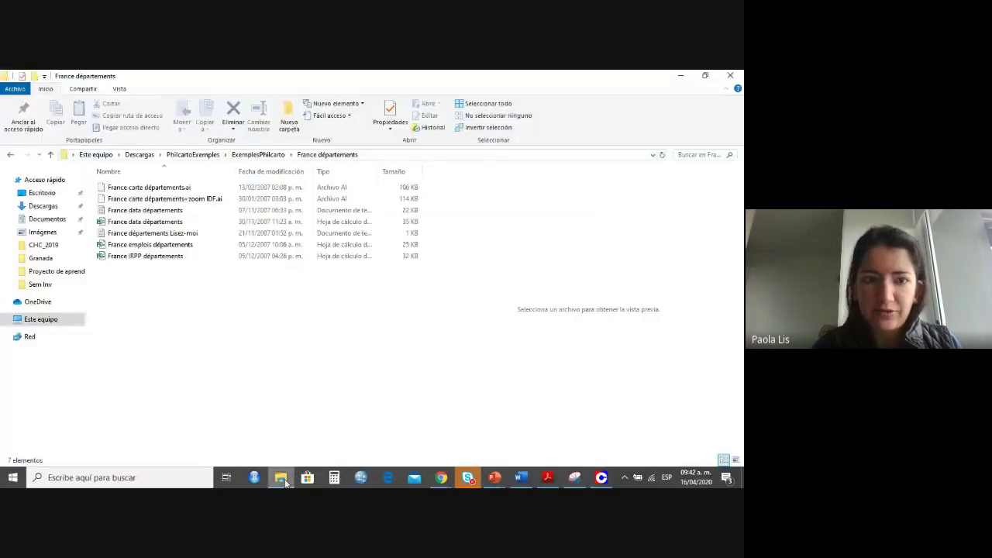
pyautogui.click(191, 216)
pyautogui.doubleClick(190, 216)
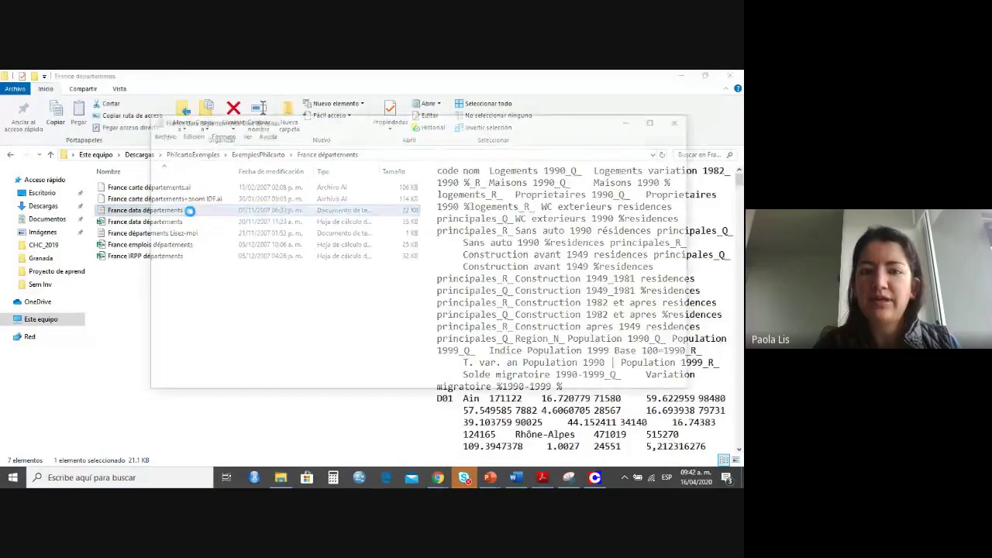
pyautogui.click(656, 121)
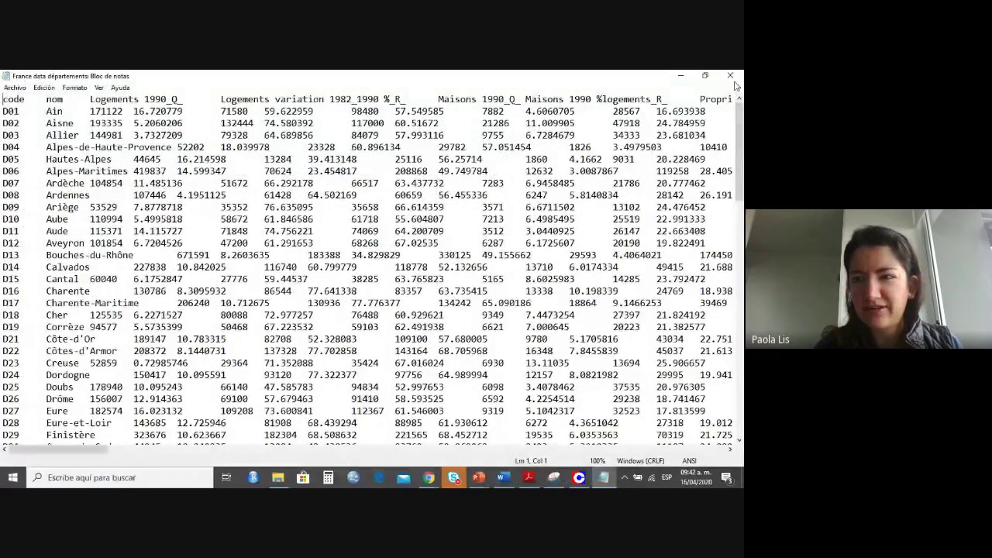
pyautogui.click(731, 77)
# Open the France data départements spreadsheet in Excel, maximize its window and enable editing.
pyautogui.click(147, 222)
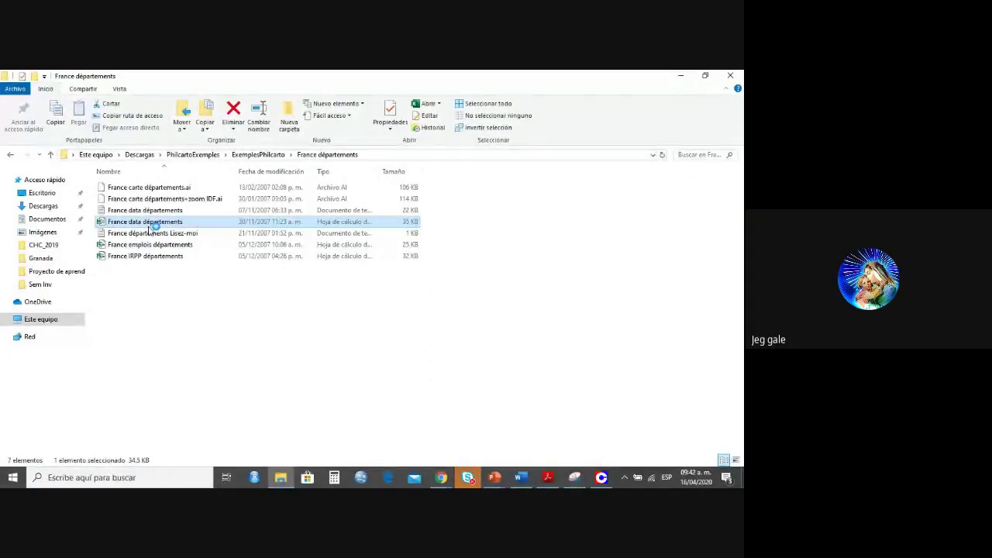
pyautogui.moveTo(600, 480)
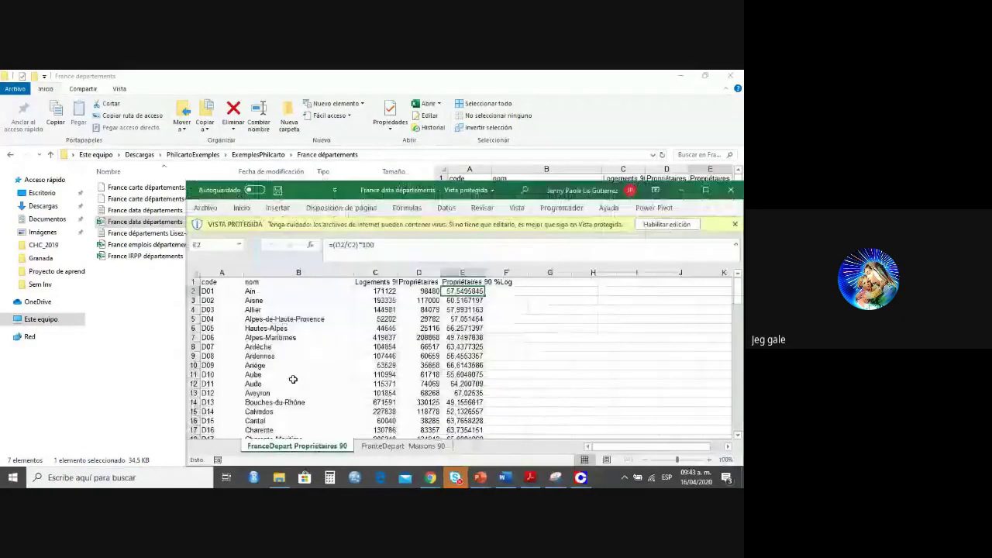
pyautogui.click(705, 190)
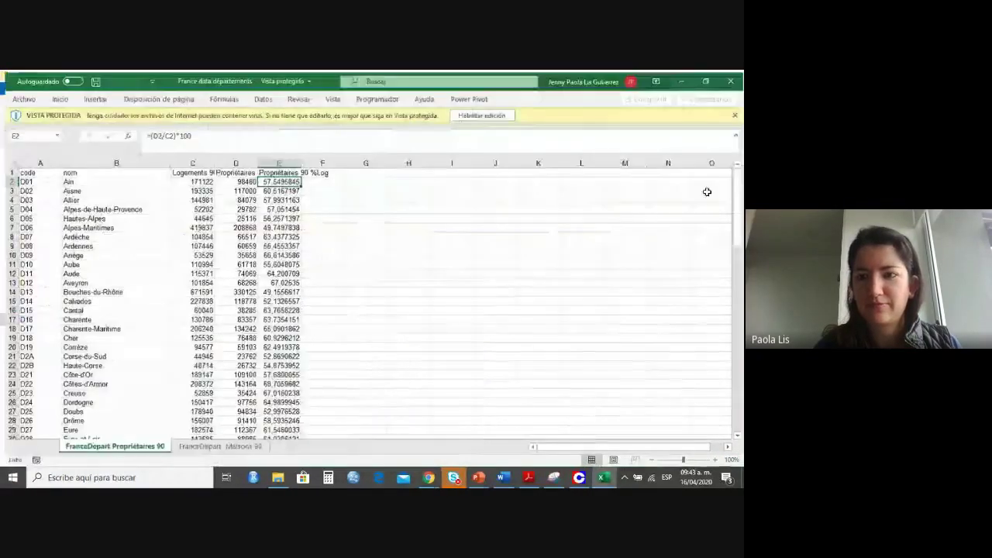
pyautogui.click(484, 114)
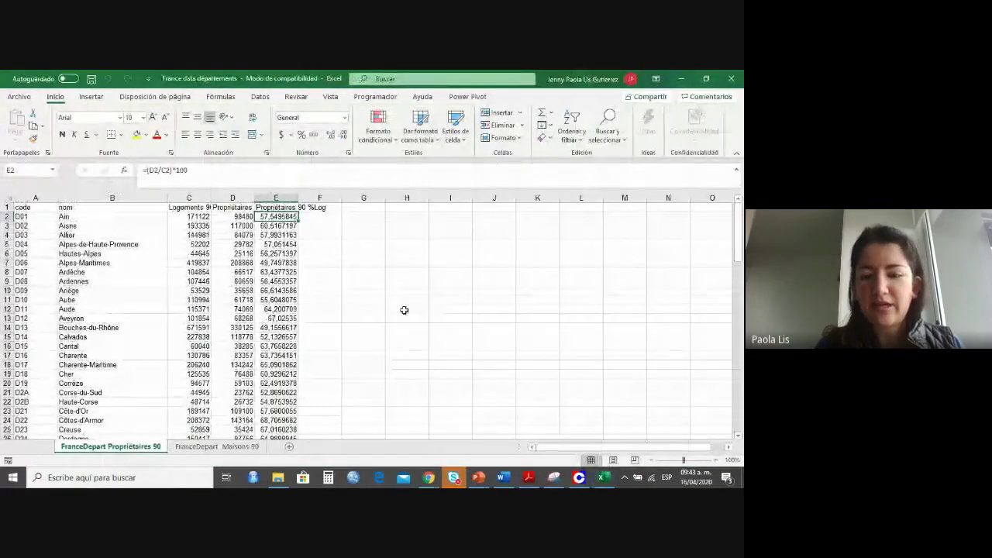
# Examine the code, name, Logements and Propriétaires columns of the FranceDepart Propriétaires 90 sheet at 150% zoom, including the percentage formula.
pyautogui.click(715, 461)
pyautogui.click(715, 460)
pyautogui.click(716, 460)
pyautogui.click(715, 461)
pyautogui.click(716, 460)
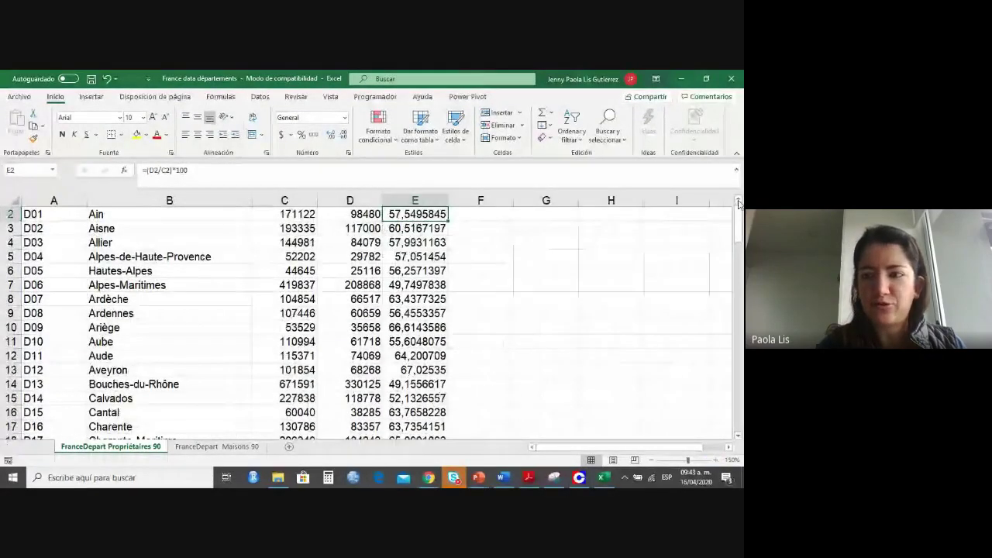
pyautogui.click(36, 215)
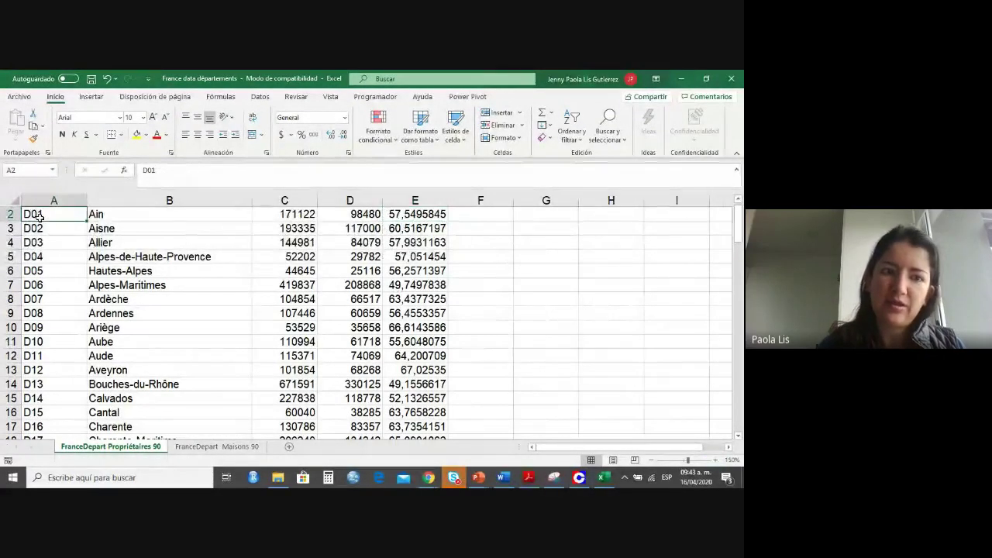
pyautogui.scroll(1, 39, 217)
pyautogui.click(39, 217)
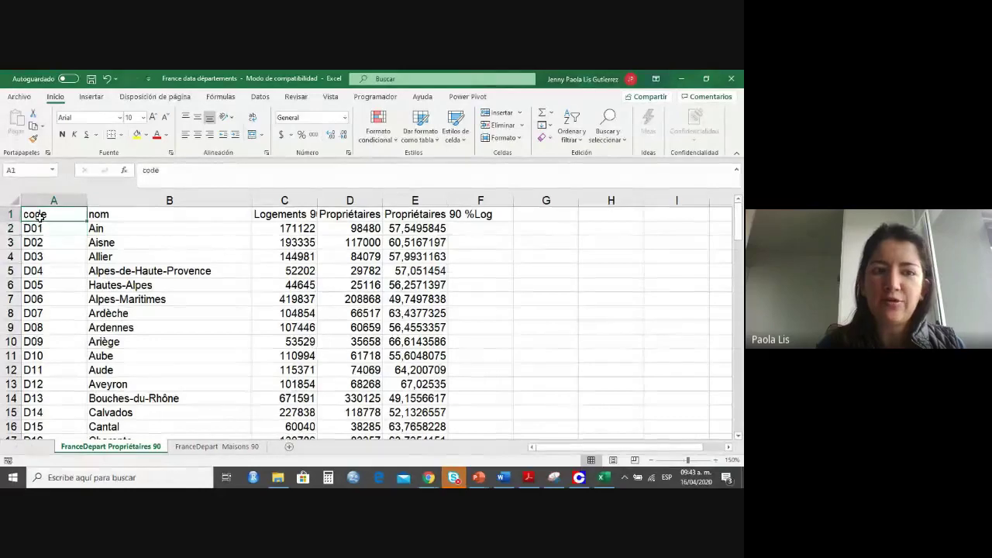
pyautogui.press('Right')
pyautogui.press('Down')
pyautogui.press('Up')
pyautogui.press('Right')
pyautogui.press('Right')
pyautogui.press('Right')
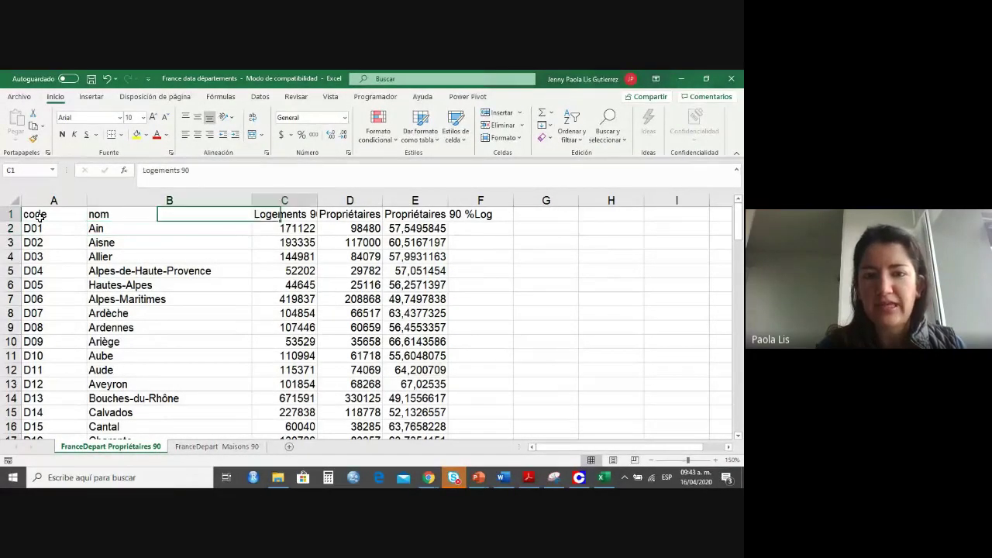
pyautogui.press('Left')
pyautogui.press('Left')
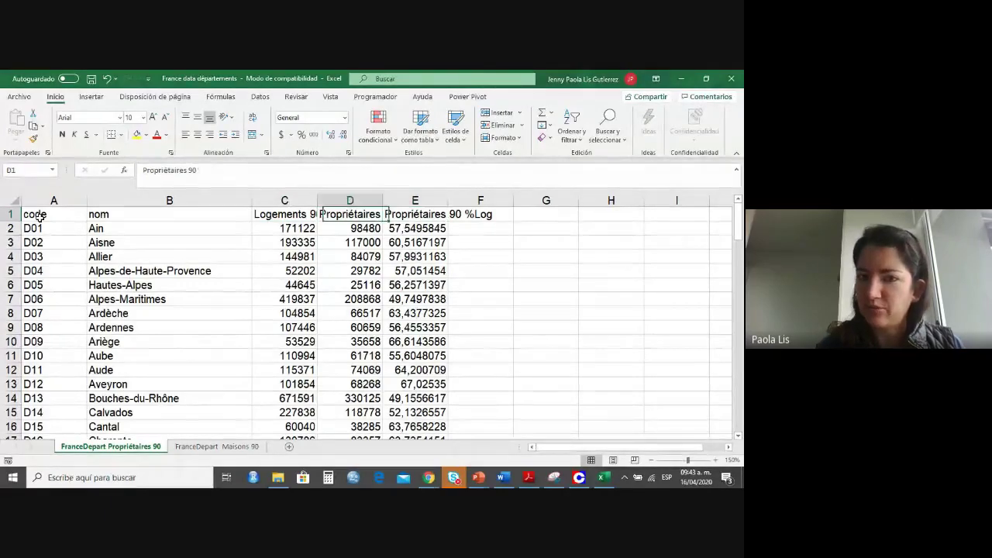
pyautogui.press('Down')
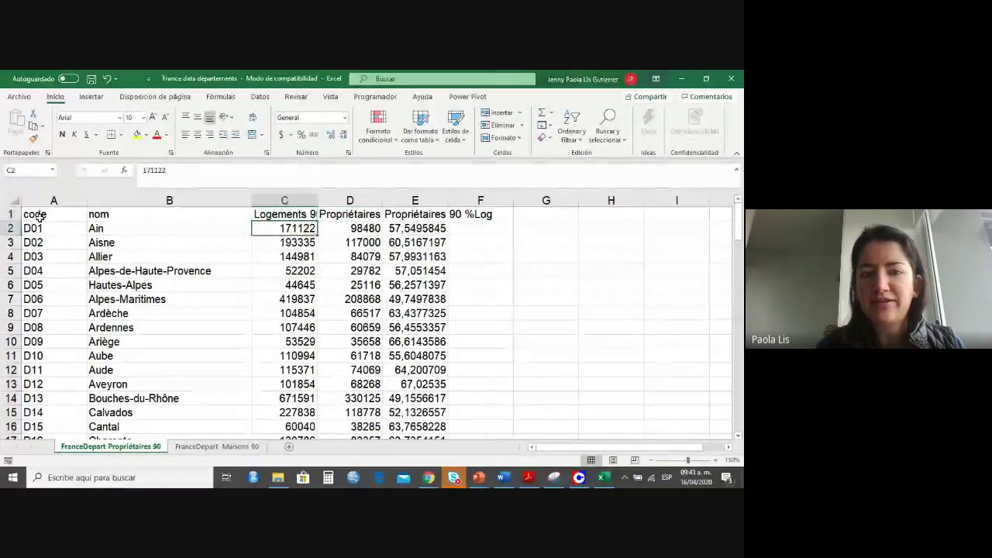
pyautogui.press('Up')
pyautogui.press('Right')
pyautogui.press('Right')
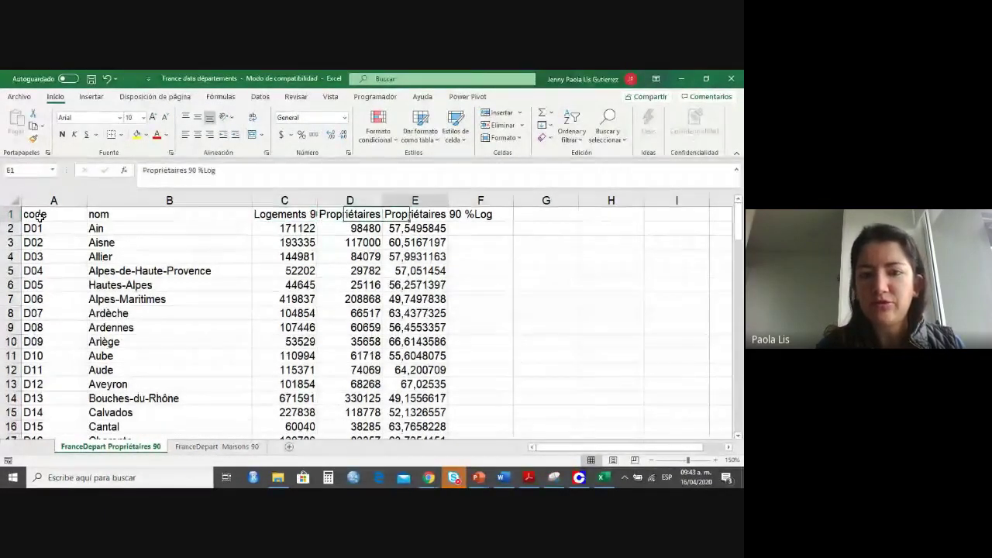
pyautogui.press('Down')
pyautogui.press('Up')
pyautogui.press('Down')
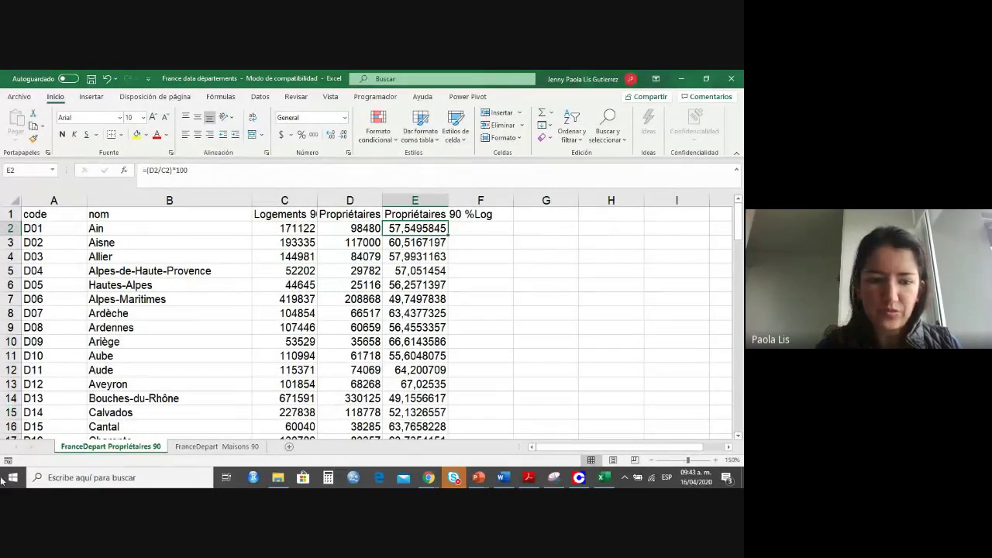
# Examine the columns of the FranceDepart Maisons 90 sheet and the first département's code and values in the FranceDepart Propriétaires 90 sheet.
pyautogui.click(196, 446)
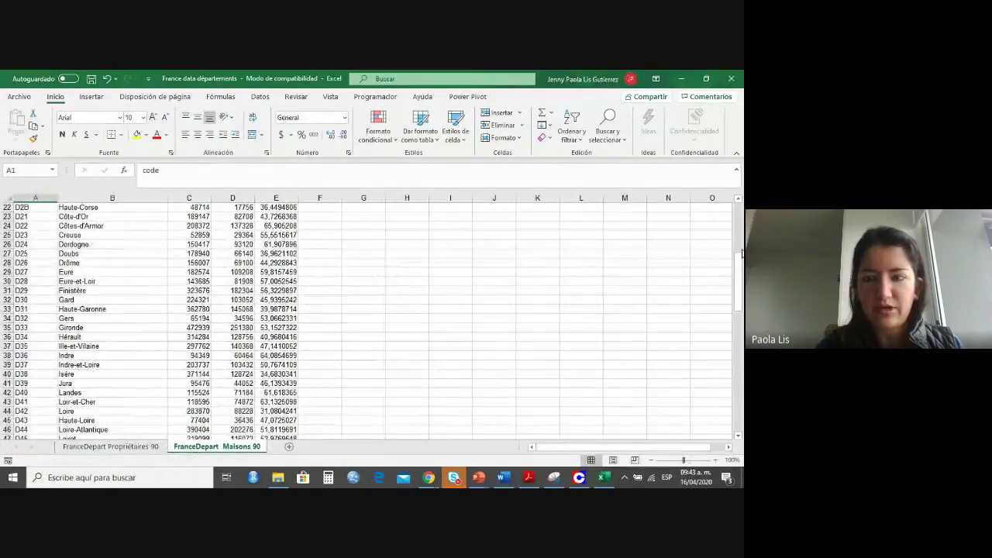
pyautogui.moveTo(741, 277); pyautogui.dragTo(740, 228)
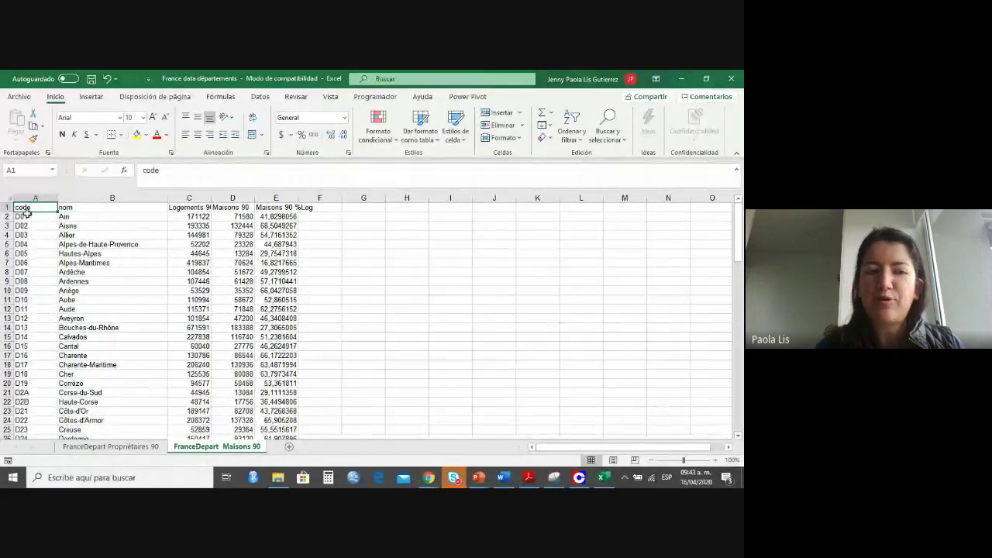
pyautogui.click(111, 447)
pyautogui.click(49, 226)
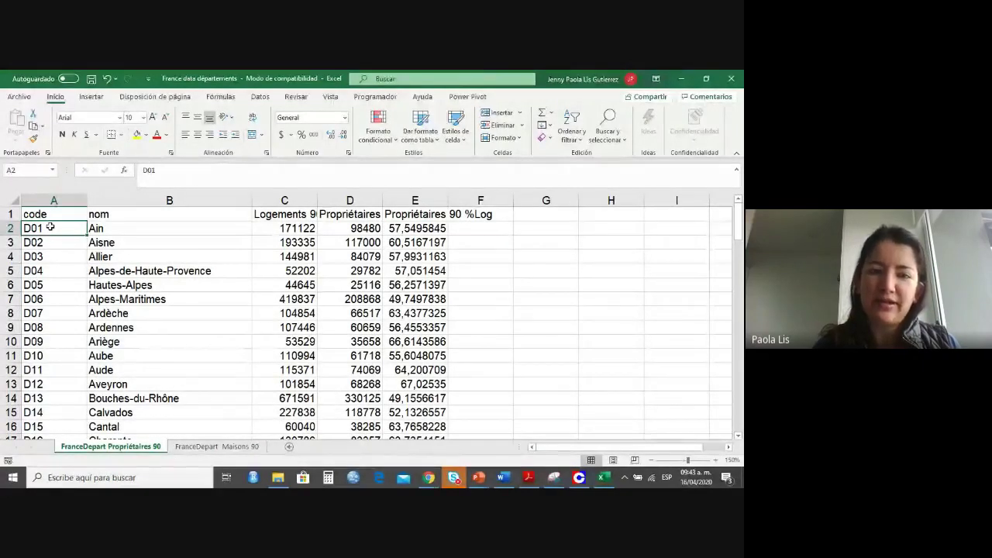
pyautogui.moveTo(268, 227); pyautogui.dragTo(438, 228)
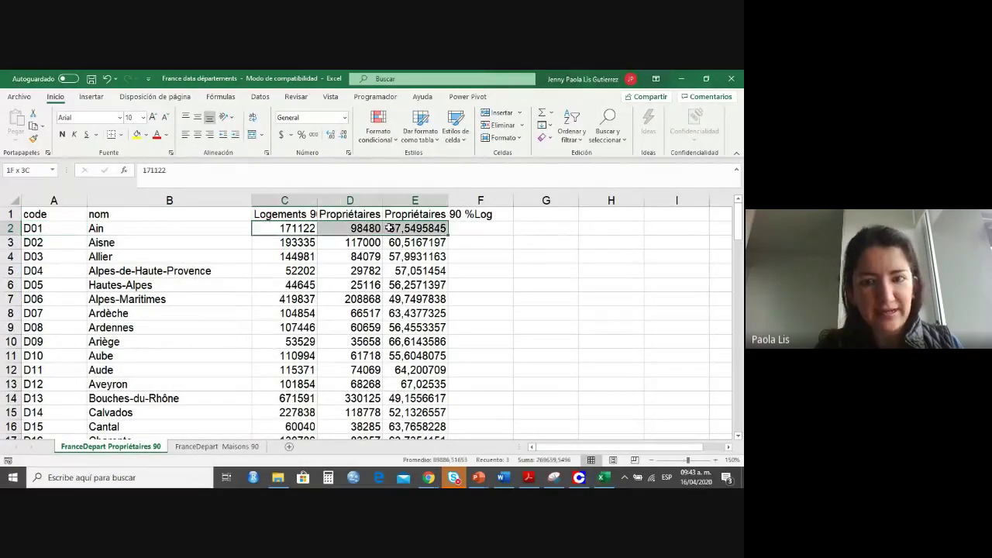
# Switch to Philcarto and draw a choropleth map of the Logements variation 1982_1990 % variable.
pyautogui.click(735, 80)
pyautogui.hotkey('alt', 'Tab')
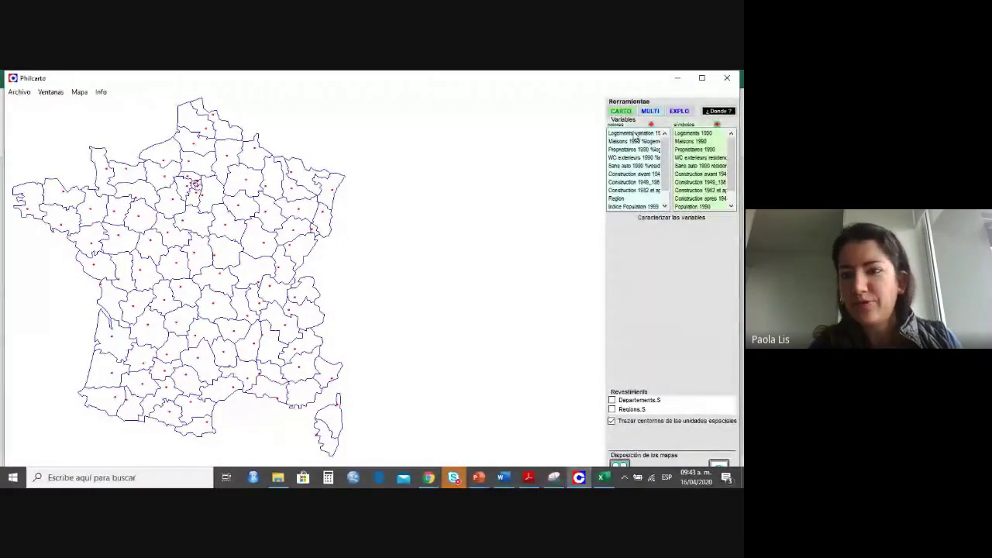
pyautogui.click(635, 134)
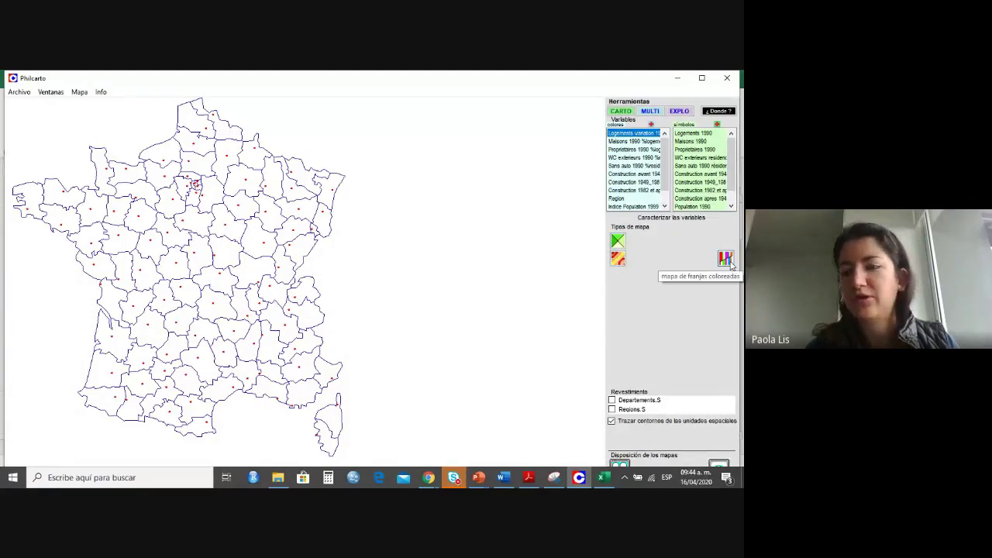
pyautogui.click(618, 242)
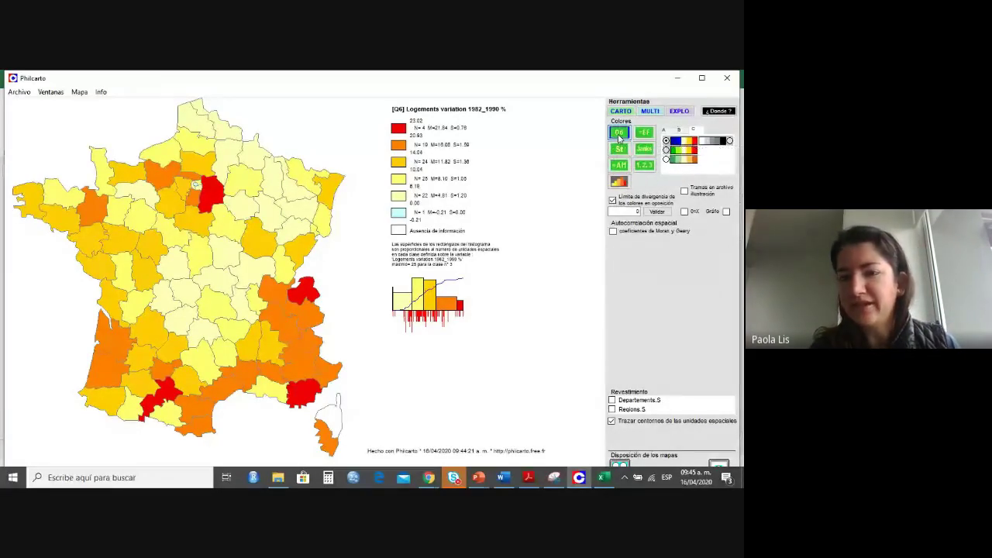
# Try the green-to-red palette on the Q6 map, browse palette sets A, B and C, and return to the blue-to-red palette.
pyautogui.click(680, 130)
pyautogui.click(667, 142)
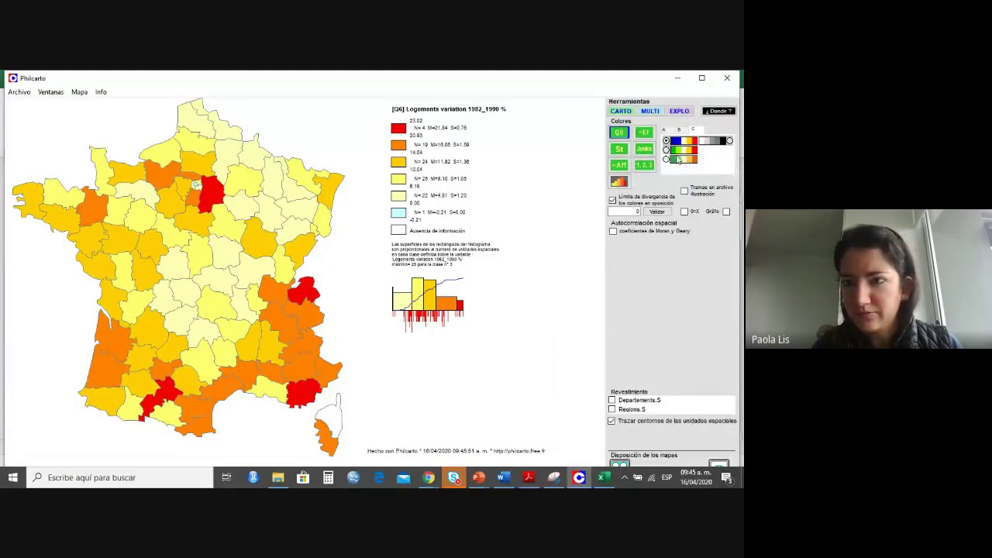
pyautogui.click(664, 131)
pyautogui.click(668, 152)
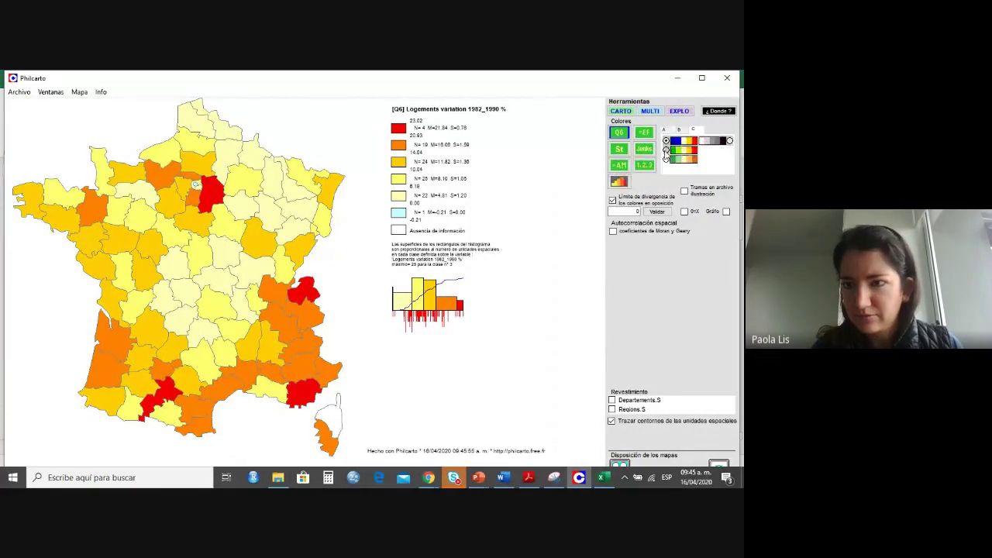
pyautogui.click(681, 152)
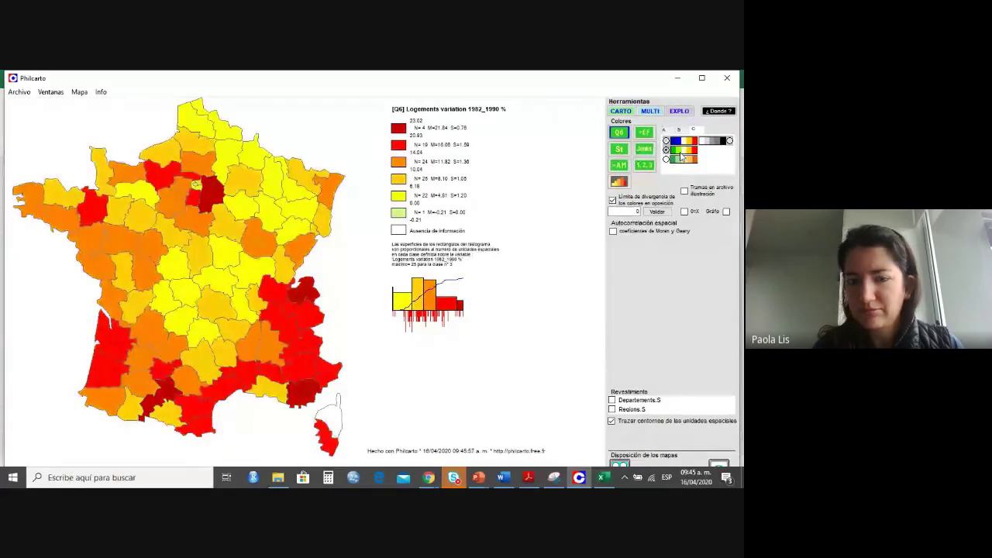
pyautogui.click(680, 131)
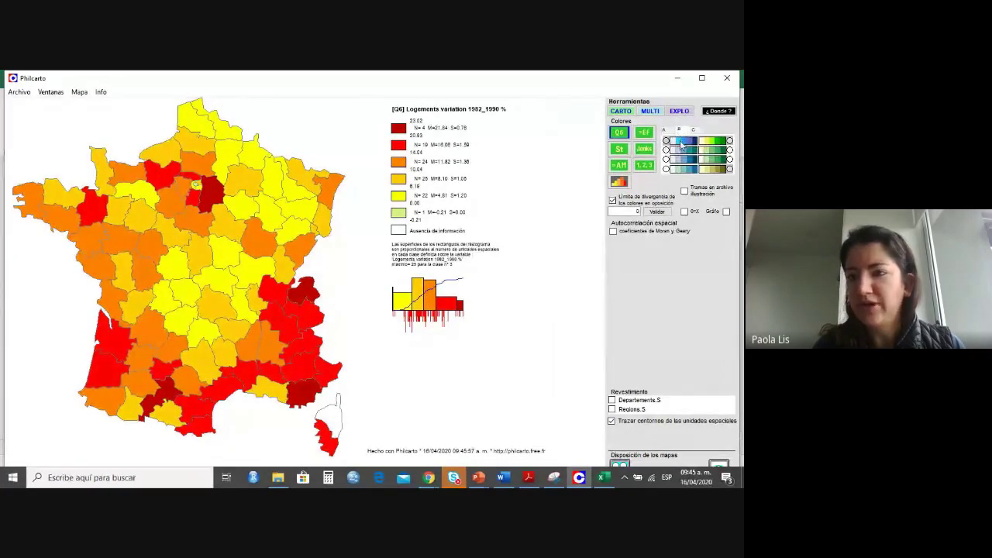
pyautogui.click(664, 130)
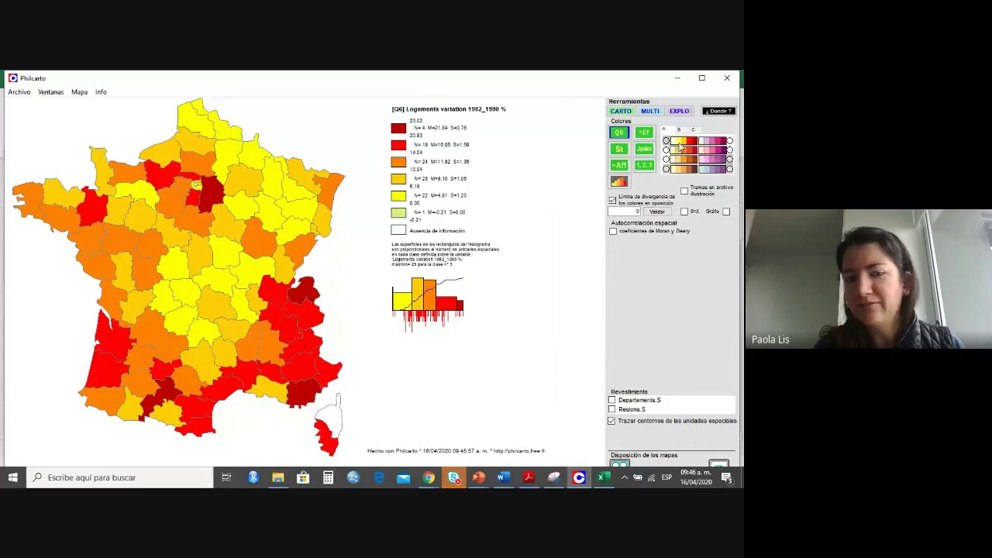
pyautogui.click(679, 147)
pyautogui.click(683, 161)
pyautogui.click(683, 151)
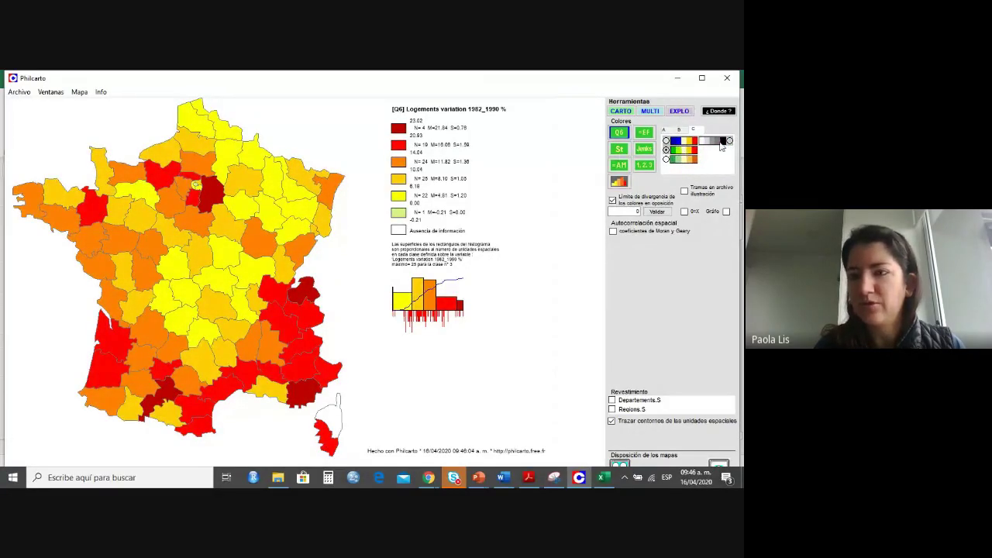
pyautogui.click(720, 144)
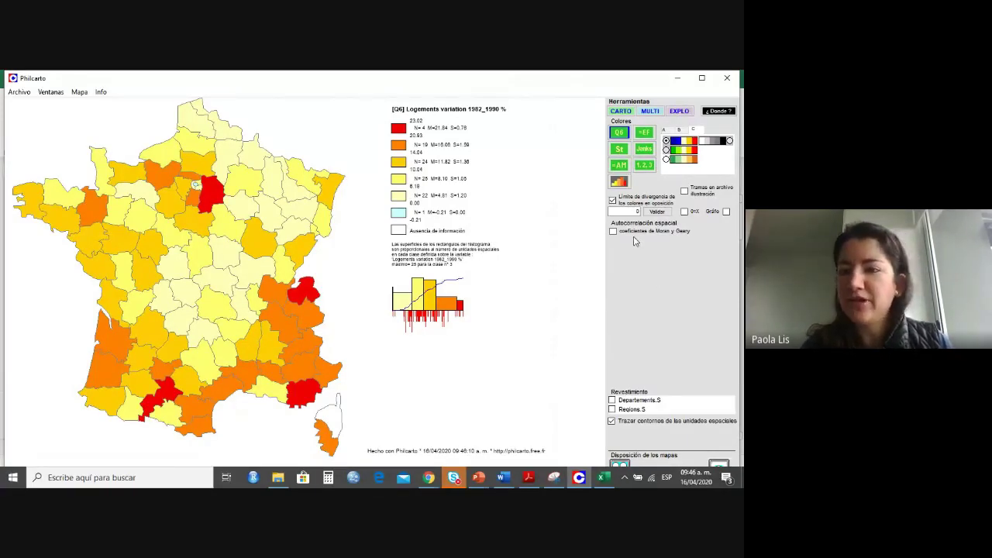
# Classify the map by Jenks in 6 classes, add the Moran and Geary coefficients and the Gráfo lines, and return to the CARTO variable selection.
pyautogui.click(646, 150)
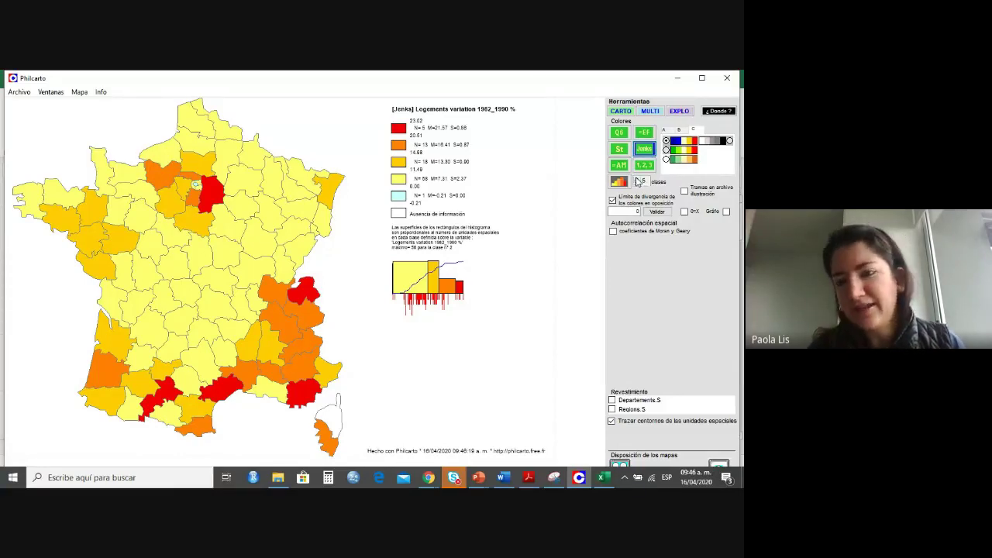
pyautogui.click(637, 179)
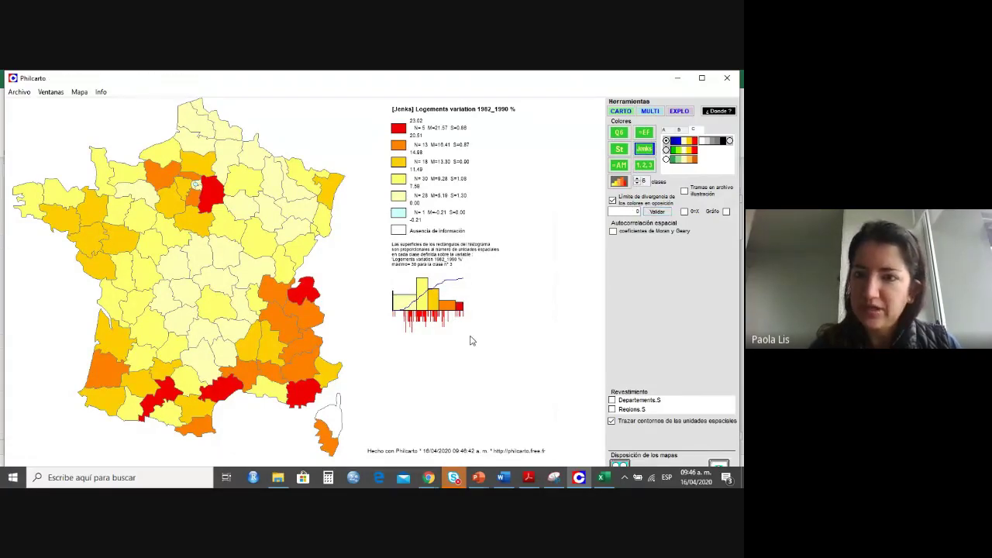
pyautogui.click(630, 236)
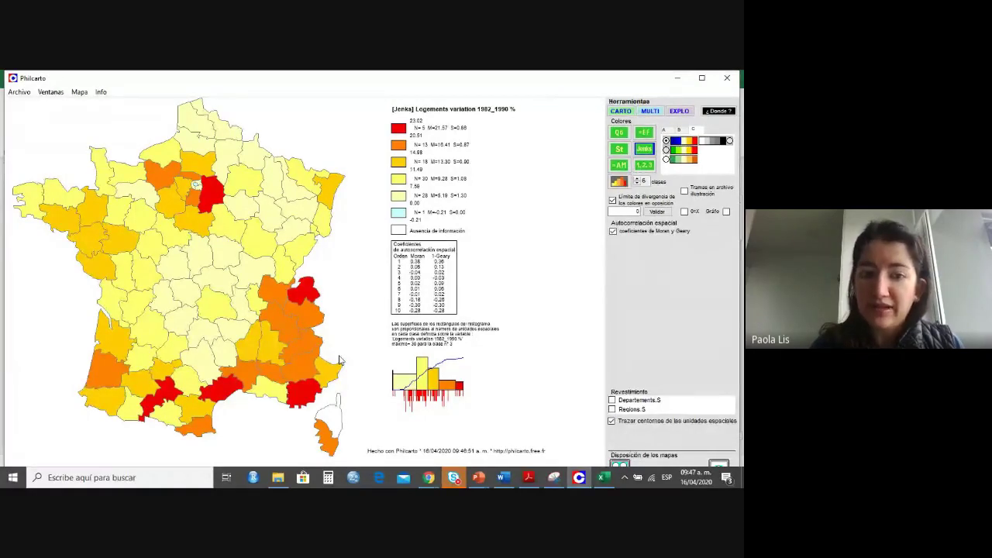
pyautogui.click(726, 211)
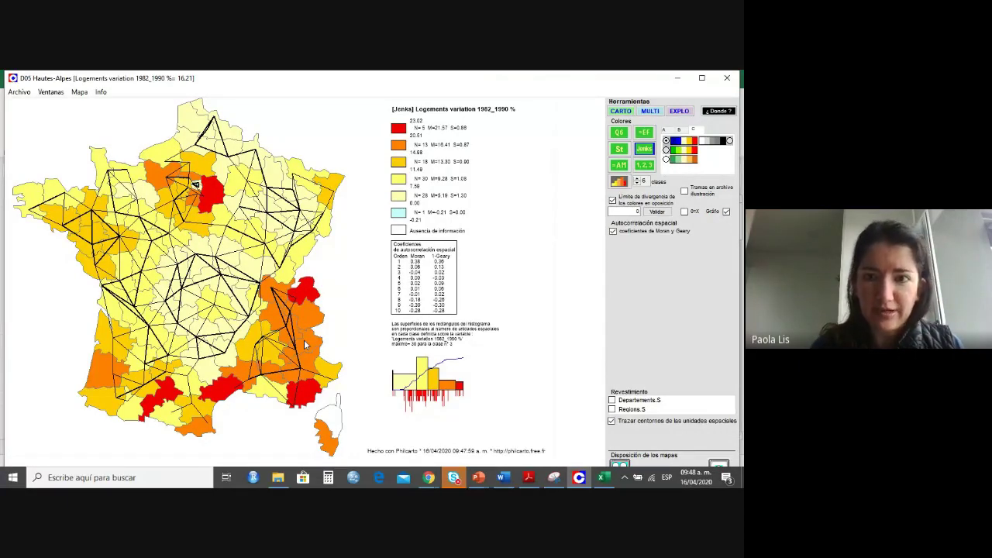
pyautogui.click(621, 112)
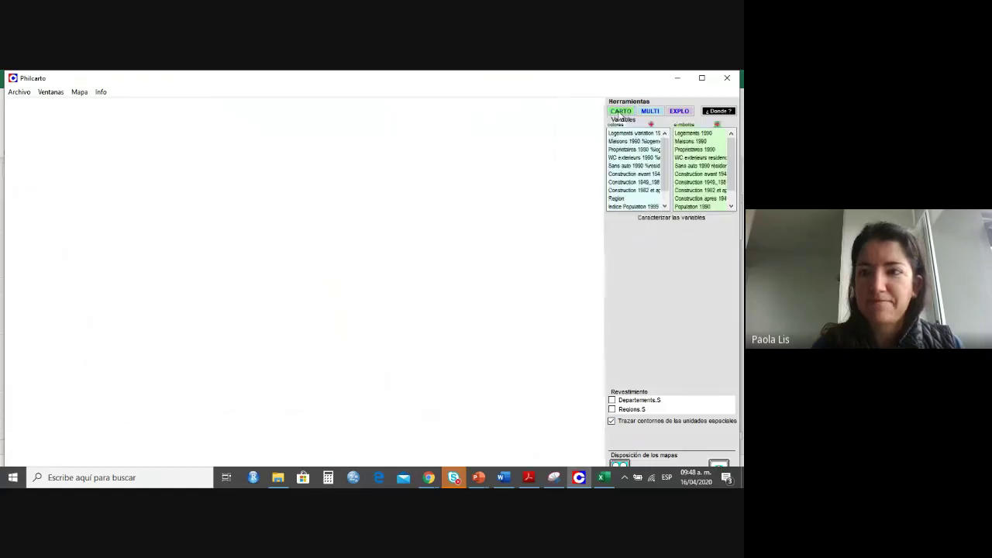
pyautogui.hotkey('alt', 'Tab')
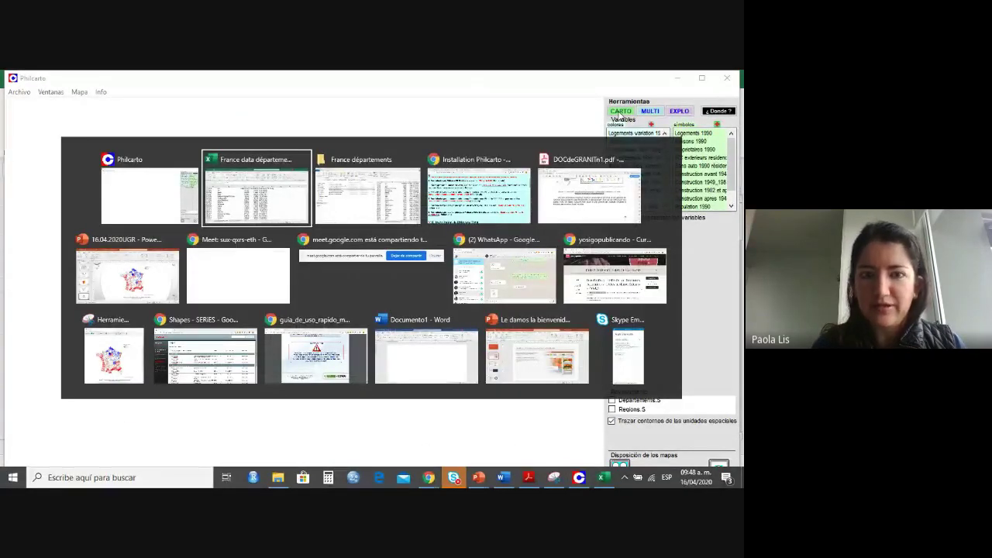
pyautogui.hotkey('alt', 'Tab')
pyautogui.hotkey('alt', 'Tab')
pyautogui.press('Escape')
pyautogui.hotkey('alt', 'Tab')
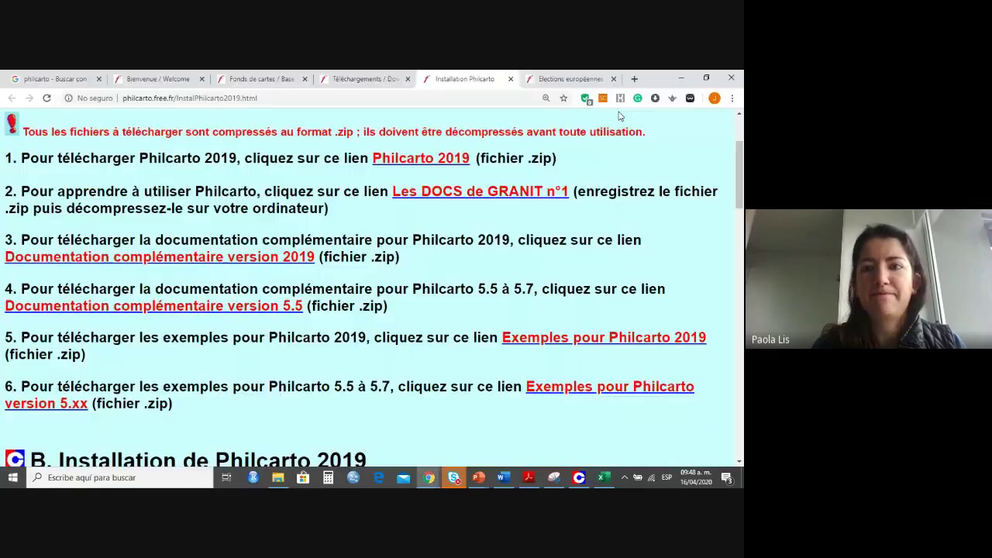
pyautogui.hotkey('alt', 'Tab')
pyautogui.press('Tab')
pyautogui.press('Tab')
pyautogui.press('Tab')
pyautogui.press('Tab')
pyautogui.press('Tab')
pyautogui.press('Tab')
pyautogui.press('Tab')
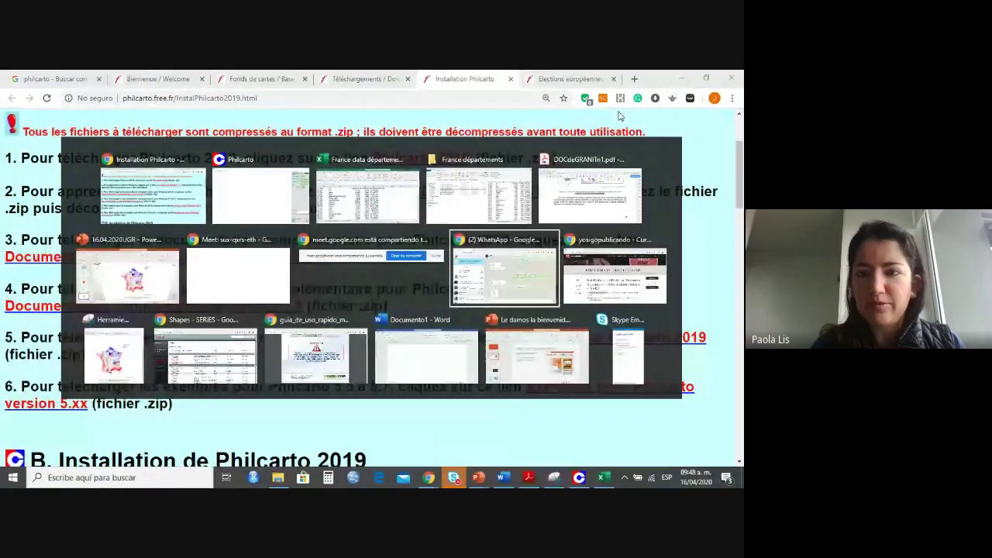
pyautogui.hotkey('alt', 'Tab')
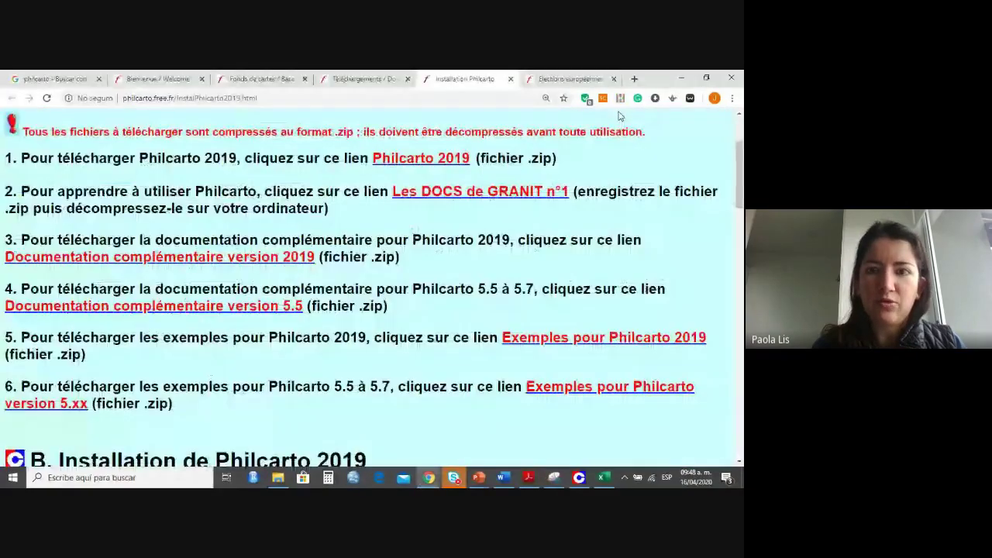
pyautogui.hotkey('alt', 'Tab')
pyautogui.hotkey('alt', 'Tab')
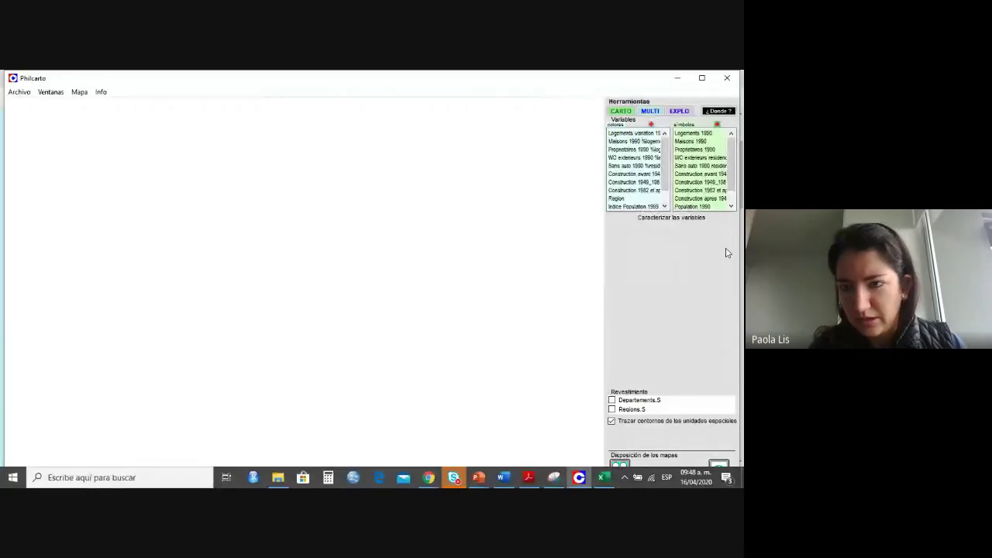
# Choose the Proprietaires 1990 percentage as colour variable and Proprietaires 1990 as symbol variable, and draw a proportional circles map.
pyautogui.click(633, 141)
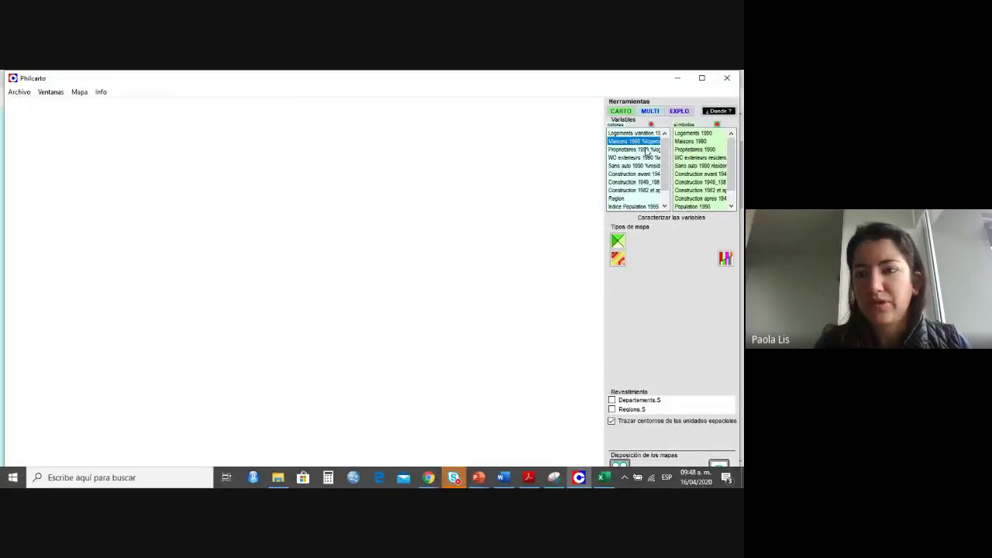
pyautogui.click(636, 150)
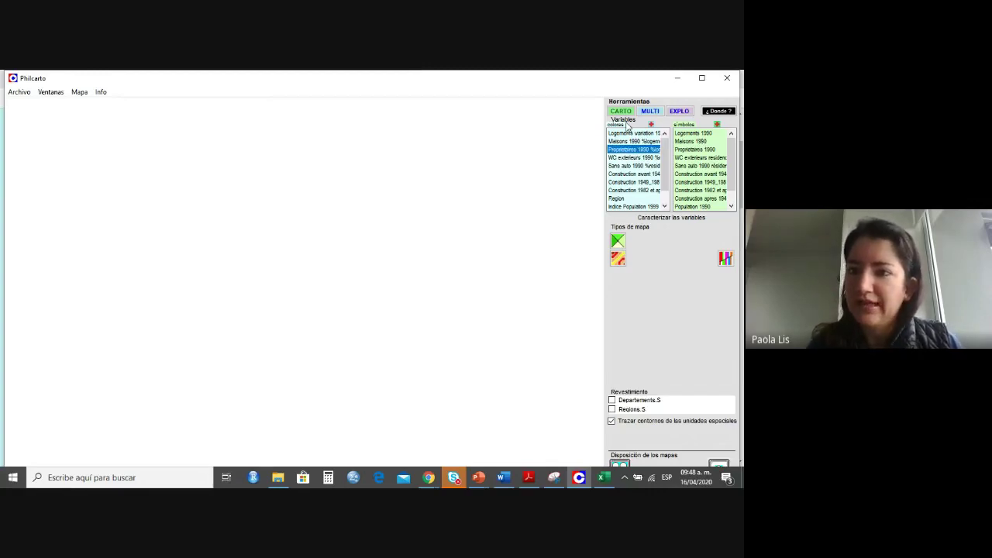
pyautogui.scroll(-1, 660, 175)
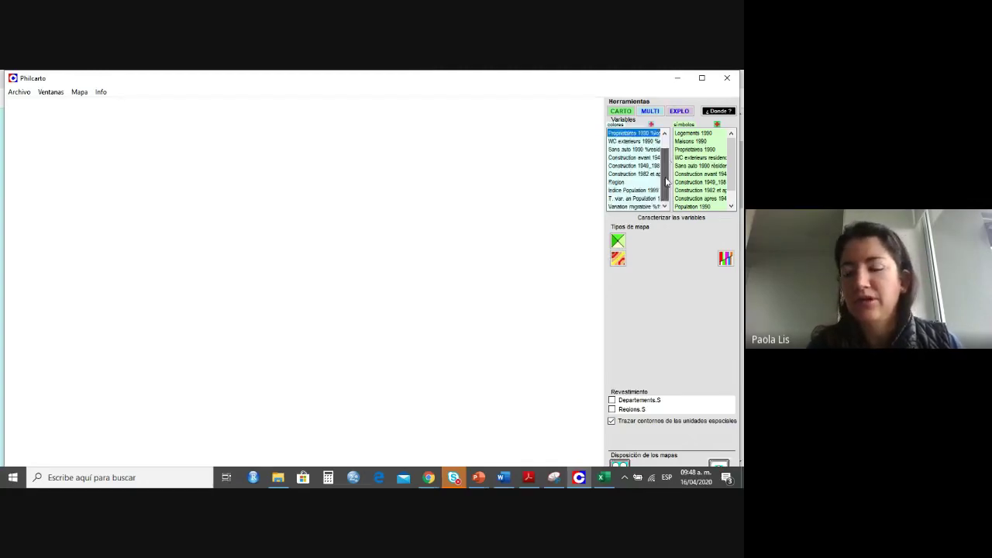
pyautogui.scroll(1, 677, 172)
pyautogui.click(692, 149)
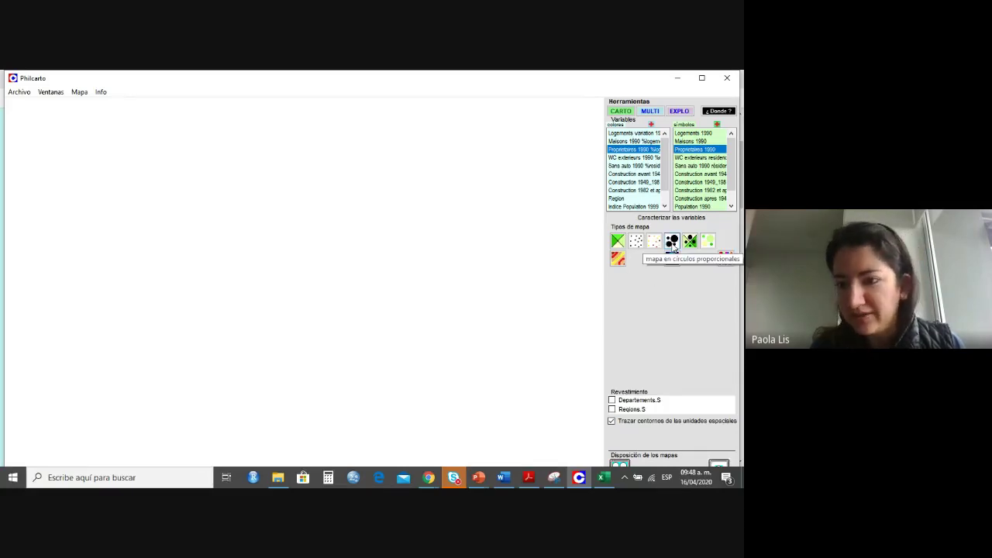
pyautogui.click(672, 244)
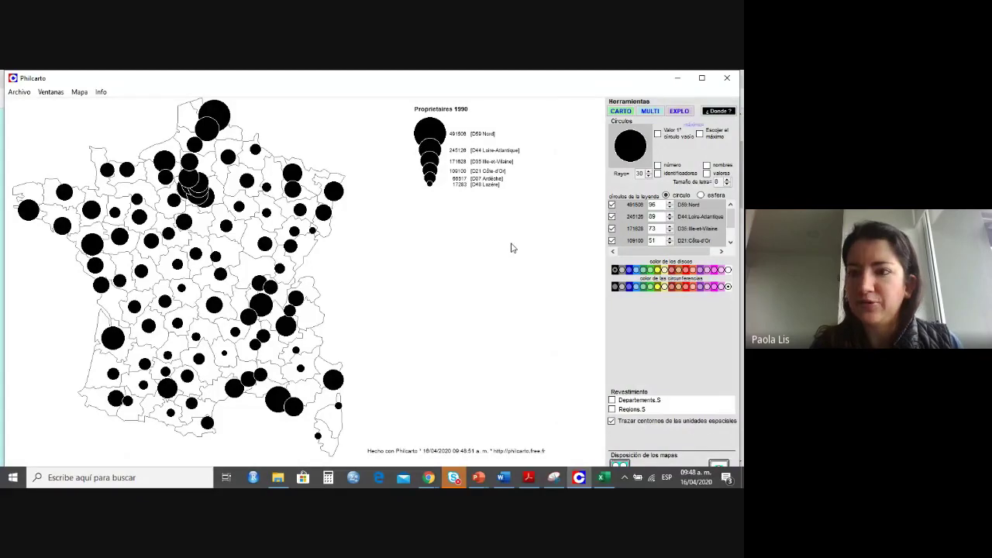
# Set both the circle outlines and the disc fill to dark blue and display the symbols as spheres.
pyautogui.click(630, 287)
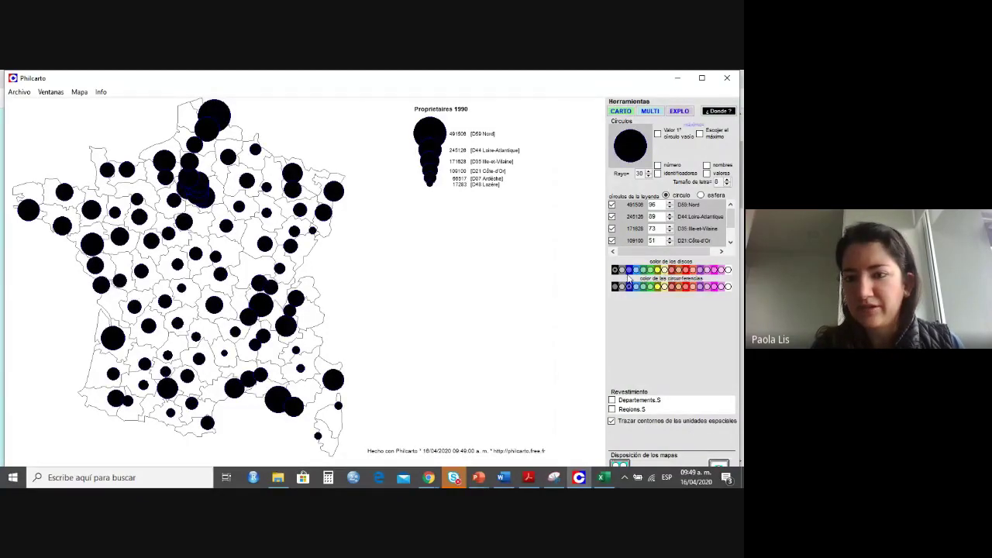
pyautogui.click(629, 271)
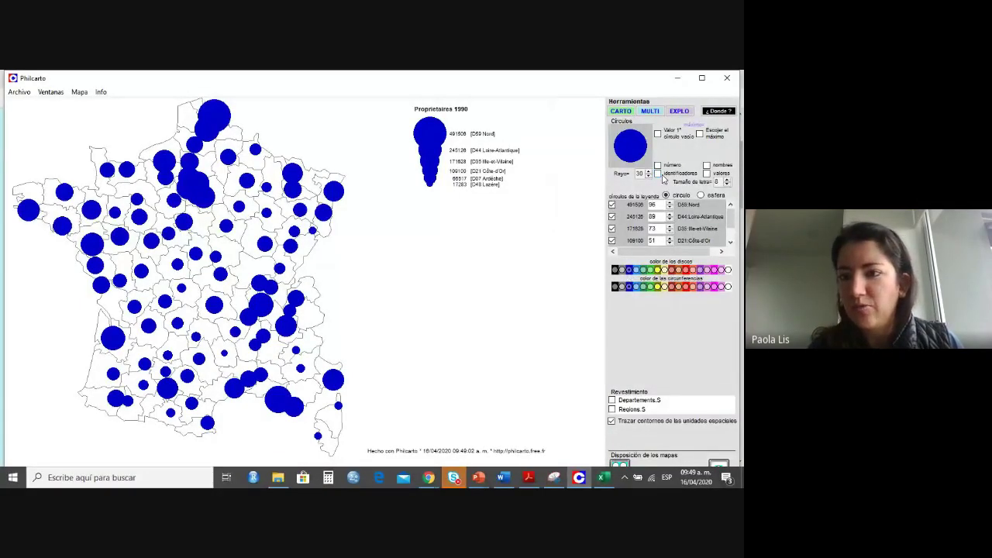
pyautogui.click(701, 195)
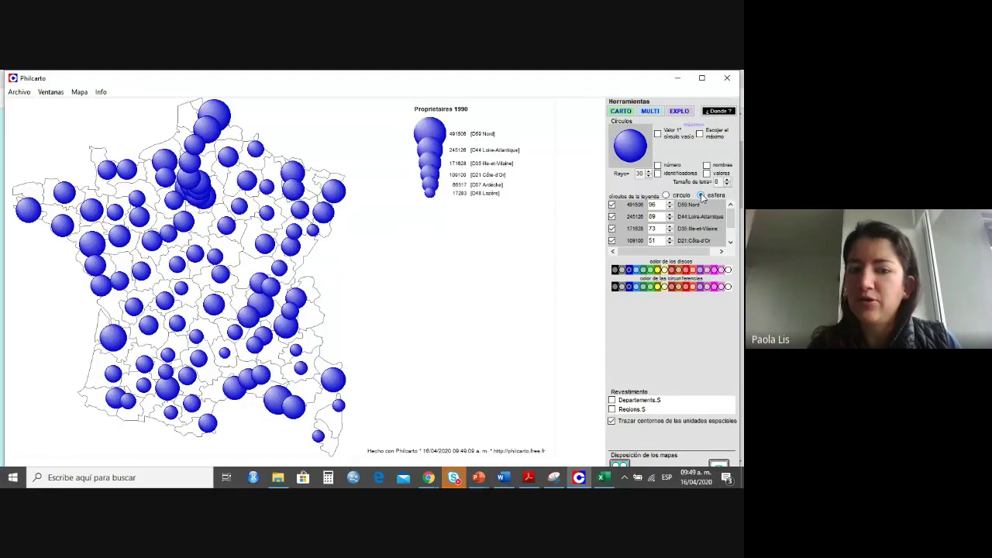
# Overlay the Regions.S contours in dark red and the Departements.S contours in black on the circle map.
pyautogui.click(613, 410)
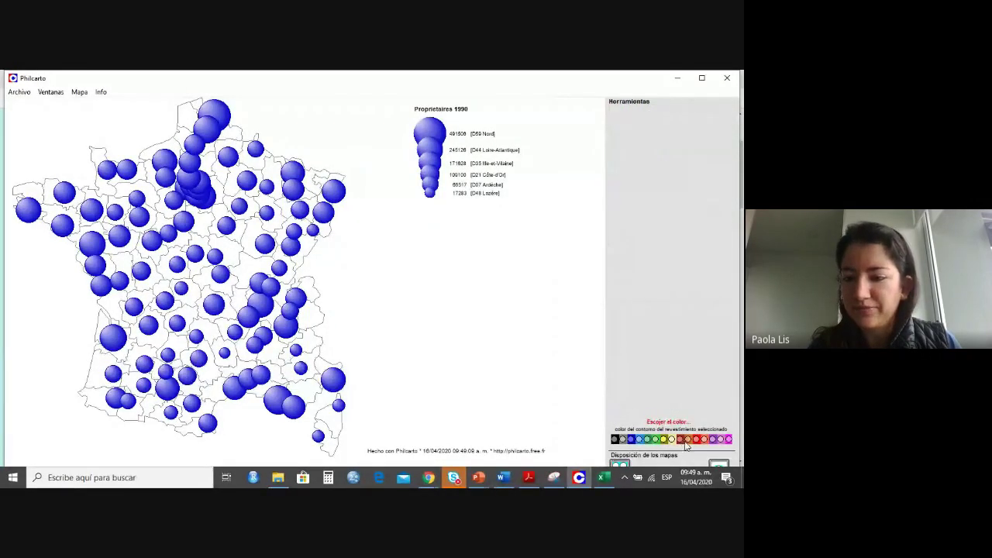
pyautogui.click(680, 440)
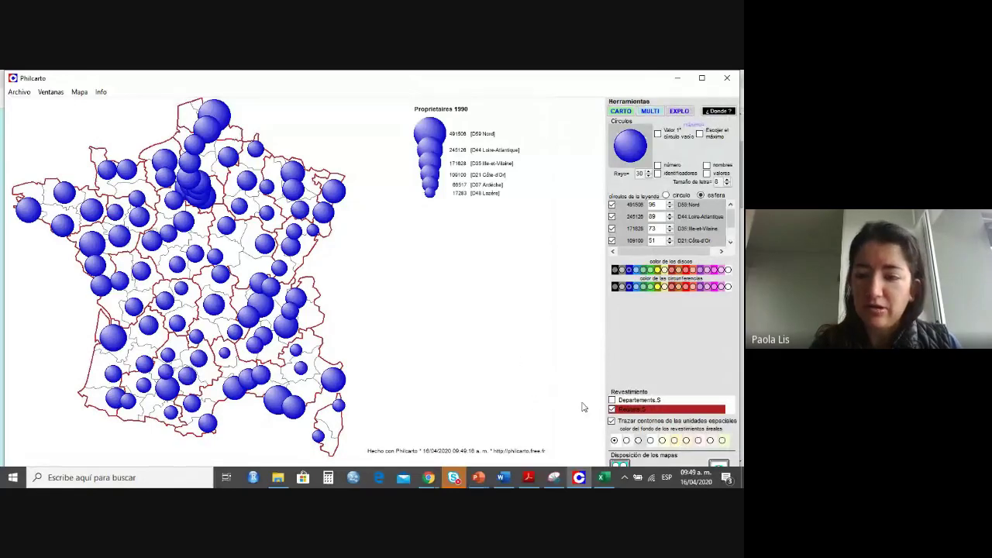
pyautogui.click(627, 408)
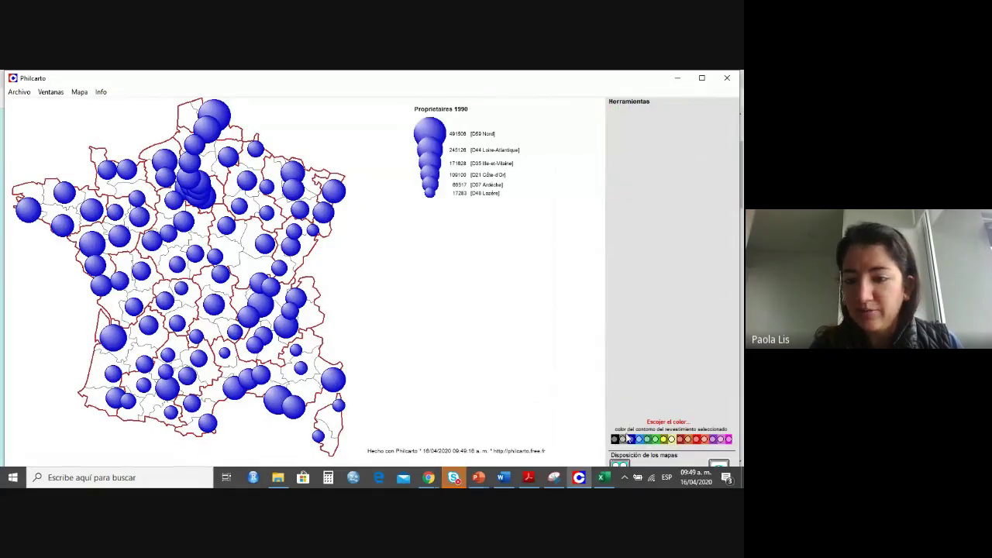
pyautogui.click(615, 440)
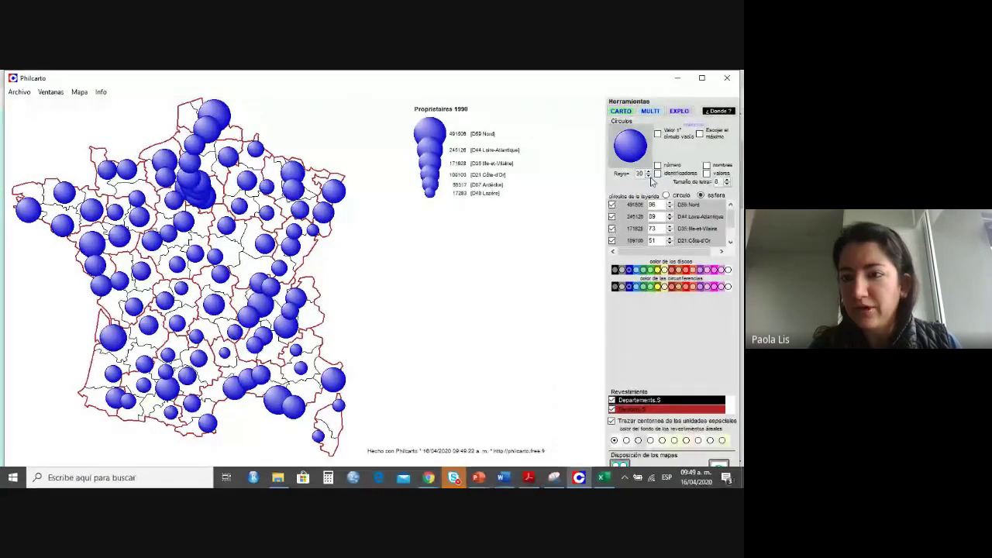
# Reduce the proportional circles' radius (Rayo) to 27.
pyautogui.click(649, 176)
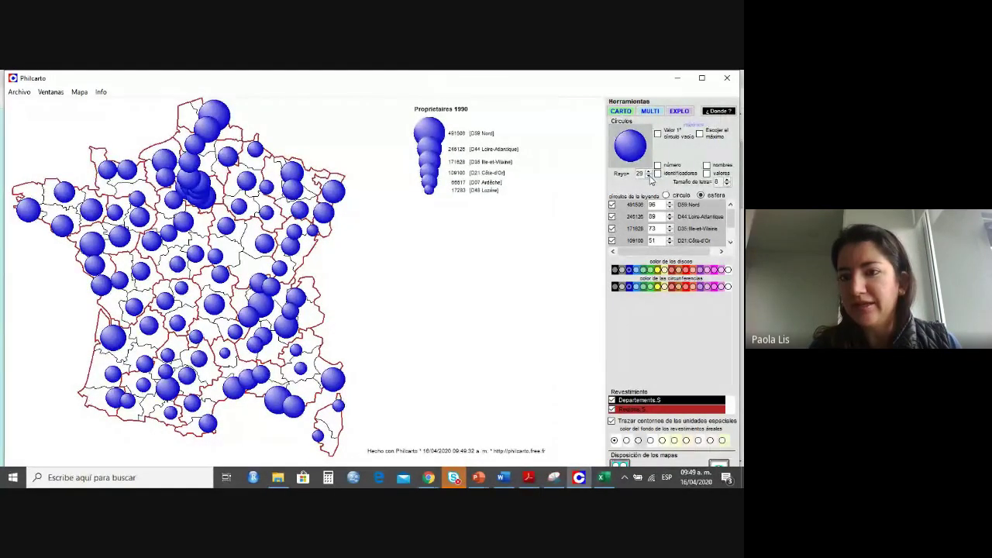
pyautogui.click(649, 177)
pyautogui.click(649, 176)
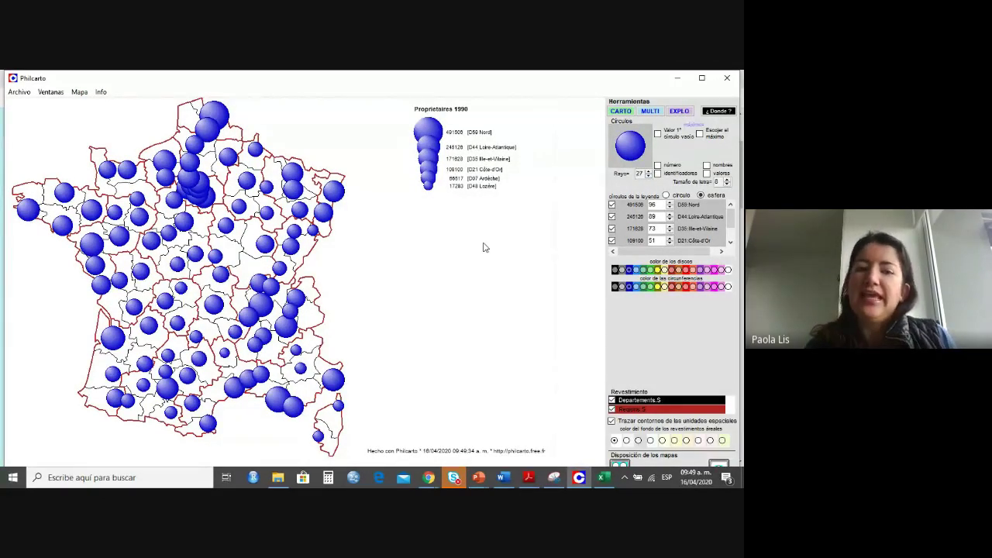
# Save the map as an EMF file named [Proprietaires 1990] in the Escritorio folder.
pyautogui.click(80, 92)
pyautogui.click(91, 96)
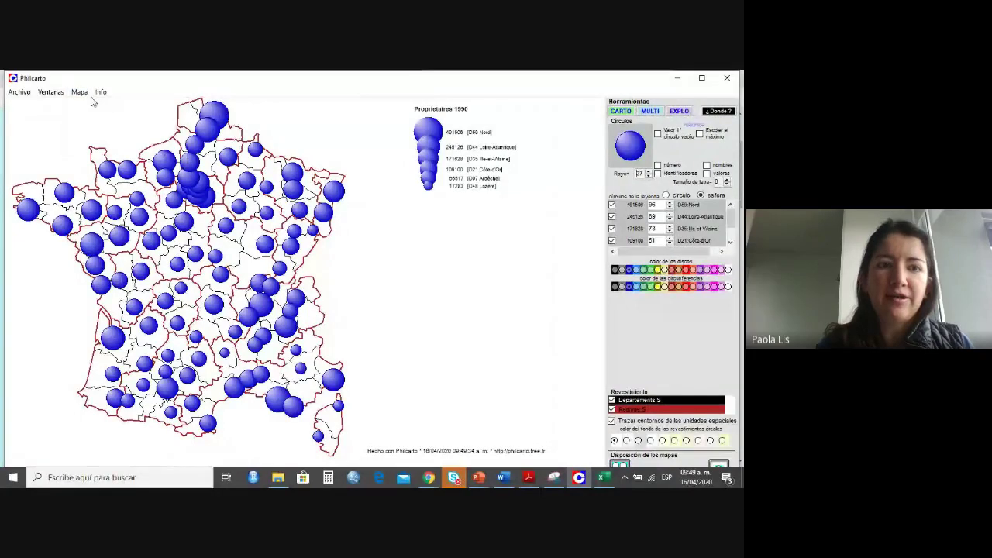
pyautogui.click(80, 92)
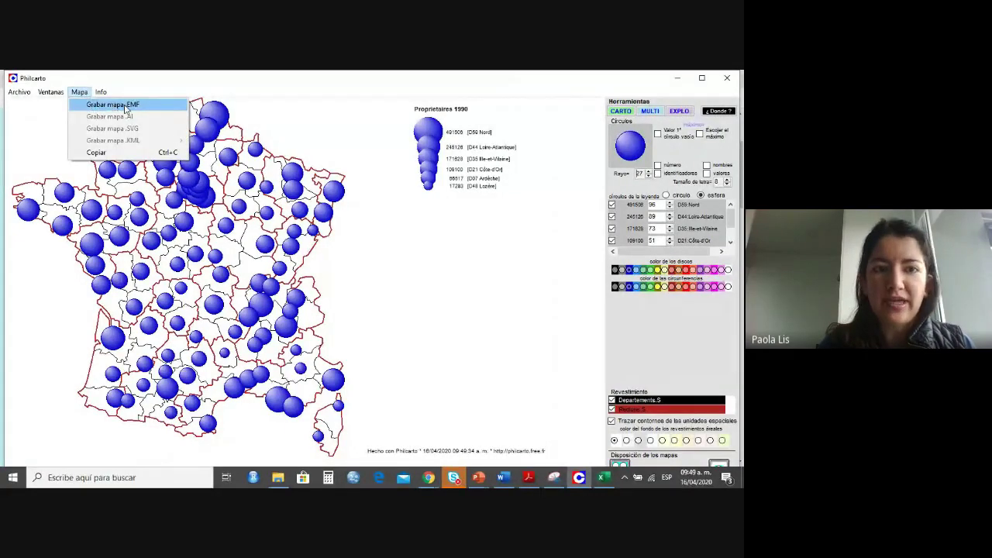
pyautogui.click(124, 107)
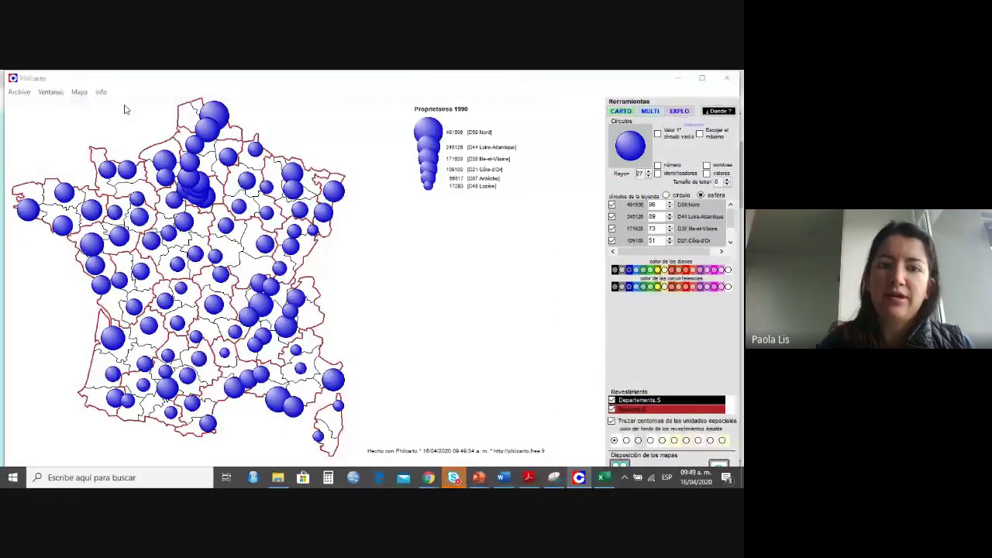
pyautogui.scroll(1, 275, 233)
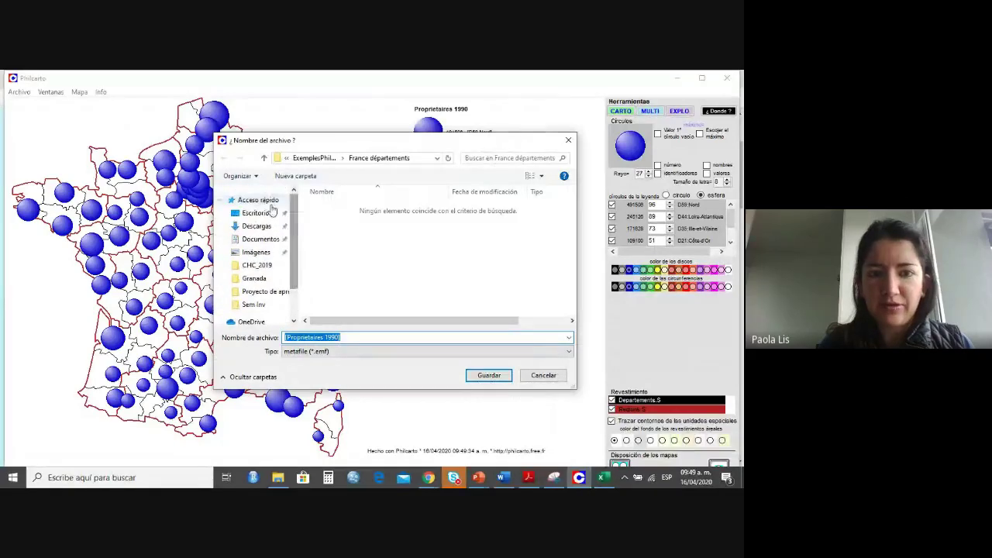
pyautogui.click(259, 225)
pyautogui.click(259, 215)
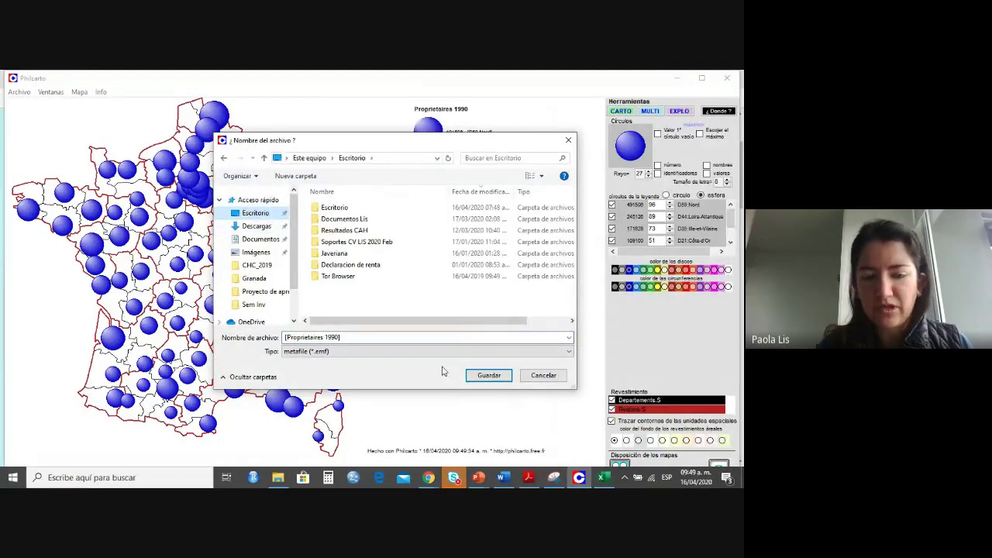
pyautogui.click(492, 376)
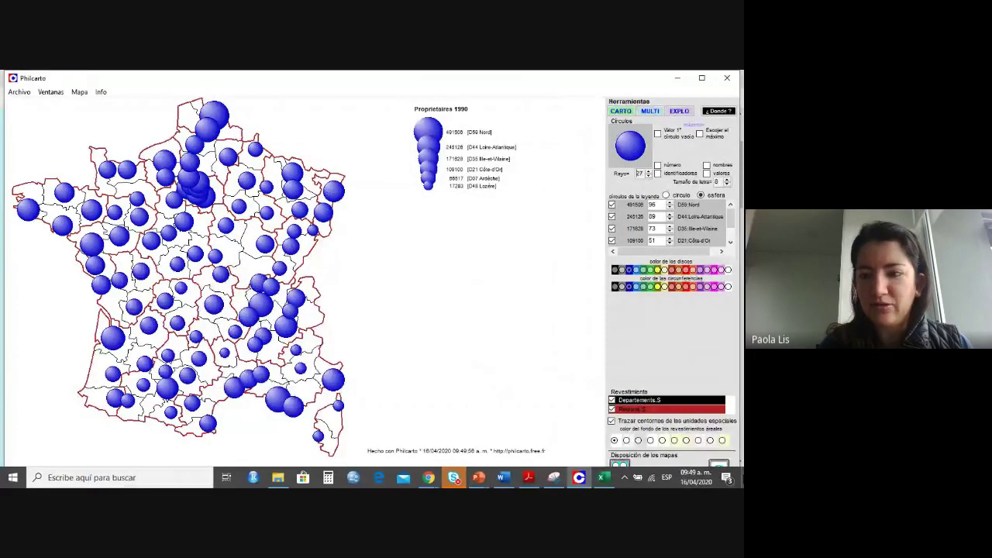
# Move the exported [Proprietaires 1990] file to a free desktop area, view the whole map in Paint and close it.
pyautogui.press('super+d')
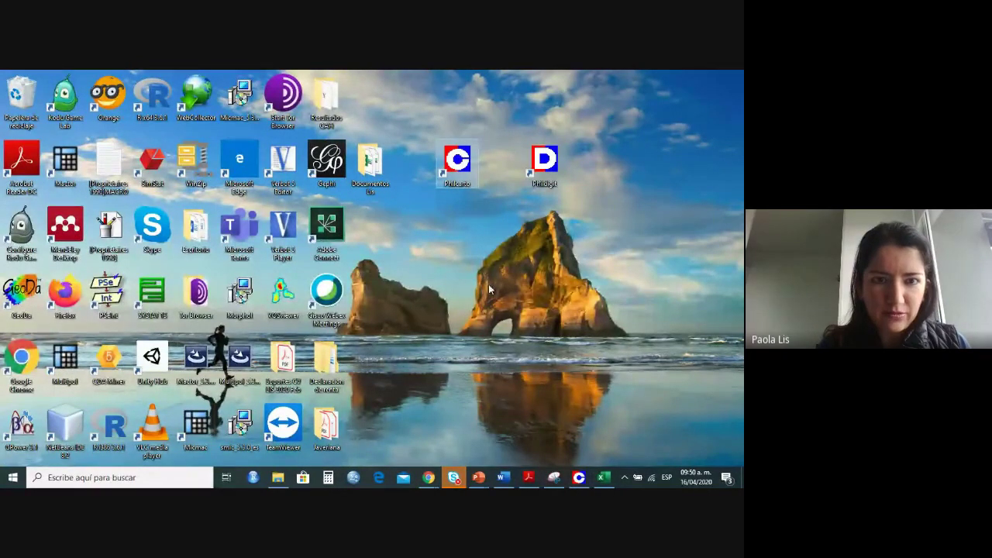
pyautogui.moveTo(109, 236); pyautogui.dragTo(478, 248)
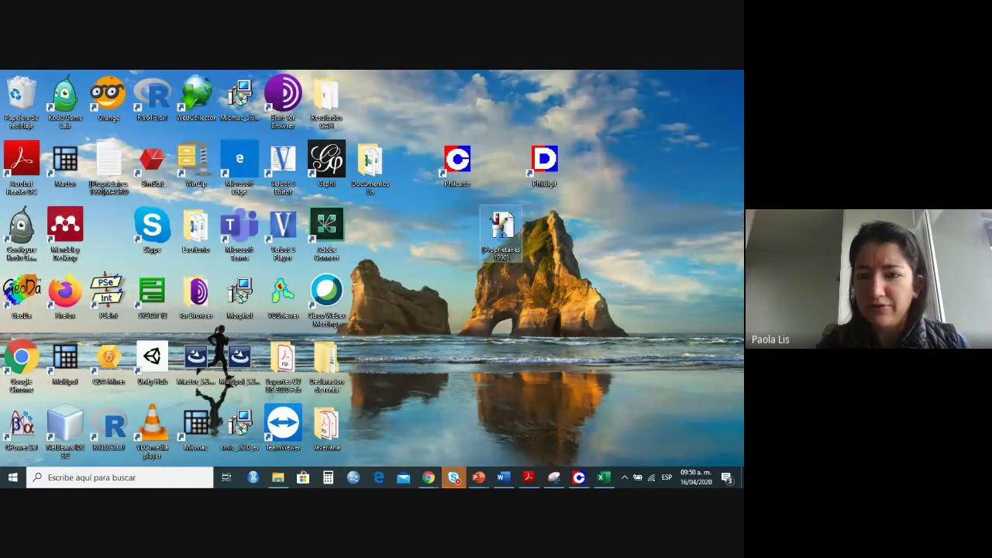
pyautogui.rightClick(502, 240)
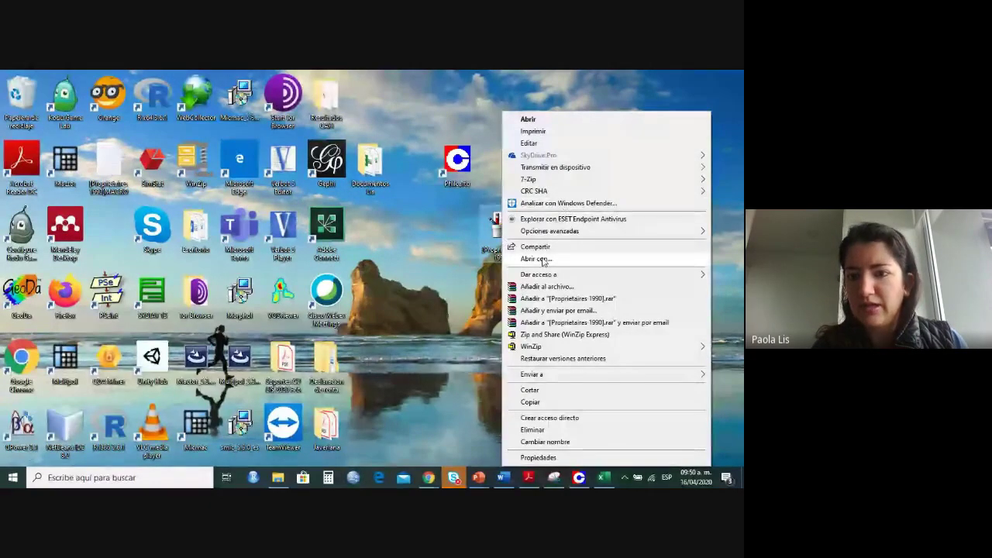
pyautogui.click(543, 259)
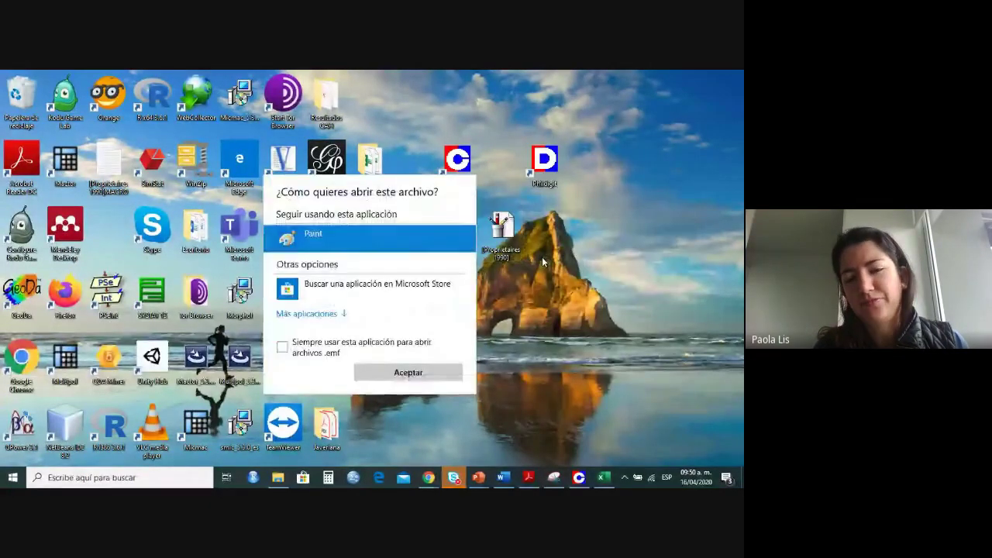
pyautogui.doubleClick(379, 238)
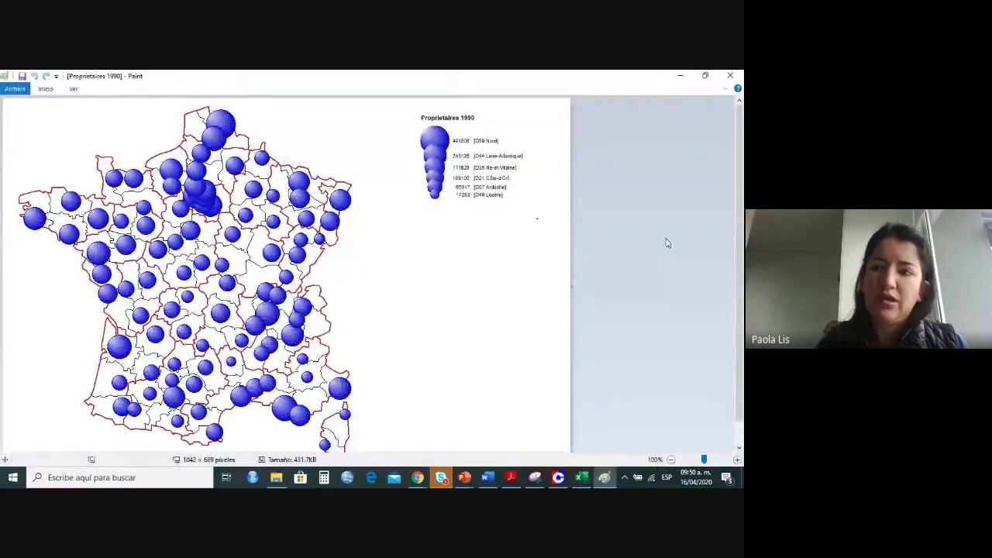
pyautogui.scroll(-2, 739, 317)
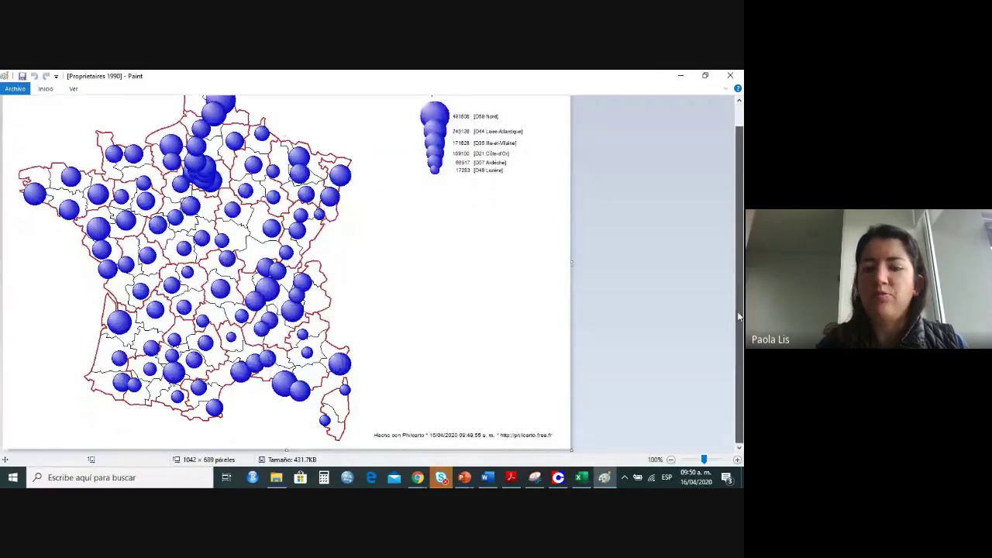
pyautogui.scroll(2, 735, 251)
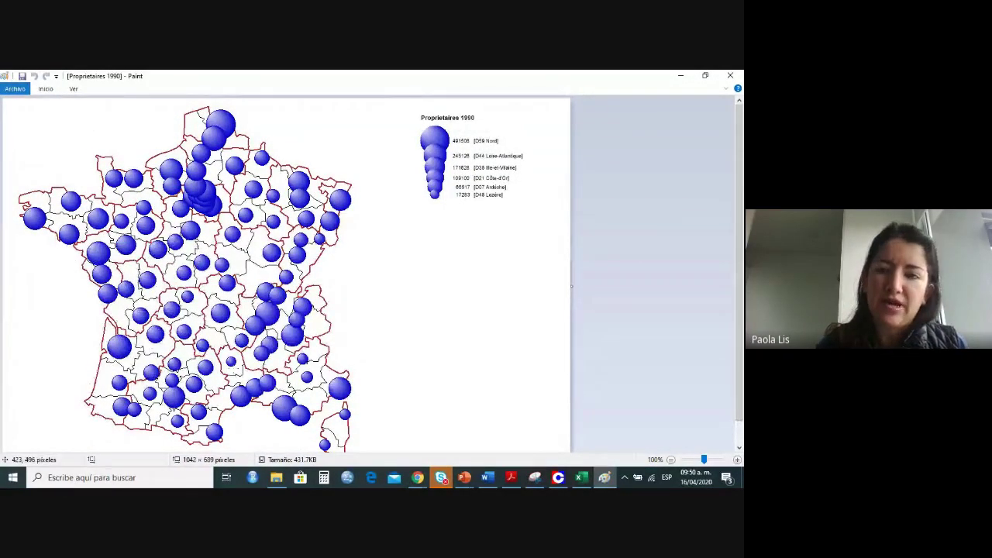
pyautogui.click(731, 76)
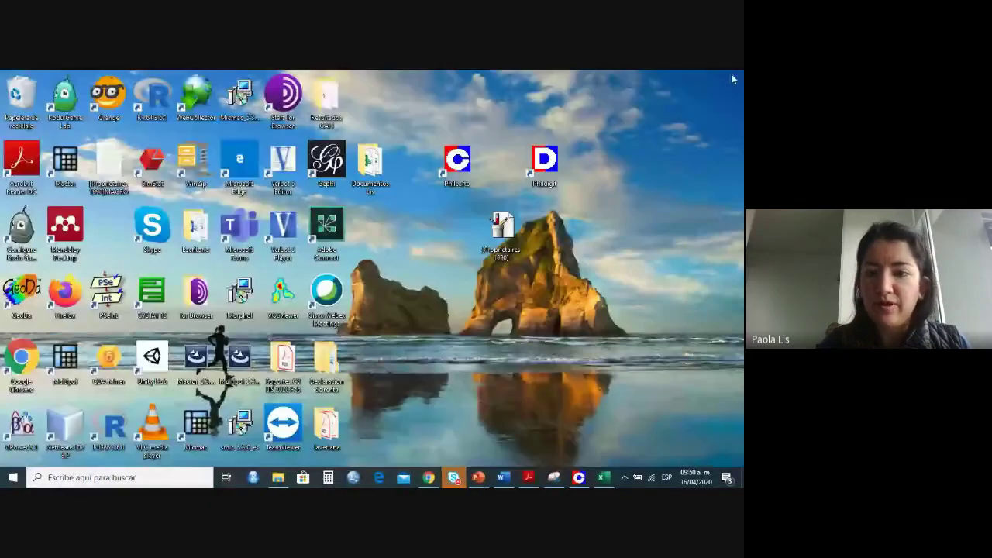
# Copy the exported [Proprietaires 1990] file from the desktop and paste it into the blank Word document.
pyautogui.click(506, 227)
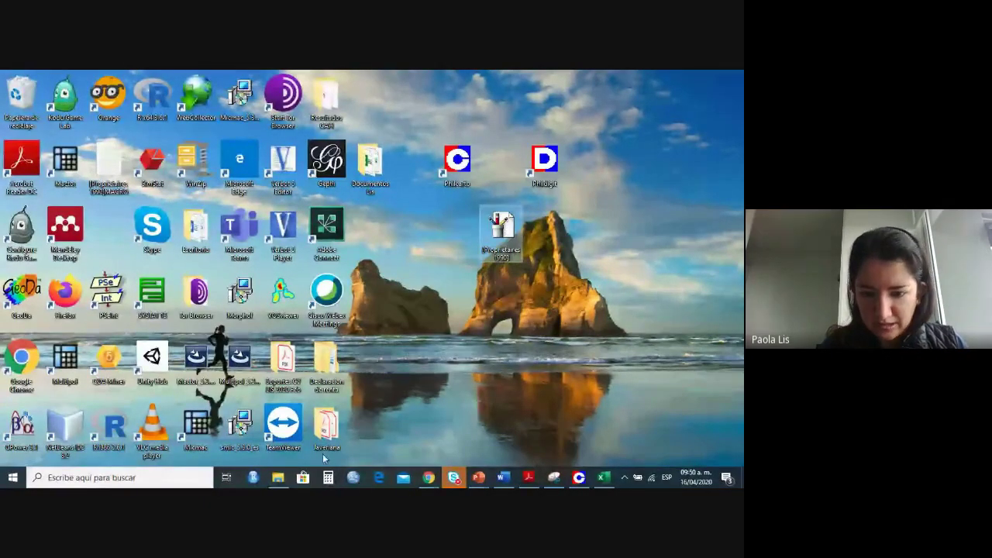
pyautogui.click(499, 481)
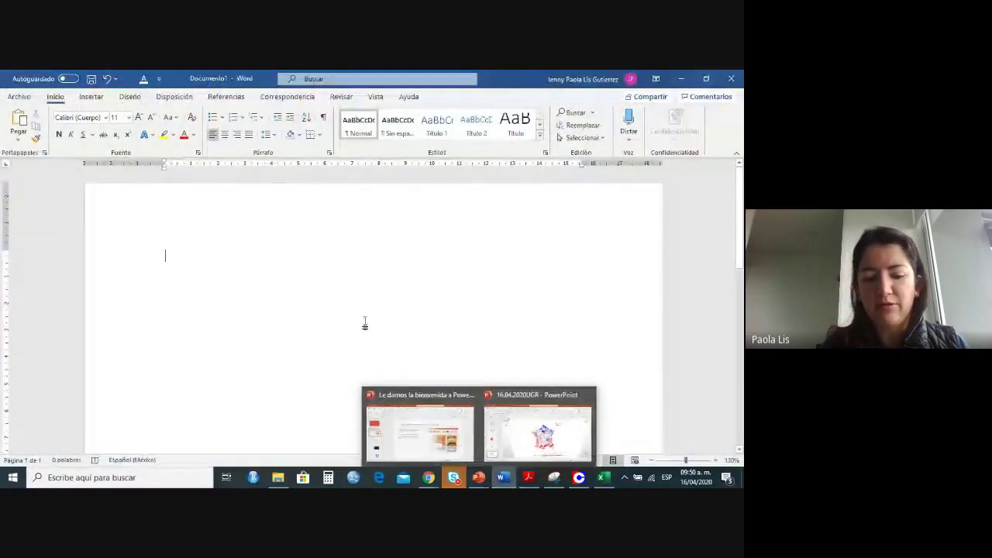
pyautogui.hotkey('ctrl', 'v')
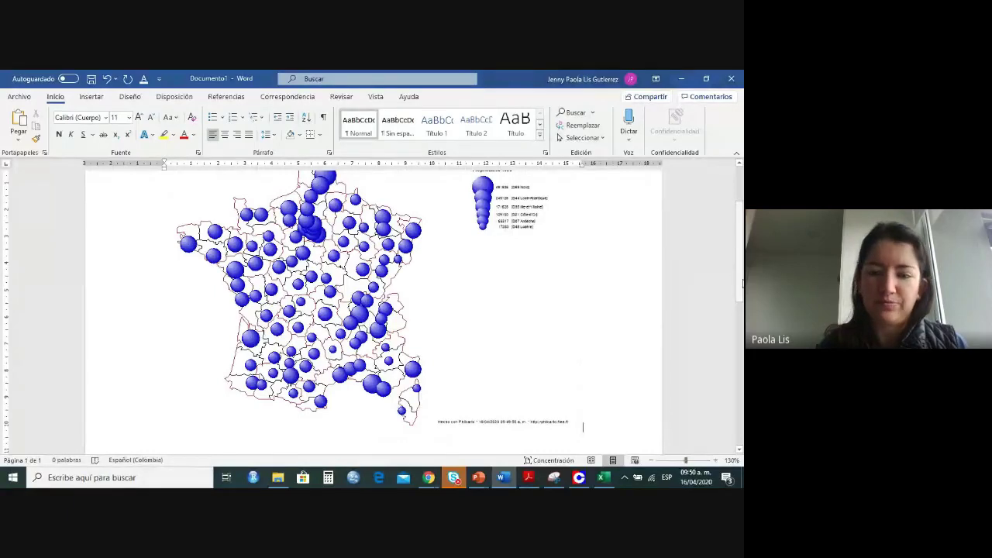
# Add the source line "Fuente: elaboración propia usando Philcarto (2019)." below the pasted map.
pyautogui.moveTo(740, 276); pyautogui.dragTo(741, 287)
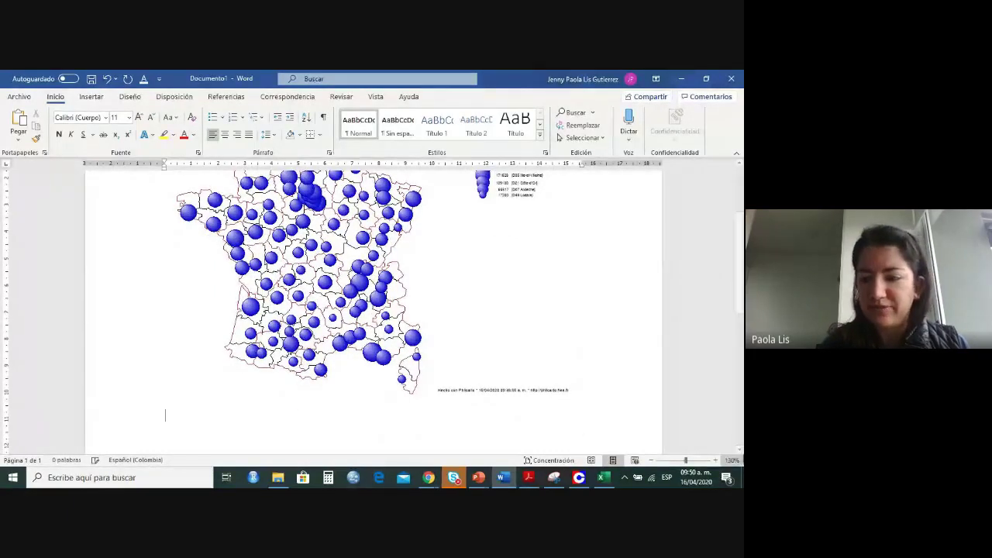
pyautogui.click(715, 461)
pyautogui.click(716, 461)
pyautogui.click(716, 461)
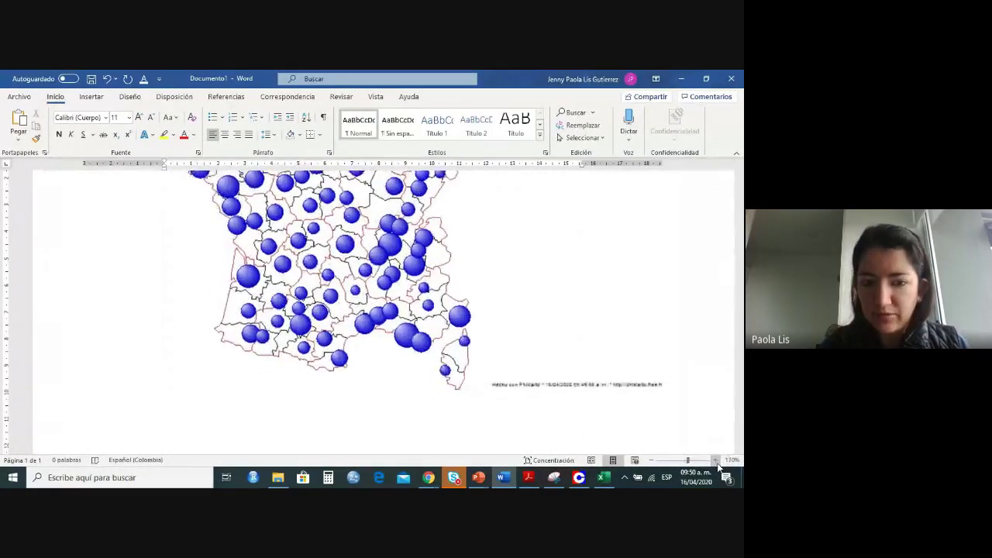
pyautogui.click(716, 461)
pyautogui.click(716, 461)
pyautogui.click(715, 461)
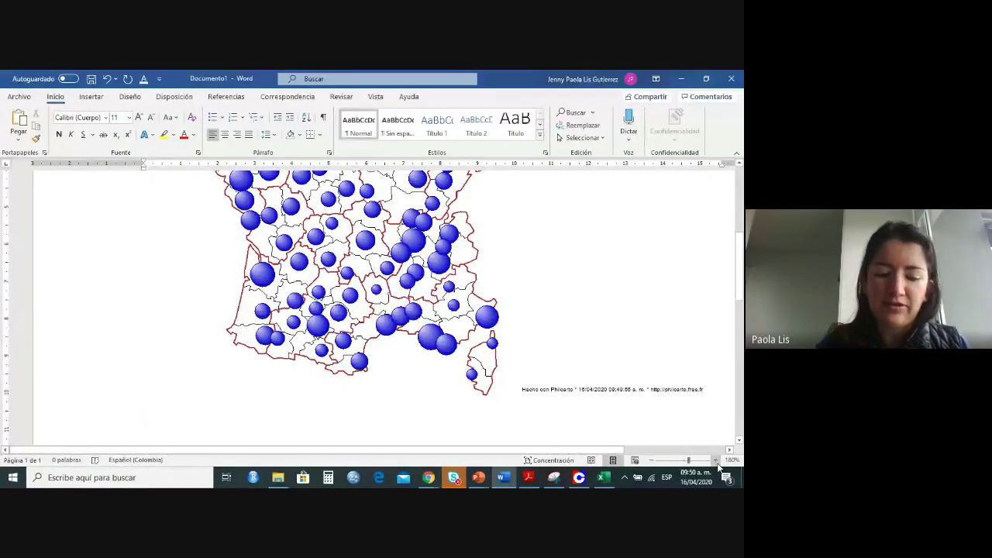
pyautogui.write('Fuente')
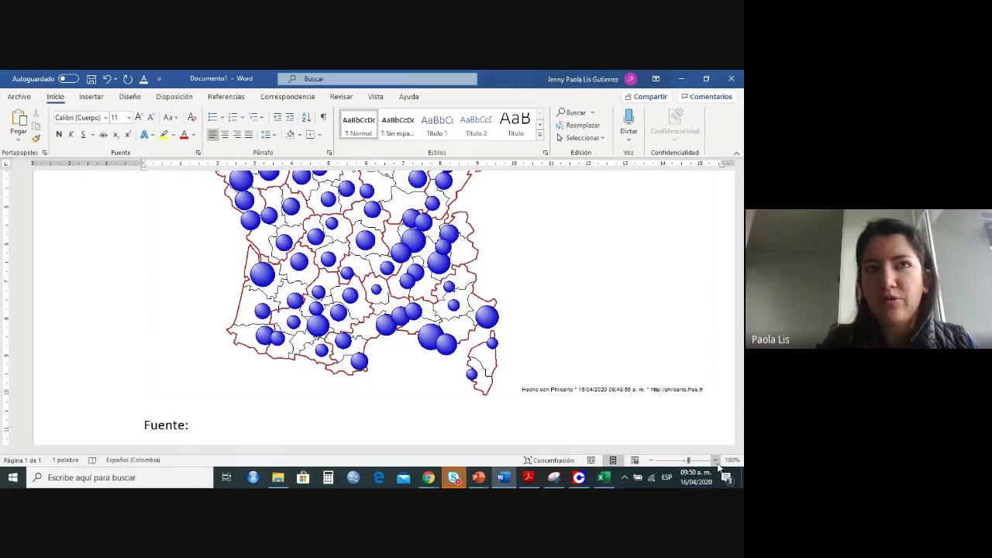
pyautogui.write(': elaborac')
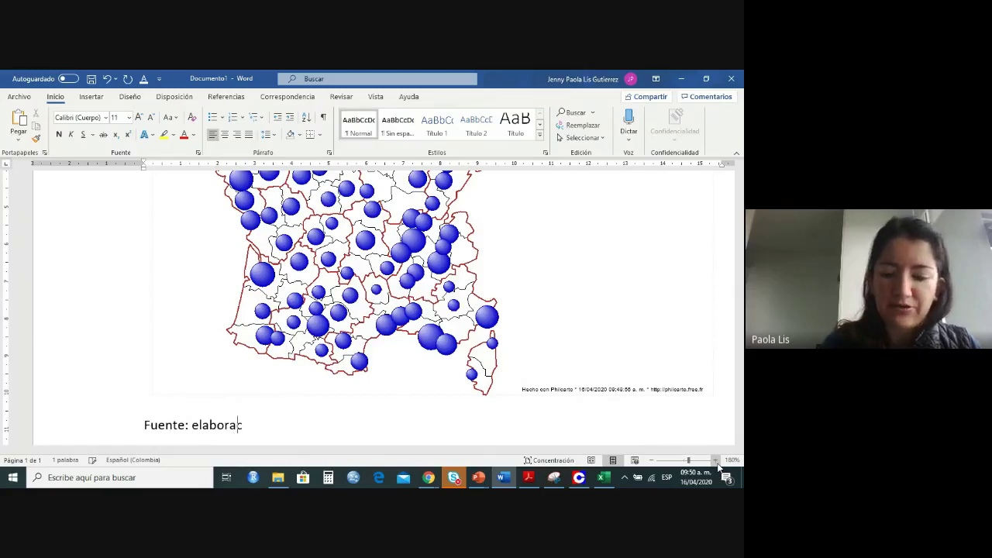
pyautogui.write('ión propia con ')
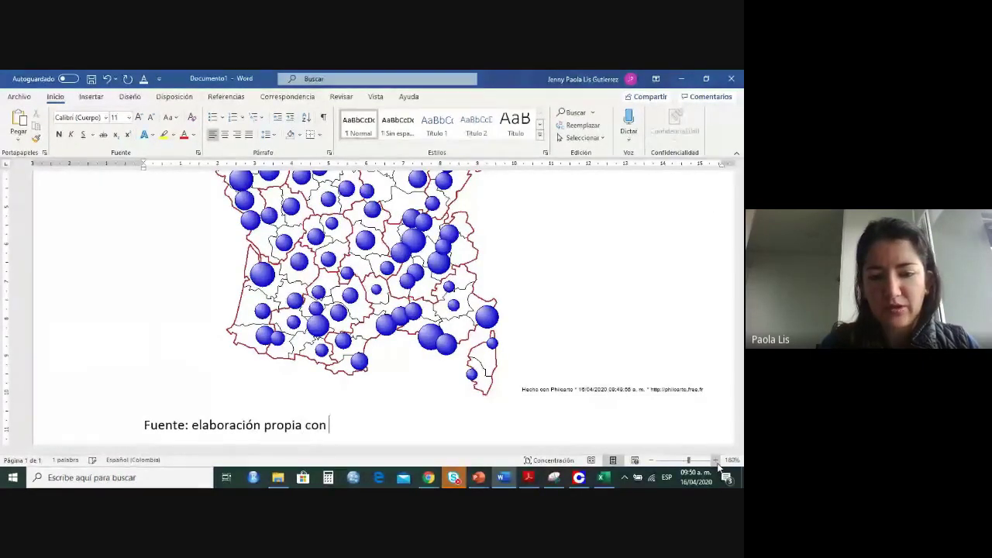
pyautogui.write('base en')
pyautogui.hotkey('ctrl', 'shift', 'Left')
pyautogui.hotkey('ctrl', 'shift', 'Left')
pyautogui.hotkey('ctrl', 'shift', 'Left')
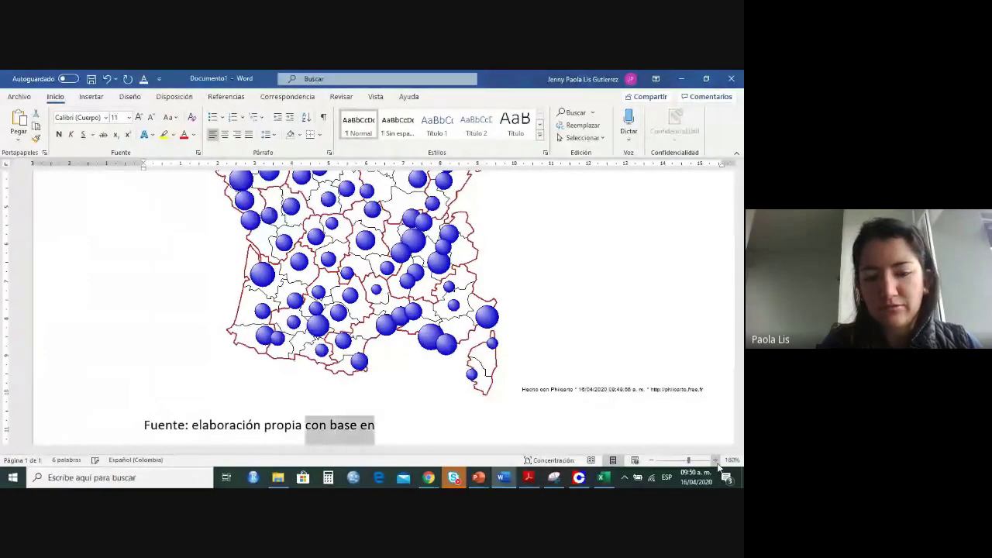
pyautogui.write('usando P')
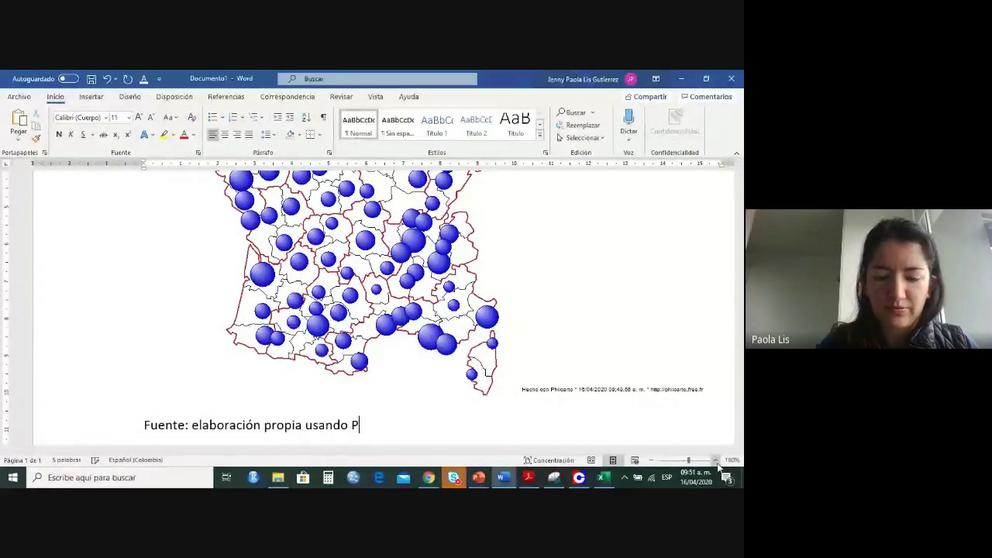
pyautogui.write('hilcarto (2019).')
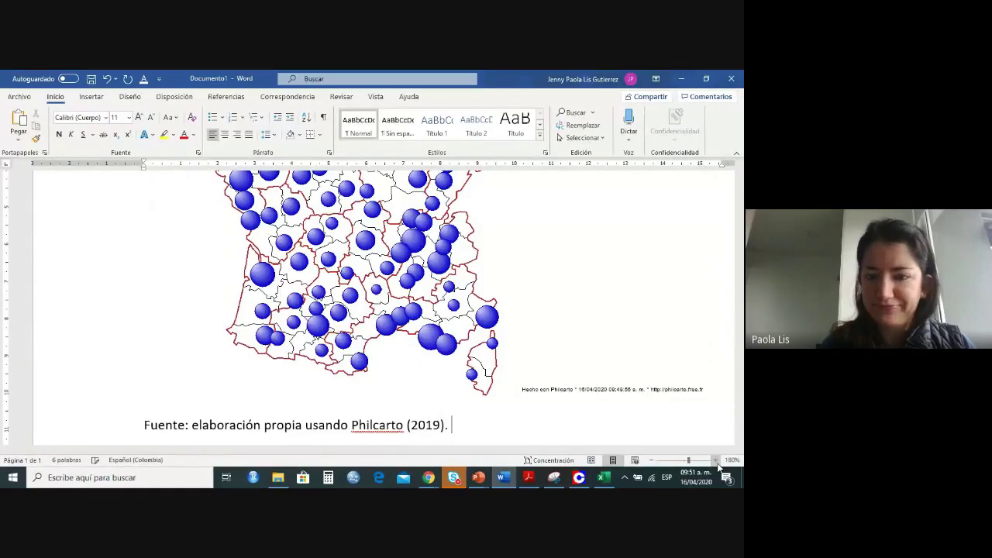
# Switch back to Philcarto, change to the multiple-map layout and return to the CARTO variable selection.
pyautogui.hotkey('alt', 'Tab')
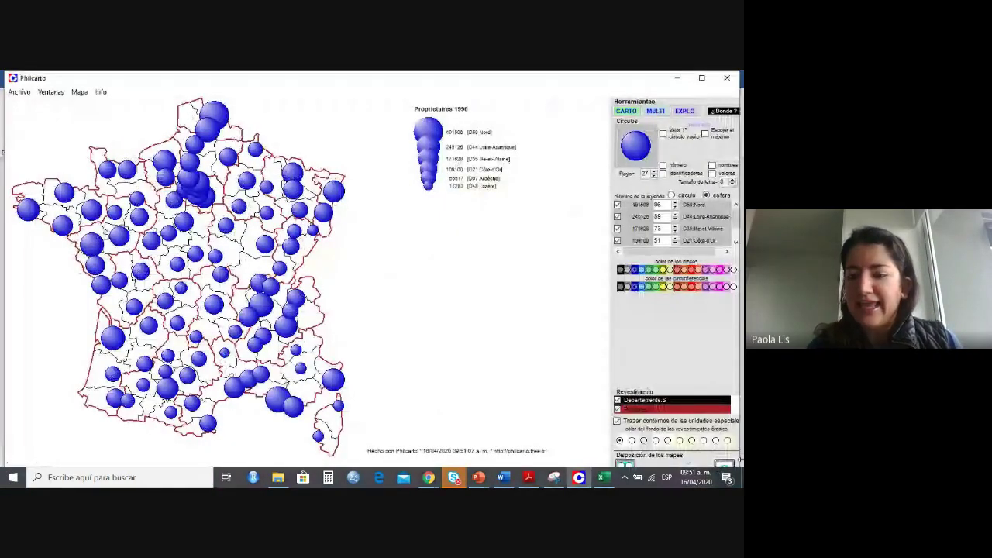
pyautogui.click(623, 465)
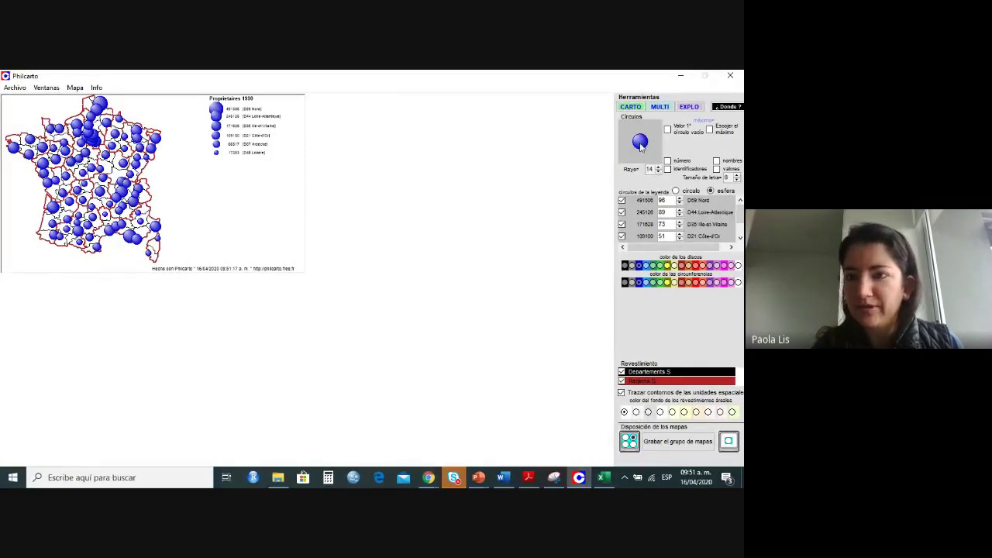
pyautogui.click(635, 109)
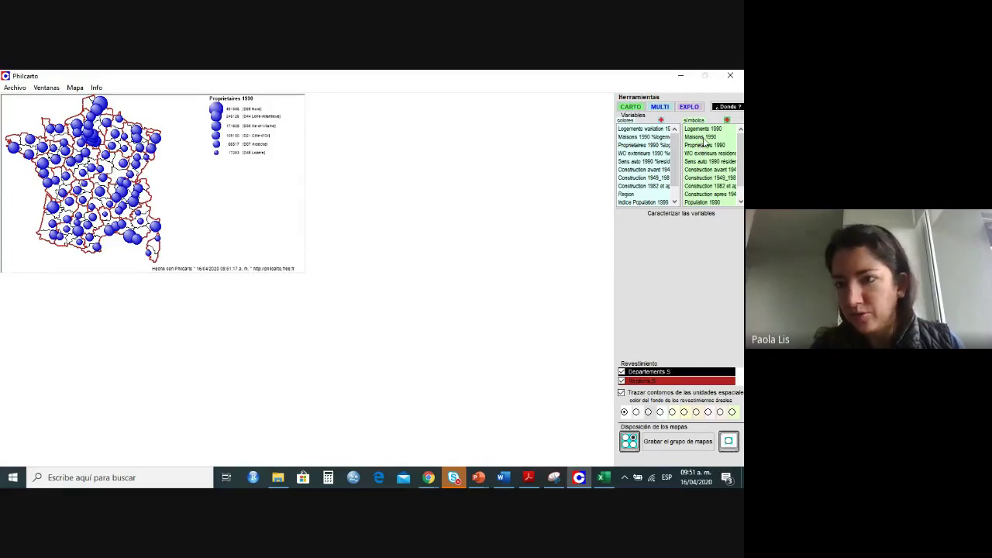
# Add a proportional-circle map of Maisons 1990 beside the Proprietaires 1990 map, with red circle outlines and fills.
pyautogui.click(702, 137)
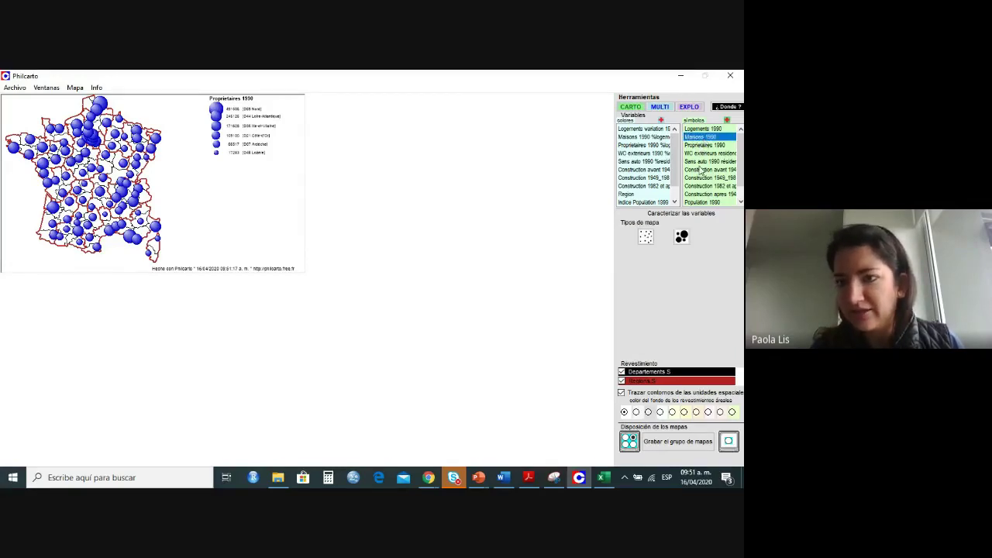
pyautogui.click(683, 235)
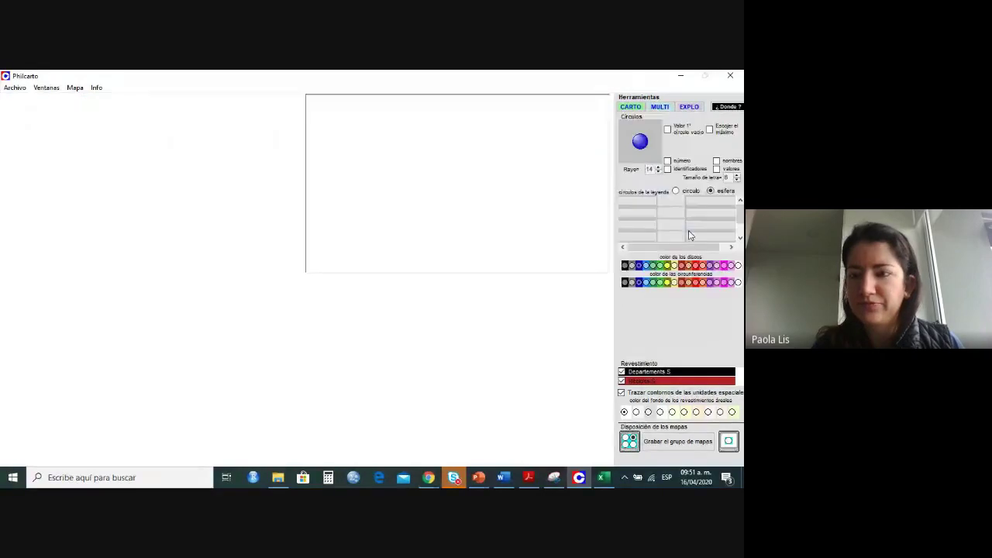
pyautogui.click(684, 284)
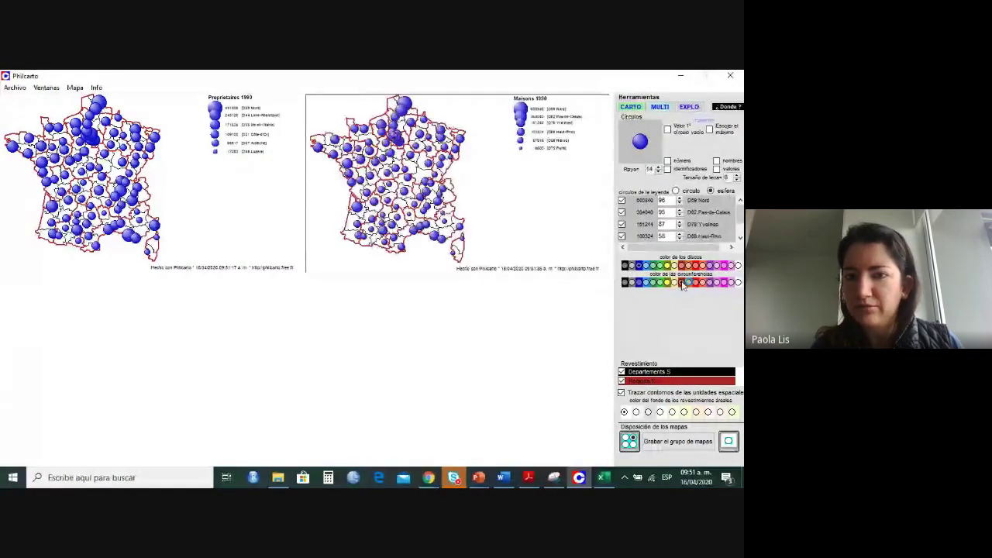
pyautogui.click(681, 266)
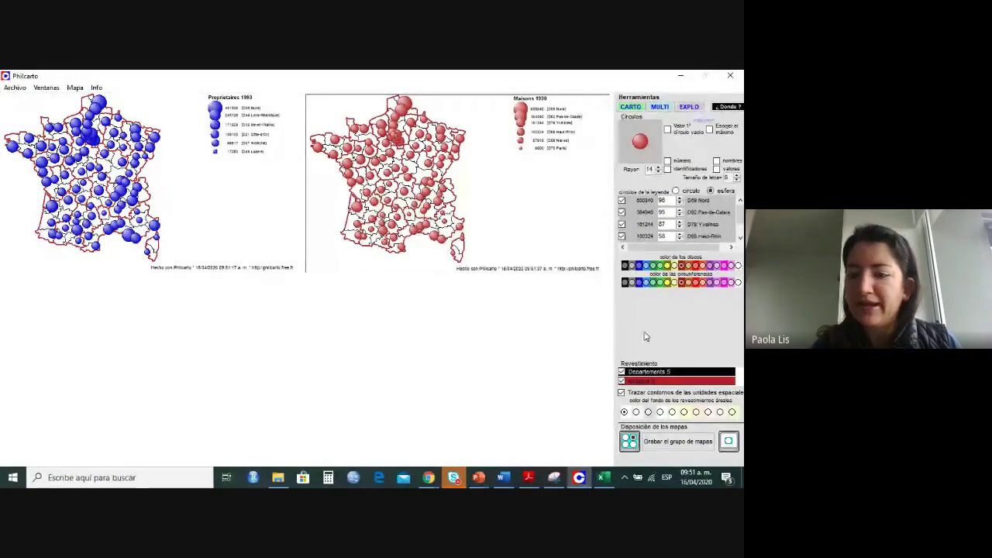
# Save the group of maps to the desktop as the metafile "Grupo de mapas".
pyautogui.click(74, 88)
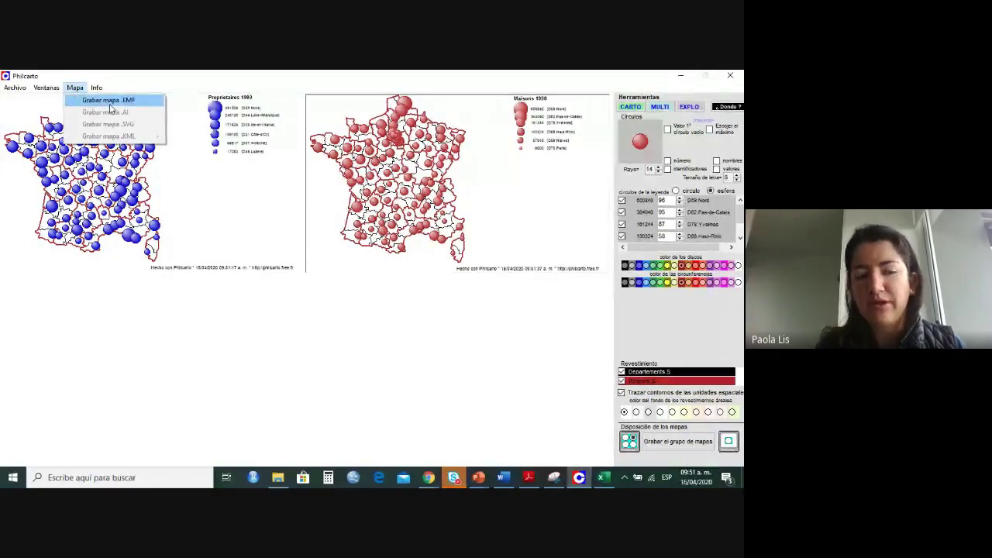
pyautogui.click(682, 447)
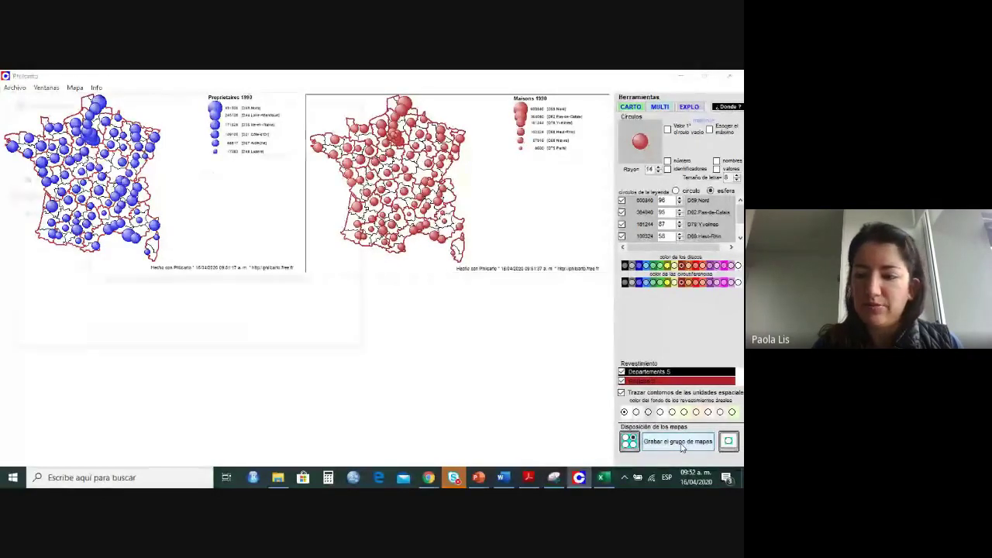
pyautogui.click(678, 442)
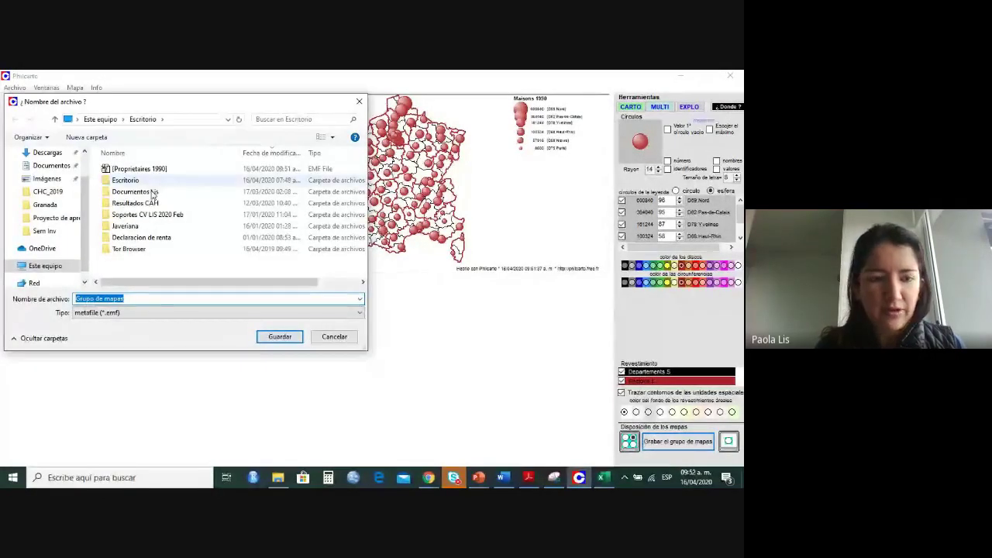
pyautogui.click(280, 338)
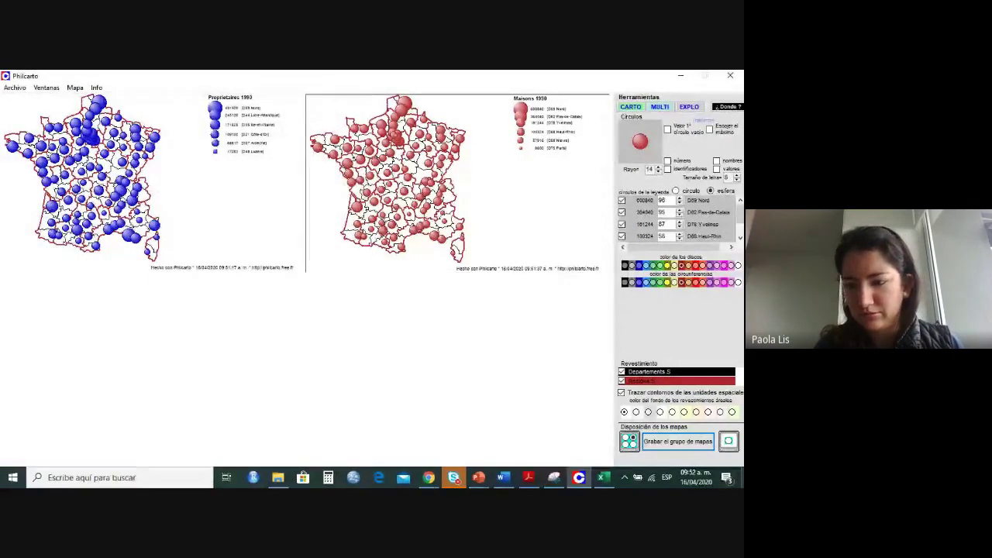
# Move the exported Grupo de mapas file to a free desktop area and open it with Paint.
pyautogui.click(742, 478)
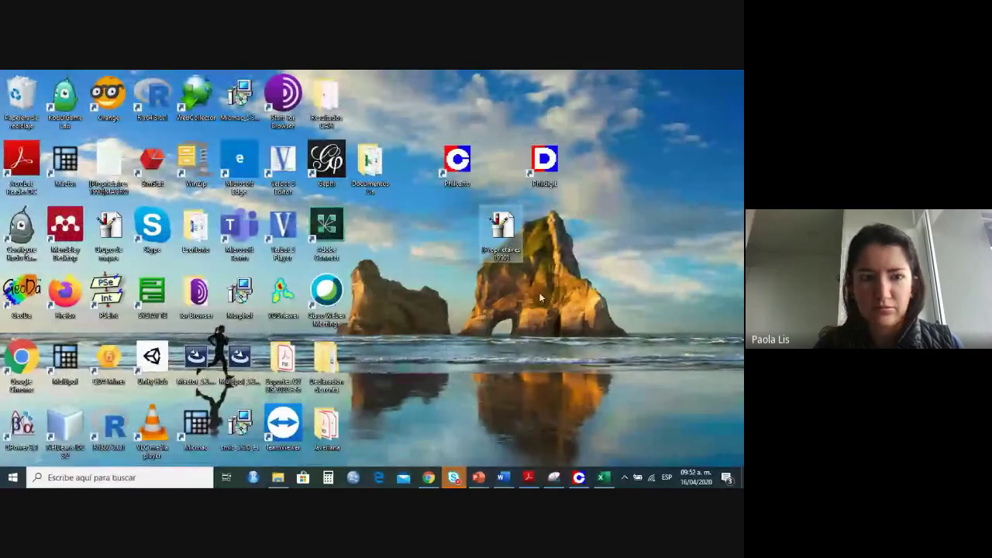
pyautogui.moveTo(111, 237); pyautogui.dragTo(597, 223)
pyautogui.rightClick(596, 225)
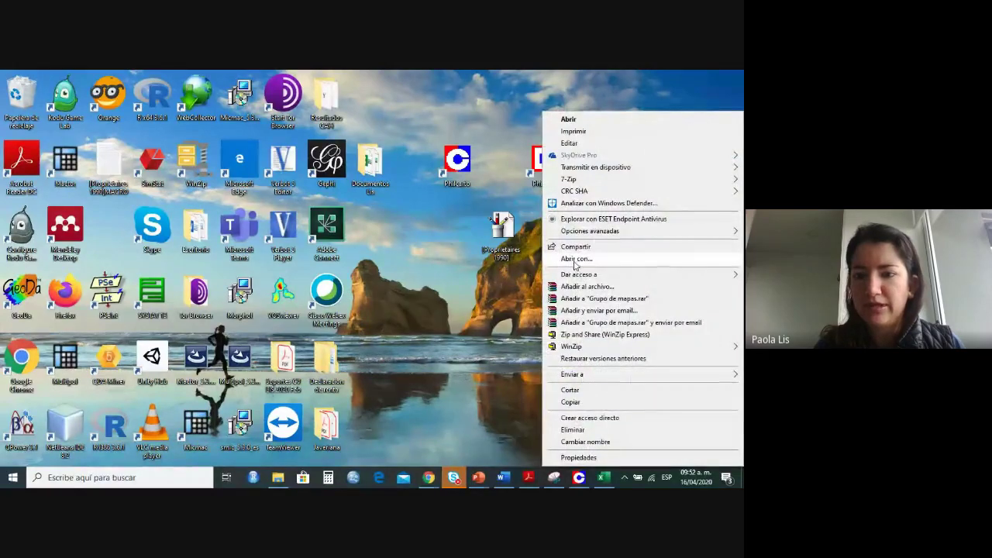
pyautogui.click(576, 261)
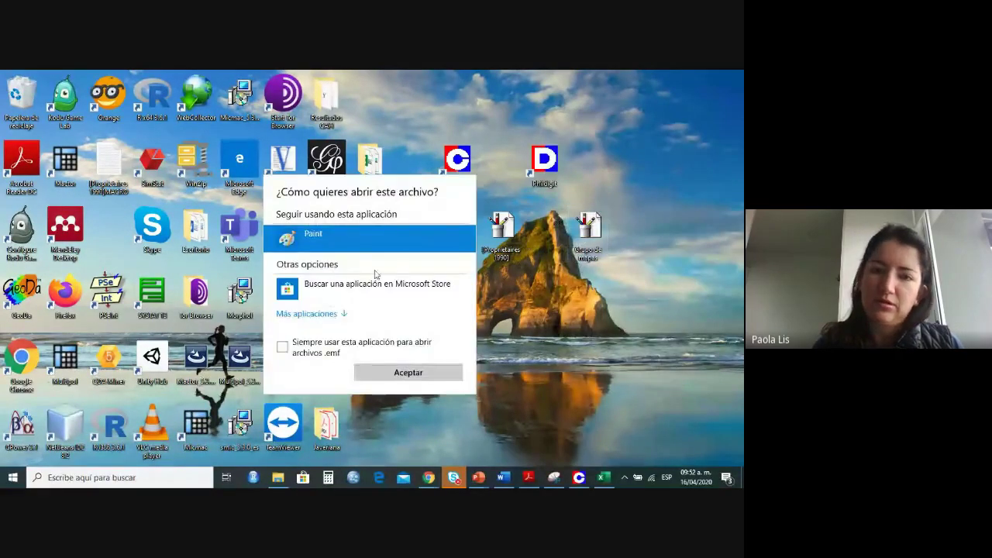
pyautogui.doubleClick(363, 243)
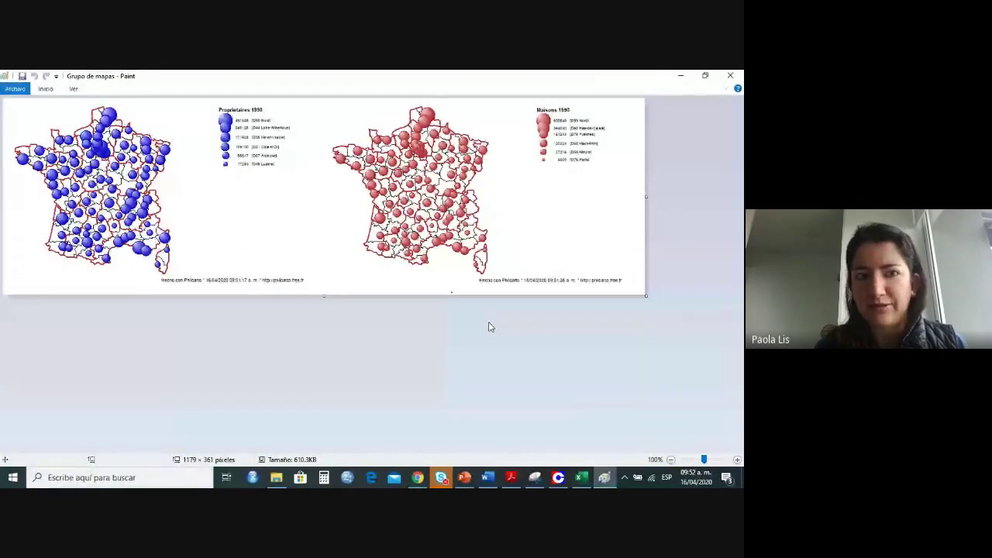
# Enlarge the Grupo de mapas image to 300%, look over the Proprietaires 1990 map down to its credit line and close Paint.
pyautogui.click(737, 459)
pyautogui.click(737, 460)
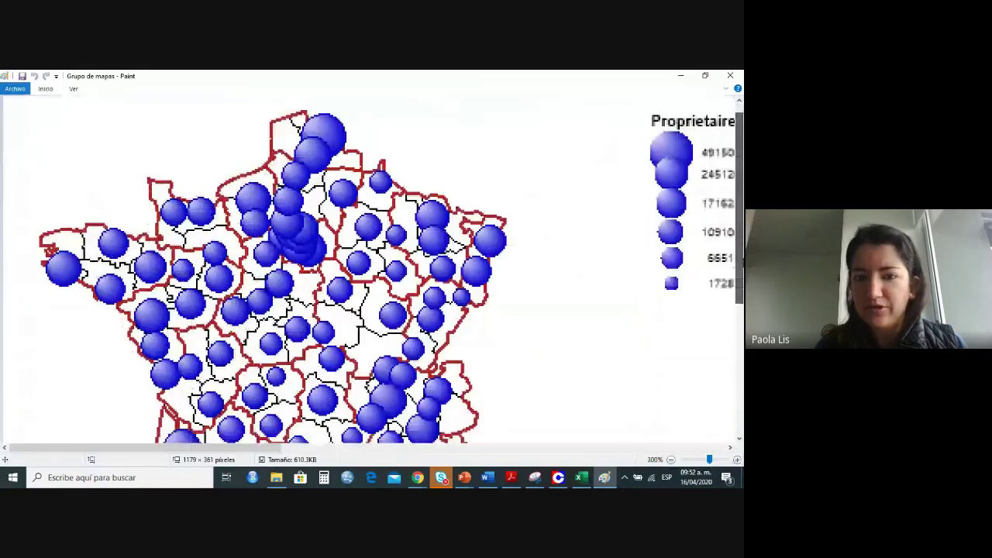
pyautogui.scroll(-5, 738, 271)
pyautogui.moveTo(270, 450); pyautogui.dragTo(394, 449)
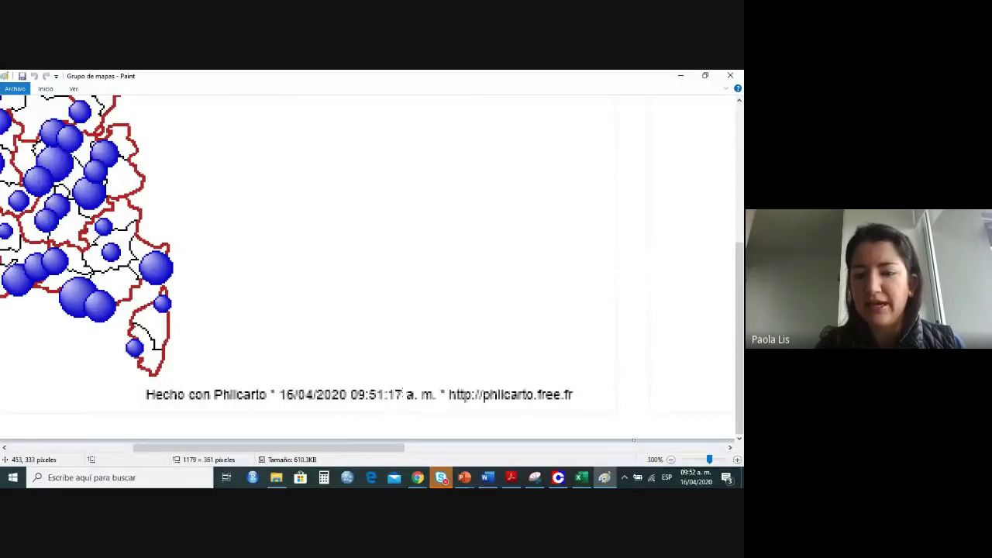
pyautogui.click(729, 77)
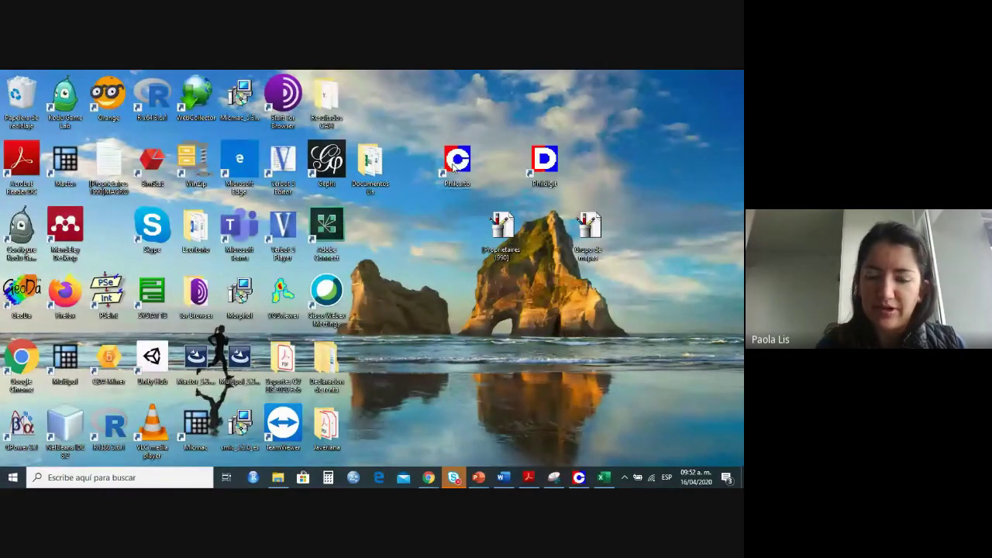
# Switch back to Philcarto and select the three symbol variables Construction avant 1949, Construction 1949_1981 and Construction 1982 et apres in CARTO.
pyautogui.hotkey('alt', 'Tab')
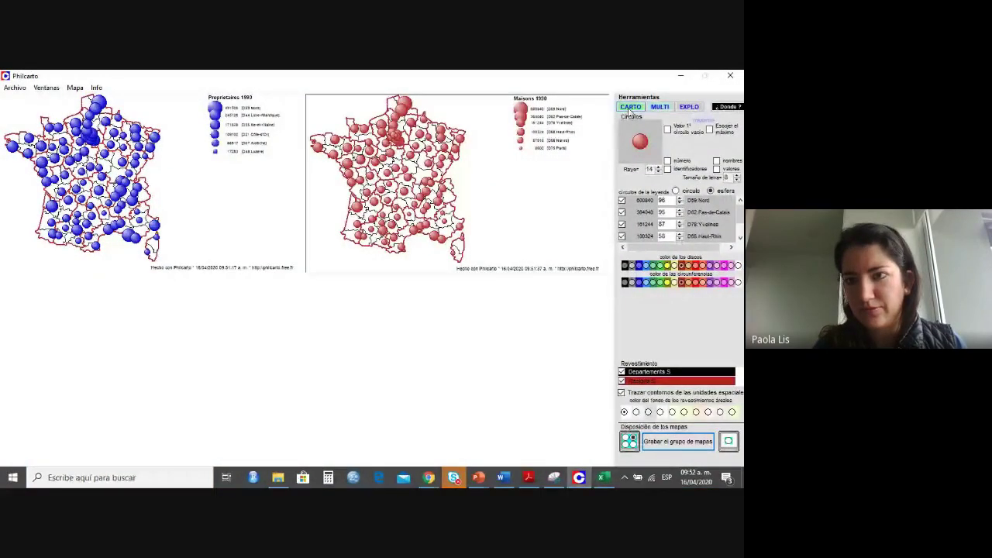
pyautogui.click(630, 109)
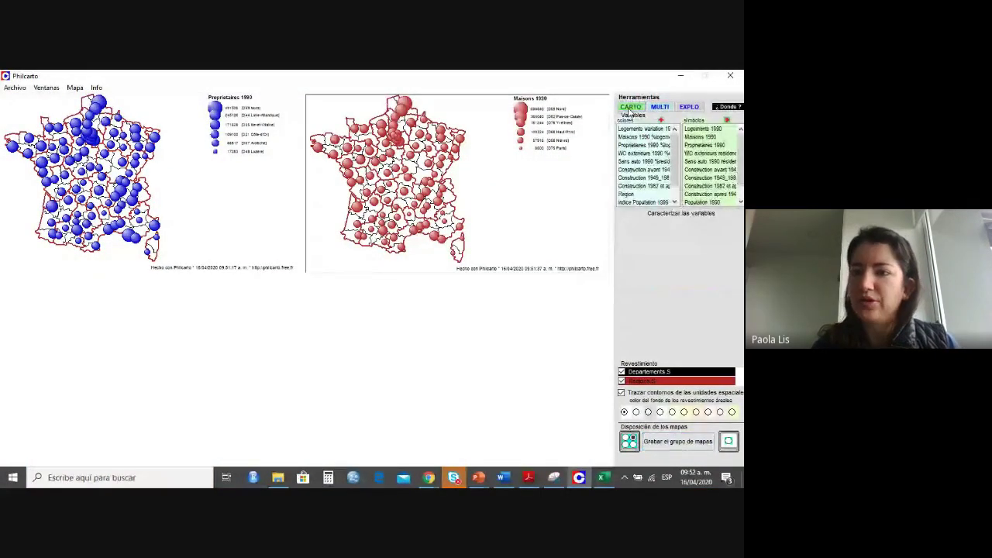
pyautogui.click(712, 170)
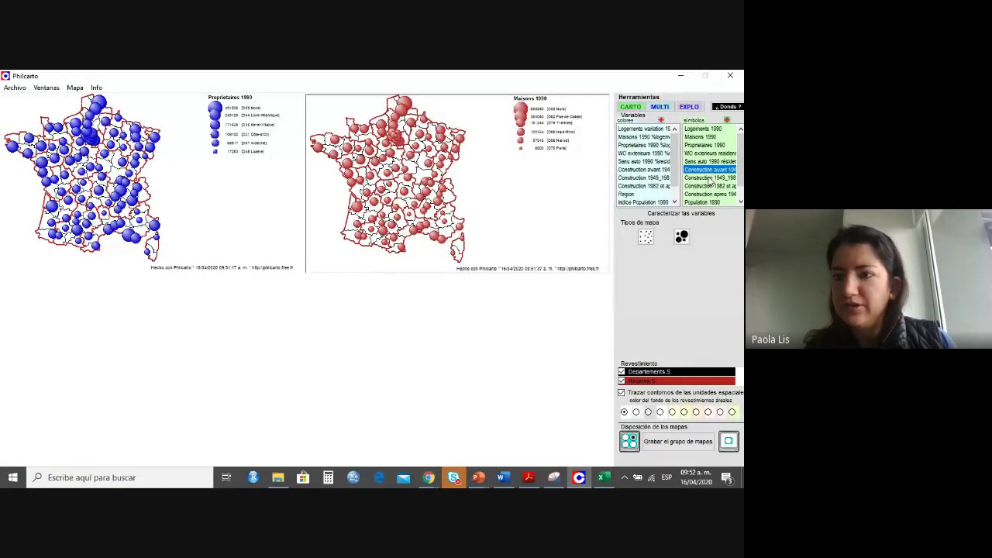
pyautogui.keyDown('ctrl'); pyautogui.click(710, 177); pyautogui.keyUp('ctrl')
pyautogui.keyDown('ctrl'); pyautogui.click(708, 187); pyautogui.keyUp('ctrl')
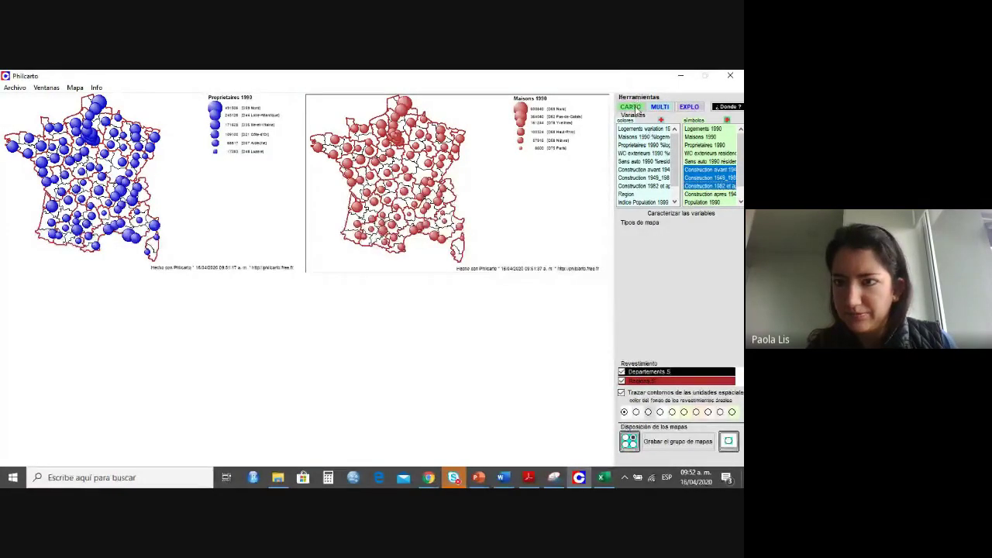
# Change to the single-map layout, add WC exterieurs residences principales to the selected variables and draw them as a pie-chart map.
pyautogui.click(729, 441)
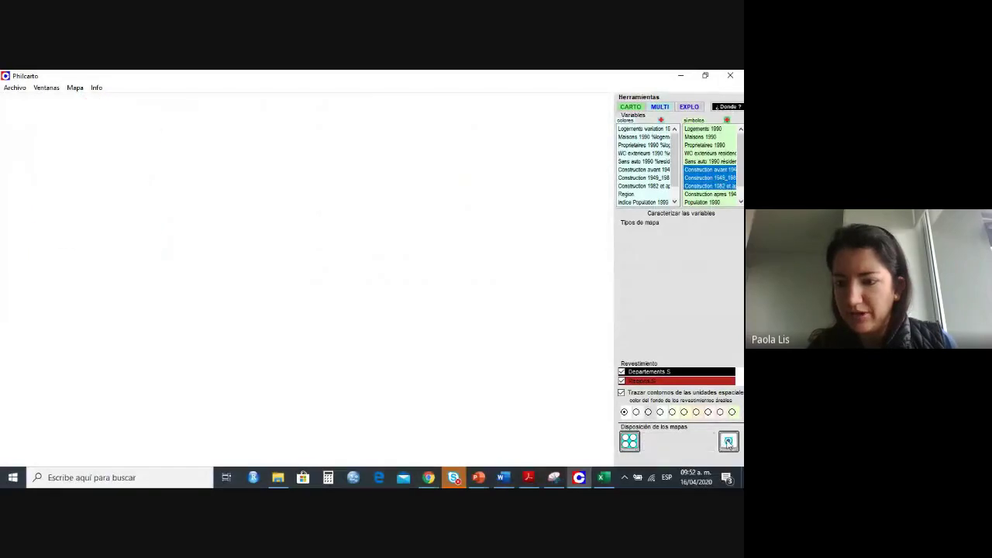
pyautogui.keyDown('ctrl'); pyautogui.click(701, 155); pyautogui.keyUp('ctrl')
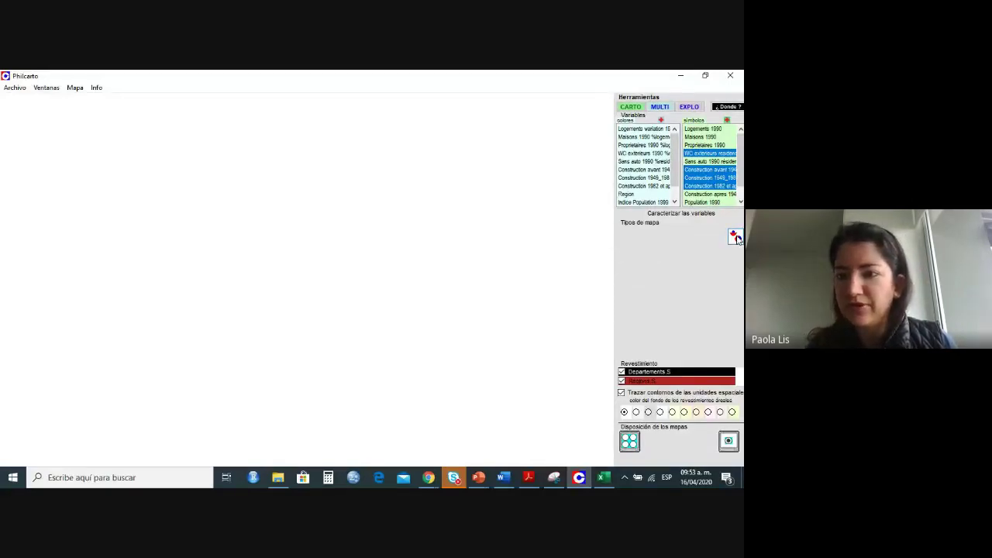
pyautogui.click(735, 237)
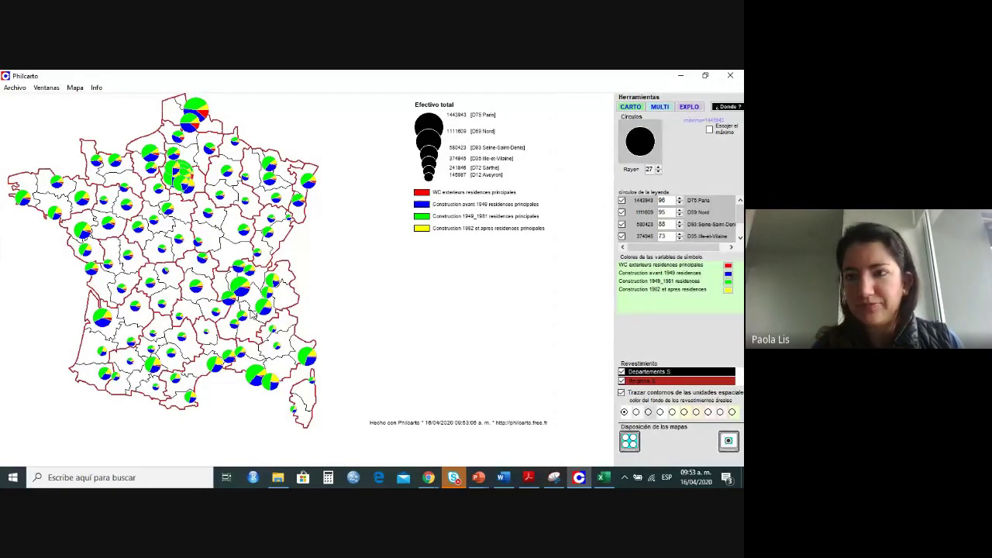
# Start loading another base map and browse from Descargas through PhilcartoExemples to the ExemplesPhilcarto folder.
pyautogui.click(15, 87)
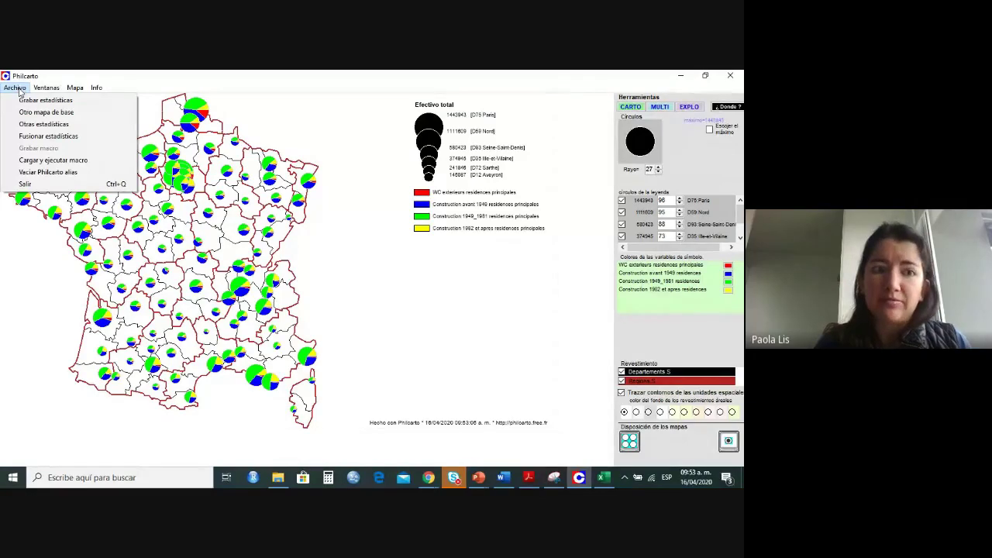
pyautogui.click(66, 113)
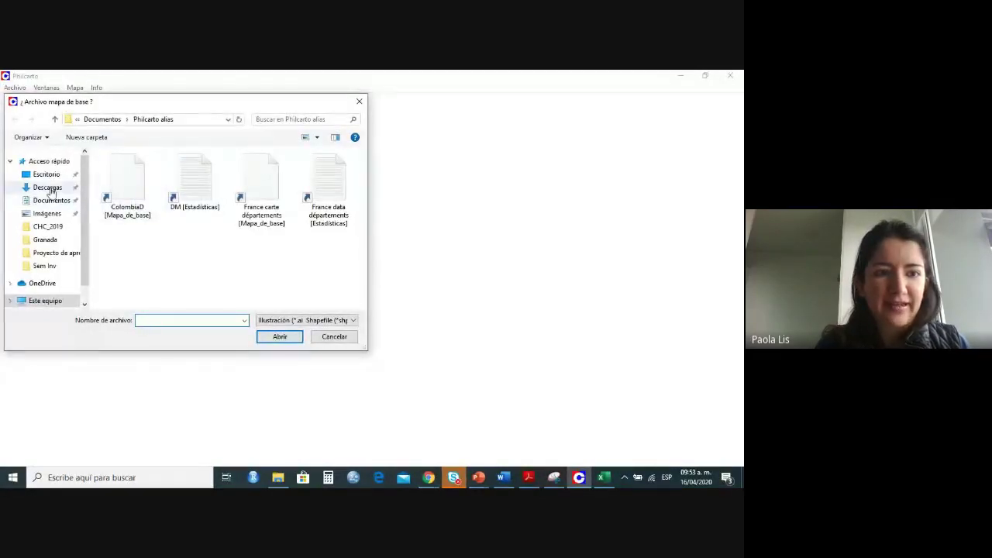
pyautogui.click(48, 189)
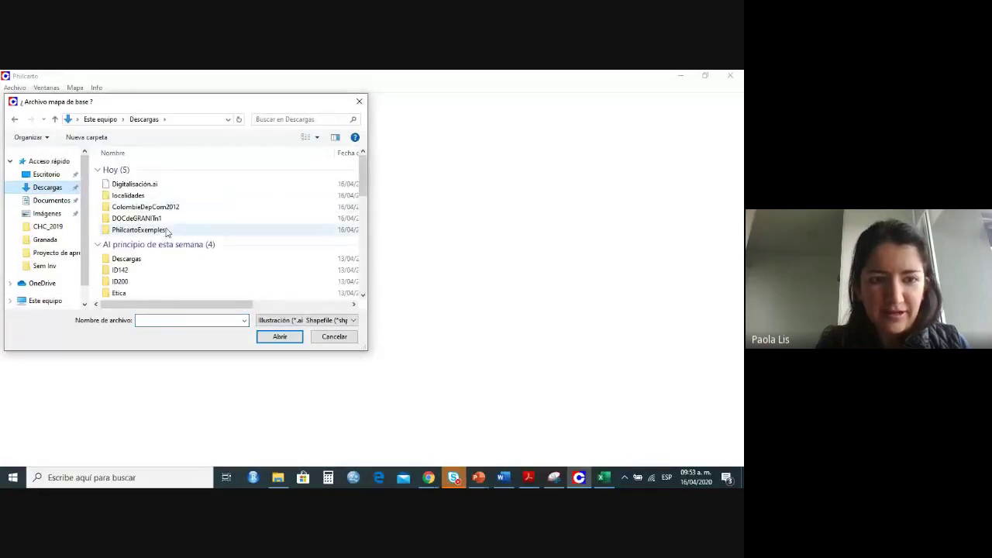
pyautogui.doubleClick(164, 231)
pyautogui.click(157, 169)
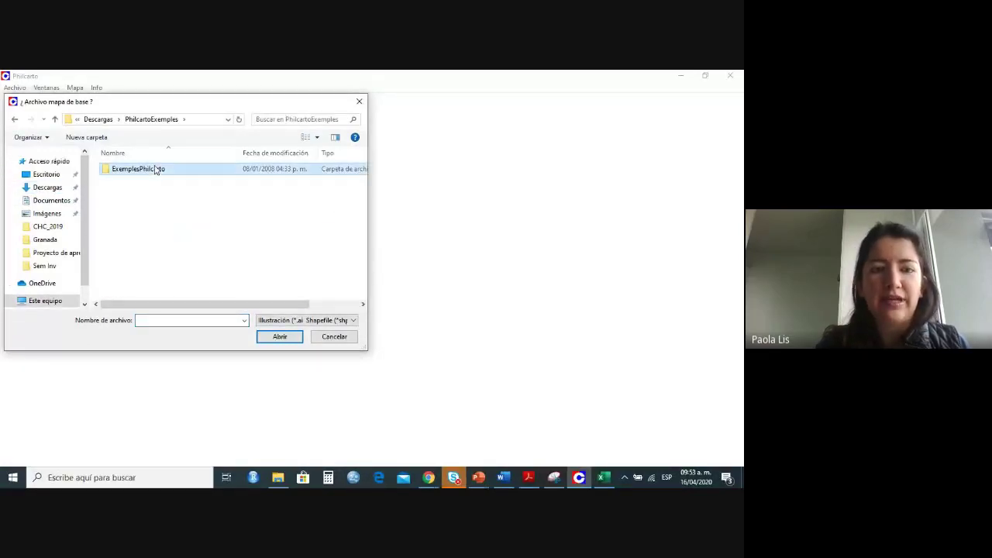
pyautogui.doubleClick(155, 170)
# Load Parana carte.ai from the Parana folder as the base map and Parana data liens as its statistics file.
pyautogui.moveTo(362, 218); pyautogui.dragTo(362, 256)
pyautogui.doubleClick(162, 262)
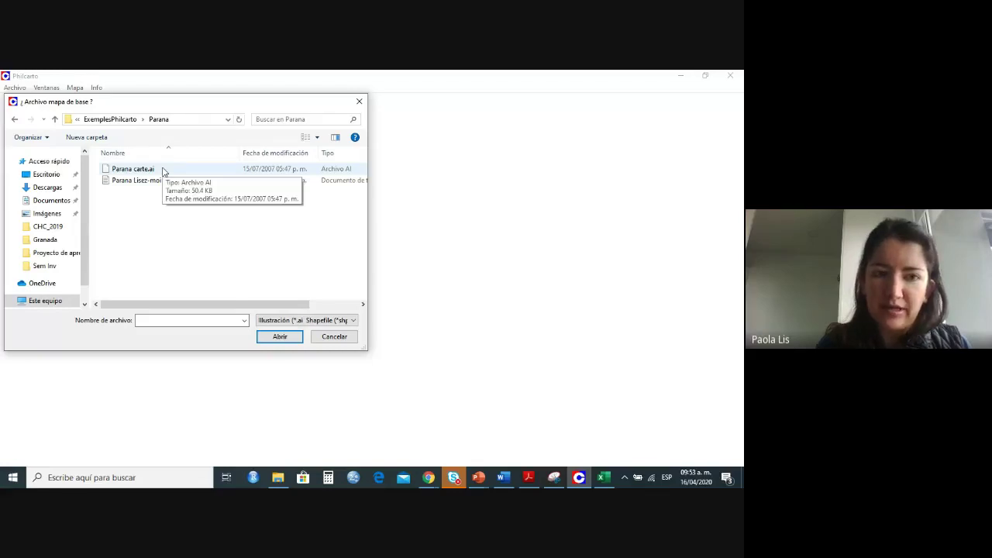
pyautogui.doubleClick(134, 169)
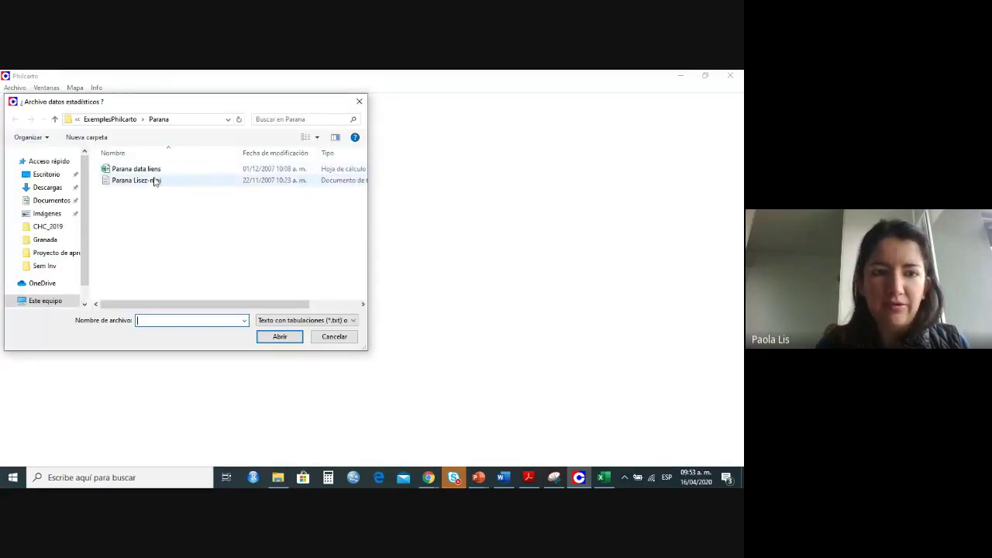
pyautogui.doubleClick(153, 169)
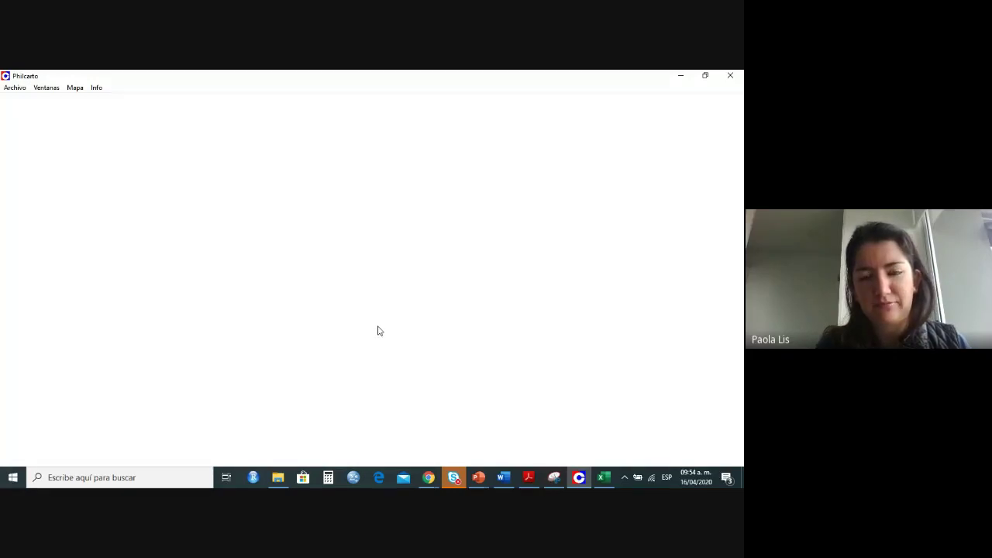
# Close the France data départements workbook that is still open in Excel.
pyautogui.moveTo(604, 479)
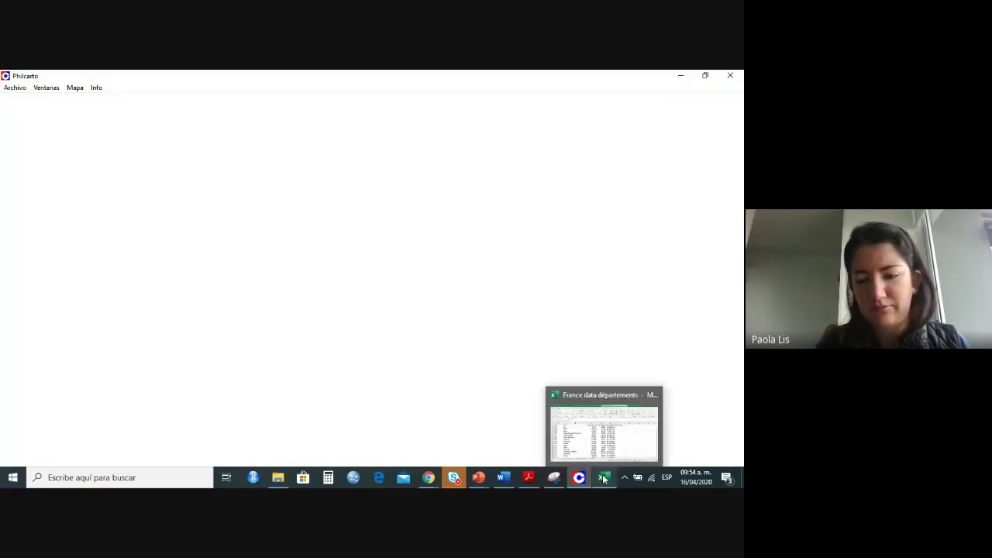
pyautogui.moveTo(632, 415)
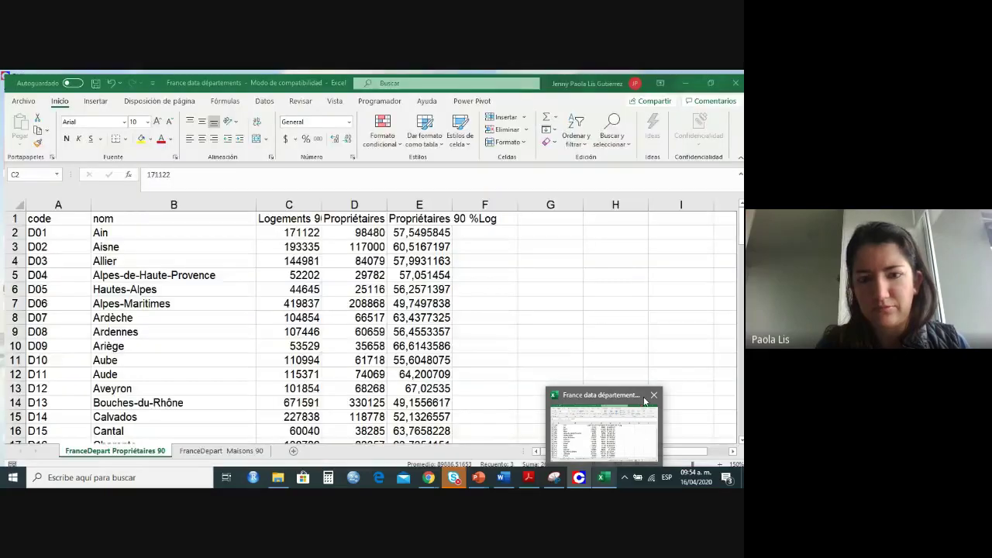
pyautogui.click(652, 397)
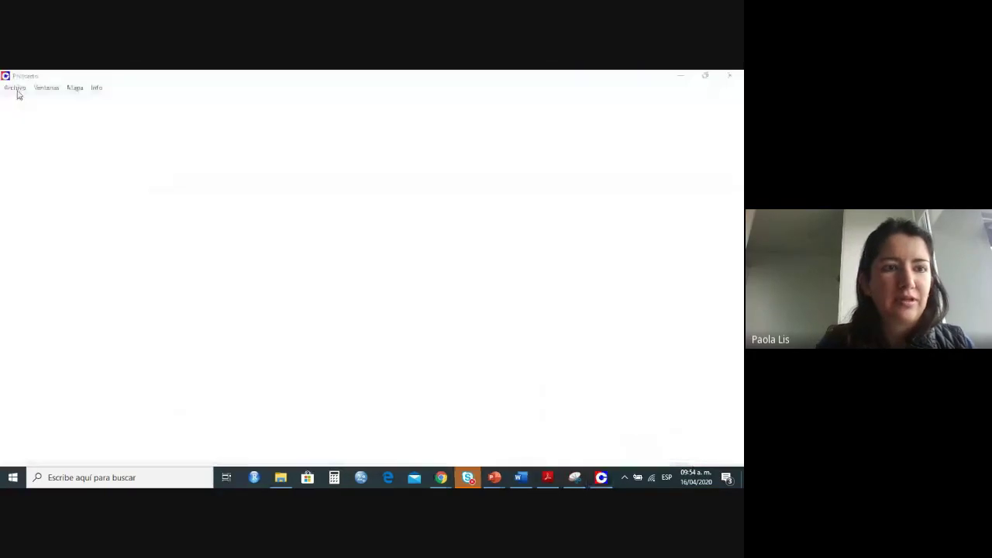
pyautogui.click(15, 88)
pyautogui.click(216, 278)
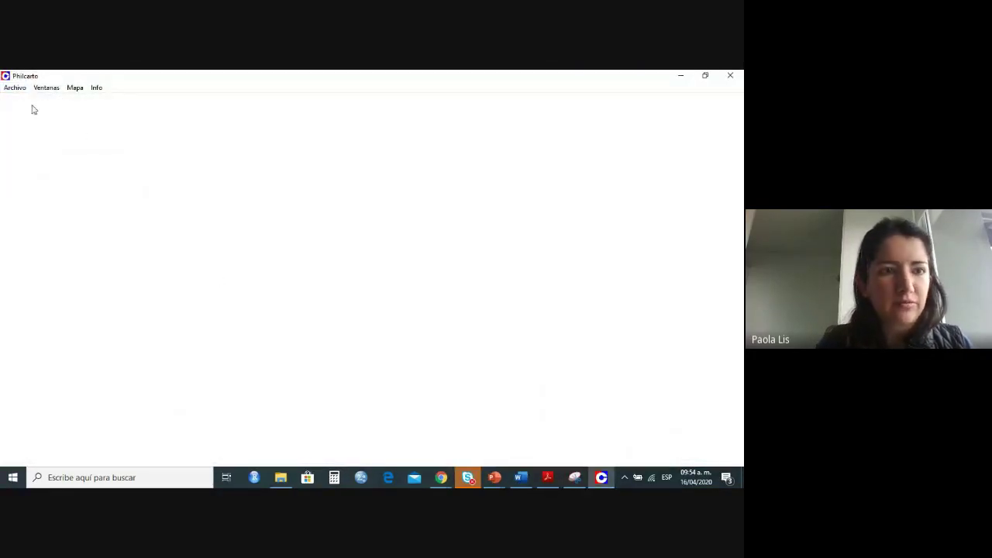
pyautogui.click(15, 89)
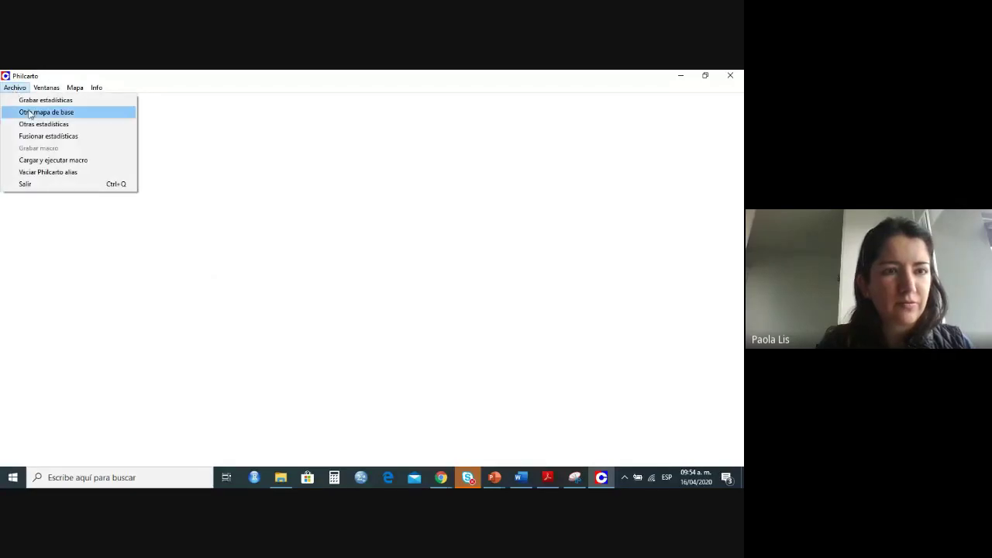
pyautogui.click(31, 112)
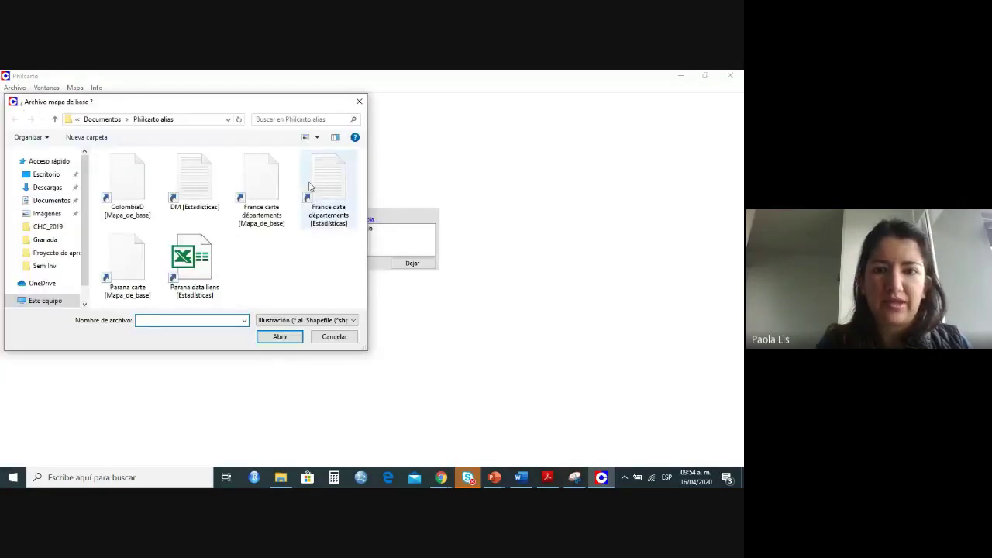
pyautogui.click(359, 101)
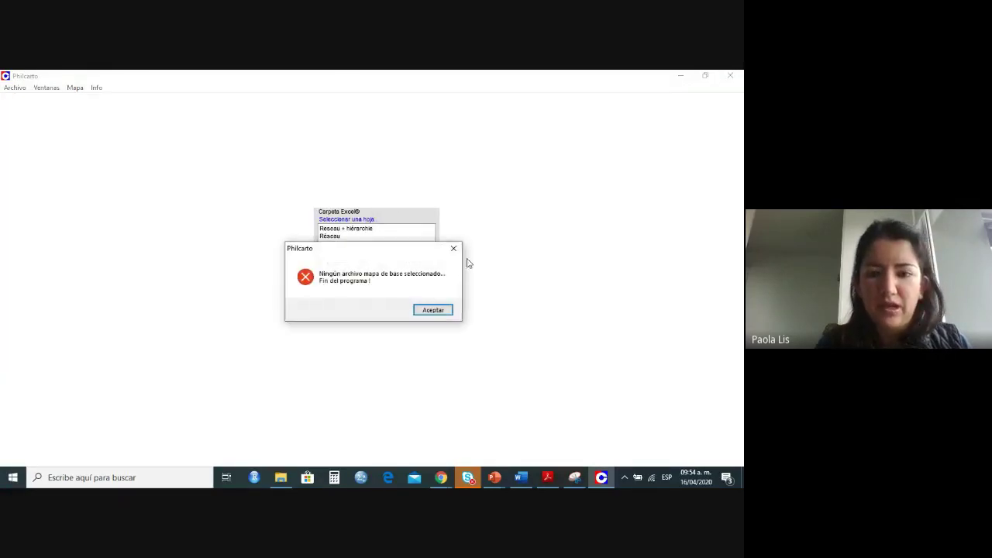
pyautogui.click(448, 312)
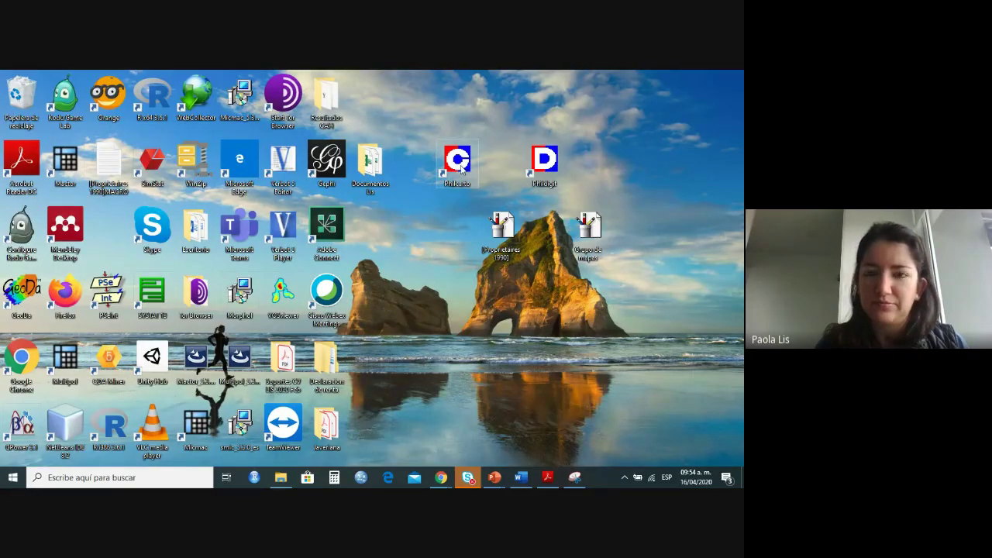
# Restart Philcarto, accepting its licence, and load Parana carte.ai from the Parana folder of ExemplesPhilcarto with Parana data liens as its statistics.
pyautogui.doubleClick(460, 164)
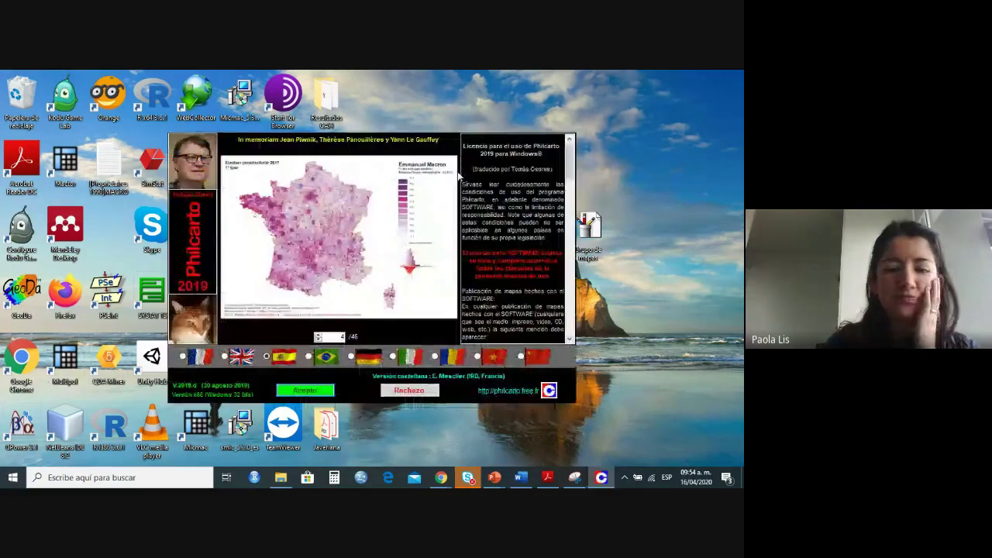
pyautogui.click(307, 392)
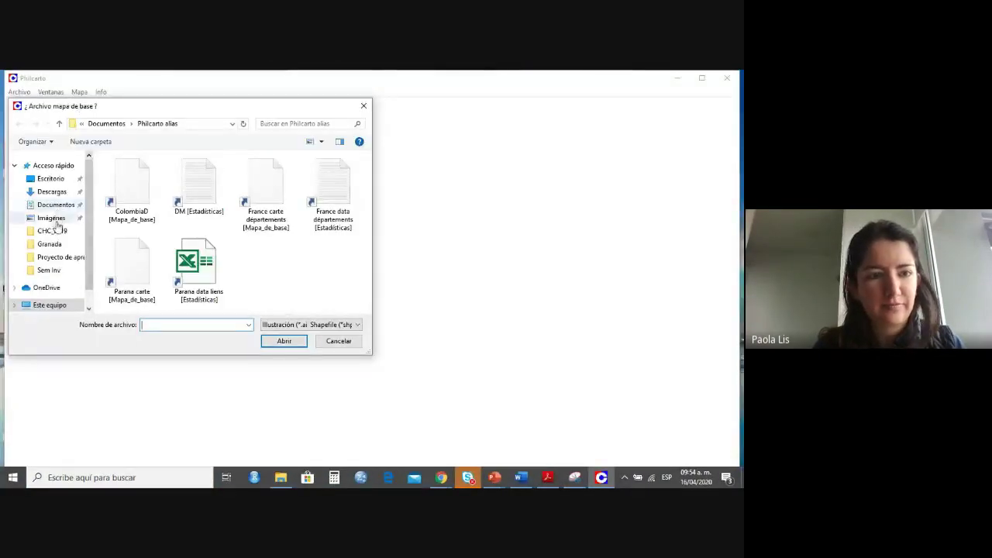
pyautogui.click(57, 192)
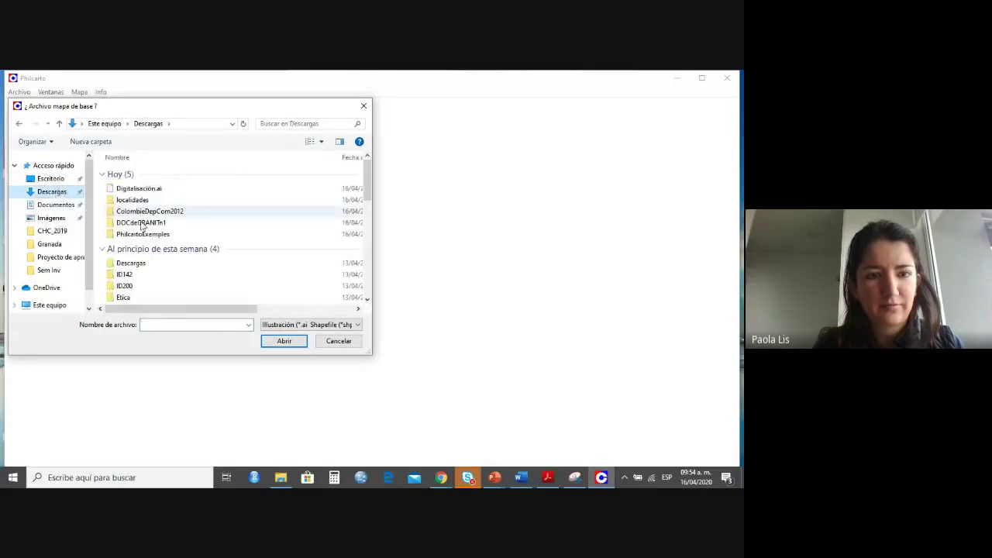
pyautogui.doubleClick(142, 232)
pyautogui.doubleClick(144, 173)
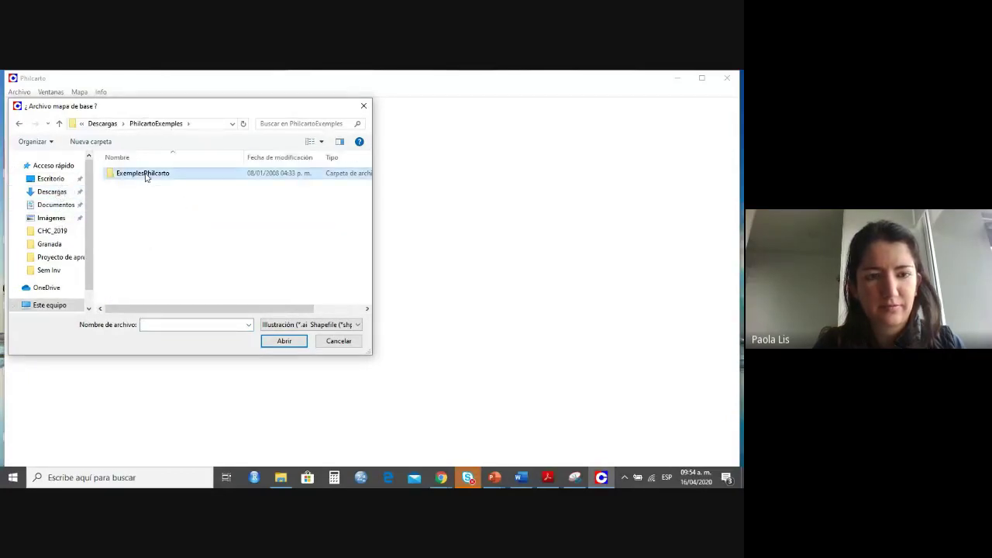
pyautogui.moveTo(370, 212); pyautogui.dragTo(369, 243)
pyautogui.doubleClick(164, 265)
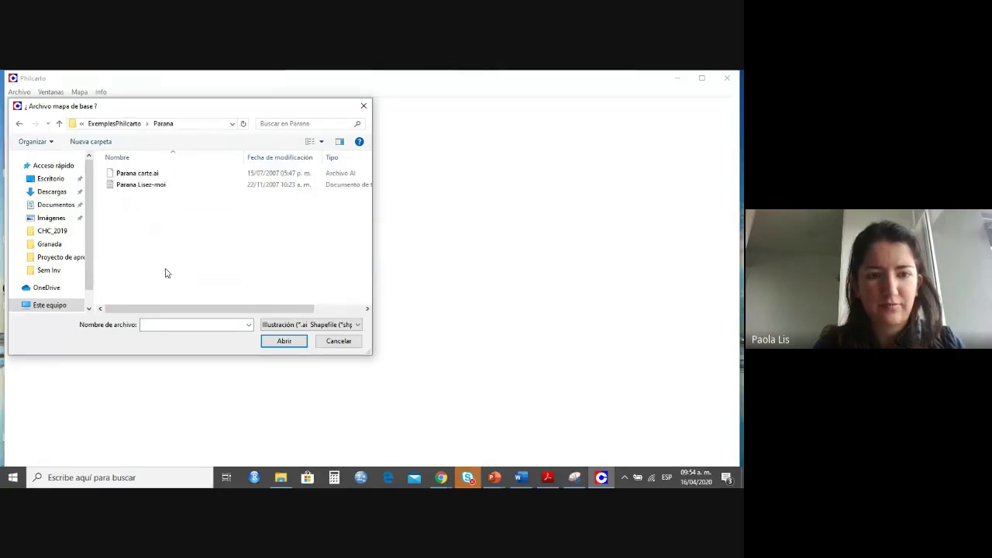
pyautogui.doubleClick(127, 175)
pyautogui.doubleClick(129, 176)
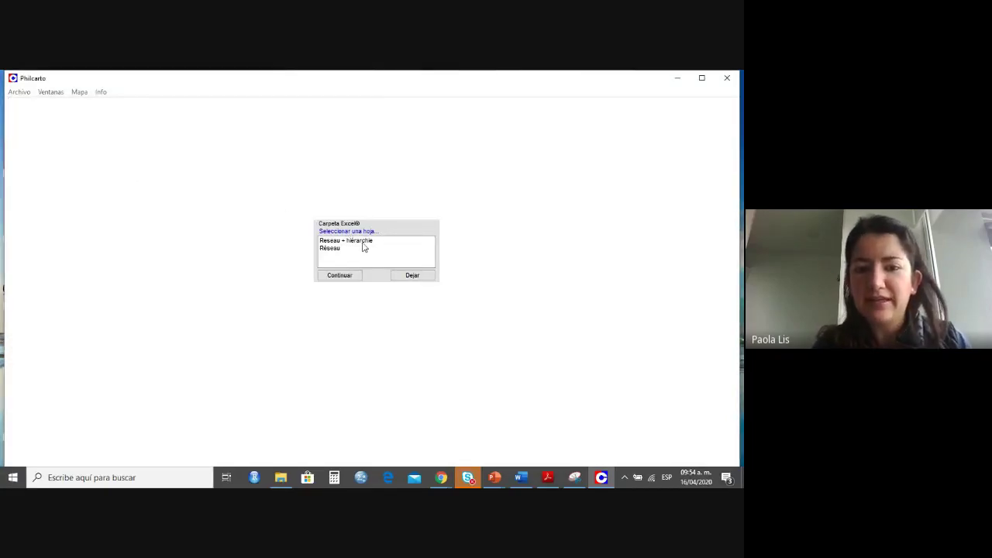
# Read the statistics from the Reseau + hiérarchie sheet and accept all its variables as type cantidad.
pyautogui.click(362, 243)
pyautogui.click(339, 275)
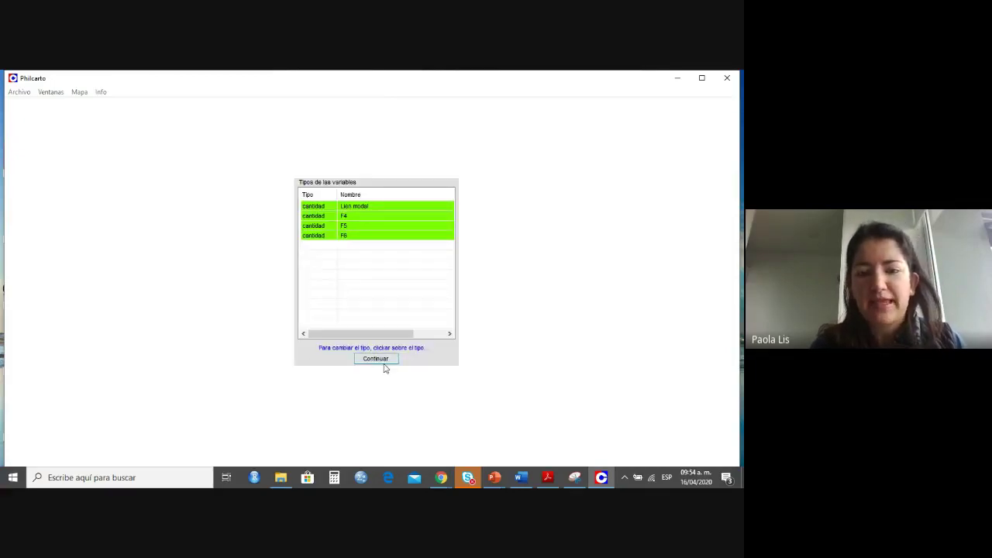
pyautogui.click(376, 359)
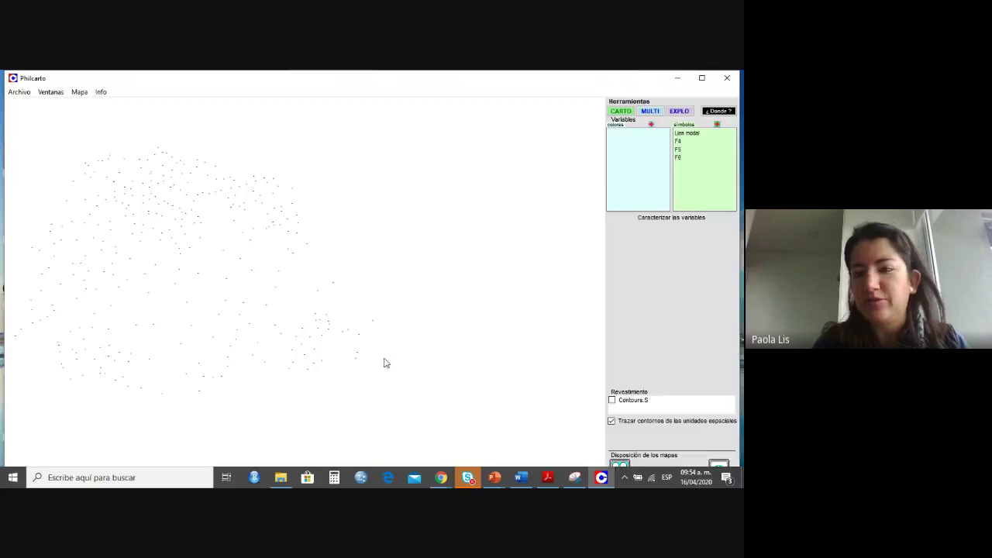
pyautogui.click(692, 134)
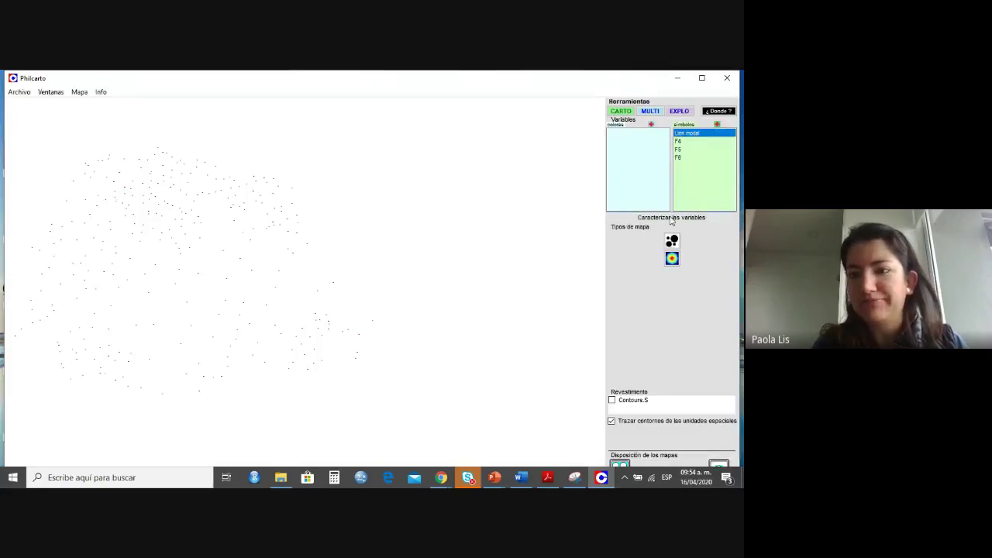
pyautogui.keyDown('ctrl'); pyautogui.click(680, 150); pyautogui.keyUp('ctrl')
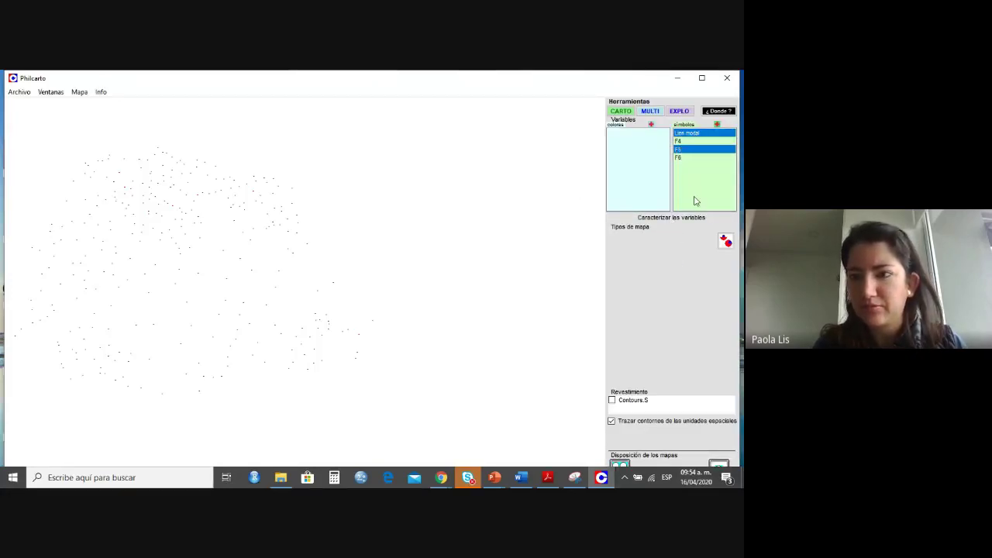
pyautogui.click(683, 150)
pyautogui.keyDown('ctrl'); pyautogui.click(684, 149); pyautogui.keyUp('ctrl')
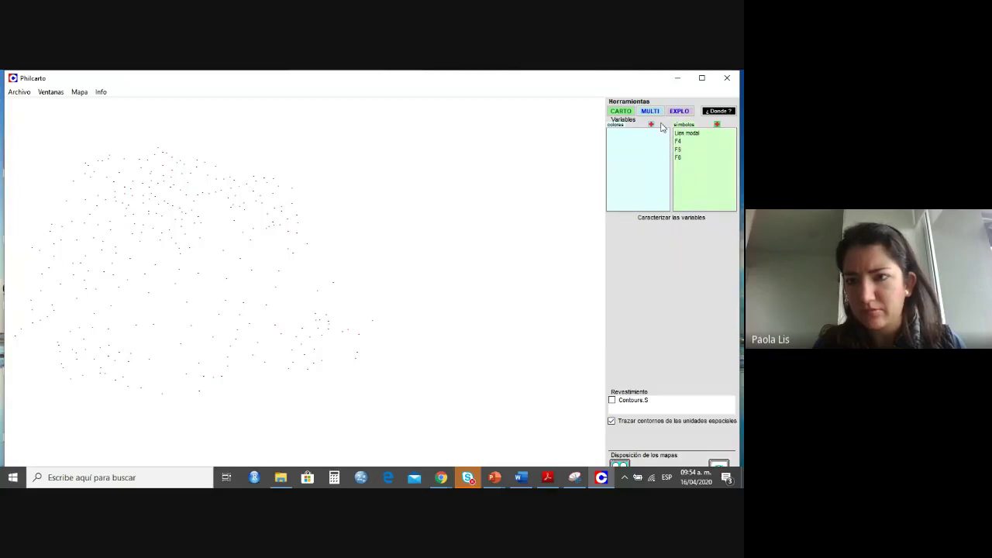
# Draw the symbol variable F6 as a proportional-circle map and return to the CARTO variable selection.
pyautogui.click(682, 158)
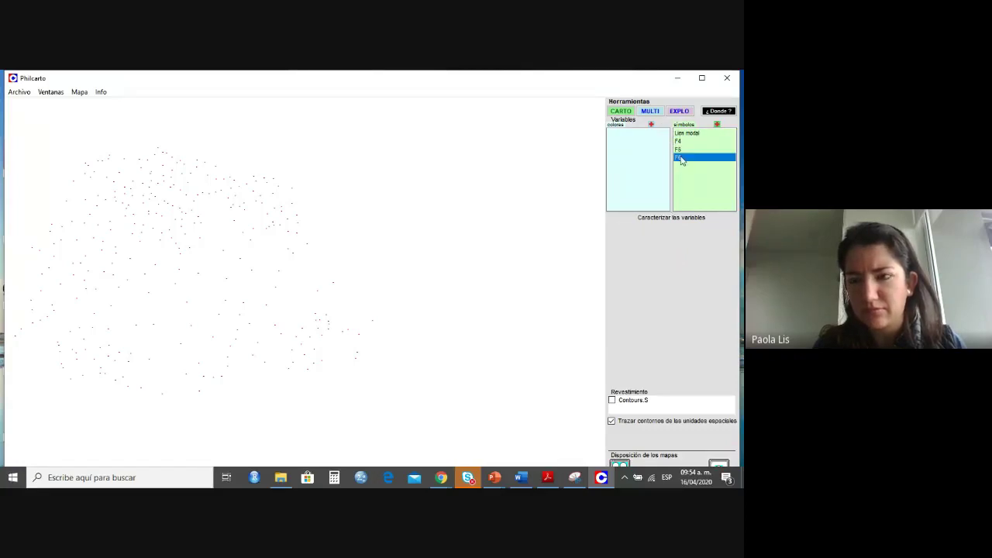
pyautogui.click(673, 248)
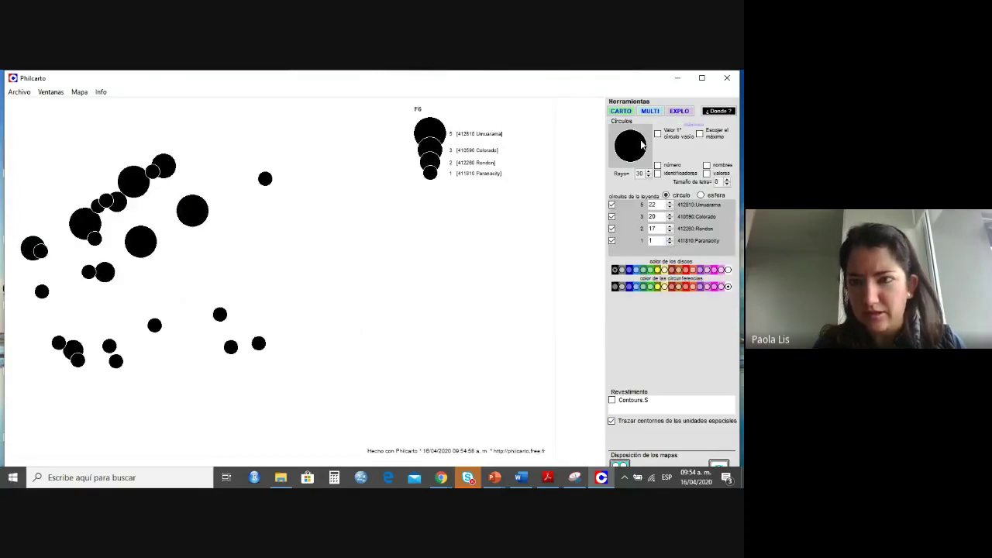
pyautogui.click(628, 113)
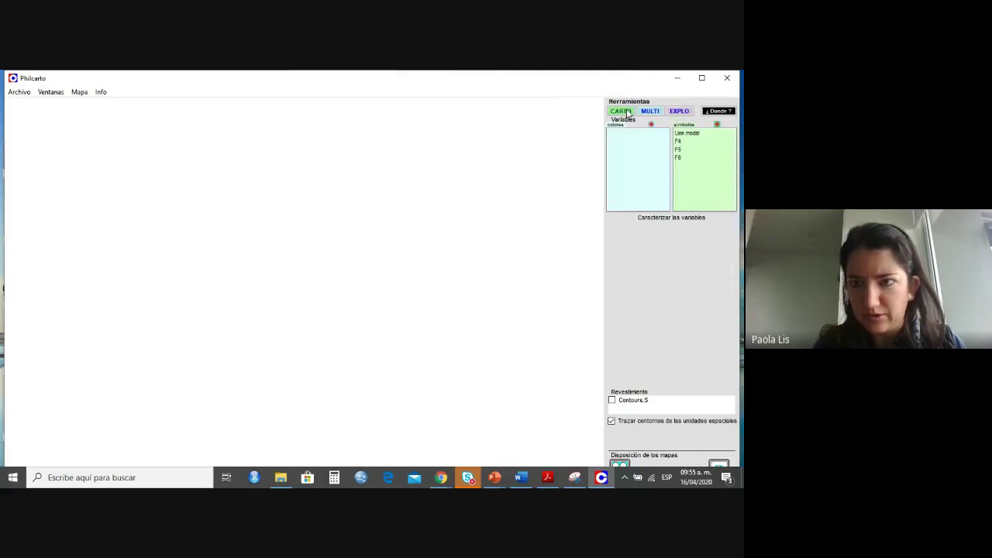
# Load other statistics for the Parana map, choosing the Réseau sheet of the Excel workbook.
pyautogui.click(11, 95)
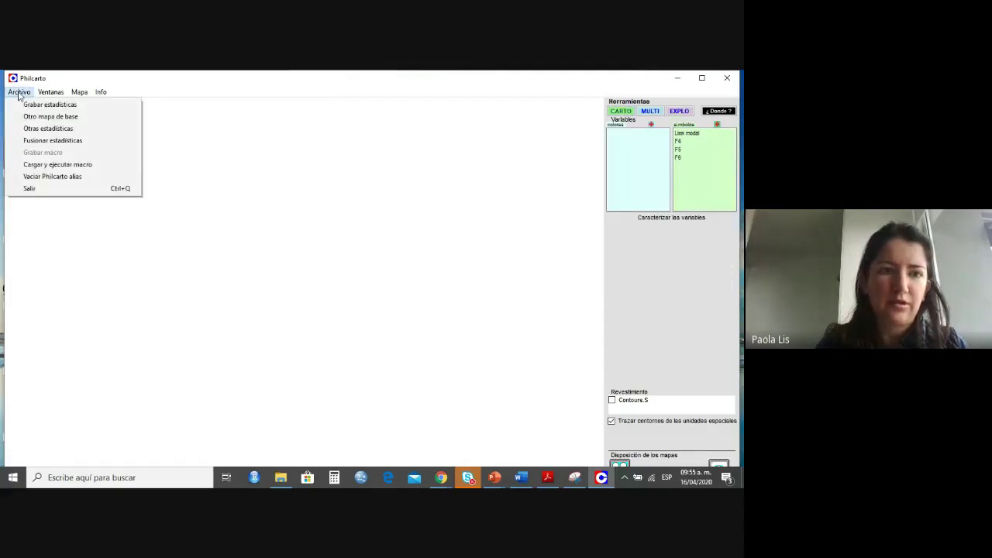
pyautogui.click(33, 133)
pyautogui.doubleClick(152, 177)
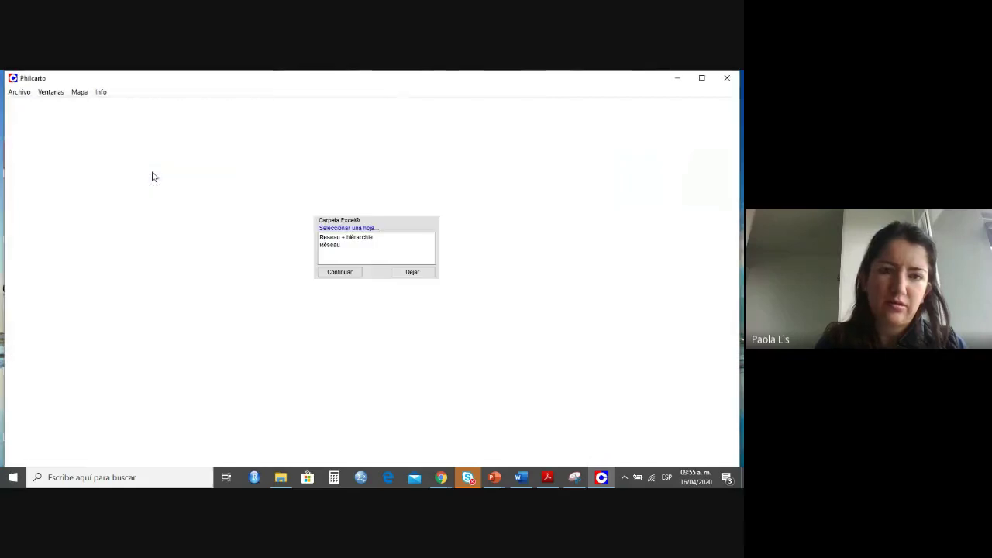
pyautogui.click(339, 245)
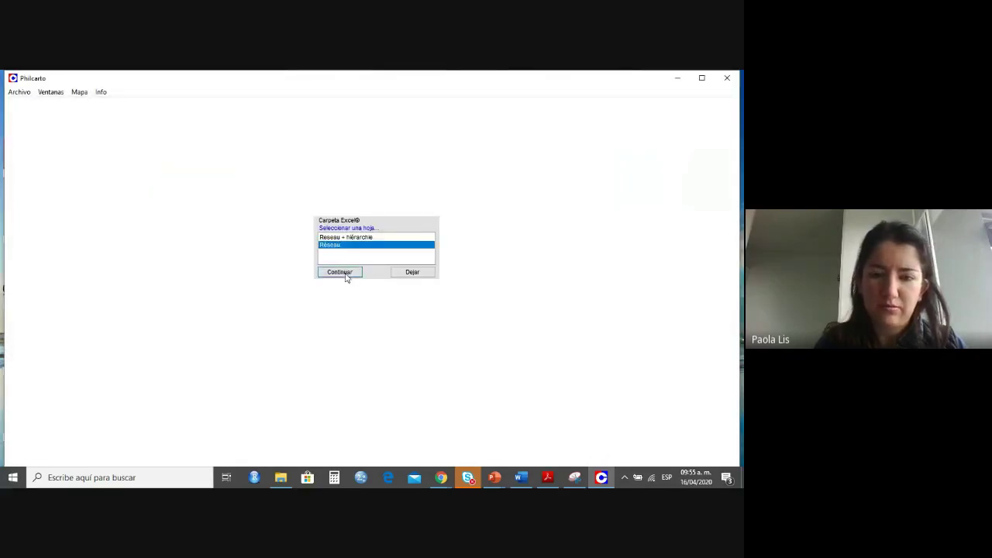
pyautogui.click(342, 273)
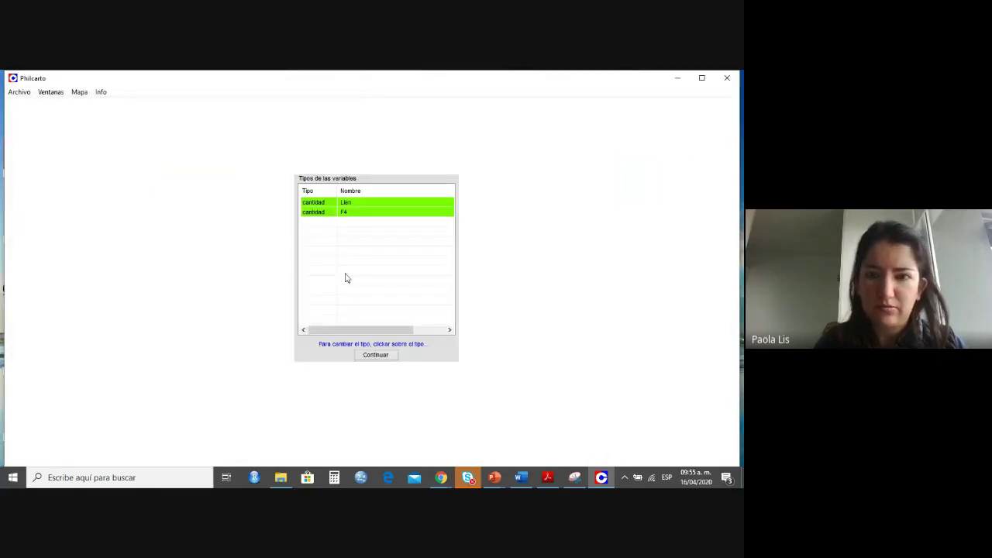
# Set the types of the variables Lien and F4 to nominal.
pyautogui.click(357, 204)
pyautogui.click(352, 213)
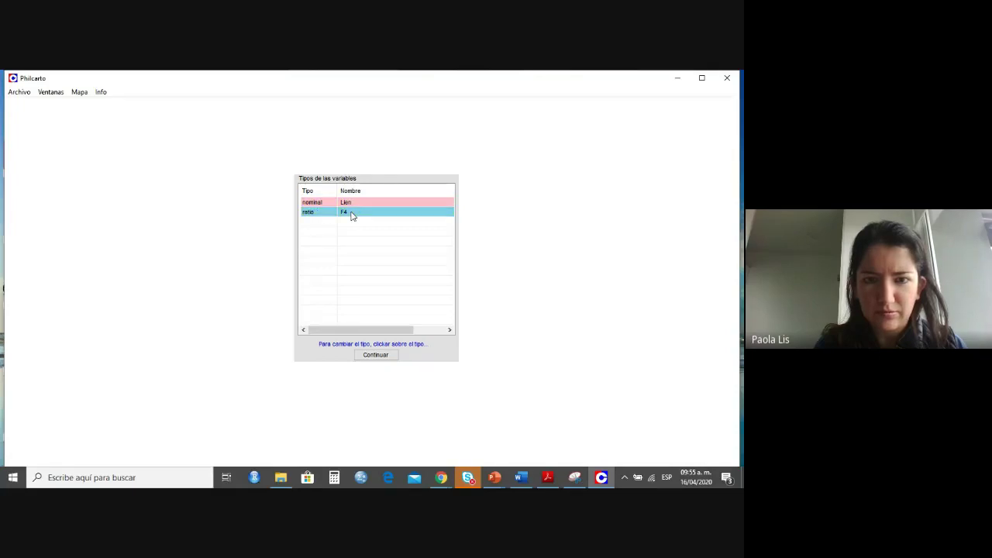
pyautogui.click(351, 213)
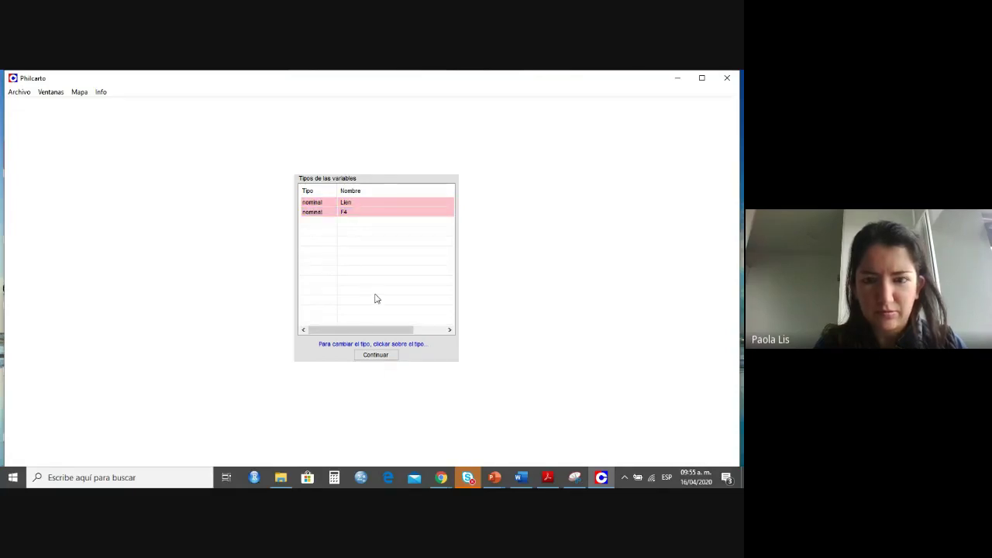
pyautogui.click(376, 355)
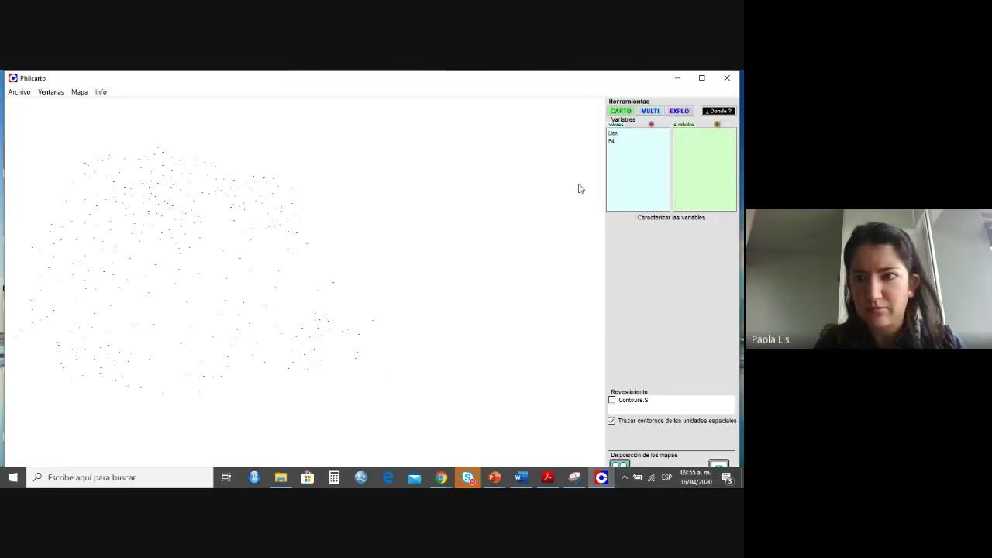
# Change the type of F4 to cantidad and select Lien as the colour variable and F4 as the symbol variable.
pyautogui.click(623, 134)
pyautogui.click(619, 142)
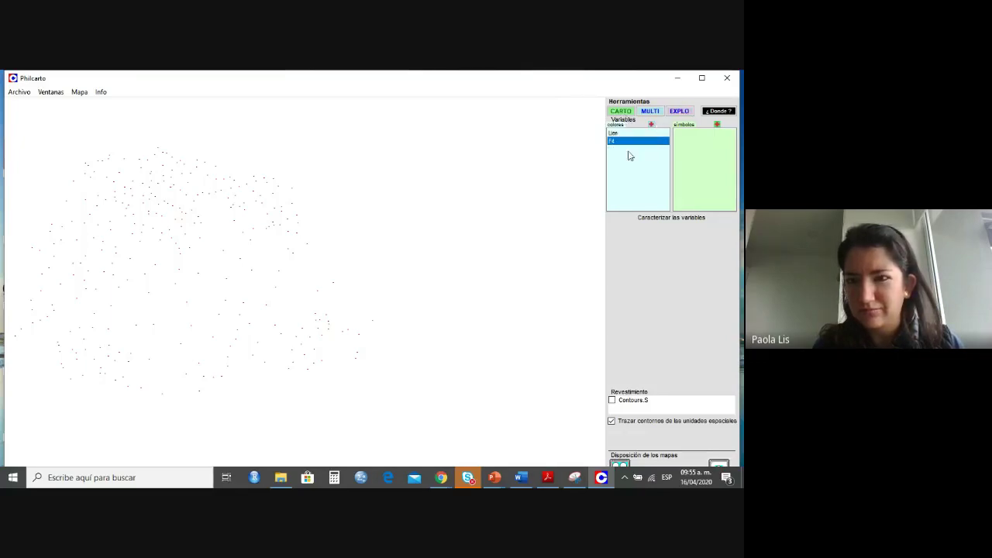
pyautogui.click(669, 219)
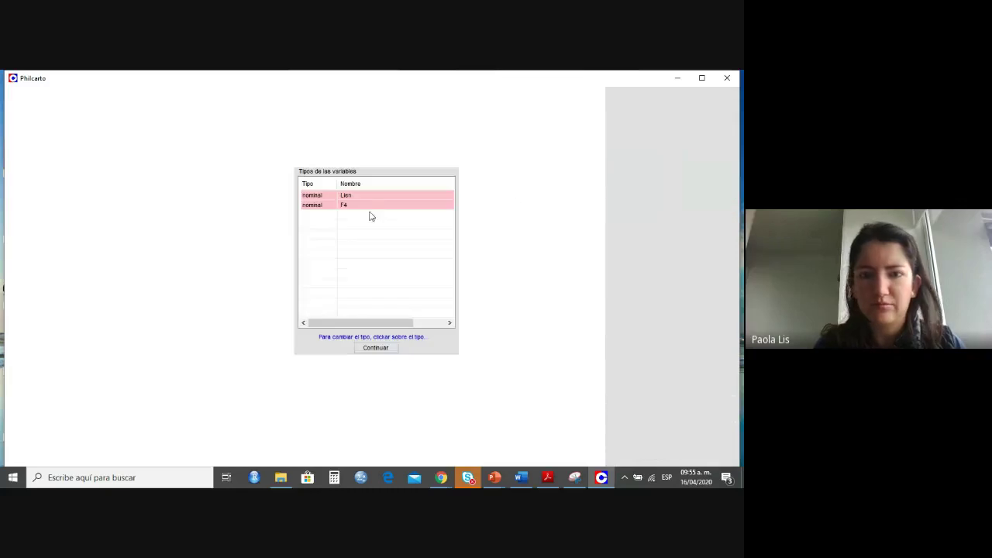
pyautogui.click(358, 208)
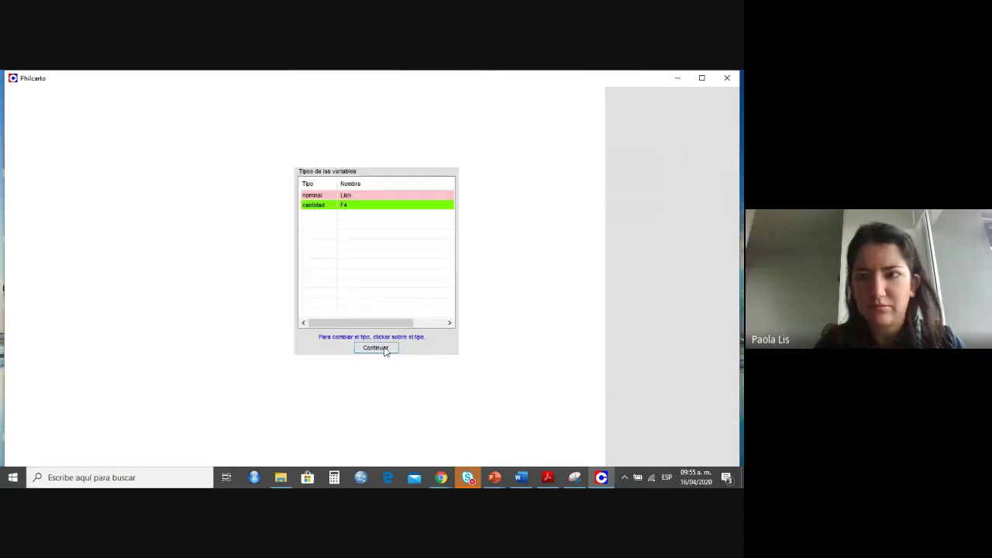
pyautogui.click(386, 348)
pyautogui.click(643, 134)
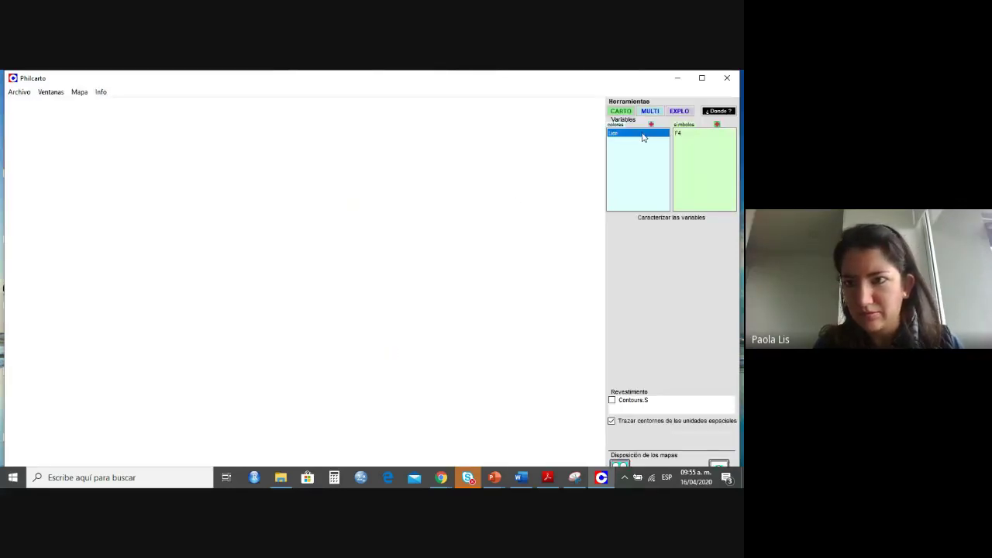
pyautogui.click(679, 134)
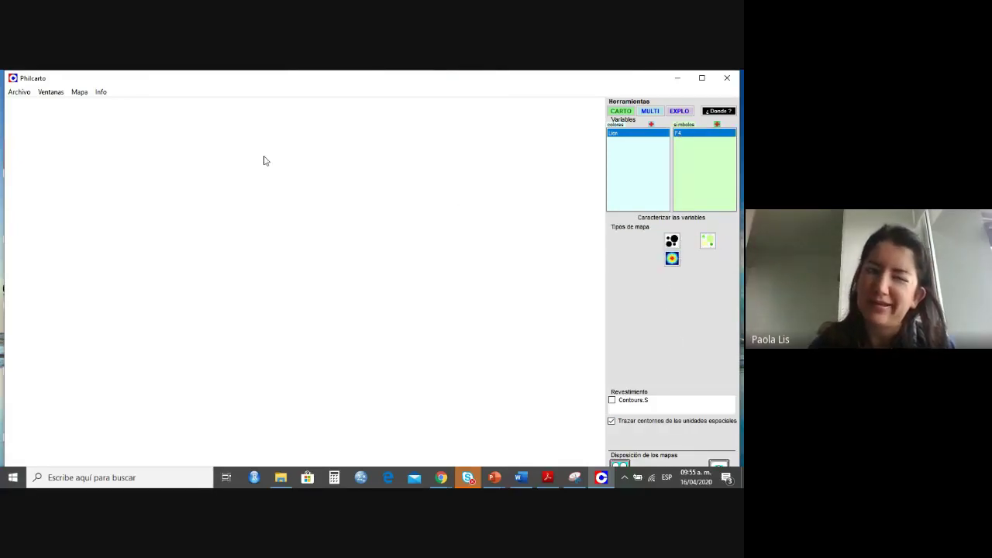
# Load the Allemagne carte Kreise base map from the Allemagne example folder with the statistics file Allemagne data Kreise.
pyautogui.click(17, 94)
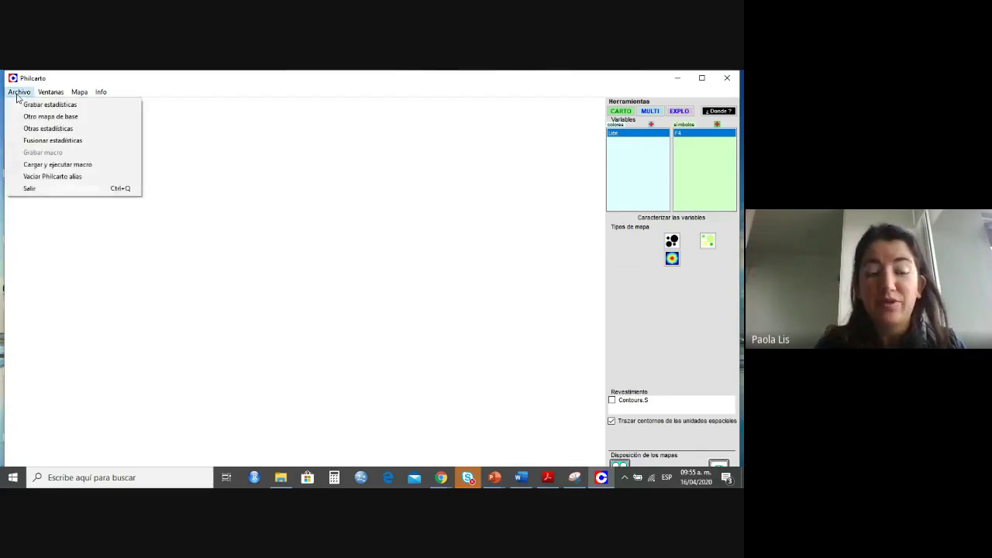
pyautogui.moveTo(48, 96)
pyautogui.moveTo(13, 99)
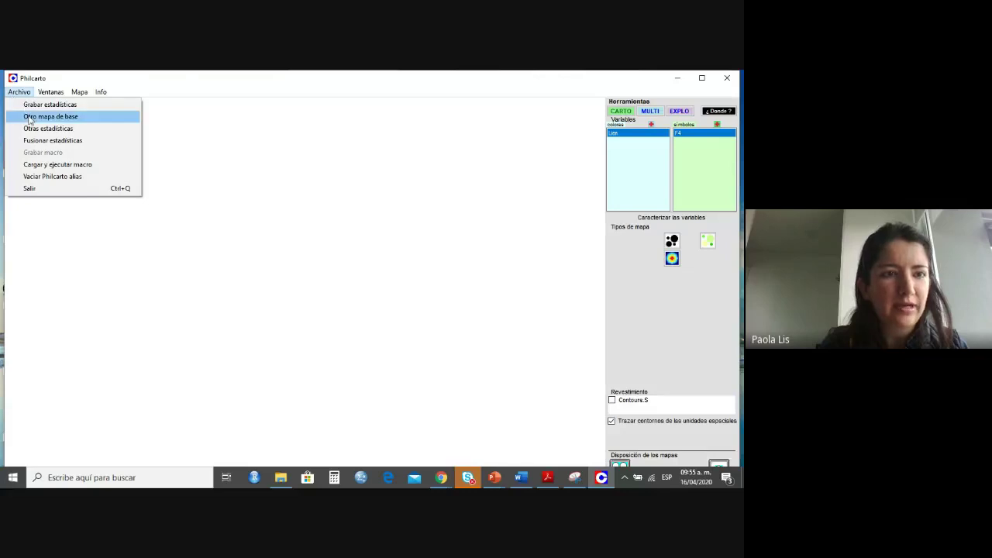
pyautogui.click(29, 117)
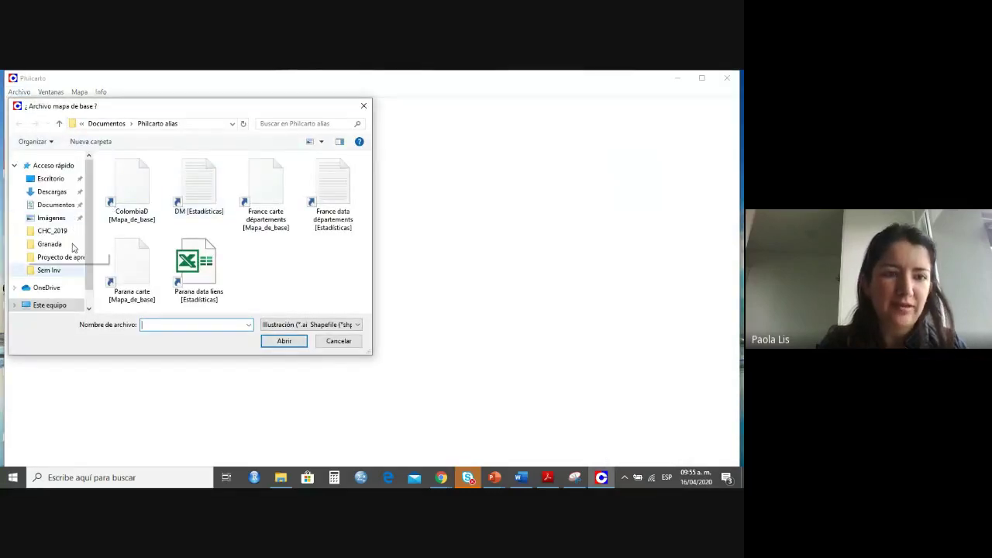
pyautogui.click(54, 192)
pyautogui.doubleClick(159, 233)
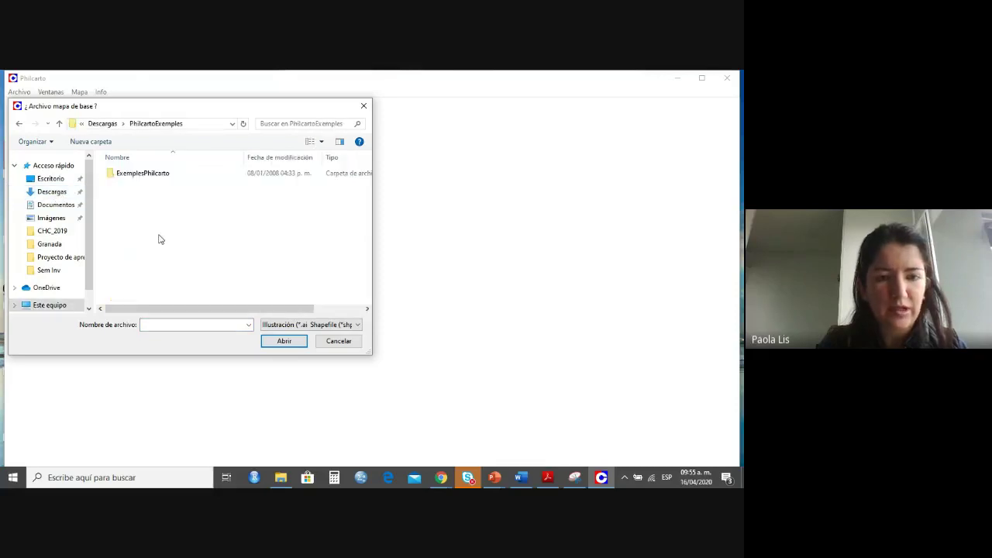
pyautogui.doubleClick(151, 175)
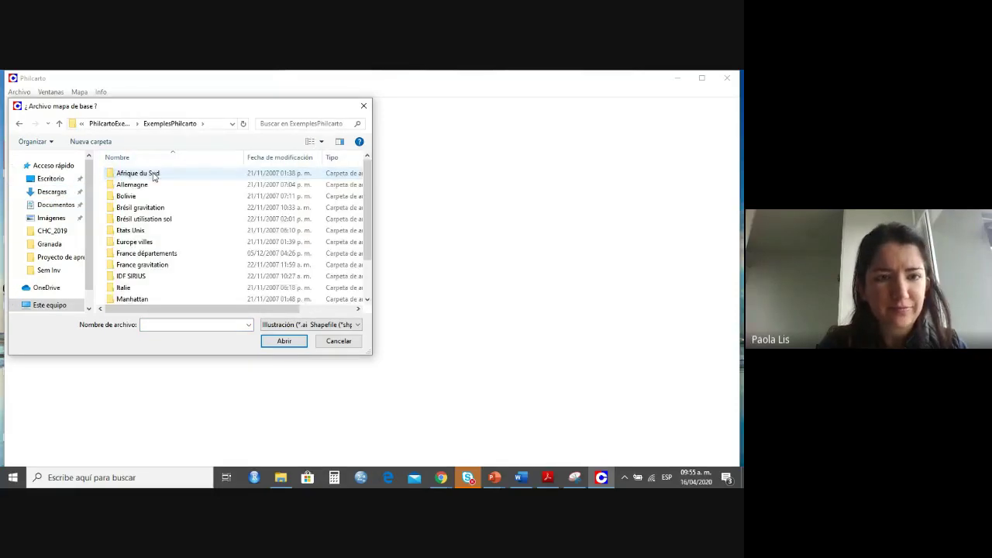
pyautogui.doubleClick(150, 186)
pyautogui.doubleClick(151, 175)
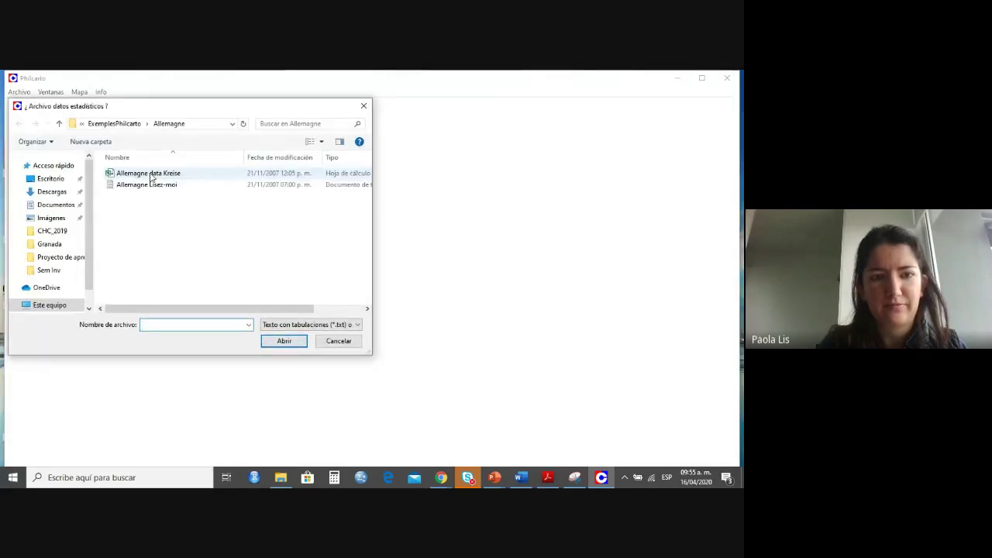
pyautogui.doubleClick(153, 174)
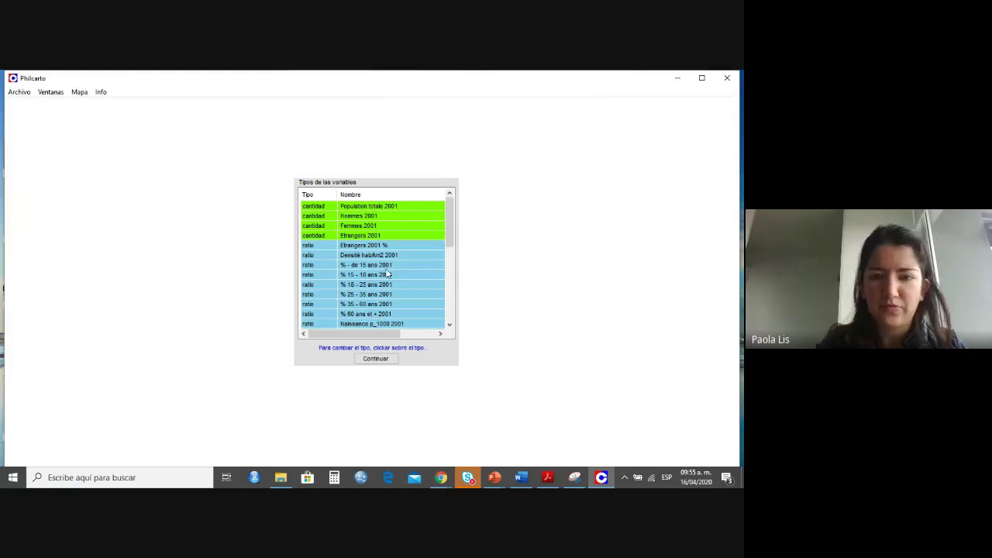
# Review the types of the German Kreise variables and accept them unchanged.
pyautogui.moveTo(449, 222); pyautogui.dragTo(454, 190)
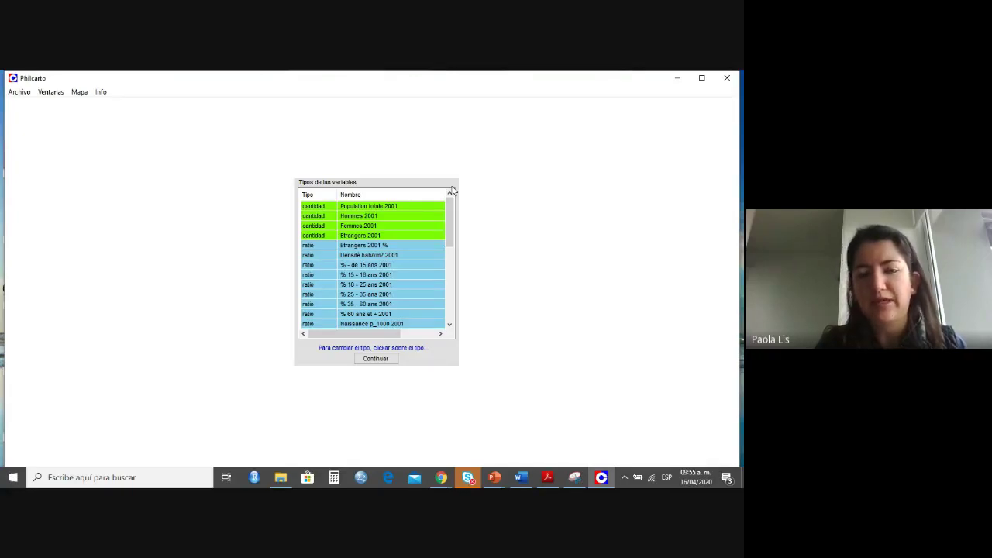
pyautogui.scroll(-1, 449, 229)
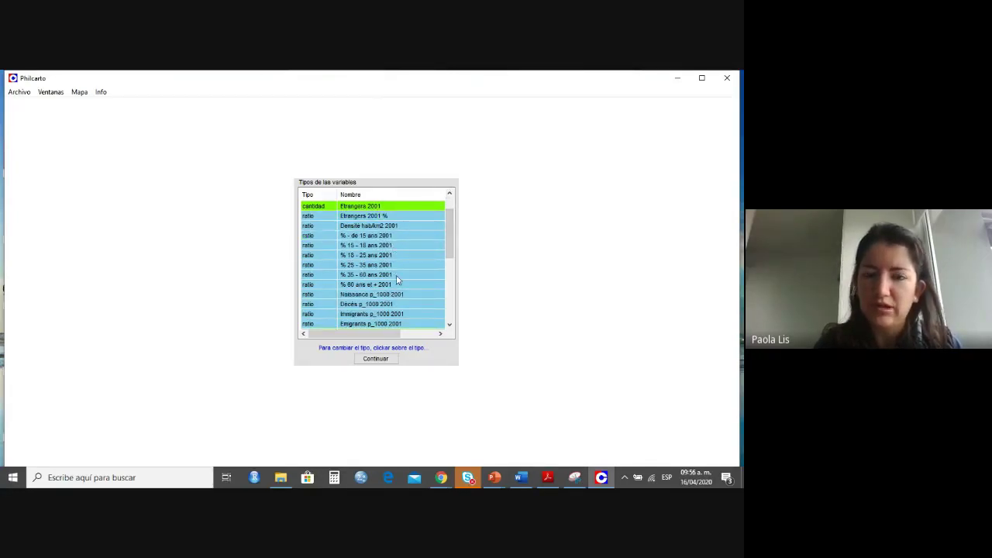
pyautogui.moveTo(449, 231); pyautogui.dragTo(450, 301)
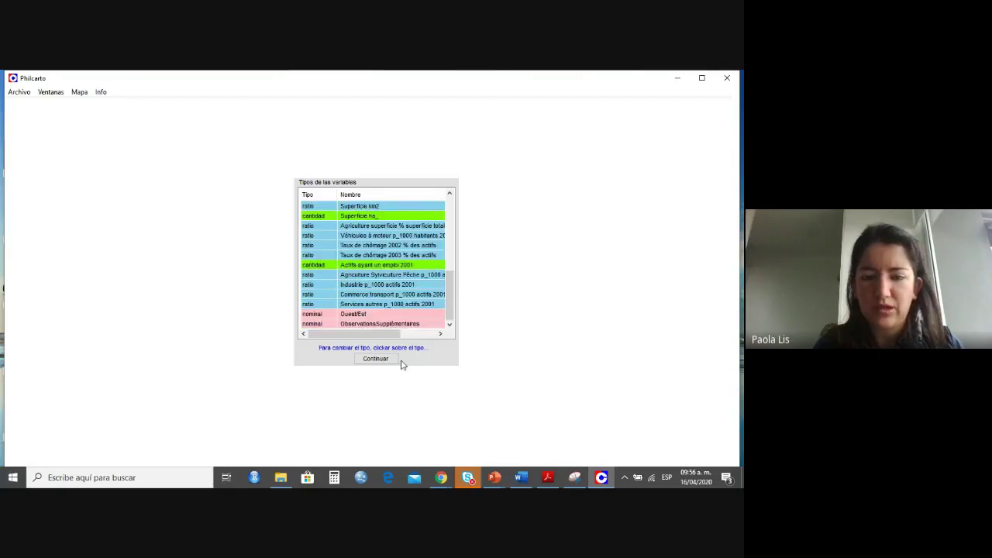
pyautogui.click(390, 361)
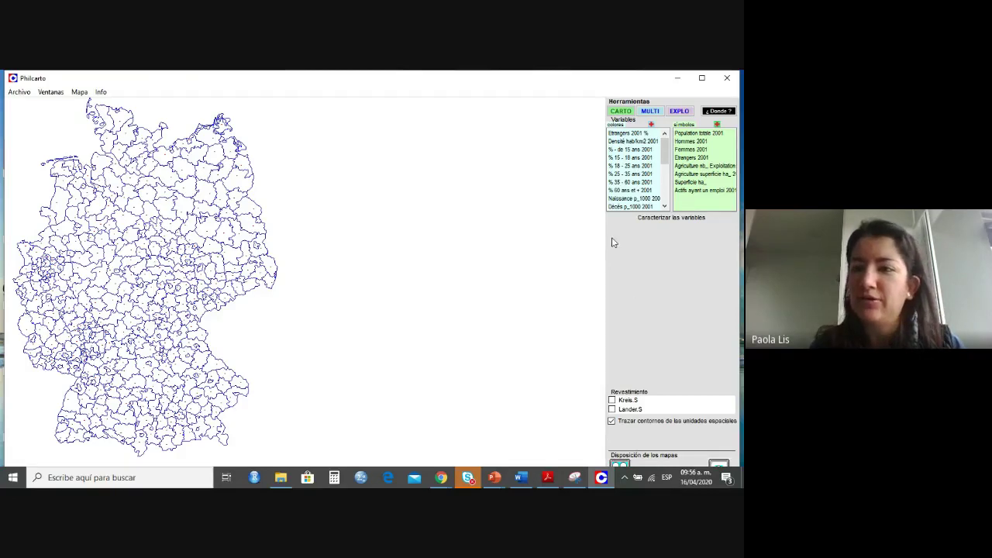
# Set up a principal component analysis (ACP) with the five 2001 age-share variables from under 15 to 35 - 60 years.
pyautogui.click(680, 110)
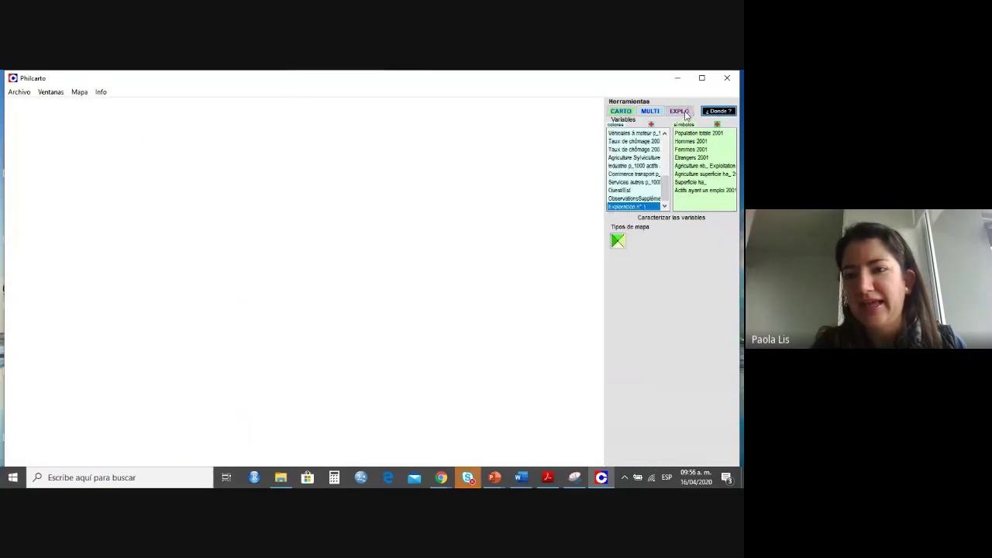
pyautogui.click(652, 113)
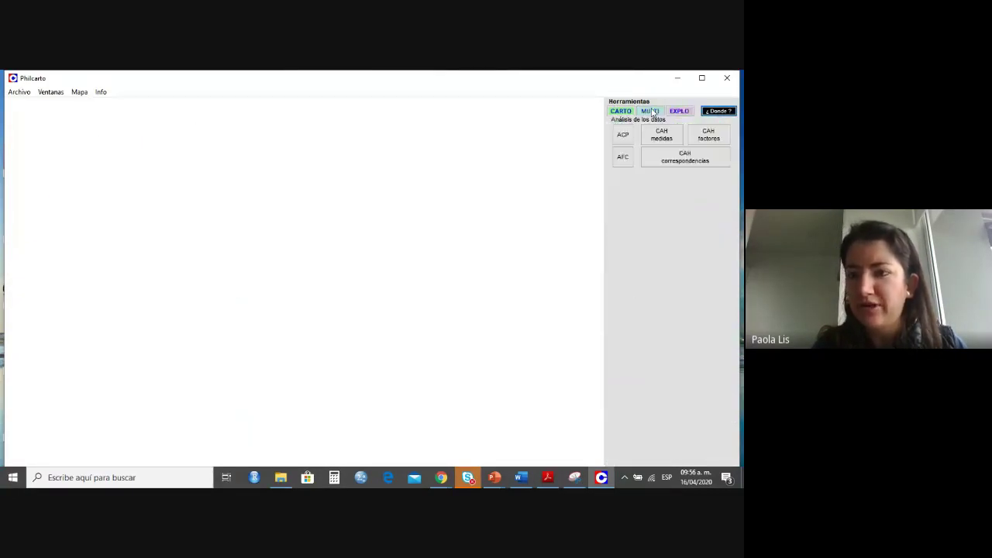
pyautogui.click(623, 139)
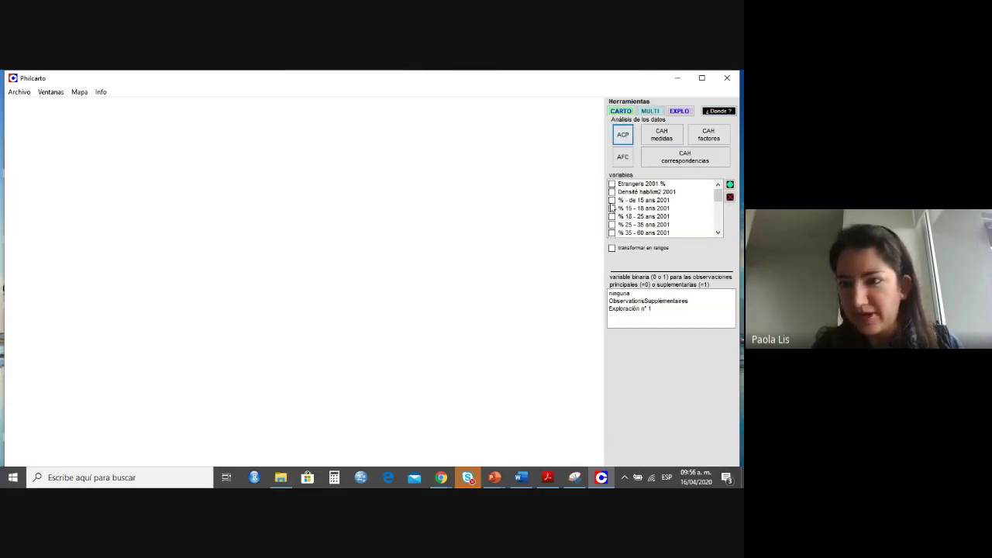
pyautogui.click(612, 200)
pyautogui.click(613, 208)
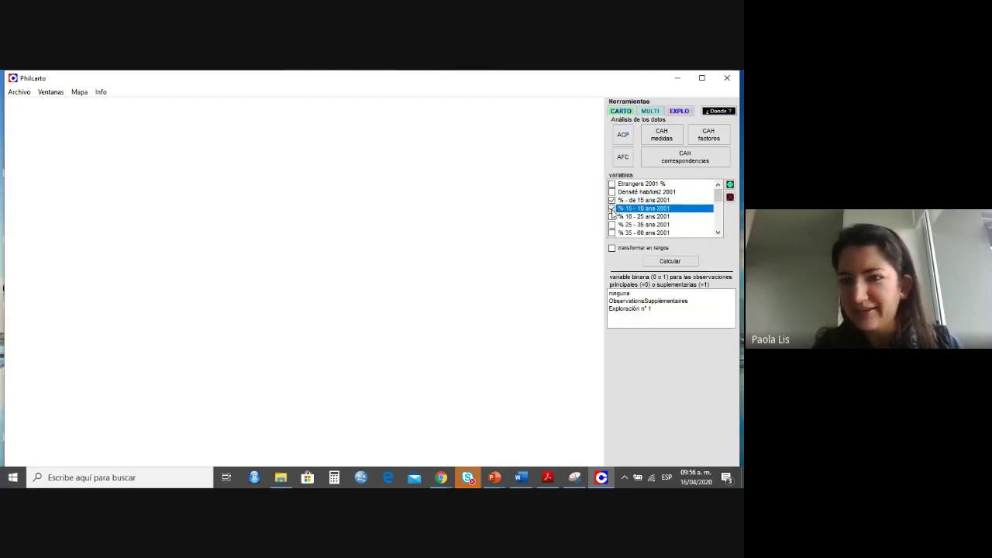
pyautogui.click(613, 216)
pyautogui.click(613, 224)
pyautogui.click(612, 233)
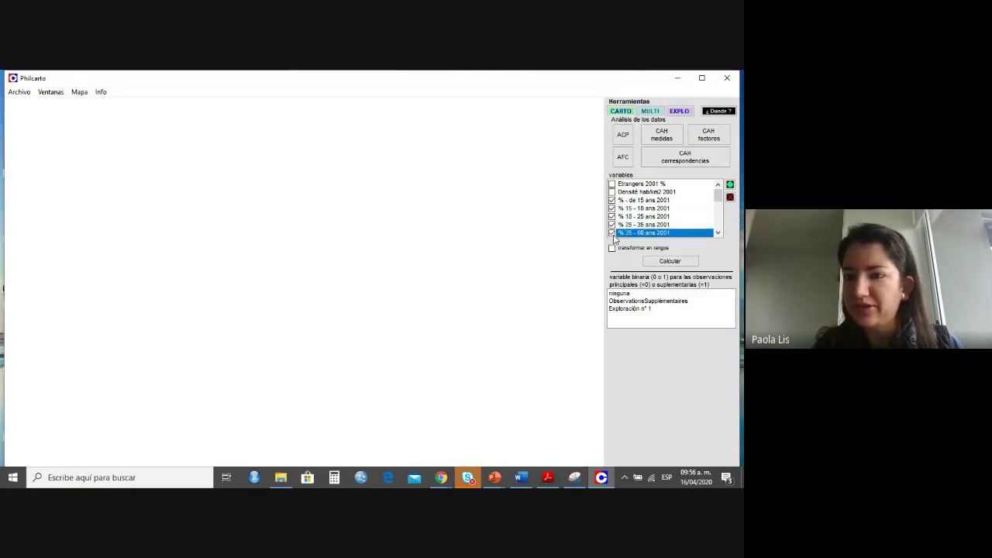
# Add the variable % 60 ans et + 2001 to the principal component analysis and calculate it.
pyautogui.click(718, 233)
pyautogui.click(718, 233)
pyautogui.click(718, 232)
pyautogui.click(718, 233)
pyautogui.click(612, 200)
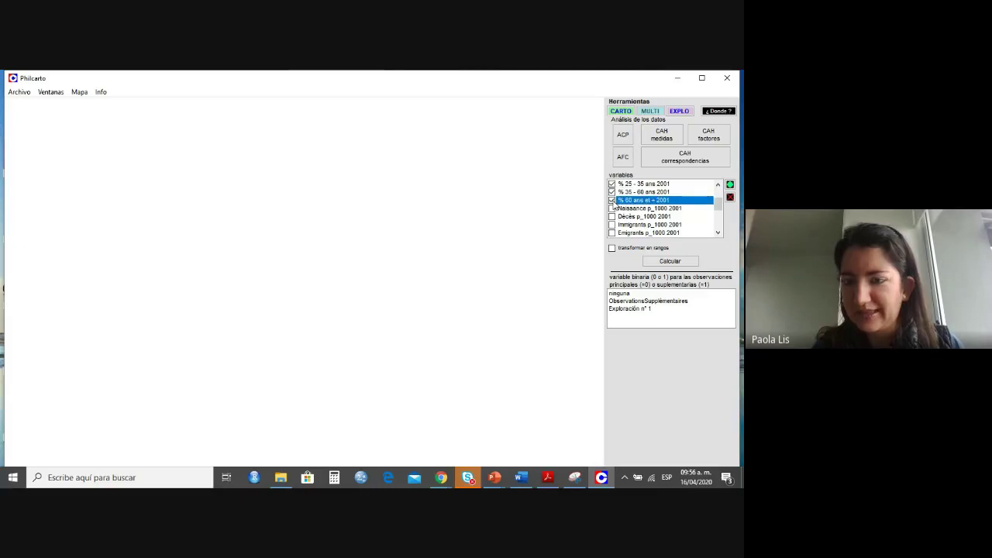
pyautogui.click(676, 262)
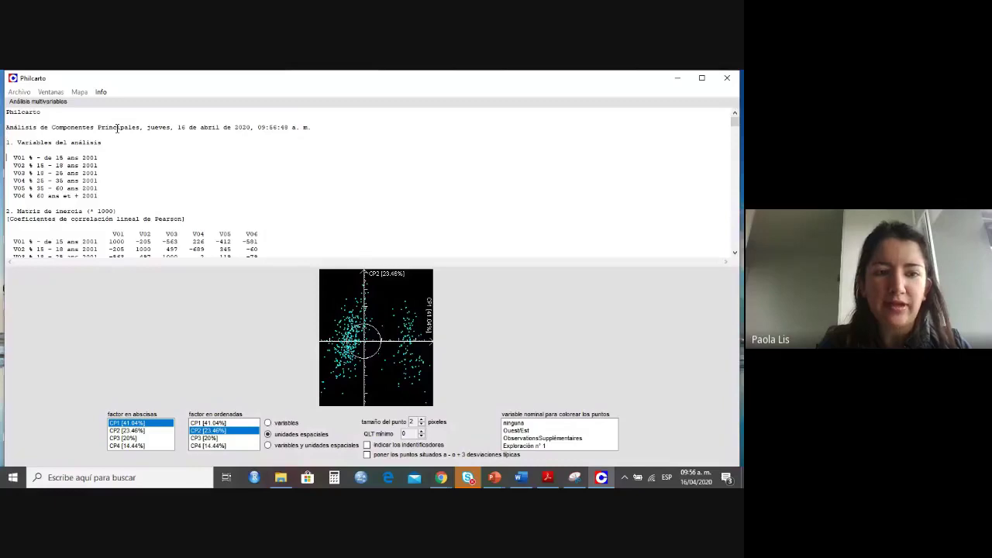
# Examine the principal component analysis report, from the correlation matrix and diagonalisation to the coordinates of the spatial units.
pyautogui.scroll(-3, 117, 128)
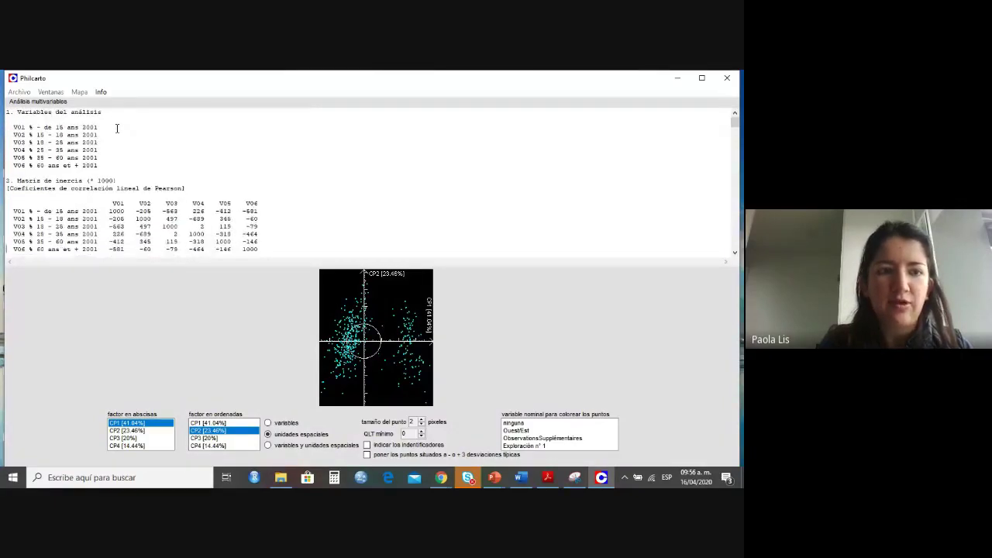
pyautogui.scroll(-6, 117, 128)
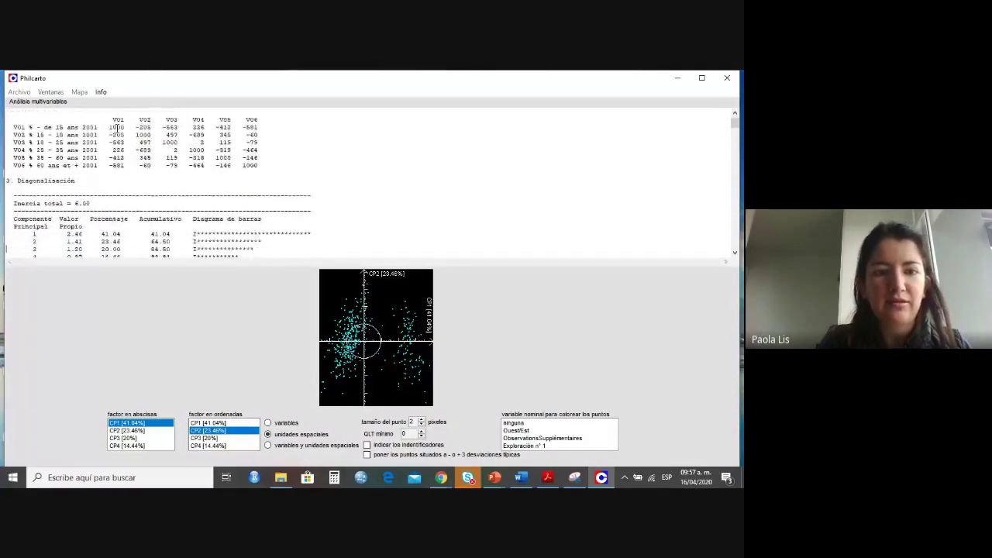
pyautogui.scroll(-1, 117, 127)
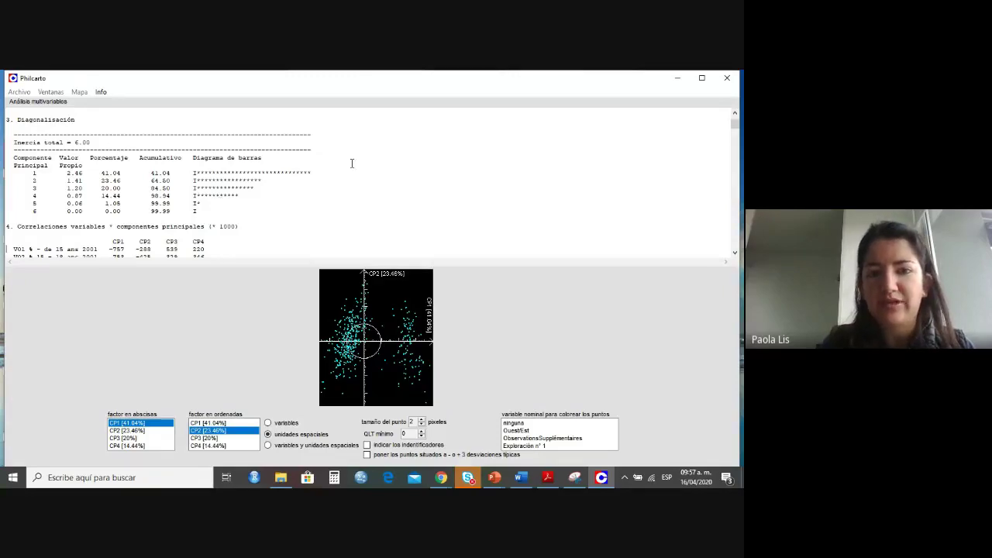
pyautogui.moveTo(272, 176); pyautogui.dragTo(205, 181)
pyautogui.click(174, 183)
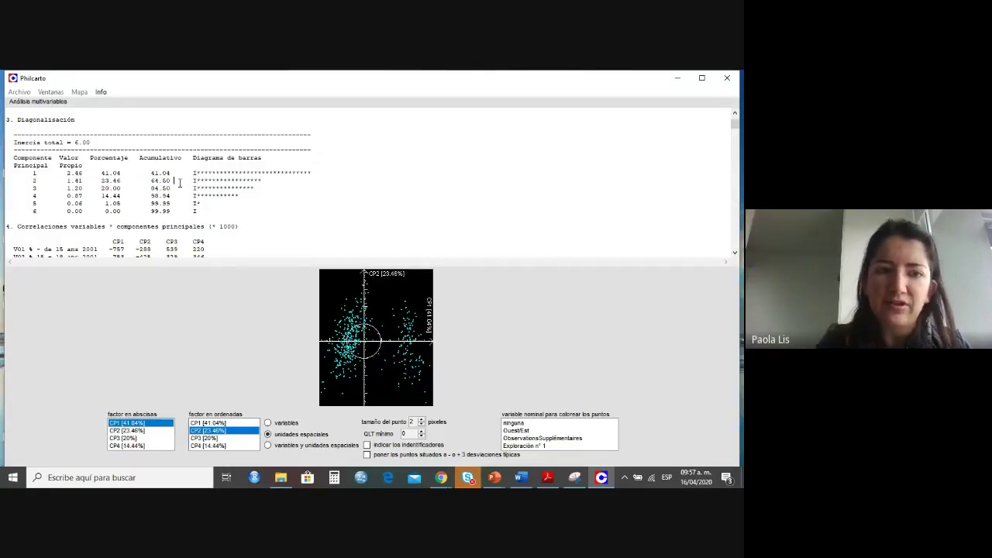
pyautogui.moveTo(177, 181)
pyautogui.mouseDown()
pyautogui.moveTo(166, 181)
pyautogui.moveTo(182, 183)
pyautogui.mouseUp()
pyautogui.click(319, 213)
pyautogui.scroll(-2, 318, 212)
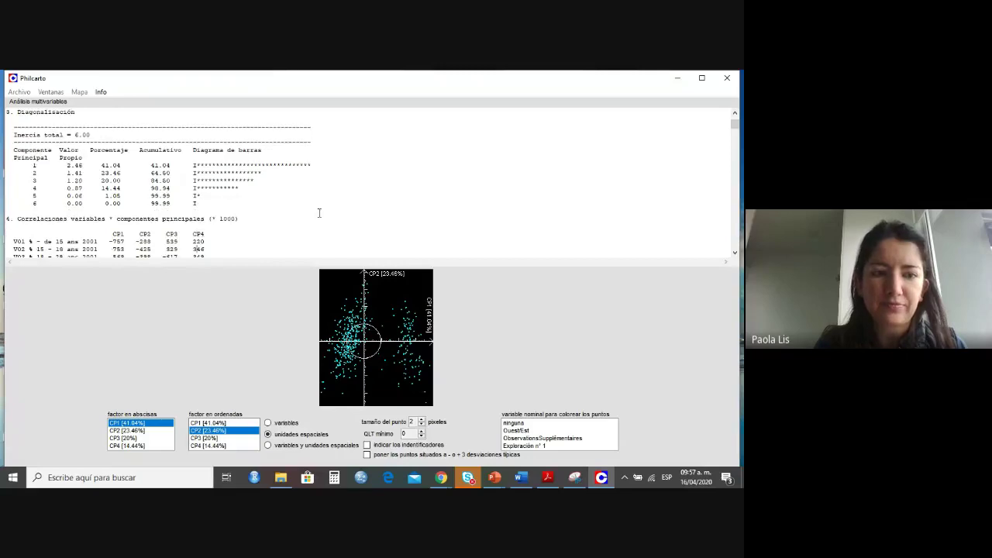
pyautogui.scroll(-4, 318, 213)
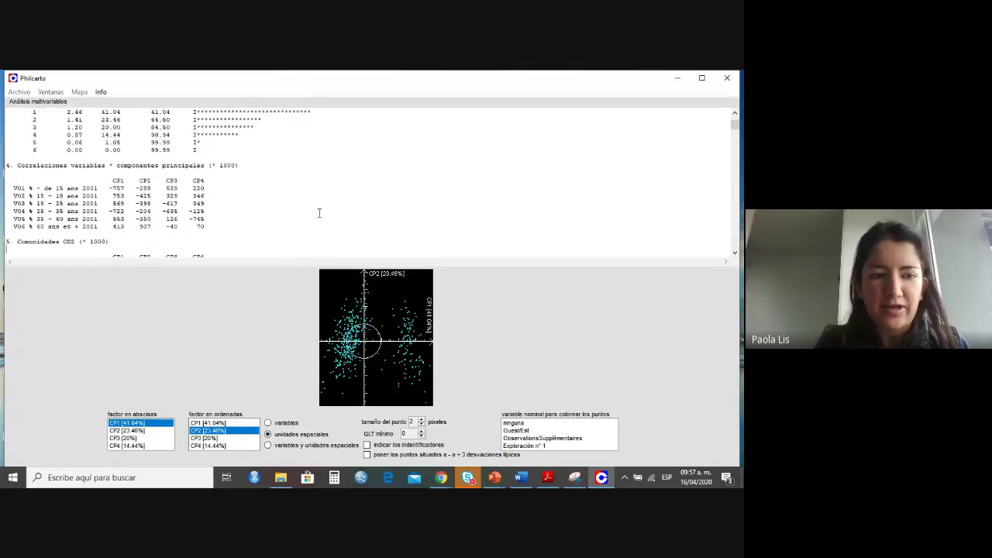
pyautogui.scroll(-10, 318, 212)
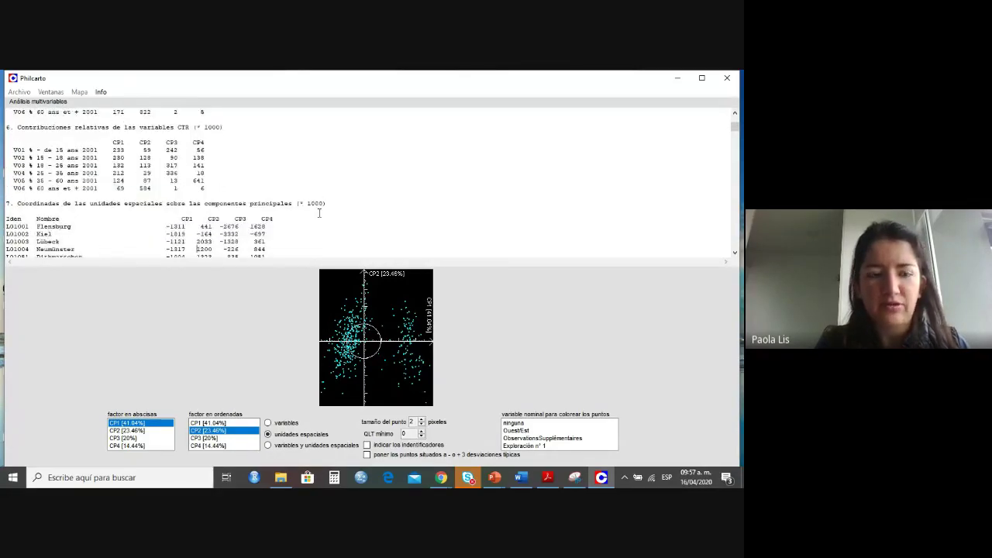
pyautogui.scroll(-12, 319, 213)
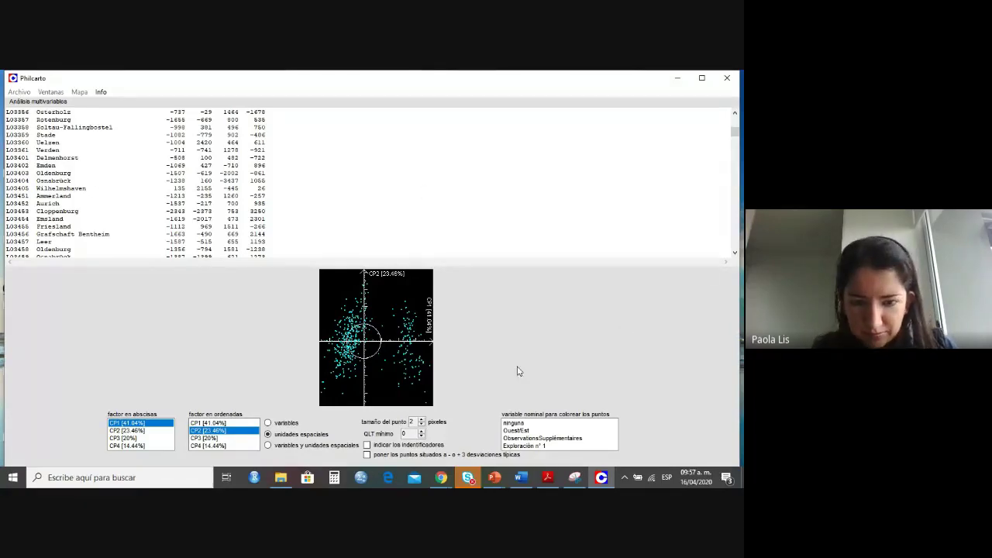
pyautogui.scroll(-2, 530, 351)
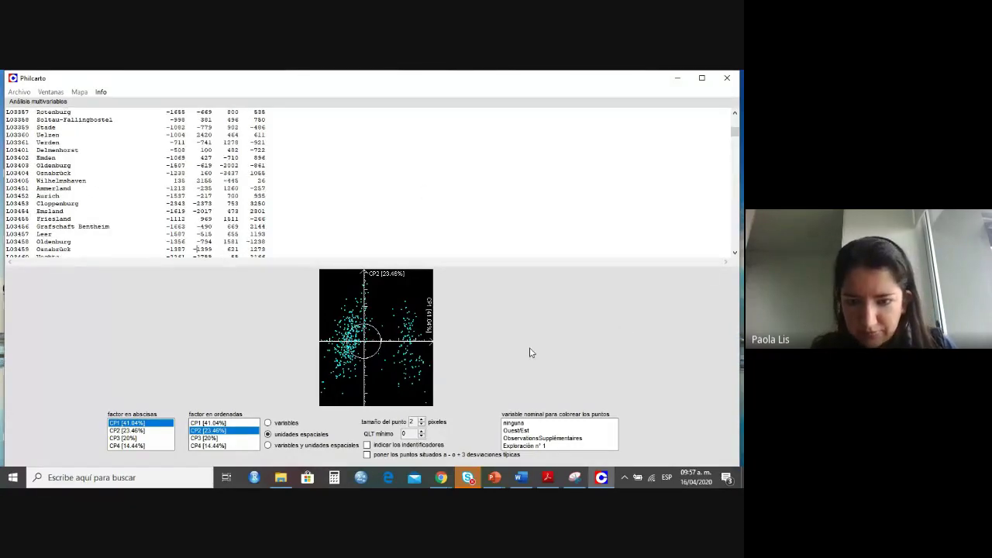
pyautogui.click(702, 79)
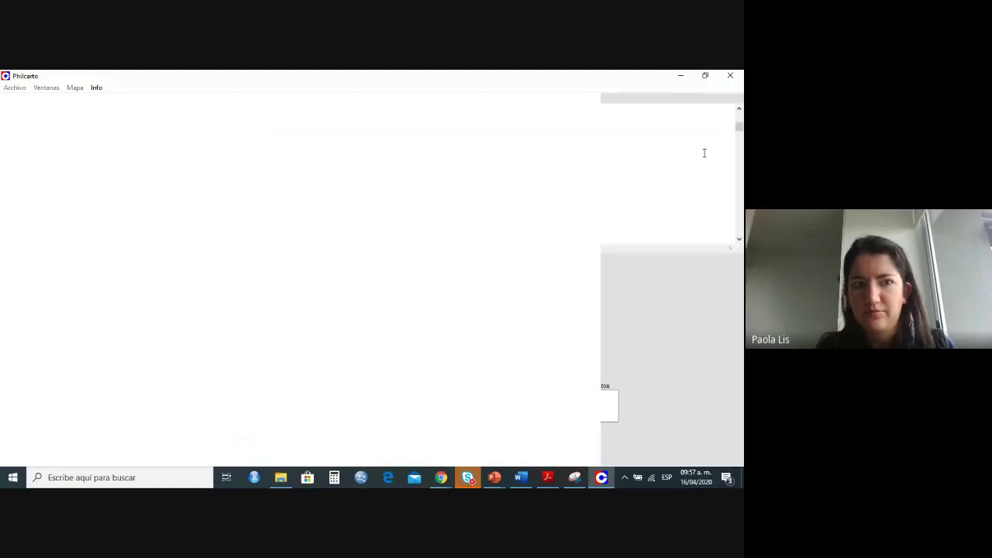
pyautogui.click(705, 75)
pyautogui.click(602, 479)
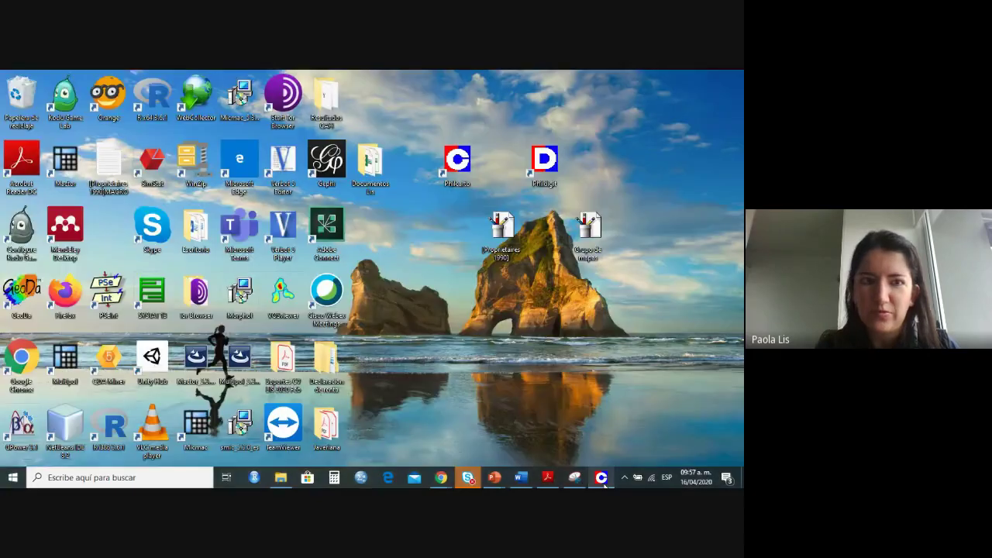
pyautogui.click(603, 478)
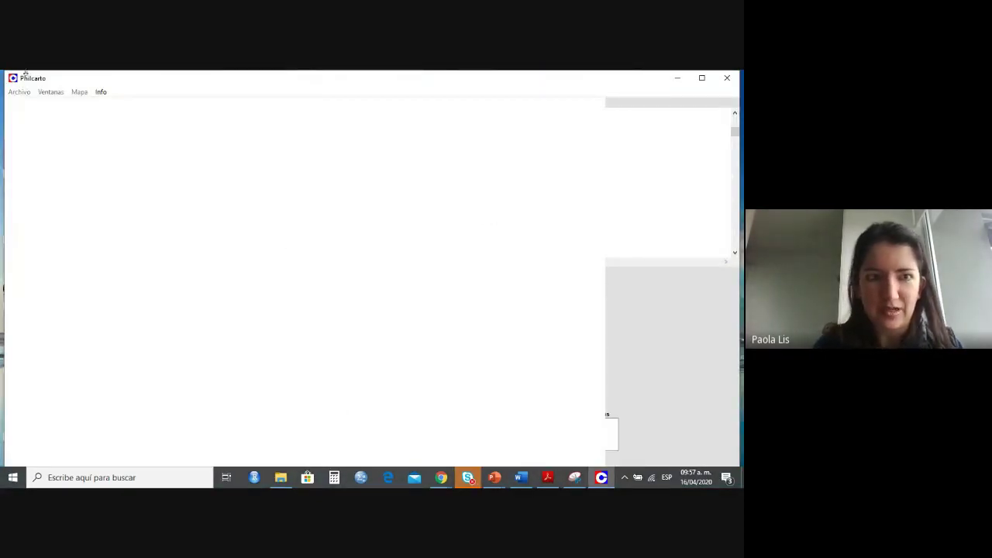
# Close Philcarto without keeping the new variables in a statistics file.
pyautogui.click(735, 77)
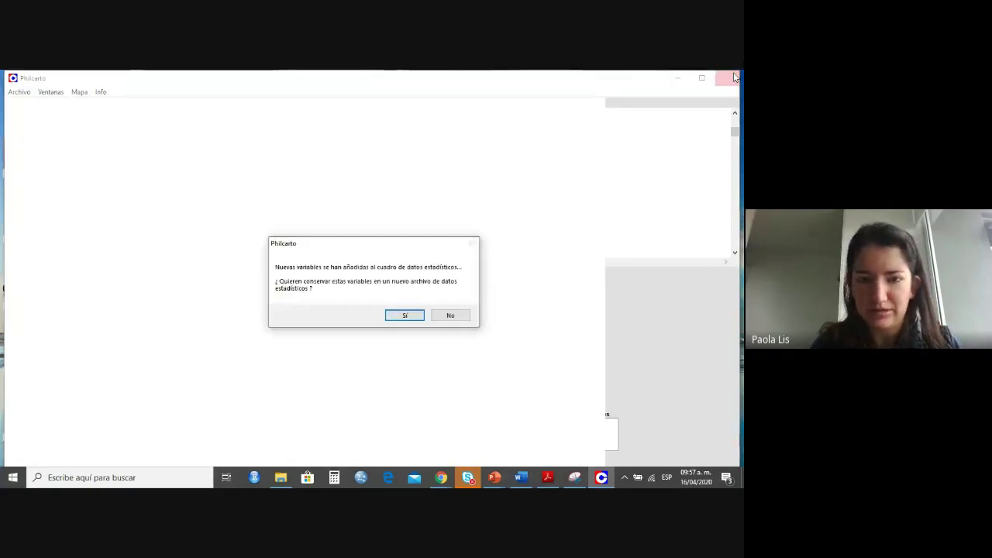
pyautogui.click(455, 315)
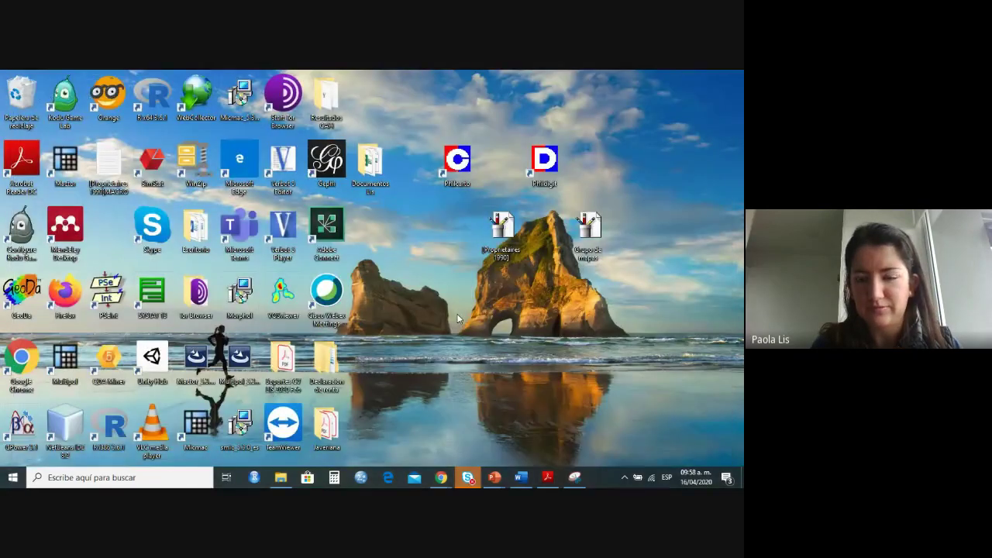
# Start Philcarto, accept the licence and open the base map Allemagne carte Kreise.ai from the ExemplesPhilcarto Allemagne folder.
pyautogui.doubleClick(457, 160)
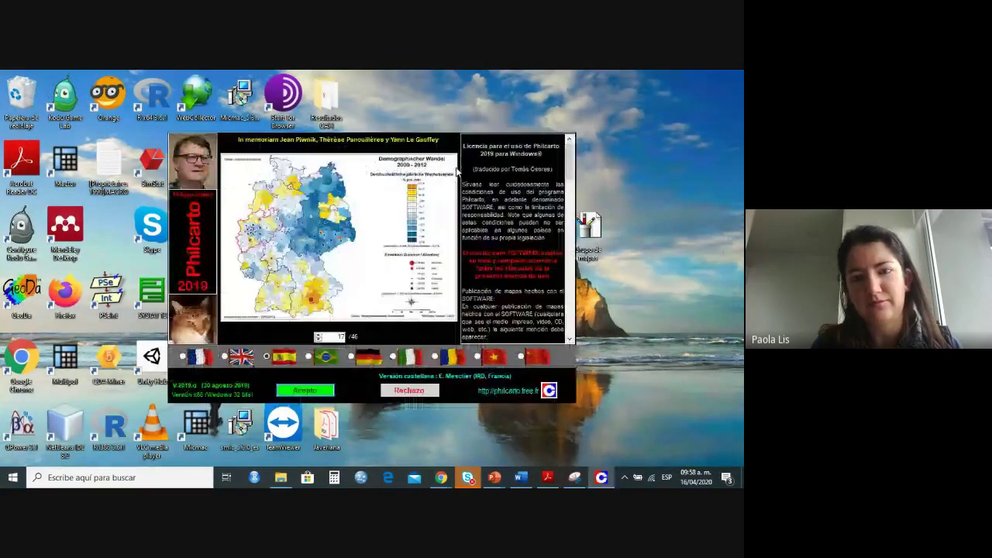
pyautogui.click(304, 390)
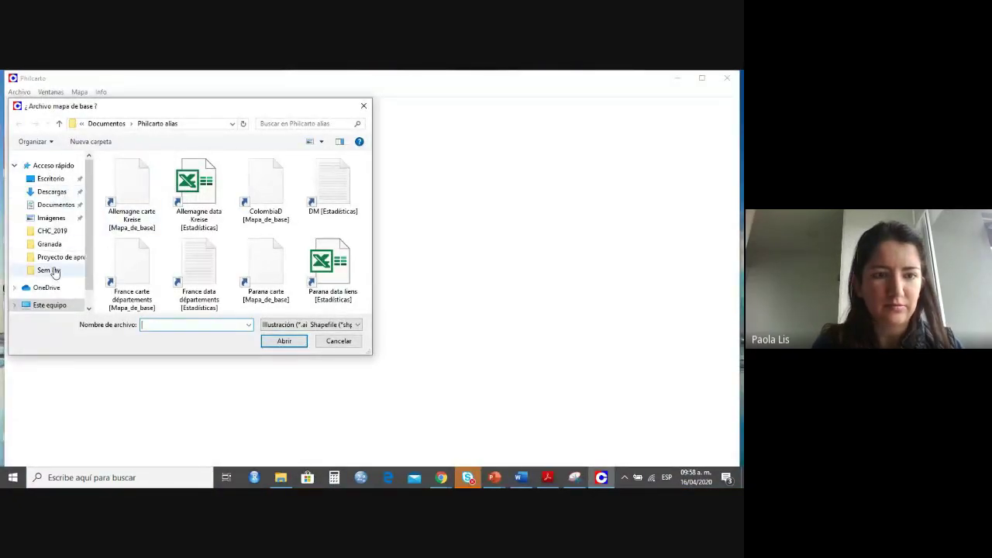
pyautogui.click(56, 193)
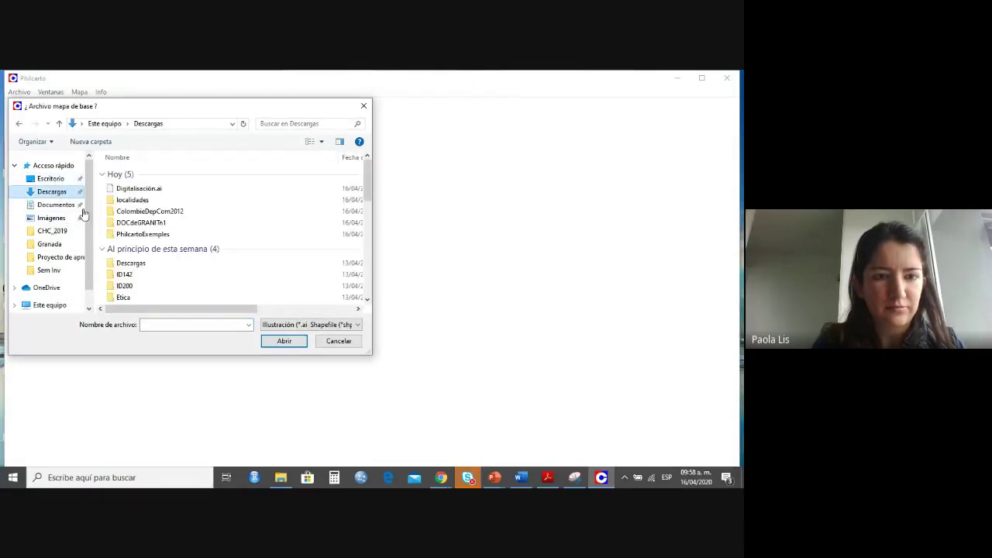
pyautogui.doubleClick(134, 234)
pyautogui.doubleClick(142, 173)
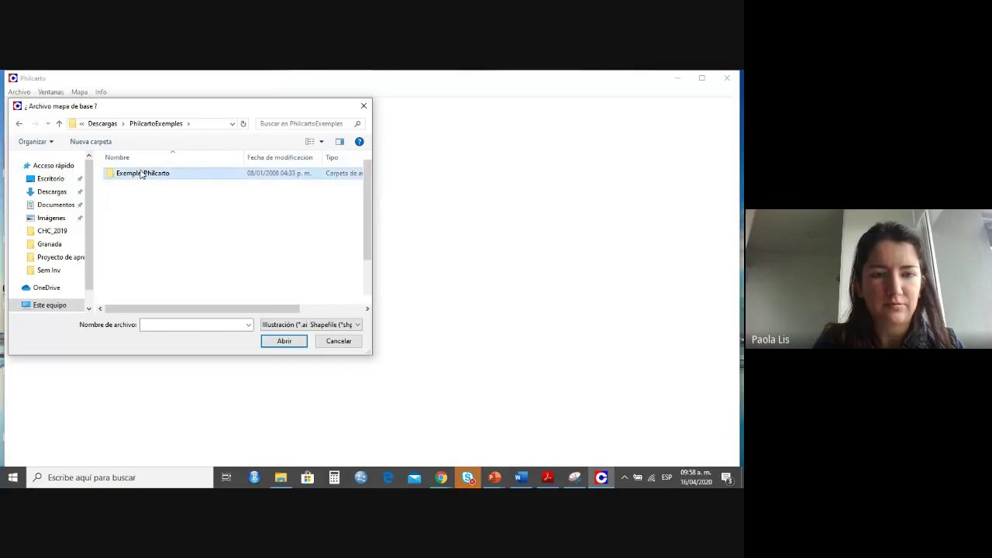
pyautogui.doubleClick(137, 185)
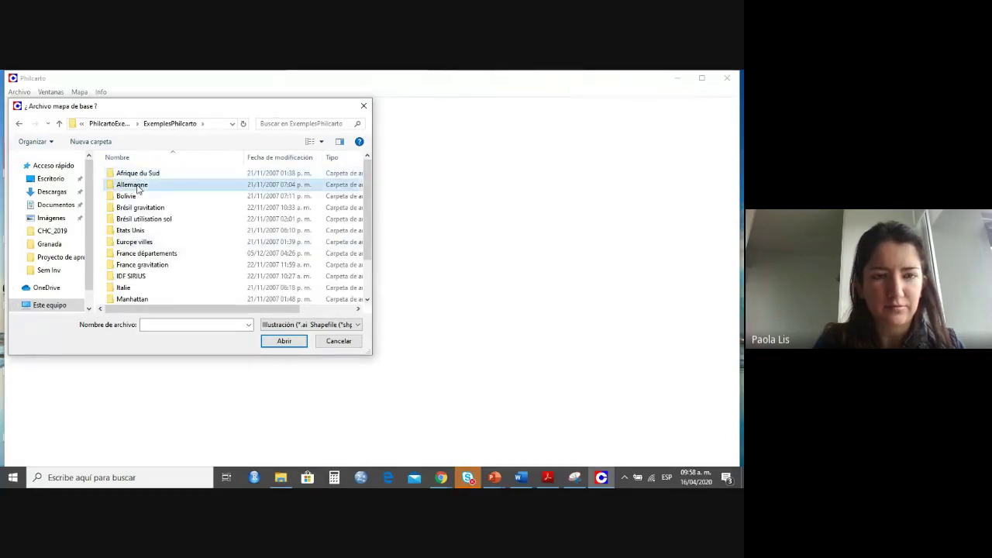
pyautogui.doubleClick(141, 174)
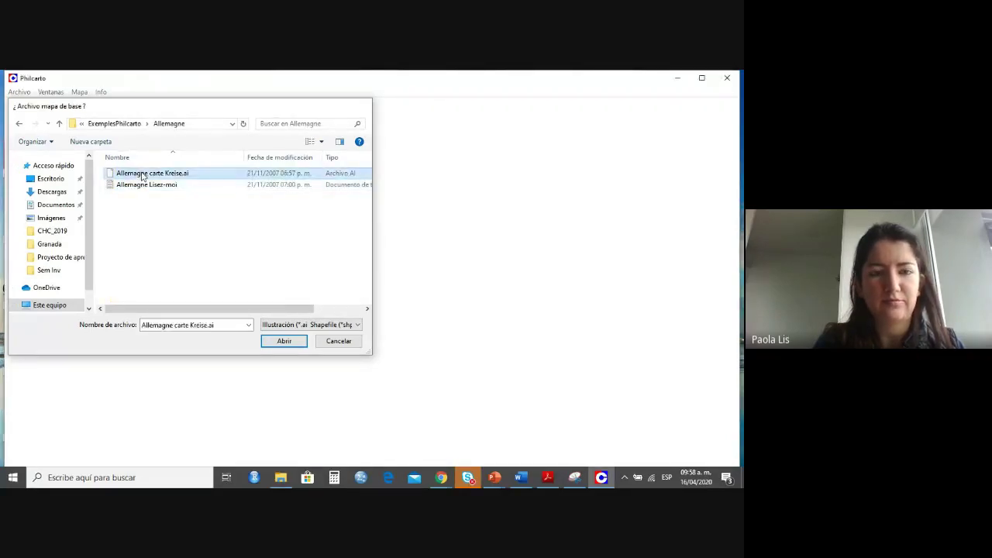
# Load the statistics for the German Kreise with the proposed variable types and bring up the EXPLO data analysis tools.
pyautogui.doubleClick(142, 174)
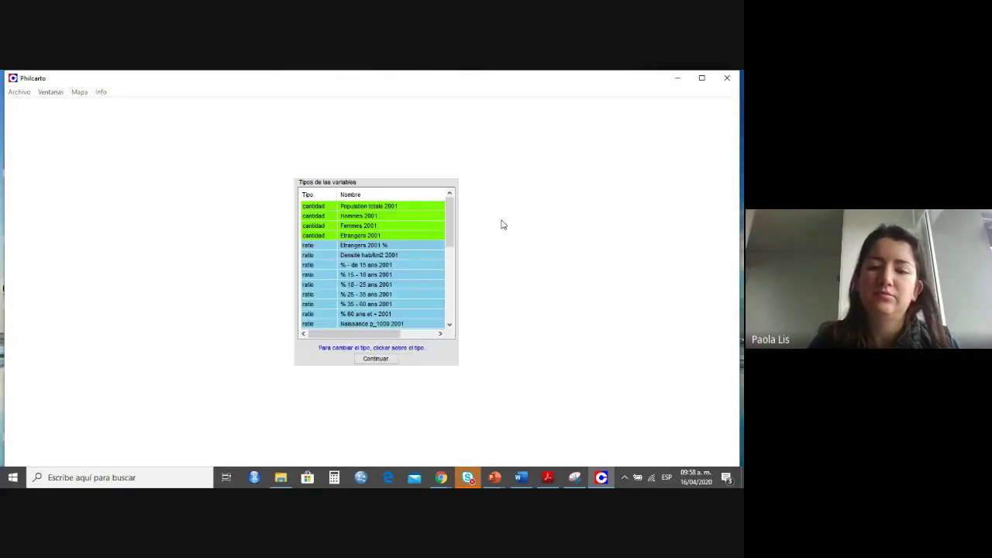
pyautogui.click(376, 359)
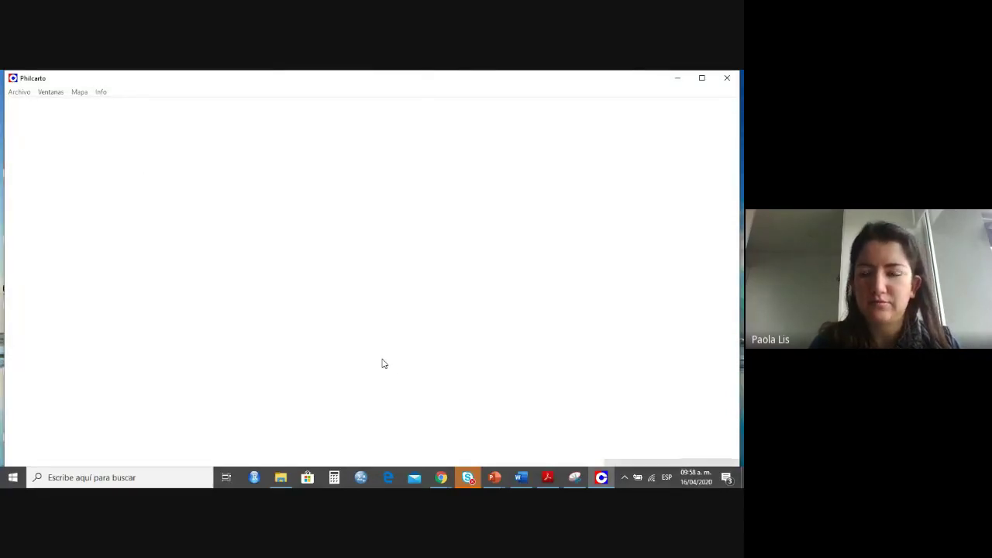
pyautogui.click(679, 110)
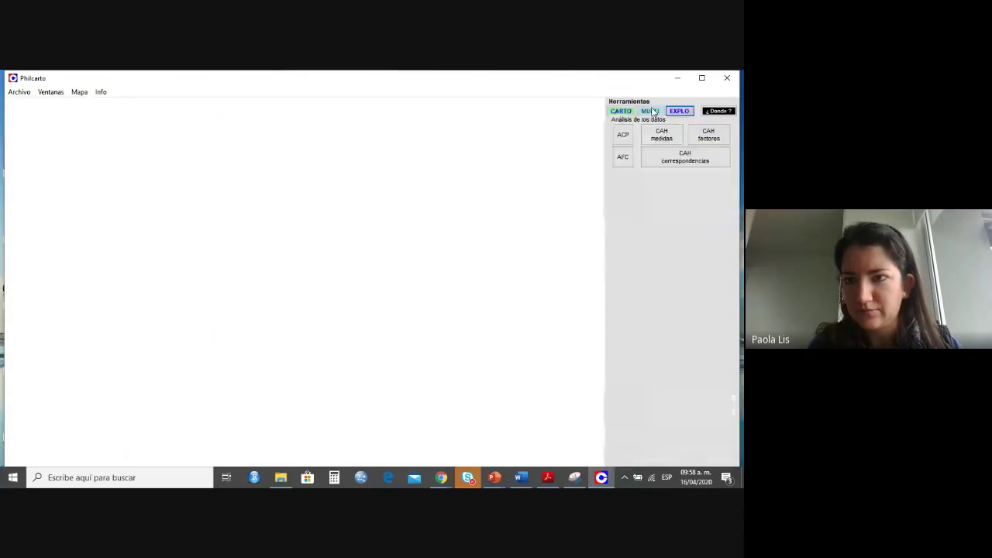
pyautogui.click(624, 136)
pyautogui.click(626, 200)
pyautogui.click(626, 207)
pyautogui.click(626, 217)
pyautogui.click(626, 224)
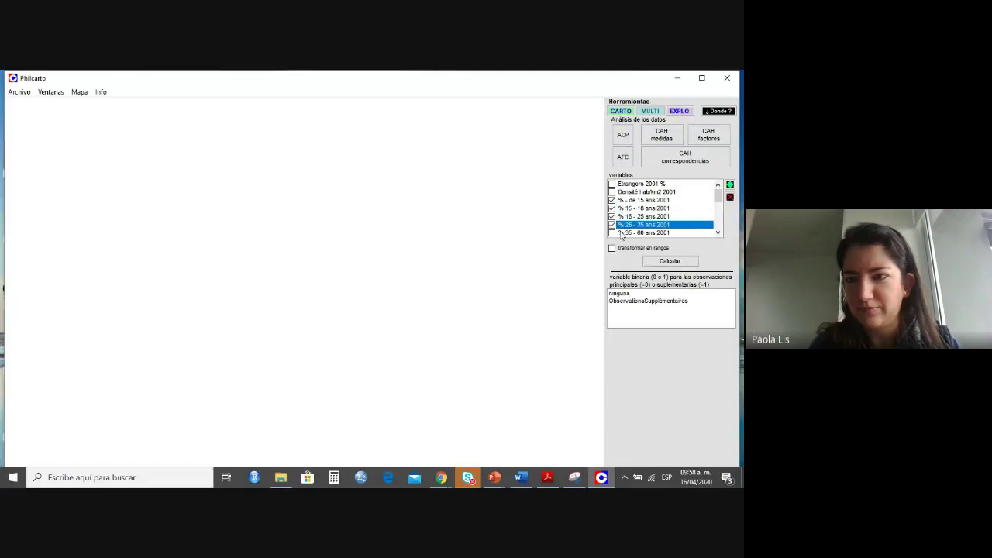
pyautogui.click(626, 232)
pyautogui.click(719, 232)
pyautogui.click(719, 232)
pyautogui.click(718, 232)
pyautogui.click(657, 218)
# Set up a principal component analysis (ACP) with the 2001 variables for under 15, 15 - 18, 18 - 25, 25 - 35 and 35 - 60 years.
pyautogui.click(622, 135)
pyautogui.click(612, 200)
pyautogui.click(613, 208)
pyautogui.click(612, 217)
pyautogui.click(612, 224)
pyautogui.click(612, 232)
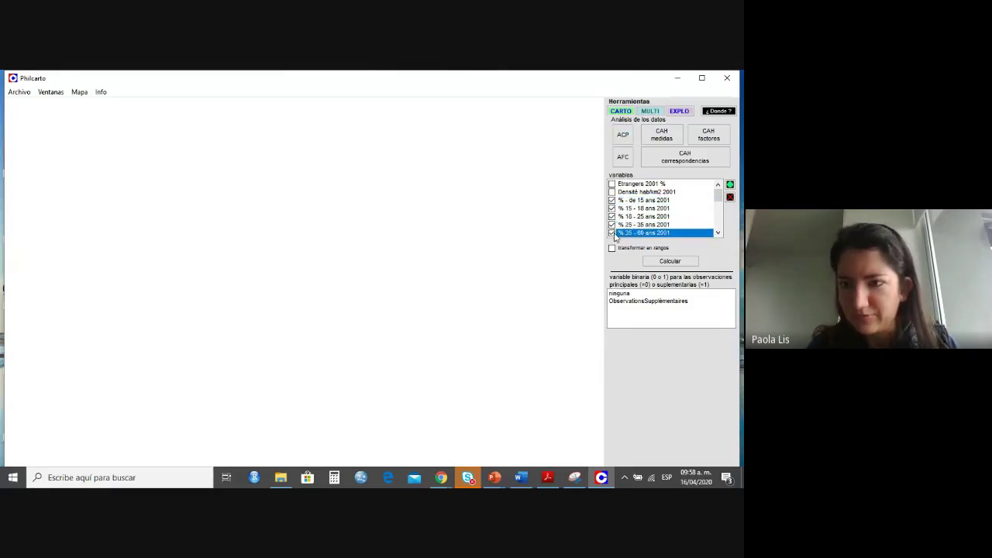
# Include % 60 ans et + 2001 as the sixth variable of the principal component analysis and calculate it.
pyautogui.click(718, 233)
pyautogui.click(718, 233)
pyautogui.click(718, 233)
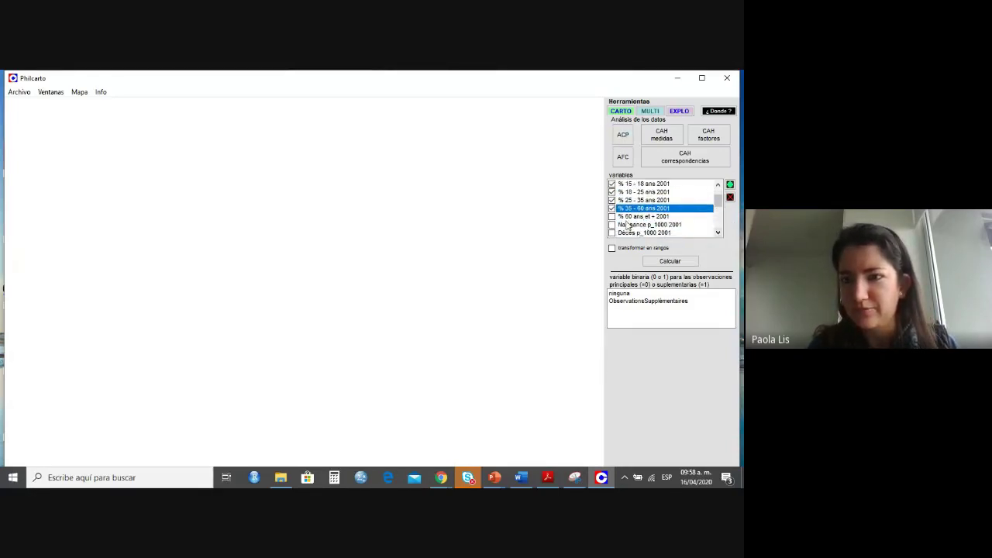
pyautogui.click(613, 217)
pyautogui.click(671, 261)
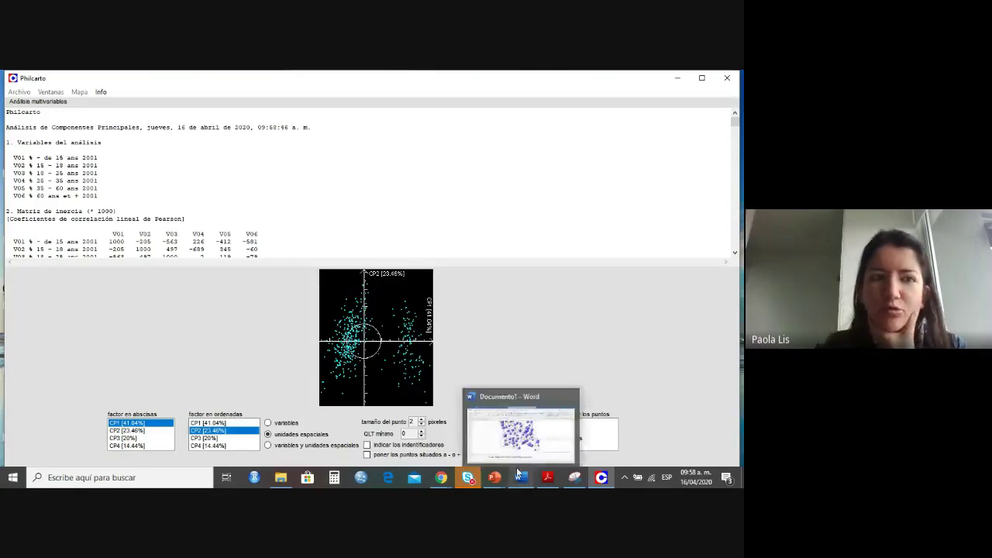
# Switch to the Google Meet window in Chrome and show the meeting chat.
pyautogui.moveTo(407, 330)
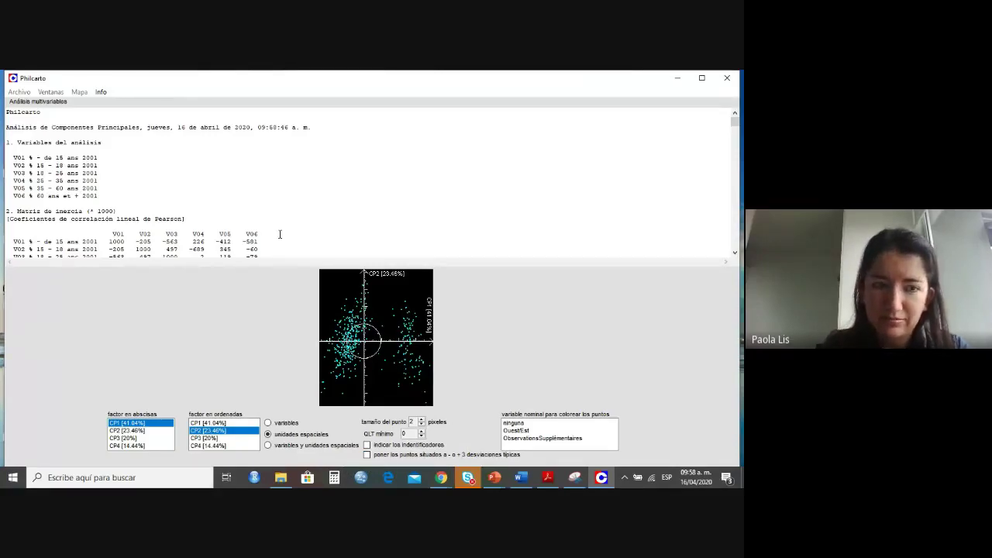
pyautogui.click(443, 479)
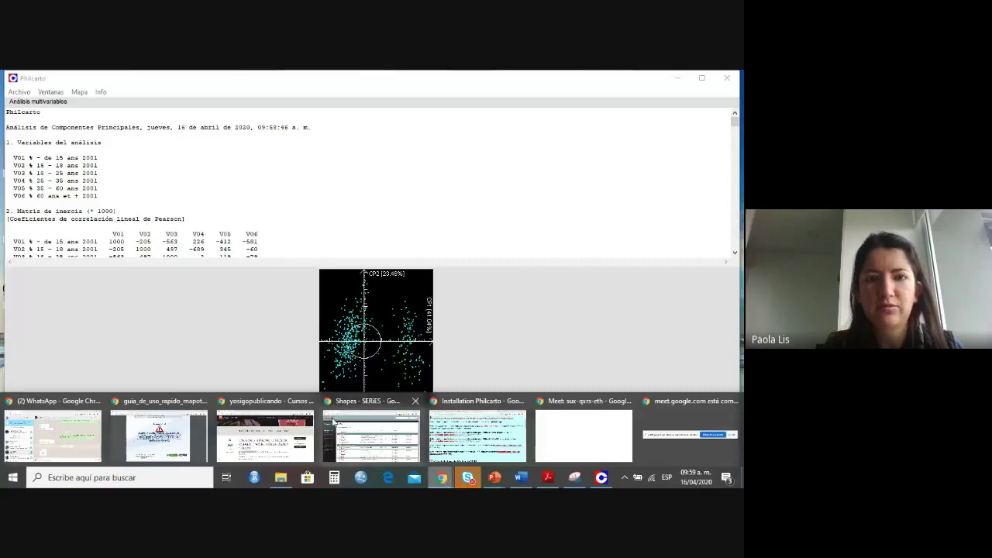
pyautogui.moveTo(301, 425)
pyautogui.moveTo(379, 436)
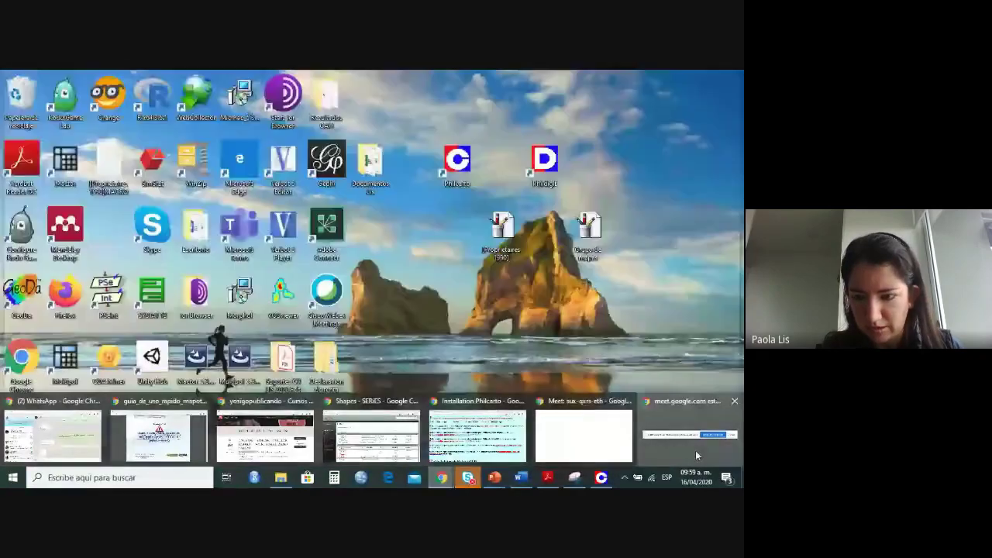
pyautogui.click(695, 453)
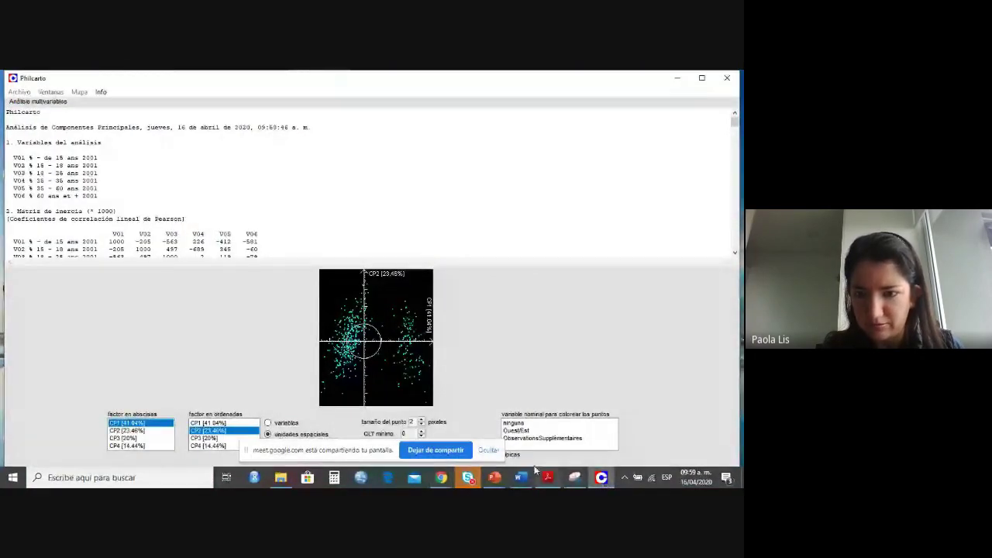
pyautogui.click(441, 477)
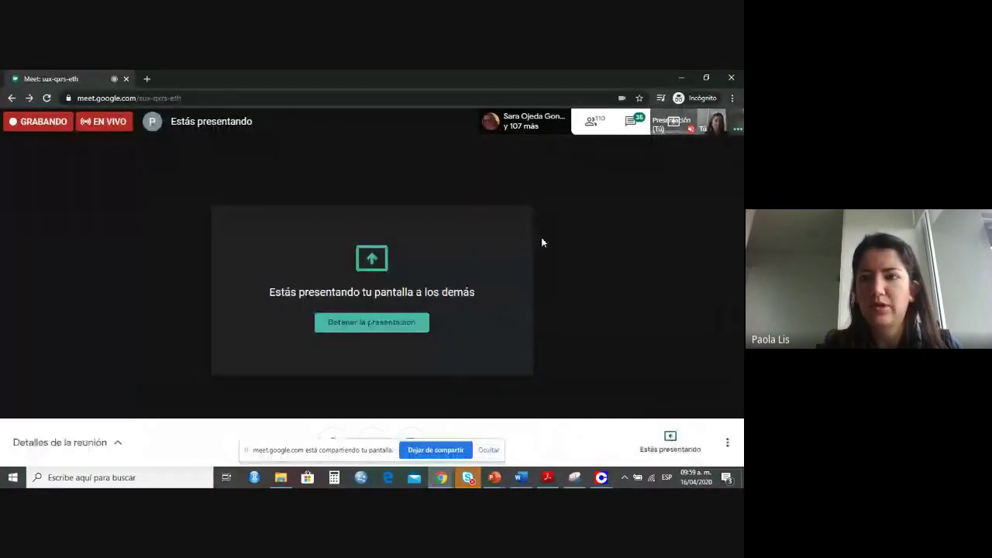
pyautogui.click(633, 124)
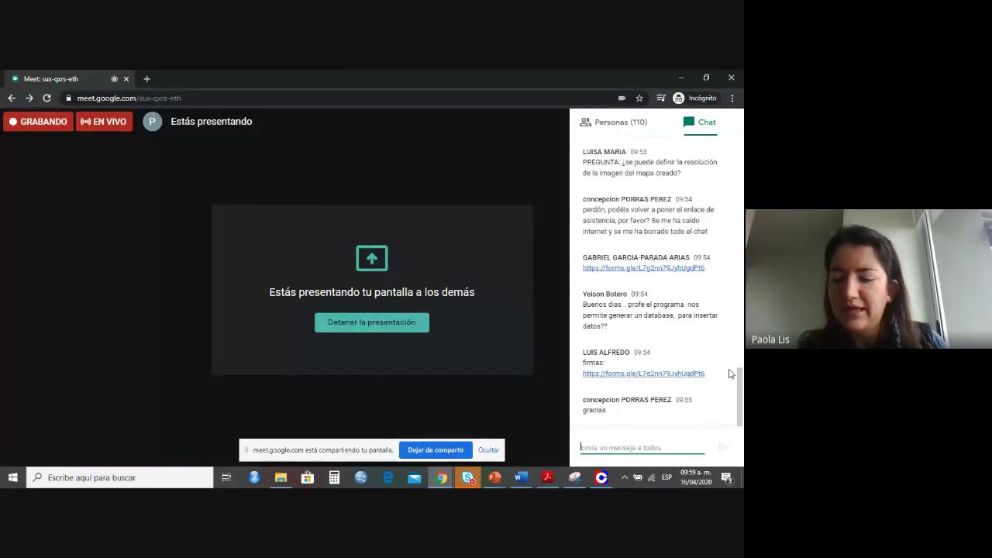
# Read the participants' earlier questions in the meeting chat and return to the latest messages.
pyautogui.moveTo(741, 399)
pyautogui.mouseDown()
pyautogui.moveTo(742, 389)
pyautogui.moveTo(742, 399)
pyautogui.mouseUp()
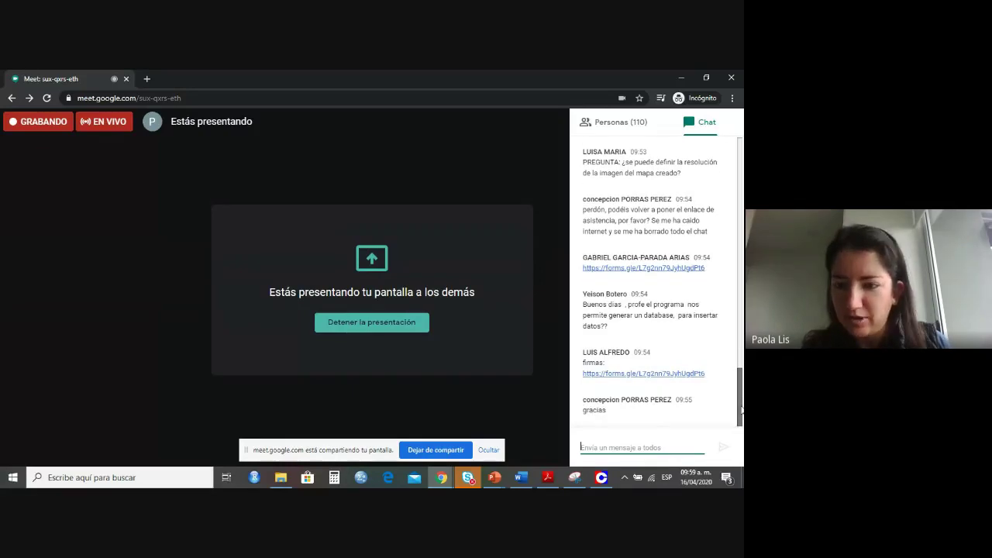
pyautogui.moveTo(741, 409); pyautogui.dragTo(740, 380)
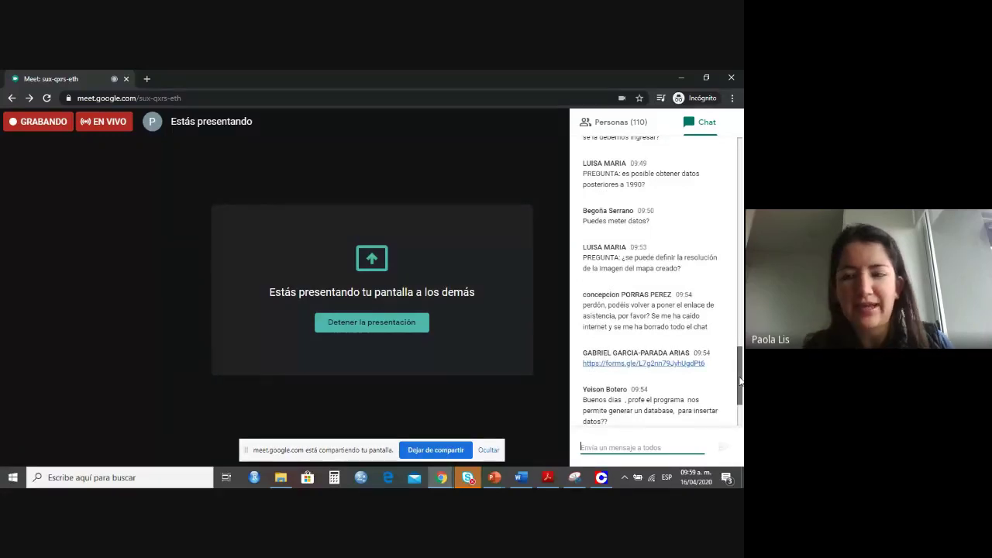
pyautogui.moveTo(740, 380); pyautogui.dragTo(739, 363)
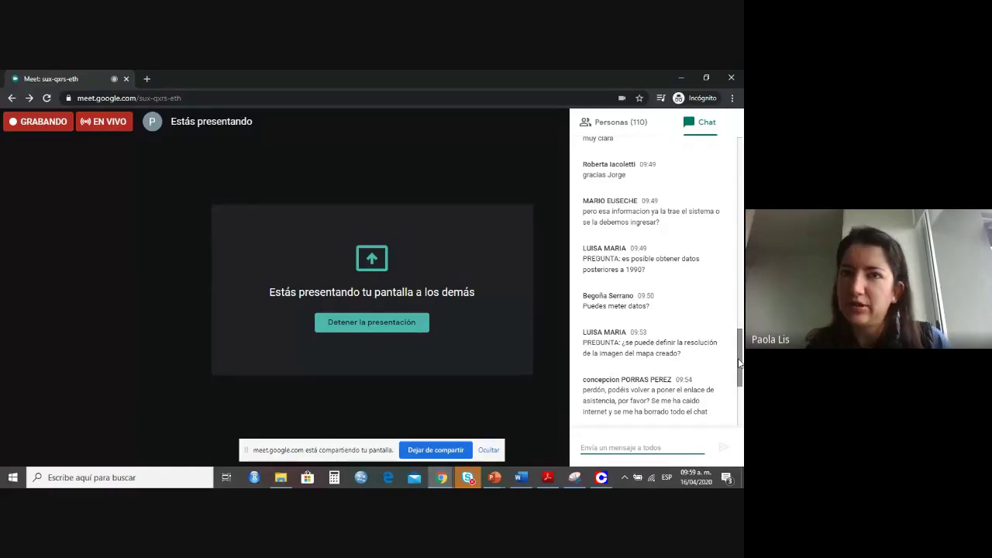
pyautogui.moveTo(740, 363); pyautogui.dragTo(740, 358)
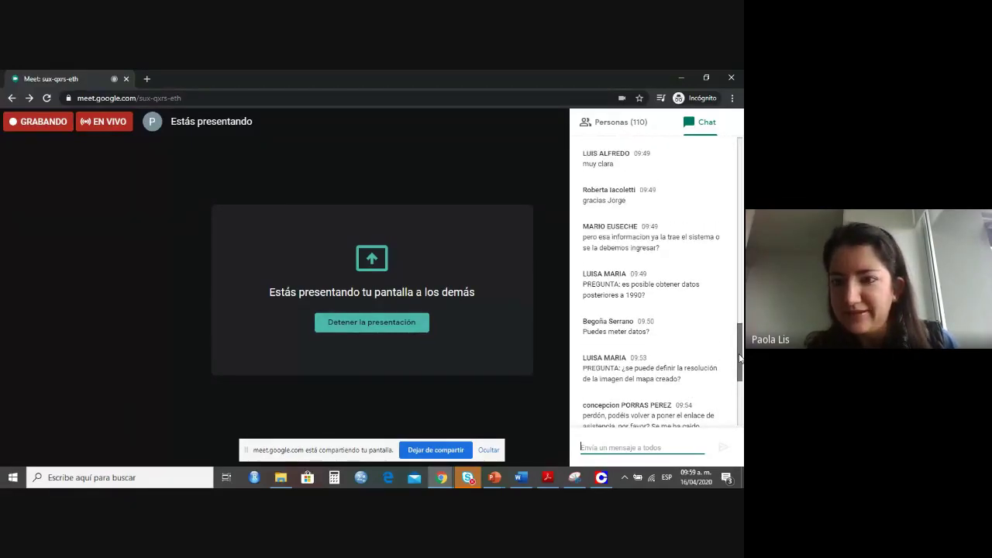
pyautogui.moveTo(739, 358); pyautogui.dragTo(739, 350)
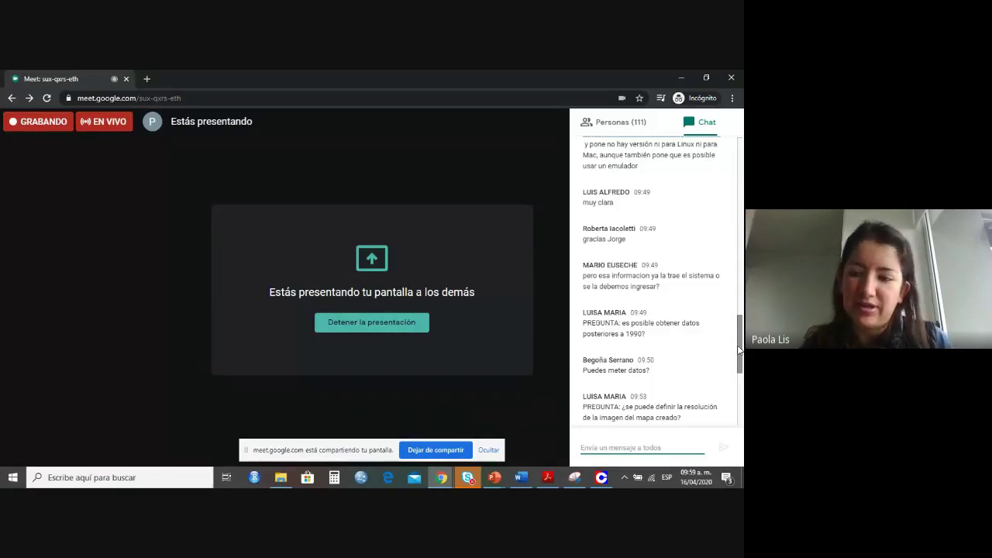
pyautogui.moveTo(739, 350); pyautogui.dragTo(737, 434)
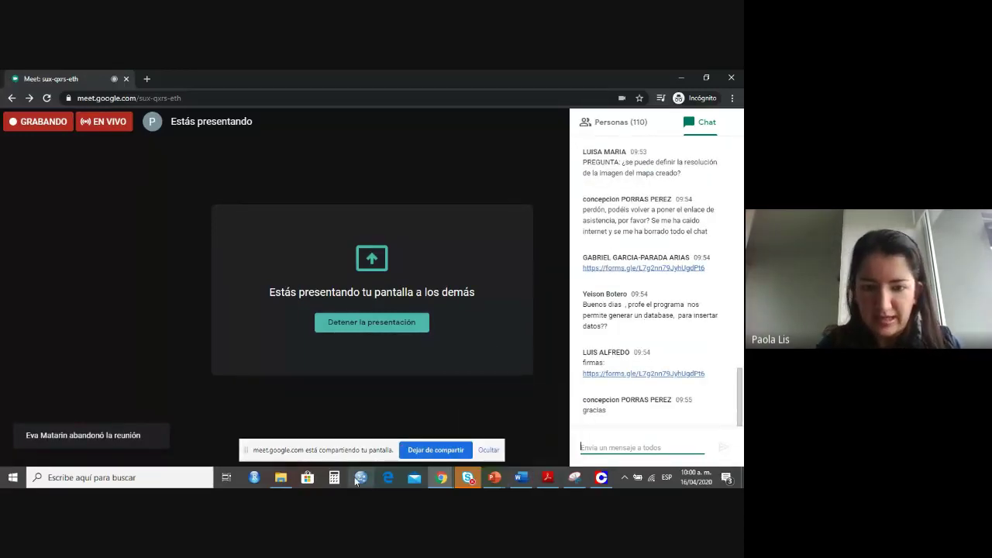
# Switch to File Explorer and show the contents of the Descargas folder.
pyautogui.moveTo(283, 481)
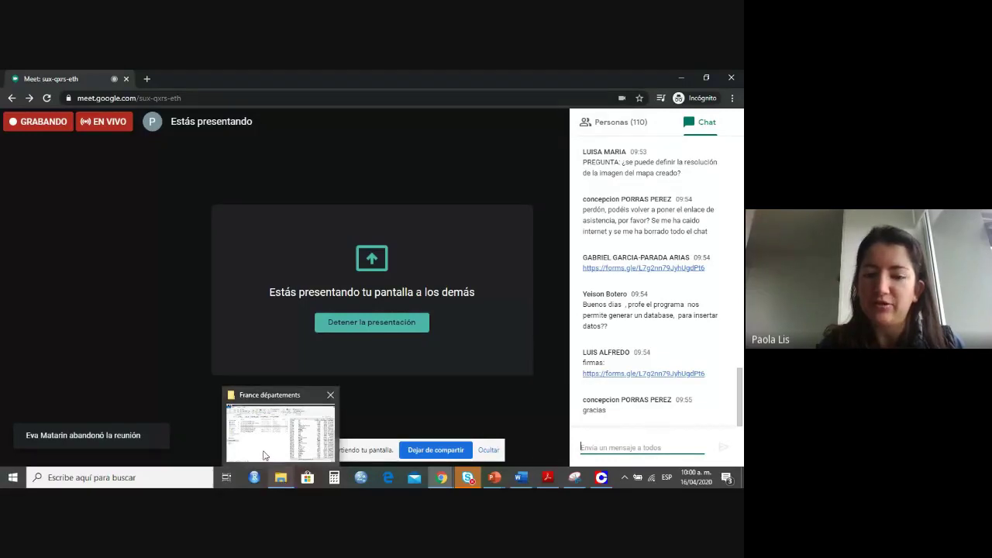
pyautogui.click(263, 456)
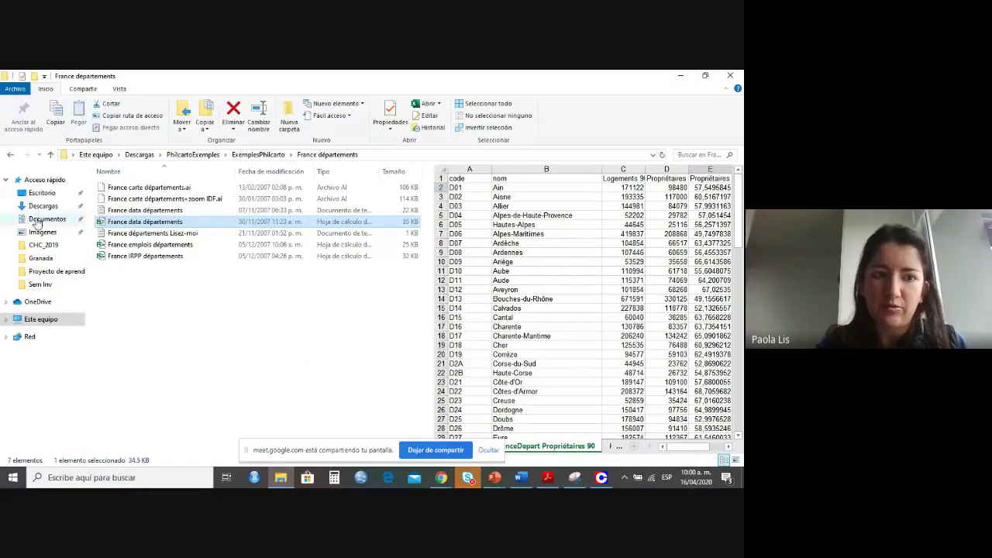
pyautogui.hotkey('alt', 'Tab')
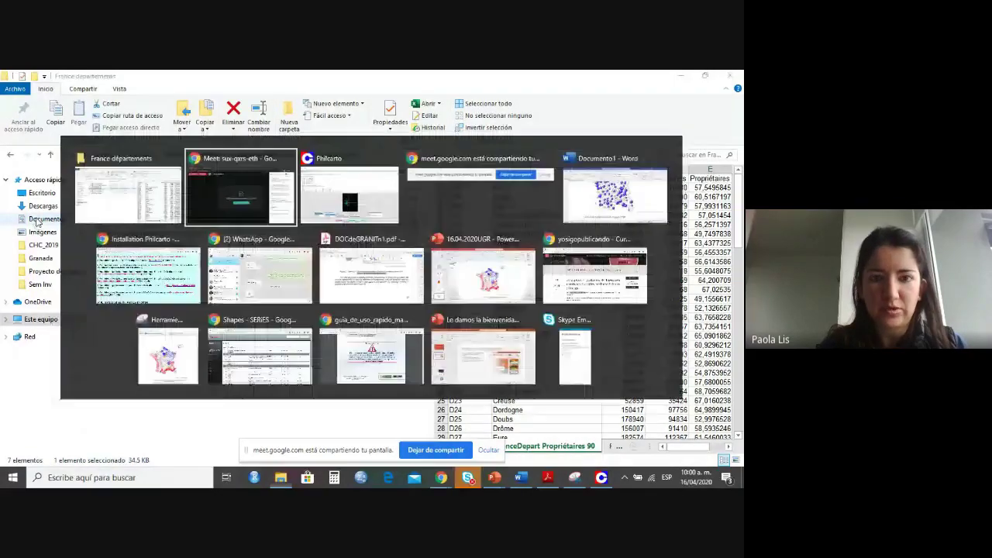
pyautogui.hotkey('alt', 'Tab')
pyautogui.click(43, 206)
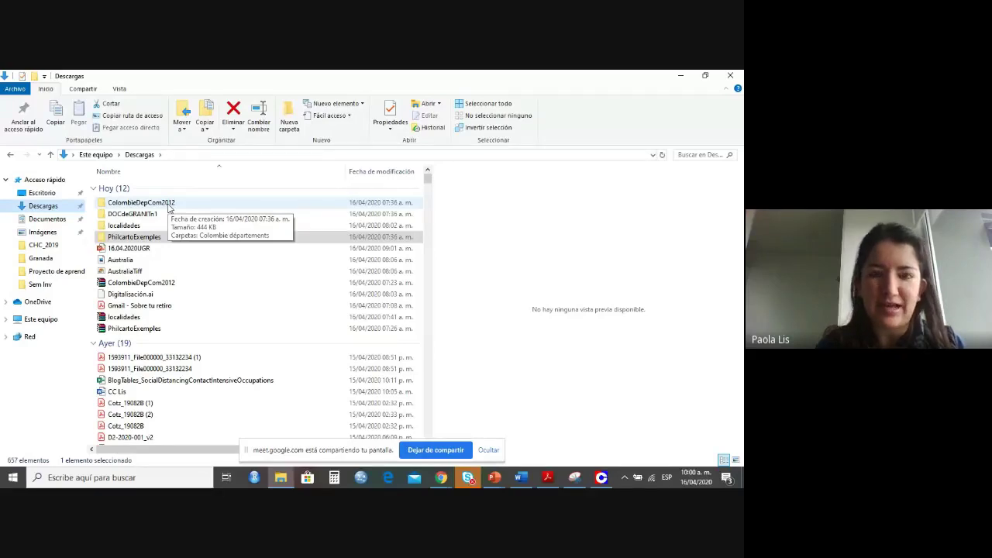
# Switch to the Philcarto website in Chrome and look up the Colombian base maps on the Fonds de cartes page.
pyautogui.hotkey('alt', 'Tab')
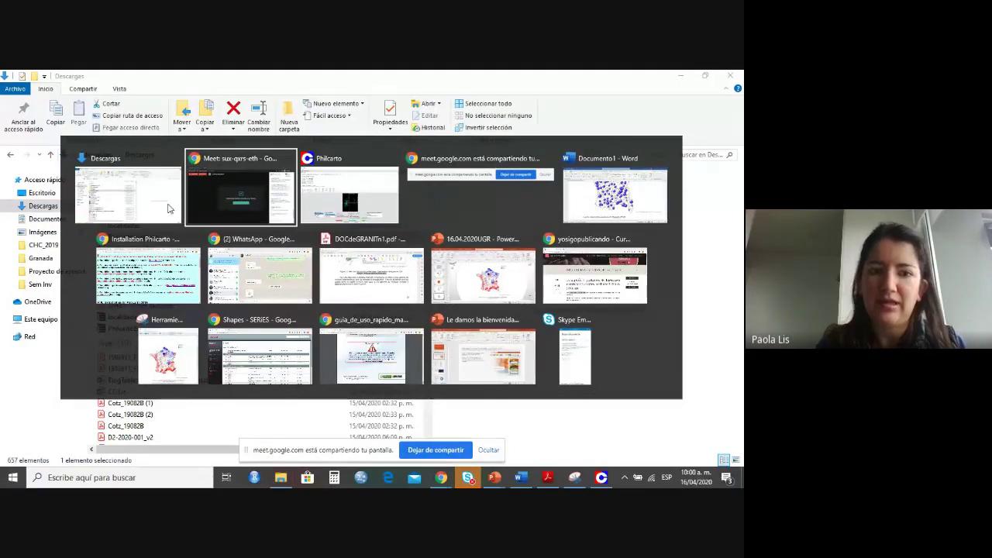
pyautogui.hotkey('shift', 'Tab')
pyautogui.press('Down')
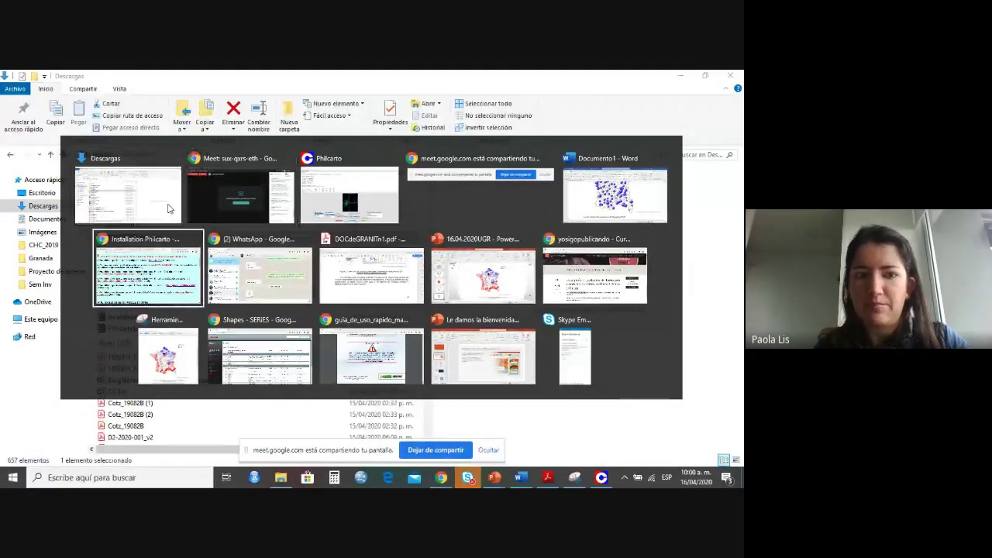
pyautogui.click(262, 78)
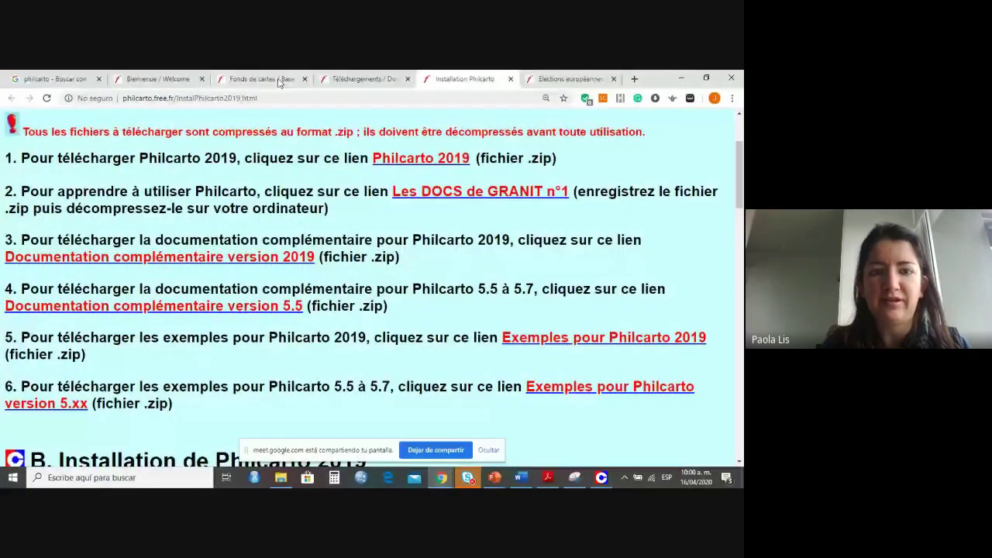
pyautogui.moveTo(740, 405); pyautogui.dragTo(736, 301)
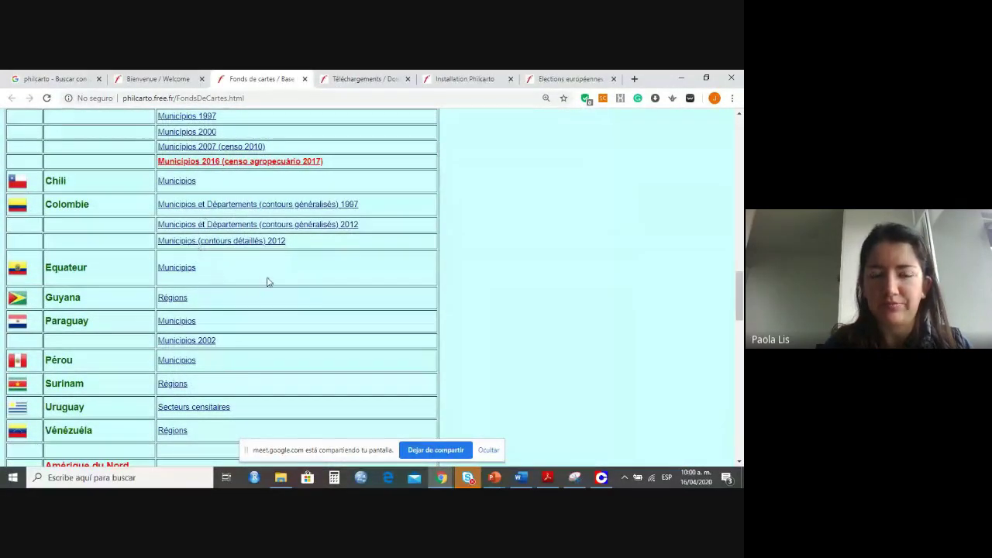
# Switch to File Explorer, open ColombiaStats from the Colombie départements folder inside ColombieDepCom2012, and copy all its text.
pyautogui.hotkey('alt', 'Tab')
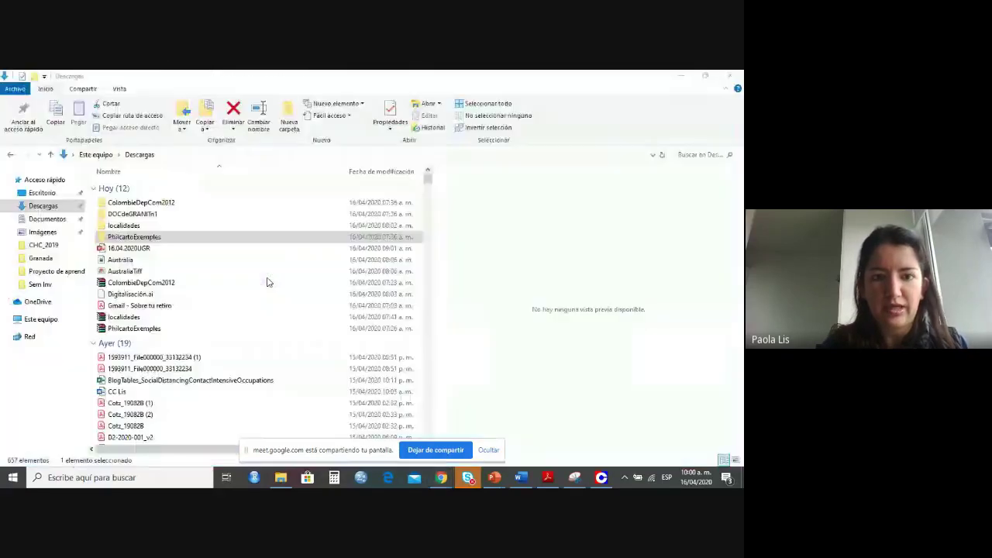
pyautogui.doubleClick(143, 203)
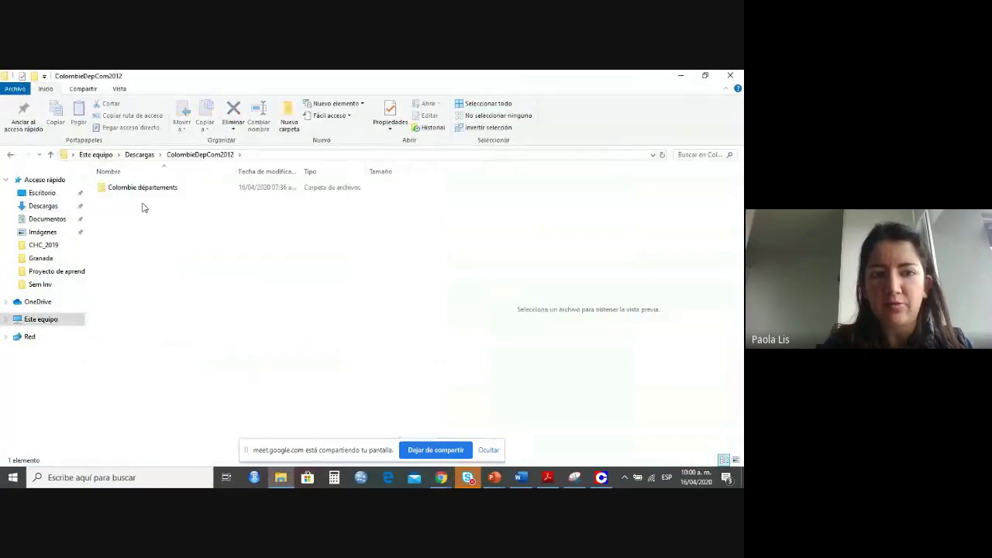
pyautogui.doubleClick(143, 190)
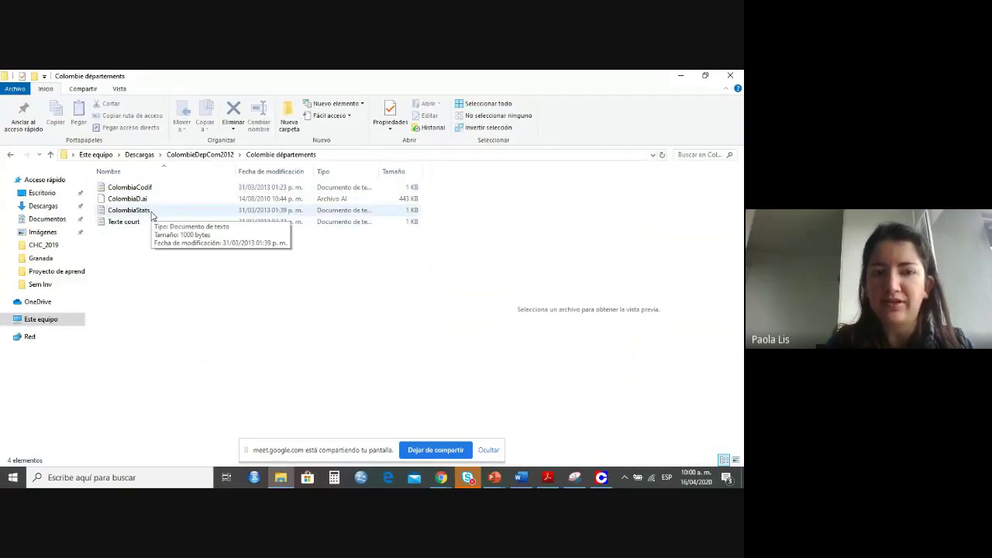
pyautogui.click(153, 216)
pyautogui.doubleClick(152, 214)
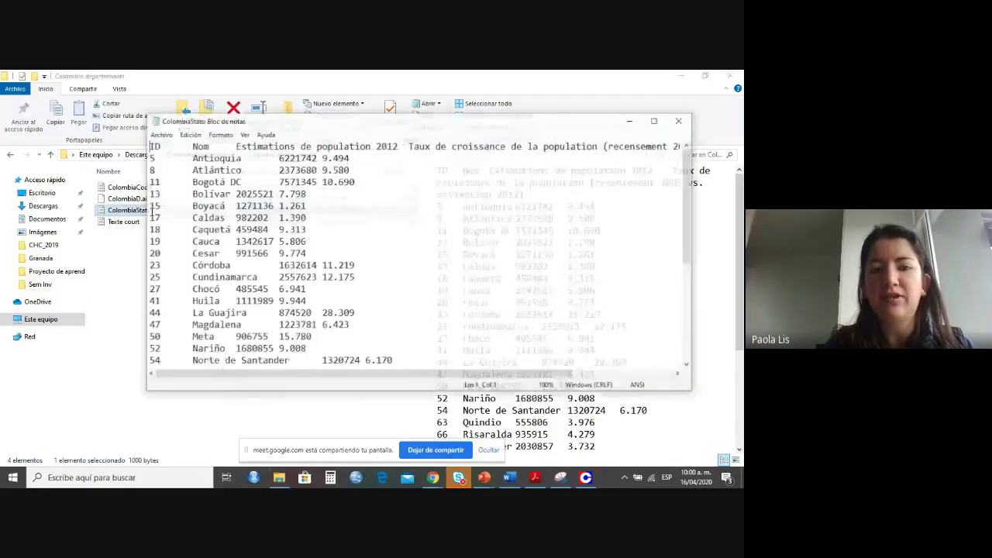
pyautogui.hotkey('ctrl', 'a')
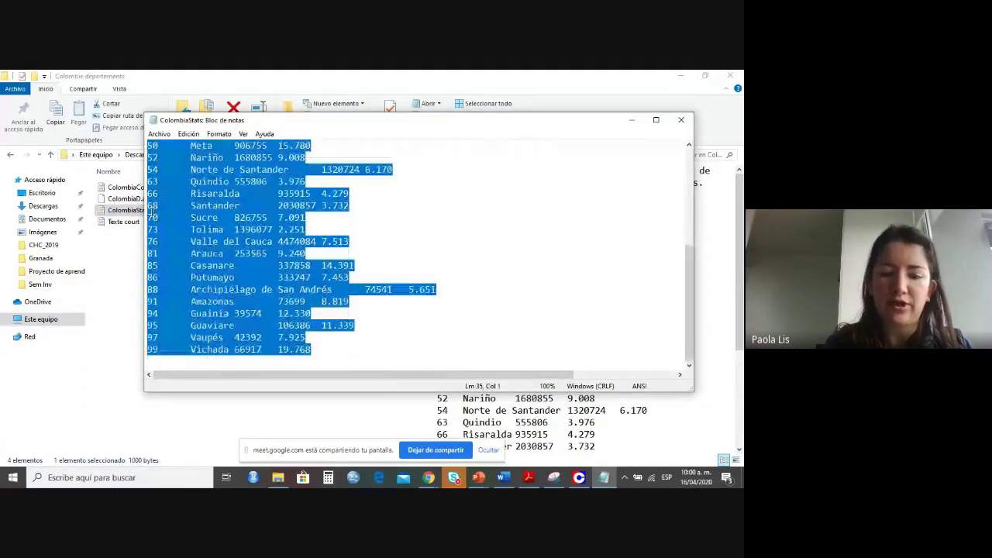
# Start Excel with a blank, maximized workbook and paste the copied Colombian department data from cell A1.
pyautogui.click(70, 481)
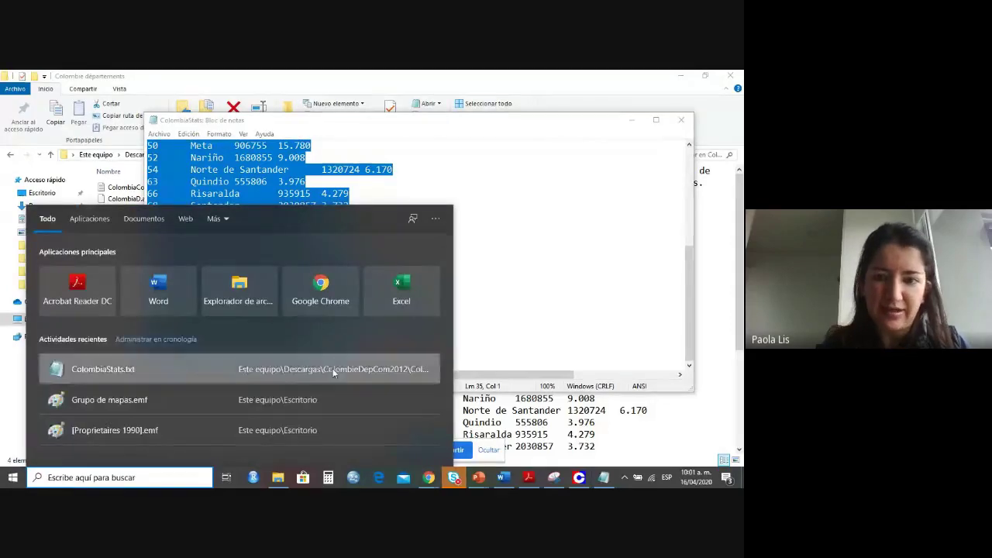
pyautogui.click(394, 292)
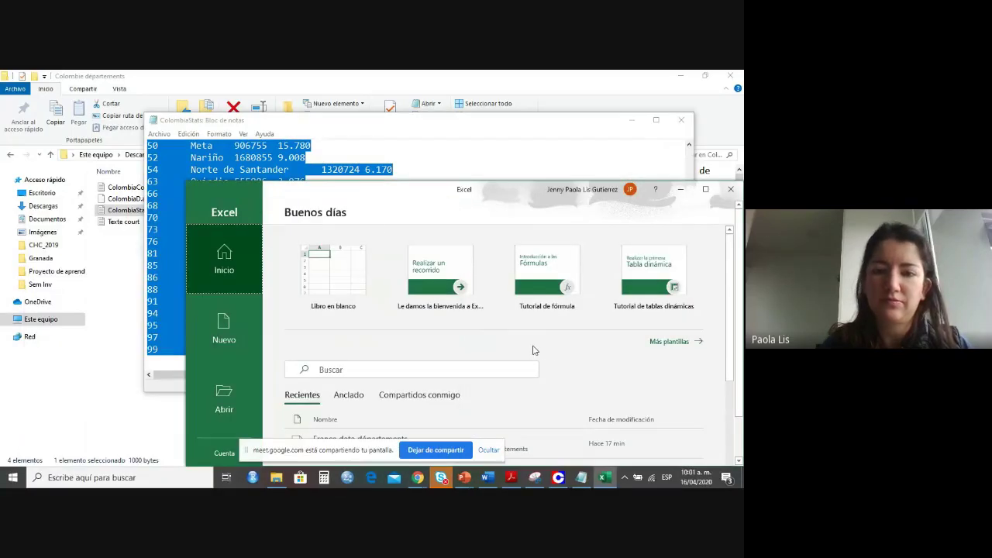
pyautogui.click(333, 264)
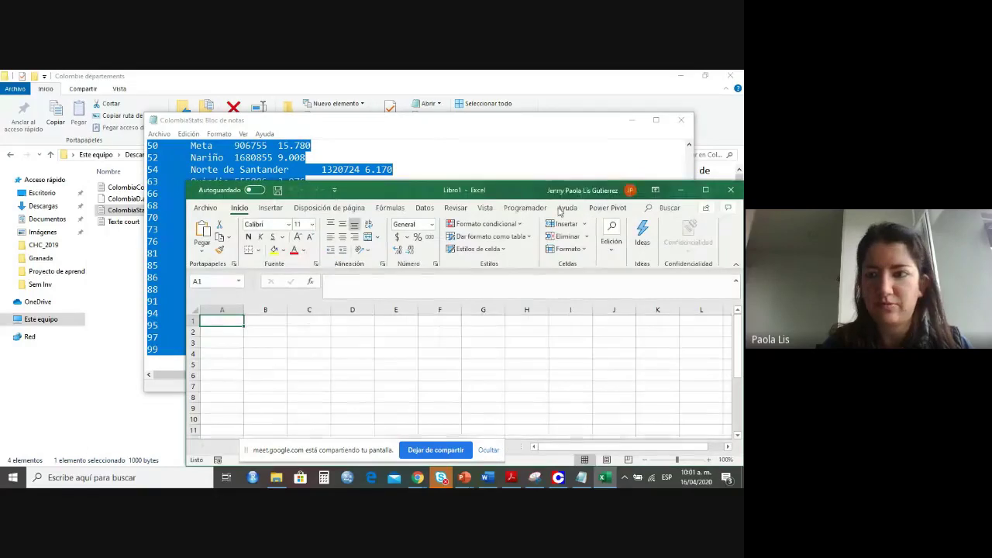
pyautogui.moveTo(511, 193); pyautogui.dragTo(402, 108)
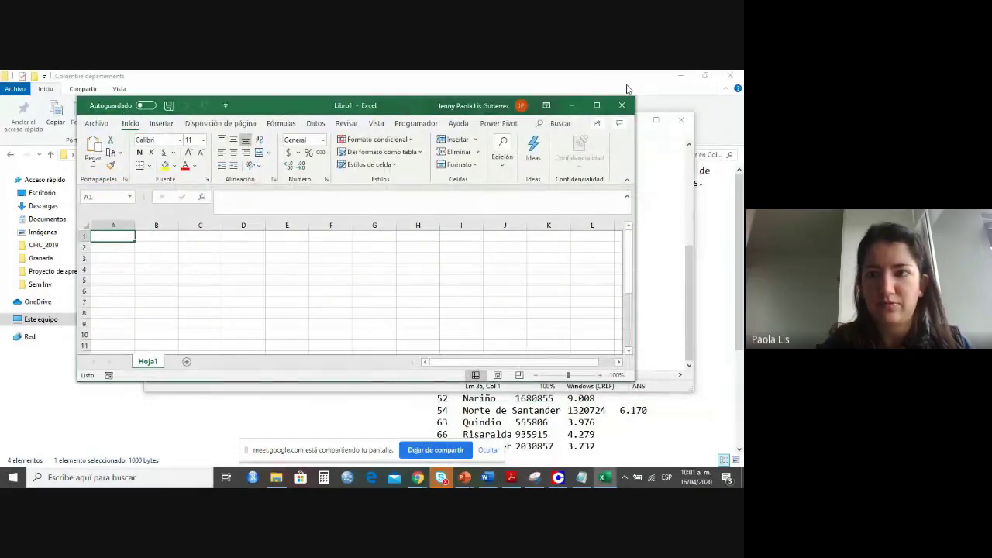
pyautogui.click(596, 105)
pyautogui.hotkey('ctrl', 'v')
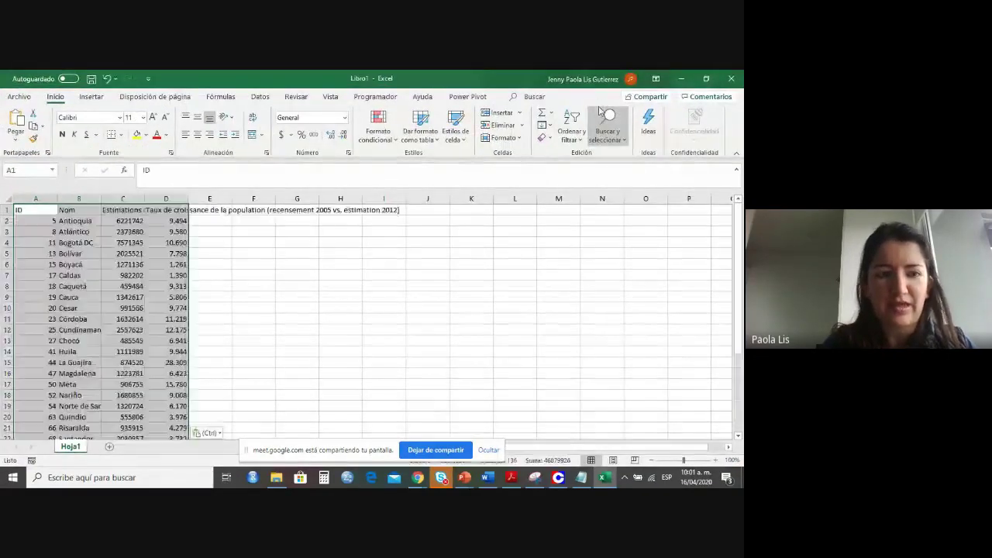
# Enlarge the sheet to 150% and go over the ID, Nom, population estimate and growth rate column headers.
pyautogui.click(107, 286)
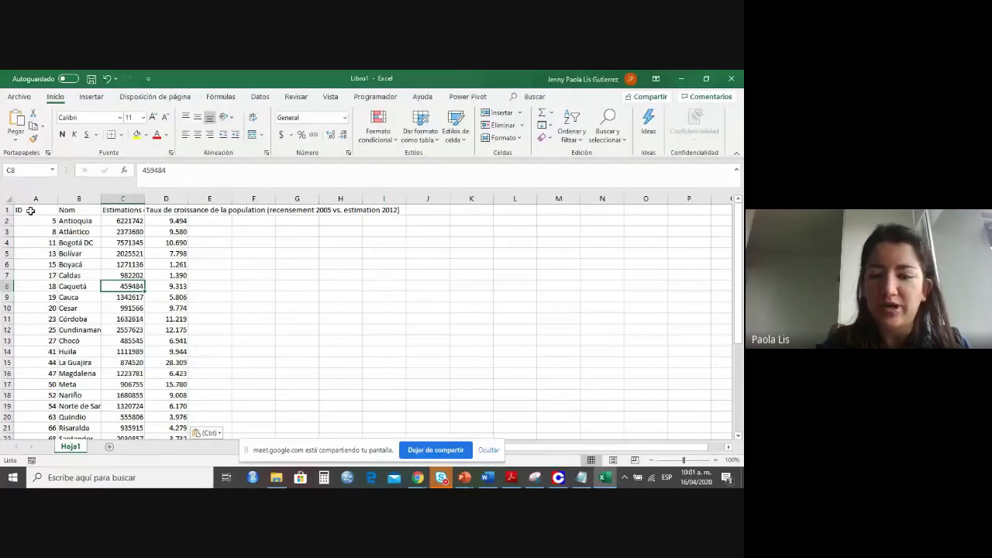
pyautogui.click(714, 461)
pyautogui.click(713, 461)
pyautogui.click(714, 461)
pyautogui.click(713, 460)
pyautogui.click(714, 460)
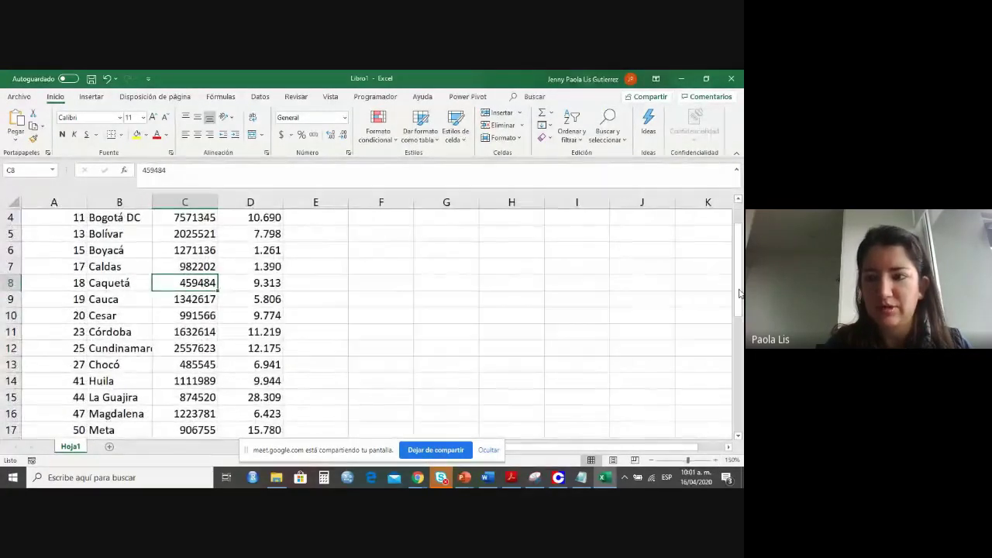
pyautogui.scroll(1, 182, 247)
pyautogui.click(35, 219)
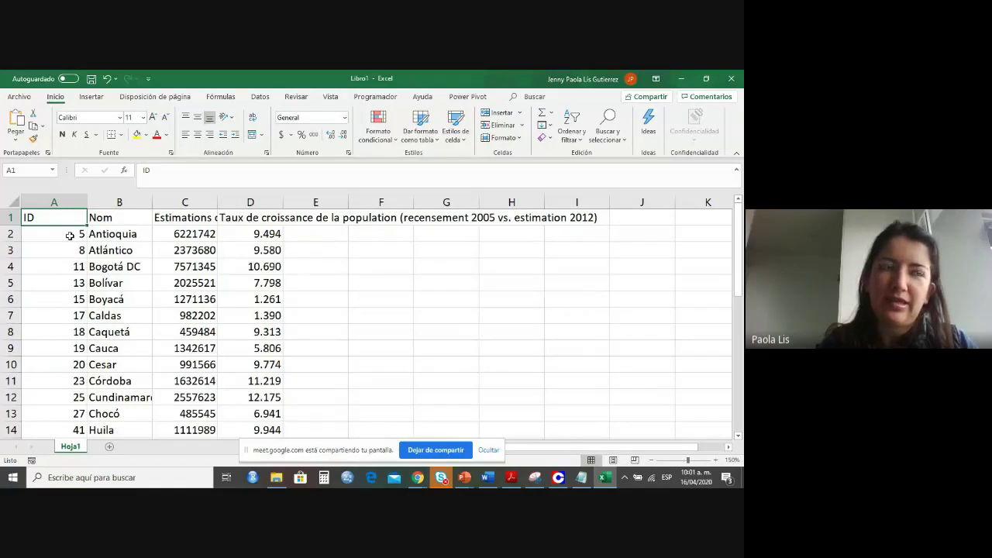
pyautogui.press('Right')
pyautogui.press('Right')
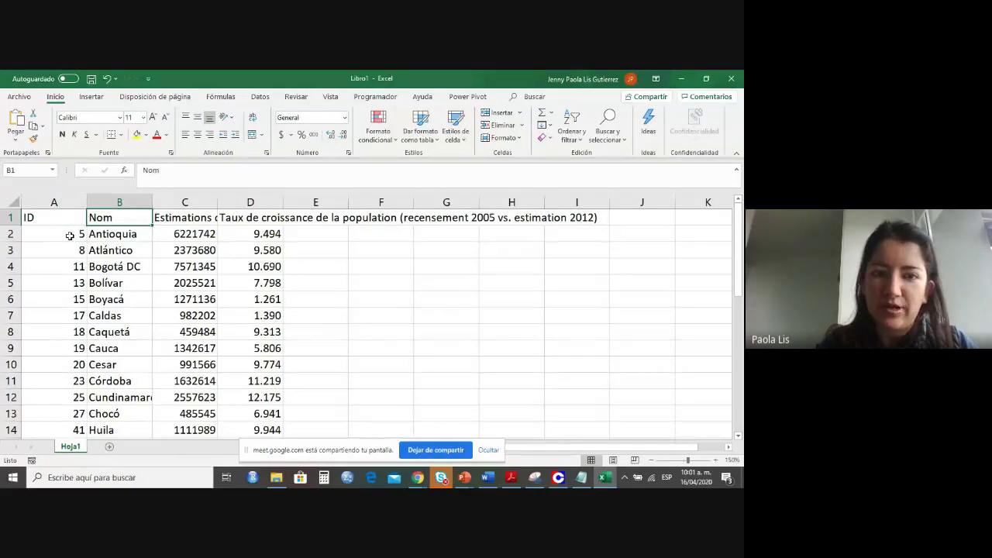
pyautogui.hotkey('shift', 'Right')
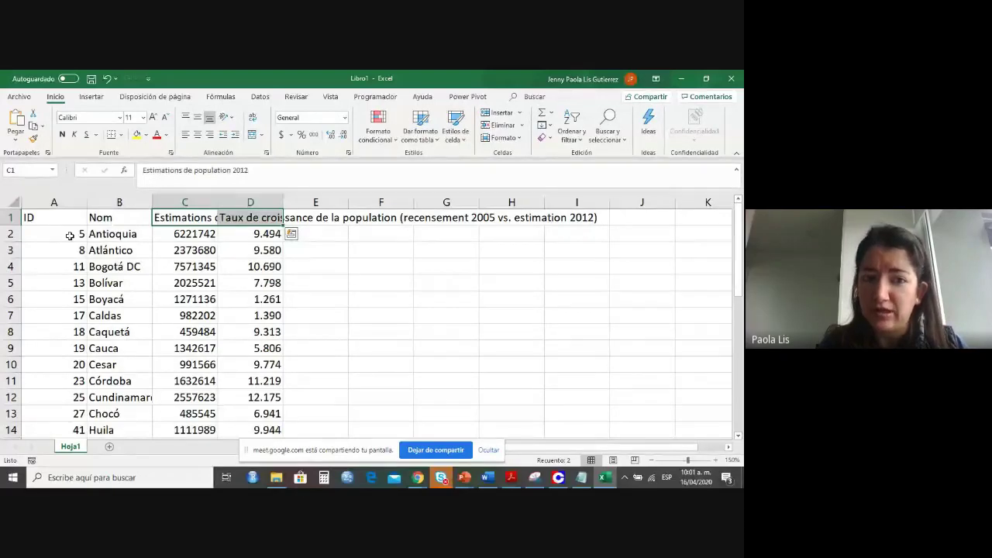
# Enter the header "Porcentaje de crecimiento poblacional" in cell E1.
pyautogui.press('Down')
pyautogui.press('Right')
pyautogui.press('Right')
pyautogui.press('Up')
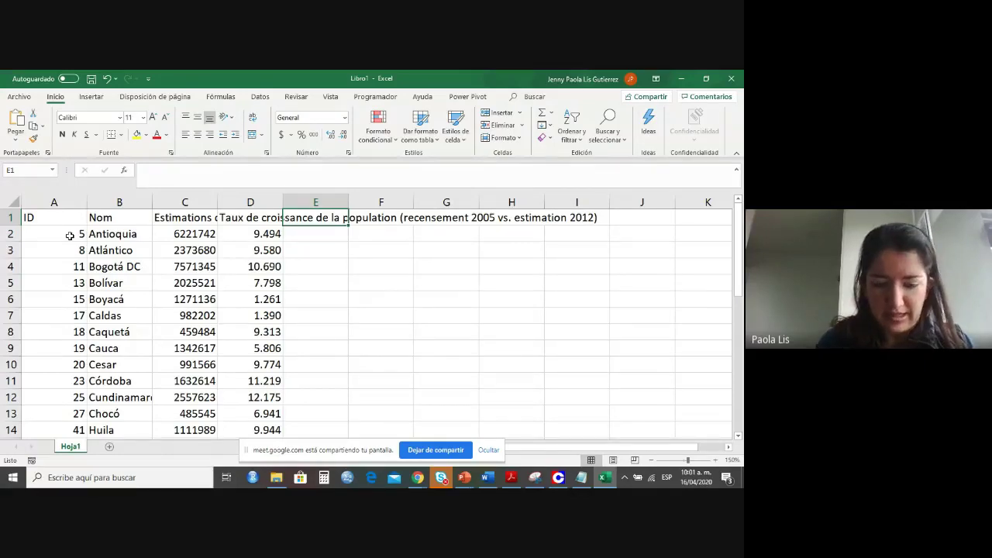
pyautogui.write('Porcentaje ')
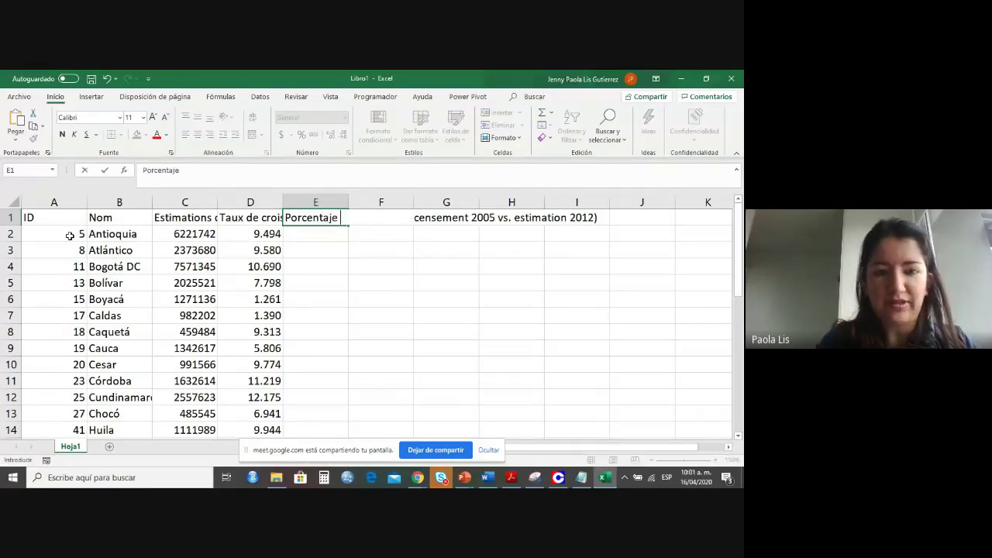
pyautogui.write('de crecimiento poblaciónal')
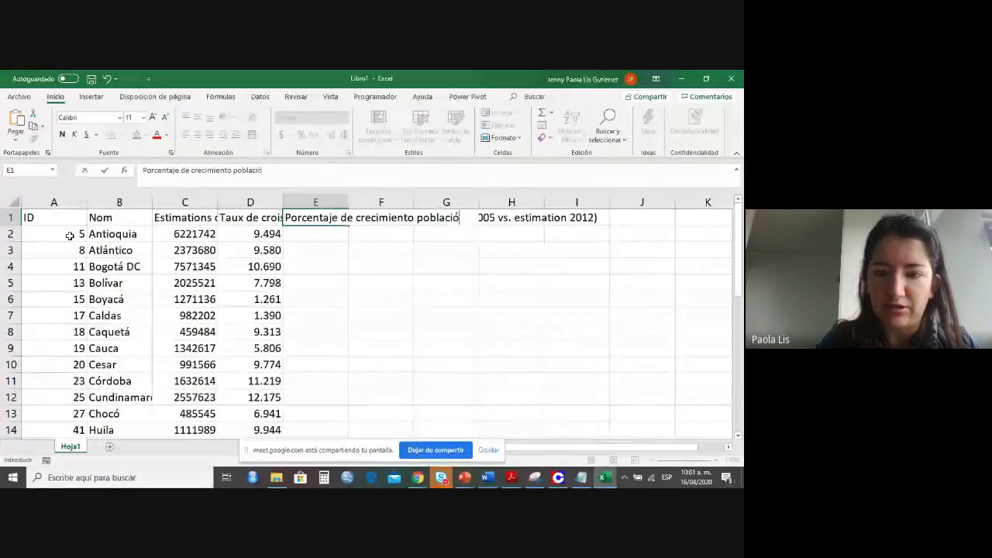
pyautogui.press('BackSpace')
pyautogui.press('BackSpace')
pyautogui.press('BackSpace')
pyautogui.press('BackSpace')
pyautogui.write('onal')
pyautogui.press('Return')
# Calculate =C2/D2 in cell E2 and fill the formula down for all departments.
pyautogui.write('=')
pyautogui.press('Left')
pyautogui.press('Left')
pyautogui.write('/')
pyautogui.press('Left')
pyautogui.press('Return')
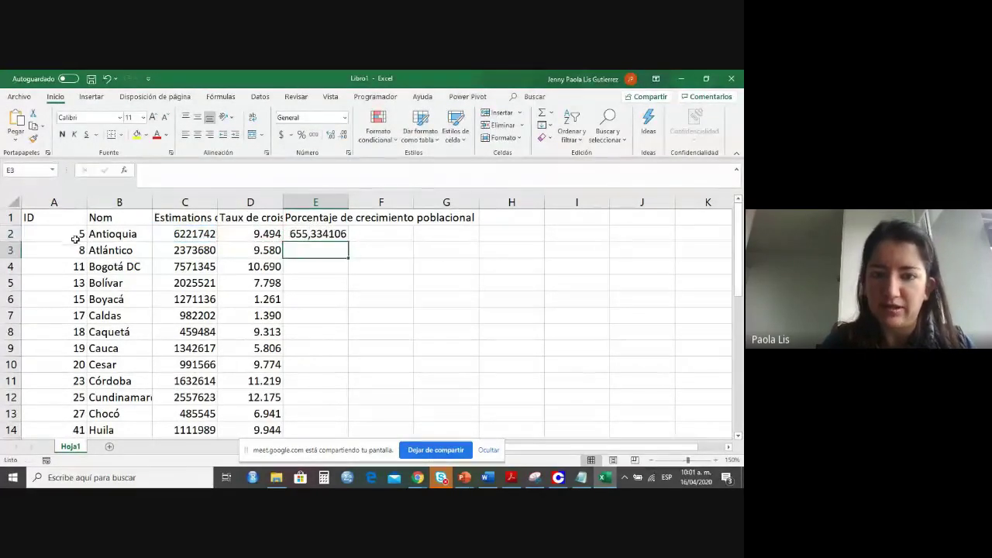
pyautogui.press('Up')
pyautogui.doubleClick(349, 244)
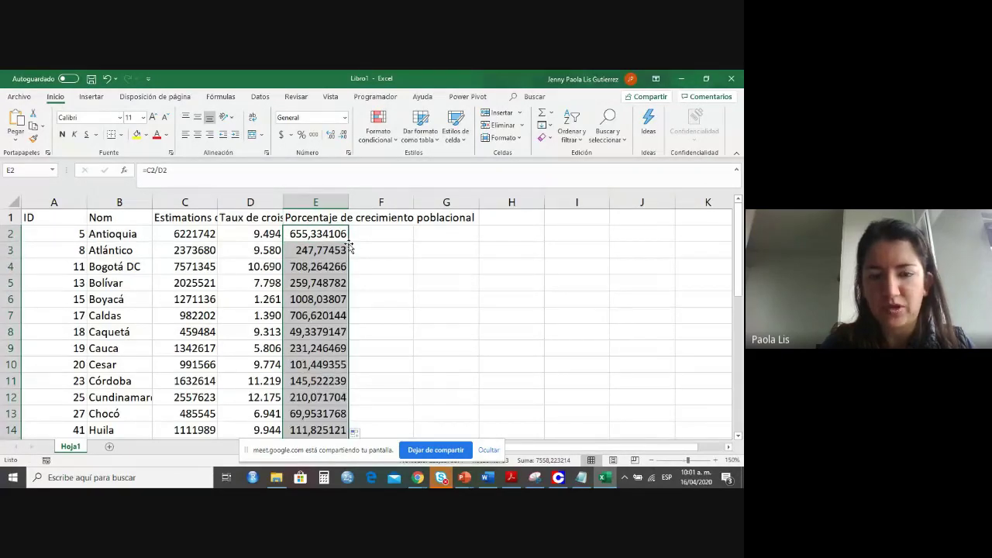
# Add an IDH column header in cell F1 and enter Alto for Antioquia in F2.
pyautogui.click(395, 218)
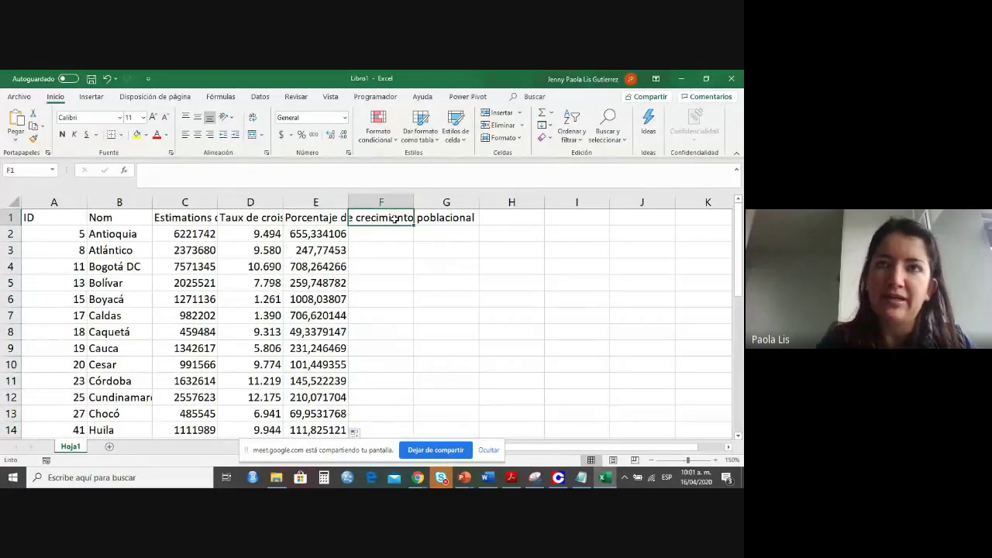
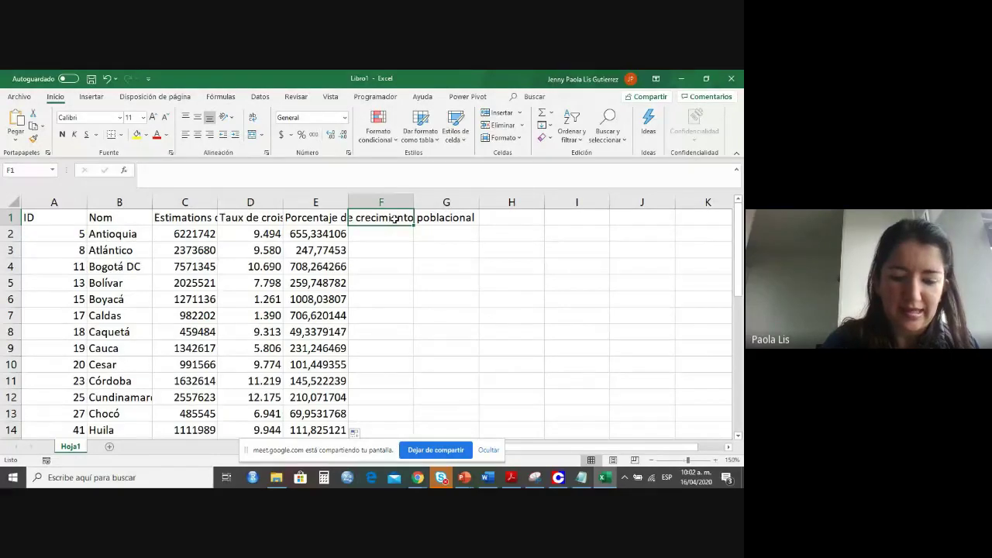
pyautogui.write('IDH')
pyautogui.press('Return')
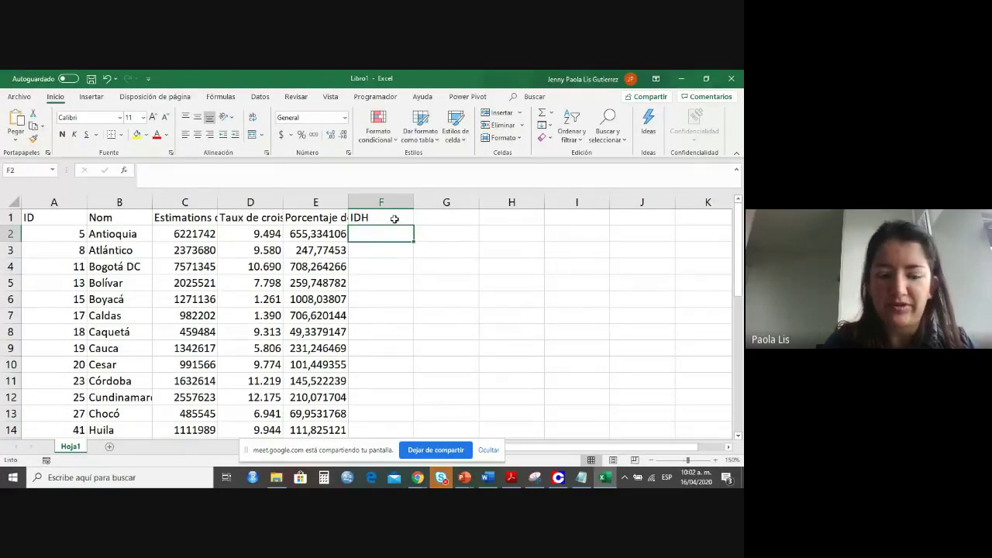
pyautogui.write('Alho')
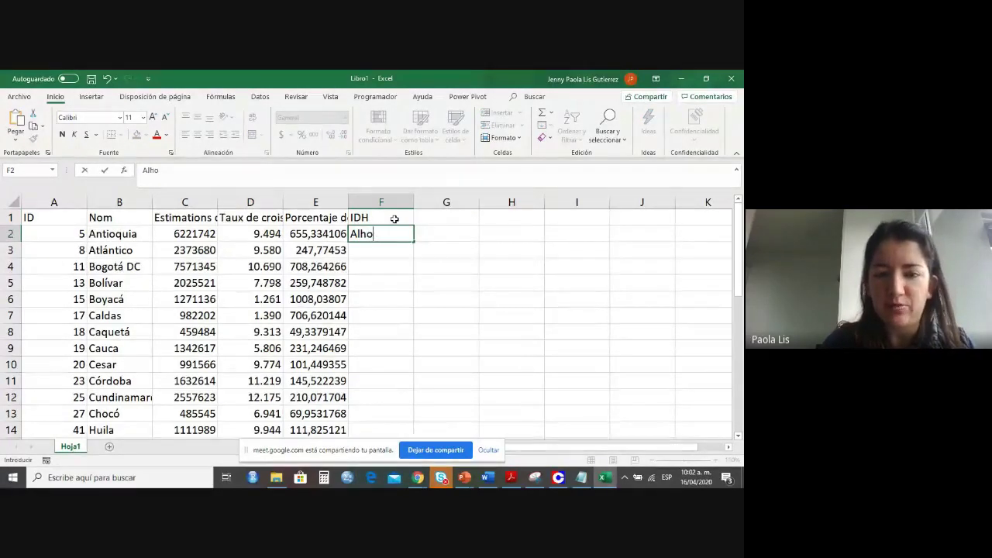
pyautogui.press('Down')
# Enter Medio as the IDH value for Nariño in F18 and Bajo for Caquetá in F8.
pyautogui.press('Down')
pyautogui.press('Down')
pyautogui.press('Down')
pyautogui.press('Down')
pyautogui.press('Down')
pyautogui.press('Down')
pyautogui.press('Down')
pyautogui.press('Down')
pyautogui.press('Down')
pyautogui.press('Down')
pyautogui.press('Down')
pyautogui.press('Down')
pyautogui.press('Down')
pyautogui.press('Down')
pyautogui.press('Down')
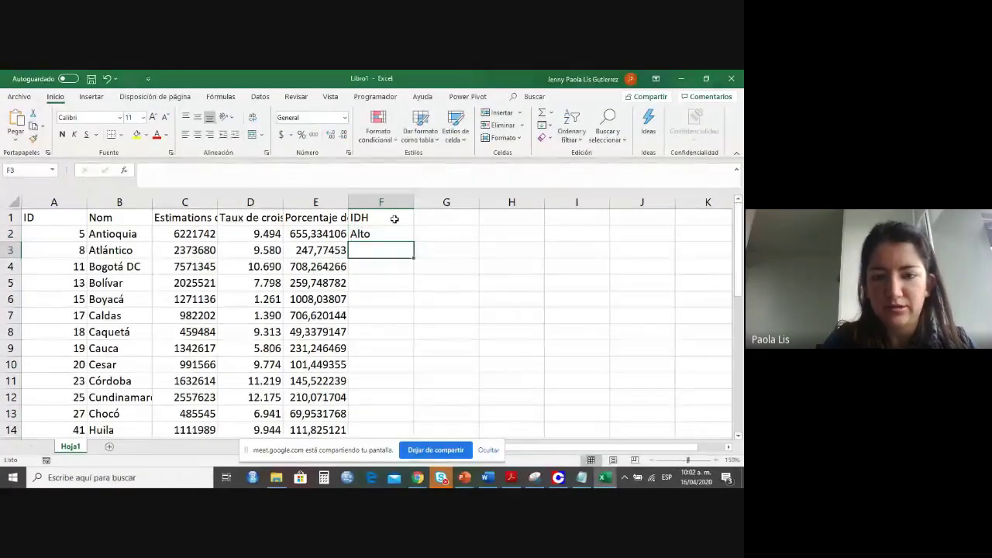
pyautogui.write('Medio')
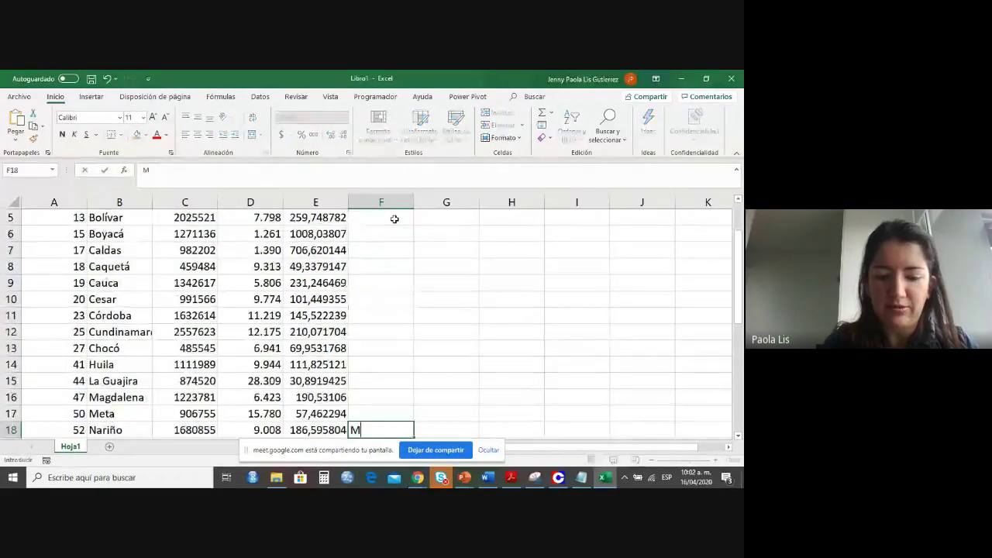
pyautogui.press('Return')
pyautogui.press('Up')
pyautogui.press('Up')
pyautogui.press('Up')
pyautogui.press('Up')
pyautogui.press('Up')
pyautogui.press('Up')
pyautogui.press('Up')
pyautogui.press('Up')
pyautogui.press('Up')
pyautogui.press('Up')
pyautogui.press('Up')
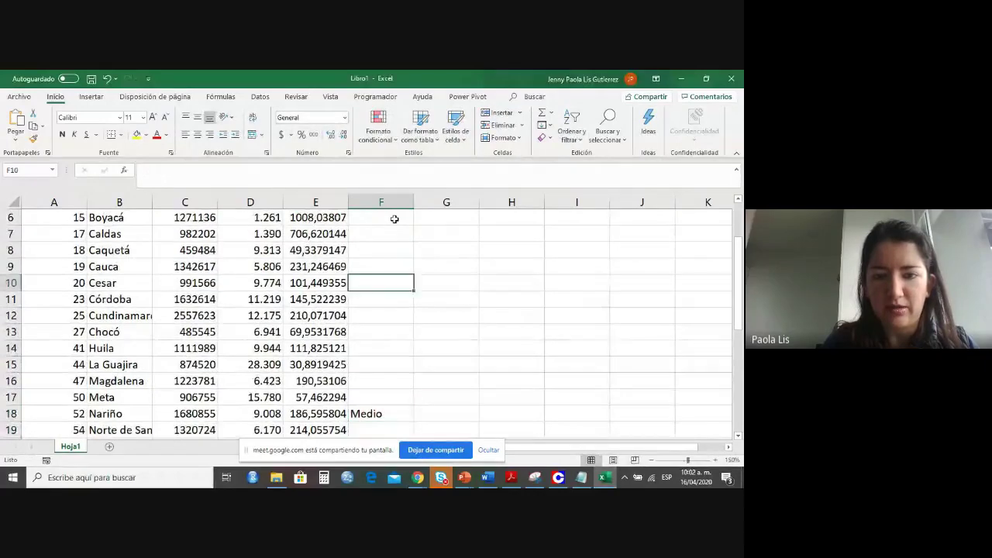
pyautogui.write('Bajo')
pyautogui.press('Return')
# Fill the Alto, Bajo and Medio values down the IDH column so every department has a category.
pyautogui.press('Up')
pyautogui.press('Up')
pyautogui.press('Up')
pyautogui.press('Up')
pyautogui.press('Up')
pyautogui.press('Up')
pyautogui.press('Up')
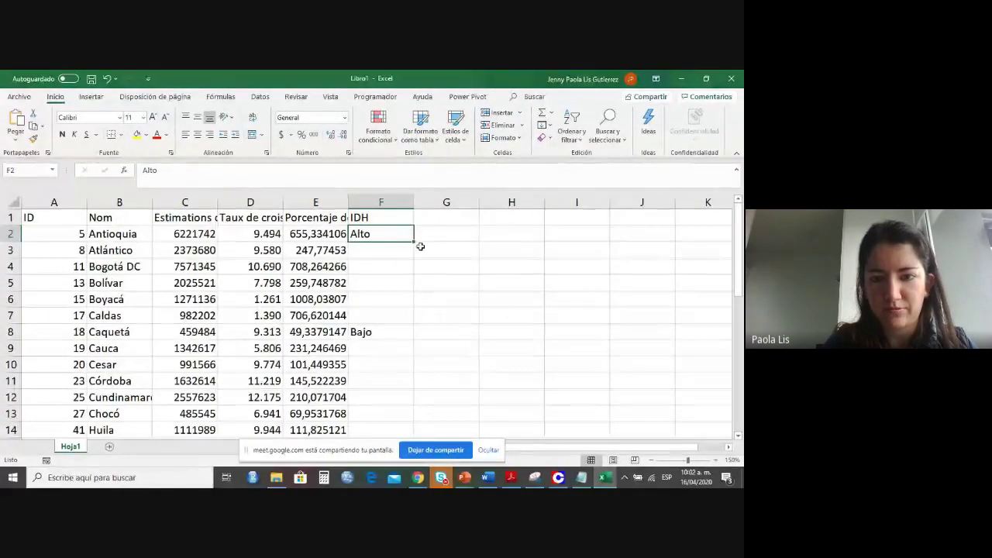
pyautogui.doubleClick(413, 242)
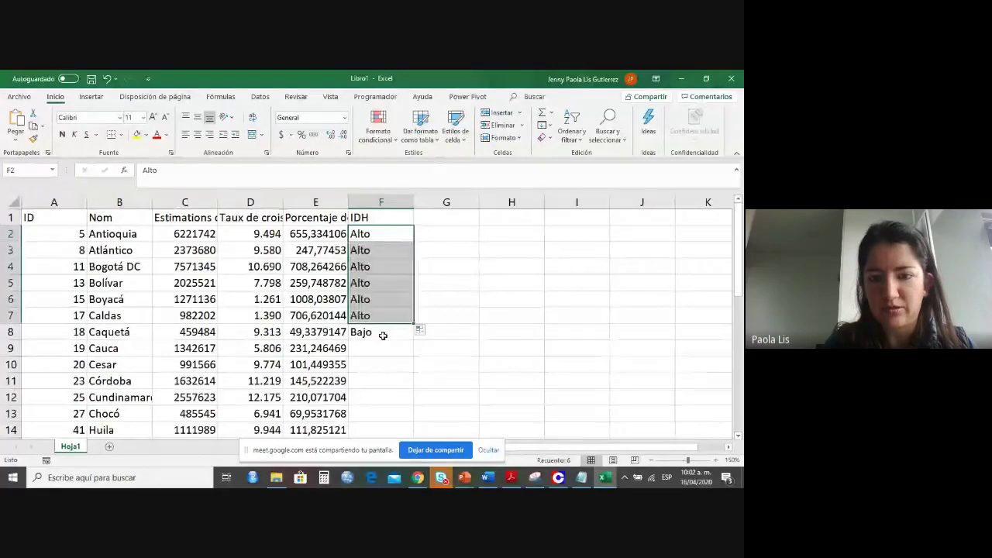
pyautogui.click(410, 335)
pyautogui.doubleClick(414, 341)
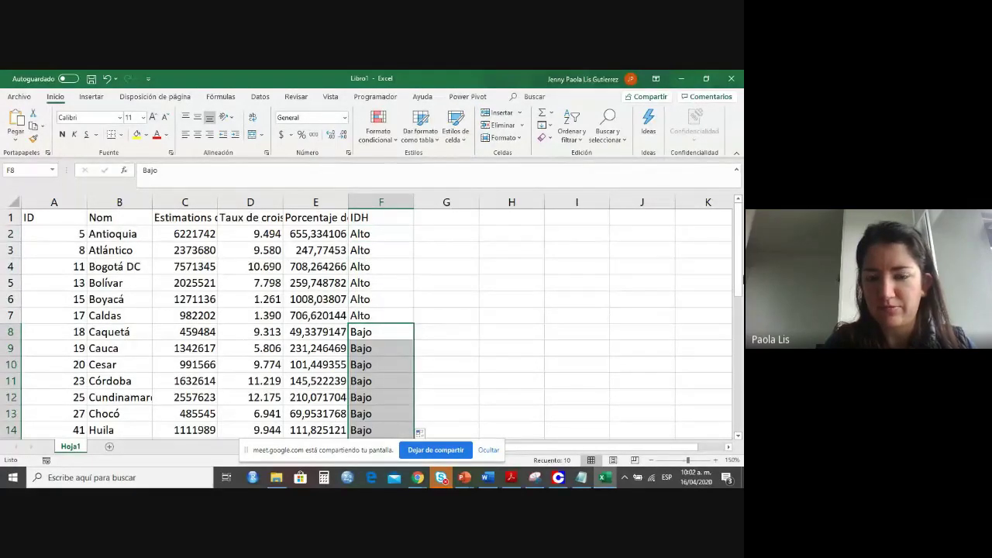
pyautogui.scroll(-5, 437, 289)
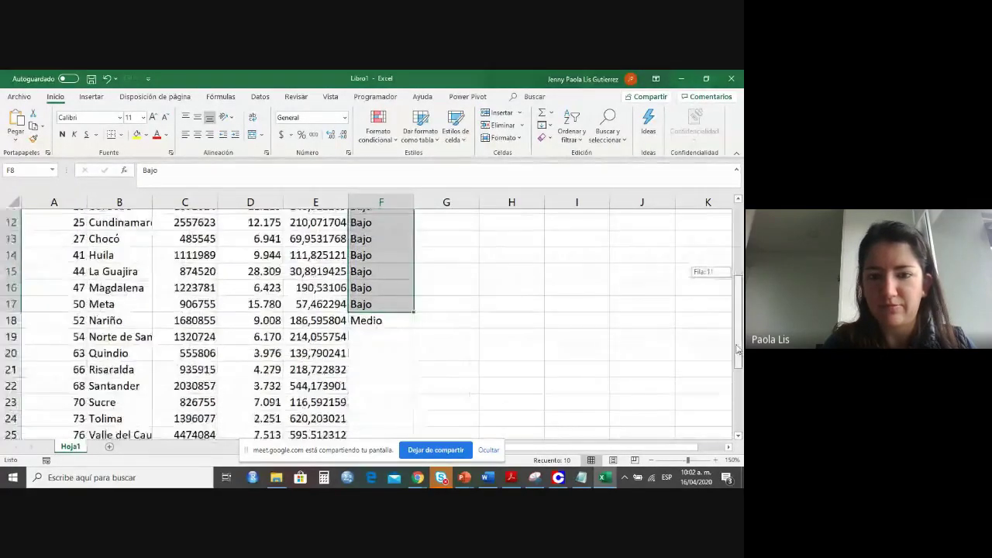
pyautogui.click(397, 267)
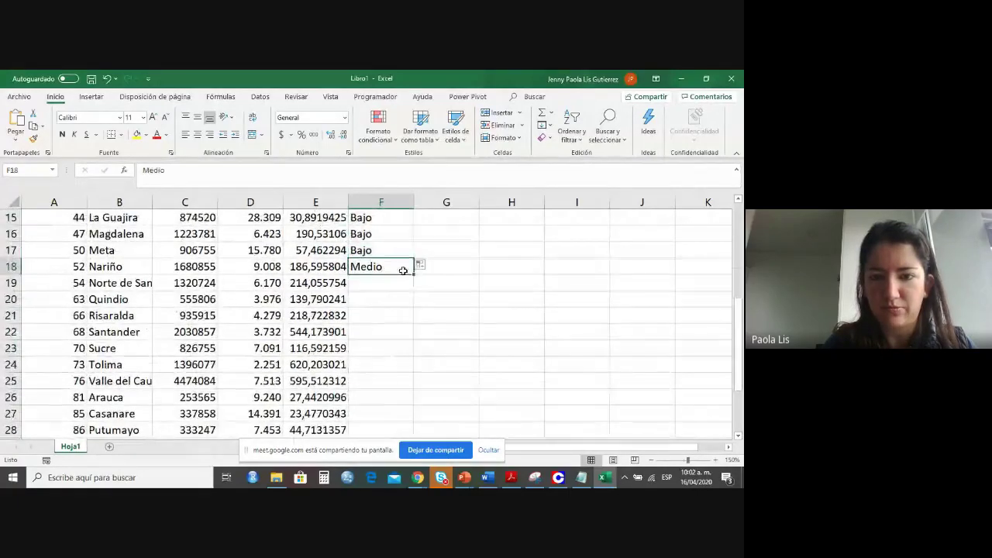
pyautogui.doubleClick(415, 274)
pyautogui.moveTo(738, 314)
pyautogui.mouseDown()
pyautogui.moveTo(738, 459)
pyautogui.moveTo(738, 295)
pyautogui.mouseUp()
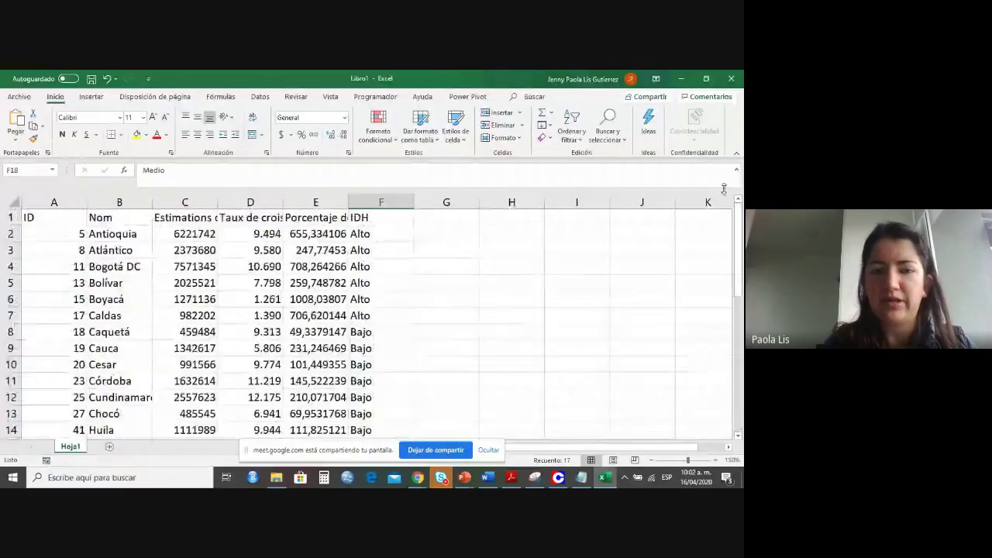
# Delete the 2012 population estimates column from the sheet.
pyautogui.click(198, 202)
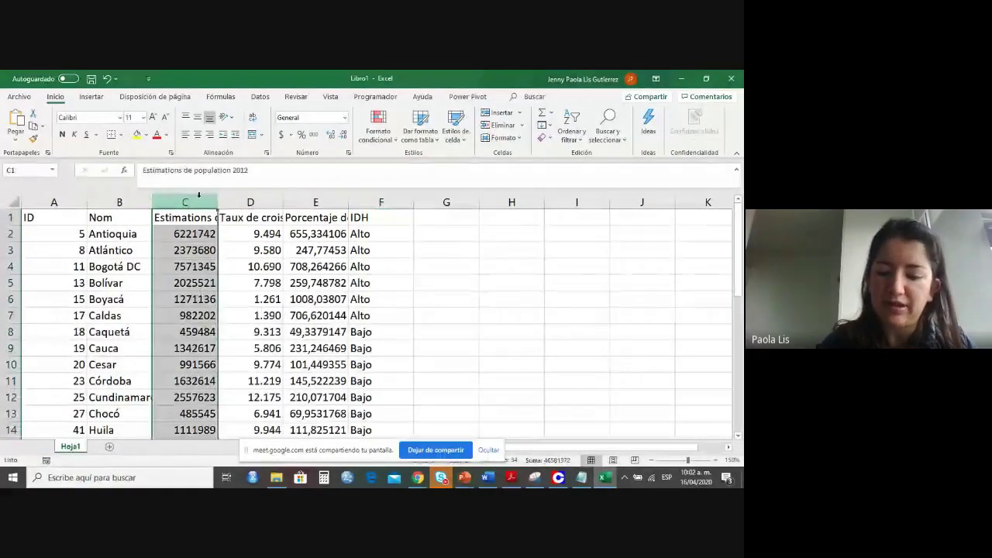
pyautogui.hotkey('ctrl', '-')
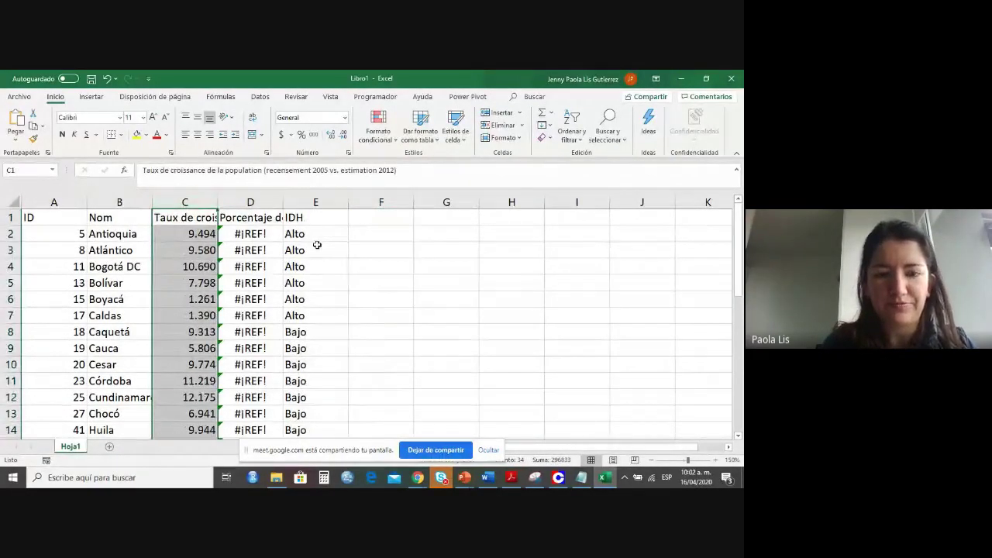
# Undo the column deletion and convert the data in columns C to F, from row 2 down, to static values with Paste Special.
pyautogui.hotkey('ctrl', 'z')
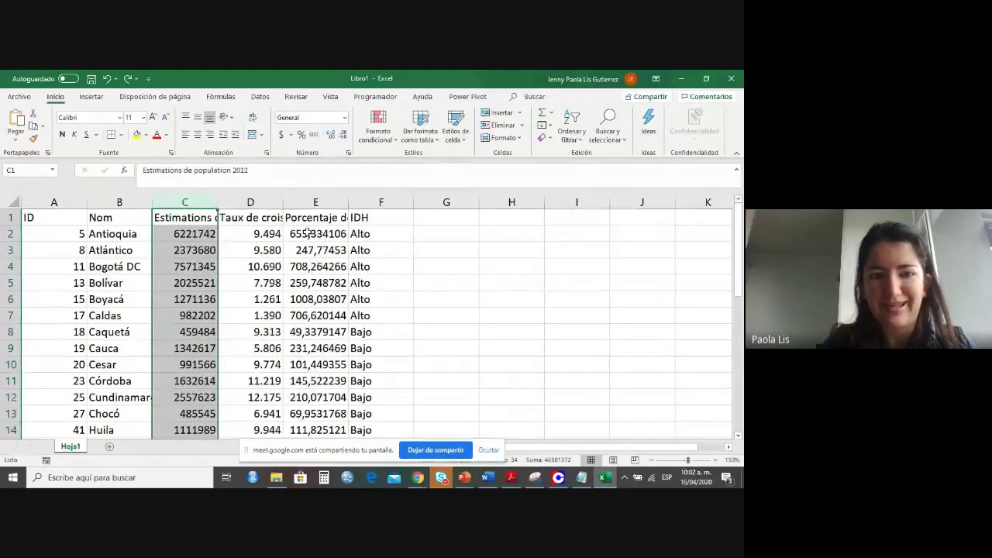
pyautogui.click(250, 202)
pyautogui.click(194, 233)
pyautogui.hotkey('ctrl', 'shift', 'Right')
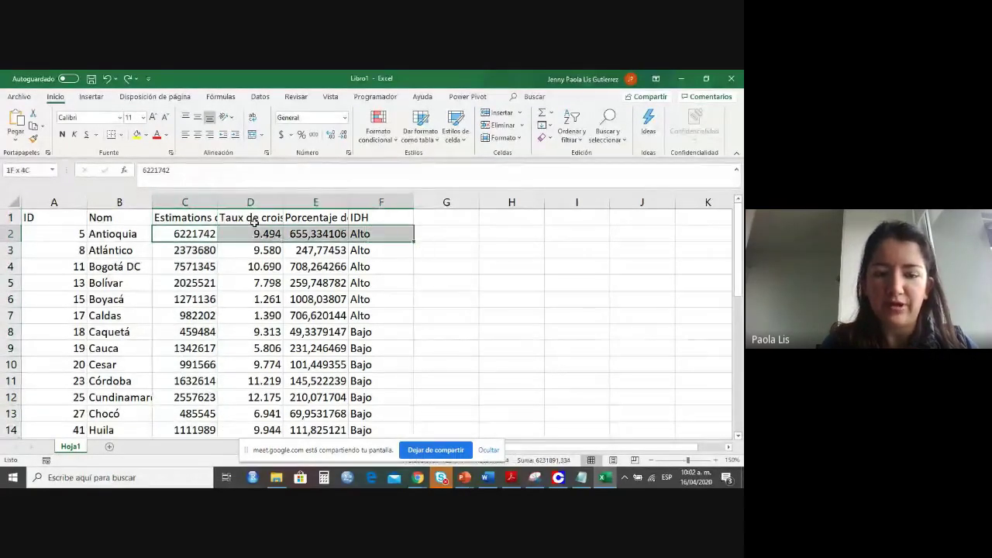
pyautogui.hotkey('ctrl', 'shift', 'Down')
pyautogui.hotkey('ctrl', 'c')
pyautogui.hotkey('shift', 'BackSpace')
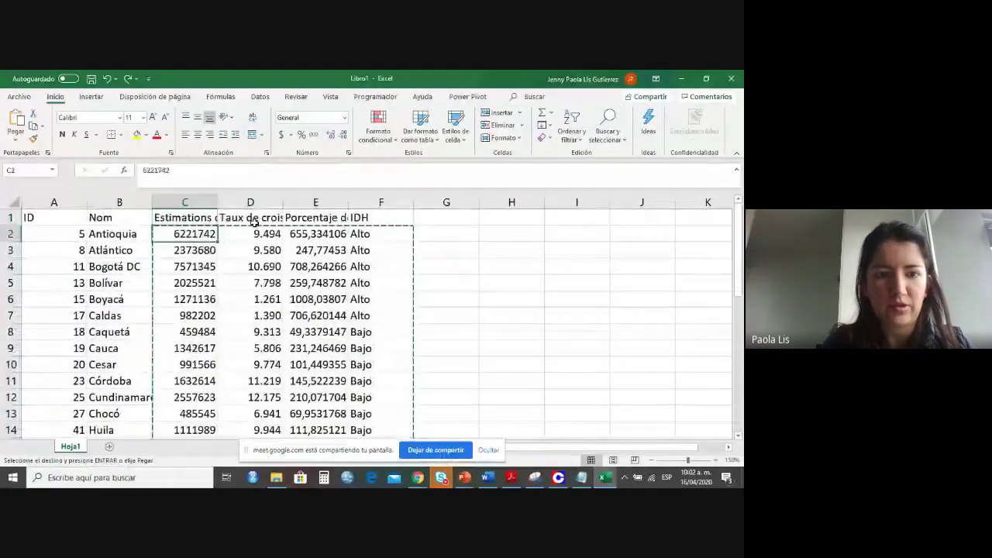
pyautogui.click(16, 140)
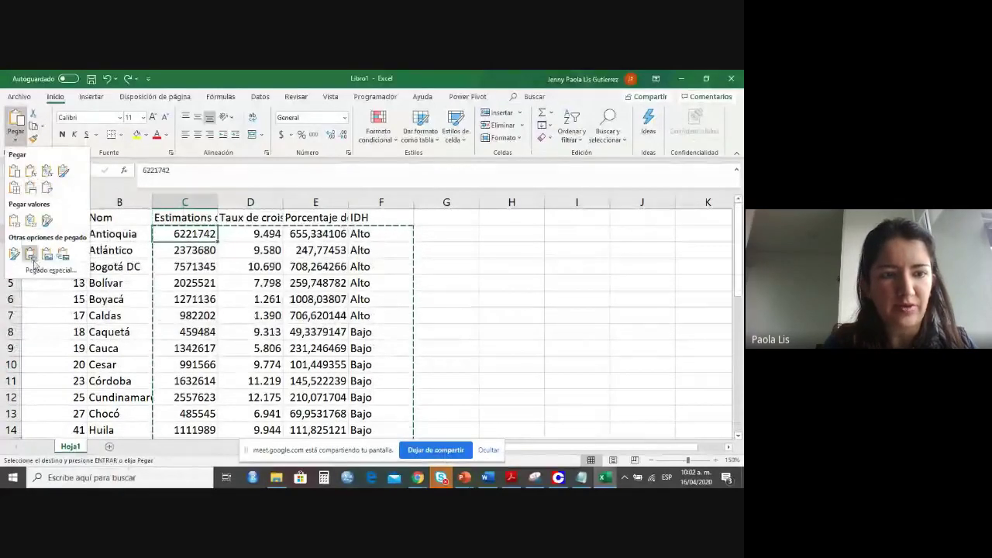
pyautogui.click(37, 271)
pyautogui.click(399, 283)
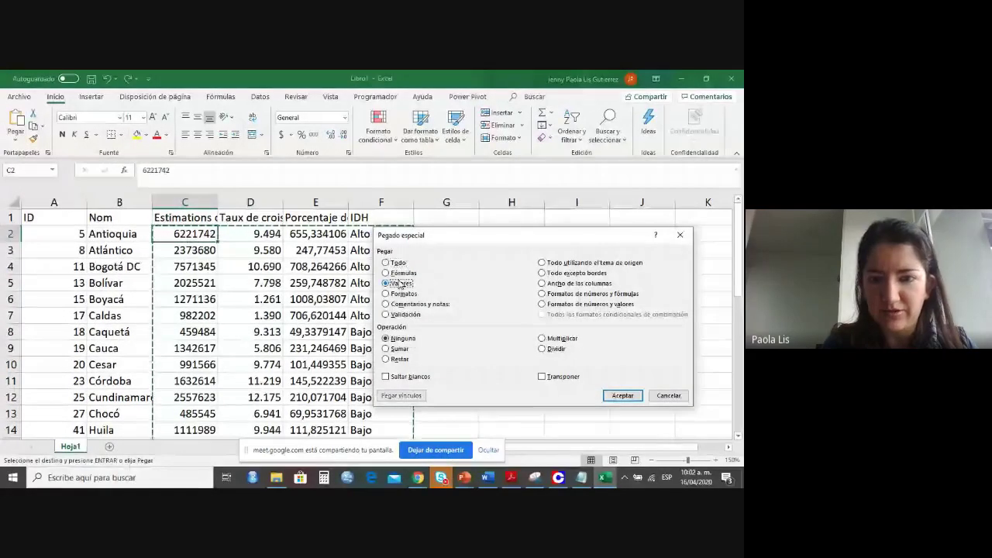
pyautogui.click(613, 394)
# Delete the 2012 population estimates column from the sheet.
pyautogui.click(187, 203)
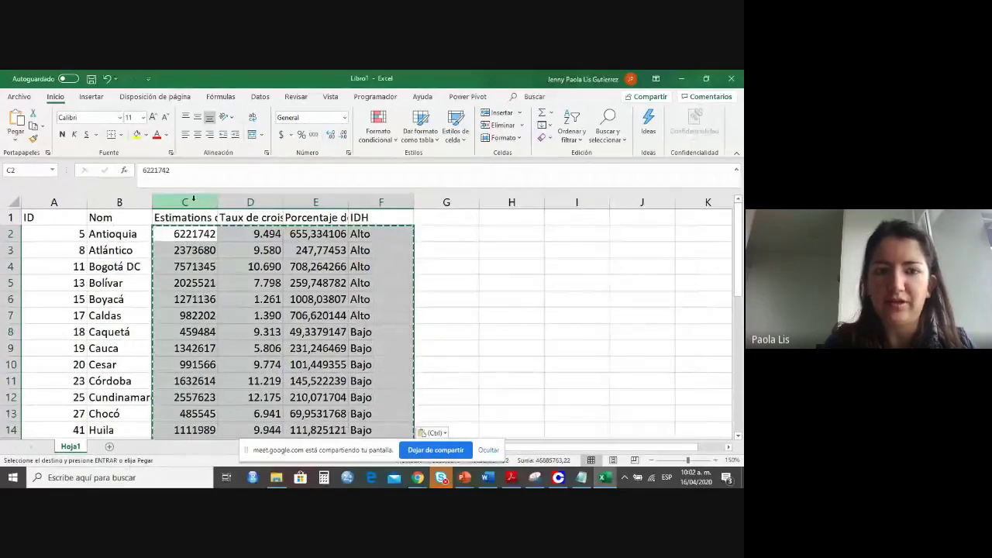
pyautogui.hotkey('ctrl', '-')
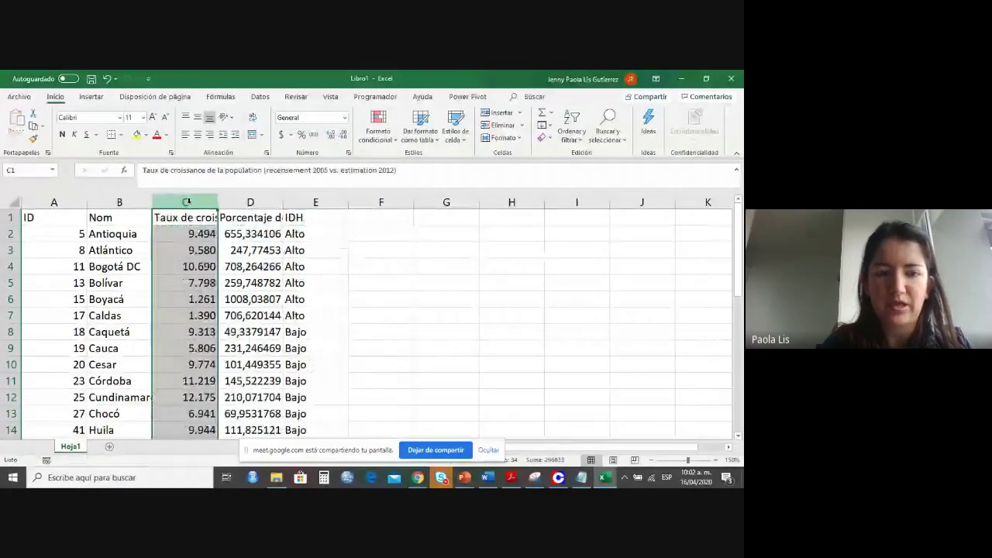
pyautogui.press('Up')
pyautogui.press('Left')
pyautogui.press('Left')
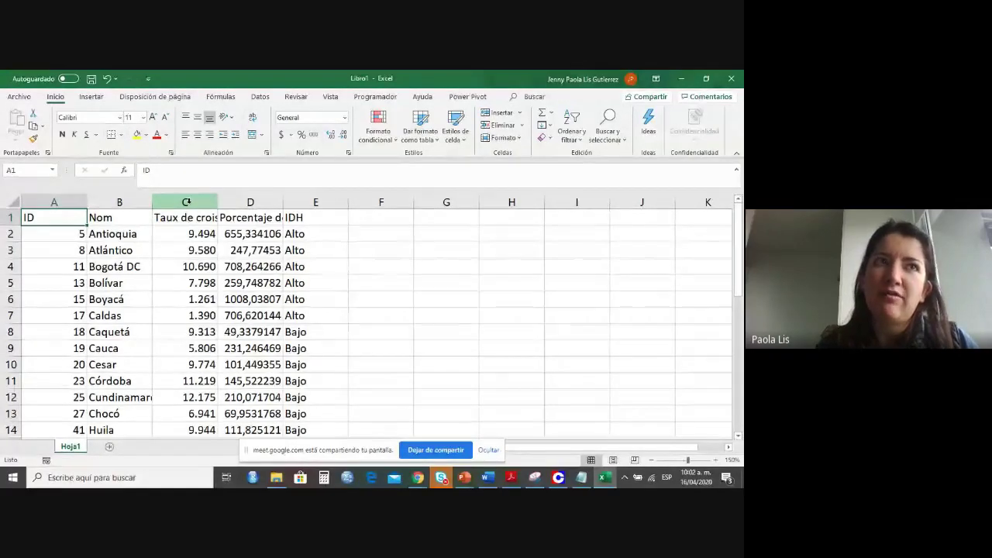
pyautogui.press('Right')
pyautogui.press('Left')
pyautogui.press('Right')
pyautogui.press('Left')
pyautogui.press('Right')
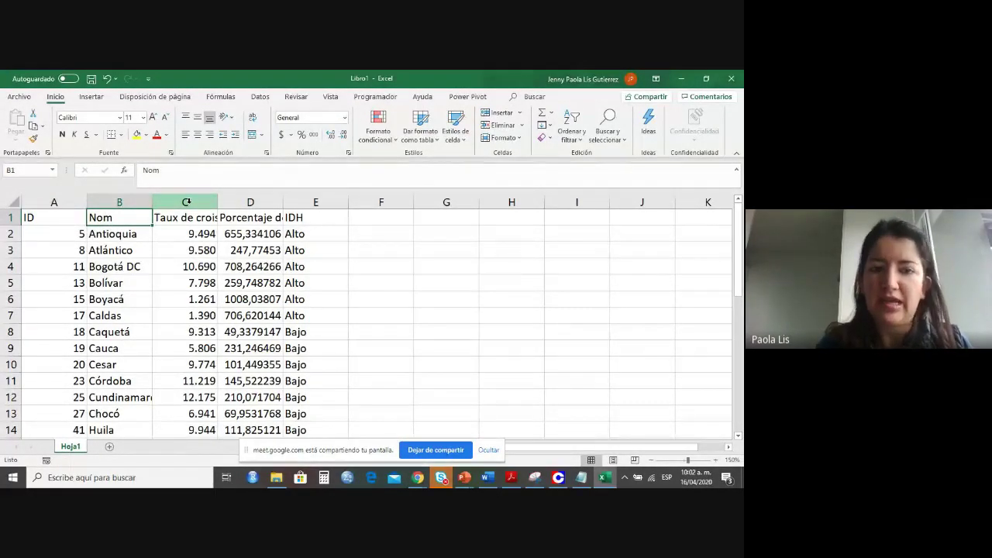
# Widen the growth rate column moderately and fit the Porcentaje de crecimiento poblacional column to its header.
pyautogui.doubleClick(218, 200)
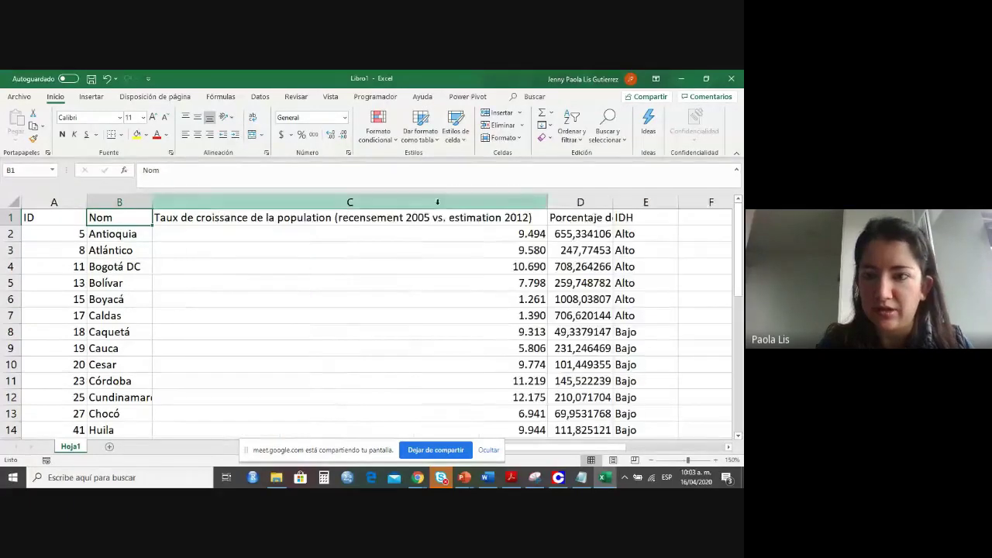
pyautogui.moveTo(547, 204); pyautogui.dragTo(298, 207)
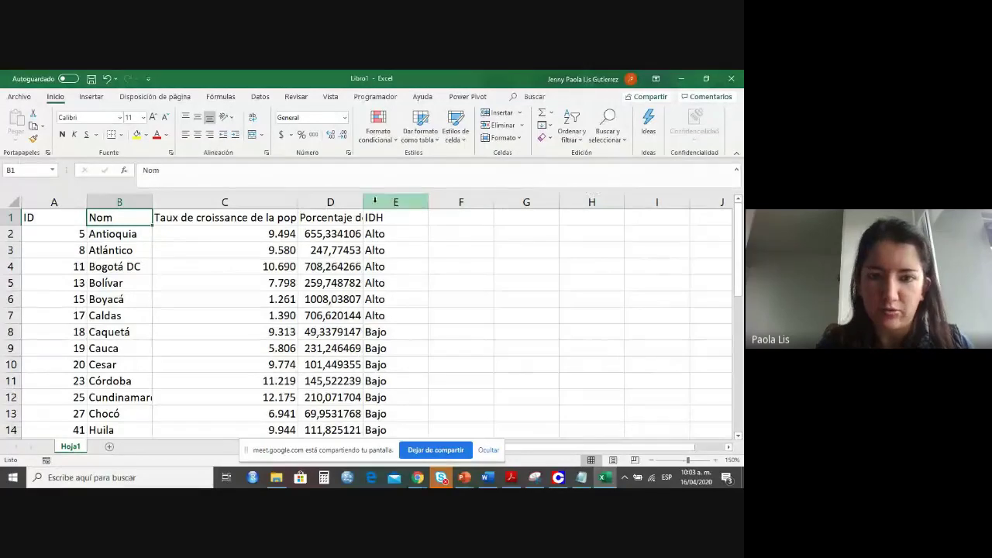
pyautogui.doubleClick(364, 200)
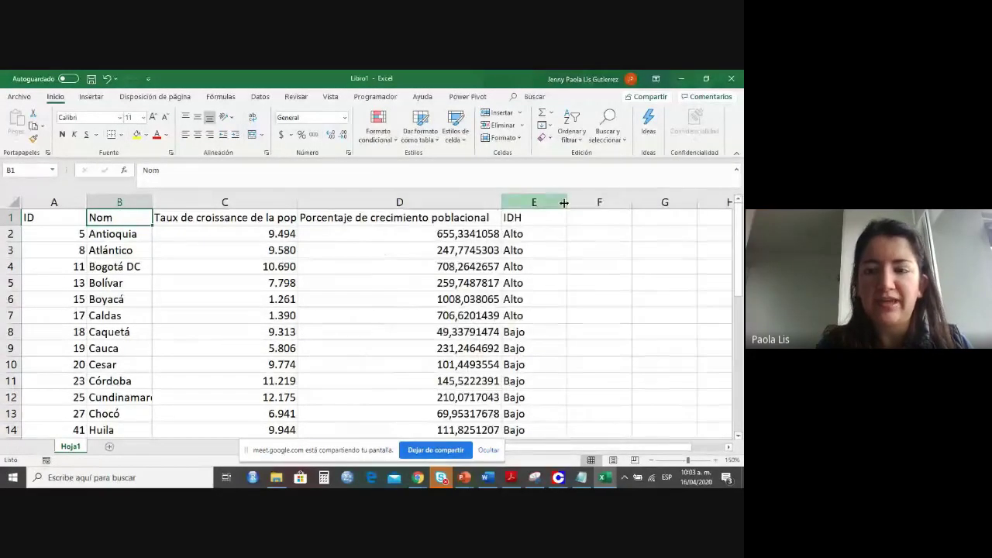
# Copy the whole table from ID to IDH and paste it over the contents of the ColombiaStats text file in Notepad.
pyautogui.click(531, 216)
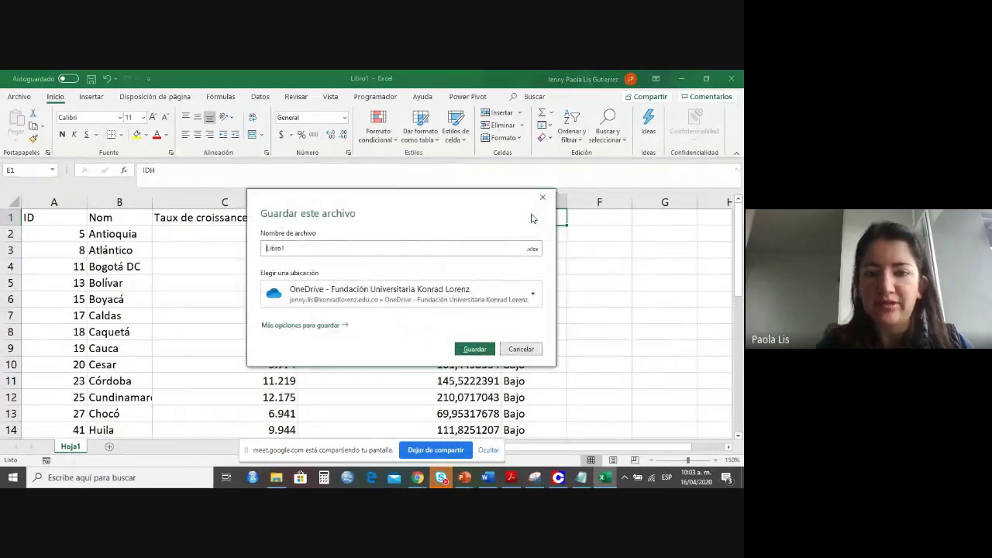
pyautogui.click(532, 349)
pyautogui.hotkey('ctrl', 'shift', 'Left')
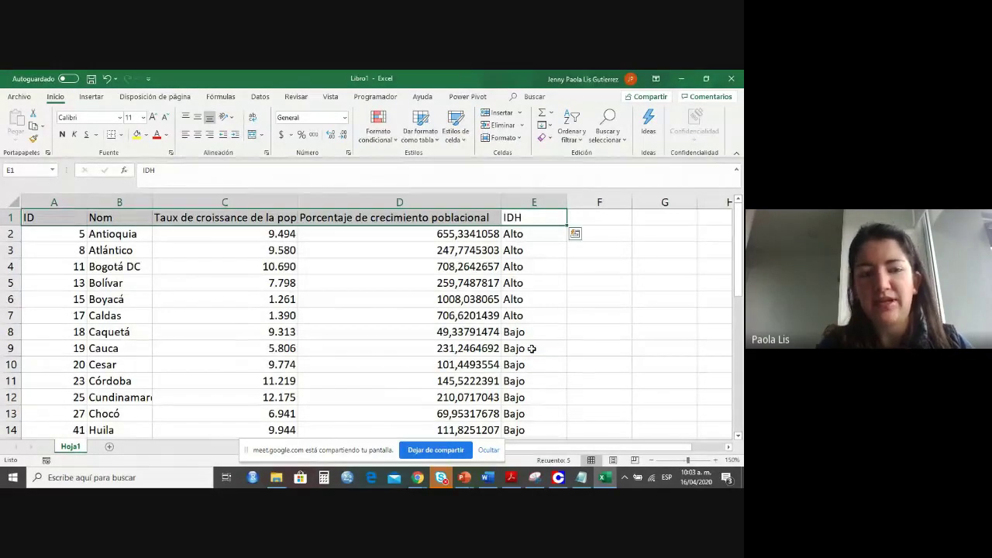
pyautogui.hotkey('ctrl', 'shift', 'Down')
pyautogui.hotkey('ctrl', 'c')
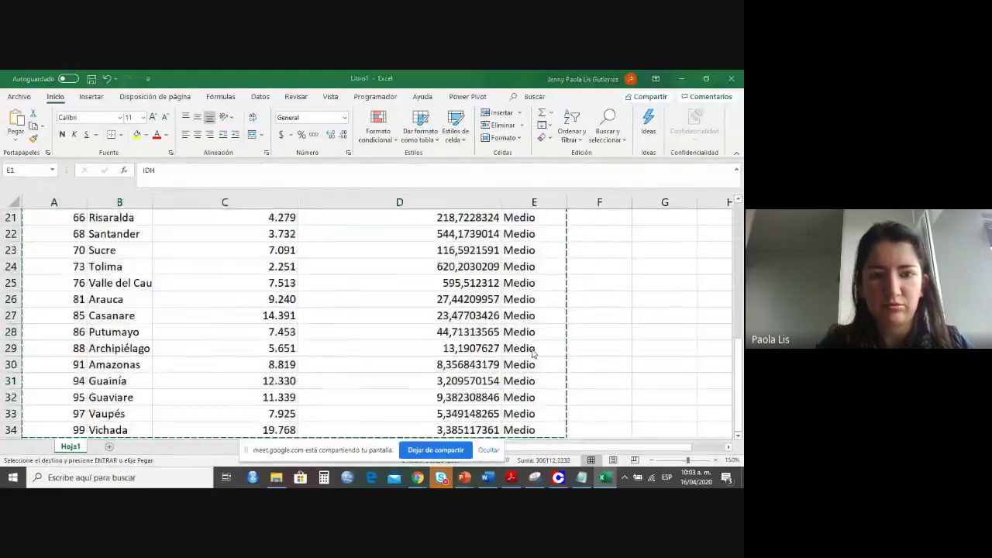
pyautogui.hotkey('alt', 'Tab')
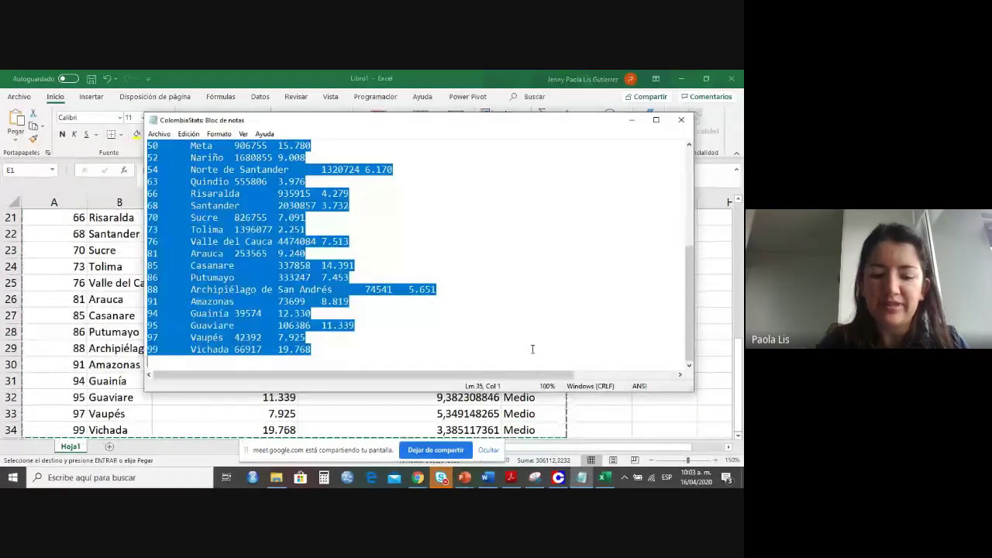
pyautogui.hotkey('ctrl', 'v')
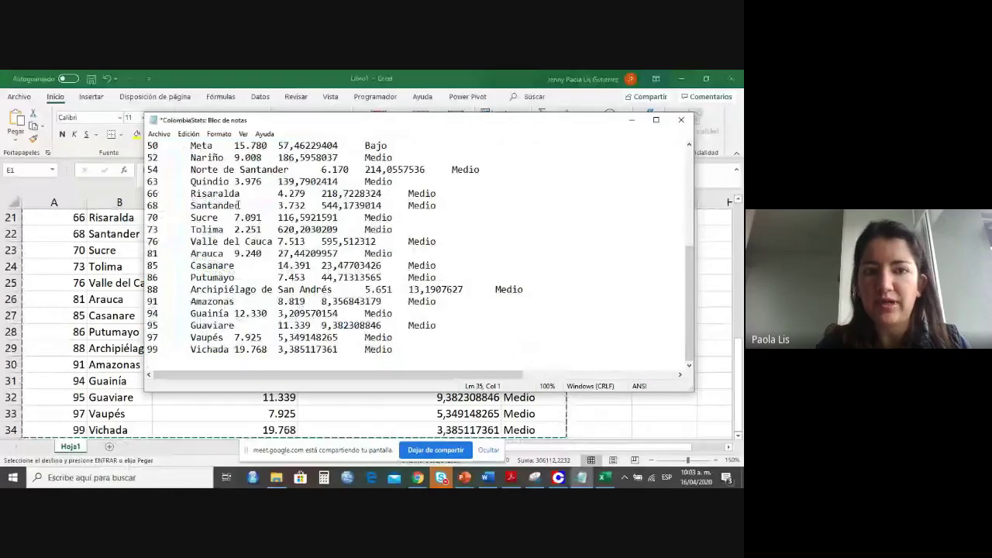
# Save the text file under the new name 16.04.2020ColombiaStats in the Colombie départements folder and close it.
pyautogui.click(159, 134)
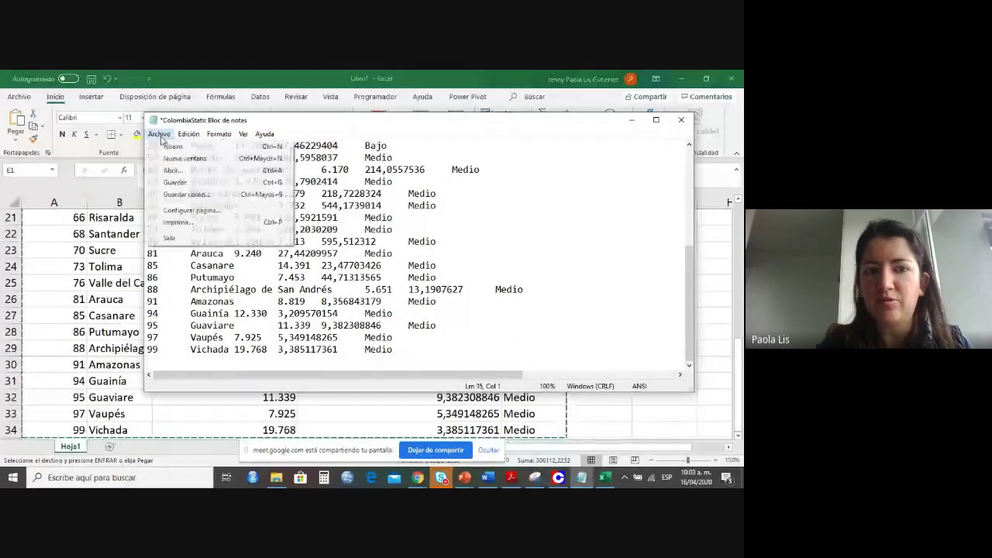
pyautogui.click(186, 195)
pyautogui.press('Home')
pyautogui.write('16')
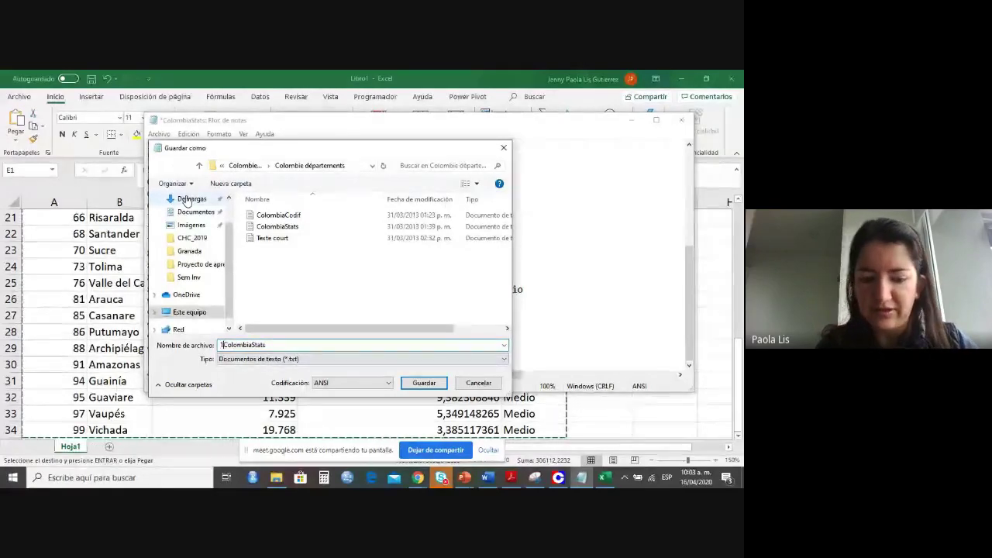
pyautogui.write('.04.2')
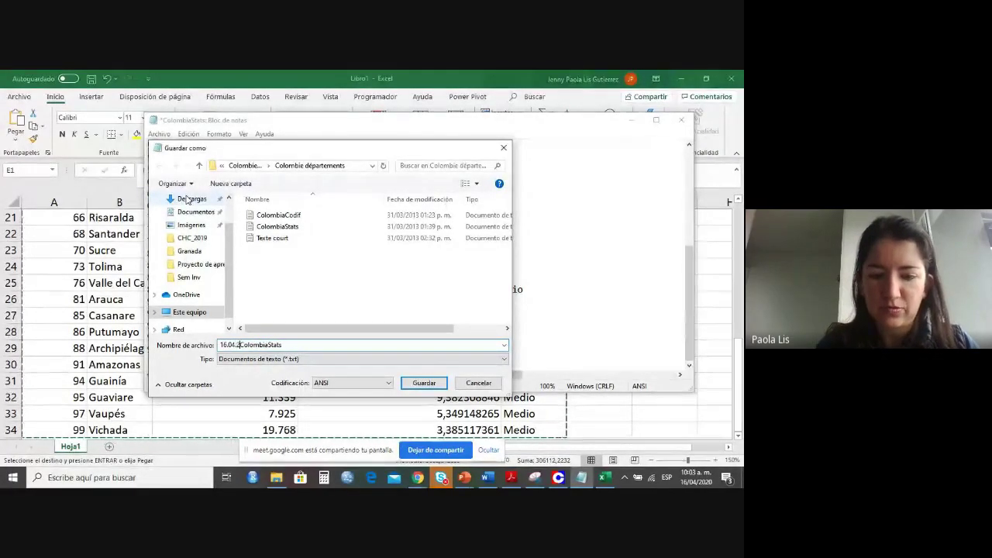
pyautogui.press('Return')
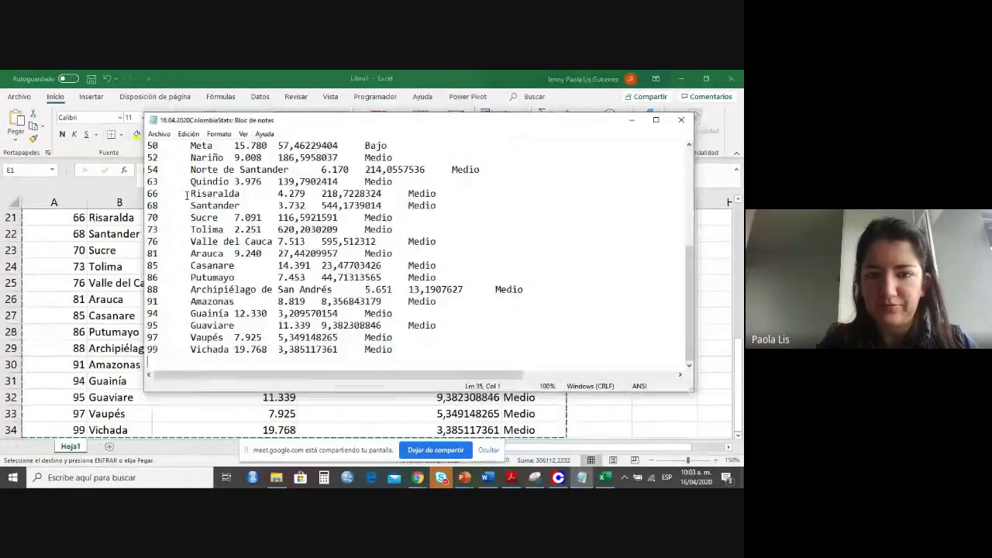
pyautogui.click(680, 119)
# Close the open Philcarto session, relaunch Philcarto from the desktop and accept its licence.
pyautogui.click(586, 482)
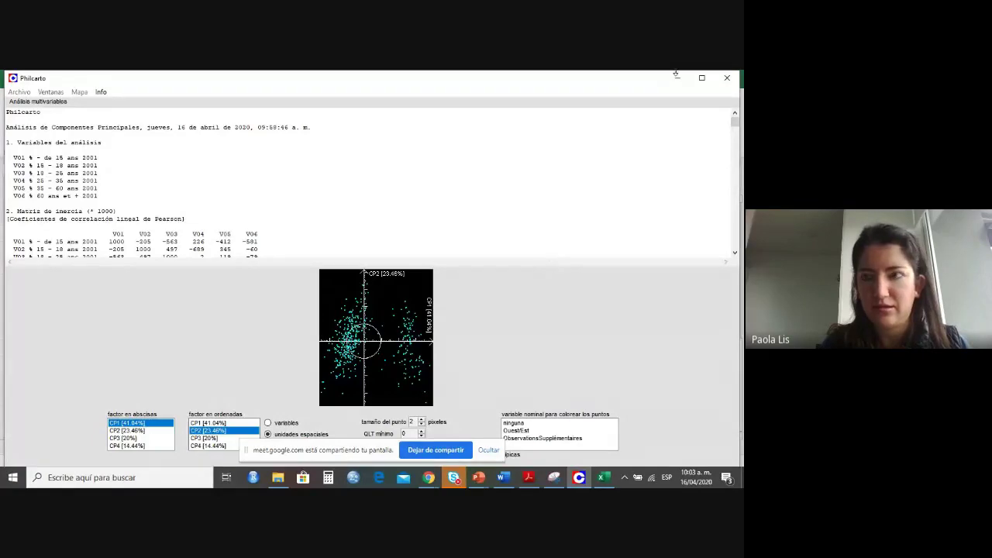
pyautogui.click(727, 78)
pyautogui.click(450, 315)
pyautogui.press('super+d')
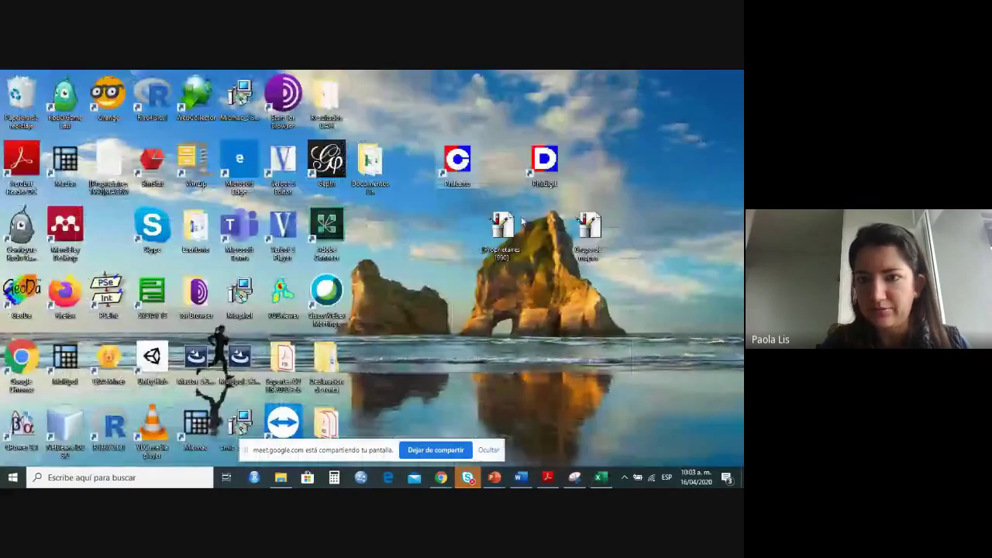
pyautogui.doubleClick(469, 174)
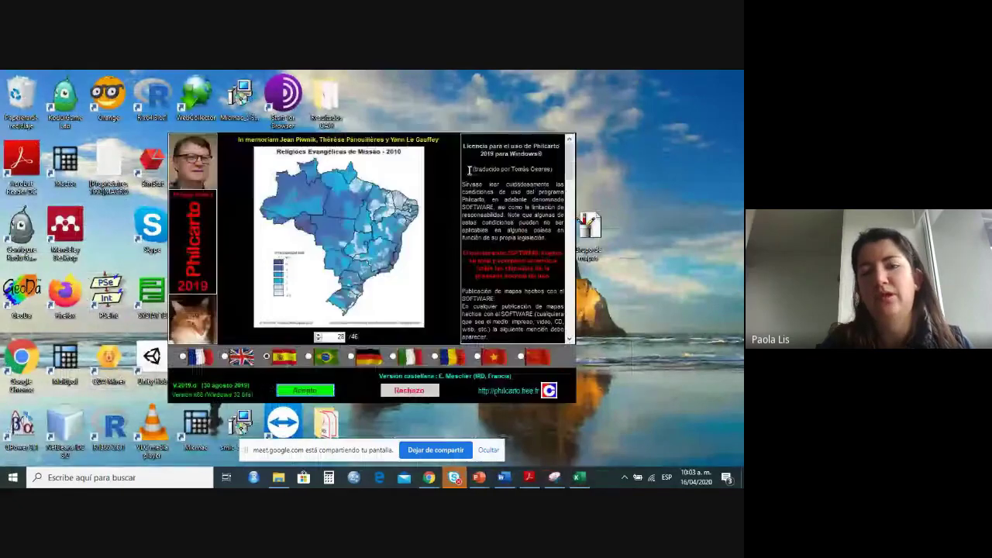
pyautogui.click(302, 392)
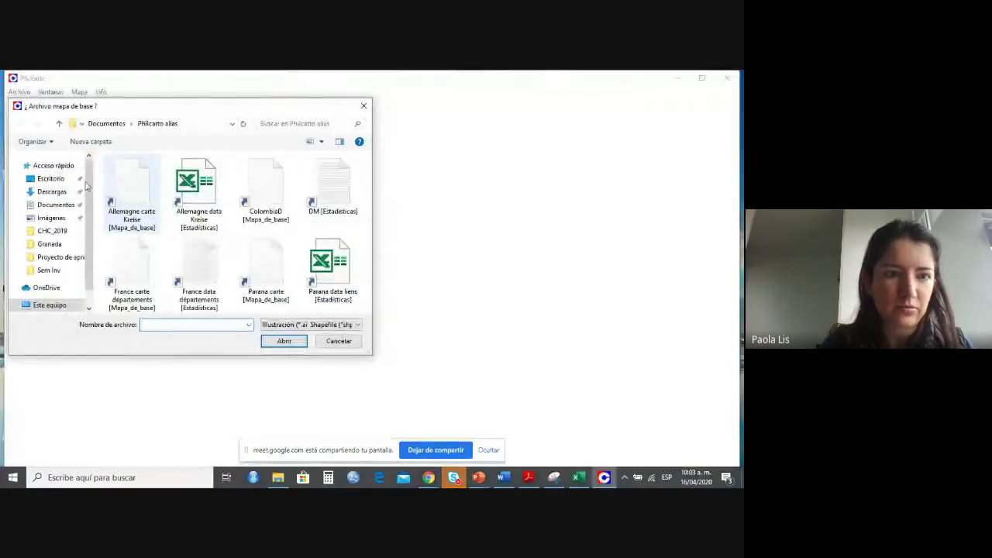
# Try to load 16.04.2020ColombiaStats from the Colombie départements folder in Downloads as the base map.
pyautogui.click(52, 191)
pyautogui.doubleClick(146, 210)
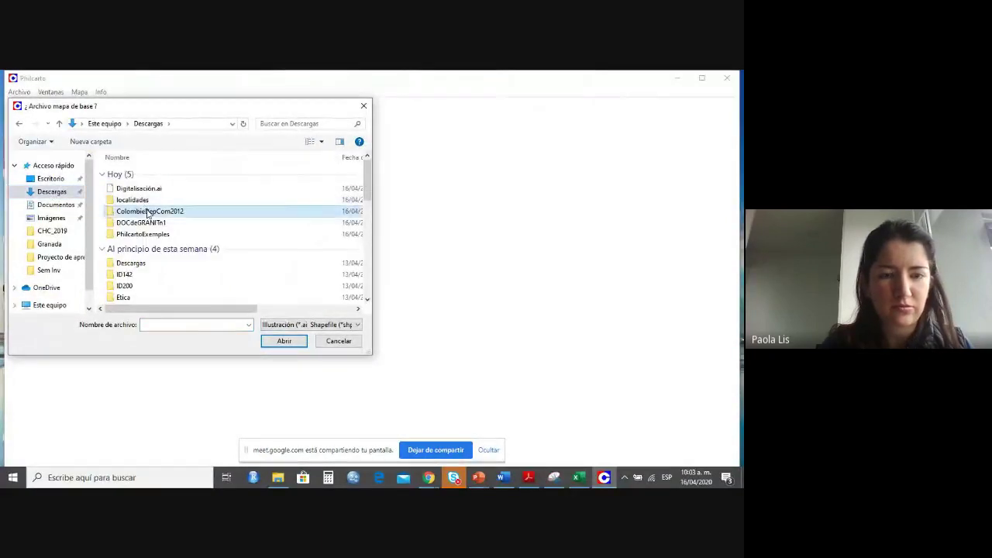
pyautogui.doubleClick(149, 174)
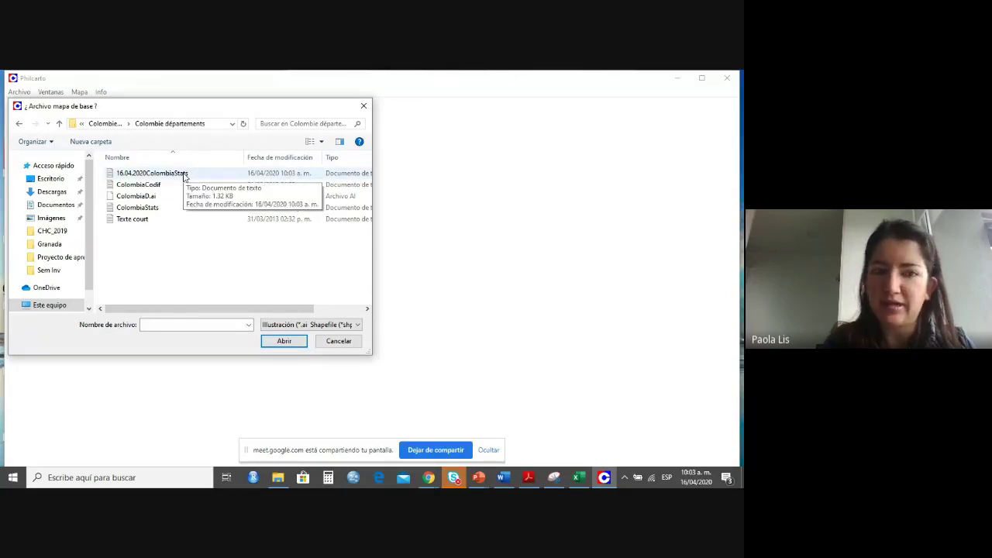
pyautogui.doubleClick(185, 177)
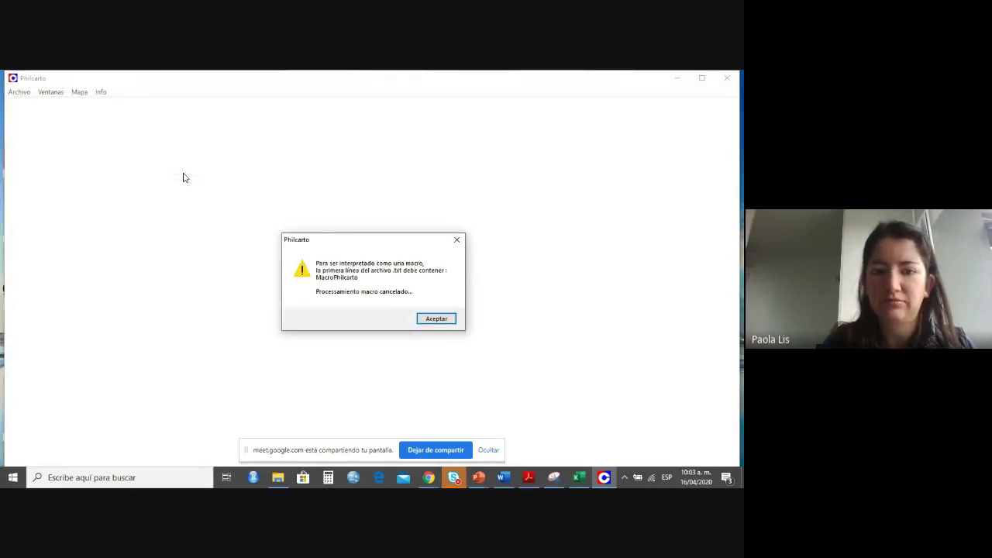
pyautogui.click(458, 241)
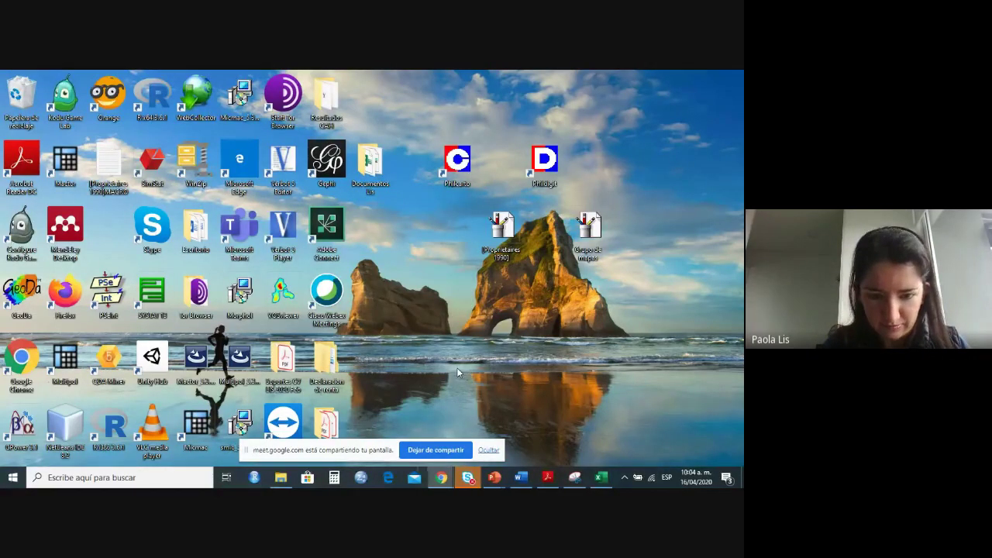
# Open the 16.04.2020ColombiaStats text file from the Colombie départements folder and inspect its header row, selecting the word Taux.
pyautogui.click(281, 478)
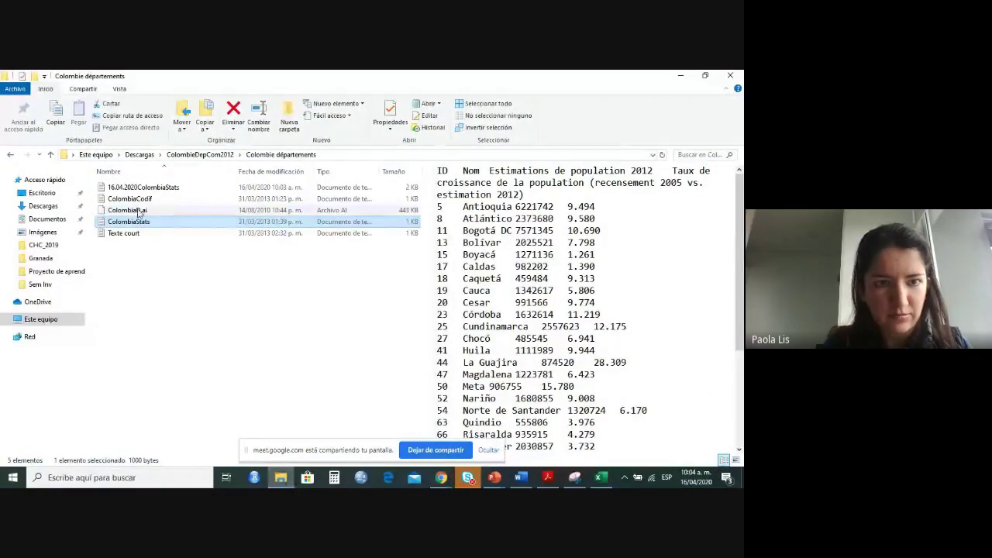
pyautogui.click(151, 188)
pyautogui.doubleClick(152, 189)
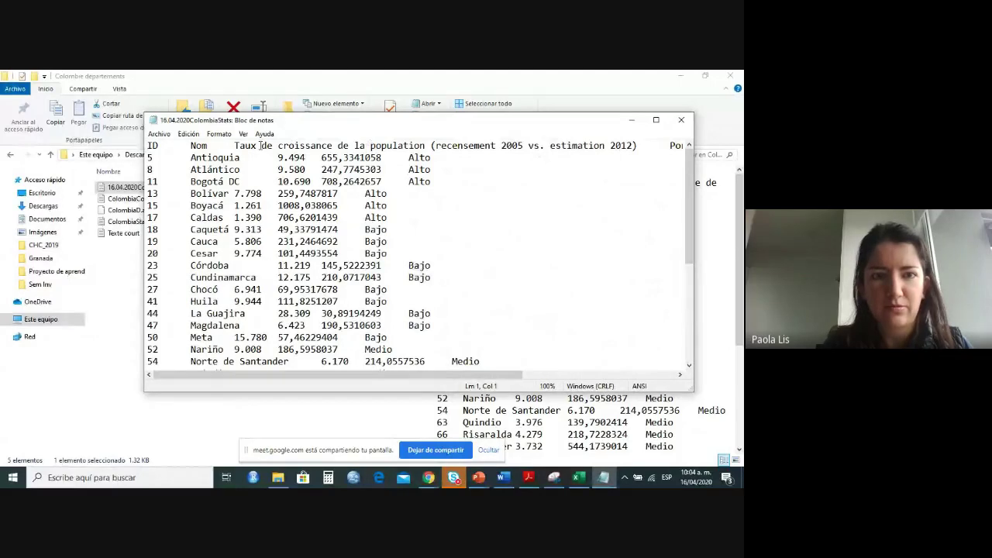
pyautogui.click(259, 145)
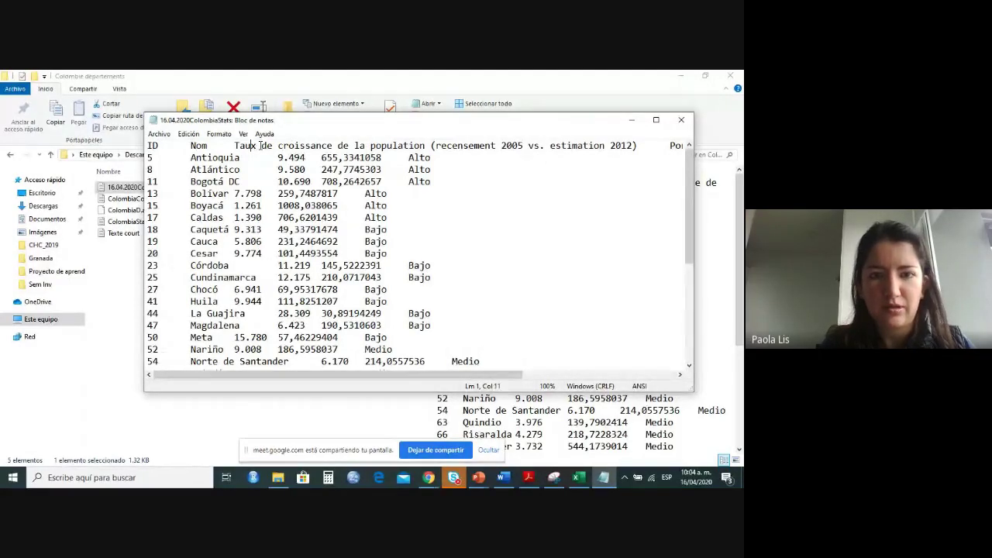
pyautogui.hotkey('shift', 'Right')
pyautogui.hotkey('shift', 'Right')
pyautogui.hotkey('shift', 'Right')
pyautogui.hotkey('shift', 'Right')
pyautogui.hotkey('shift', 'Right')
pyautogui.hotkey('shift', 'Right')
pyautogui.hotkey('shift', 'Right')
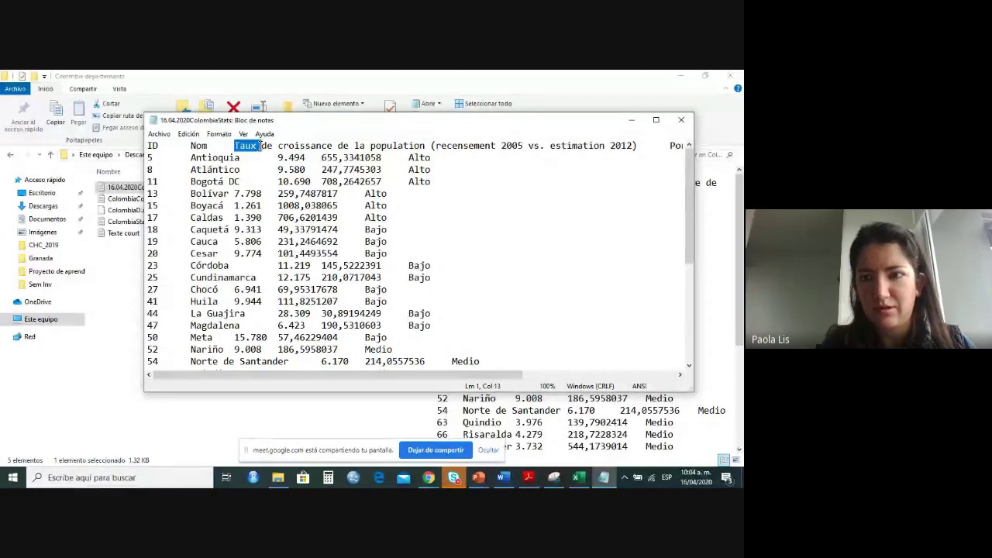
# Switch back to the Libro1 workbook in Excel.
pyautogui.hotkey('alt', 'Tab')
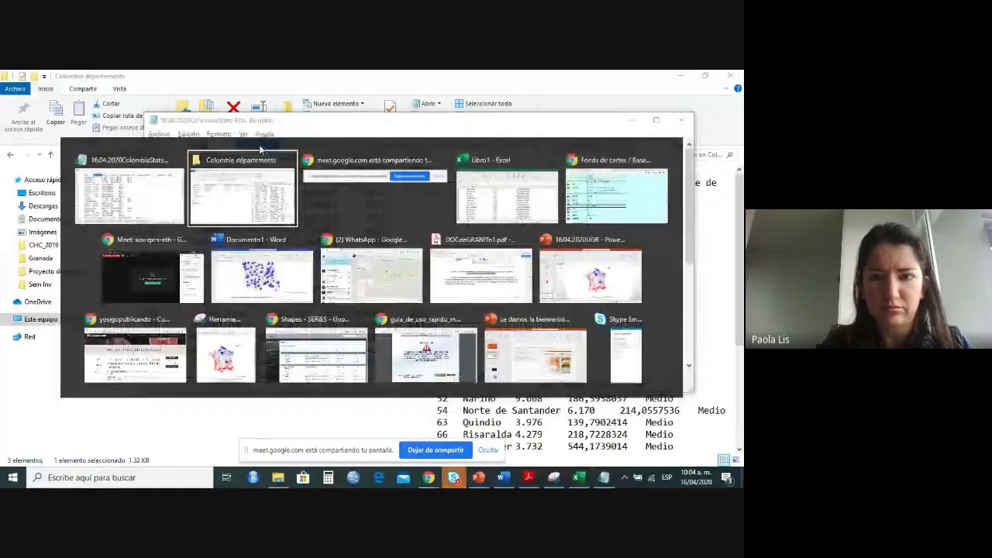
pyautogui.hotkey('alt', 'Tab')
pyautogui.hotkey('alt', 'Tab')
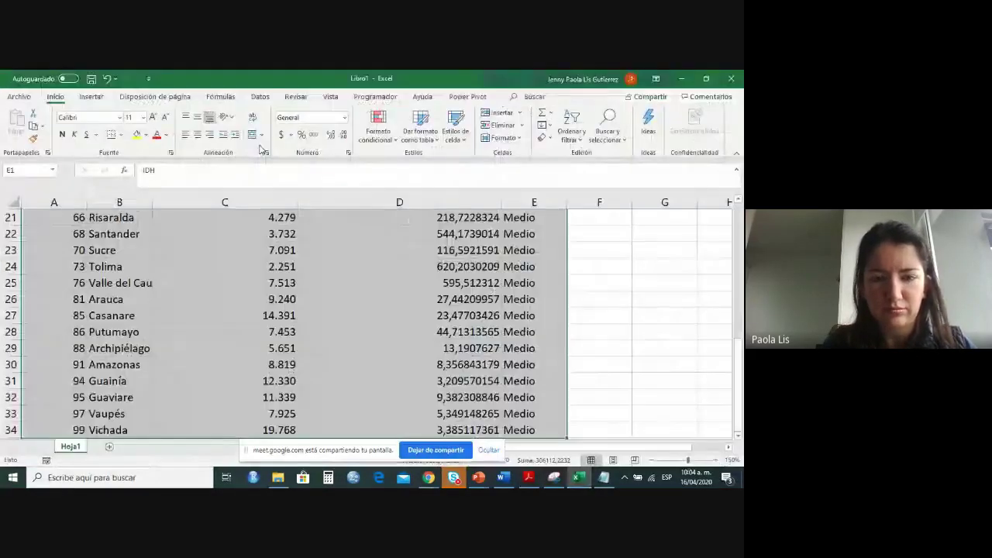
# Shorten the headers of columns C and D in the department table to Taux and P.
pyautogui.press('Left')
pyautogui.press('Left')
pyautogui.press('Left')
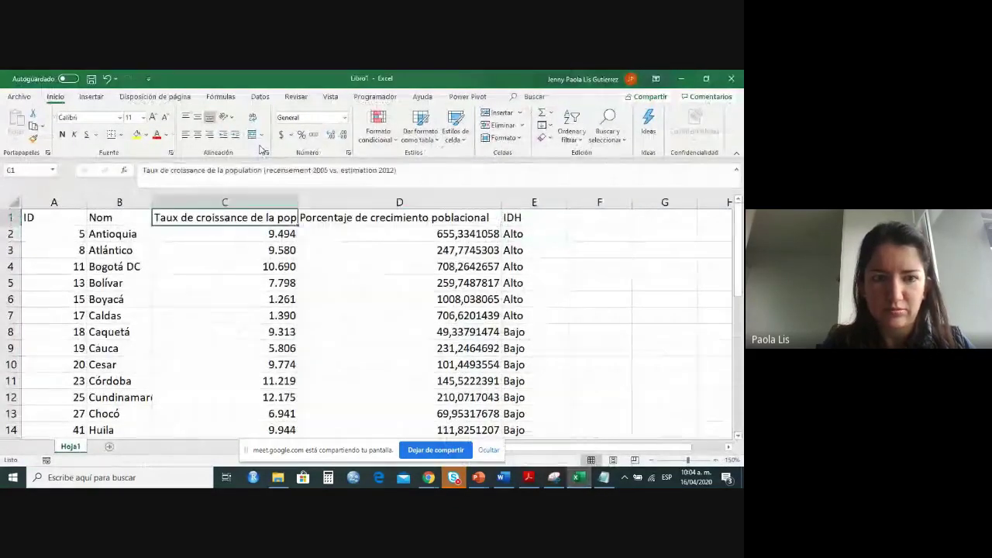
pyautogui.press('Right')
pyautogui.write('T')
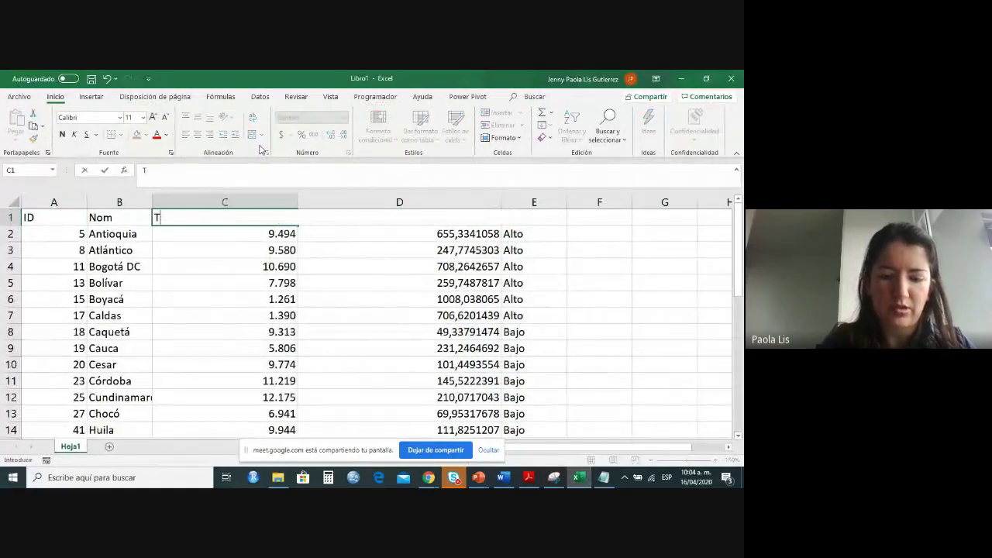
pyautogui.press('Right')
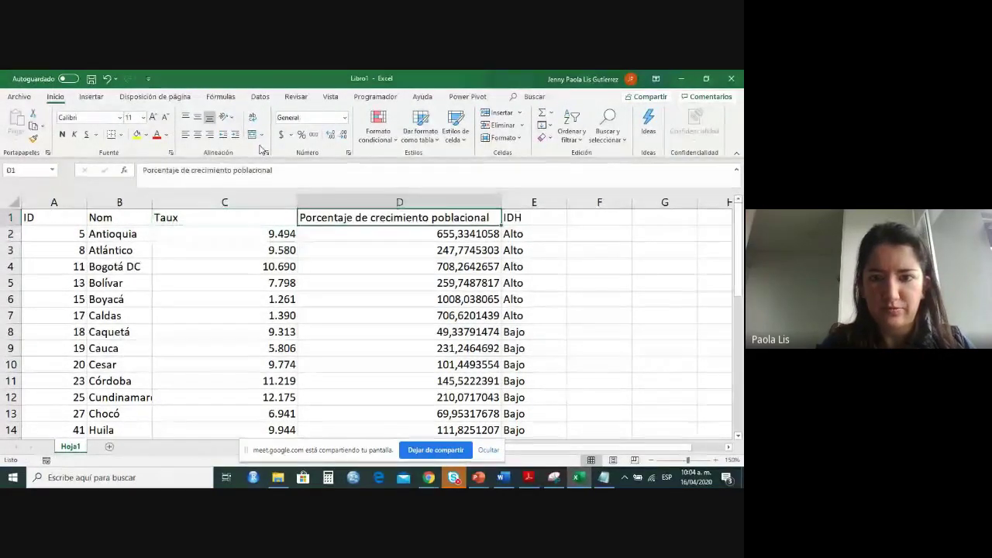
pyautogui.write('P')
pyautogui.press('Right')
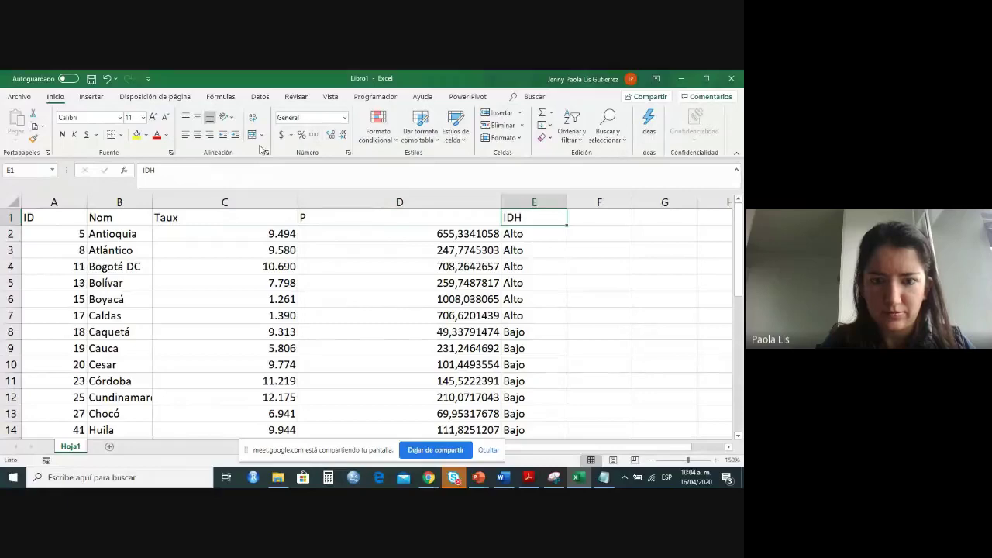
# Copy the whole department table and replace the entire contents of the 16.04.2020ColombiaStats text file with it.
pyautogui.press('Left')
pyautogui.press('Left')
pyautogui.press('Left')
pyautogui.press('Left')
pyautogui.hotkey('ctrl', 'shift', 'Right')
pyautogui.hotkey('ctrl', 'shift', 'Down')
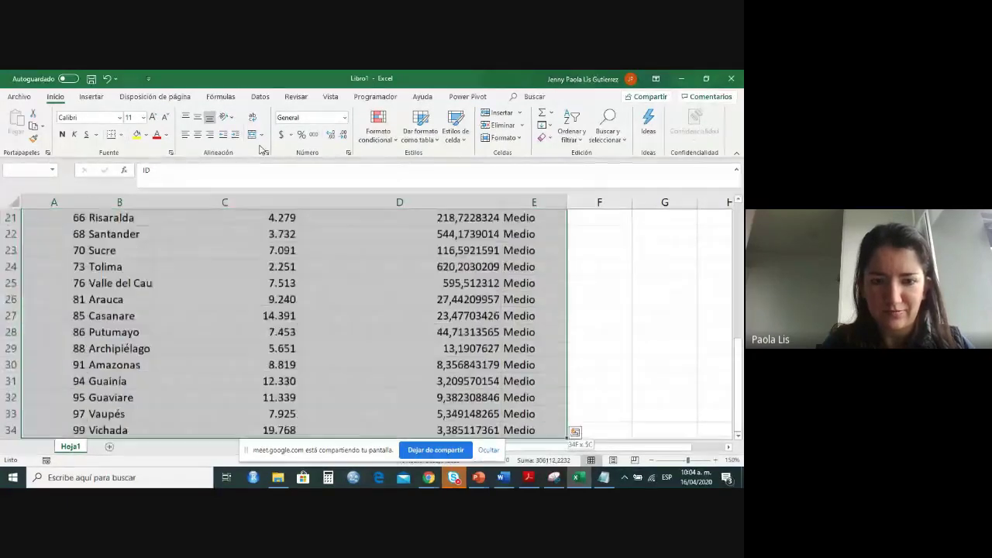
pyautogui.hotkey('ctrl', 'c')
pyautogui.hotkey('alt', 'Tab')
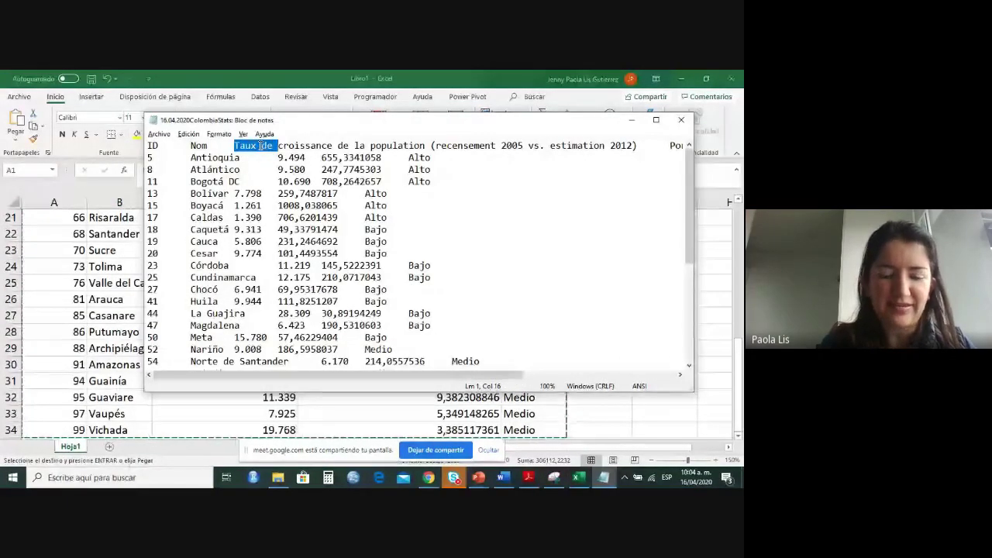
pyautogui.hotkey('ctrl', 'a')
pyautogui.hotkey('ctrl', 'v')
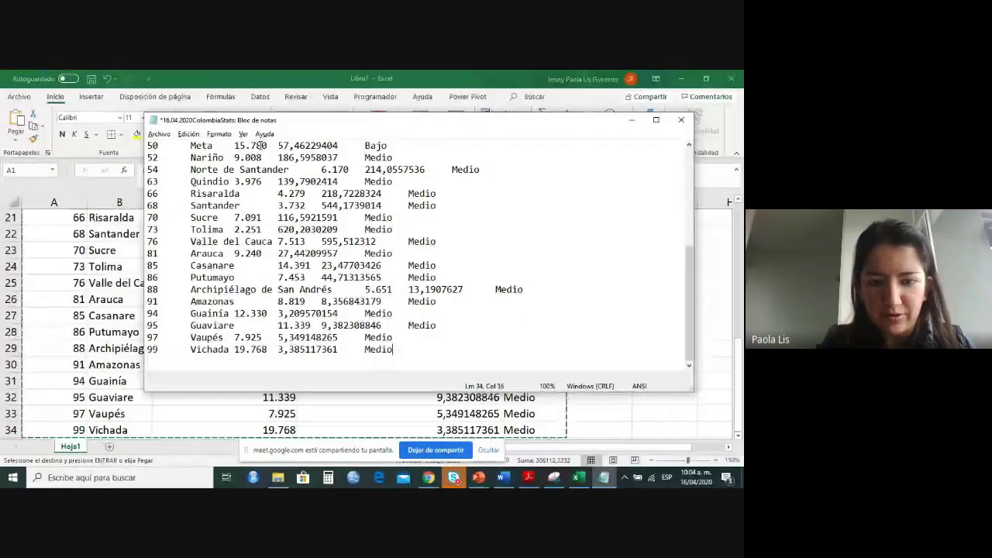
# Remove every period from the text table by replacing all of them with nothing.
pyautogui.press('Up')
pyautogui.hotkey('ctrl', 'Left')
pyautogui.hotkey('ctrl', 'Left')
pyautogui.hotkey('ctrl', 'Left')
pyautogui.hotkey('ctrl', 'Left')
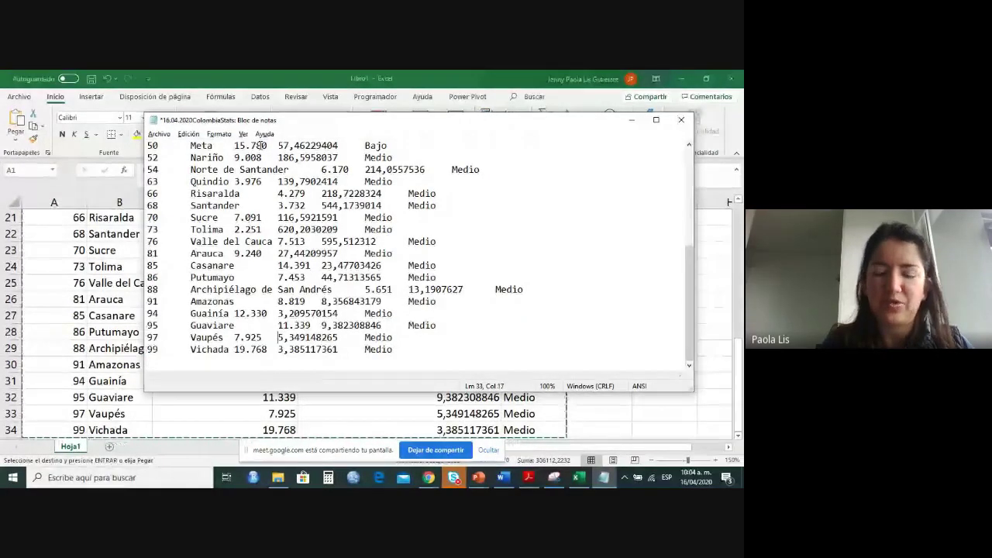
pyautogui.click(158, 134)
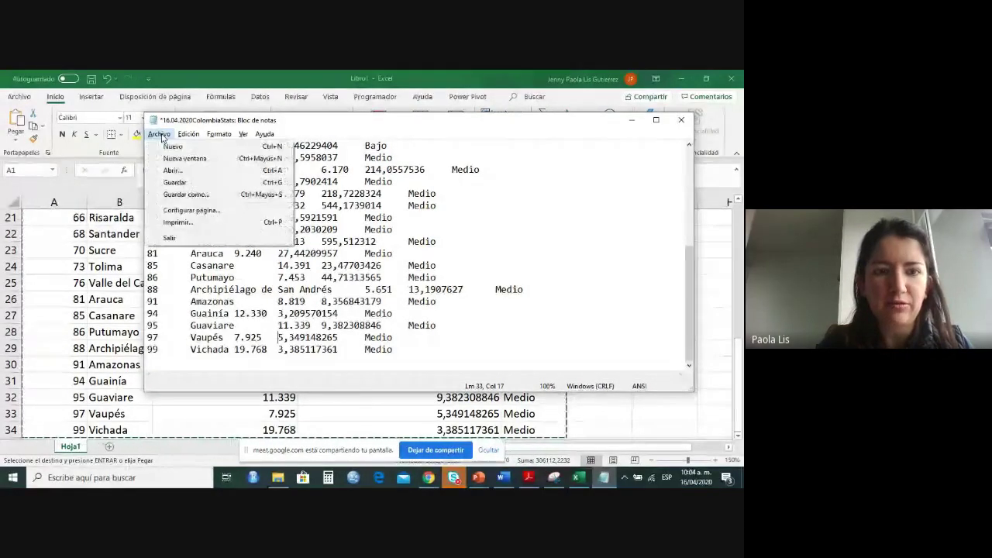
pyautogui.moveTo(180, 137)
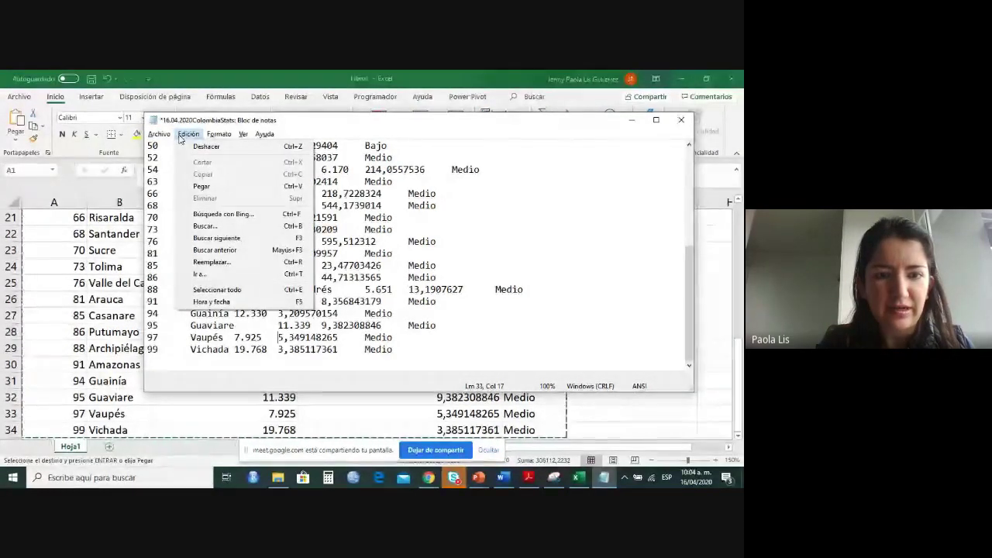
pyautogui.click(212, 262)
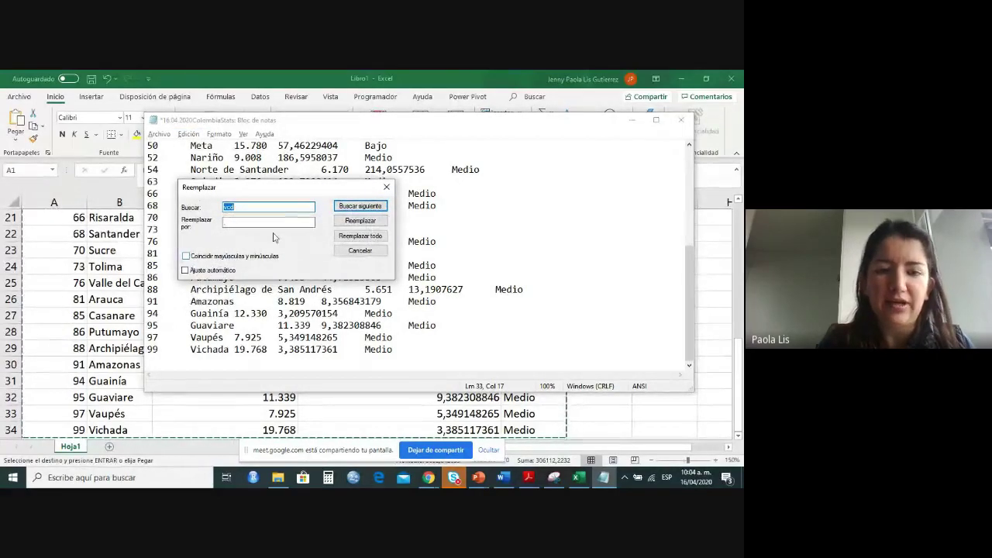
pyautogui.press('BackSpace')
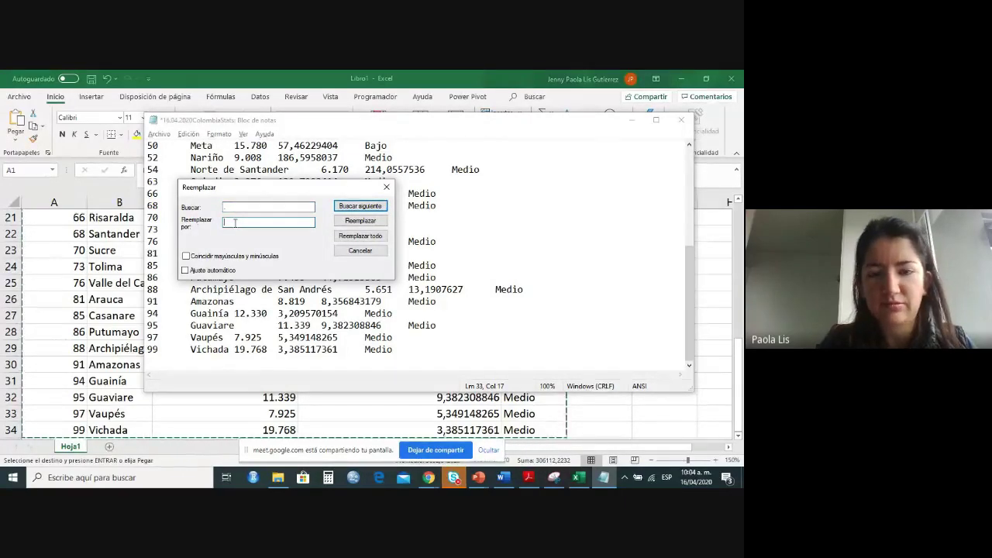
pyautogui.click(349, 237)
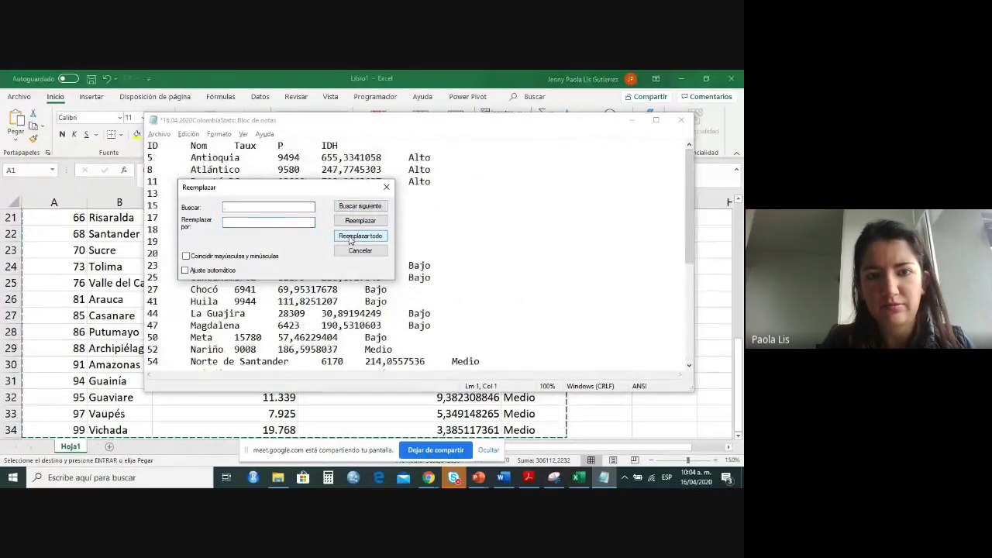
# Replace every comma in the text table with a period, then save and close the text file.
pyautogui.click(241, 208)
pyautogui.write(',')
pyautogui.click(237, 222)
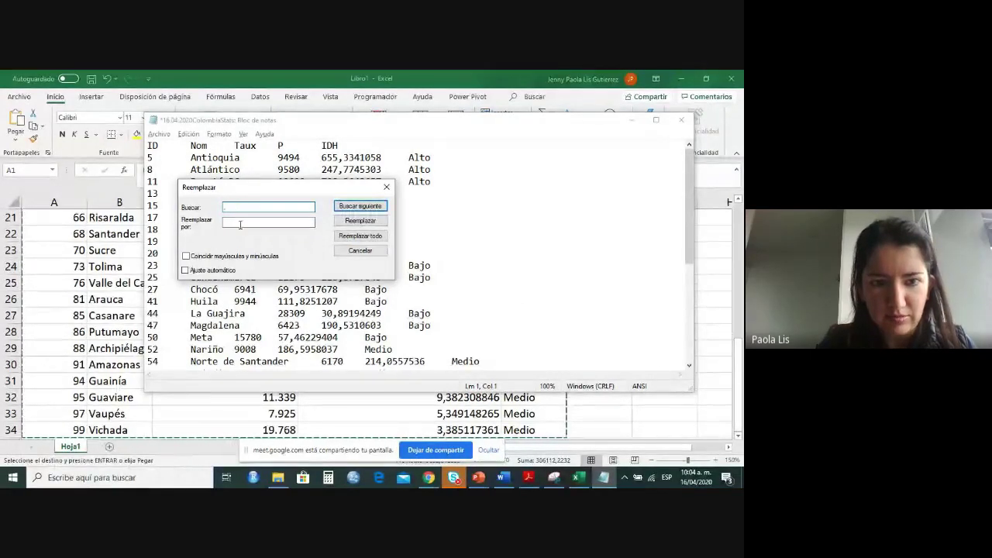
pyautogui.click(360, 236)
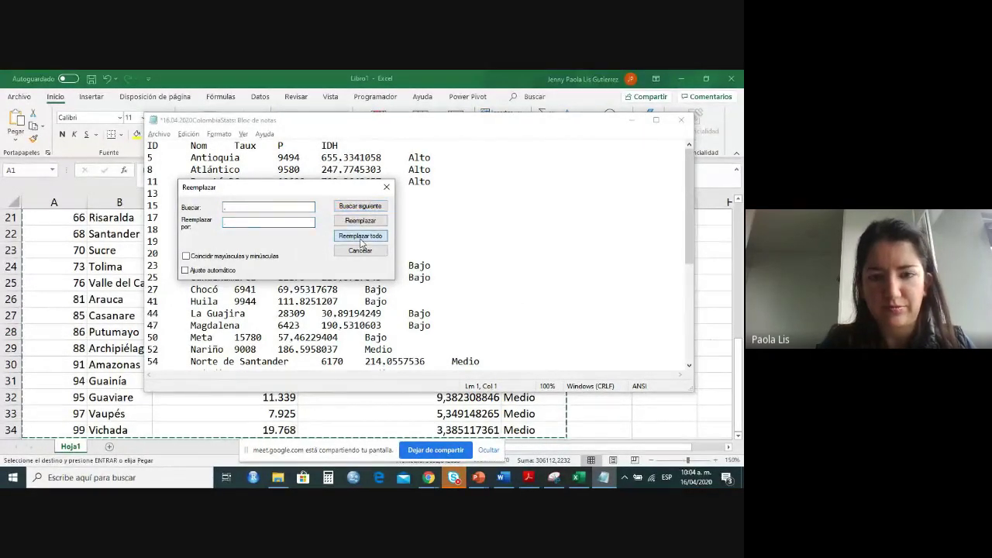
pyautogui.click(386, 187)
pyautogui.hotkey('ctrl', 's')
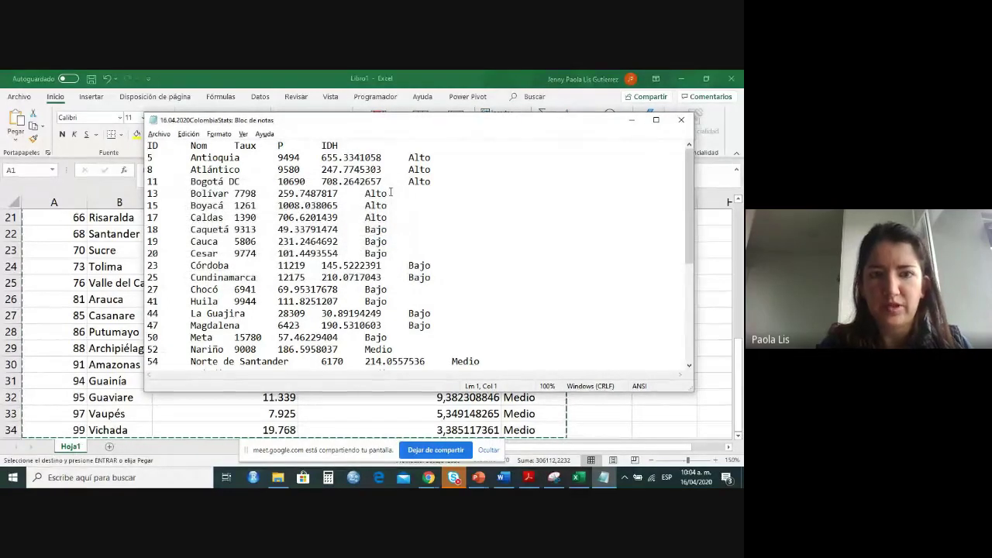
pyautogui.click(683, 120)
# Launch Philcarto from the desktop and accept its licence.
pyautogui.hotkey('alt', 'Tab')
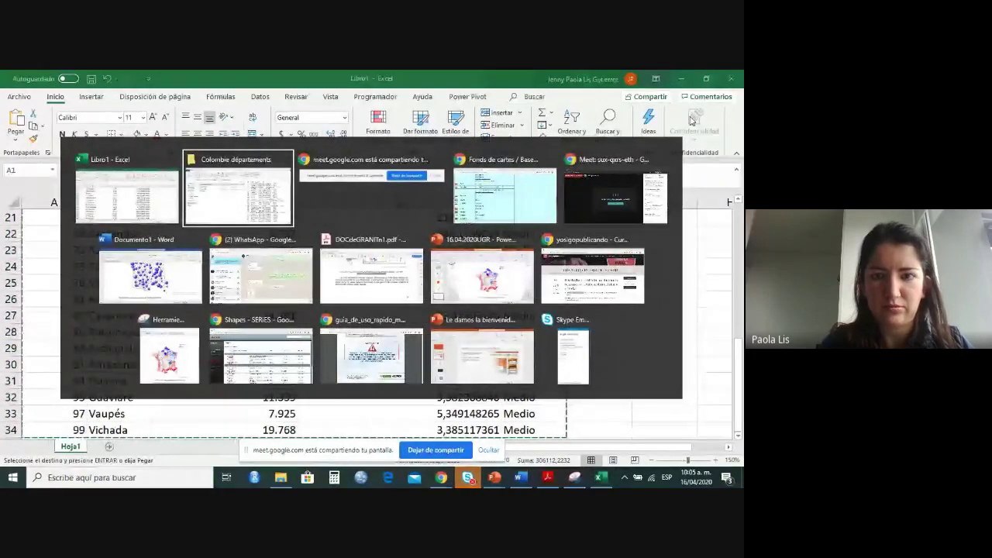
pyautogui.hotkey('alt', 'Tab')
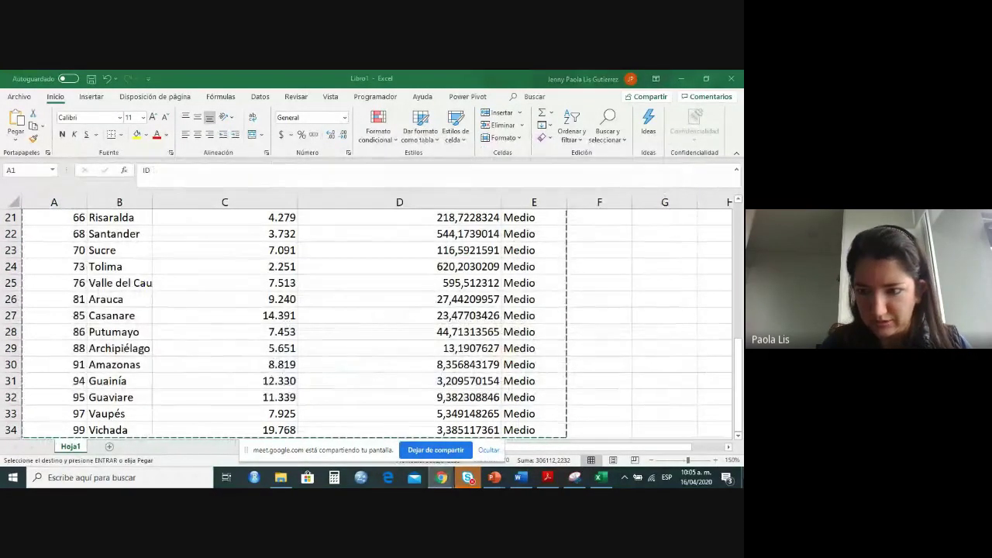
pyautogui.press('super+d')
pyautogui.doubleClick(462, 160)
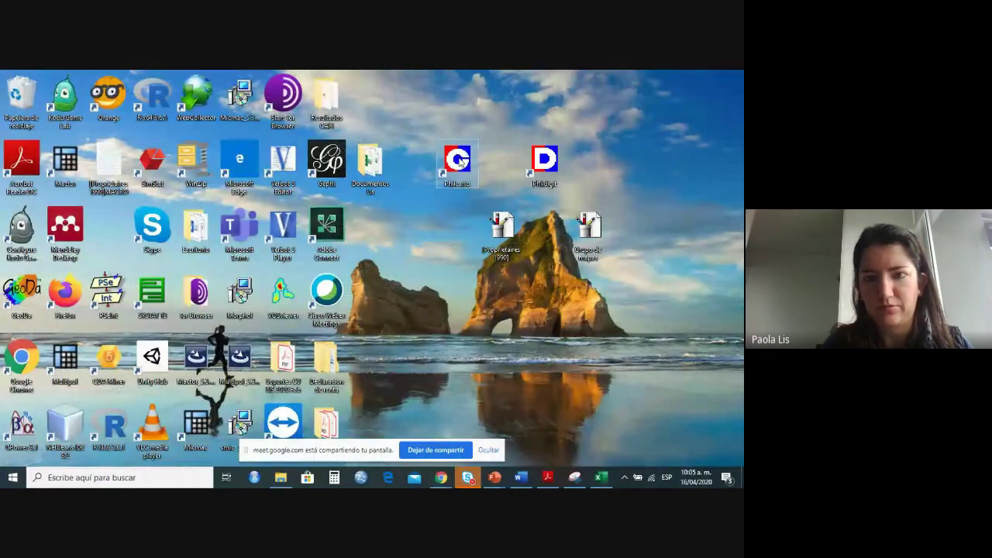
pyautogui.click(306, 395)
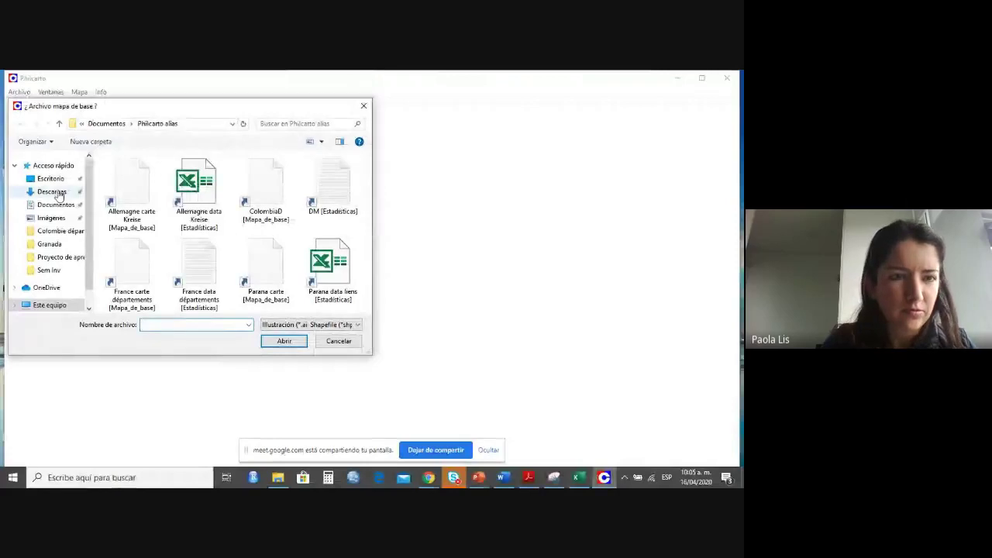
# Try to load the edited 16.04.2020ColombiaStats from the Colombie départements folder under ColombieDepCom2012 in Downloads as the base map.
pyautogui.click(60, 193)
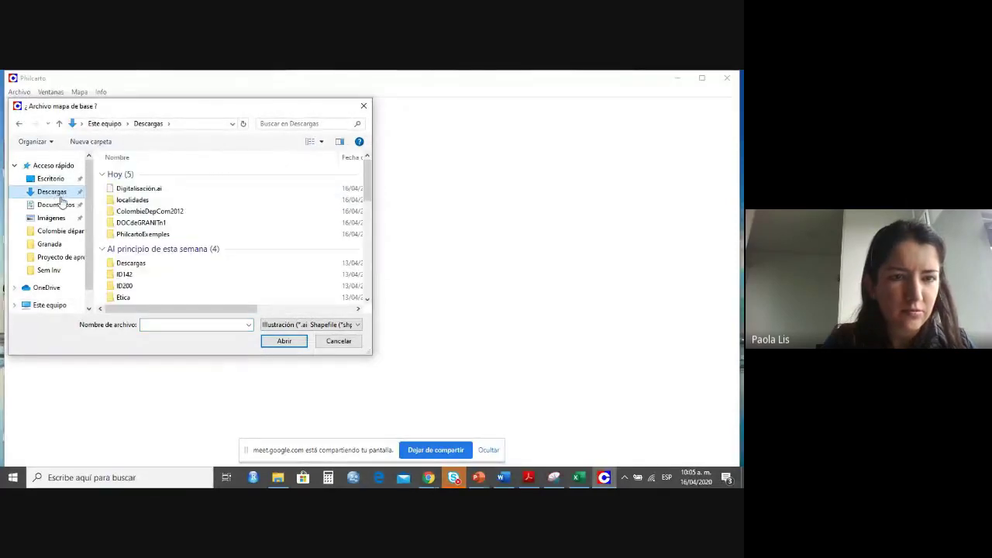
pyautogui.doubleClick(139, 212)
pyautogui.click(146, 177)
pyautogui.doubleClick(145, 176)
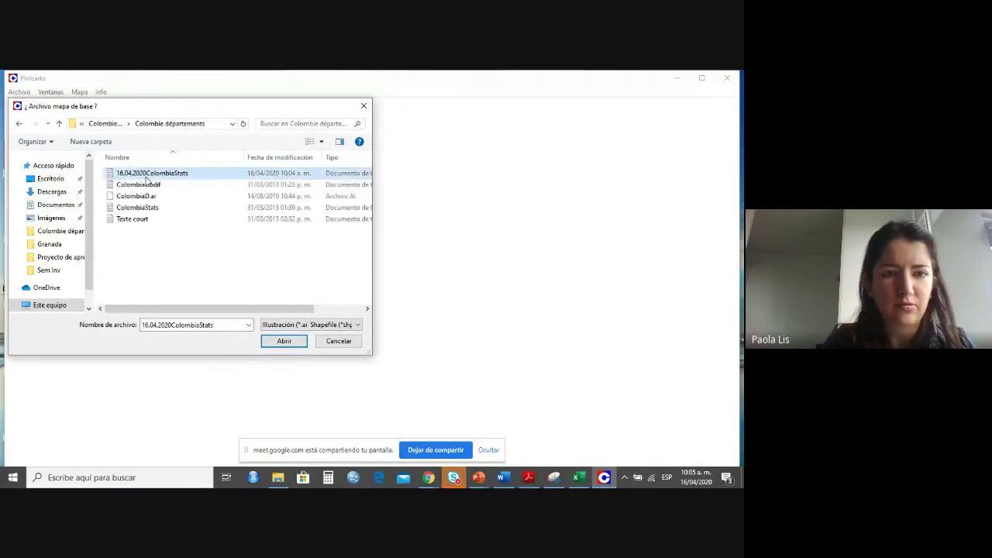
pyautogui.doubleClick(147, 177)
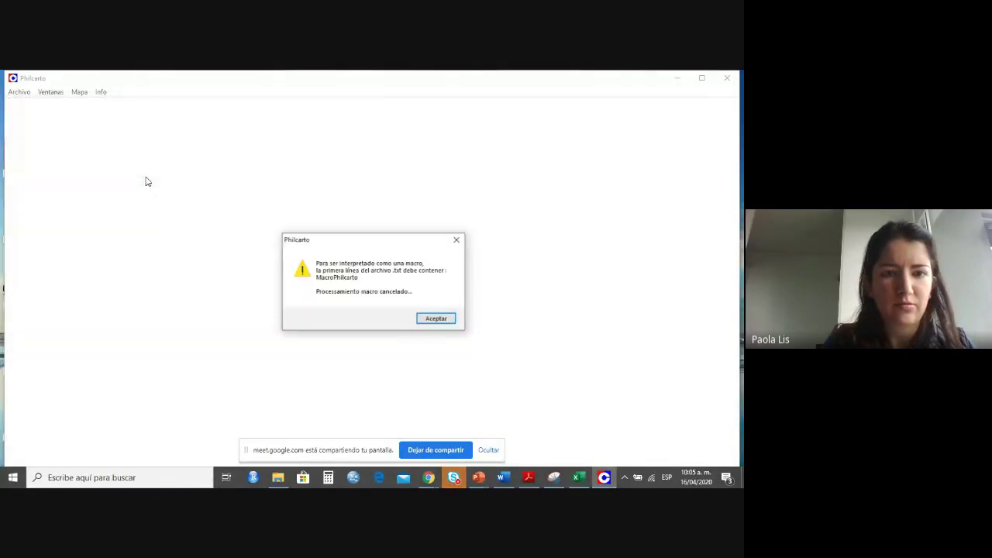
pyautogui.click(442, 322)
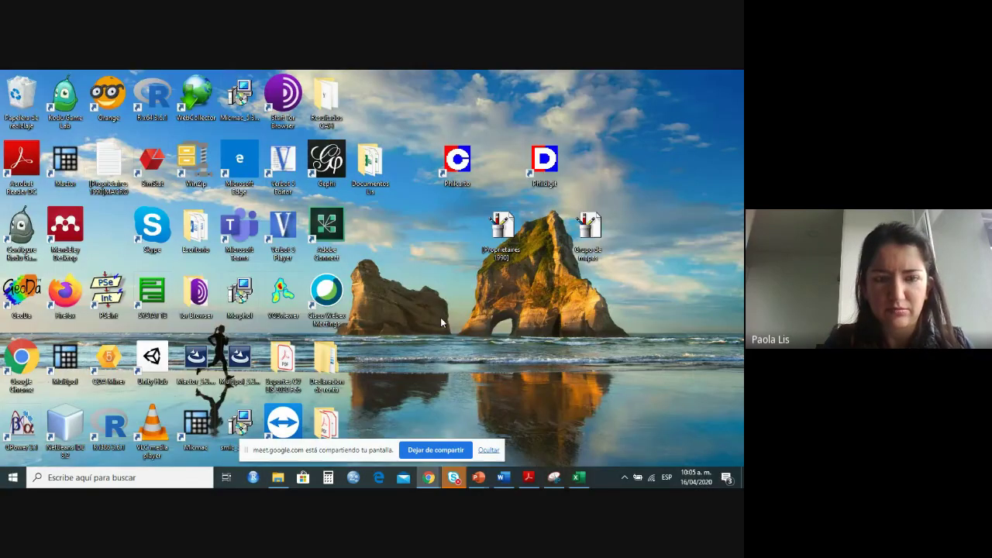
# Switch to Excel and save the workbook as Libro1 in Excel workbook format in the Colombie départements folder.
pyautogui.click(600, 477)
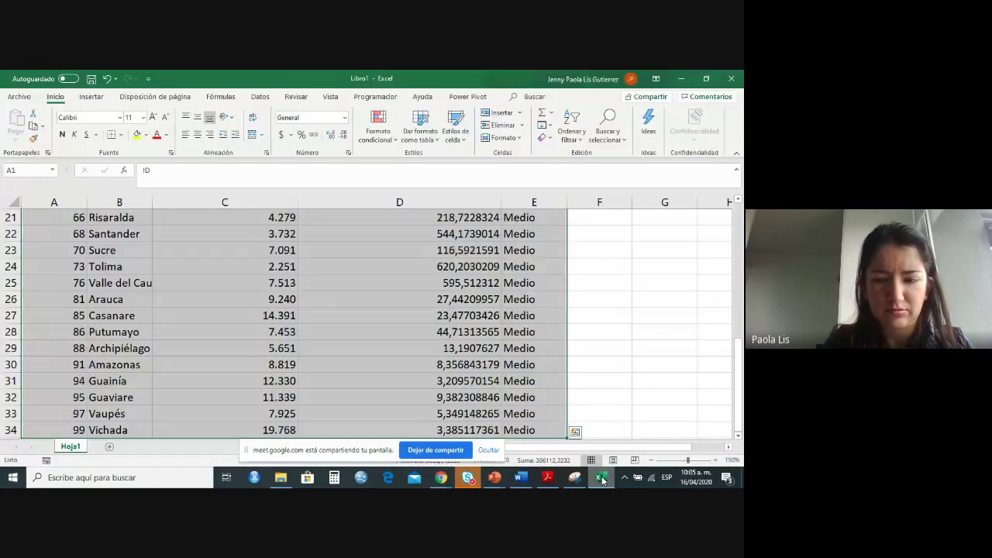
pyautogui.click(440, 478)
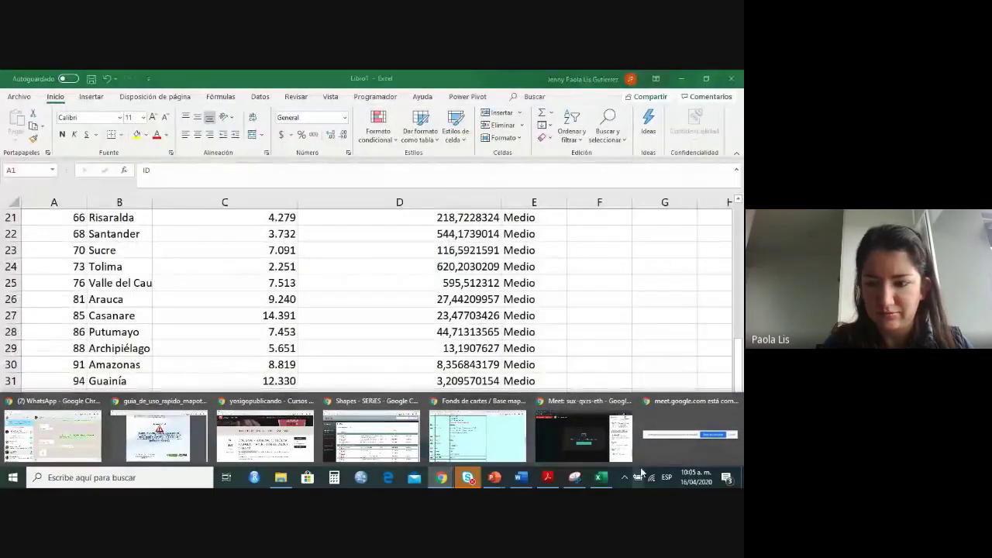
pyautogui.scroll(7, 137, 248)
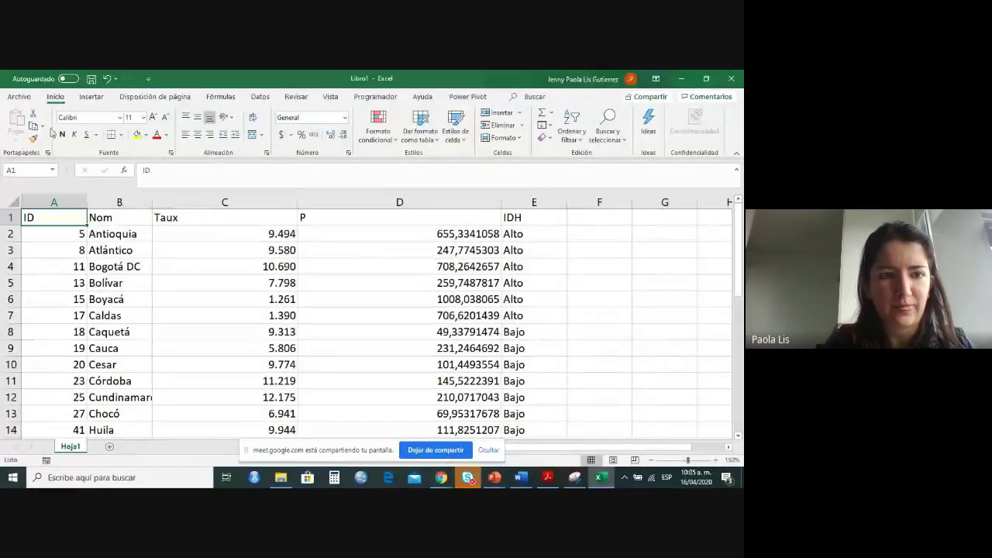
pyautogui.click(113, 266)
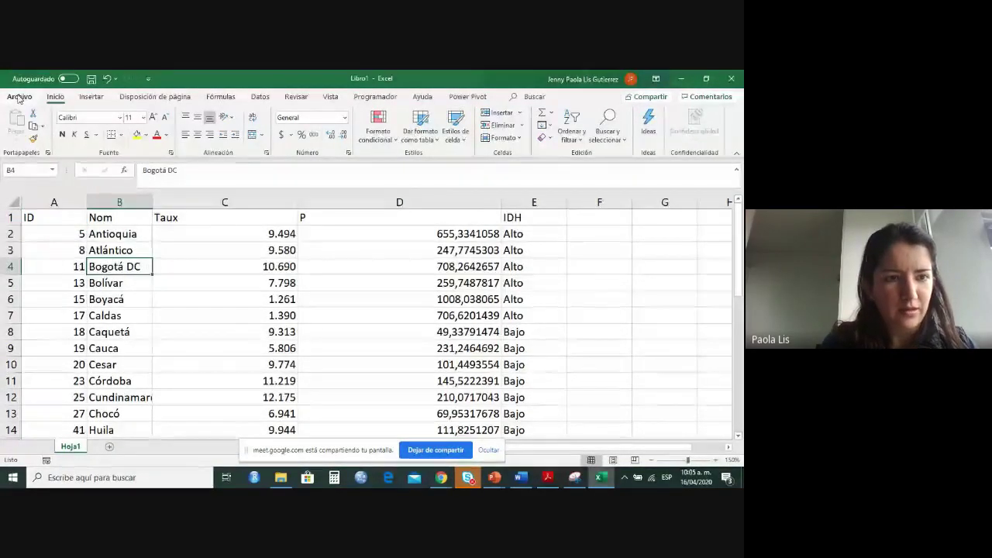
pyautogui.click(20, 97)
pyautogui.click(70, 243)
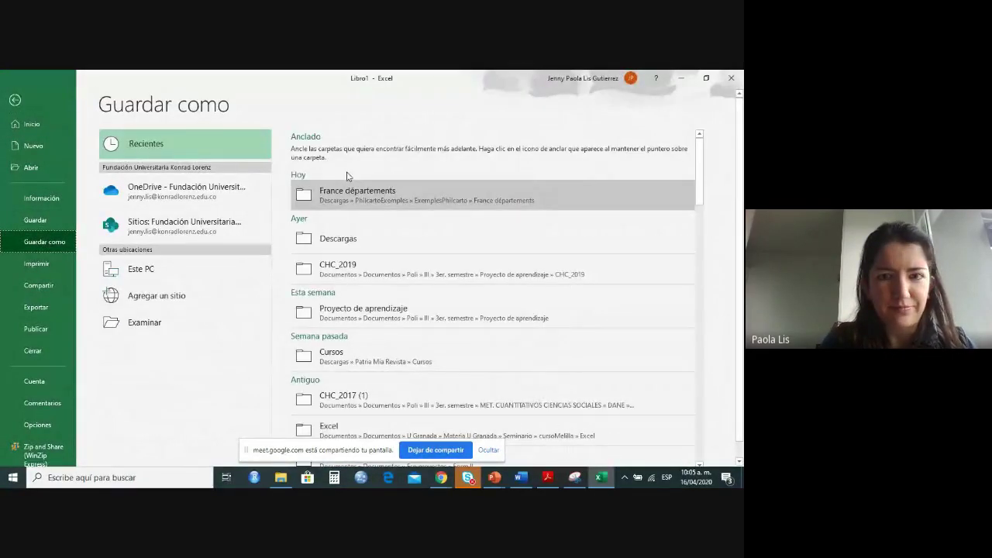
pyautogui.click(390, 191)
pyautogui.click(326, 152)
pyautogui.press('BackSpace')
pyautogui.click(145, 322)
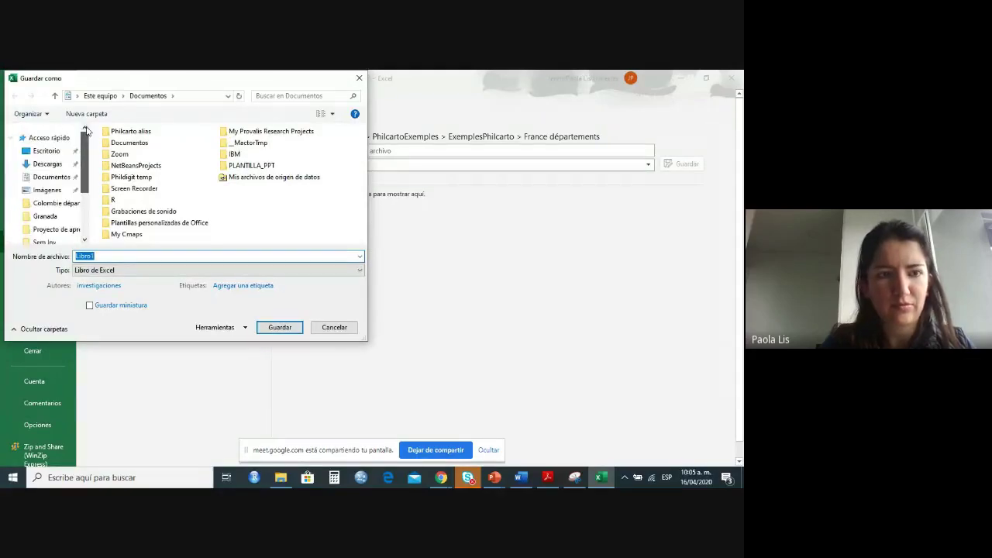
pyautogui.click(53, 203)
pyautogui.click(102, 255)
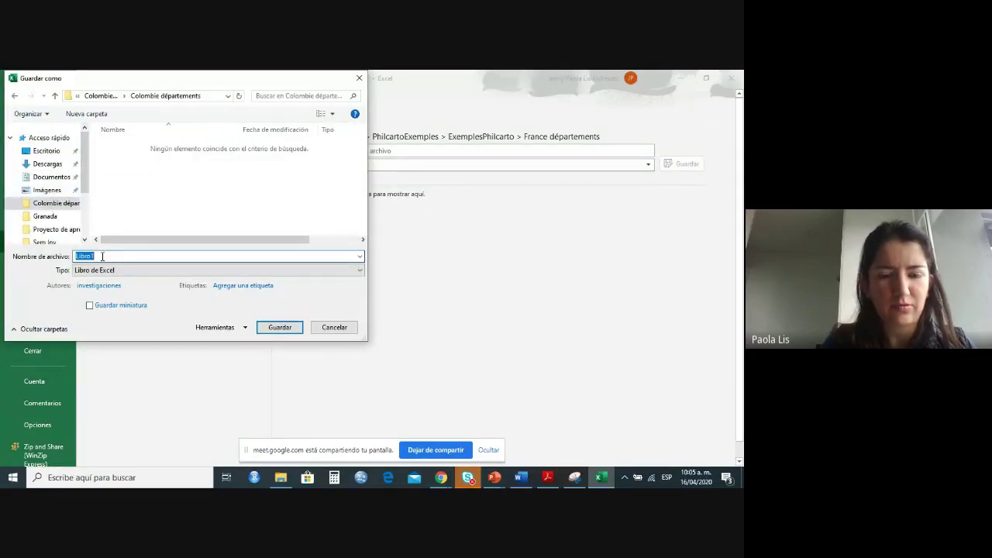
pyautogui.press('Return')
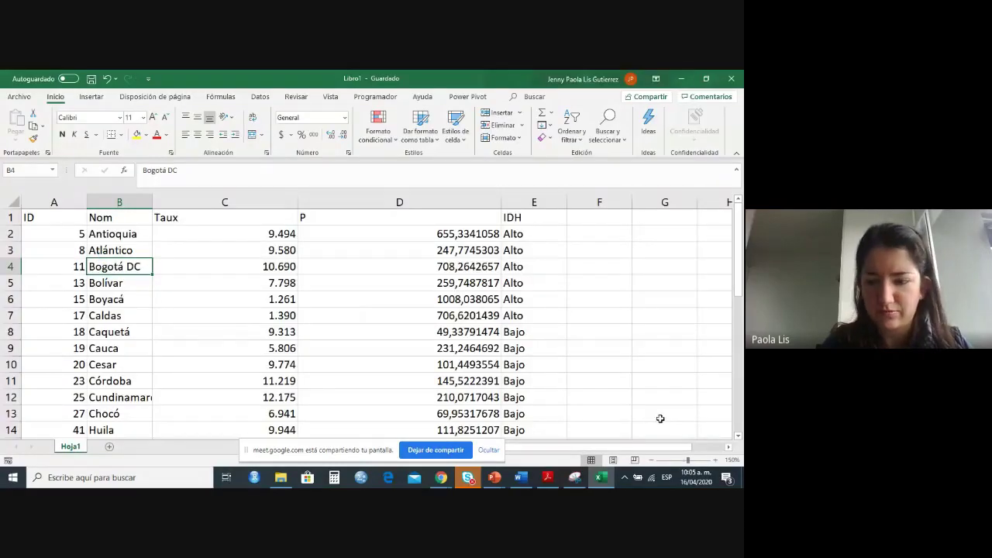
# Start Philcarto from the desktop again and switch to the Colombie départements folder in File Explorer.
pyautogui.click(742, 477)
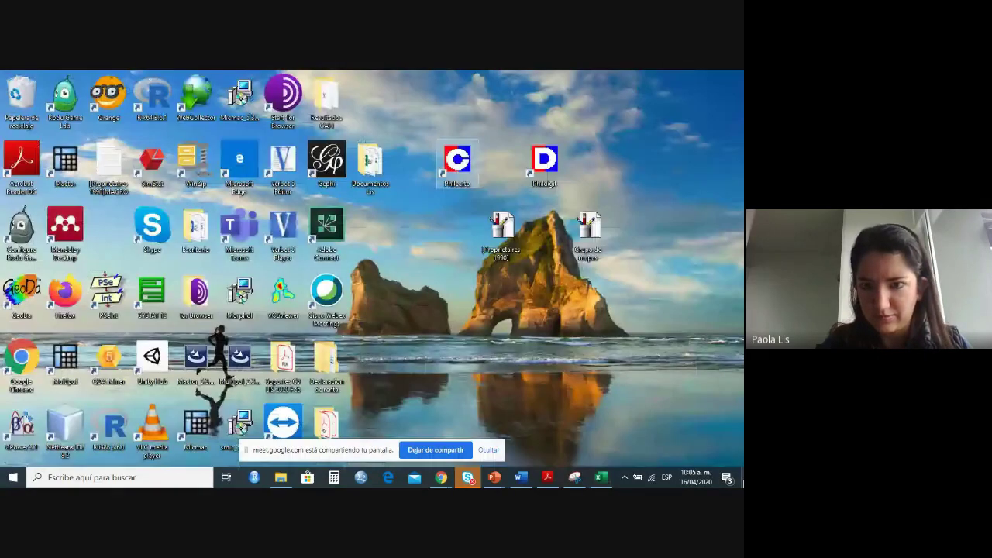
pyautogui.doubleClick(459, 159)
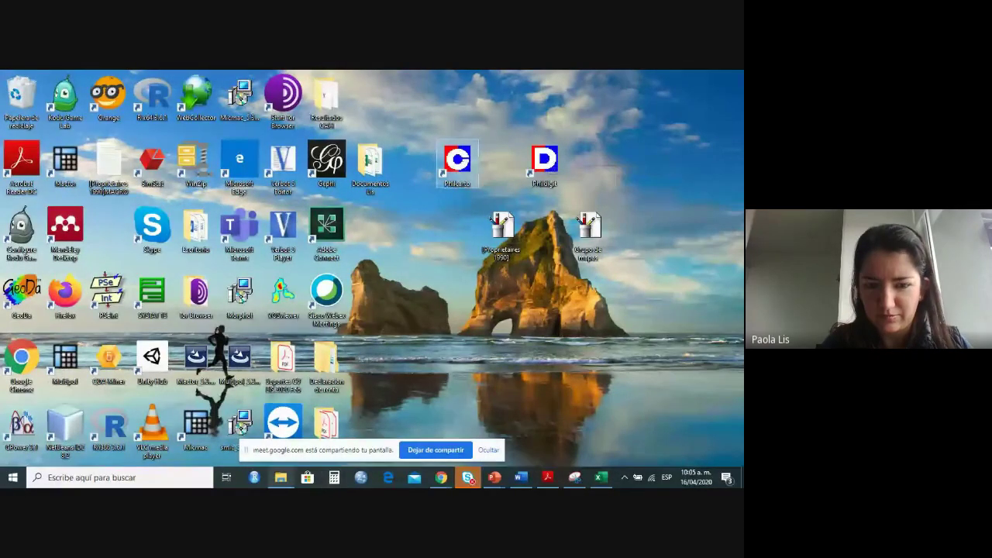
pyautogui.click(280, 477)
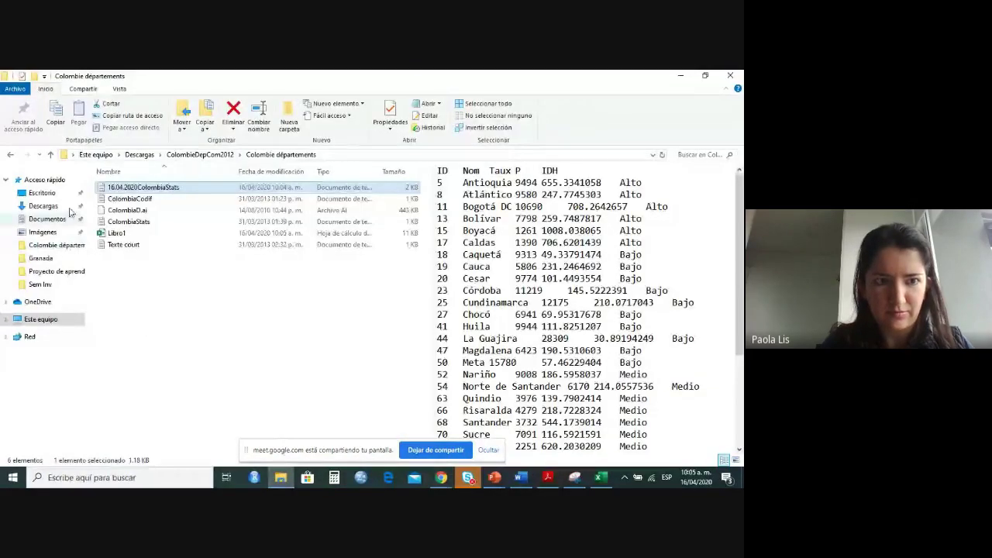
# Search the Downloads folder for colombi and open the Colombie départements folder.
pyautogui.click(42, 205)
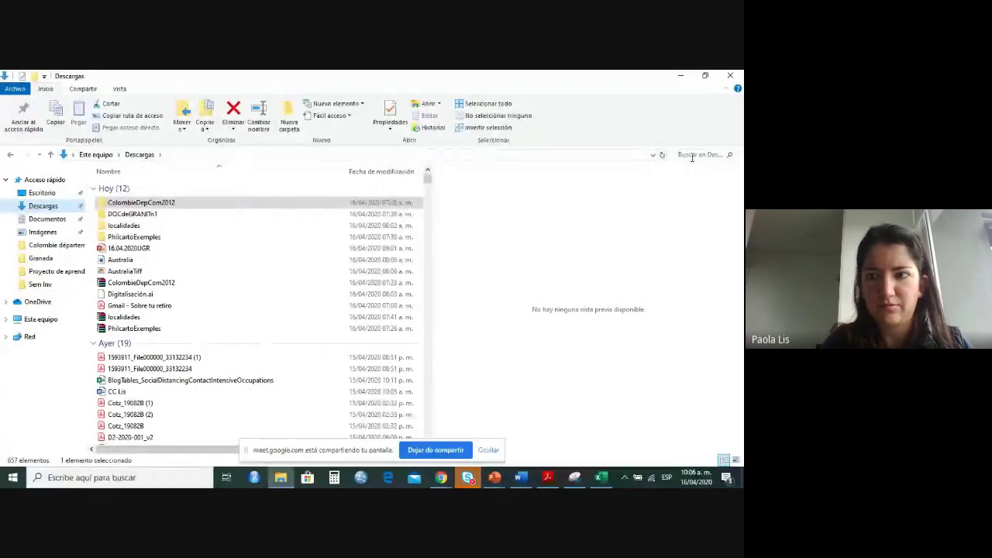
pyautogui.click(691, 155)
pyautogui.write('coombie')
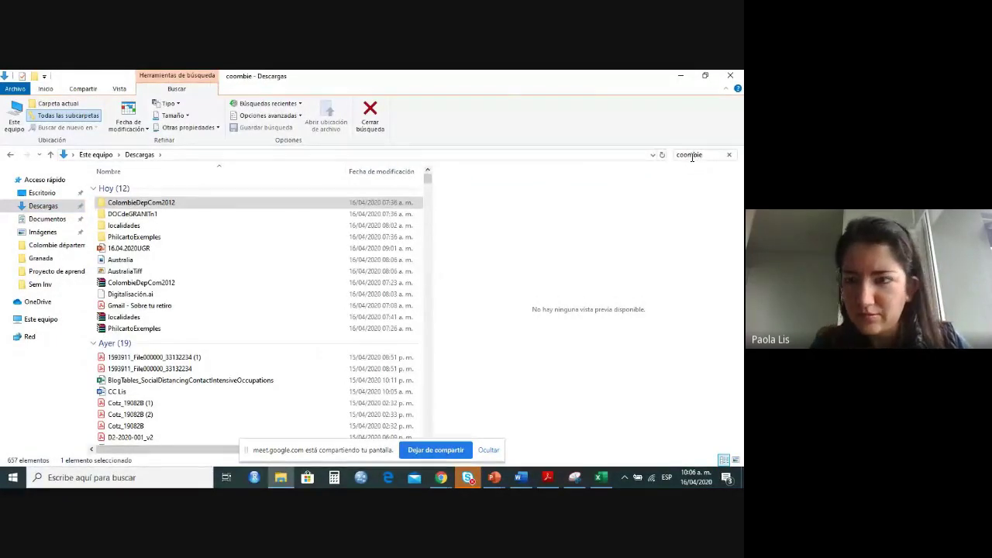
pyautogui.press('BackSpace')
pyautogui.press('BackSpace')
pyautogui.press('BackSpace')
pyautogui.press('BackSpace')
pyautogui.press('BackSpace')
pyautogui.write('lombie')
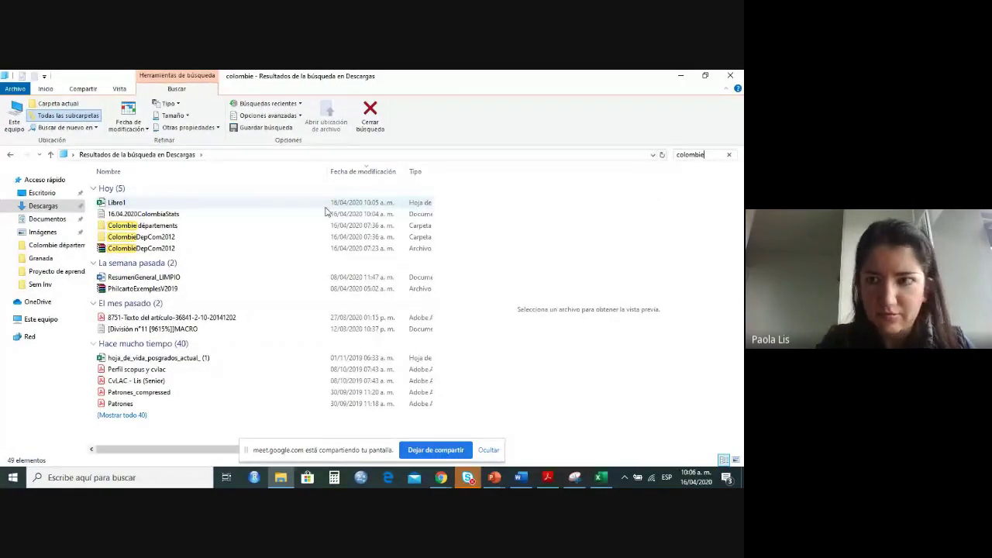
pyautogui.press('BackSpace')
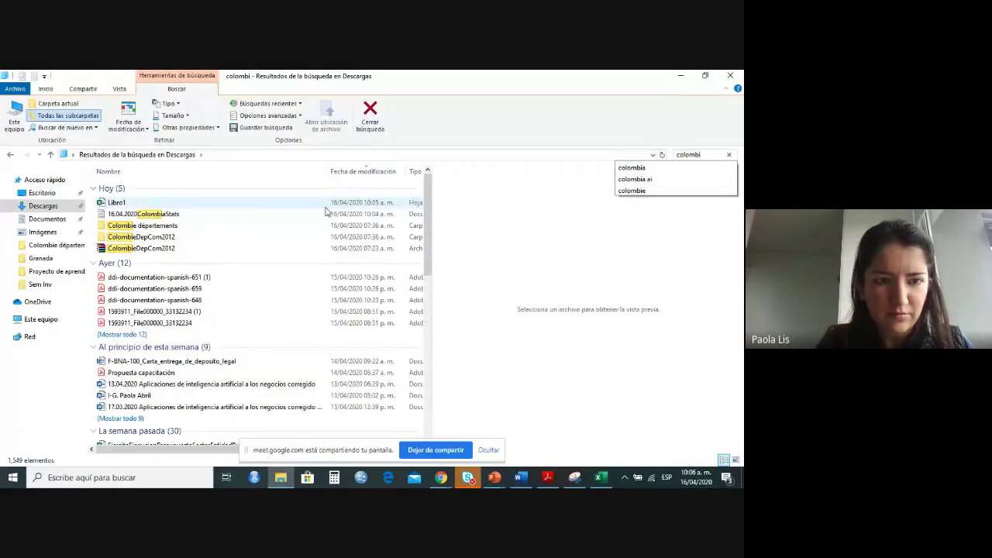
pyautogui.moveTo(432, 247)
pyautogui.mouseDown()
pyautogui.moveTo(432, 341)
pyautogui.moveTo(432, 247)
pyautogui.mouseUp()
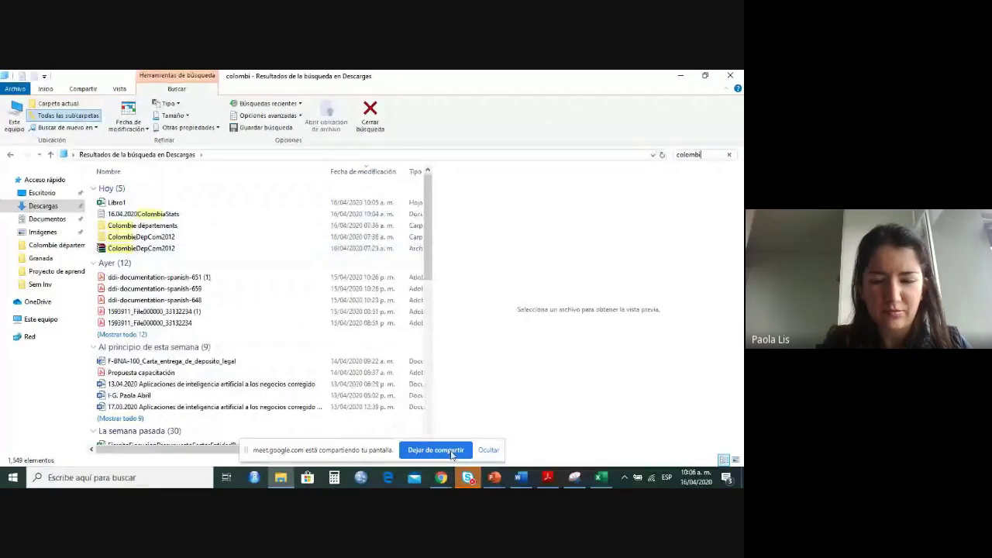
pyautogui.doubleClick(152, 226)
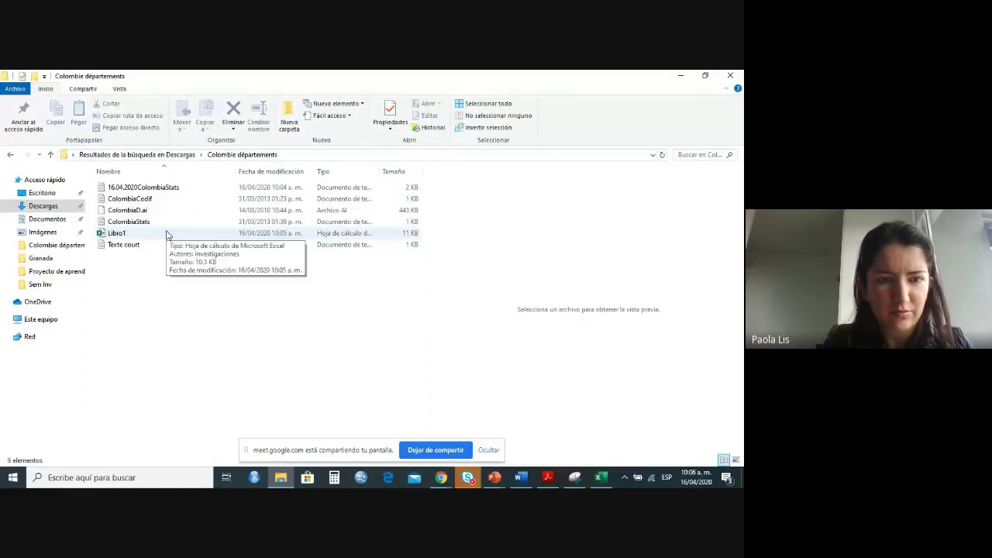
# Open ColombiaStats in Notepad and set Antioquia's population growth rate to 19.494.
pyautogui.click(177, 192)
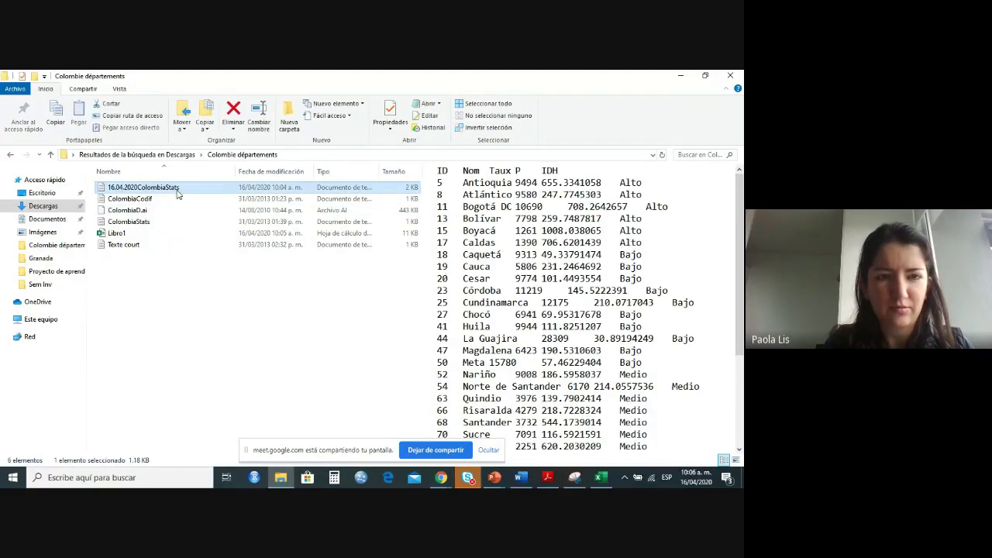
pyautogui.doubleClick(149, 227)
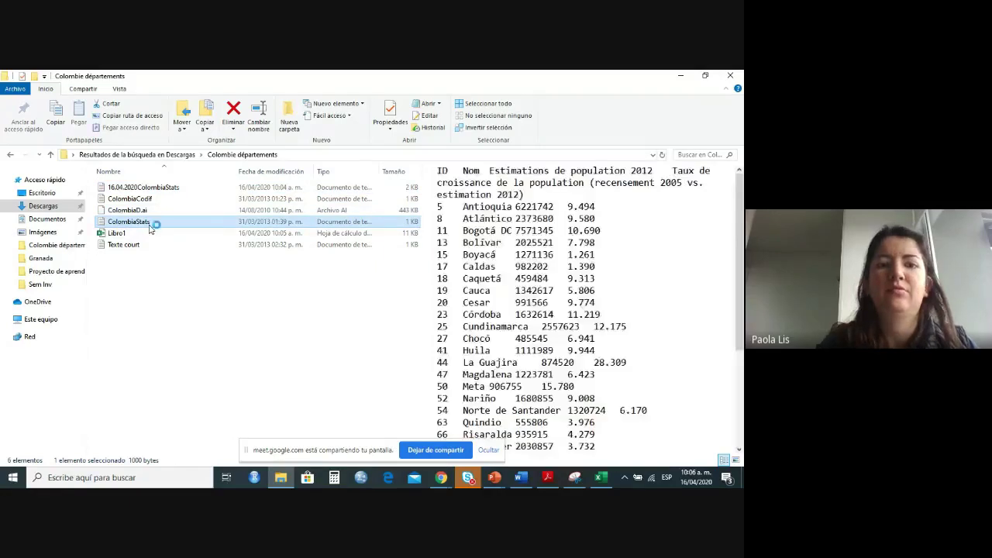
pyautogui.click(354, 156)
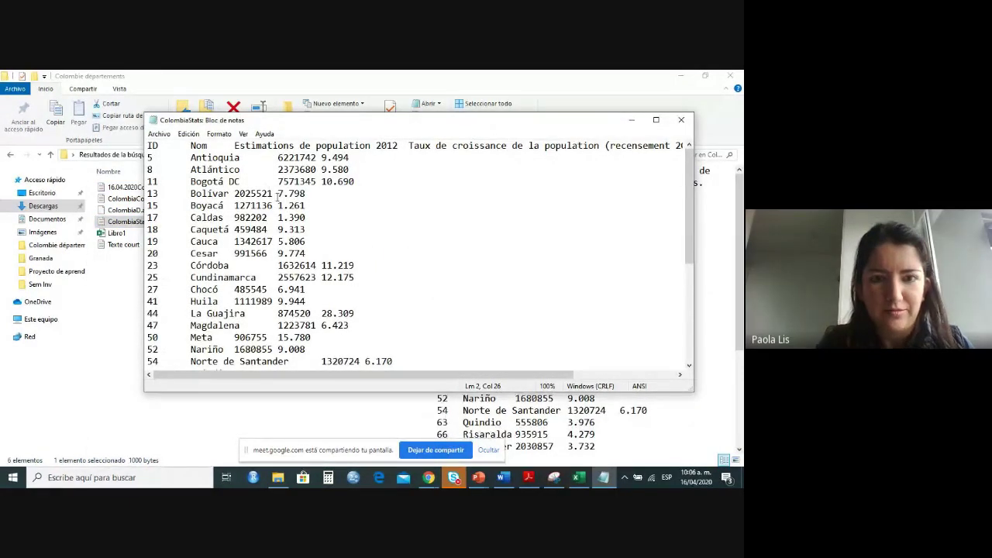
pyautogui.hotkey('ctrl', 'shift', 'Left')
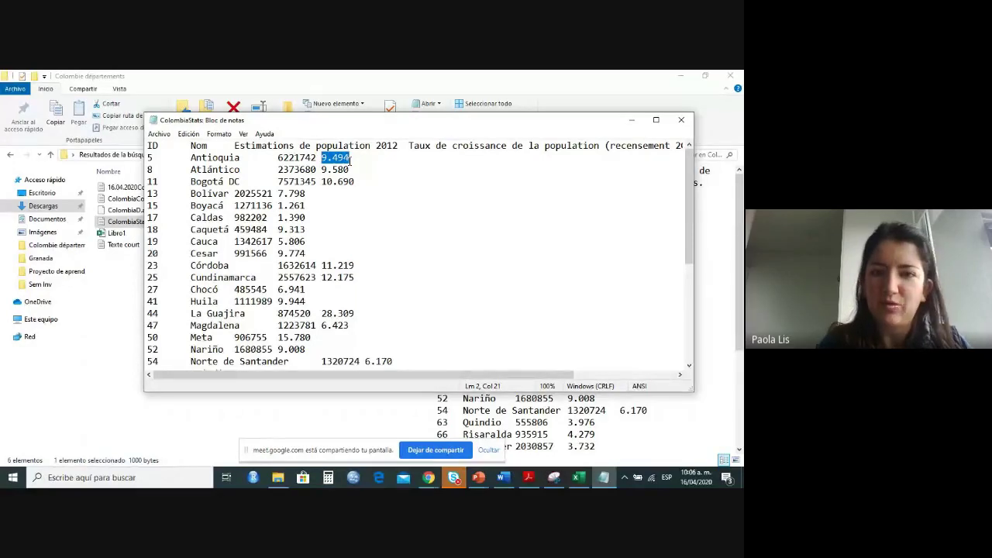
pyautogui.press('Right')
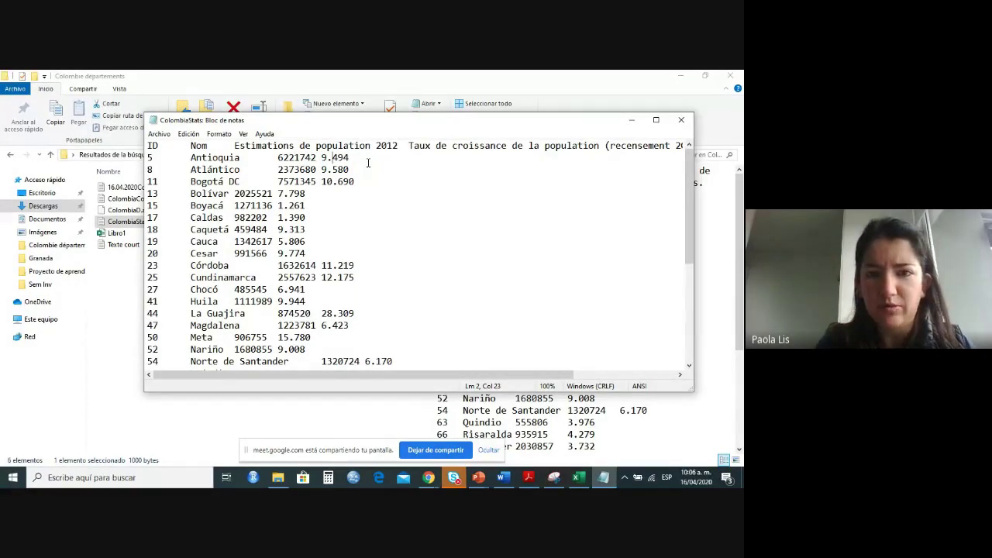
pyautogui.press('BackSpace')
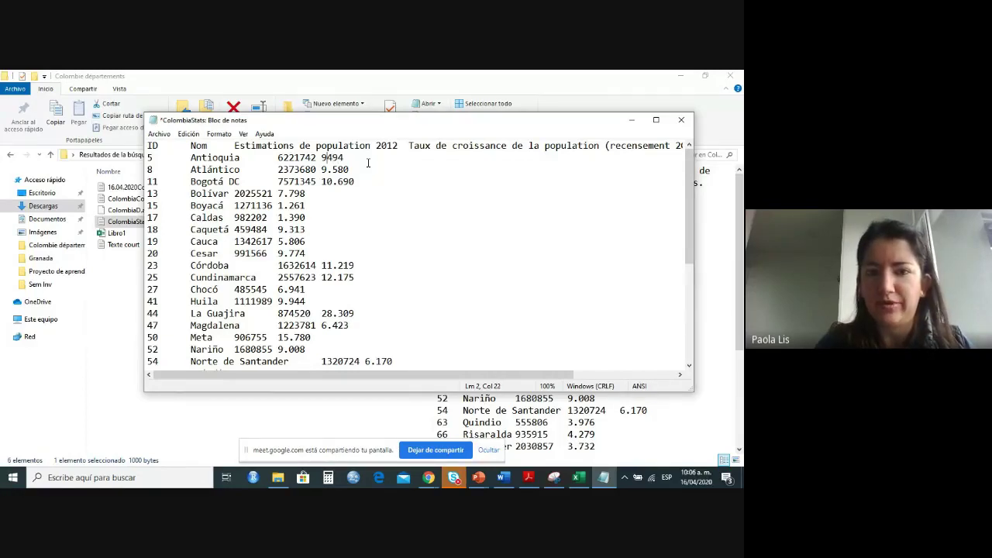
pyautogui.write(',')
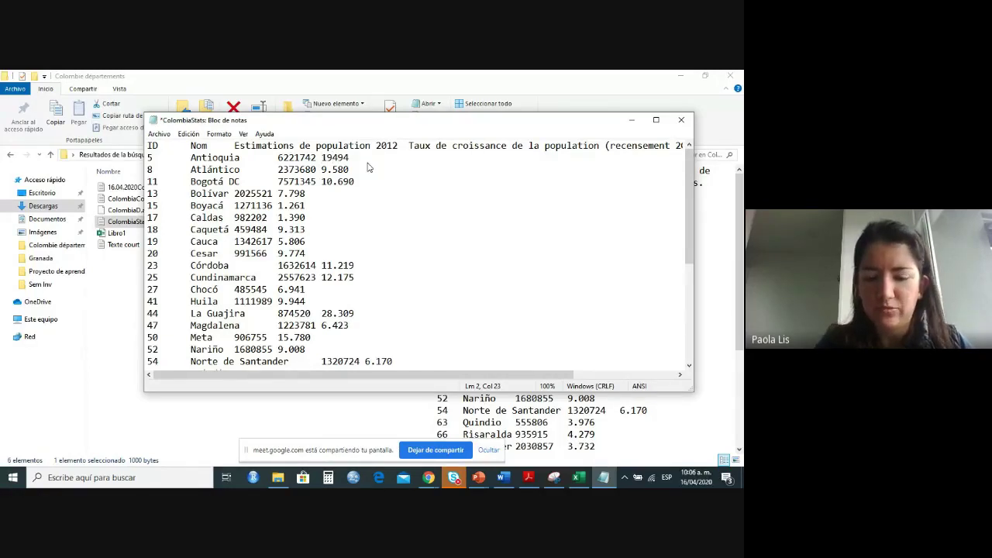
pyautogui.write('.')
# Set Bogotá DC's growth rate to 20.690, then save and close ColombiaStats.
pyautogui.press('Down')
pyautogui.press('BackSpace')
pyautogui.write('2')
pyautogui.hotkey('ctrl', 's')
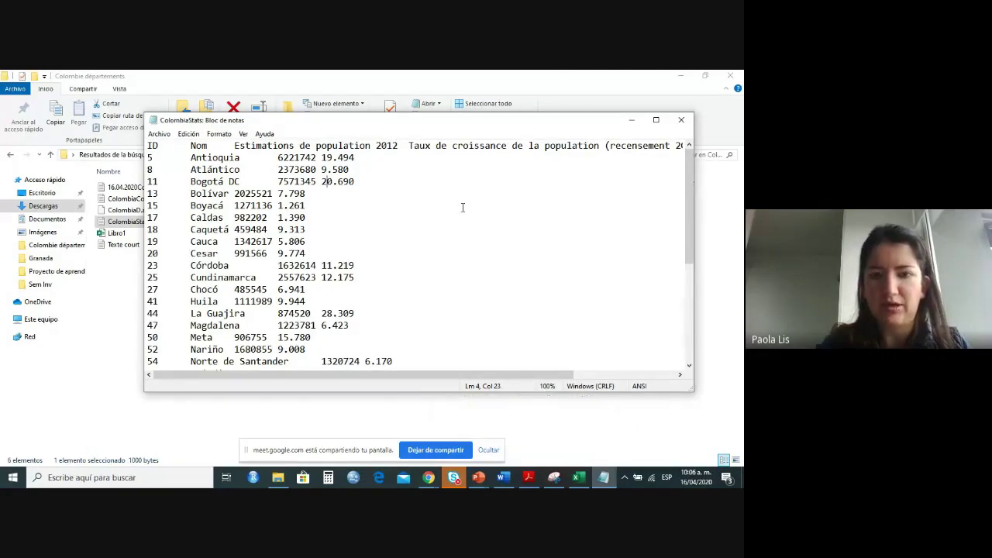
pyautogui.click(681, 121)
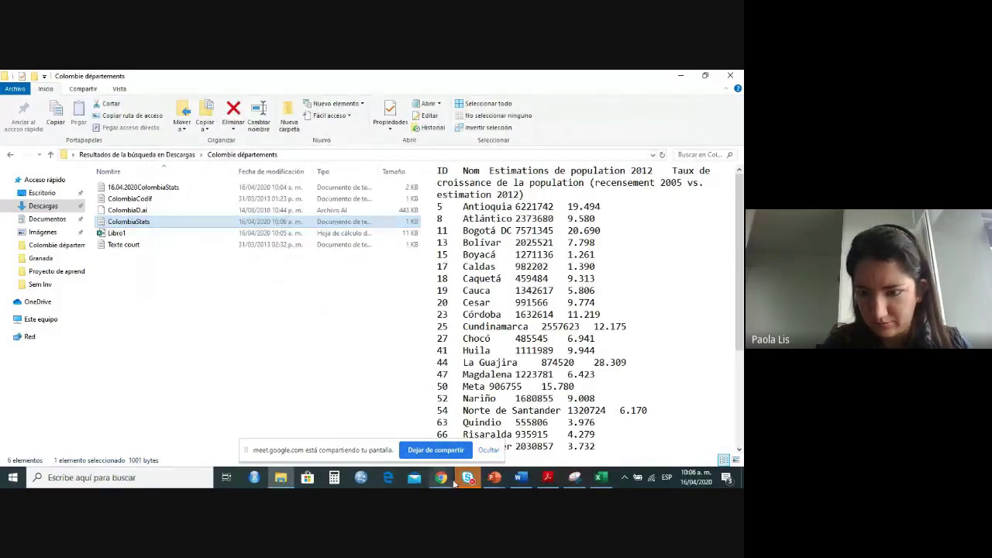
# Launch Philcarto from the desktop and load ColombiaD.ai as base map with ColombiaStats as statistics, accepting the proposed variable types.
pyautogui.press('super+d')
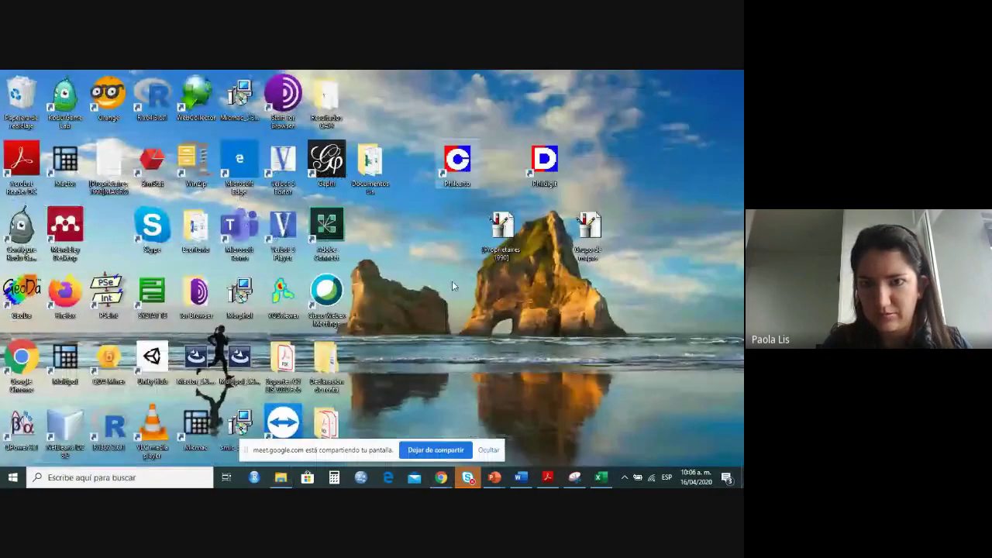
pyautogui.doubleClick(459, 163)
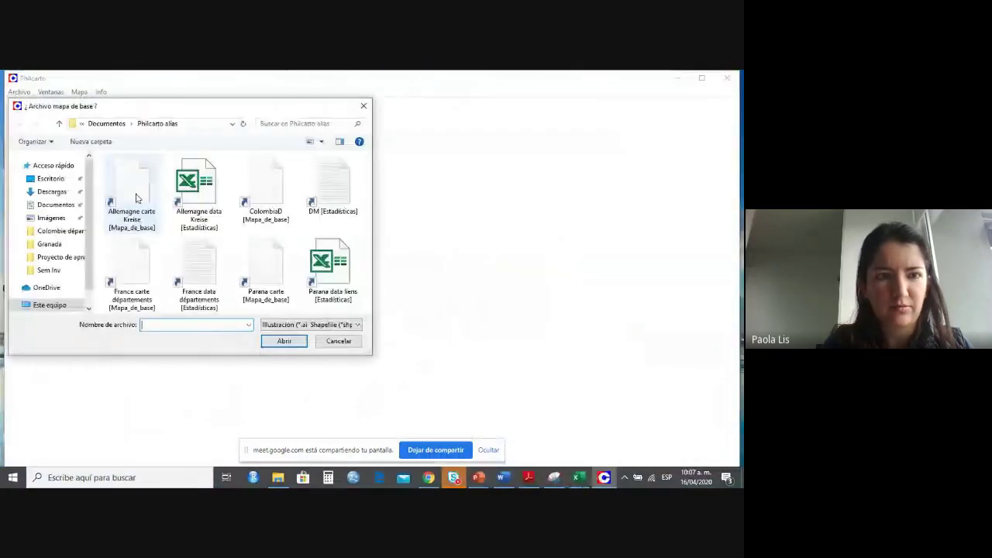
pyautogui.click(66, 237)
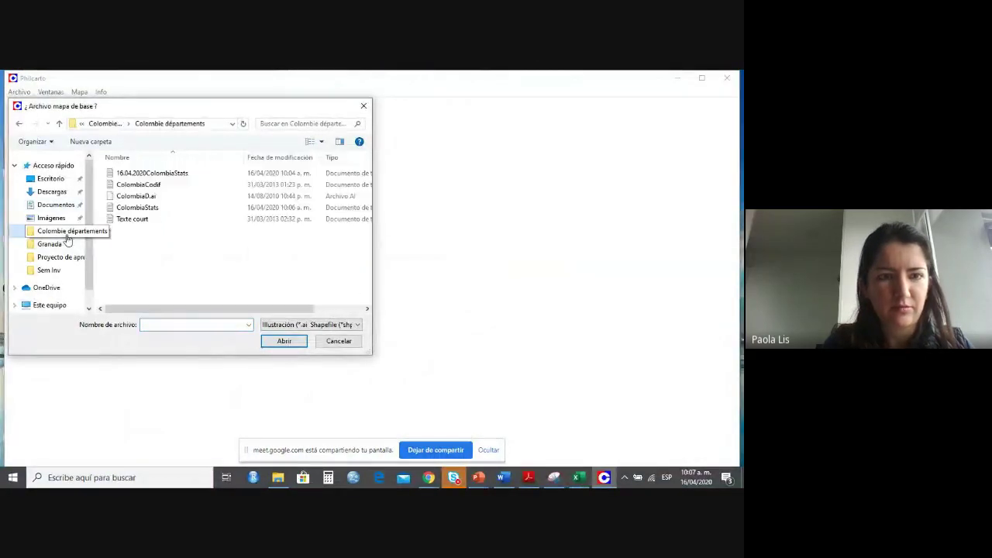
pyautogui.doubleClick(159, 200)
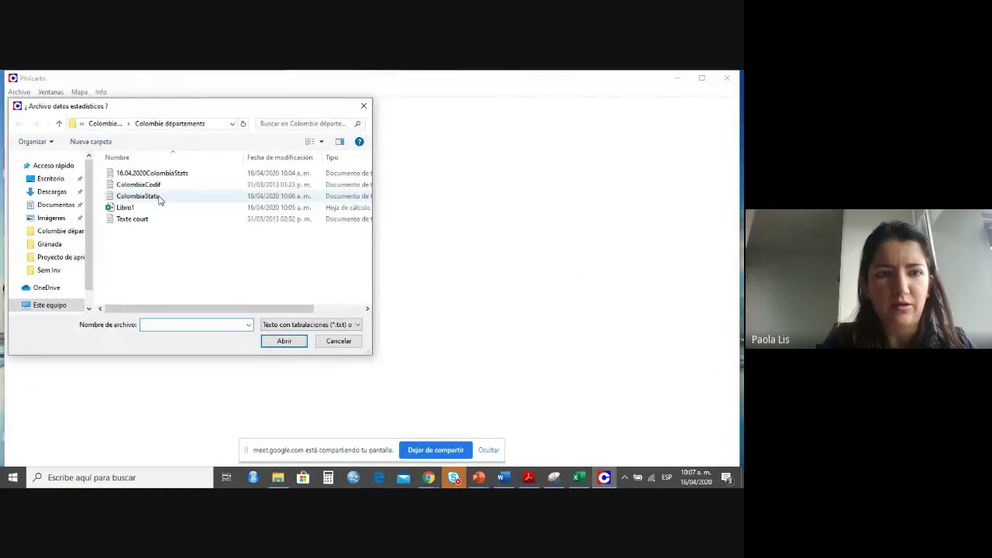
pyautogui.doubleClick(159, 198)
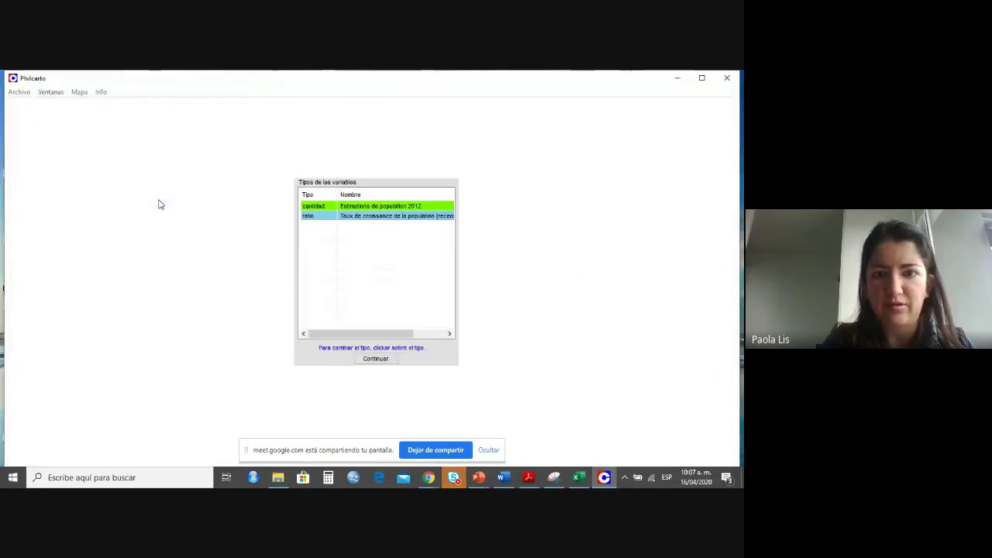
pyautogui.click(378, 359)
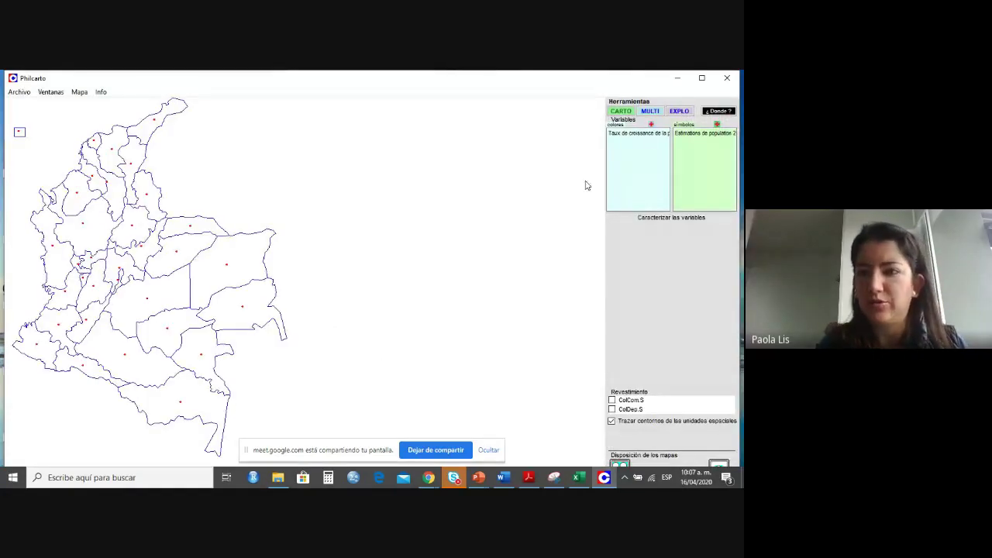
# Map the Taux de croissance de la population variable in colours with the Q6 classification, and close Philcarto.
pyautogui.click(641, 138)
pyautogui.click(620, 242)
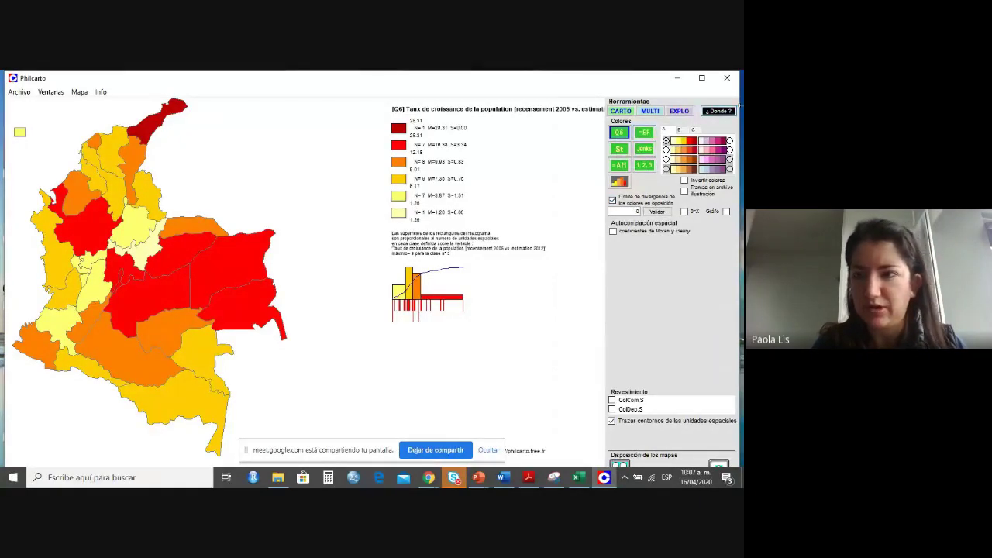
pyautogui.click(727, 79)
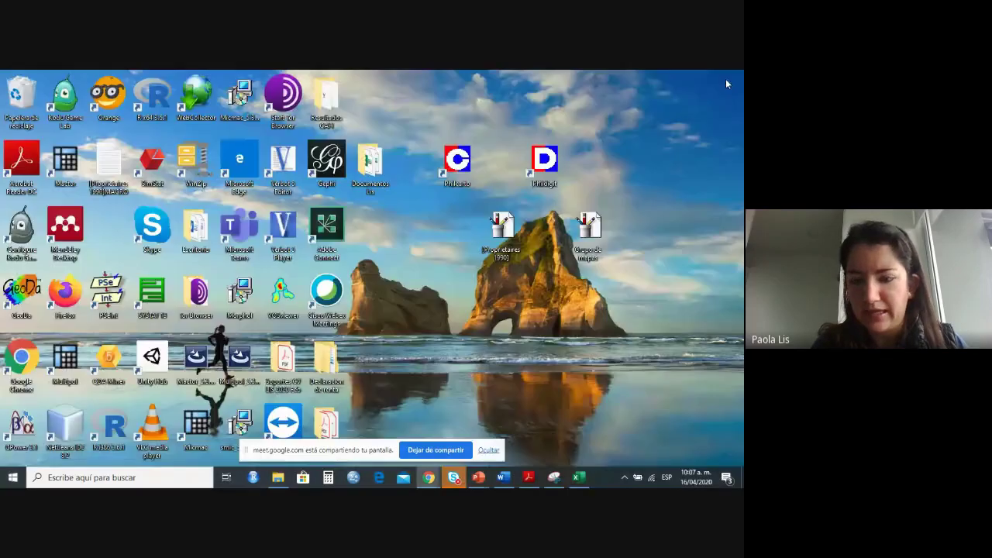
# Switch to the Google Meet window to check the chat messages, and return to the desktop.
pyautogui.hotkey('alt', 'Tab')
pyautogui.hotkey('alt', 'Tab')
pyautogui.hotkey('alt', 'Tab')
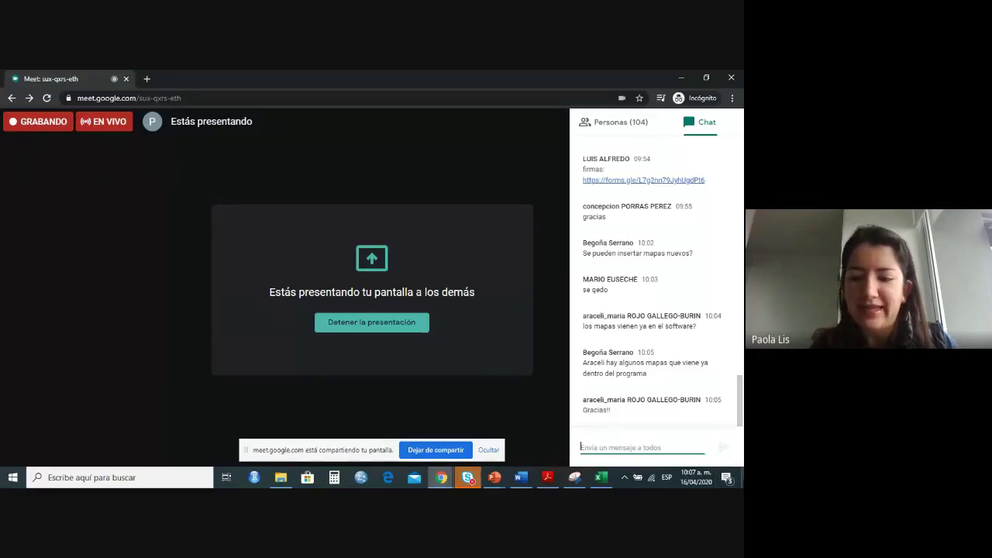
pyautogui.press('super+d')
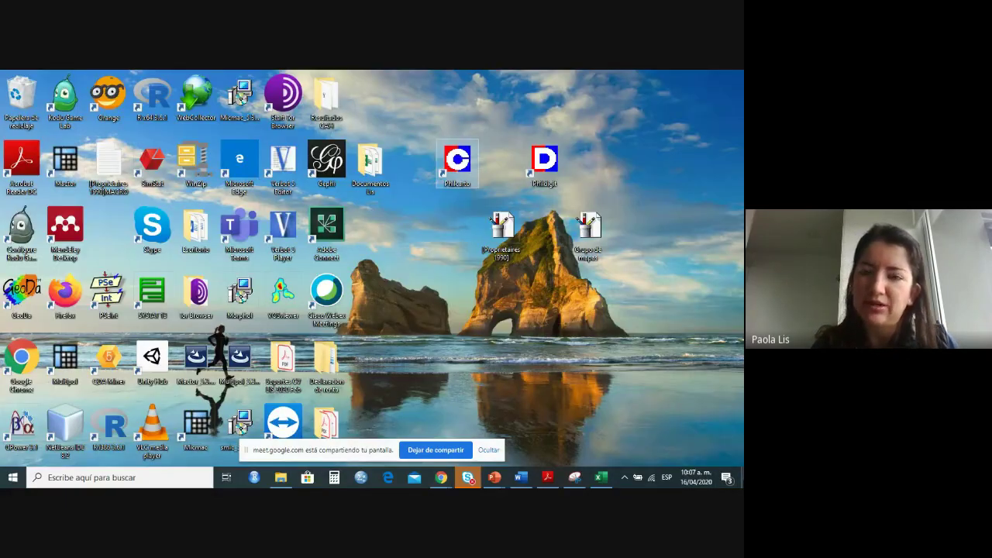
# Launch Phildigit from the desktop, accept its licence and import localidades.shp from the localidades folder in SHP format.
pyautogui.doubleClick(545, 160)
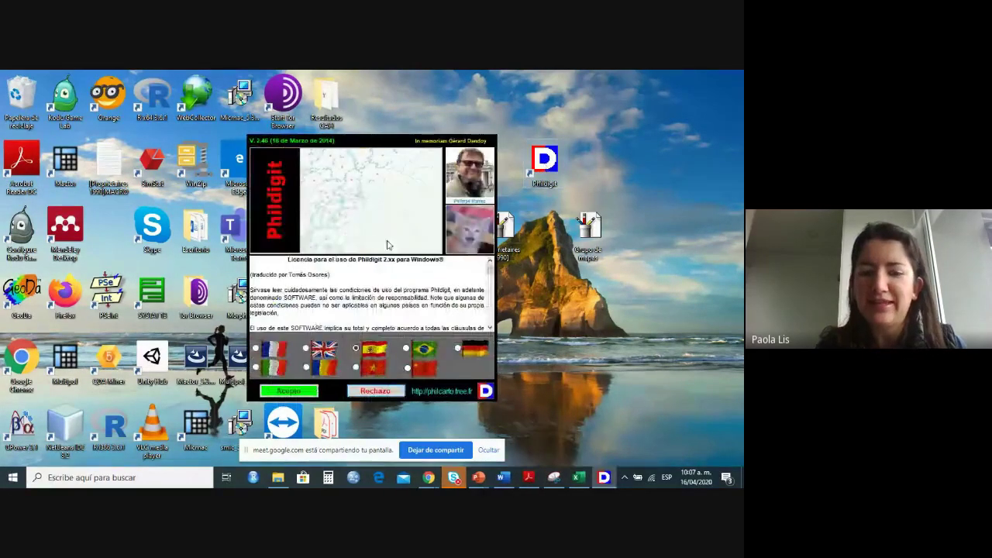
pyautogui.click(293, 392)
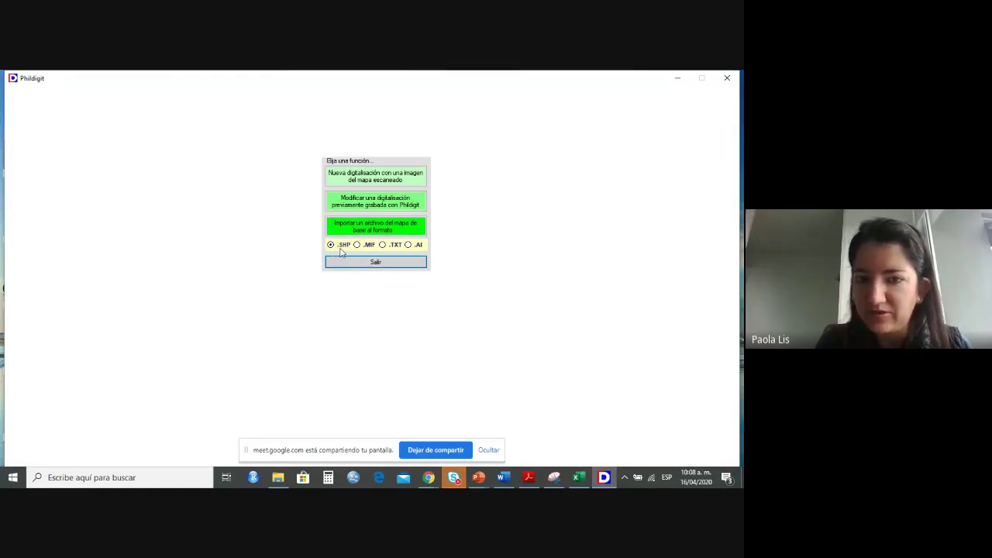
pyautogui.click(378, 231)
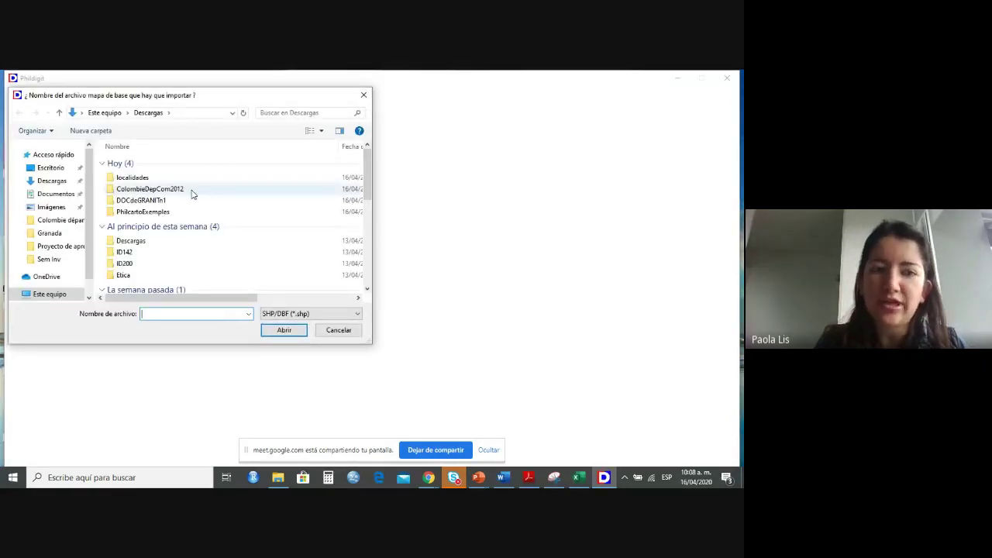
pyautogui.click(166, 181)
pyautogui.doubleClick(166, 181)
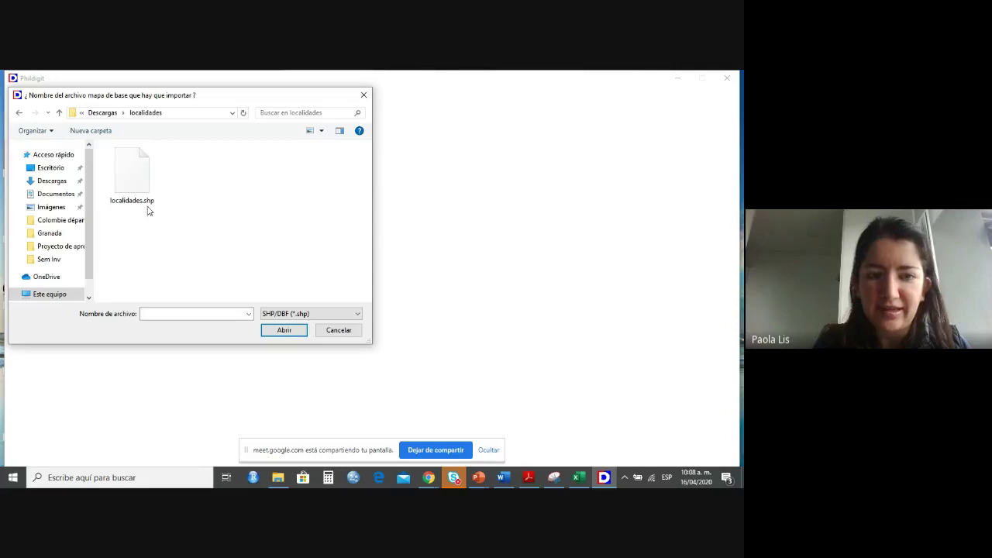
pyautogui.doubleClick(136, 174)
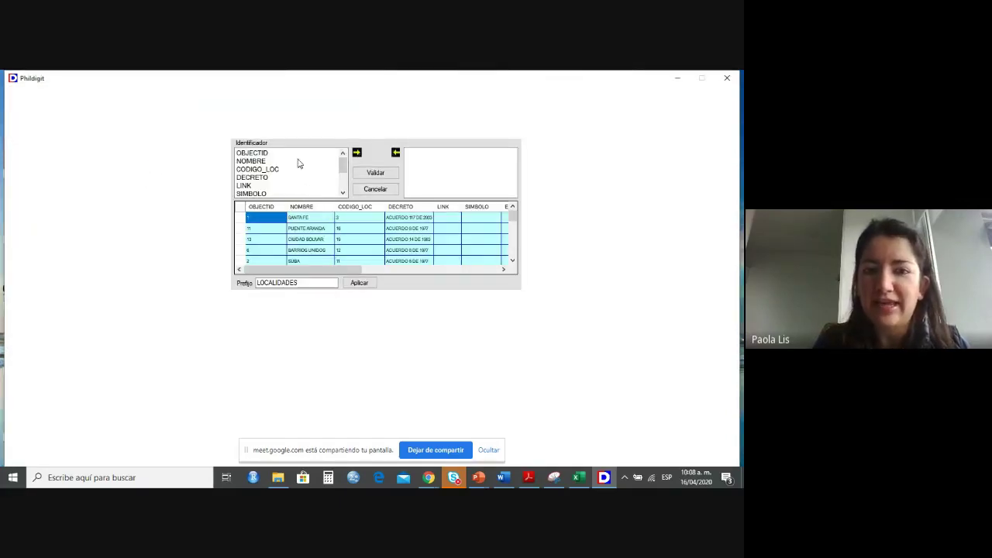
# Apply the LOCALIDADES prefix and add OBJECTID, NOMBRE, CODIGO_LOC, DECRETO and LINK to the chosen identifier fields.
pyautogui.moveTo(344, 167)
pyautogui.mouseDown()
pyautogui.moveTo(345, 184)
pyautogui.moveTo(344, 161)
pyautogui.mouseUp()
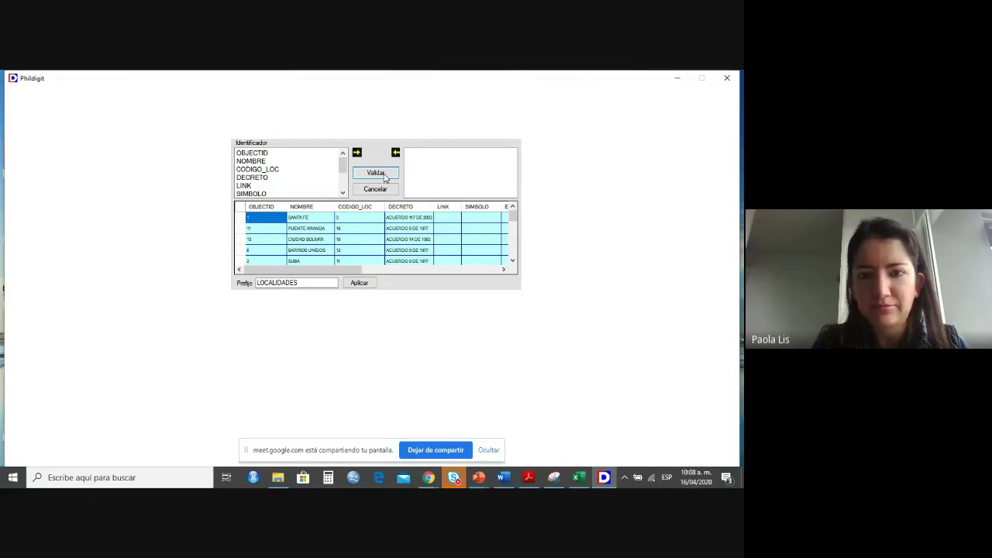
pyautogui.click(359, 283)
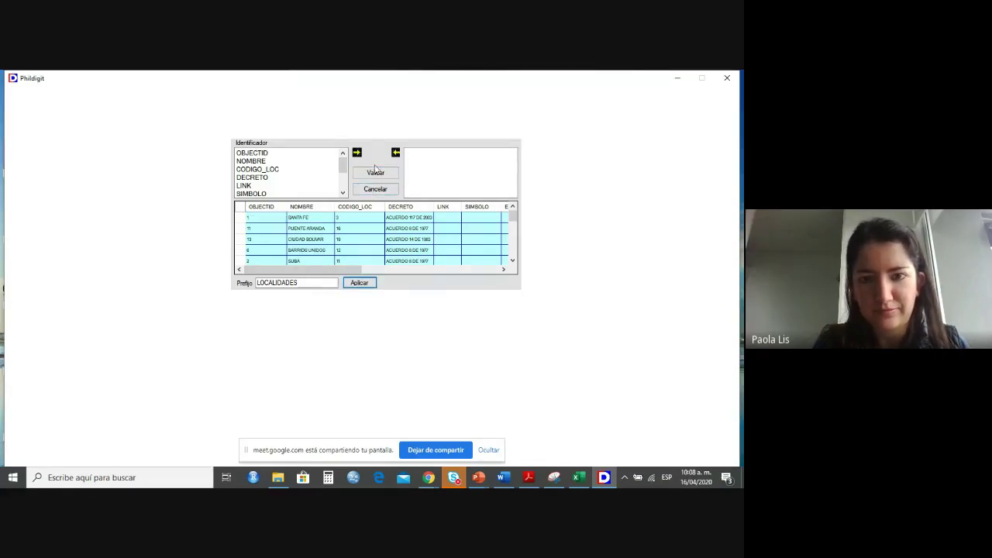
pyautogui.click(303, 153)
pyautogui.click(357, 156)
pyautogui.click(281, 161)
pyautogui.click(356, 154)
pyautogui.click(286, 170)
pyautogui.click(356, 154)
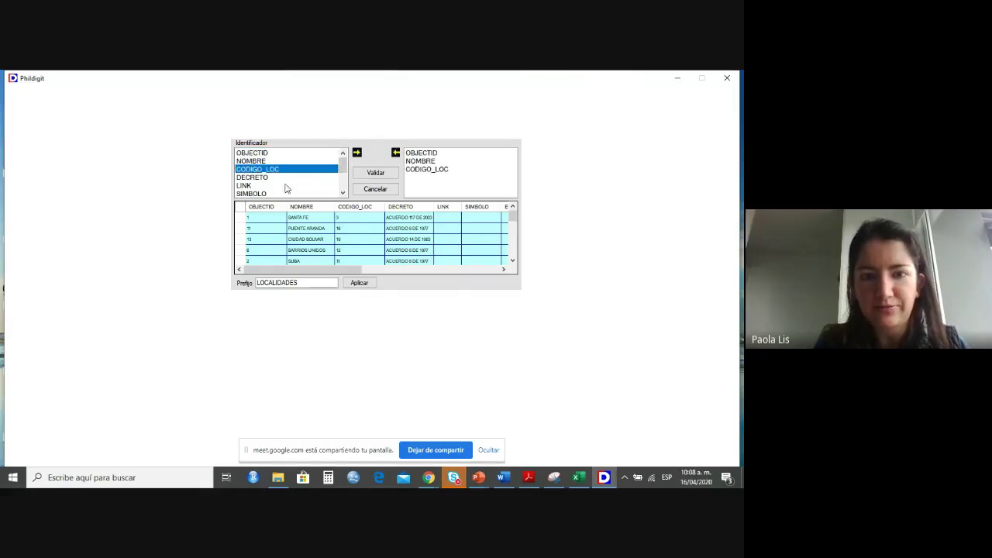
pyautogui.click(275, 178)
pyautogui.click(360, 154)
pyautogui.click(271, 186)
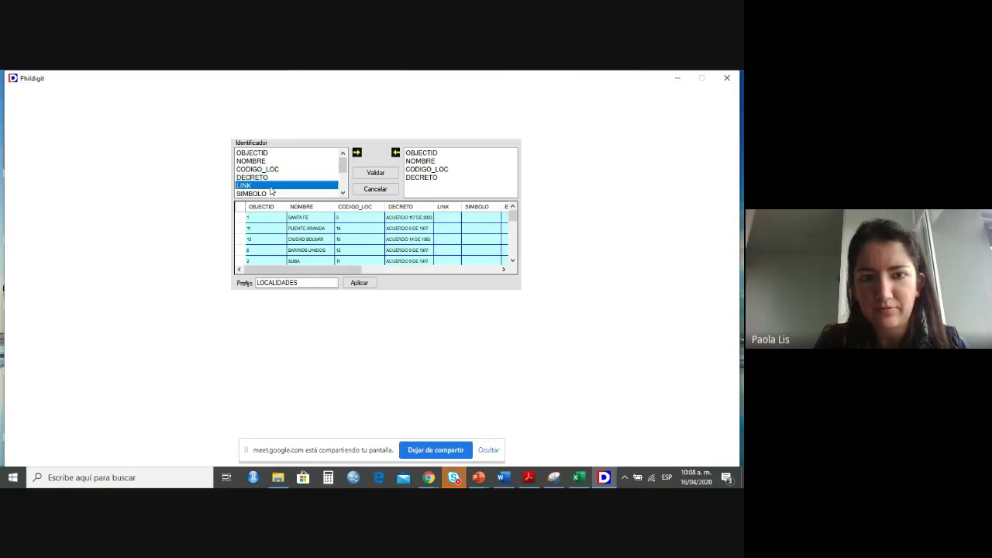
pyautogui.click(357, 154)
# Add ESCALA_CAP and SEQUENCE to the chosen identifier fields and validate the selection to import the localidades map.
pyautogui.moveTo(342, 166); pyautogui.dragTo(339, 180)
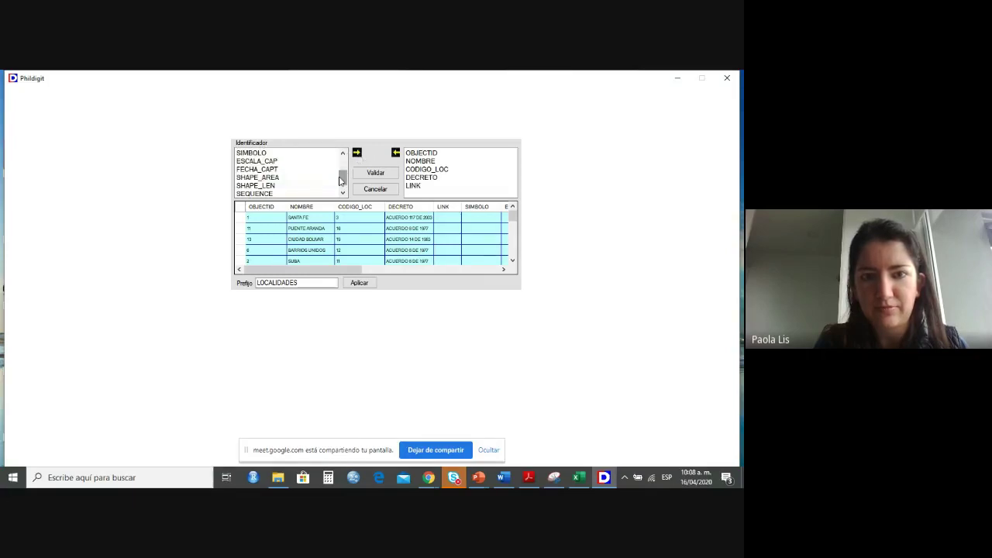
pyautogui.click(284, 177)
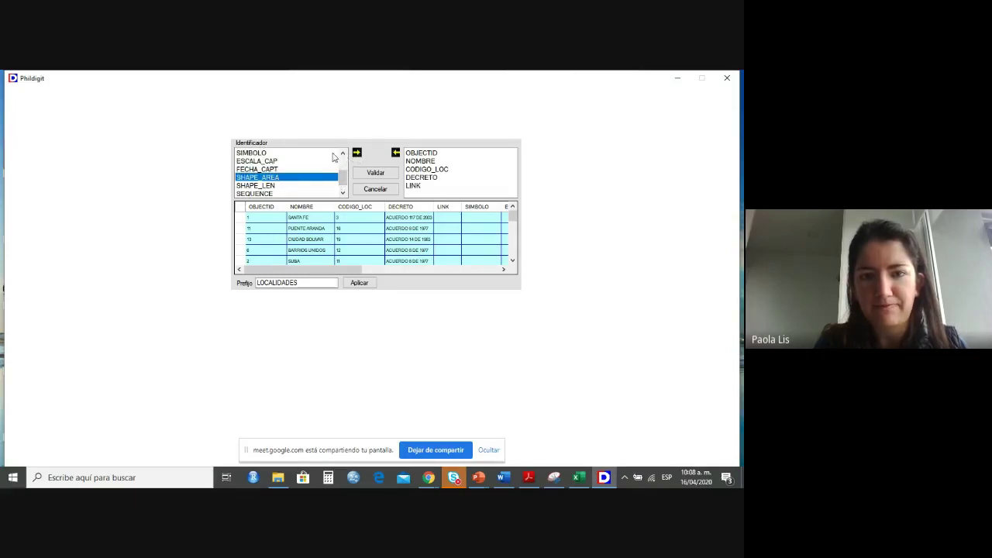
pyautogui.moveTo(342, 172); pyautogui.dragTo(341, 174)
pyautogui.click(288, 179)
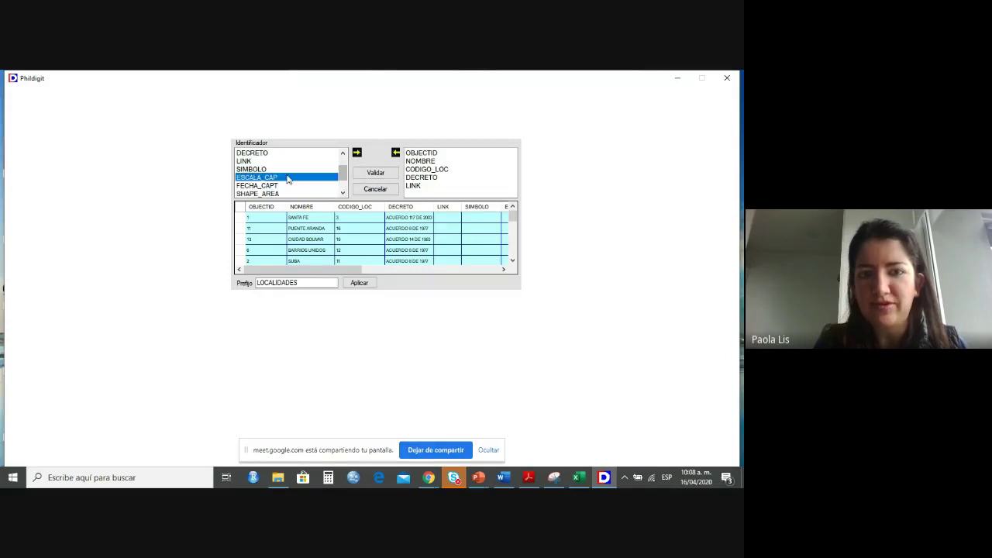
pyautogui.click(358, 155)
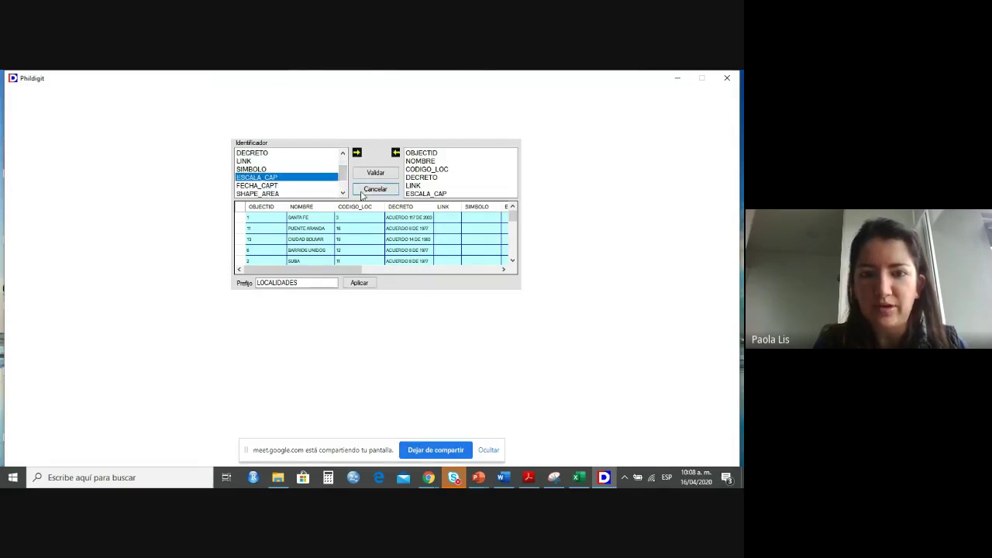
pyautogui.scroll(-1, 343, 174)
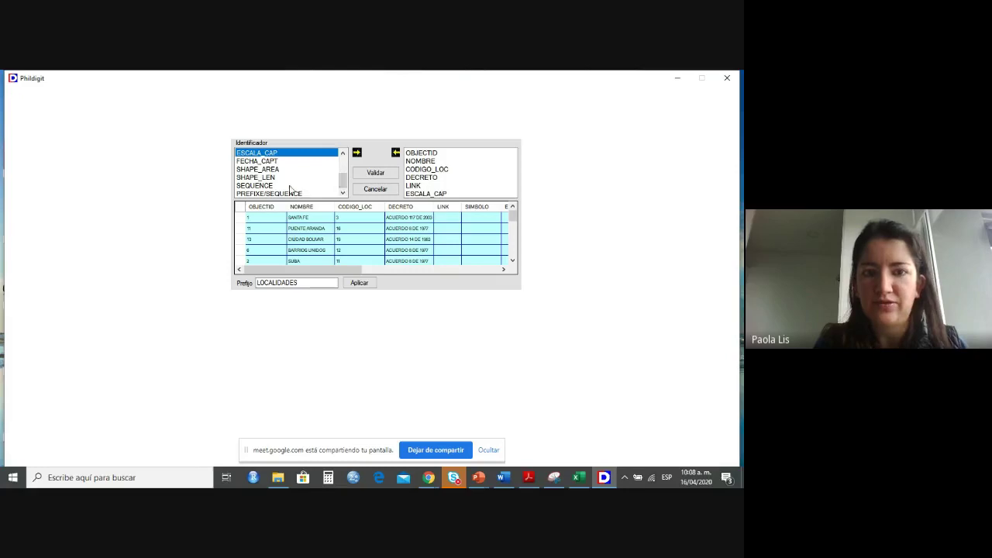
pyautogui.click(290, 187)
pyautogui.click(358, 153)
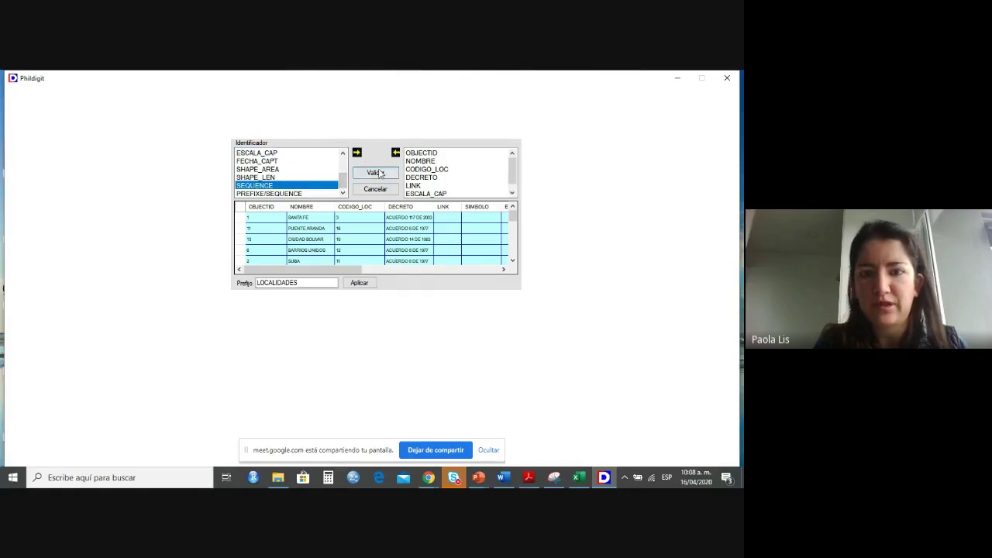
pyautogui.click(376, 172)
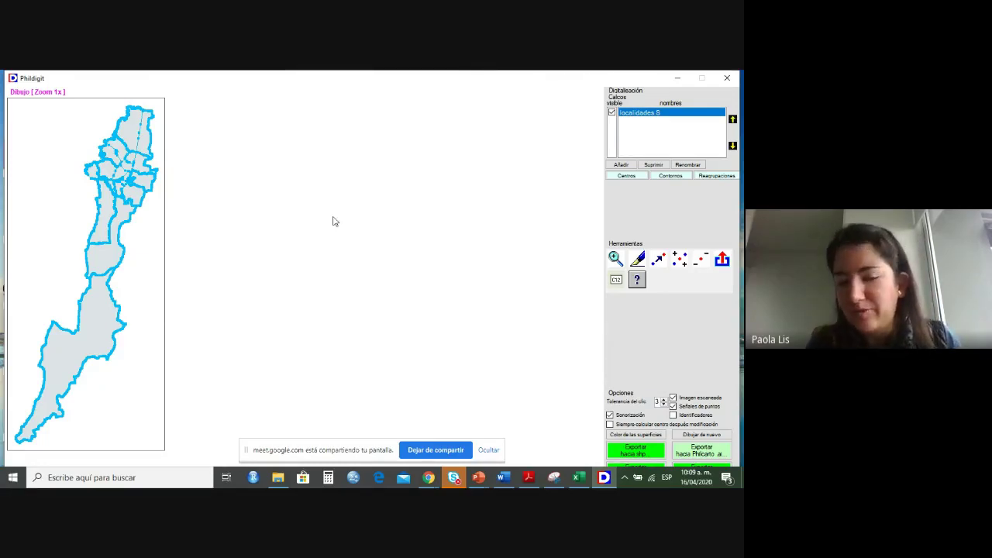
# Export the localidades layer to Philcarto .ai format and dismiss the export summary.
pyautogui.click(707, 456)
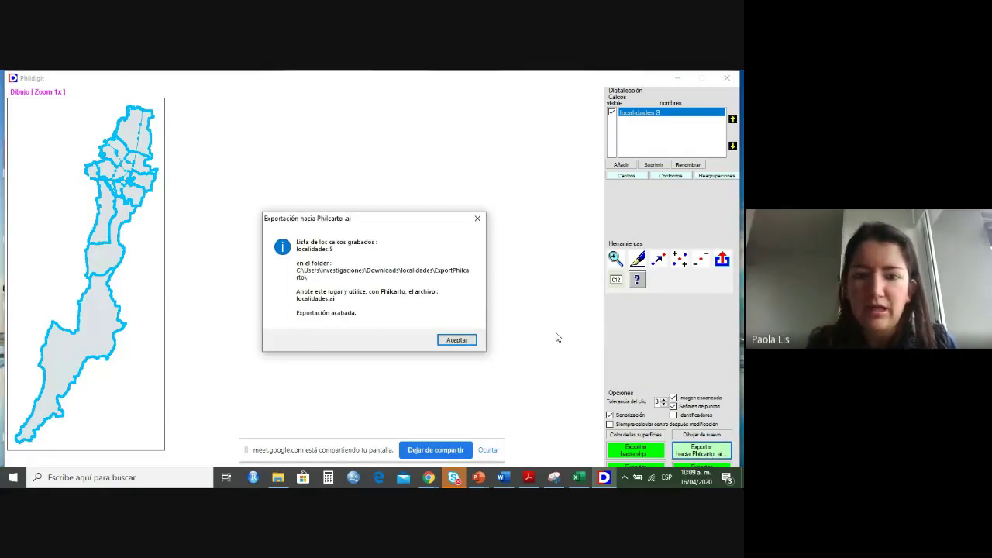
pyautogui.click(457, 340)
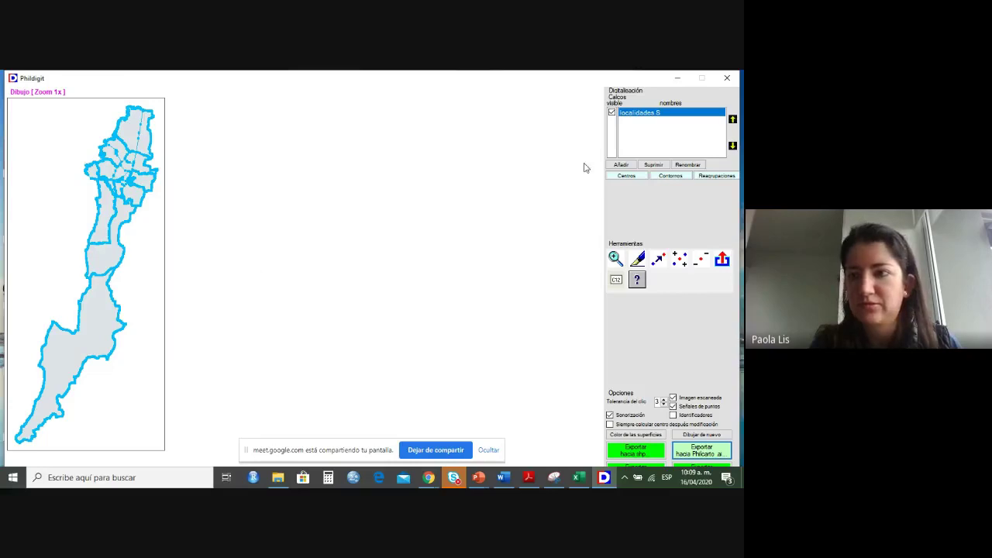
# Close Phildigit and expand Este equipo in the folder browser to look for a destination folder.
pyautogui.click(729, 79)
pyautogui.click(400, 310)
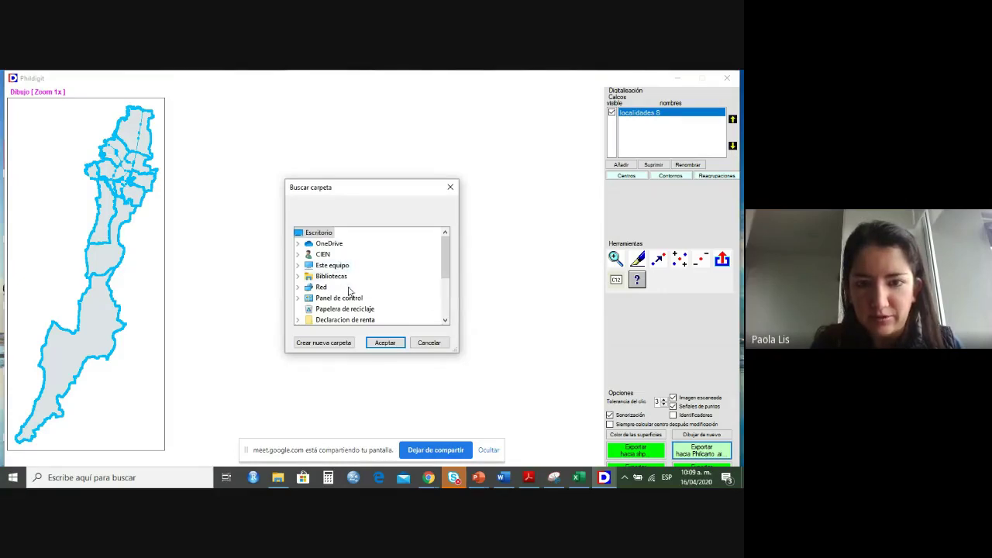
pyautogui.doubleClick(339, 279)
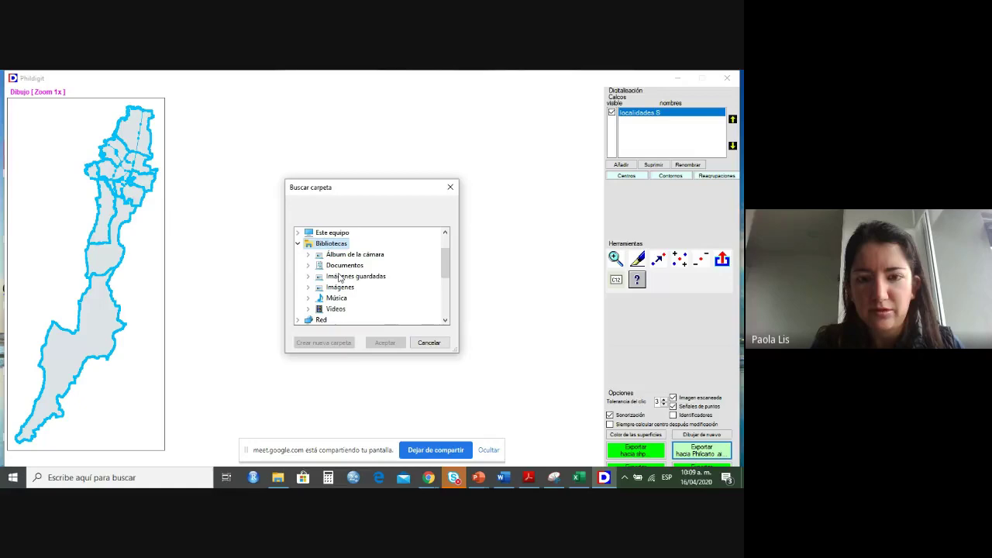
pyautogui.click(340, 234)
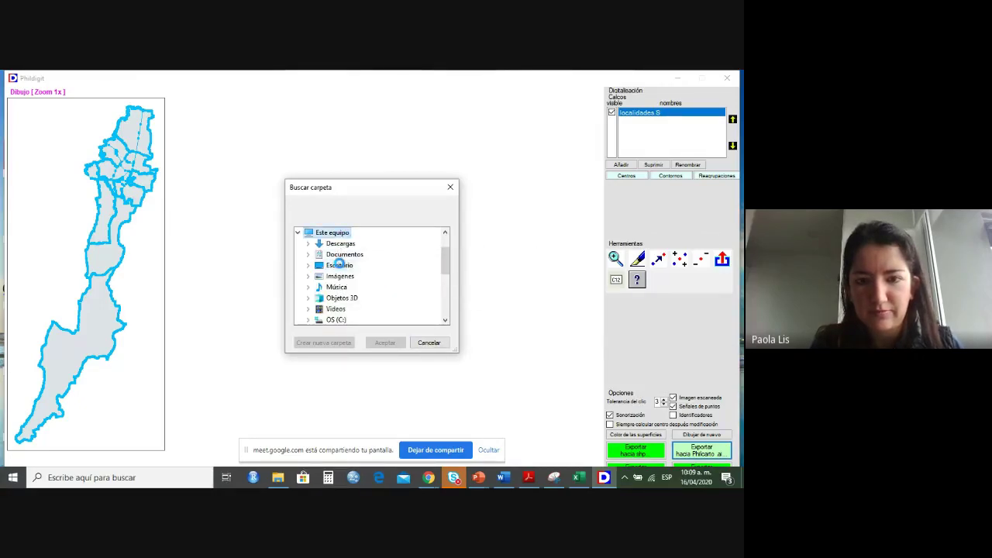
# Export the localidades map for Philcarto to the Escritorio folder and place the ExportPhilcarto folder in a free area of the desktop.
pyautogui.click(345, 264)
pyautogui.click(393, 343)
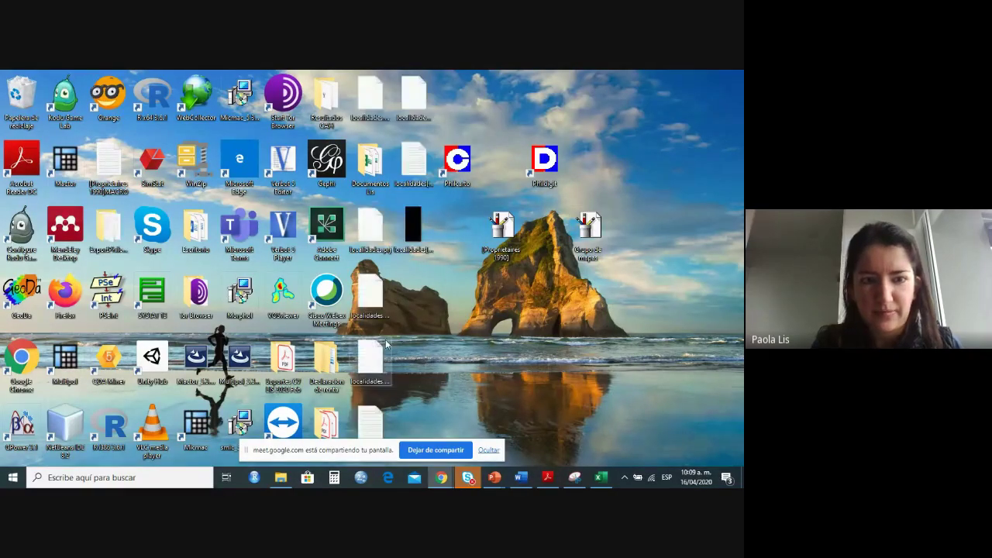
pyautogui.moveTo(133, 239); pyautogui.dragTo(633, 169)
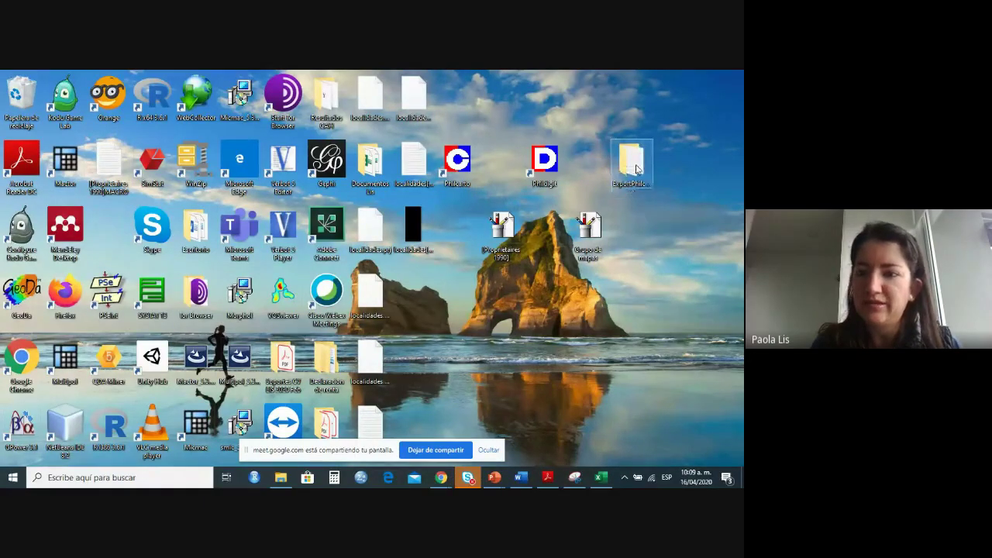
# Open the ExportPhilcarto folder and its localidades[localidades.S]_DataTest text file to view the exported identifiers.
pyautogui.doubleClick(635, 169)
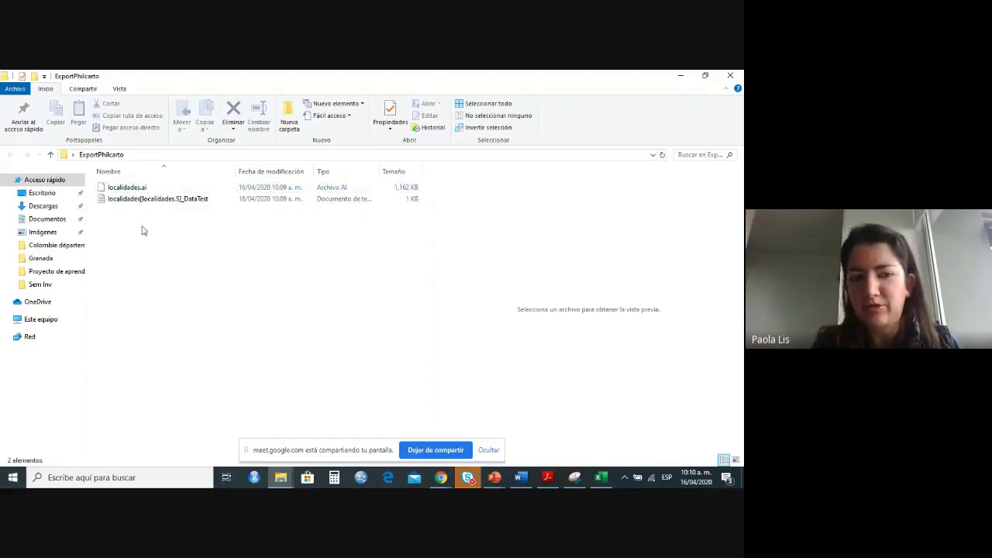
pyautogui.doubleClick(144, 199)
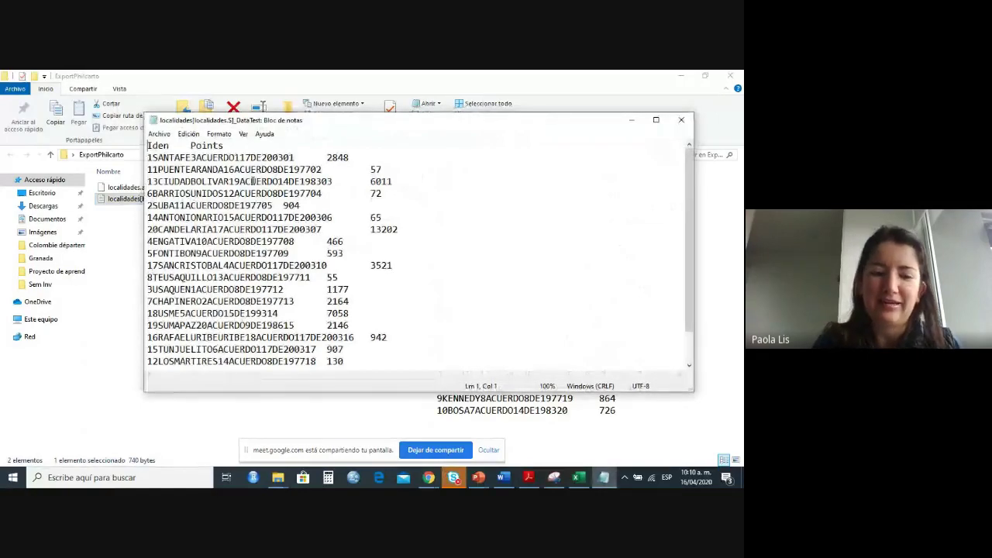
# Copy all the text of the DataTest file into a new sheet of the Libro1 workbook in Excel.
pyautogui.hotkey('ctrl', 'a')
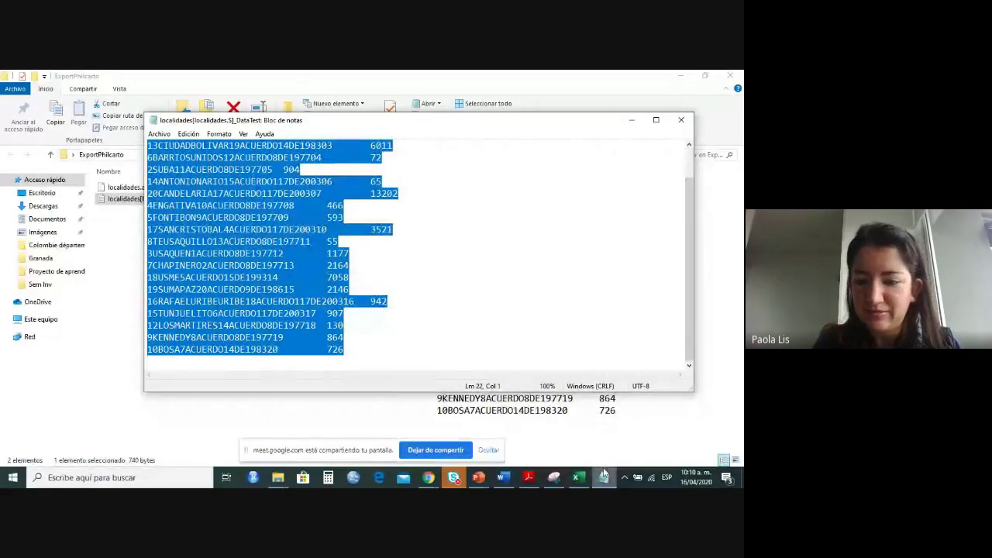
pyautogui.click(578, 477)
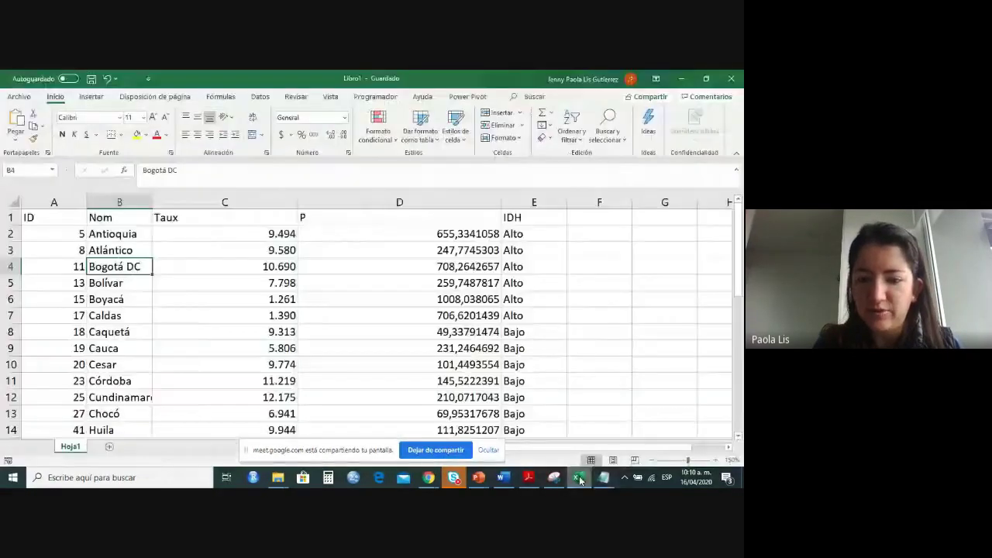
pyautogui.click(109, 446)
pyautogui.hotkey('ctrl', 'v')
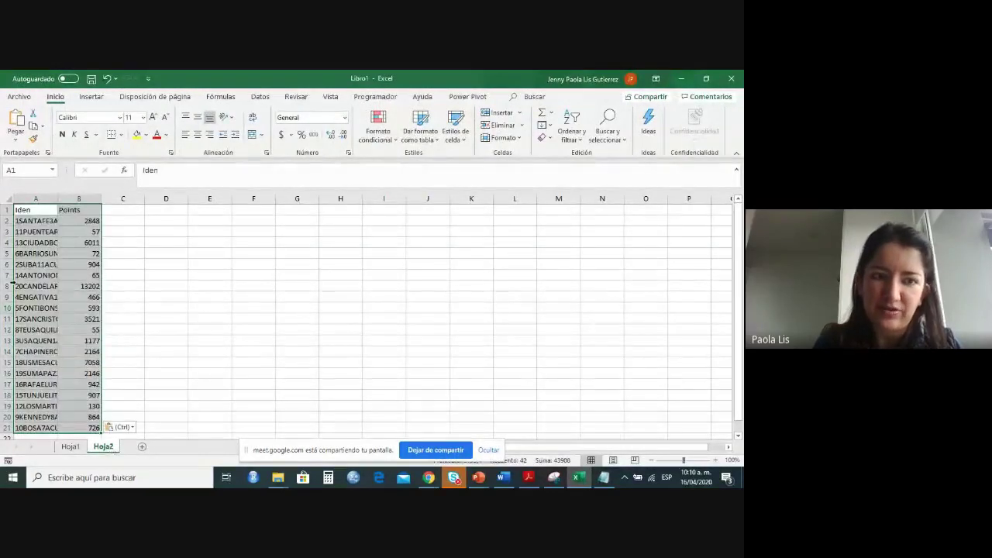
# Review the pasted Iden and Points columns, then close the Libro1 workbook without saving and return to the desktop.
pyautogui.click(114, 223)
pyautogui.press('Up')
pyautogui.press('Left')
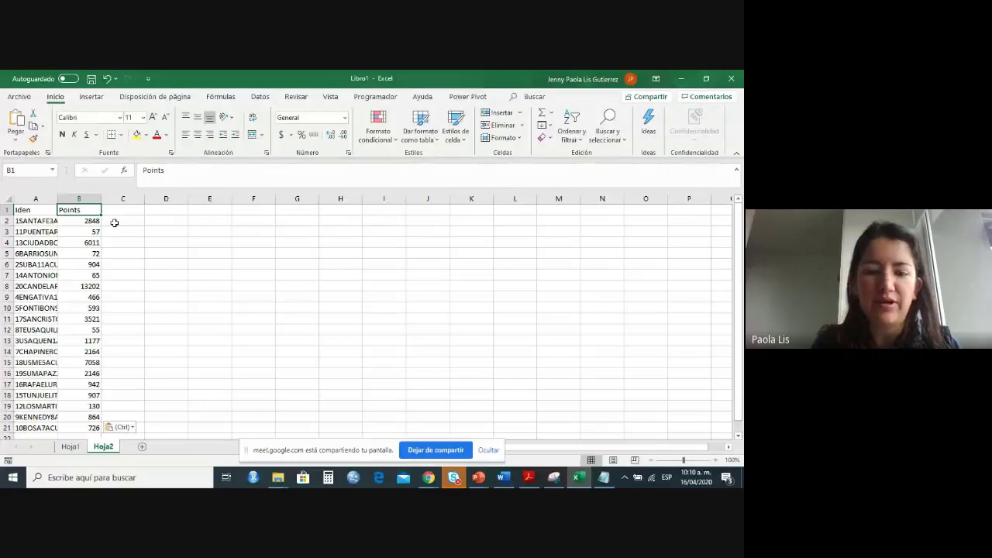
pyautogui.click(488, 450)
pyautogui.press('Down')
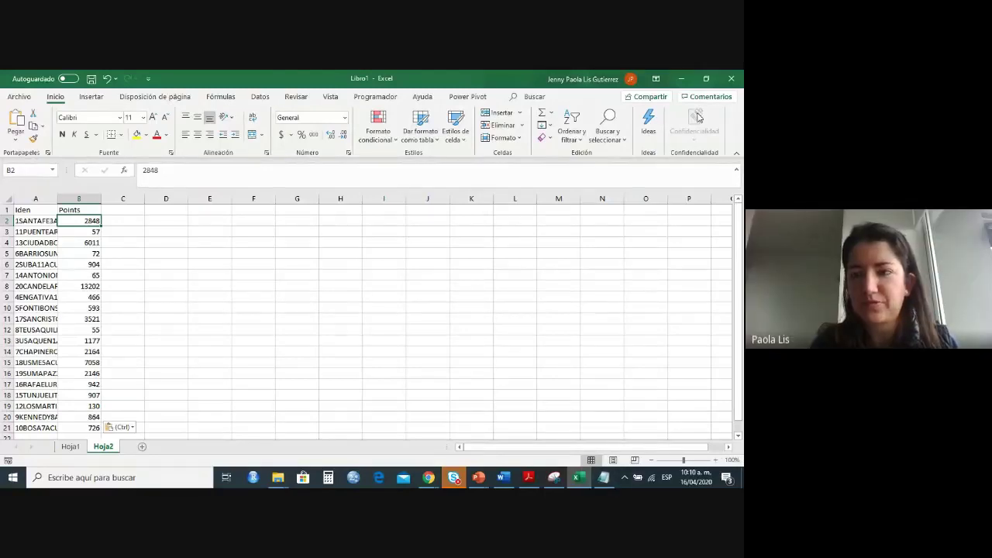
pyautogui.click(732, 80)
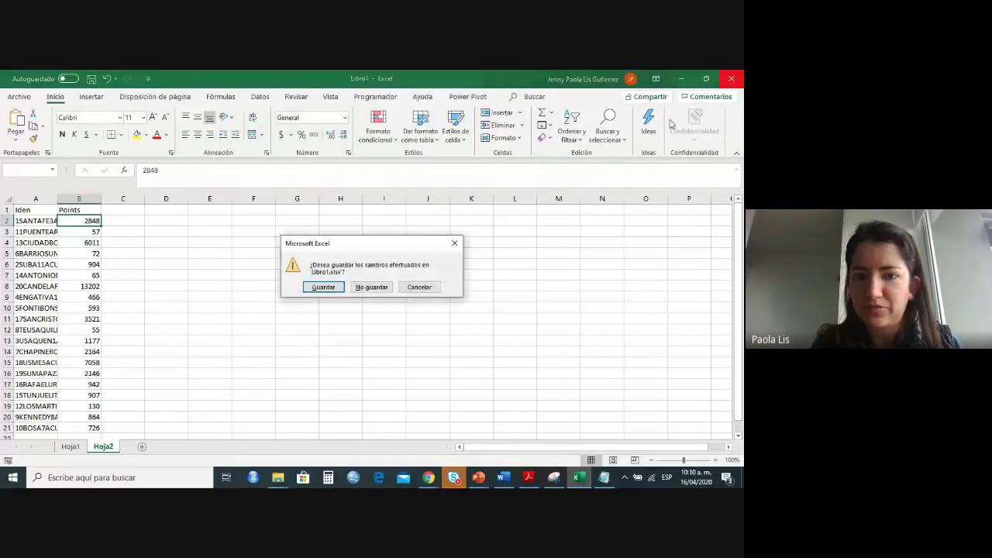
pyautogui.click(374, 291)
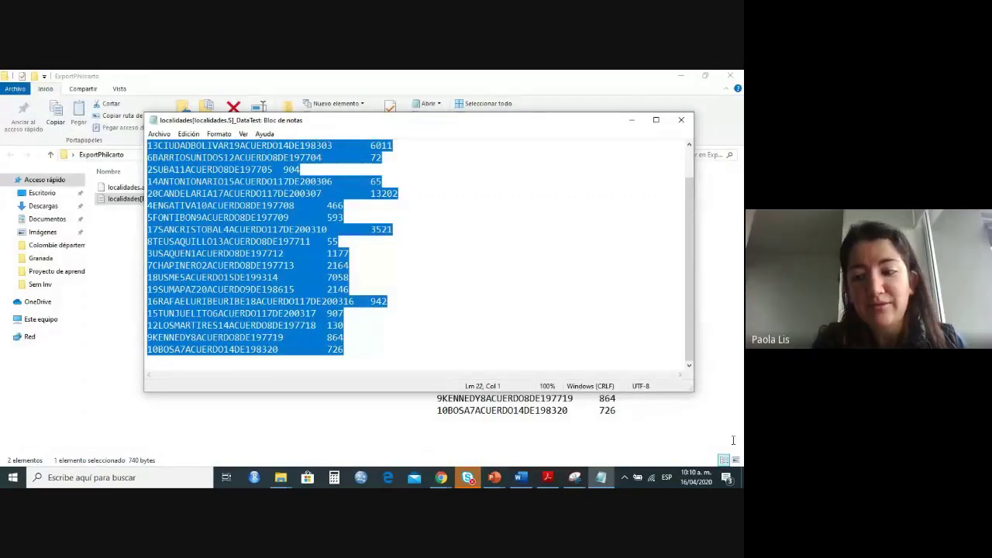
pyautogui.click(742, 481)
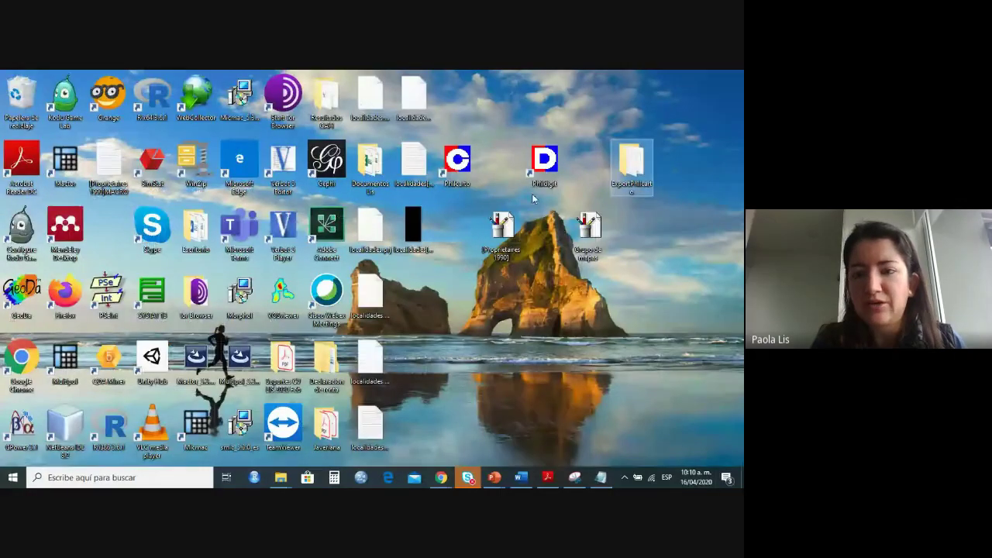
# Try to start a new Phildigit digitisation from a scanned map image in Descargas, accepting the Spanish licence first.
pyautogui.doubleClick(545, 161)
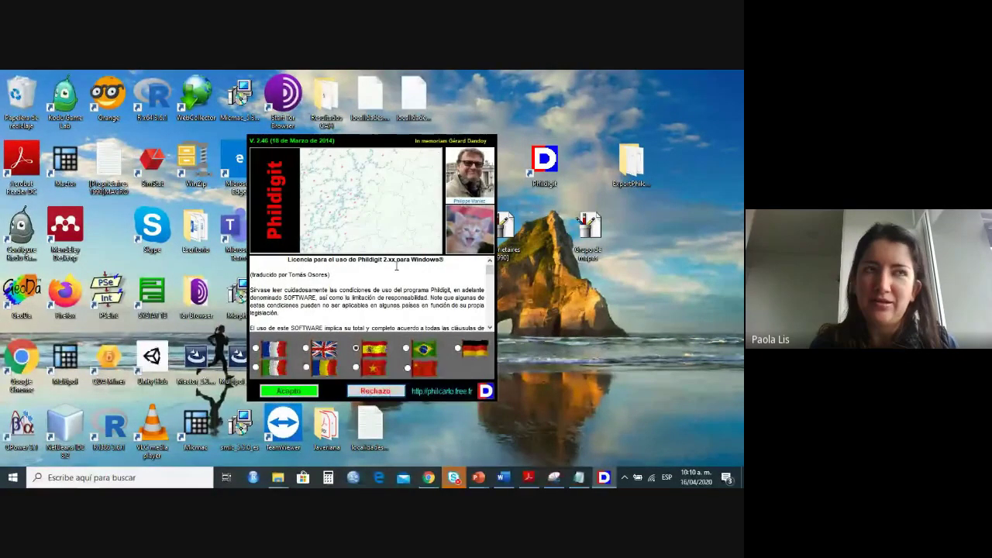
pyautogui.click(302, 394)
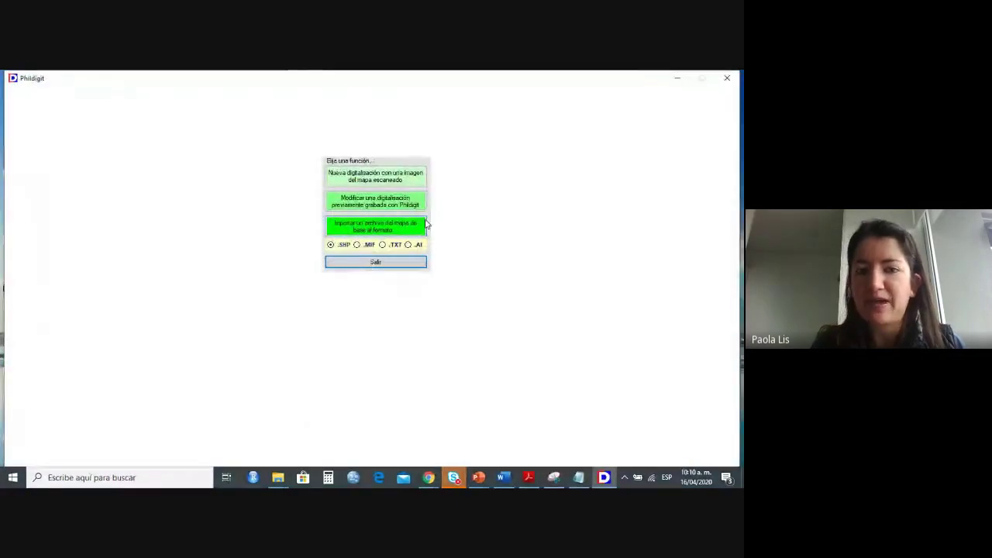
pyautogui.click(393, 186)
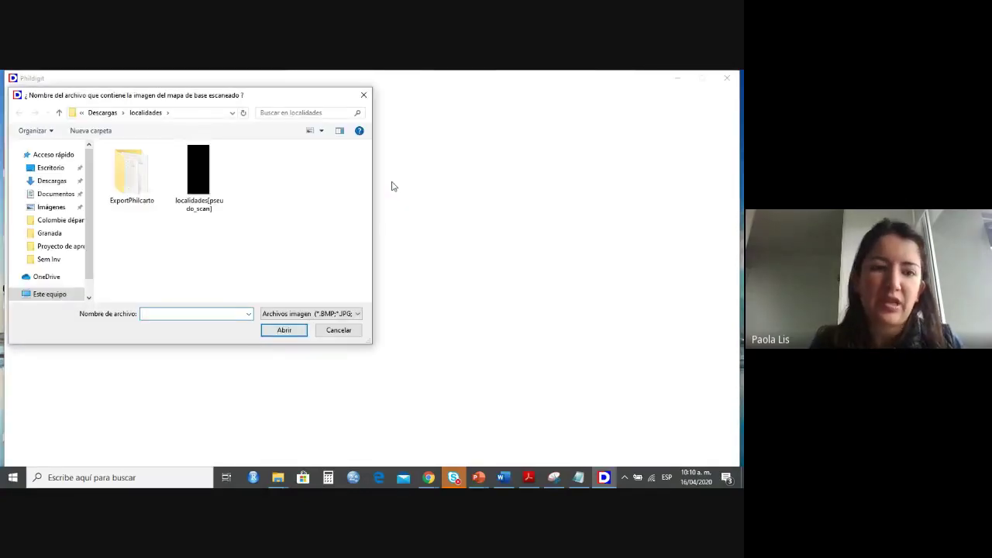
pyautogui.click(52, 182)
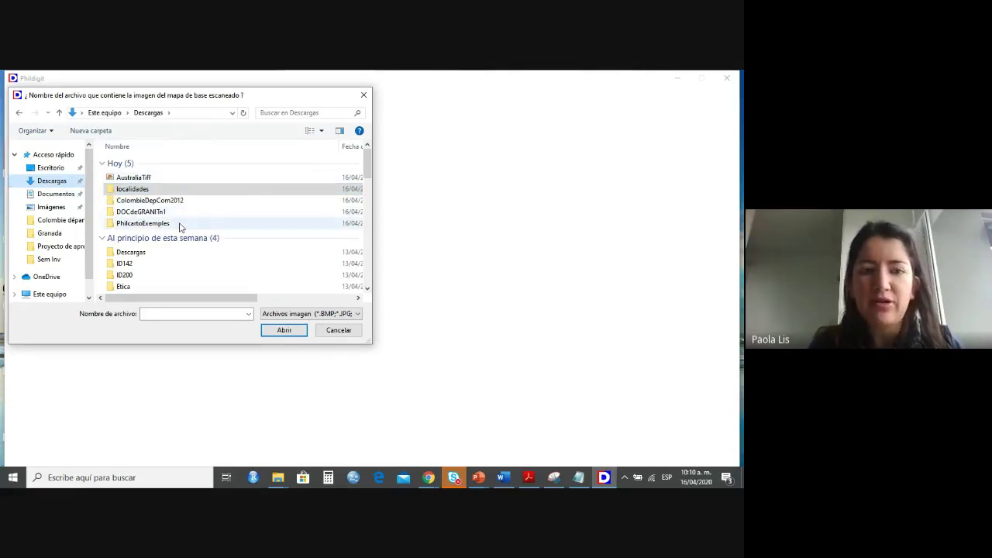
pyautogui.click(339, 331)
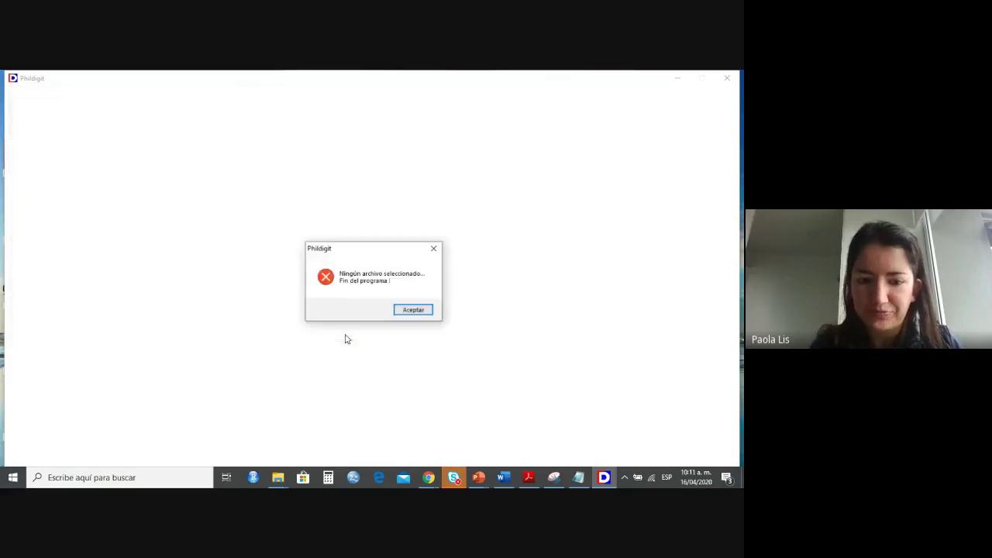
pyautogui.click(418, 313)
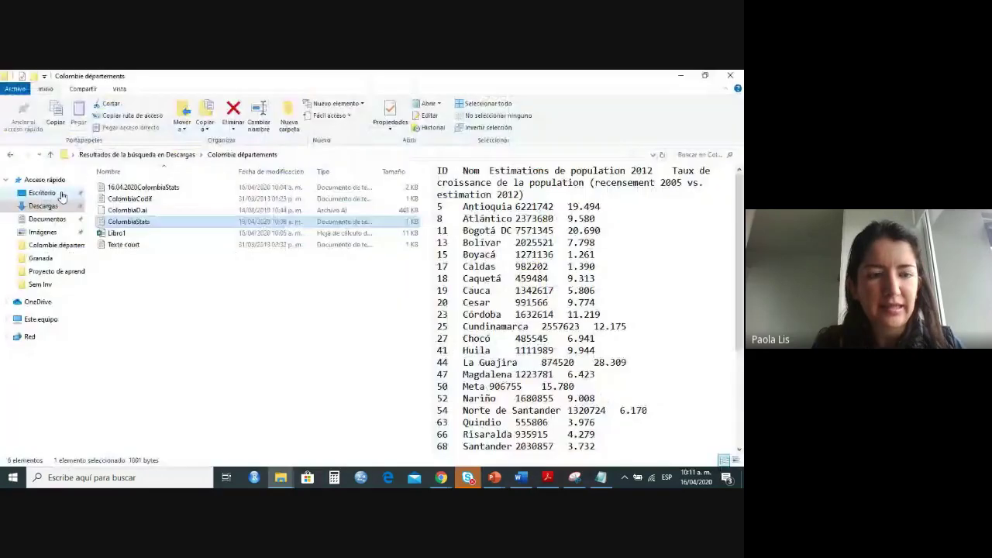
# View the Australia map image from the Descargas folder in Paint and close it.
pyautogui.click(48, 206)
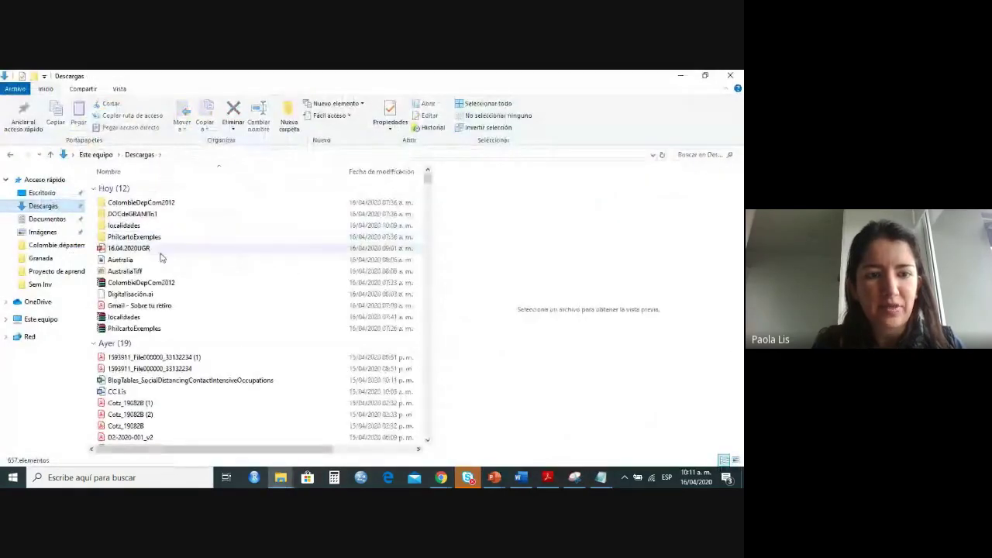
pyautogui.rightClick(134, 264)
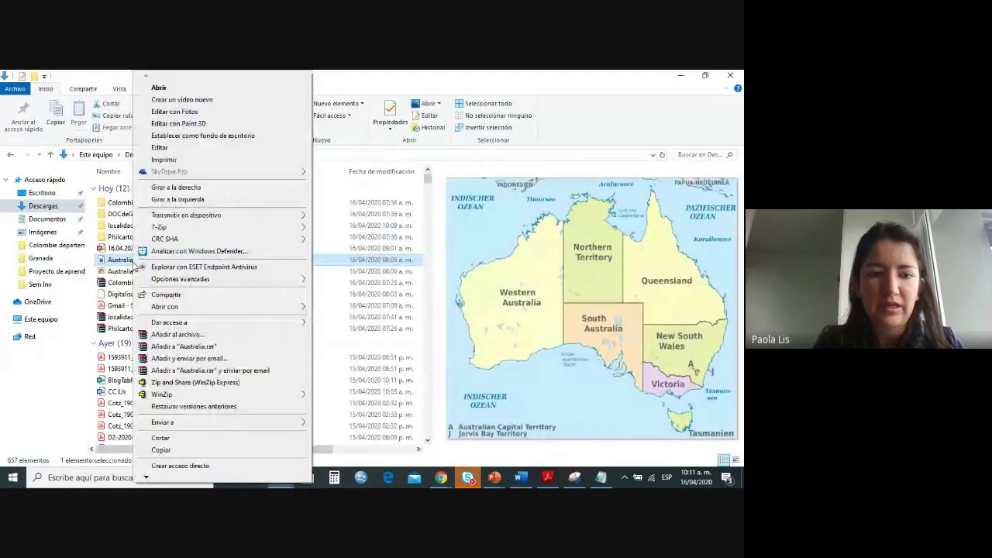
pyautogui.moveTo(251, 307)
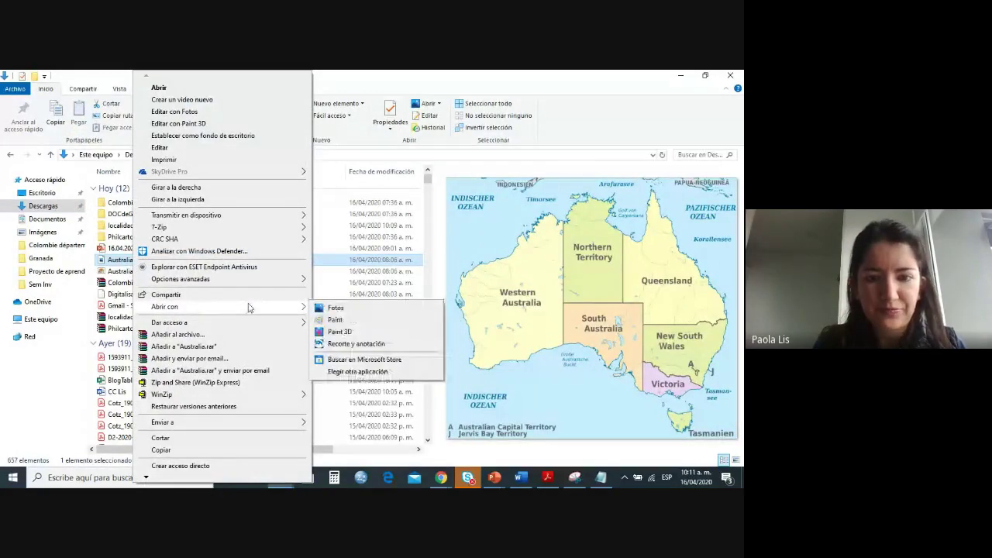
pyautogui.click(335, 320)
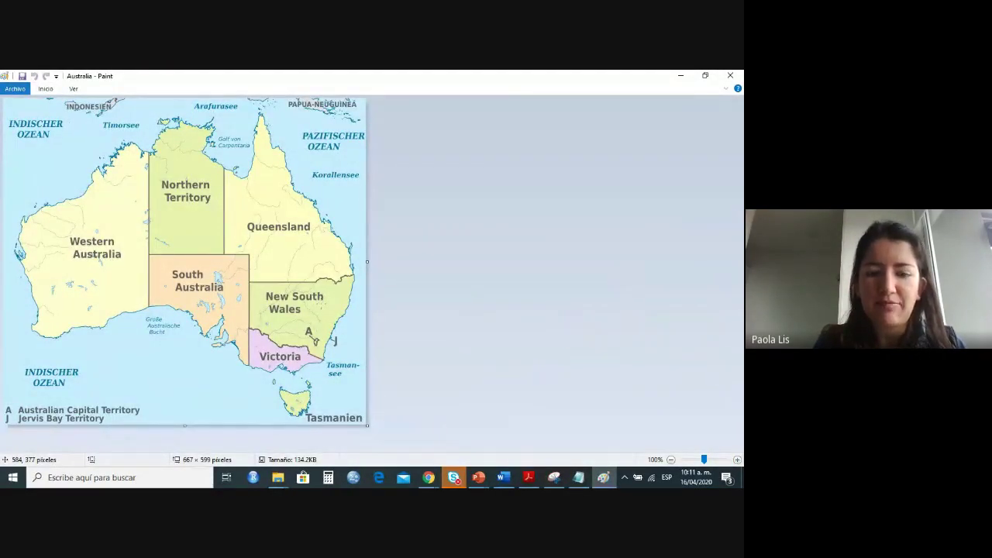
pyautogui.click(736, 76)
# Check the file types of the Australia and AustraliaTiff images in the Descargas folder.
pyautogui.moveTo(235, 451); pyautogui.dragTo(317, 451)
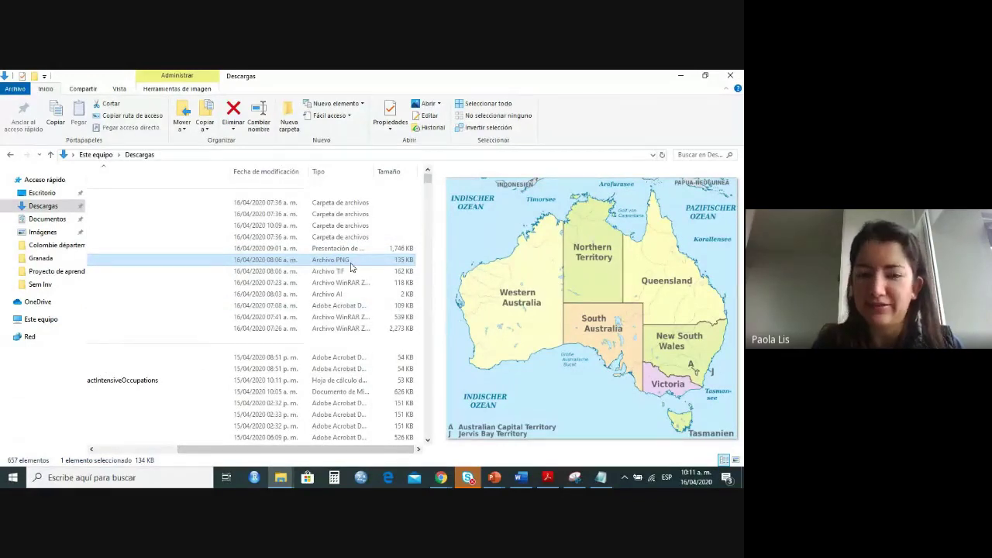
pyautogui.moveTo(341, 451); pyautogui.dragTo(253, 451)
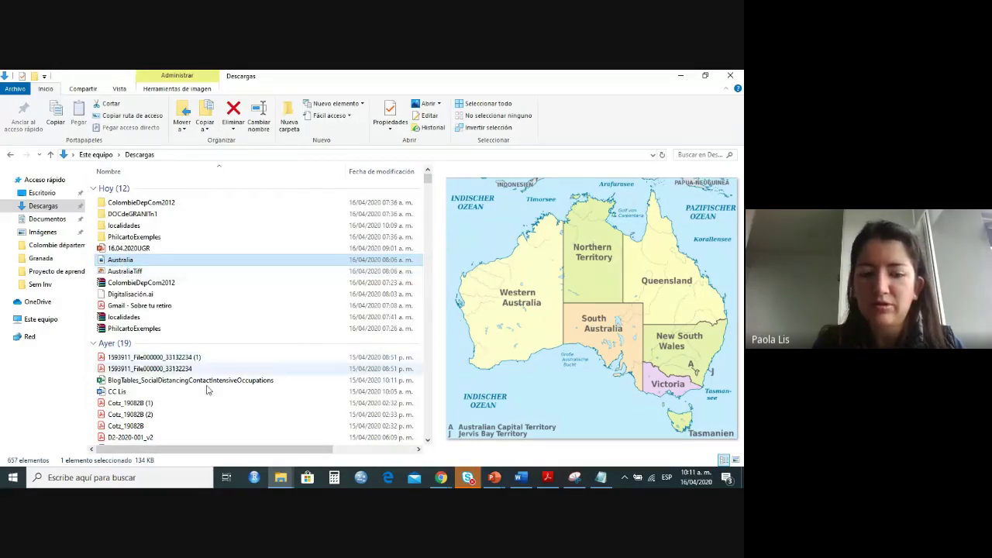
pyautogui.moveTo(233, 449); pyautogui.dragTo(319, 449)
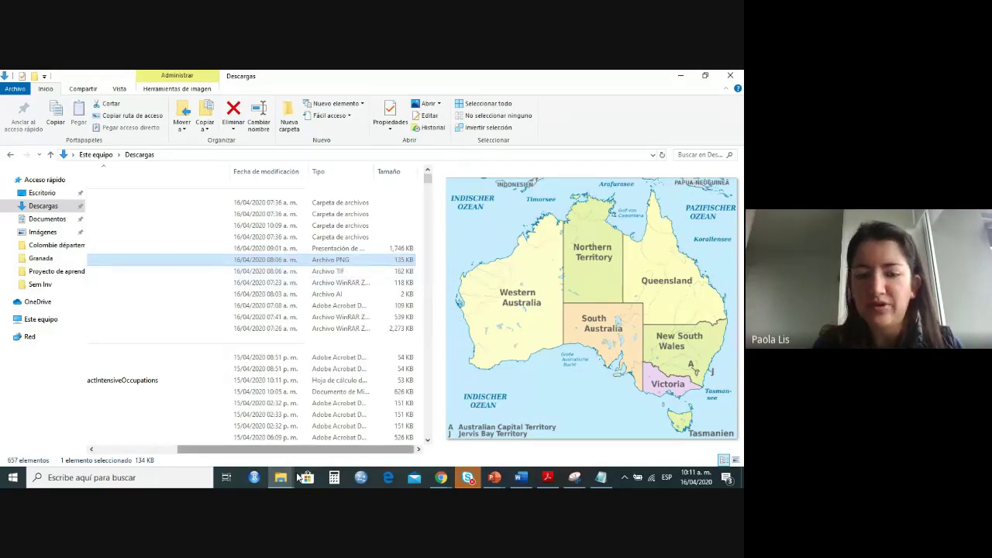
pyautogui.moveTo(298, 451); pyautogui.dragTo(216, 452)
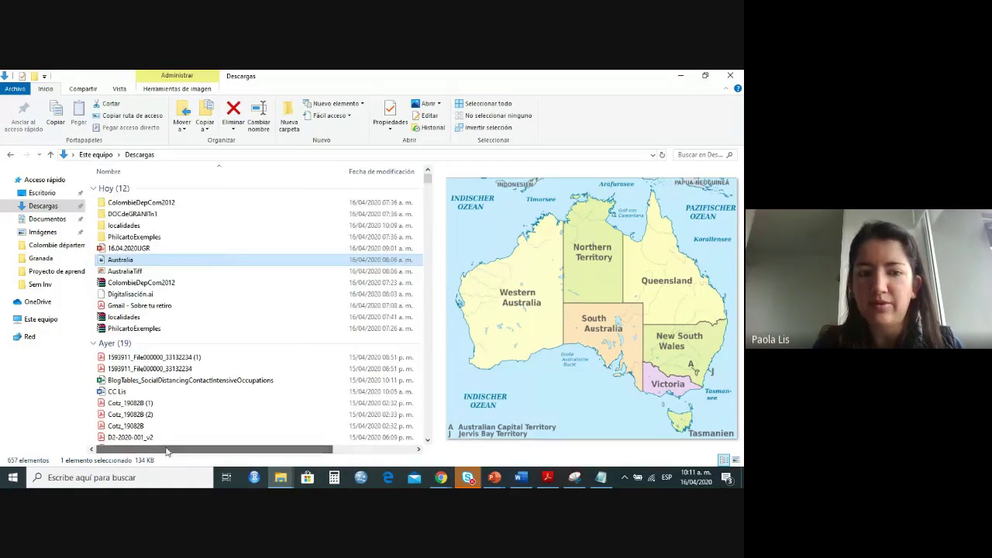
# Open the Australia PNG in Paint, save it as a TIFF named Australia in Descargas, and close Paint.
pyautogui.rightClick(112, 261)
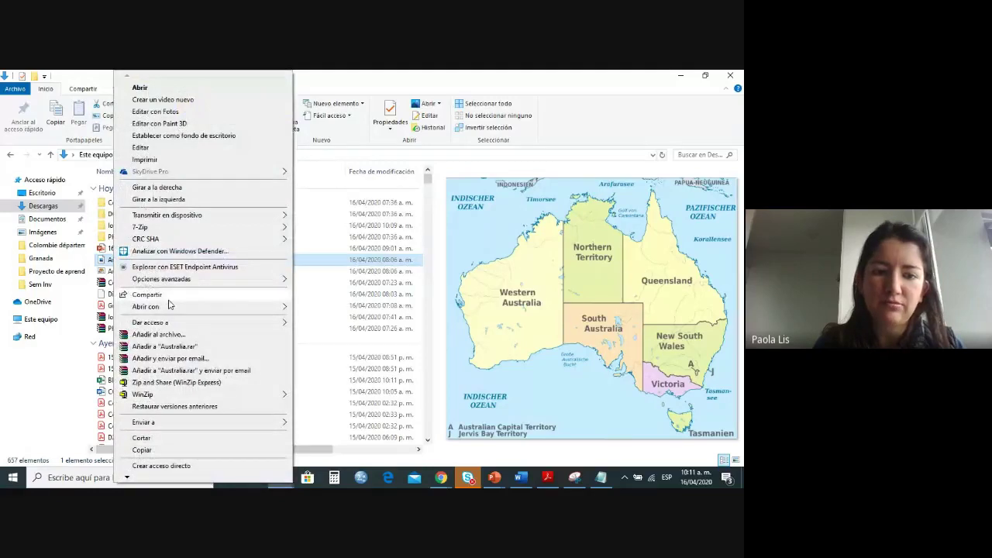
pyautogui.moveTo(177, 308)
pyautogui.click(314, 320)
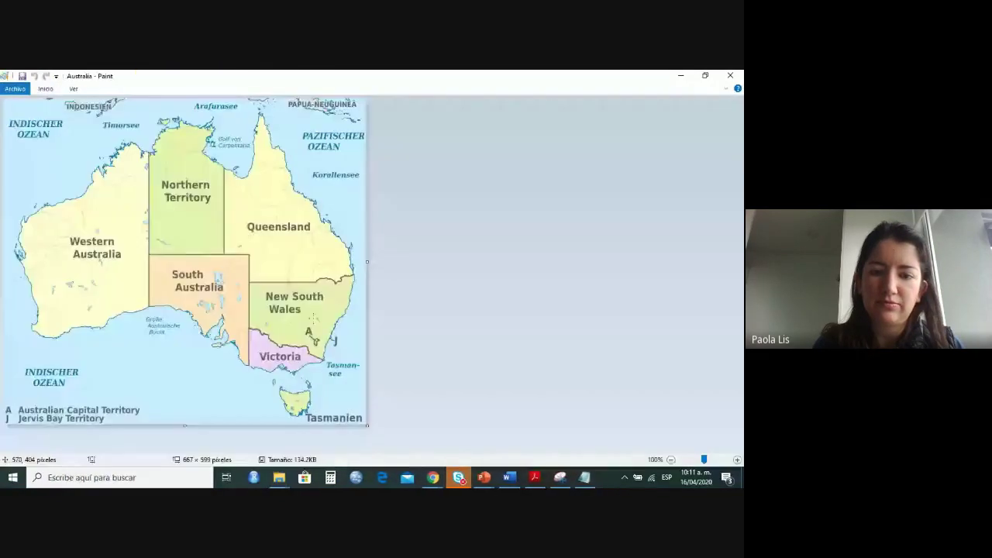
pyautogui.click(15, 89)
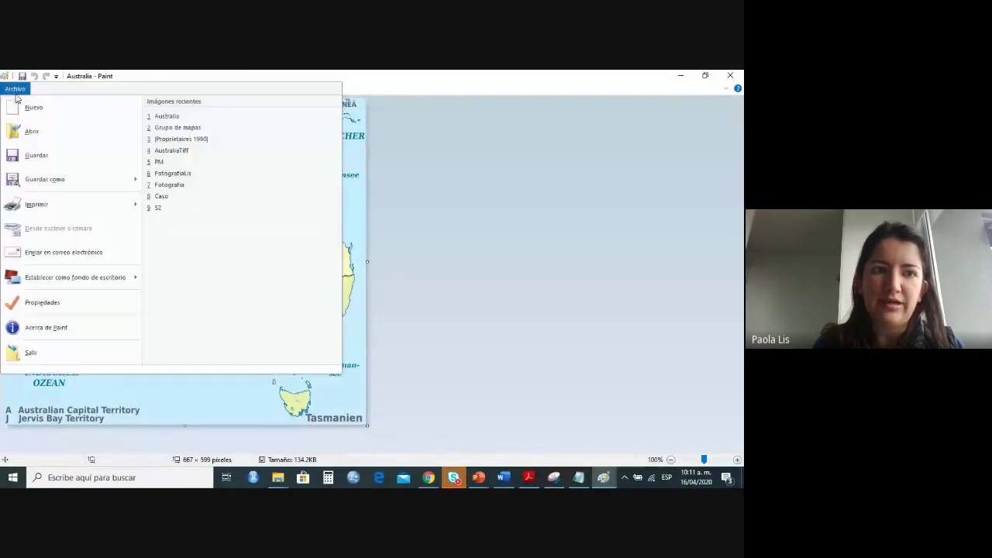
pyautogui.click(51, 175)
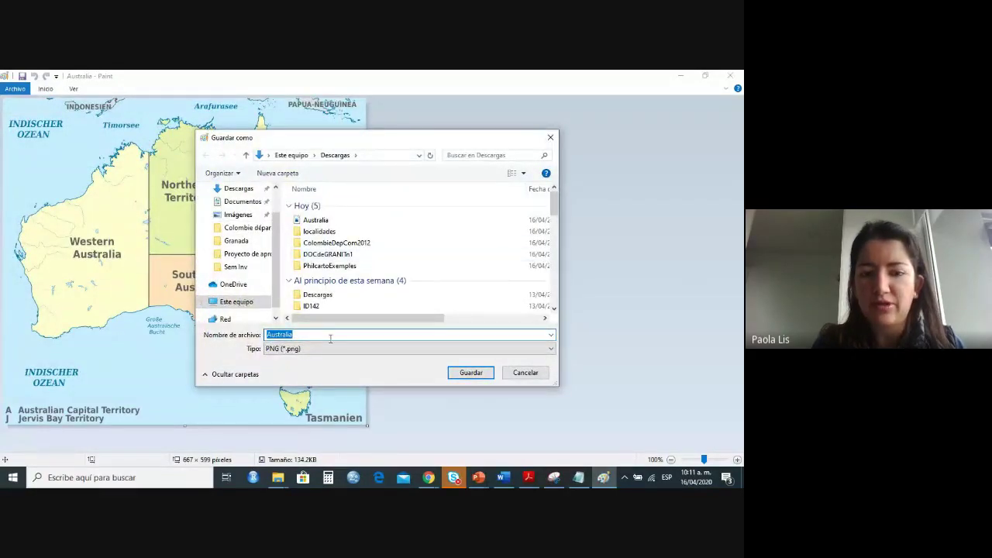
pyautogui.click(306, 349)
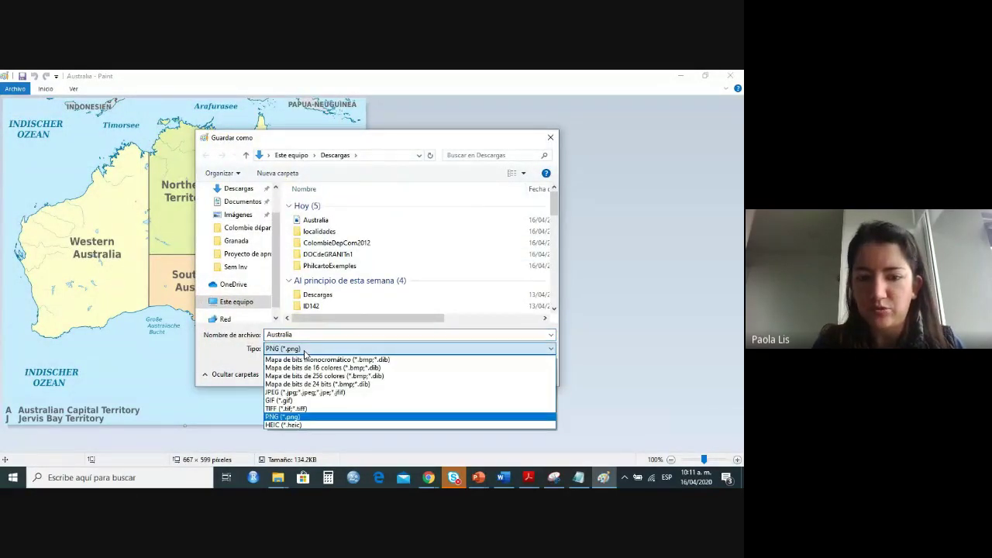
pyautogui.click(307, 409)
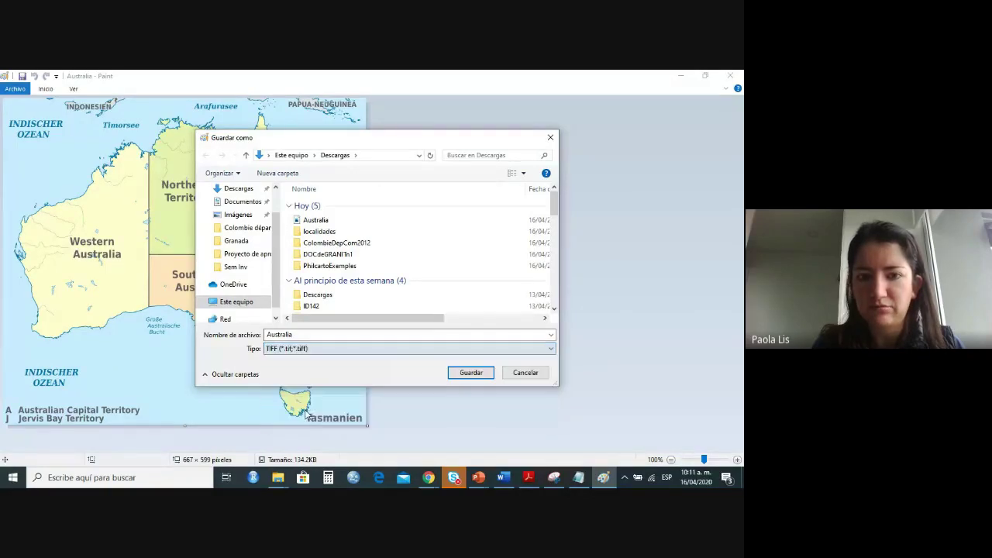
pyautogui.click(470, 374)
pyautogui.click(409, 296)
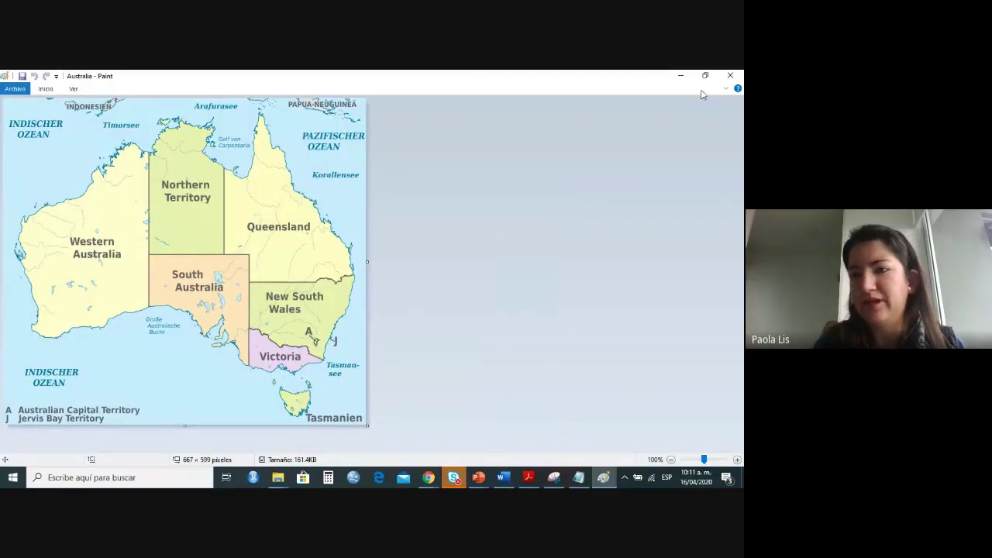
pyautogui.click(730, 75)
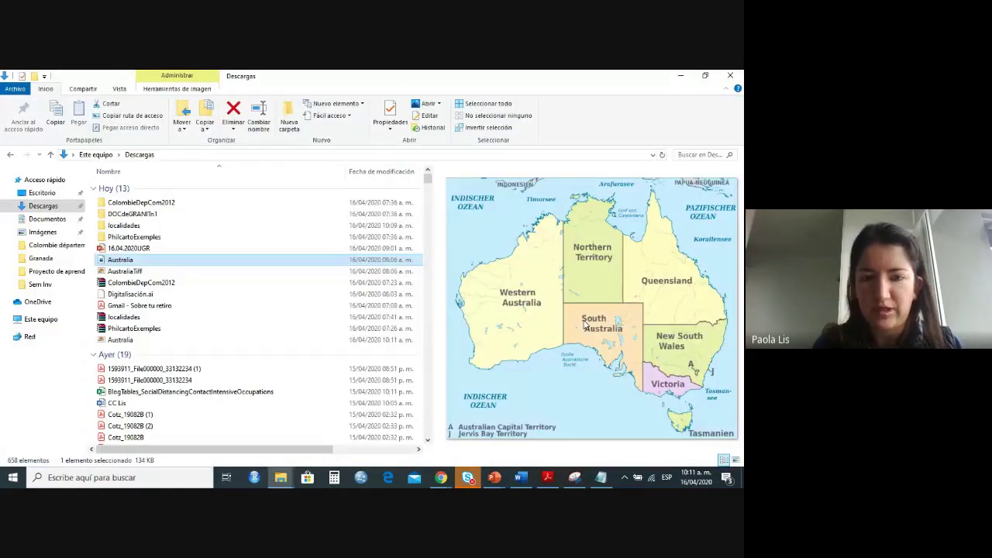
# Switch to the Google Meet call and open its chat to read the participants' latest messages.
pyautogui.hotkey('alt', 'Tab')
pyautogui.press('Tab')
pyautogui.press('Tab')
pyautogui.press('Tab')
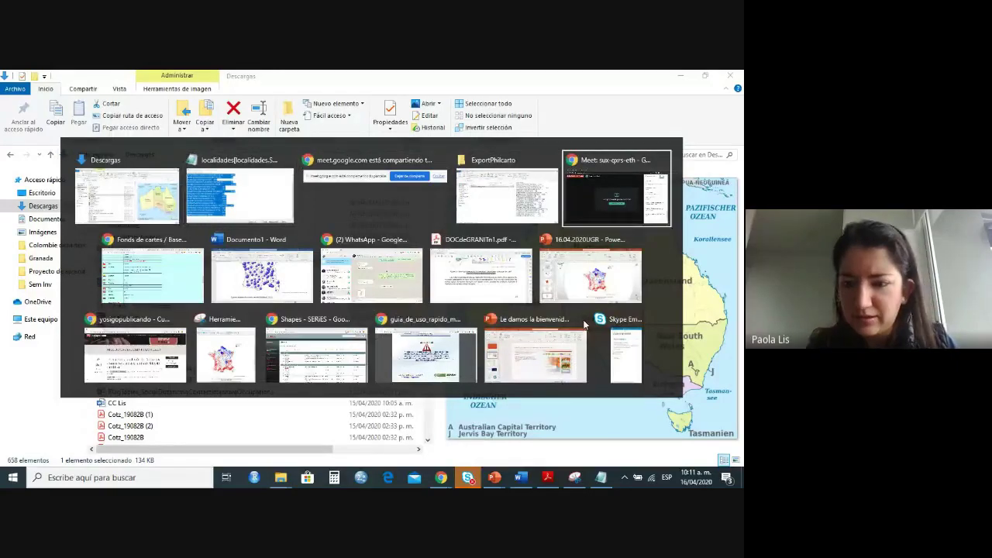
pyautogui.click(608, 224)
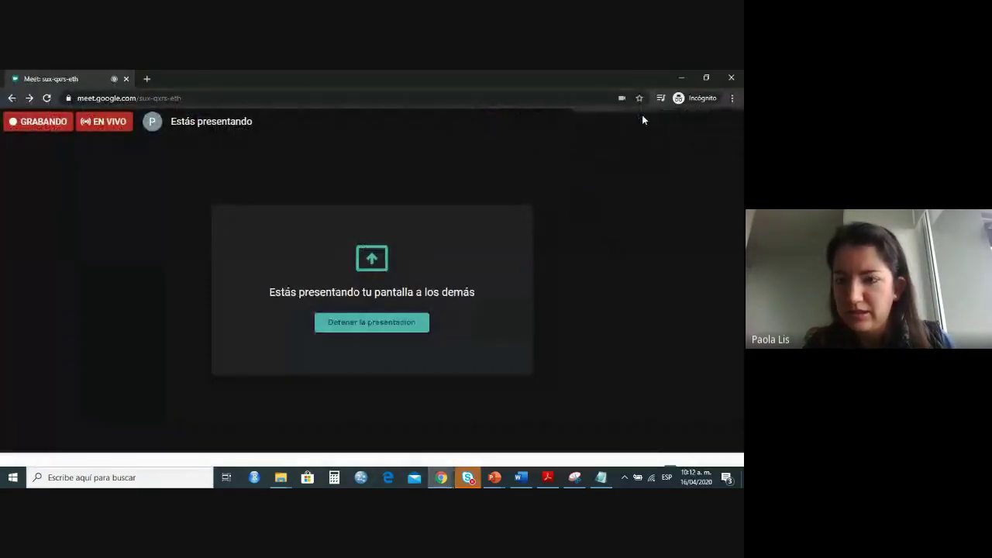
pyautogui.click(638, 118)
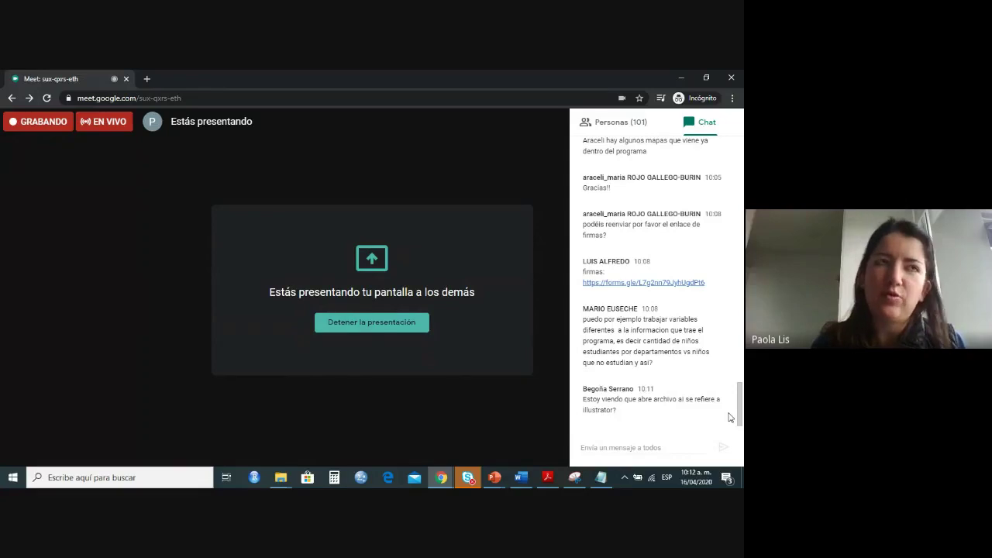
# Launch Phildigit from the desktop, accept the Spanish licence, and start a new digitisation from the Australia image in Descargas.
pyautogui.hotkey('alt', 'Tab')
pyautogui.hotkey('alt', 'Tab')
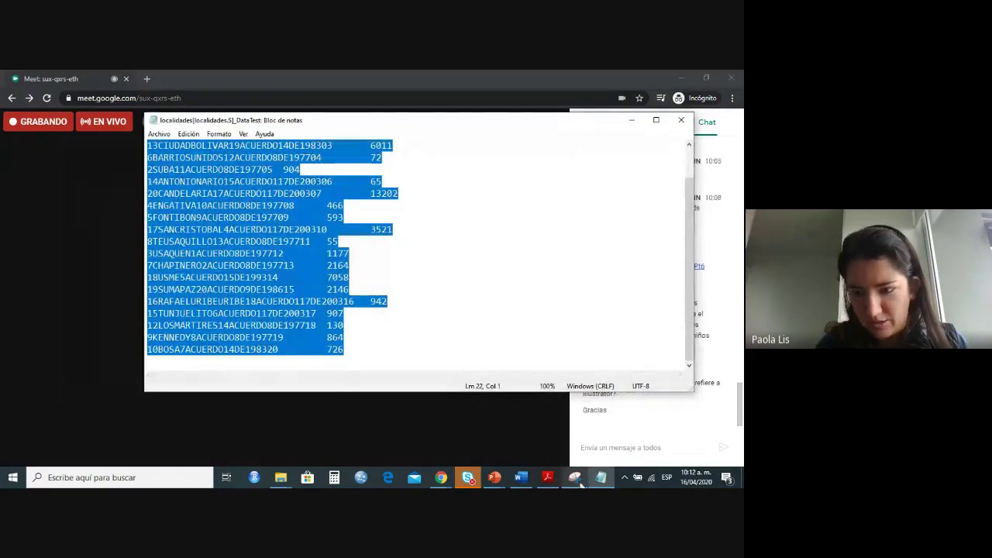
pyautogui.press('super+d')
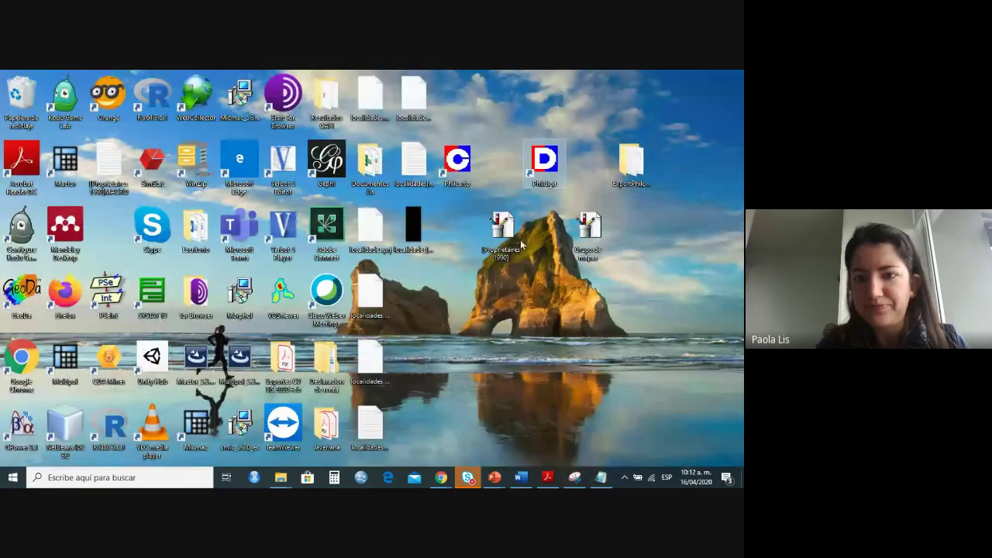
pyautogui.doubleClick(547, 160)
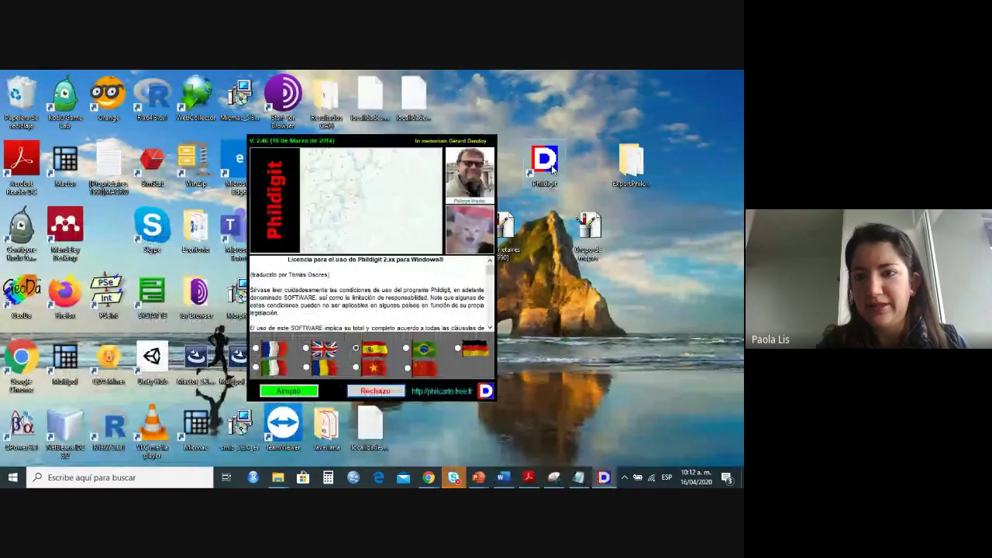
pyautogui.click(280, 392)
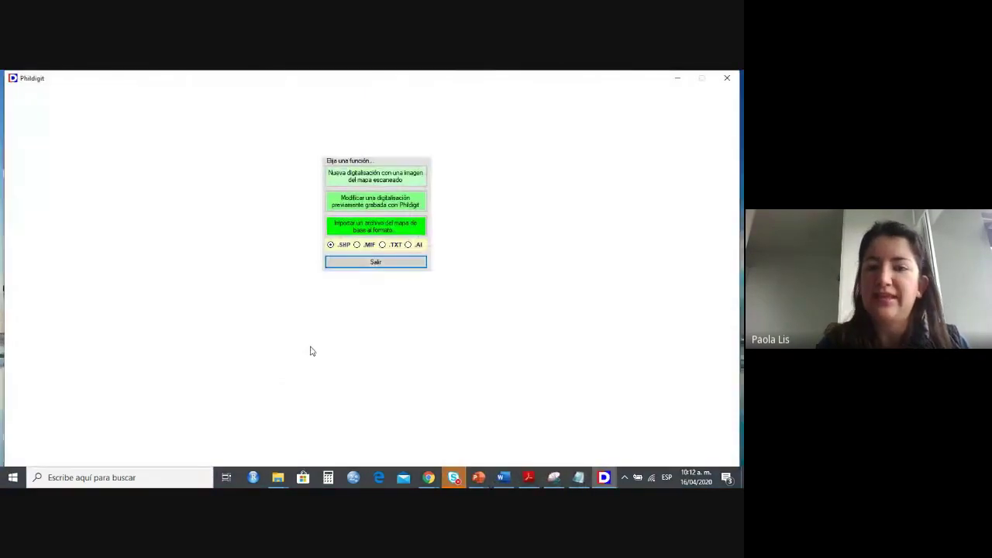
pyautogui.click(385, 177)
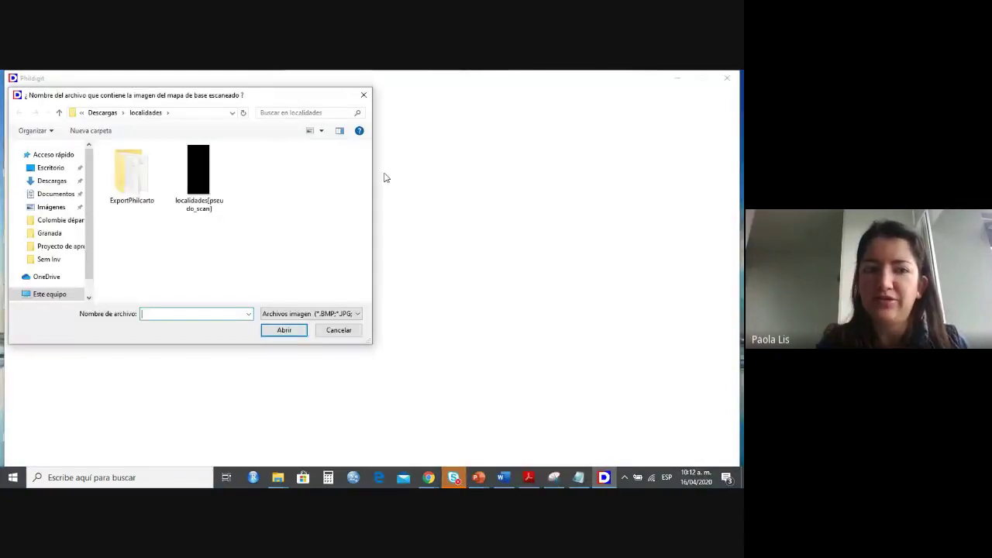
pyautogui.click(62, 183)
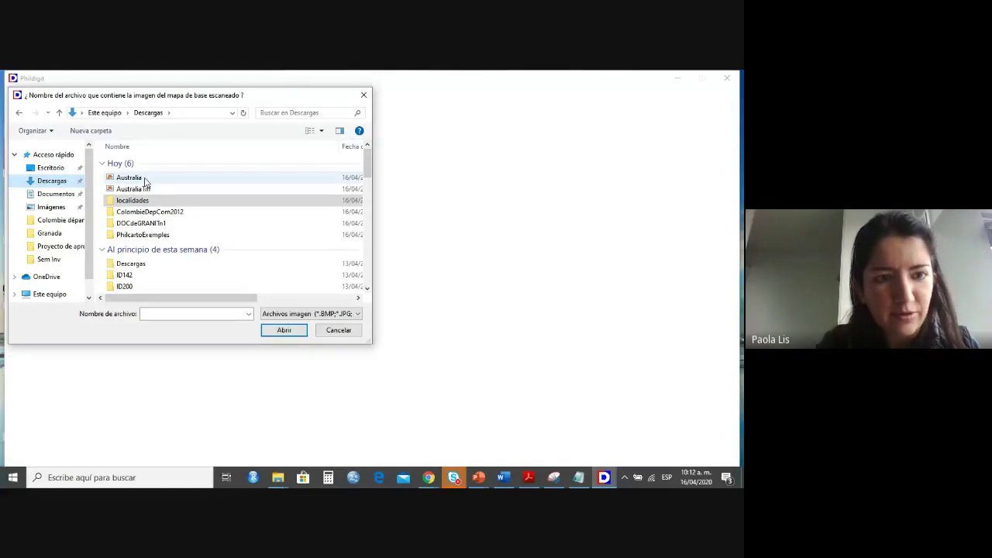
pyautogui.doubleClick(144, 179)
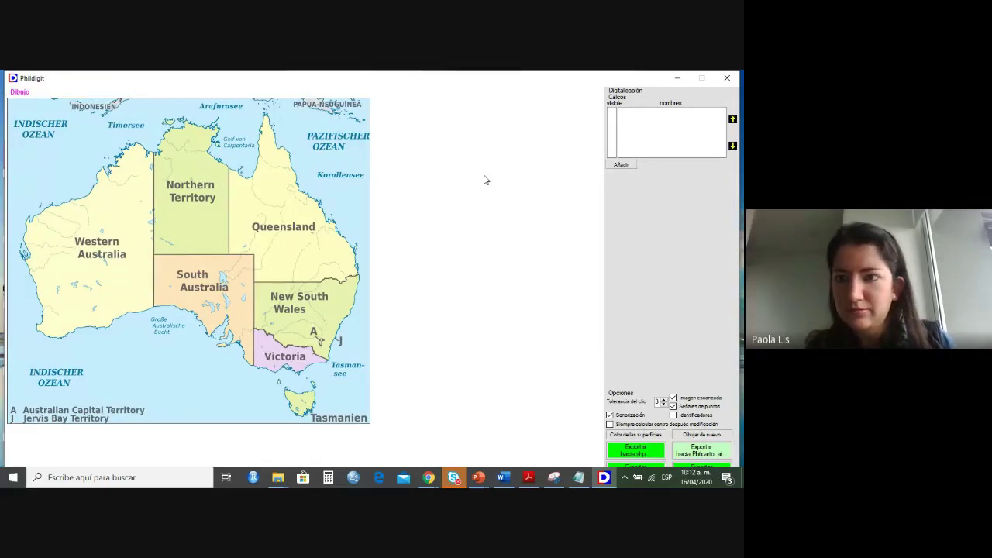
# Add a surface layer named AUSTRALIA and save the base map file as Australia in Descargas.
pyautogui.click(622, 166)
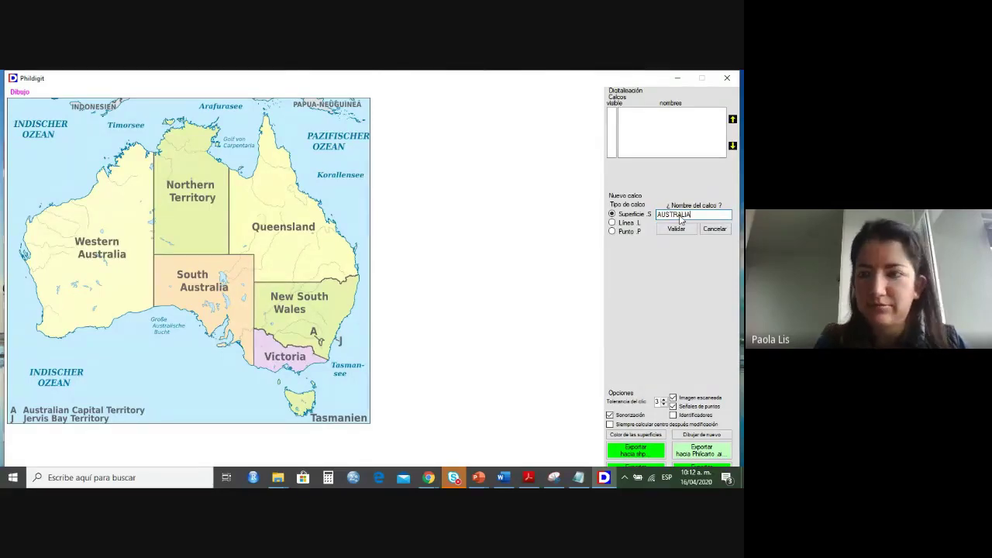
pyautogui.click(676, 229)
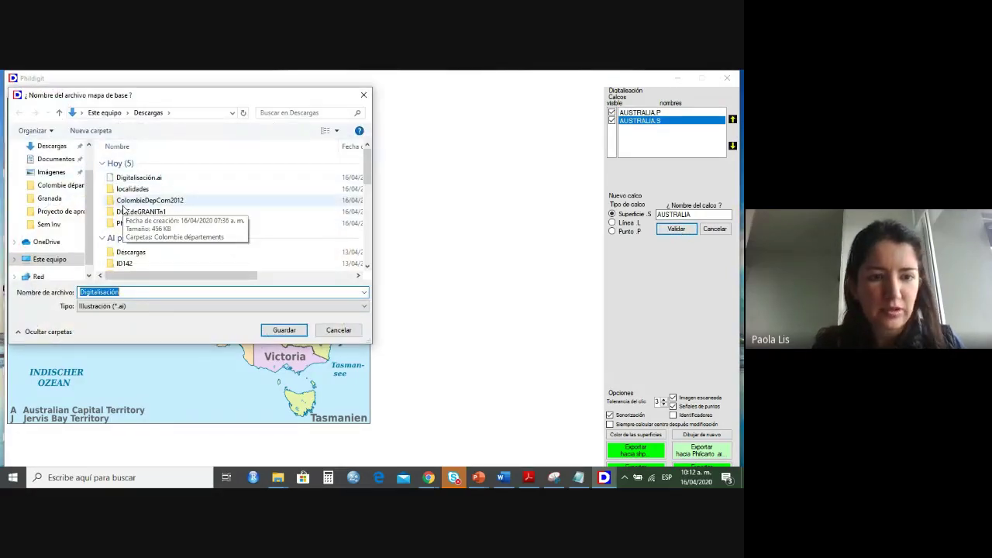
pyautogui.click(134, 291)
pyautogui.write('Australia')
pyautogui.press('Return')
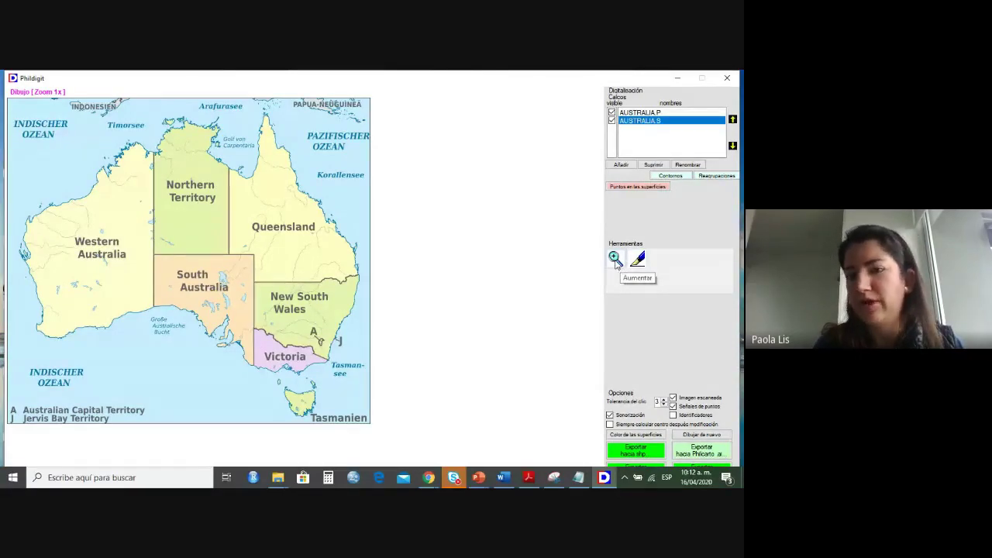
# Enlarge the map to 2x and start a new surface element for Queensland with the identifier Q.
pyautogui.click(615, 258)
pyautogui.moveTo(589, 287); pyautogui.dragTo(587, 218)
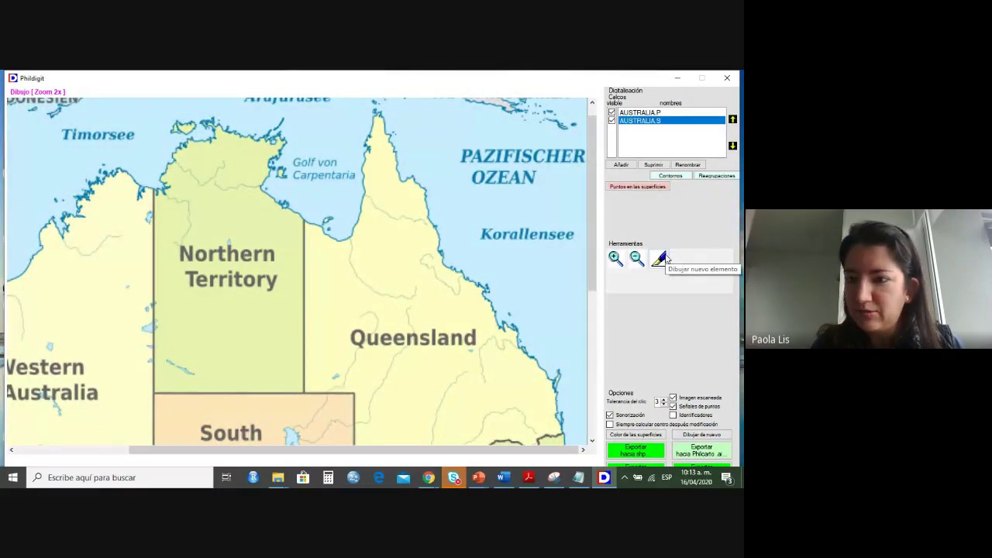
pyautogui.click(663, 258)
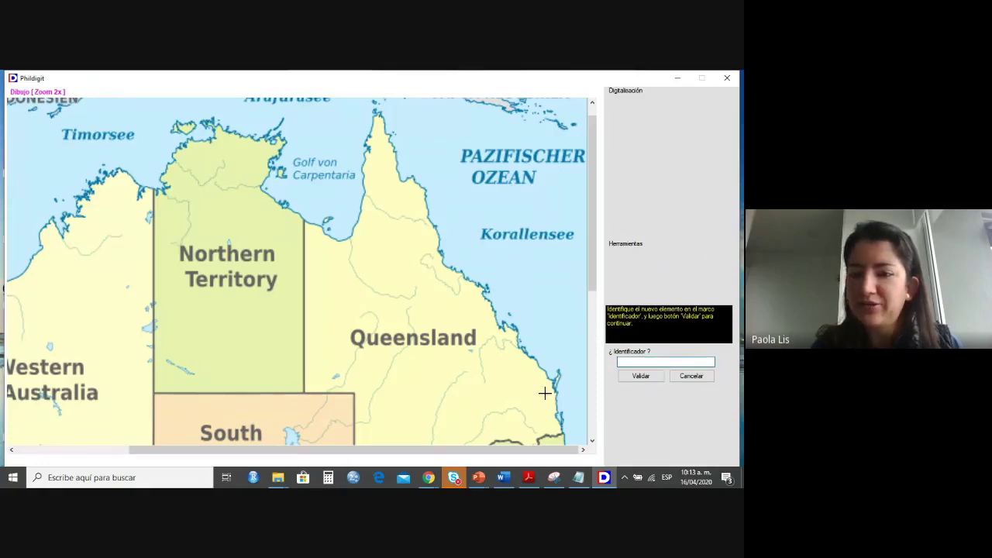
pyautogui.moveTo(593, 262); pyautogui.dragTo(594, 282)
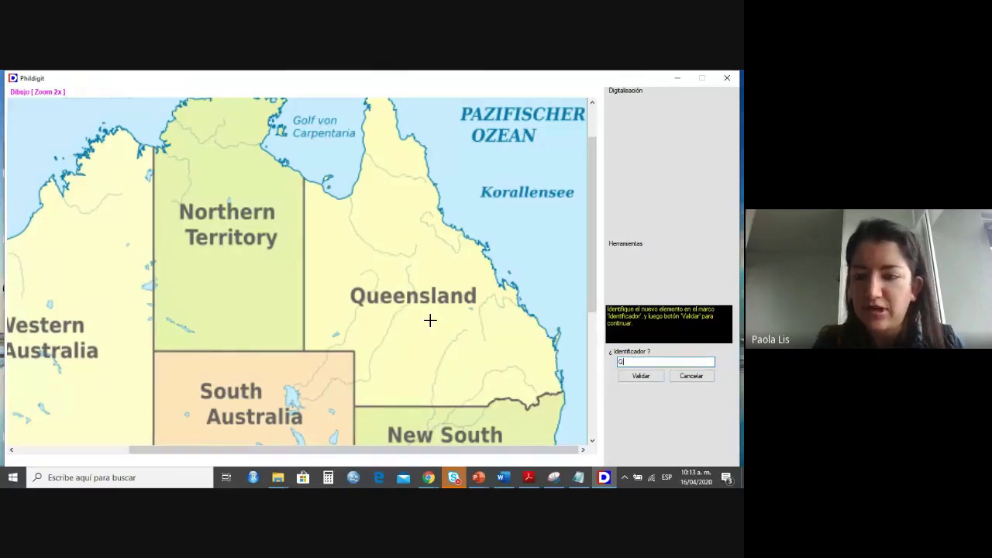
pyautogui.click(641, 376)
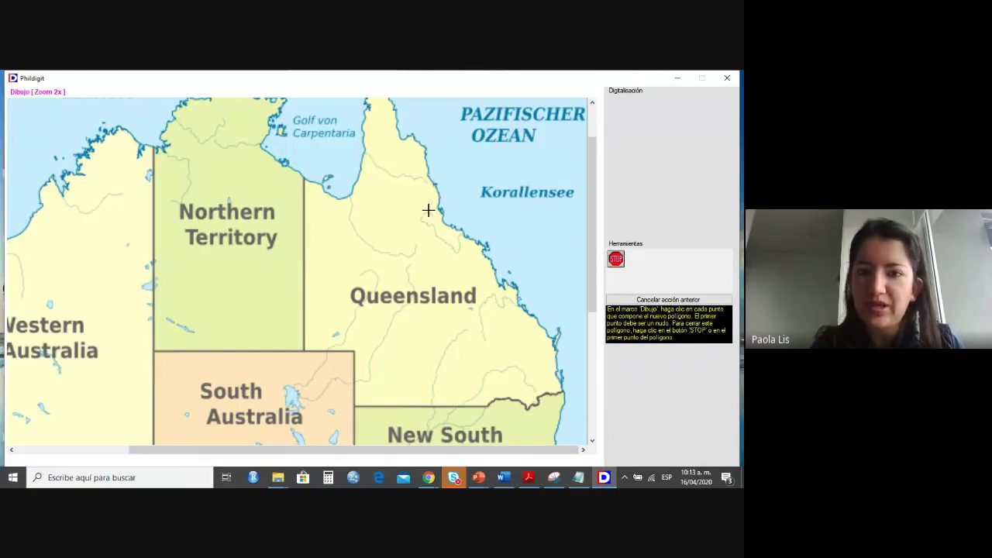
# Trace Queensland's straight borders from the Gulf of Carpentaria coast along Northern Territory, South Australia and New South Wales.
pyautogui.click(305, 179)
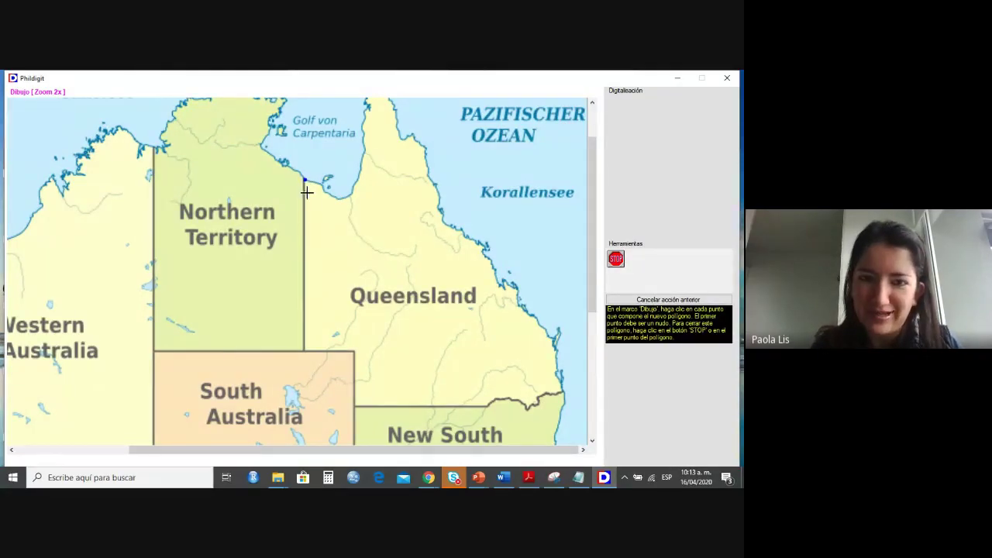
pyautogui.click(304, 352)
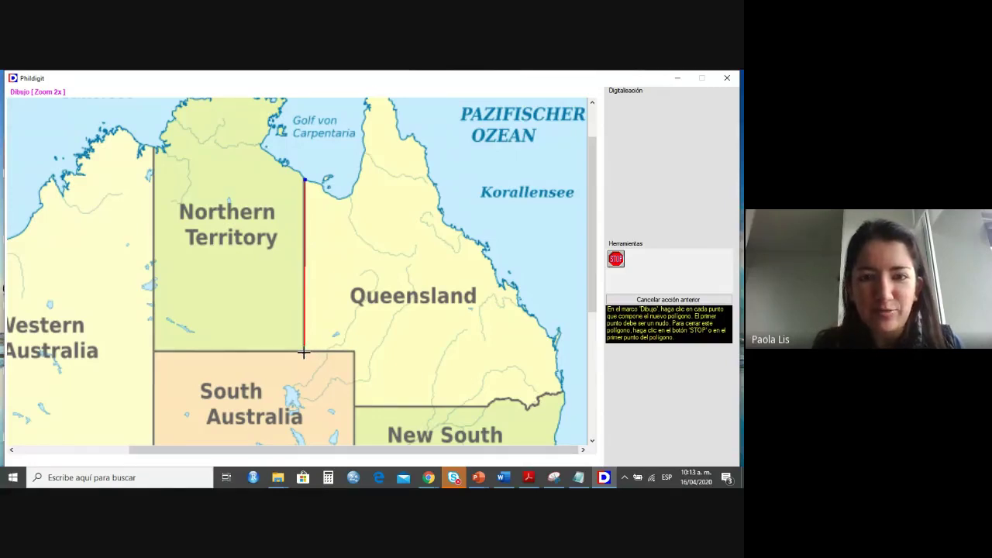
pyautogui.click(354, 352)
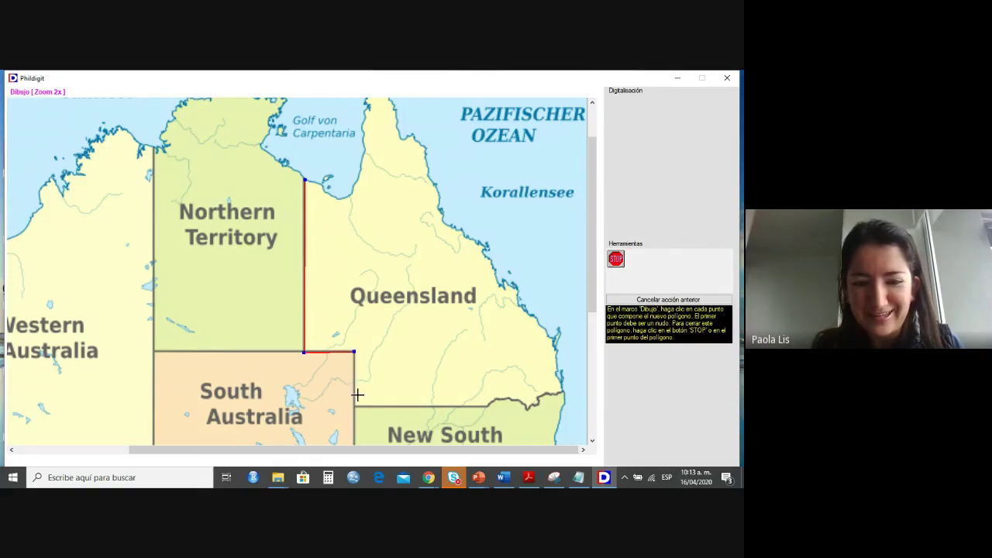
pyautogui.click(354, 405)
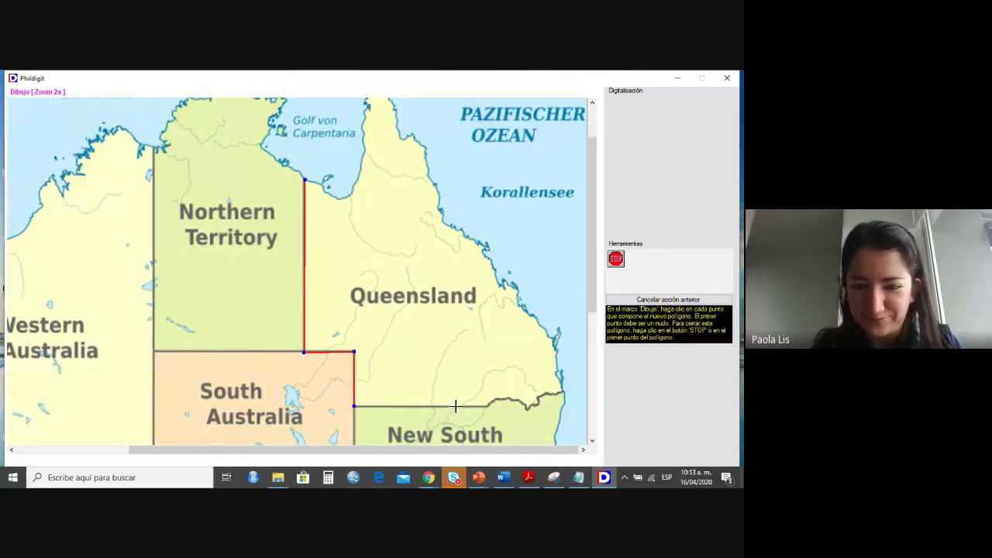
pyautogui.click(488, 405)
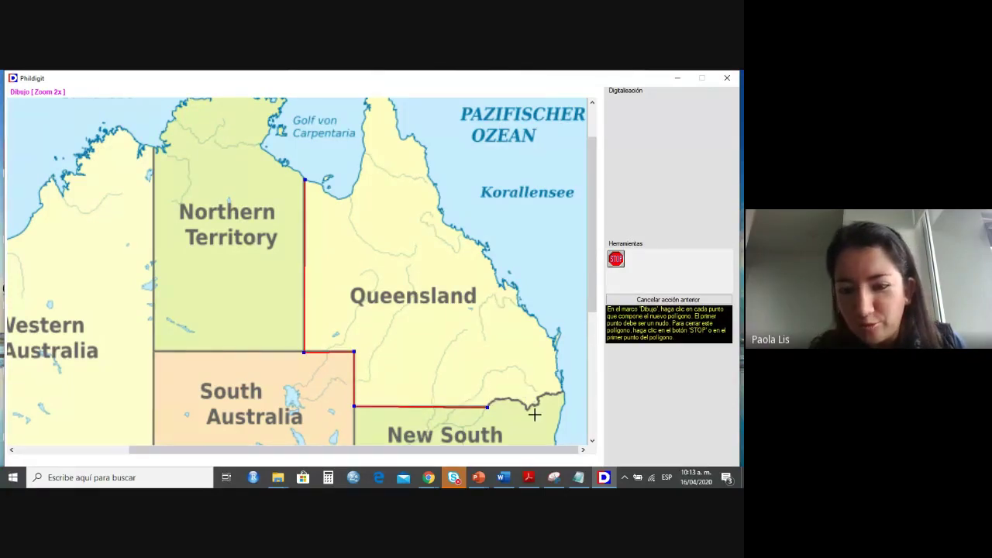
# Continue the Queensland polygon along the irregular eastern part of the New South Wales border to the Pacific coast.
pyautogui.click(494, 400)
pyautogui.click(500, 399)
pyautogui.click(508, 399)
pyautogui.click(514, 399)
pyautogui.click(520, 398)
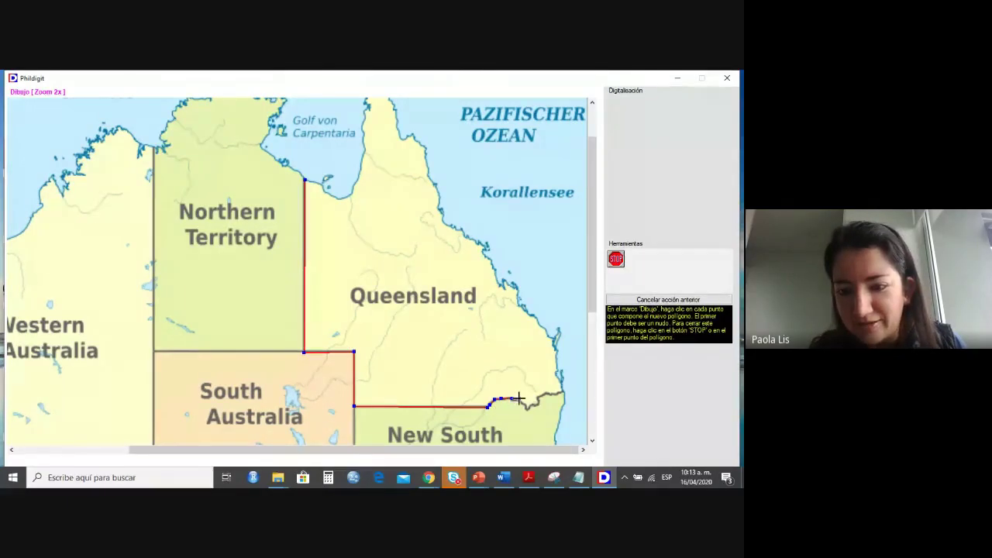
pyautogui.click(523, 402)
pyautogui.click(526, 409)
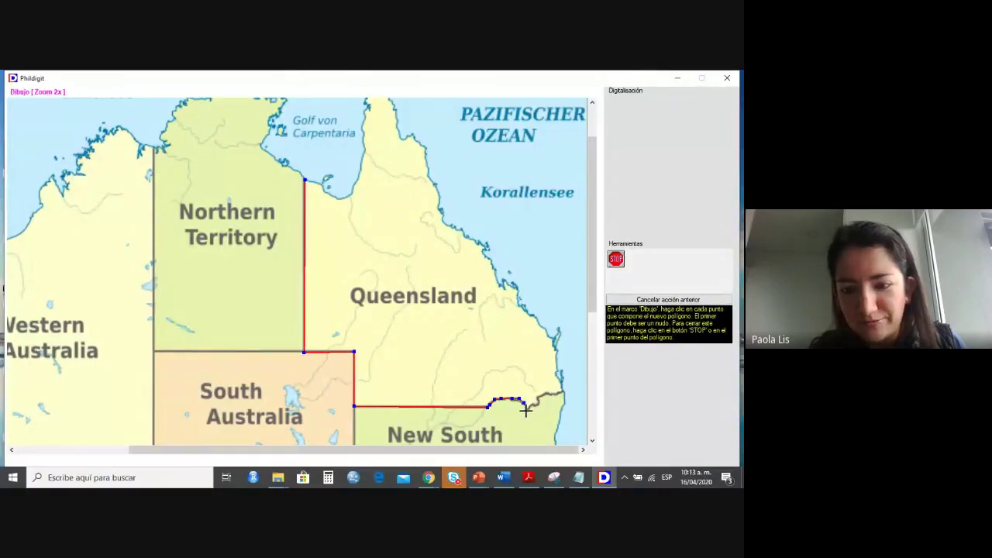
pyautogui.click(562, 393)
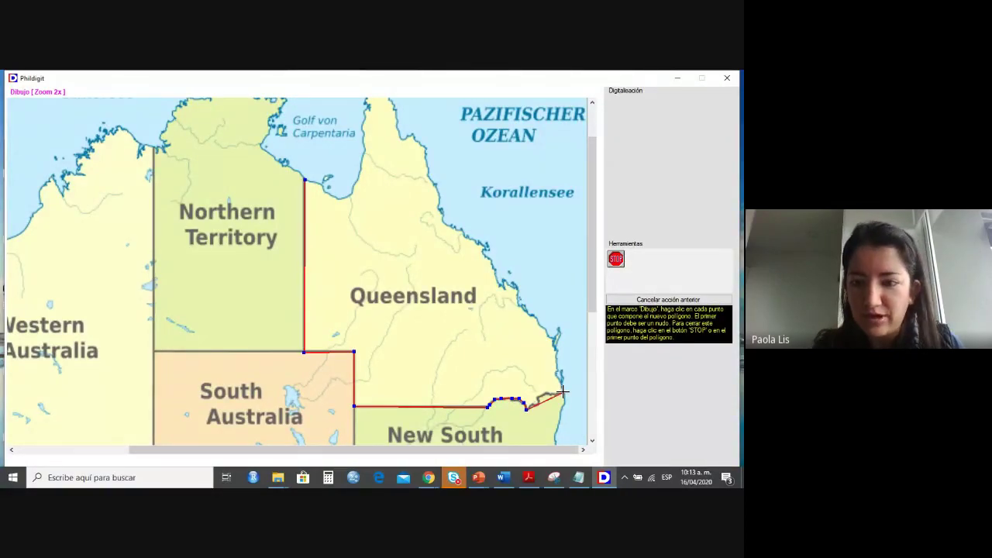
# Outline Queensland's east coast roughly up to its northern tip and close the polygon at its starting point.
pyautogui.click(555, 337)
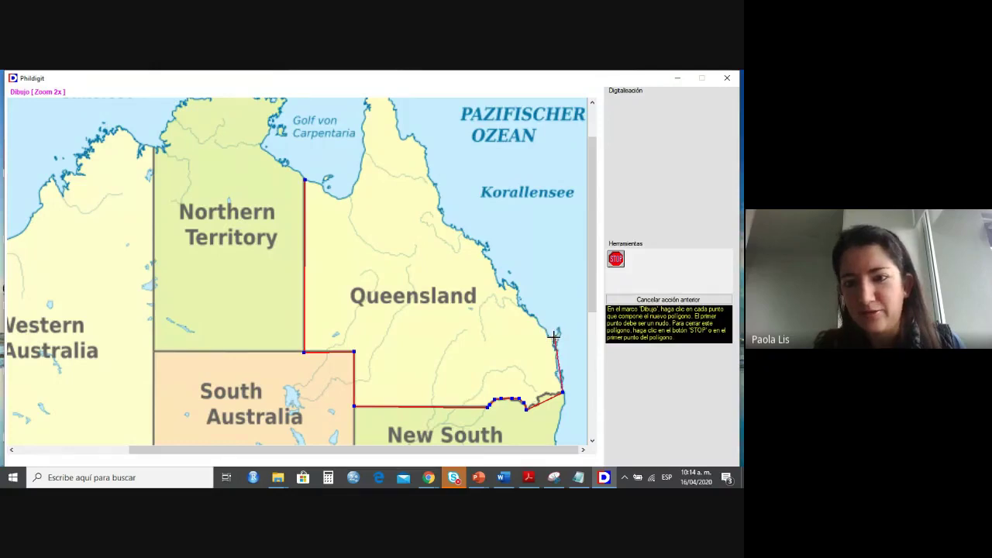
pyautogui.click(426, 147)
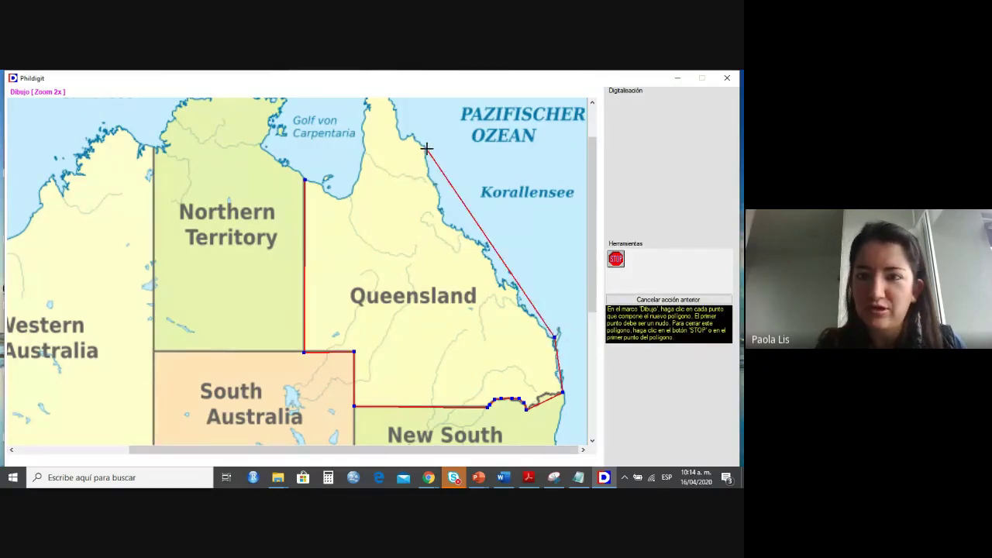
pyautogui.scroll(2, 593, 155)
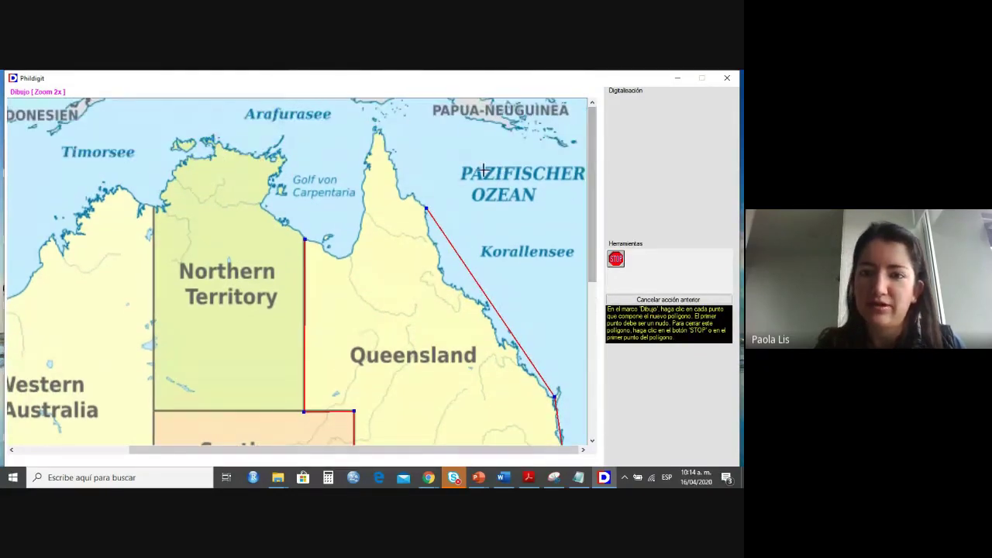
pyautogui.click(404, 198)
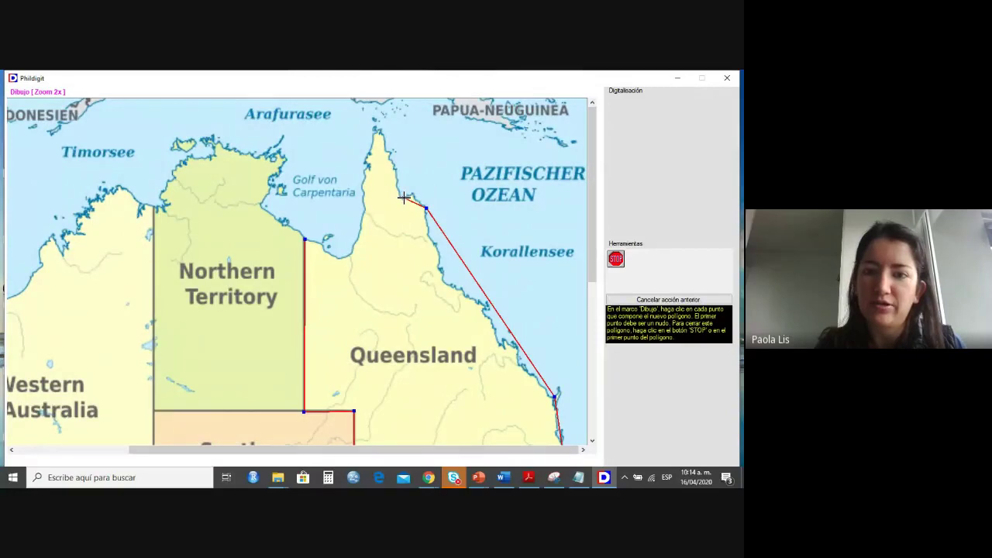
pyautogui.click(374, 127)
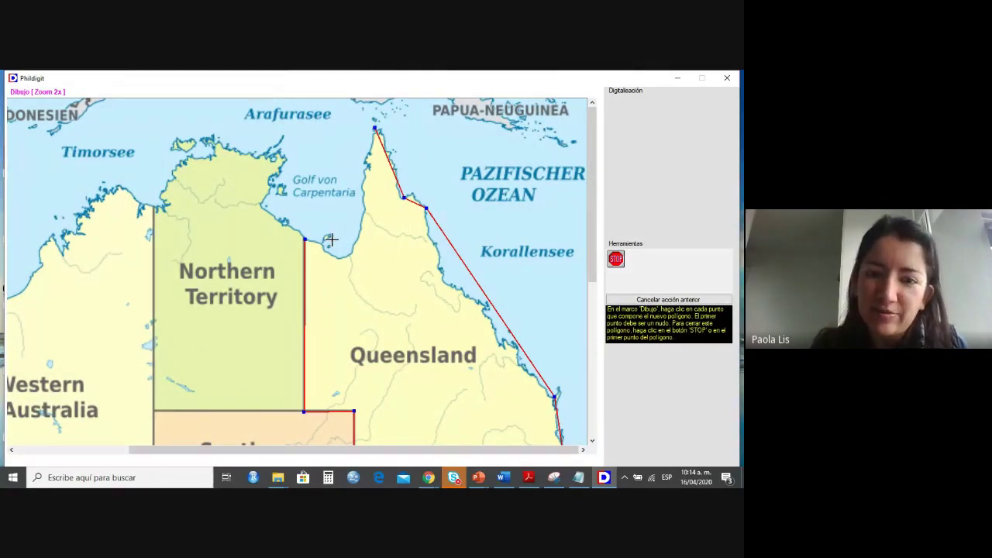
pyautogui.click(305, 239)
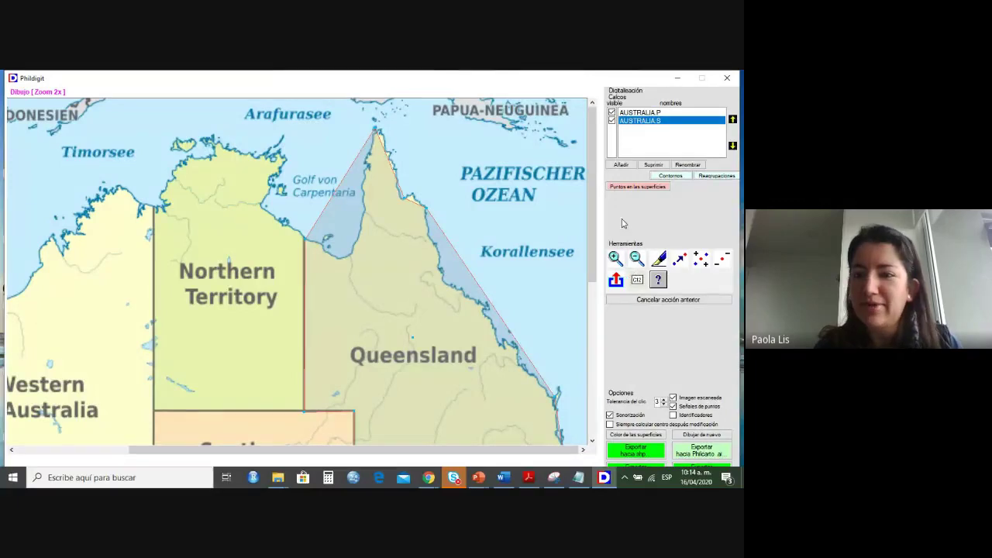
# Start a new surface element for South Australia with the identifier SA.
pyautogui.moveTo(599, 223); pyautogui.dragTo(598, 313)
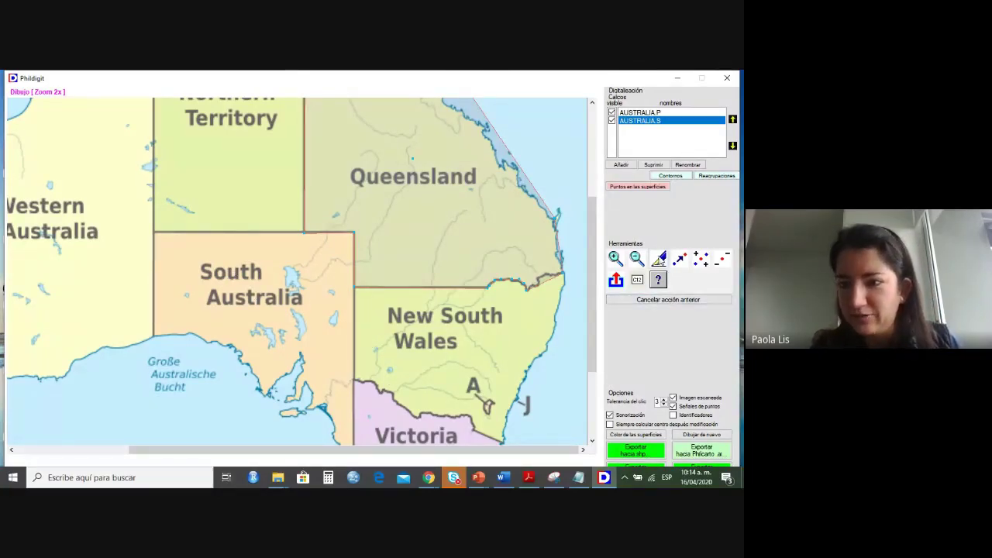
pyautogui.click(659, 260)
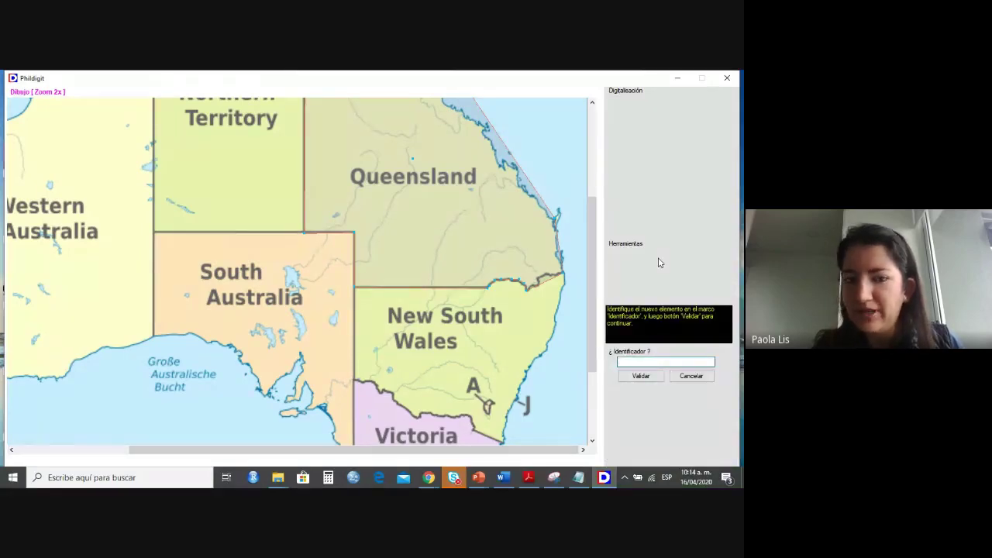
pyautogui.write('SA')
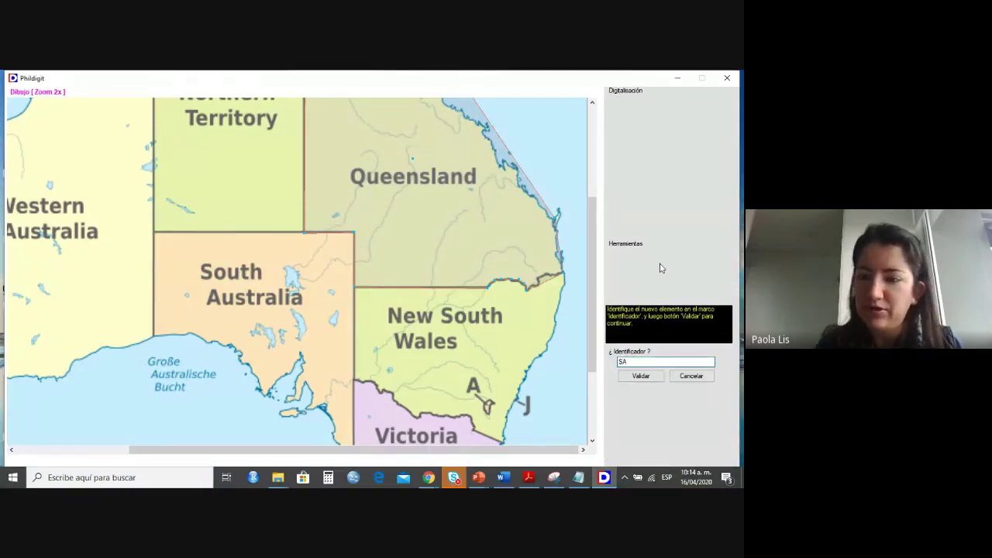
pyautogui.click(651, 377)
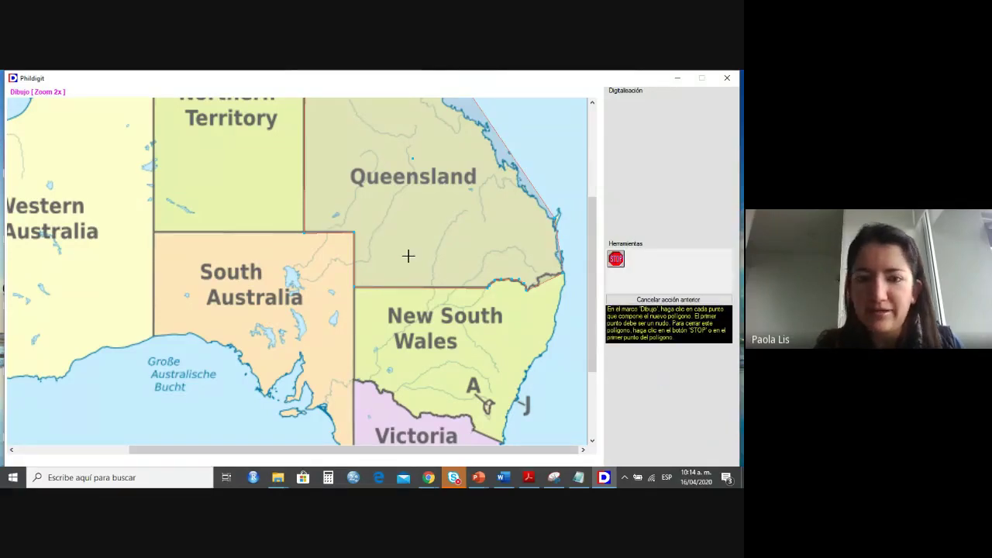
# Trace South Australia's straight northern border westward from its Queensland corner, then its western border down to the coast.
pyautogui.click(354, 232)
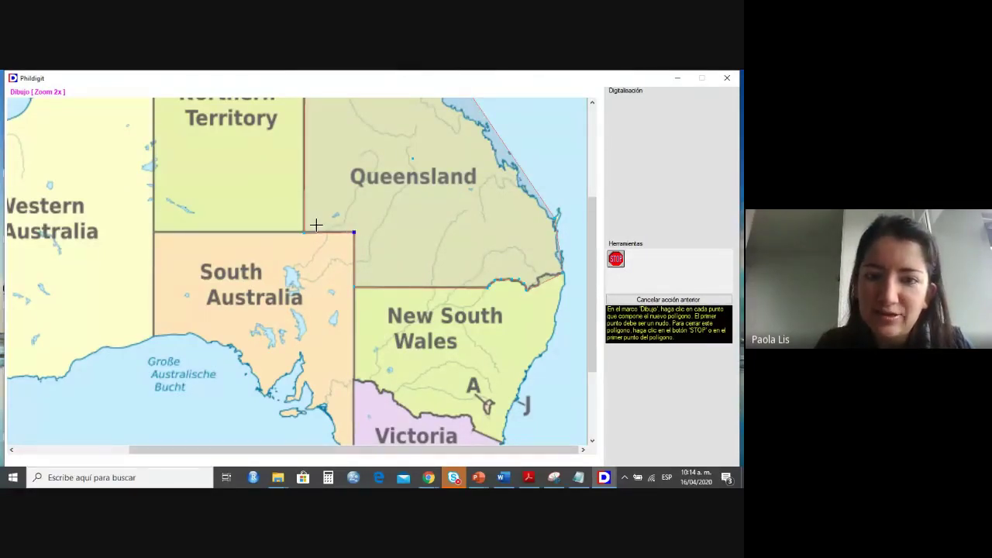
pyautogui.click(304, 232)
pyautogui.click(153, 231)
pyautogui.click(153, 336)
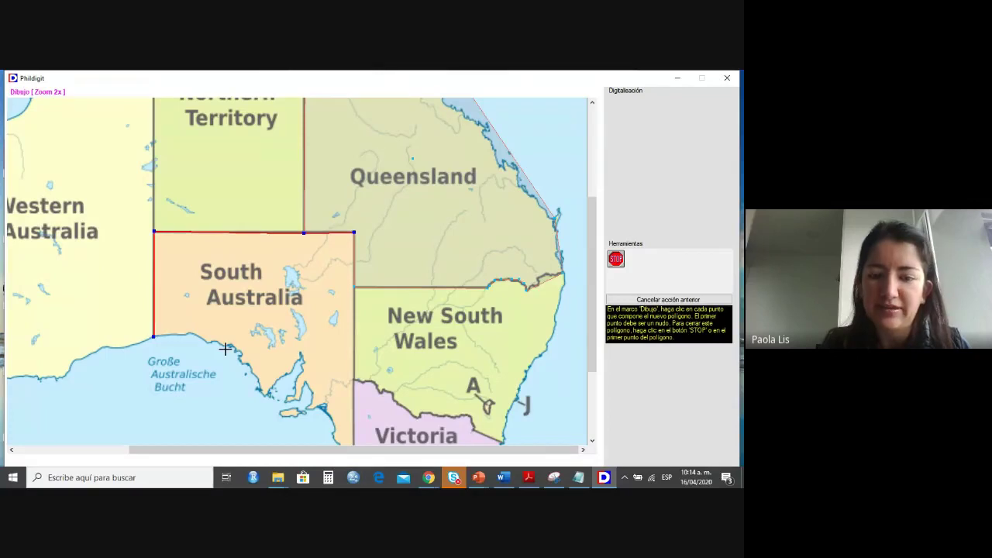
# Outline South Australia's southern coast roughly to the Victoria border and close the polygon along the eastern border at its starting corner.
pyautogui.scroll(-1, 595, 379)
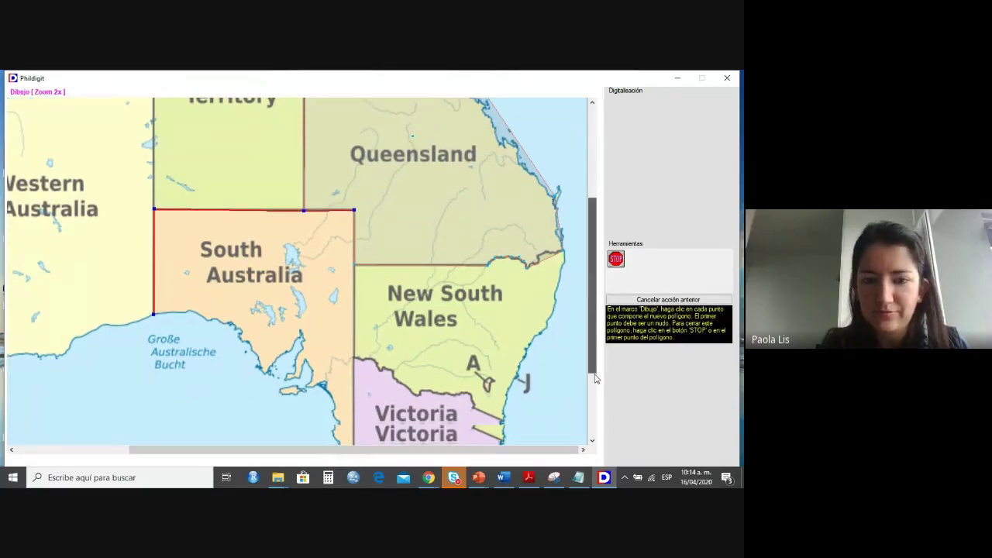
pyautogui.scroll(-1, 595, 379)
pyautogui.click(261, 326)
pyautogui.click(302, 292)
pyautogui.click(307, 345)
pyautogui.click(353, 389)
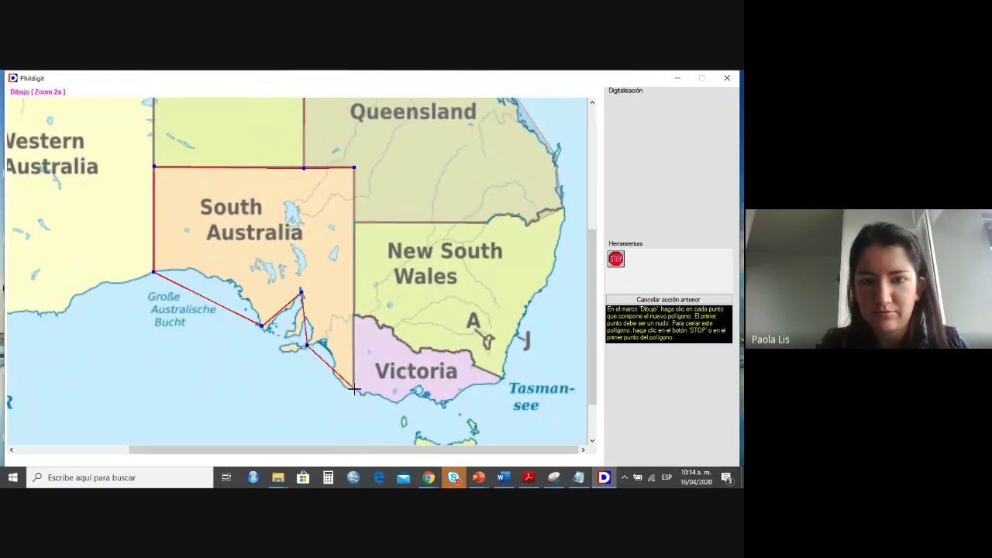
pyautogui.click(353, 167)
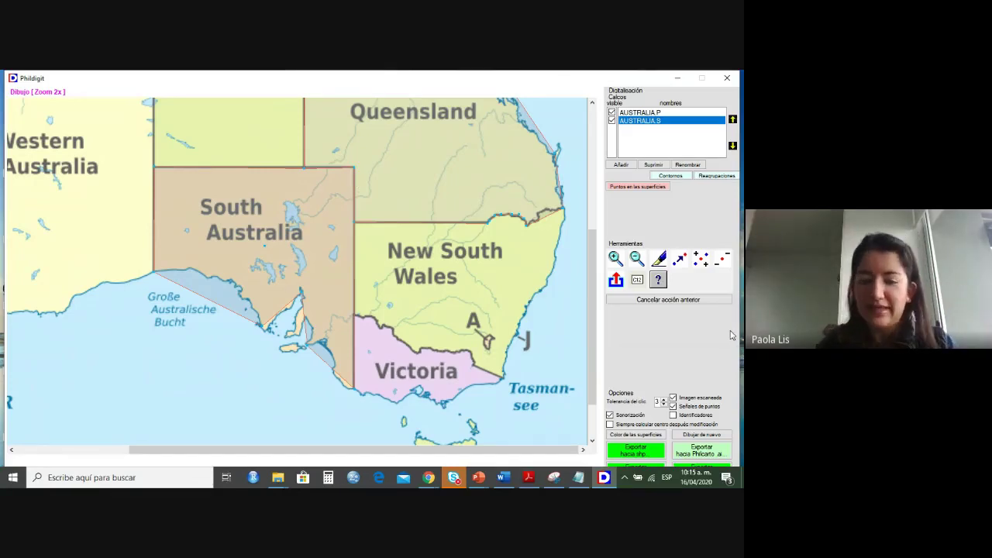
# Export the AUSTRALIA.P and AUSTRALIA.S layers to Philcarto .ai format and dismiss the export summary.
pyautogui.scroll(-2, 590, 307)
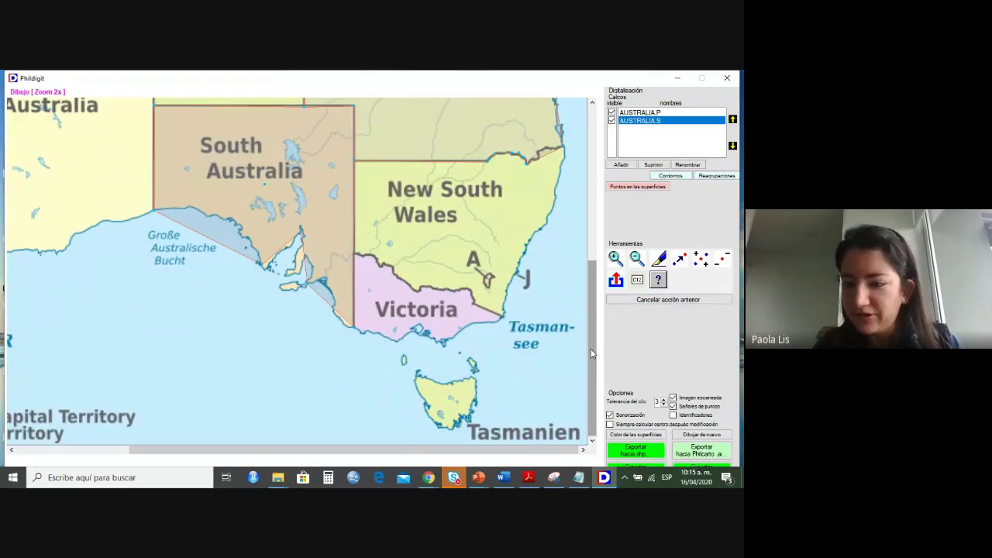
pyautogui.click(713, 458)
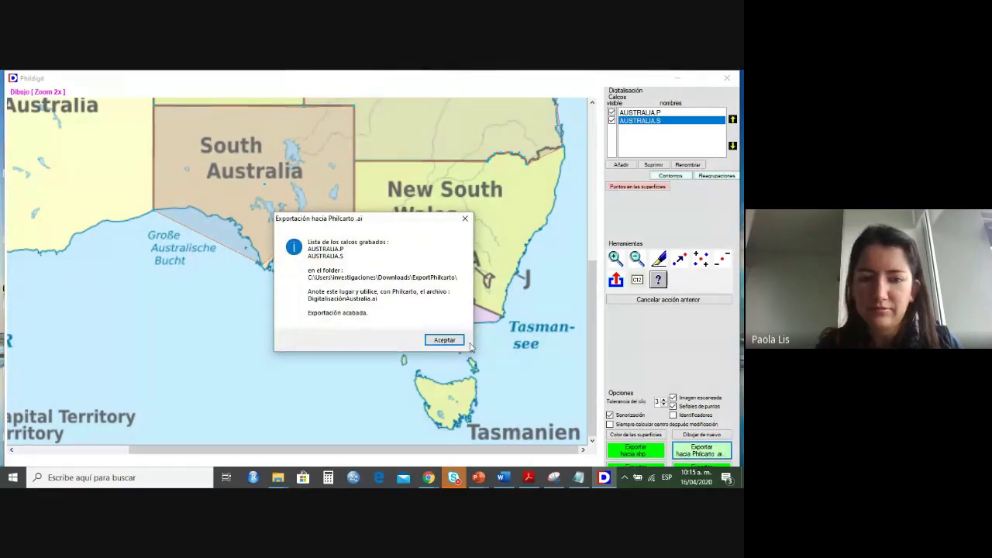
pyautogui.click(446, 339)
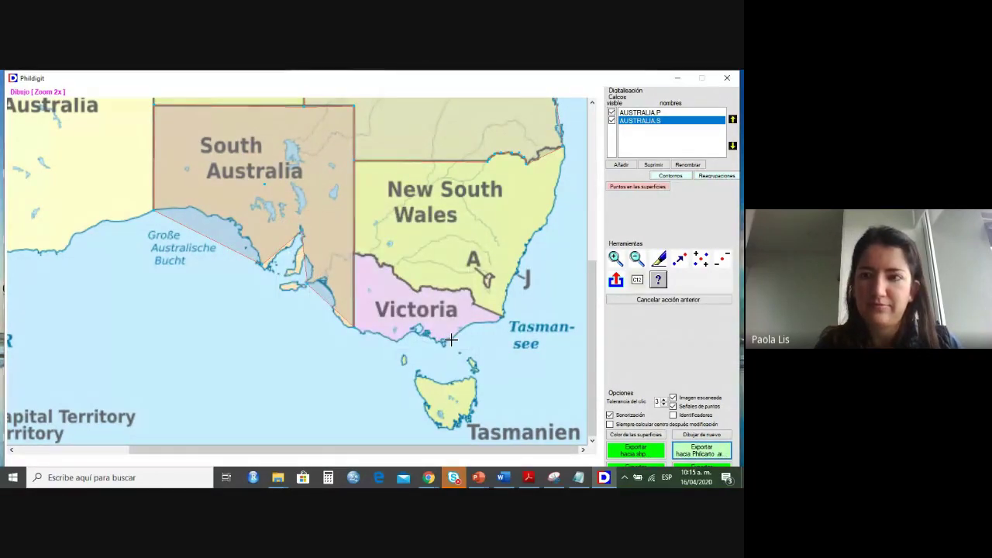
# Switch to File Explorer, open the ExportPhilcarto folder in Descargas and widen the name column to read the full file names.
pyautogui.moveTo(604, 478)
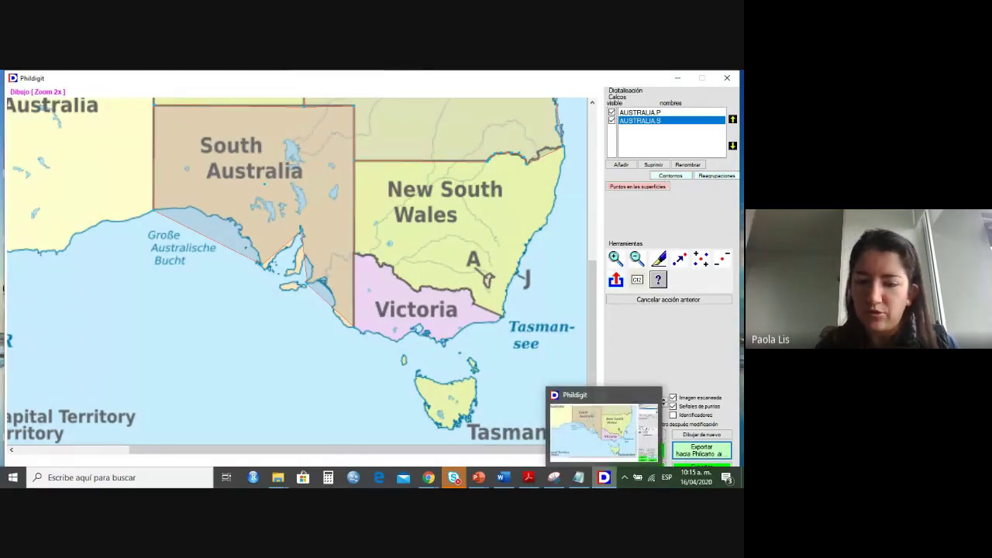
pyautogui.moveTo(277, 478)
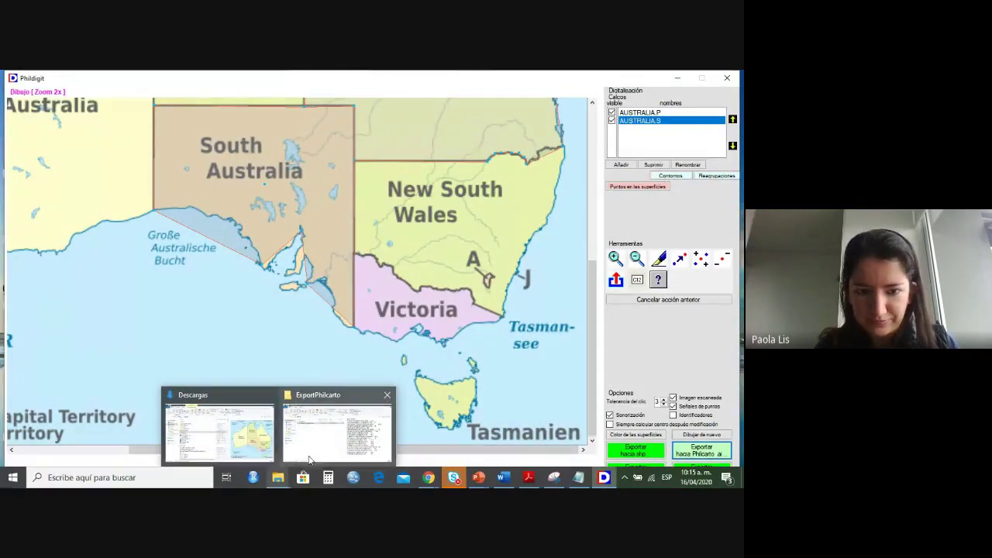
pyautogui.click(248, 451)
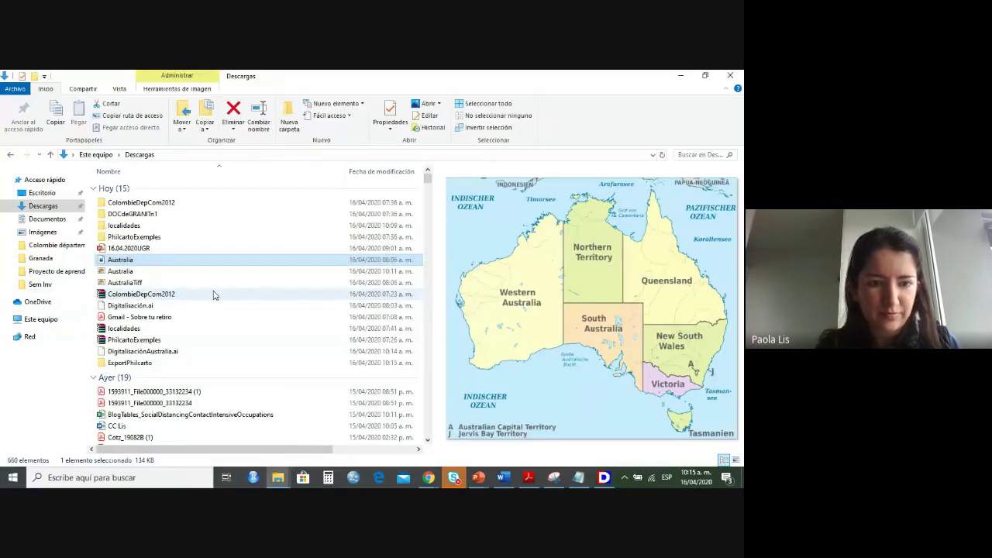
pyautogui.click(147, 366)
pyautogui.doubleClick(147, 366)
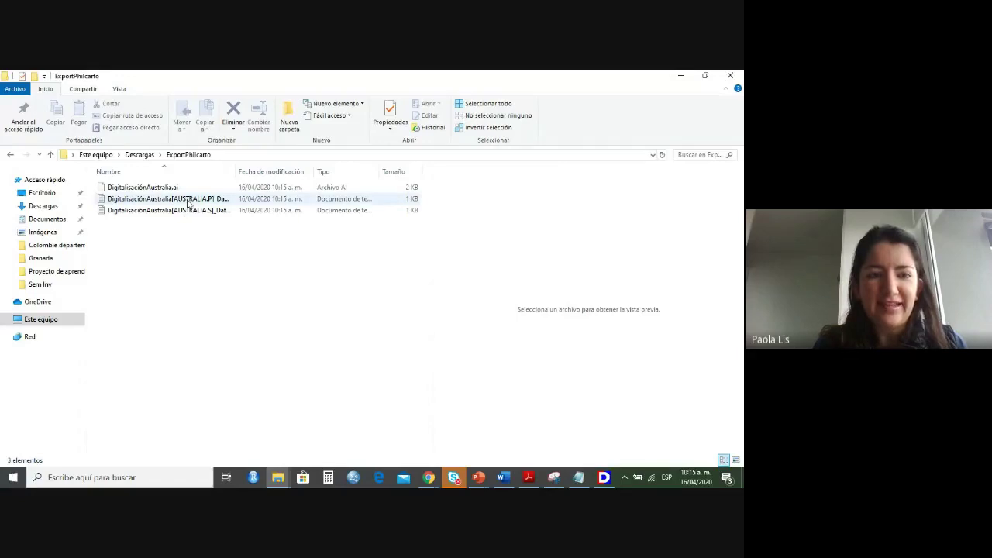
pyautogui.hotkey('alt', 'Left')
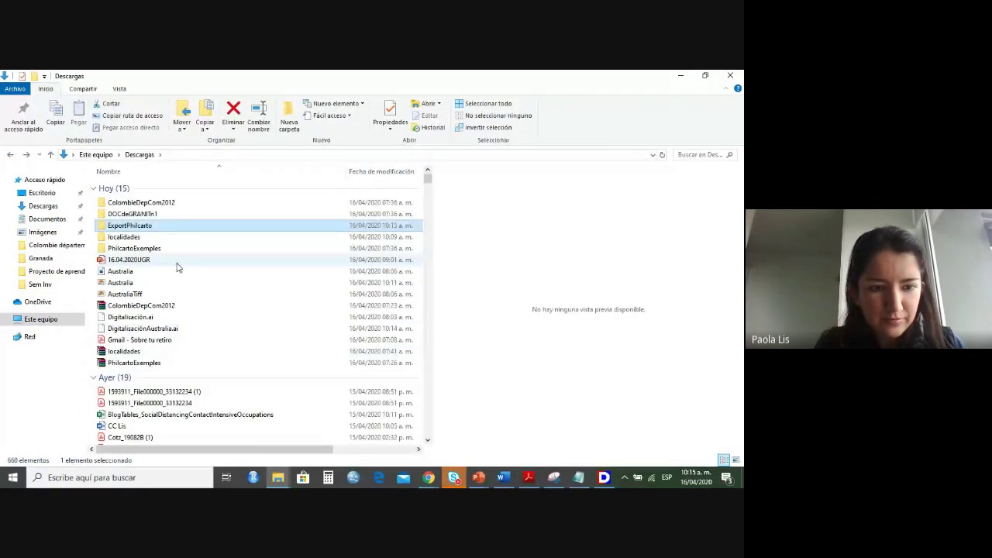
pyautogui.doubleClick(147, 225)
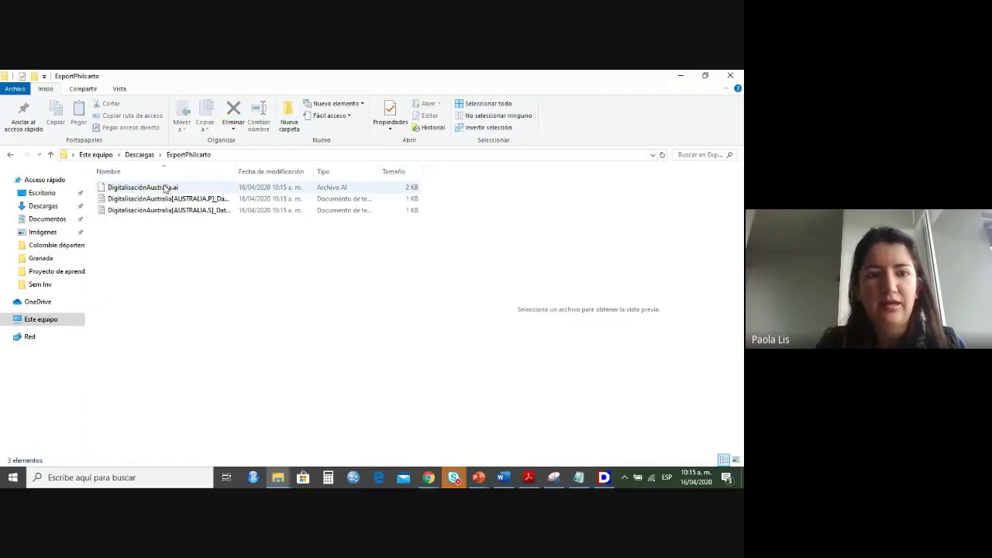
pyautogui.moveTo(235, 171); pyautogui.dragTo(371, 181)
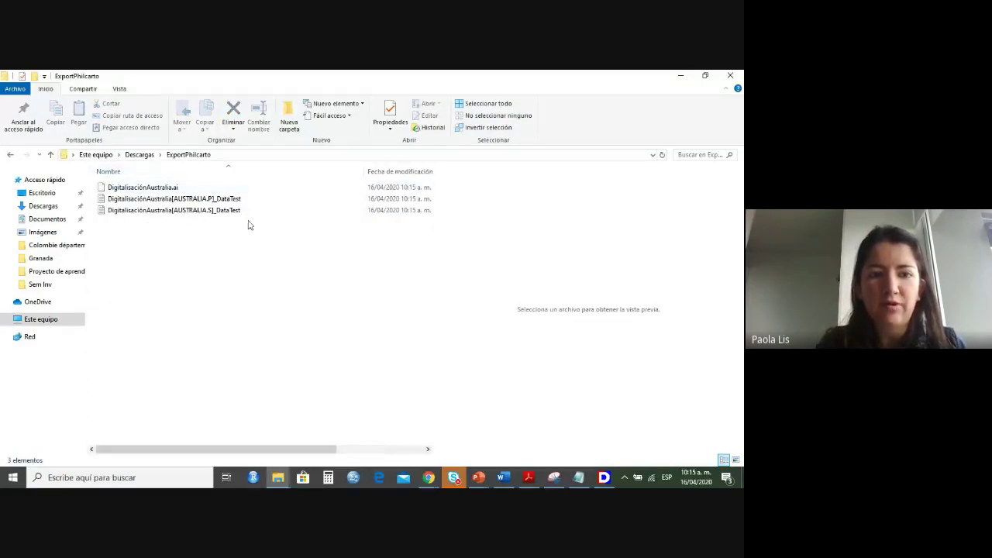
# In the AUSTRALIA.P DataTest file, set Points to 14 for Q and 120 for SA, and save it.
pyautogui.doubleClick(197, 203)
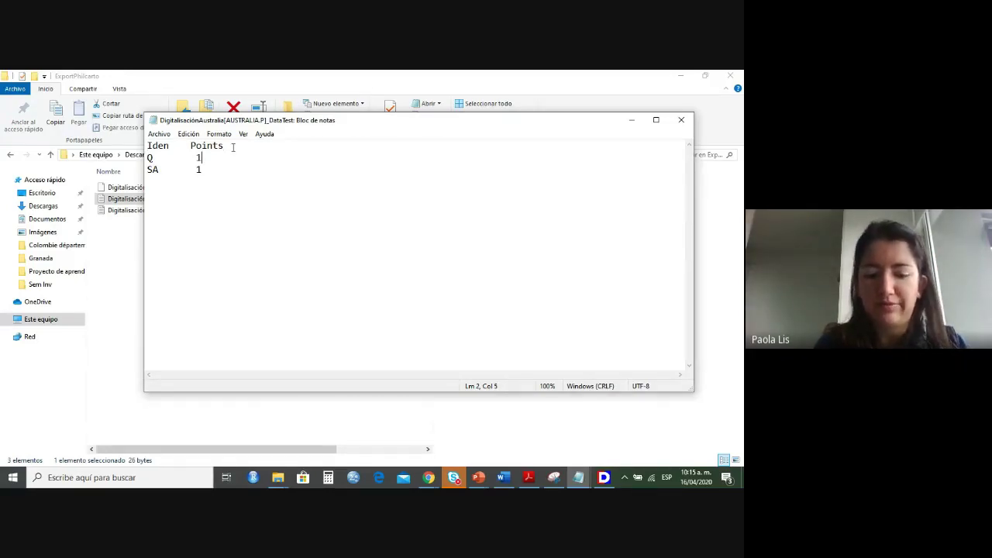
pyautogui.write('4')
pyautogui.press('Down')
pyautogui.write('20')
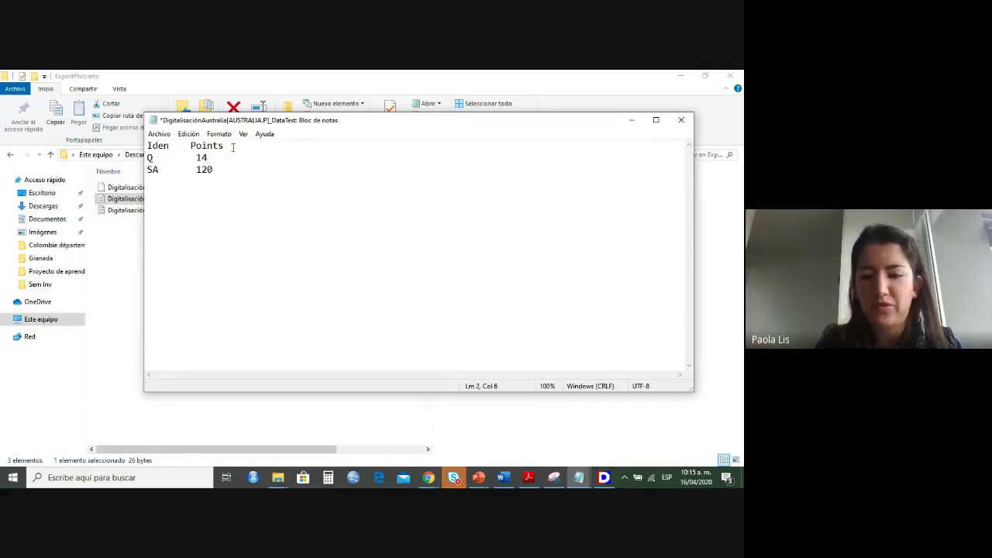
pyautogui.click(681, 119)
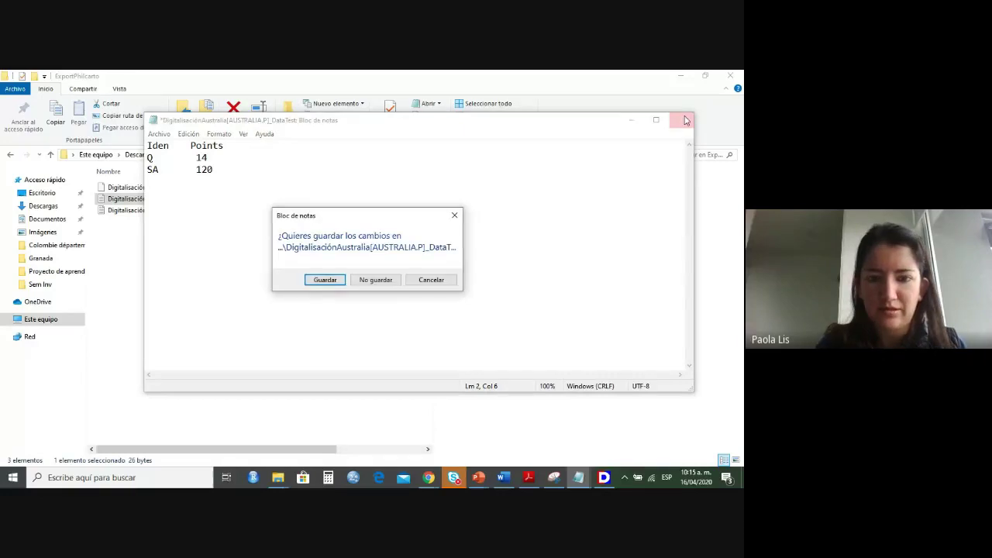
pyautogui.click(325, 279)
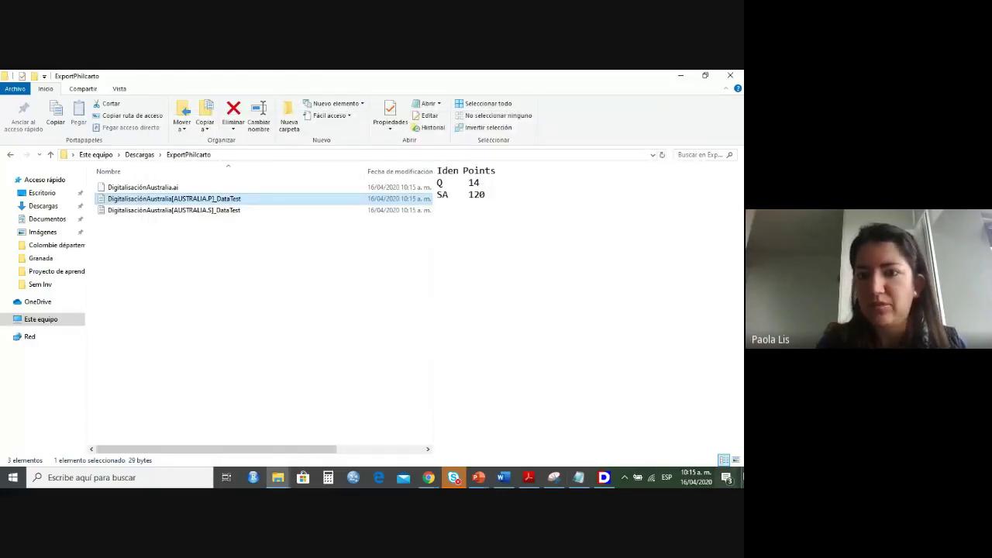
# Launch Philcarto and load DigitalisaciónAustralia.ai from the ExportPhilcarto folder in Descargas as the base map.
pyautogui.press('super+d')
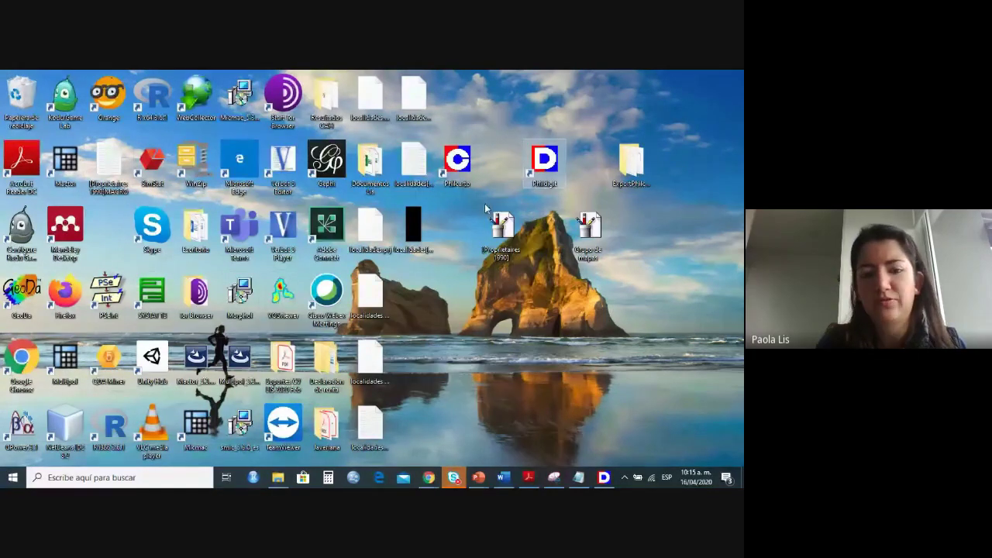
pyautogui.doubleClick(457, 163)
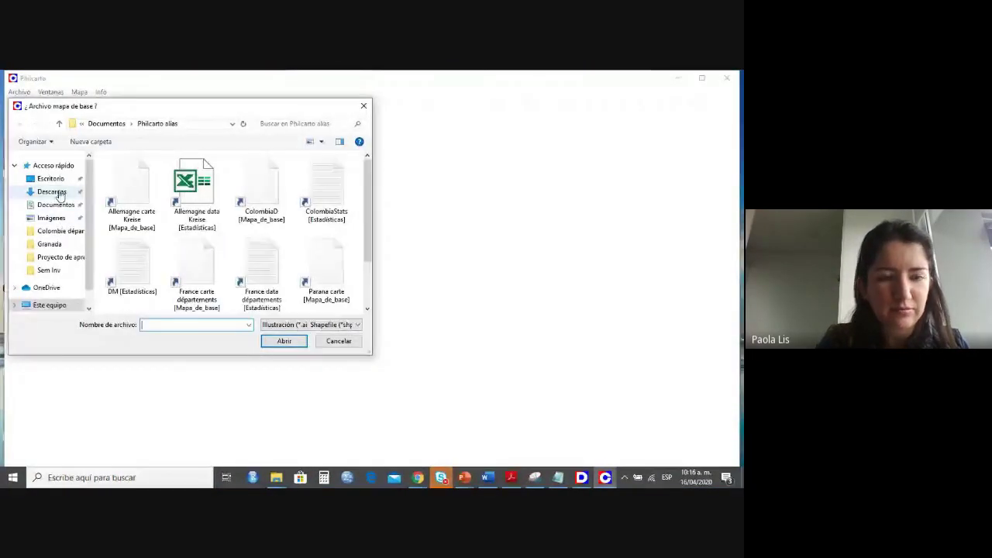
pyautogui.click(52, 192)
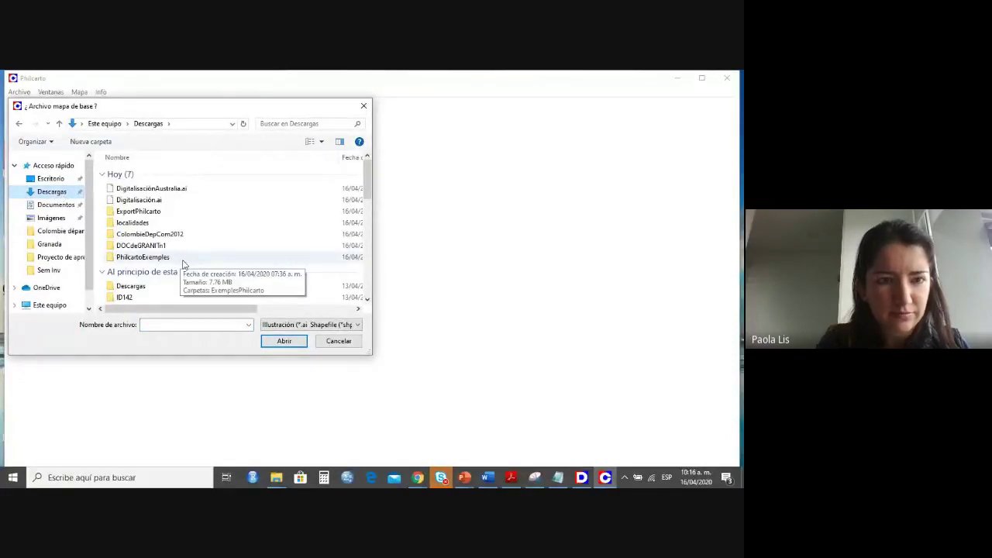
pyautogui.doubleClick(151, 212)
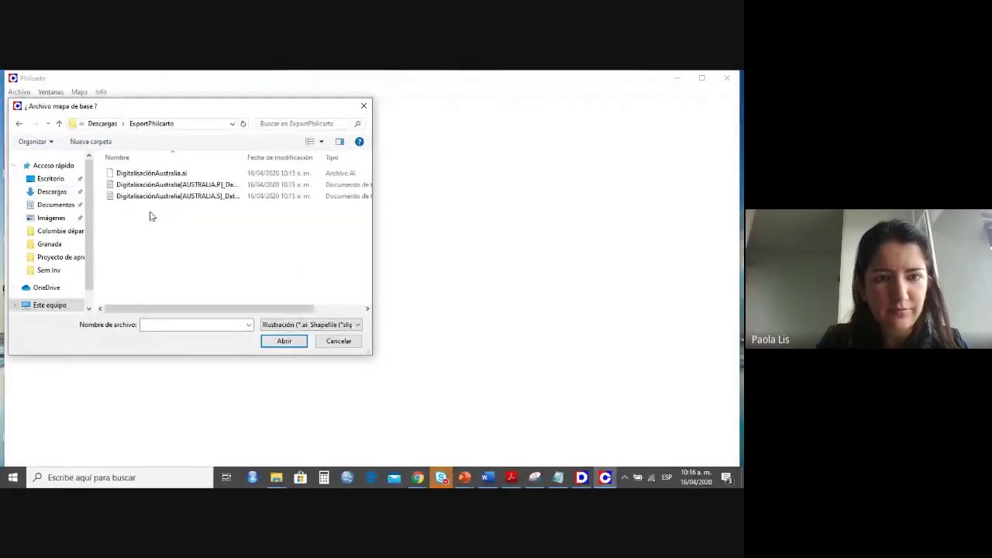
pyautogui.doubleClick(153, 173)
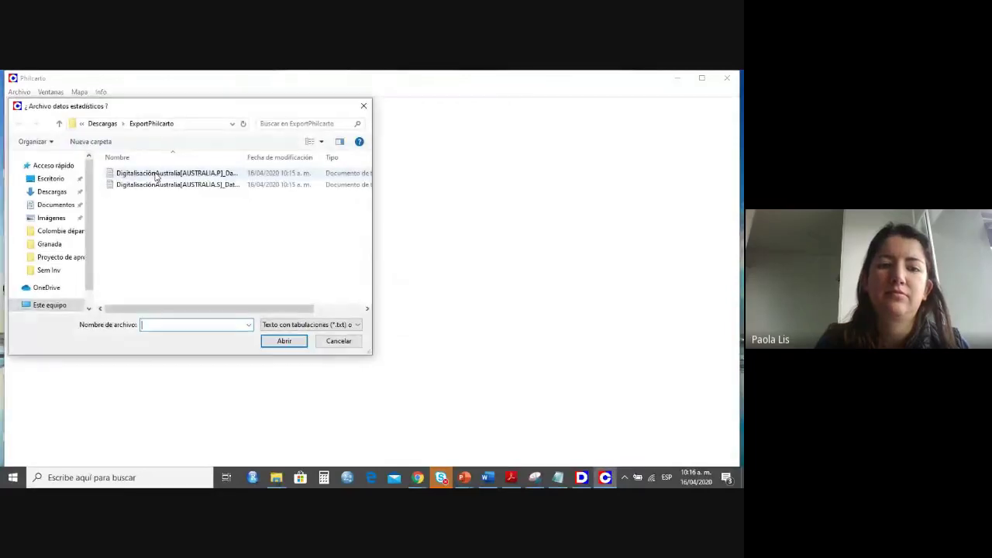
# Load the AUSTRALIA.S DataTest file as the statistical data for the base map.
pyautogui.moveTo(221, 158); pyautogui.dragTo(353, 157)
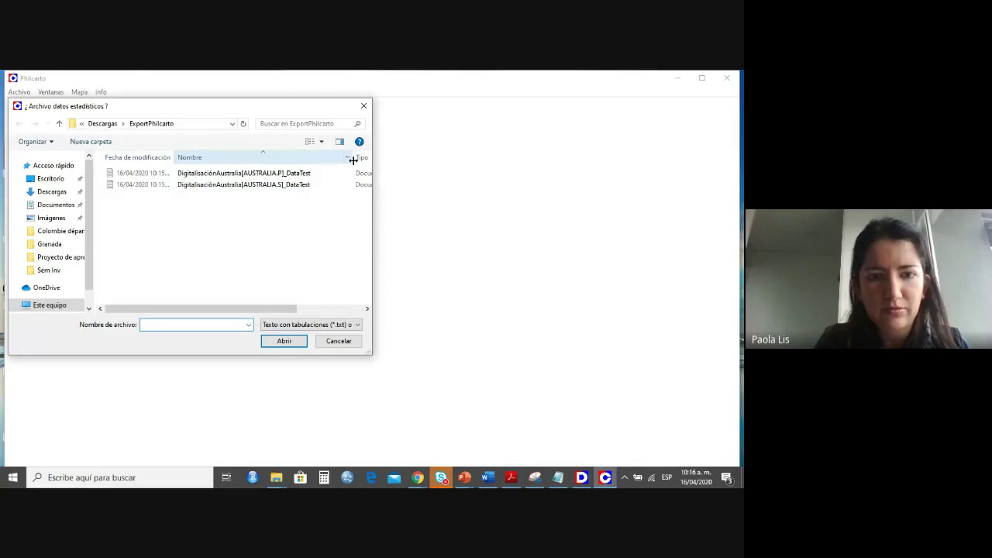
pyautogui.click(281, 186)
pyautogui.click(284, 341)
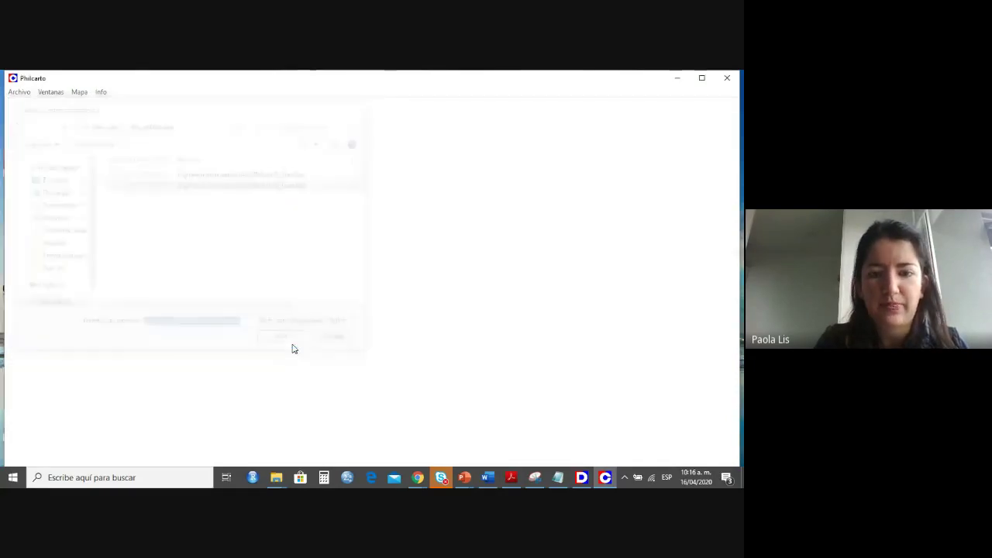
pyautogui.click(375, 358)
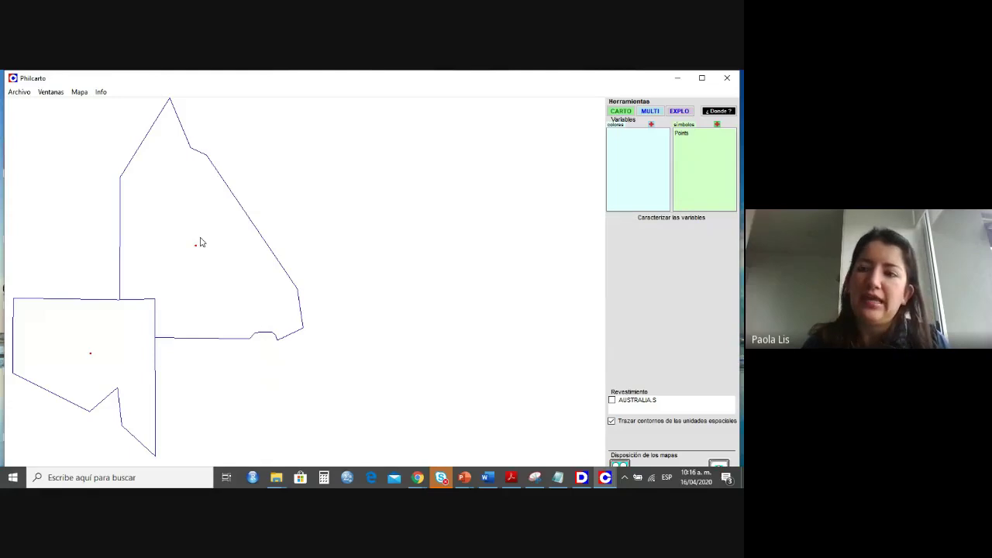
# Map the Points variable with proportional circles on the two digitised states.
pyautogui.click(685, 138)
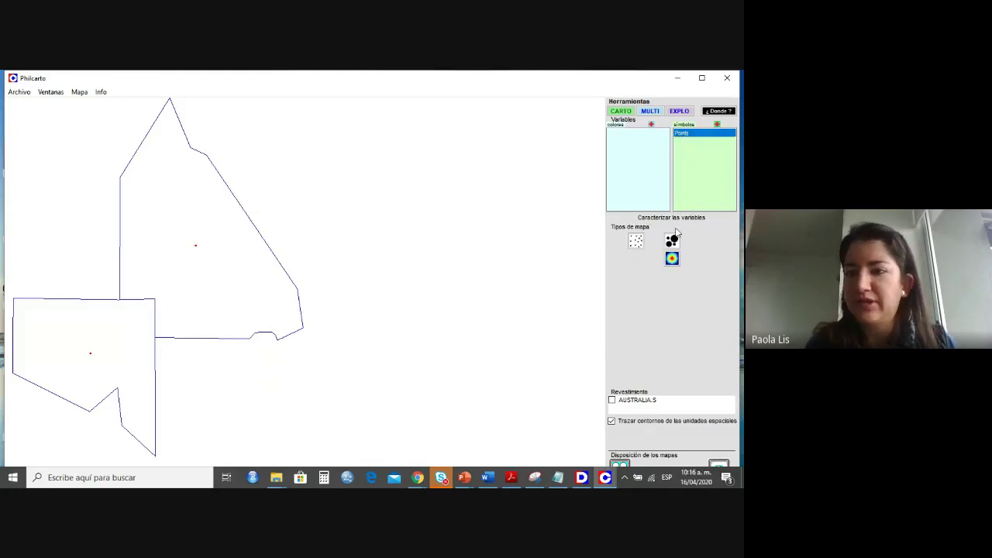
pyautogui.click(672, 241)
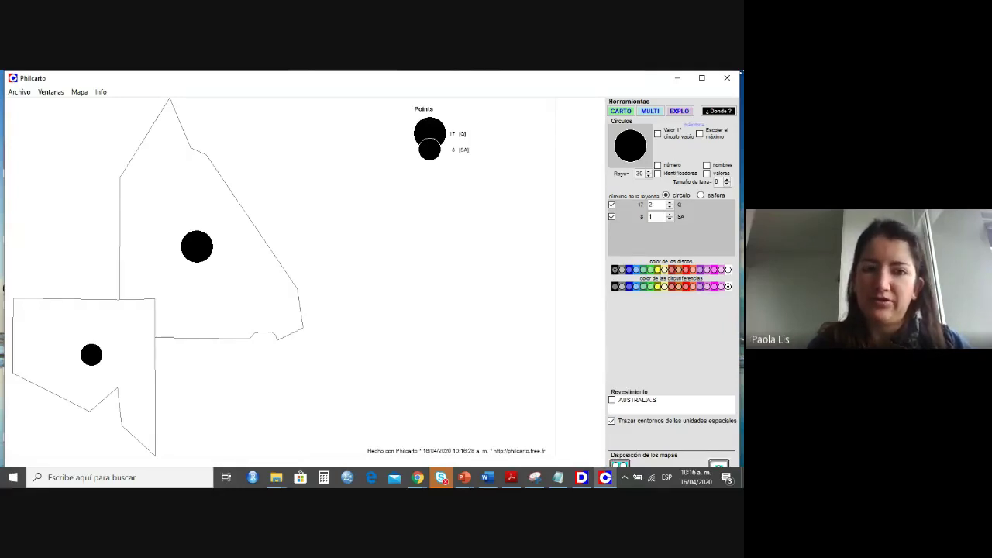
# Review the file and window commands, examine the indices the calculator offers, and leave it without calculating anything.
pyautogui.click(19, 92)
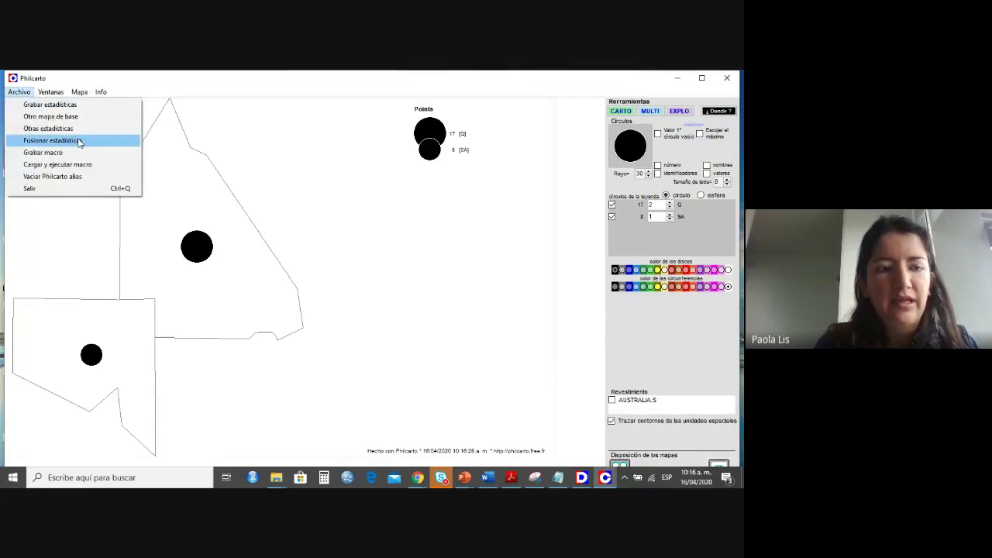
pyautogui.moveTo(50, 94)
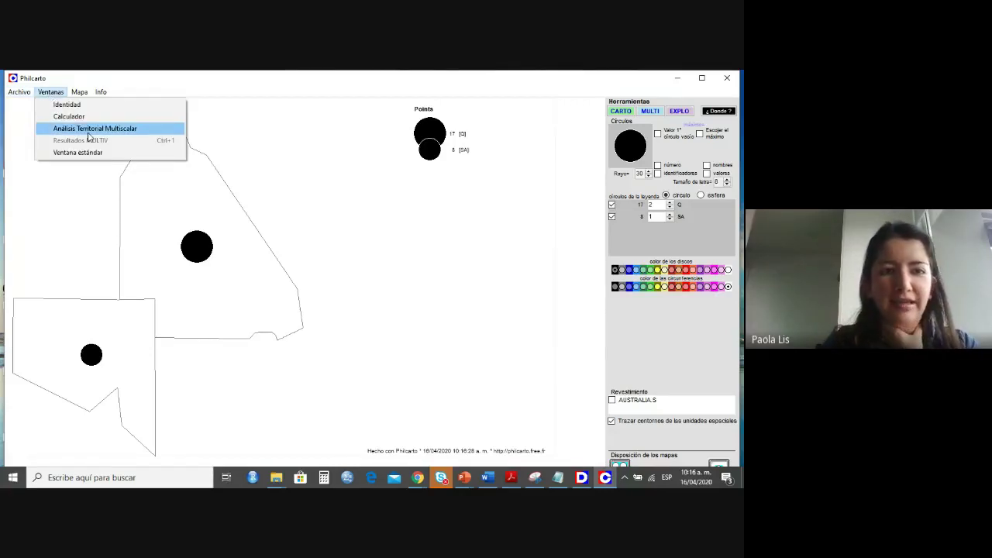
pyautogui.moveTo(79, 98)
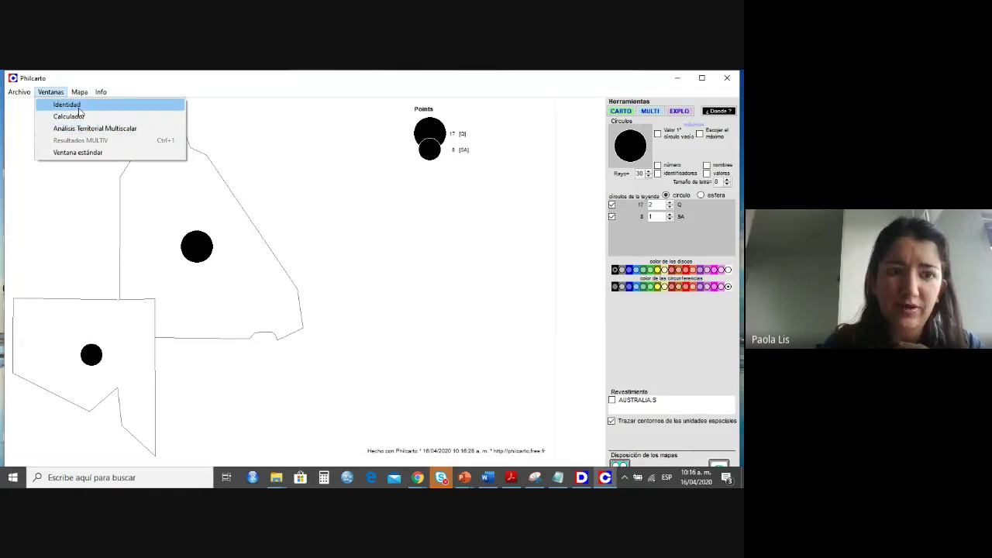
pyautogui.click(81, 120)
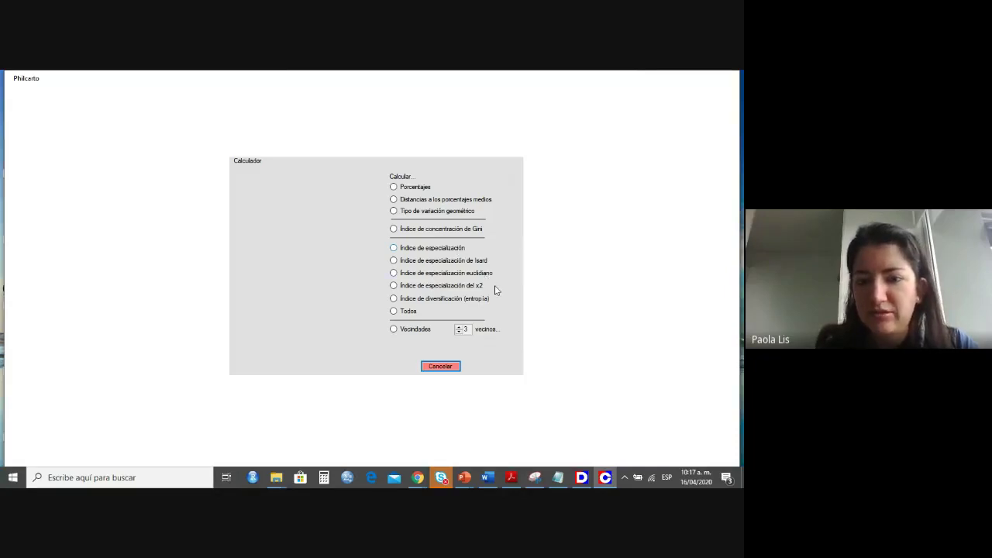
pyautogui.click(454, 367)
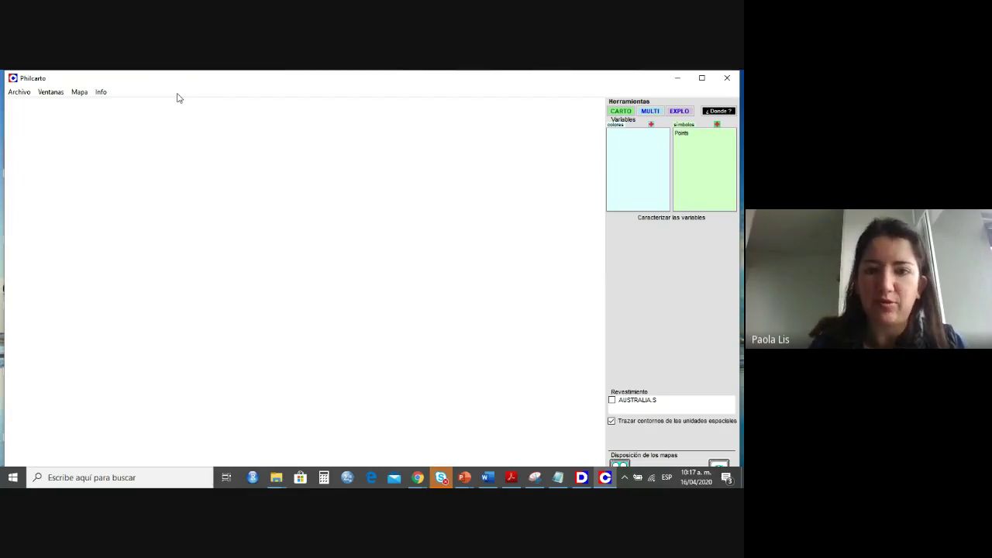
# Switch to the Google Meet call and read the participants' chat questions.
pyautogui.hotkey('alt', 'Tab')
pyautogui.hotkey('alt', 'Tab')
pyautogui.hotkey('alt', 'Tab')
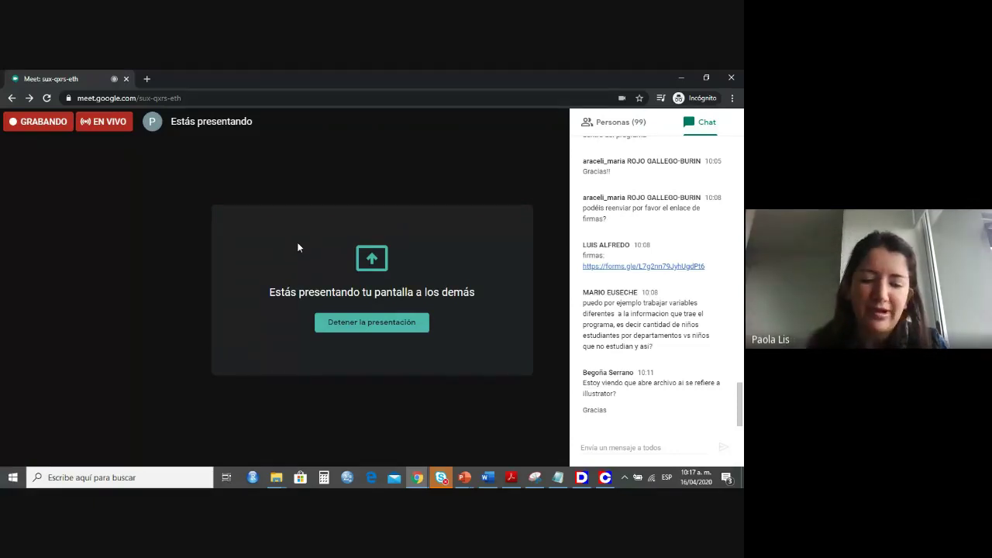
# Browse the nested Documentos folder in File Explorer, checking inside the 2019 II subfolder for the Colombian data.
pyautogui.moveTo(281, 482)
pyautogui.click(240, 446)
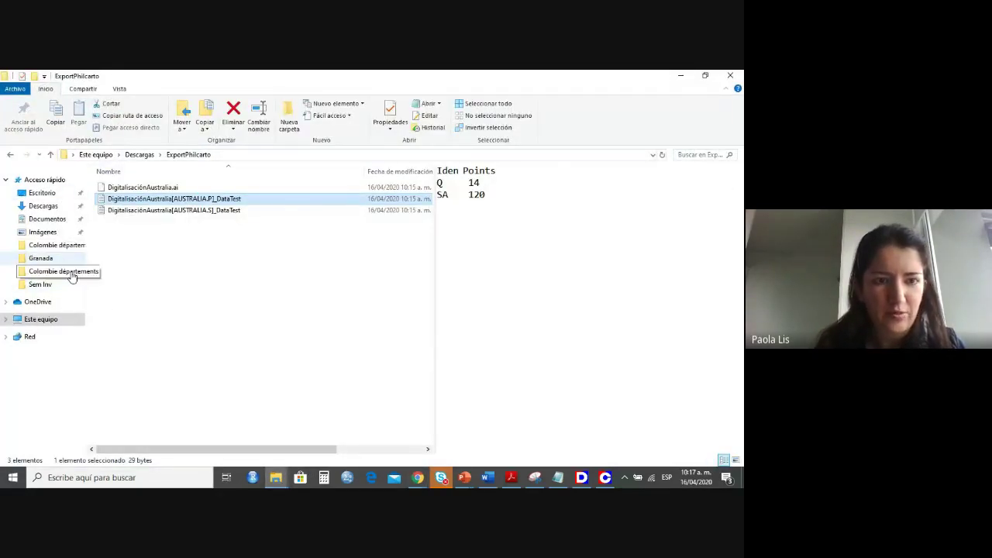
pyautogui.click(44, 221)
pyautogui.doubleClick(136, 243)
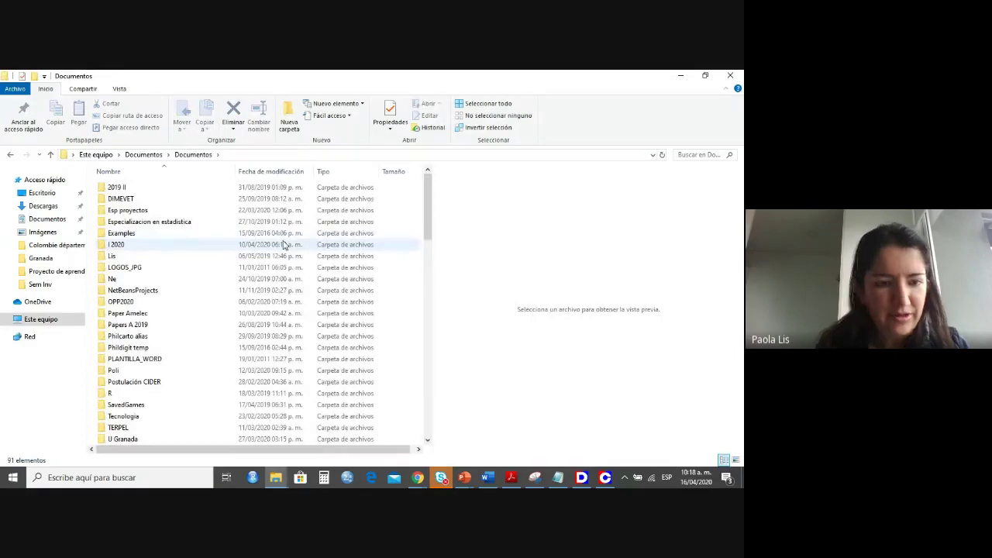
pyautogui.moveTo(424, 202)
pyautogui.mouseDown()
pyautogui.moveTo(432, 225)
pyautogui.moveTo(432, 202)
pyautogui.mouseUp()
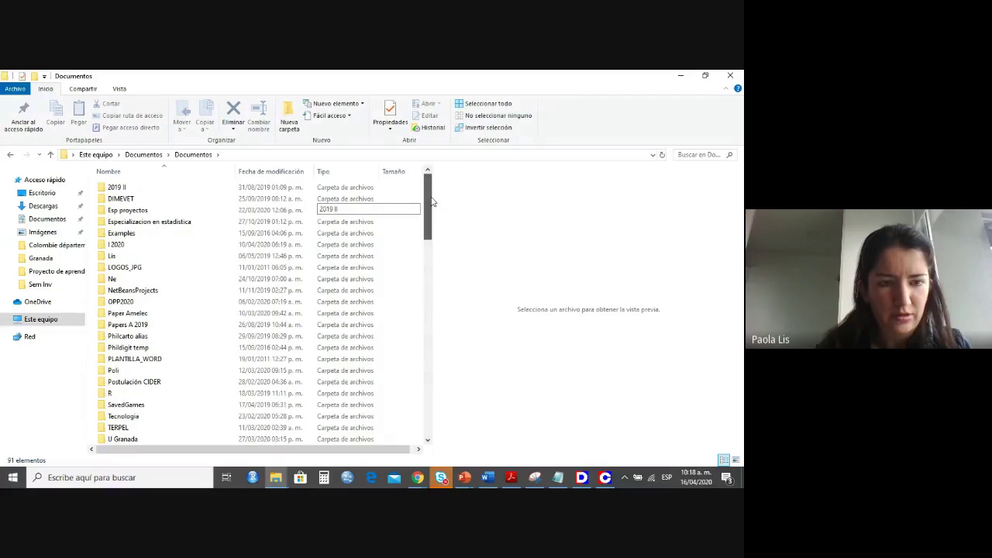
pyautogui.doubleClick(142, 189)
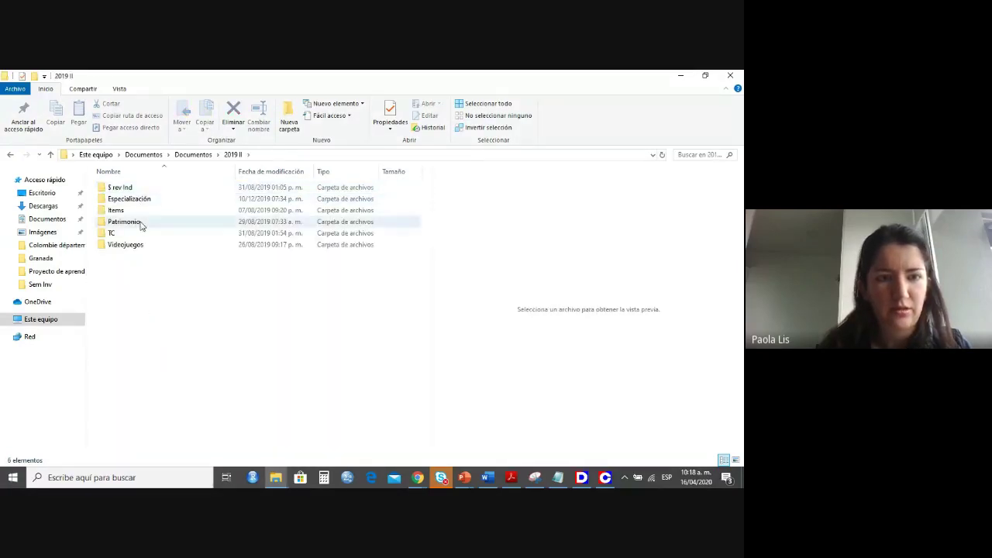
pyautogui.click(10, 155)
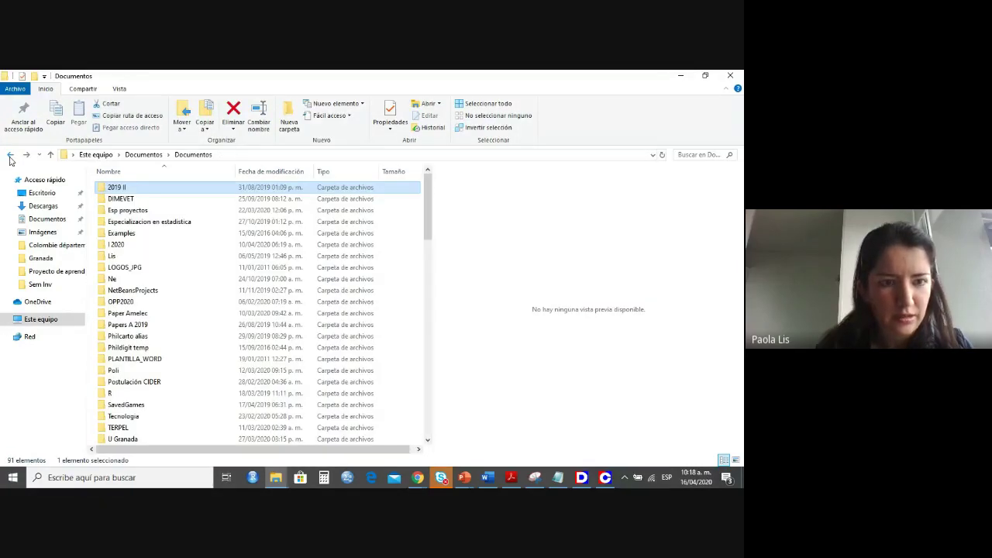
# Open the ColombieDepCom2012 folder stored under T 2018 12 de junio, within the 1 de junio subfolder.
pyautogui.doubleClick(126, 258)
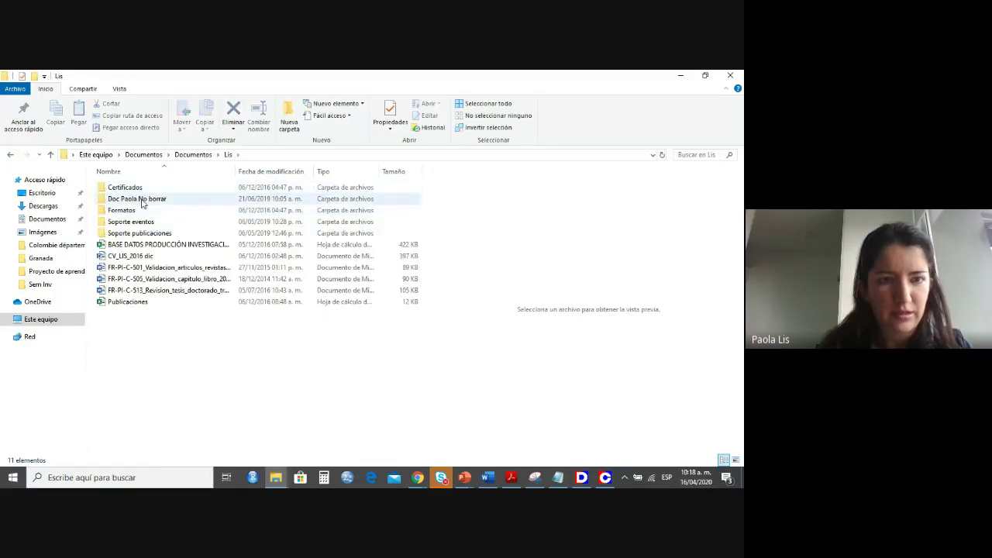
pyautogui.doubleClick(141, 201)
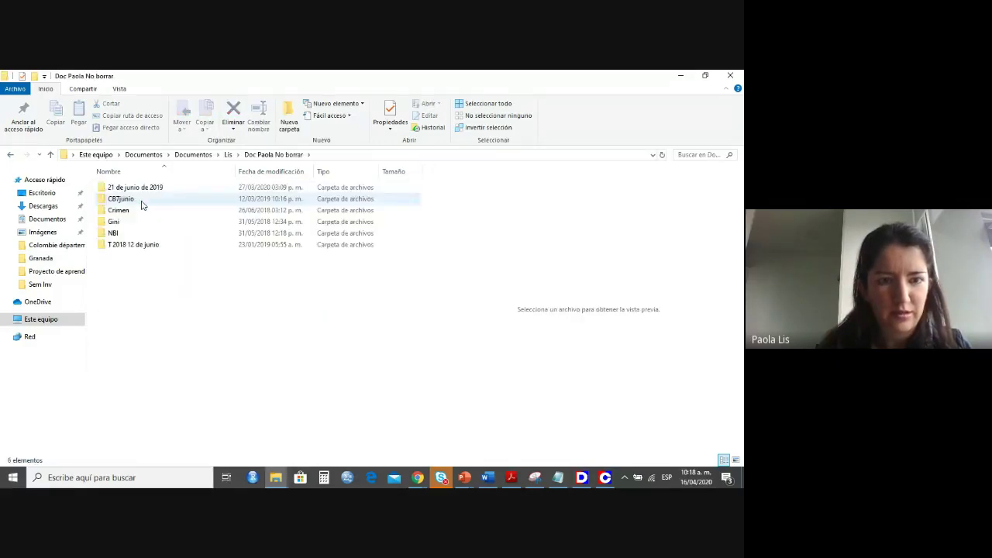
pyautogui.click(133, 246)
pyautogui.doubleClick(134, 247)
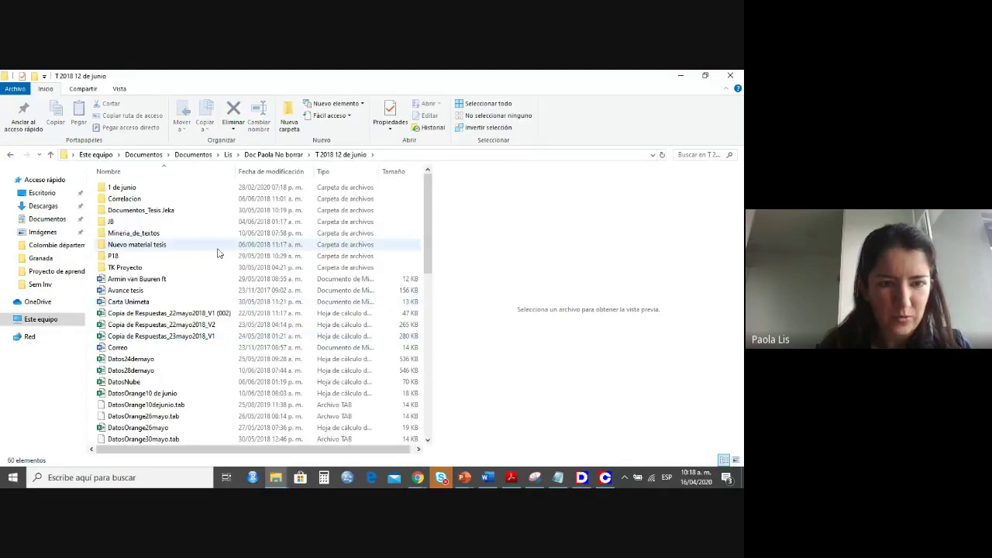
pyautogui.doubleClick(116, 188)
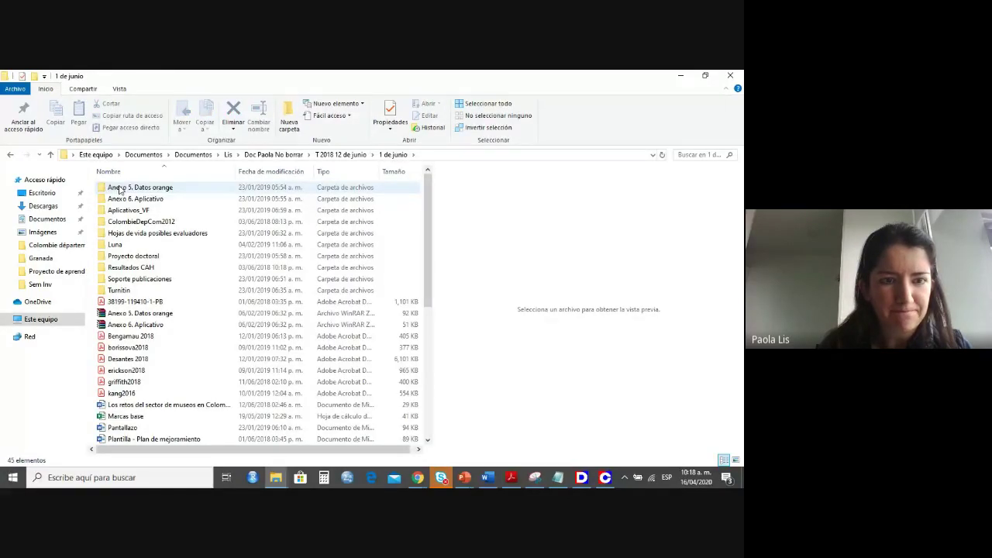
pyautogui.doubleClick(130, 223)
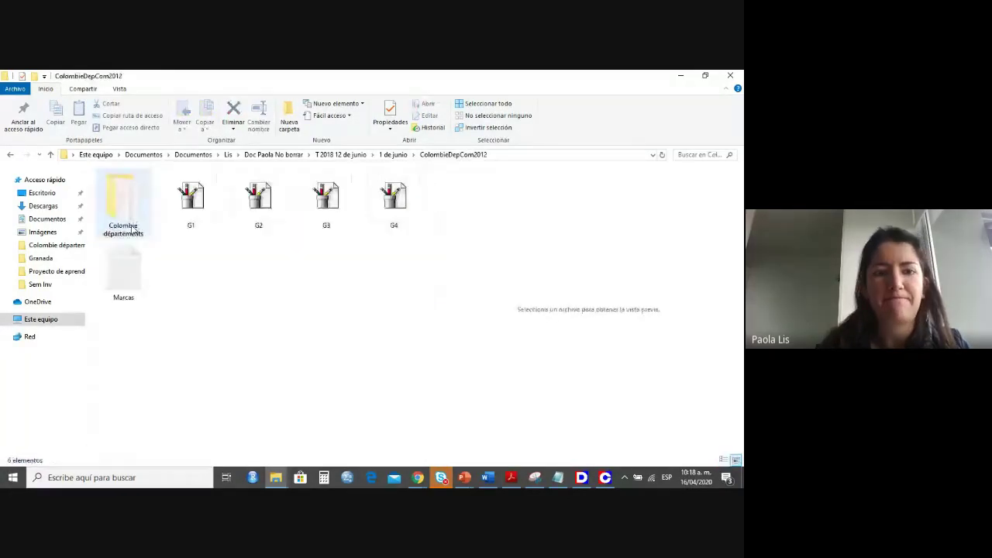
# Open the Marcas text file, highlight its variable headings from MP to NER, and close it.
pyautogui.click(127, 271)
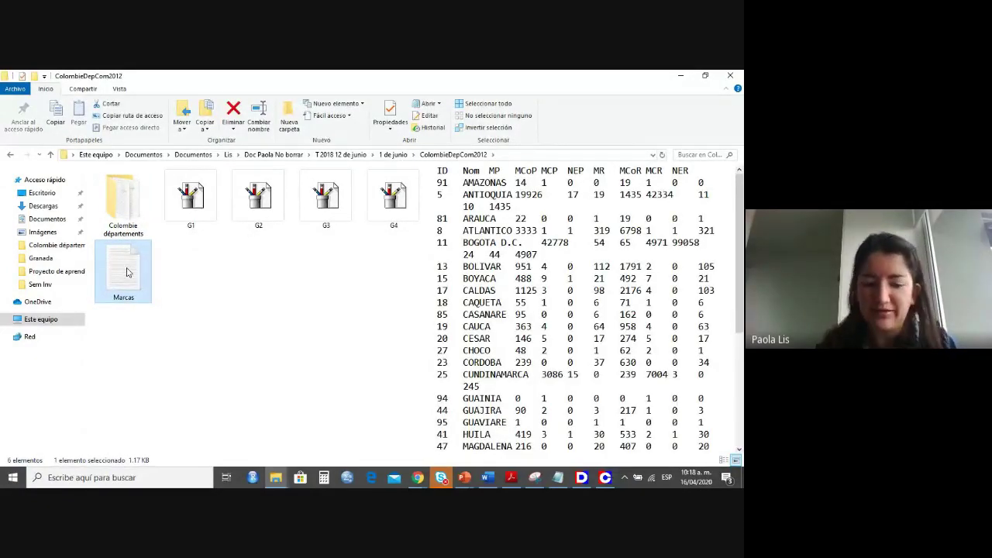
pyautogui.doubleClick(128, 271)
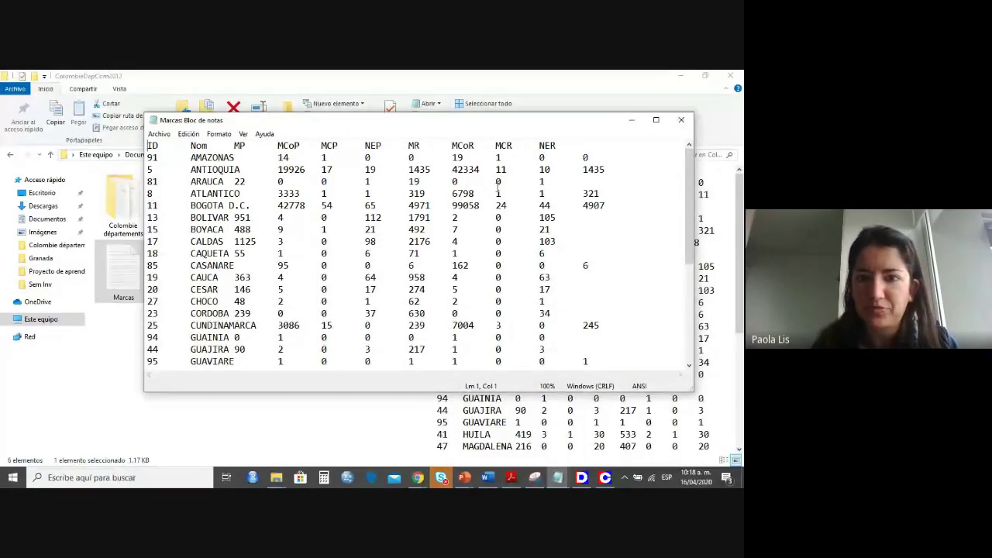
pyautogui.moveTo(233, 145); pyautogui.dragTo(570, 140)
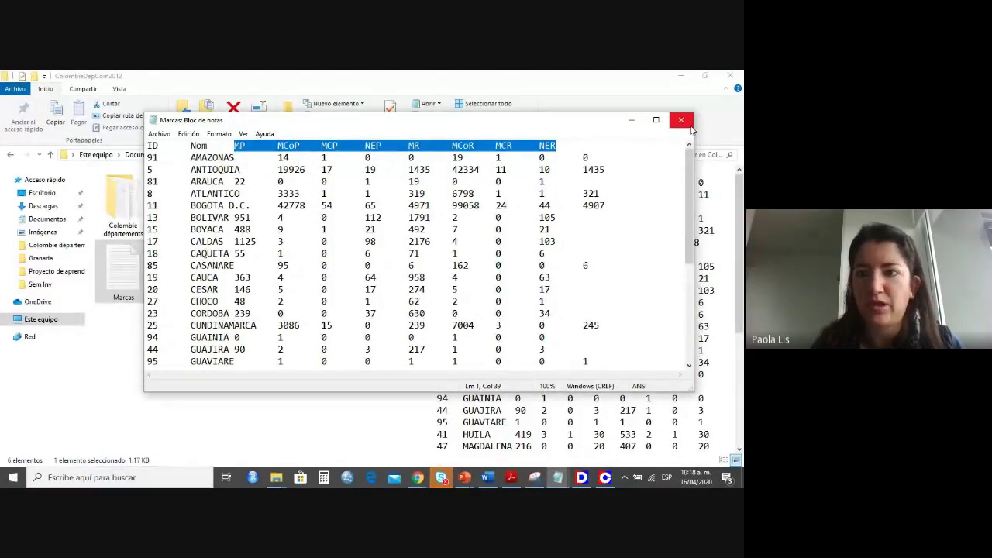
pyautogui.click(713, 135)
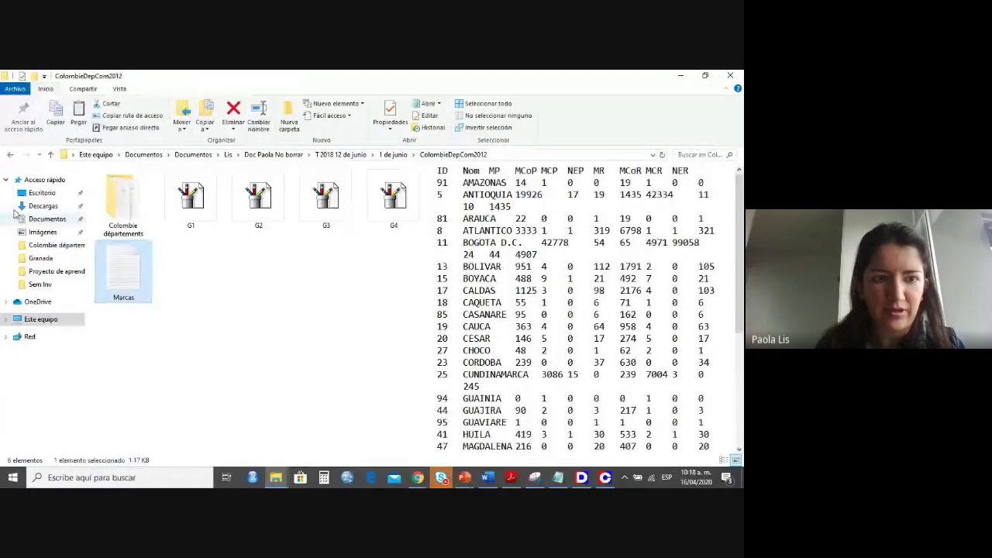
pyautogui.click(43, 205)
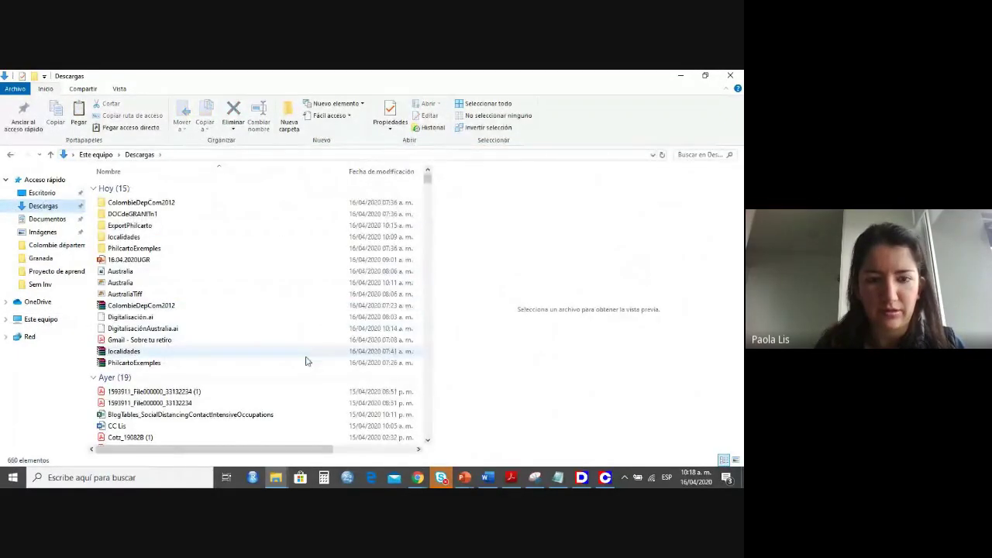
pyautogui.doubleClick(318, 339)
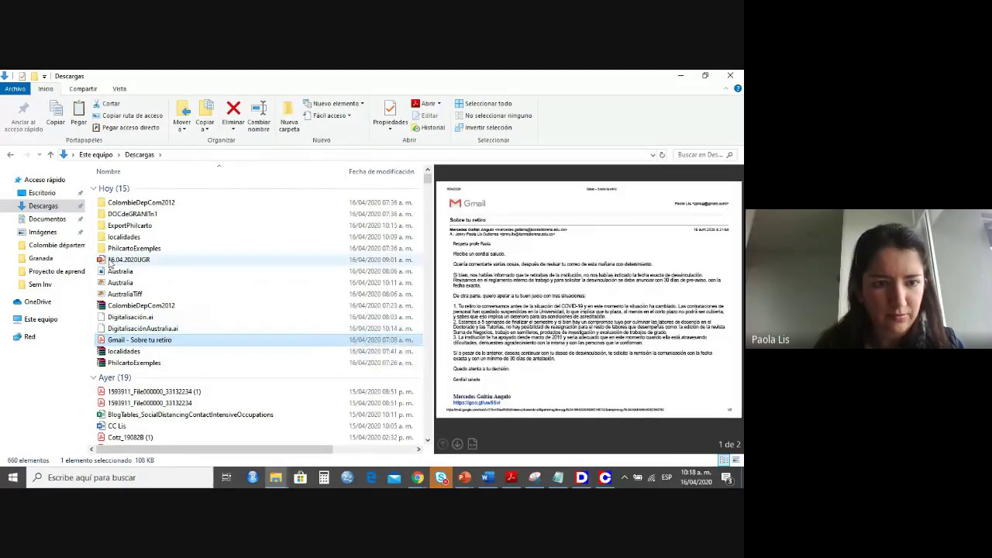
pyautogui.click(10, 155)
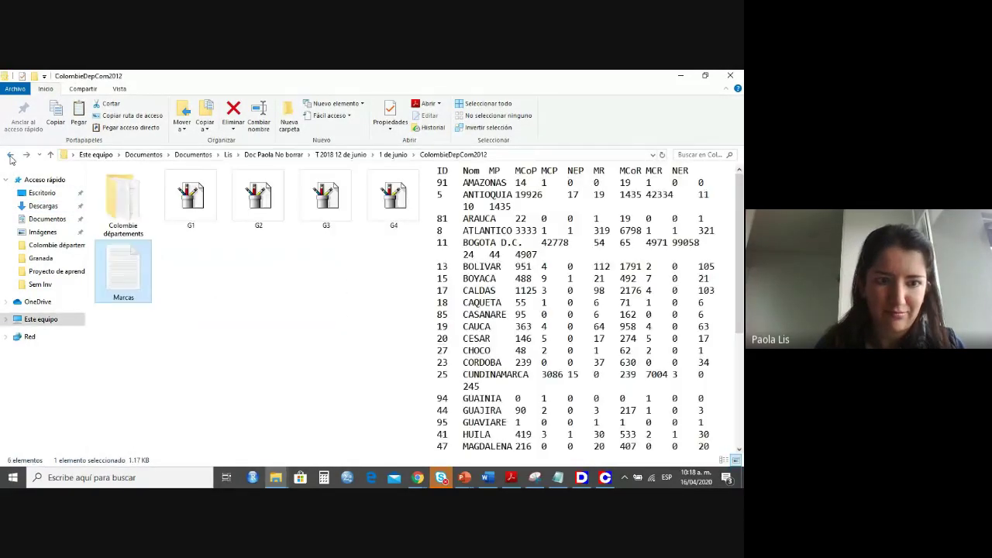
# Copy the Marcas text file from ColombieDepCom2012 into the Descargas folder.
pyautogui.rightClick(136, 268)
pyautogui.click(176, 402)
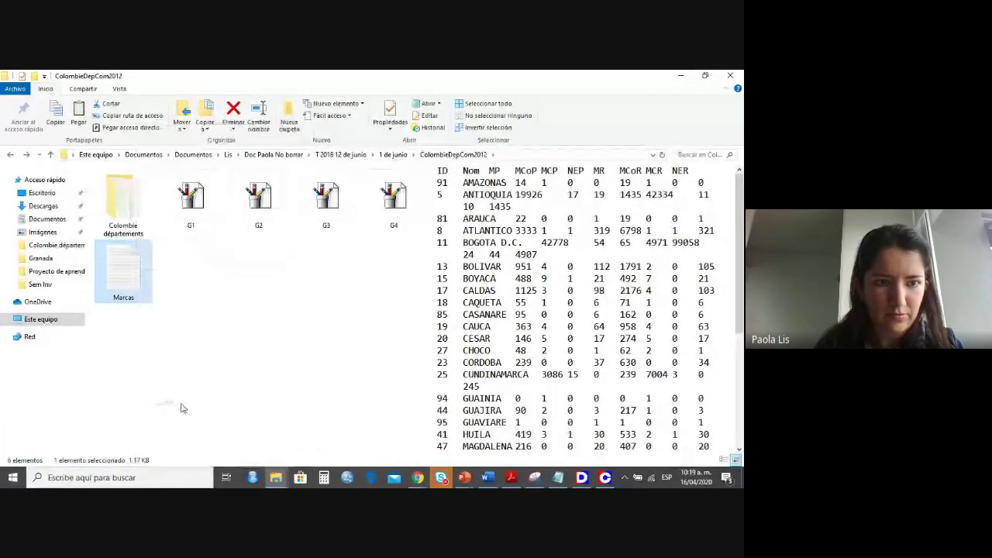
pyautogui.click(40, 206)
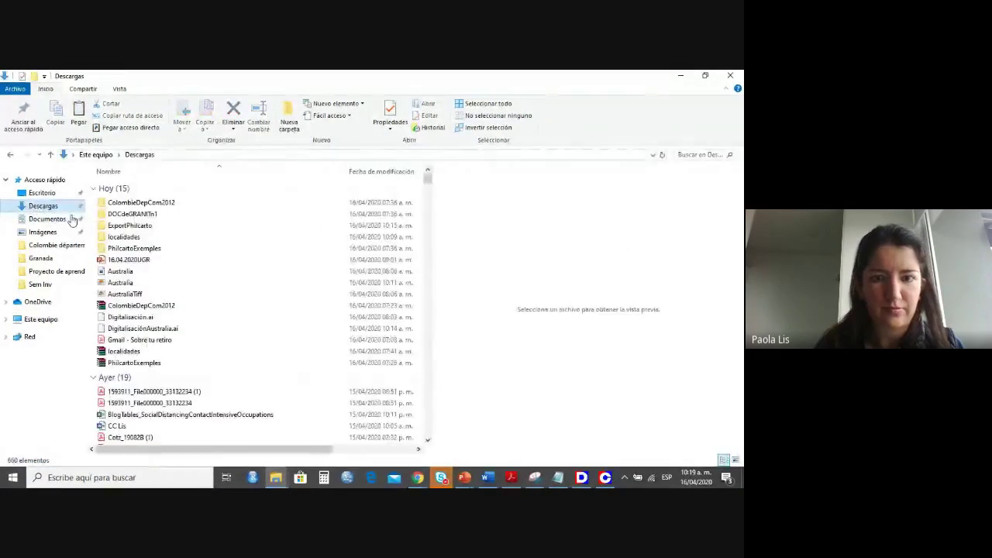
pyautogui.rightClick(295, 237)
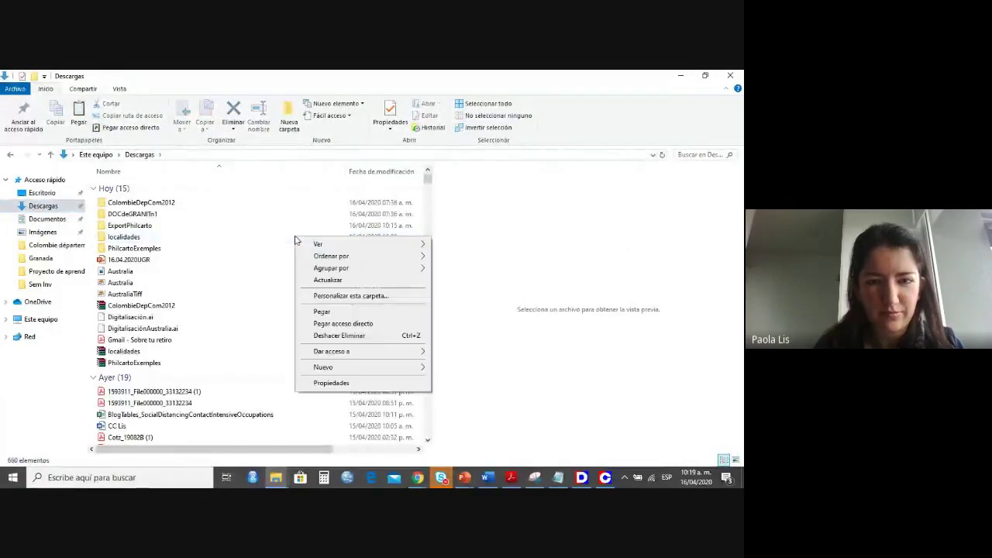
pyautogui.click(338, 313)
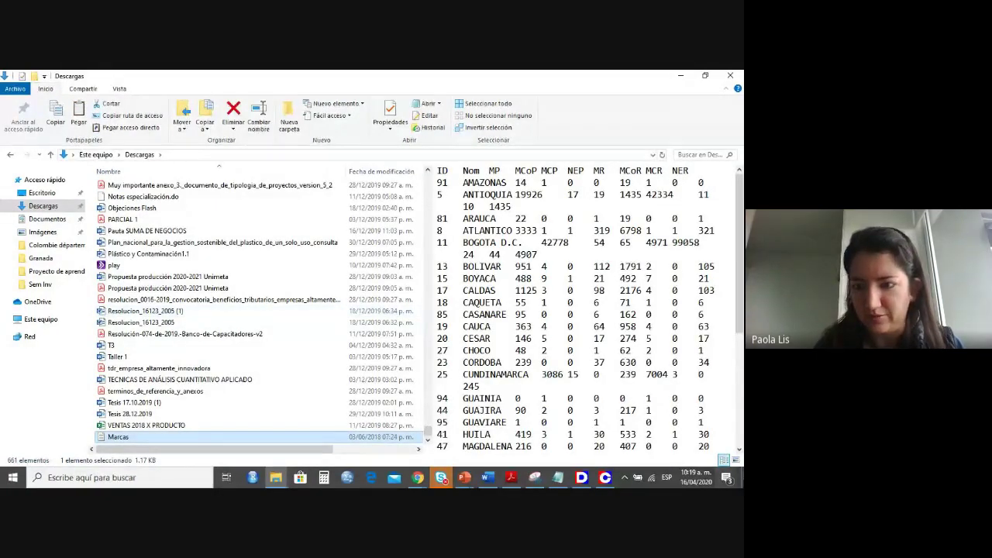
# Paste another copy of the Marcas file onto the desktop.
pyautogui.click(740, 481)
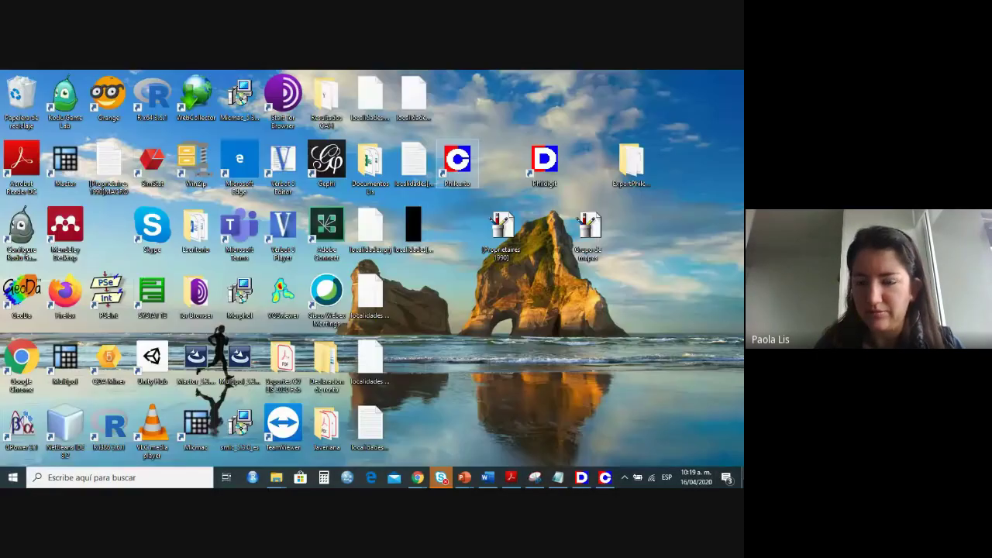
pyautogui.rightClick(594, 298)
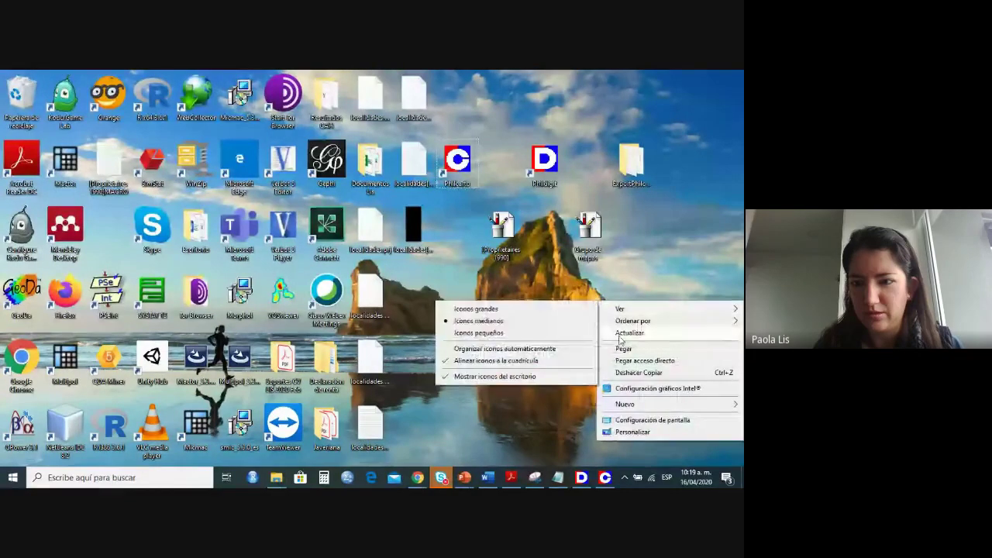
pyautogui.click(620, 352)
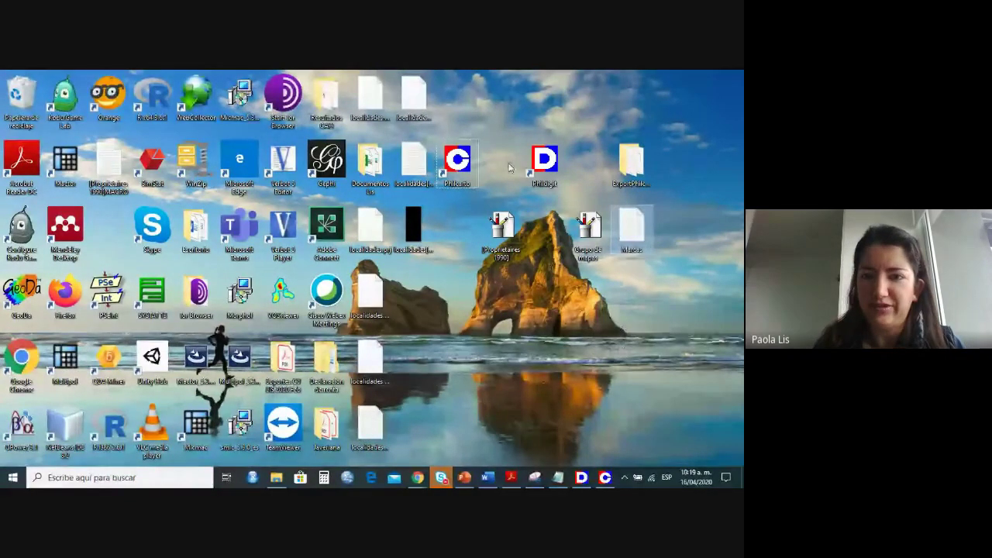
# Close the open Philcarto session, relaunch the program from the desktop, and accept its licence.
pyautogui.click(461, 162)
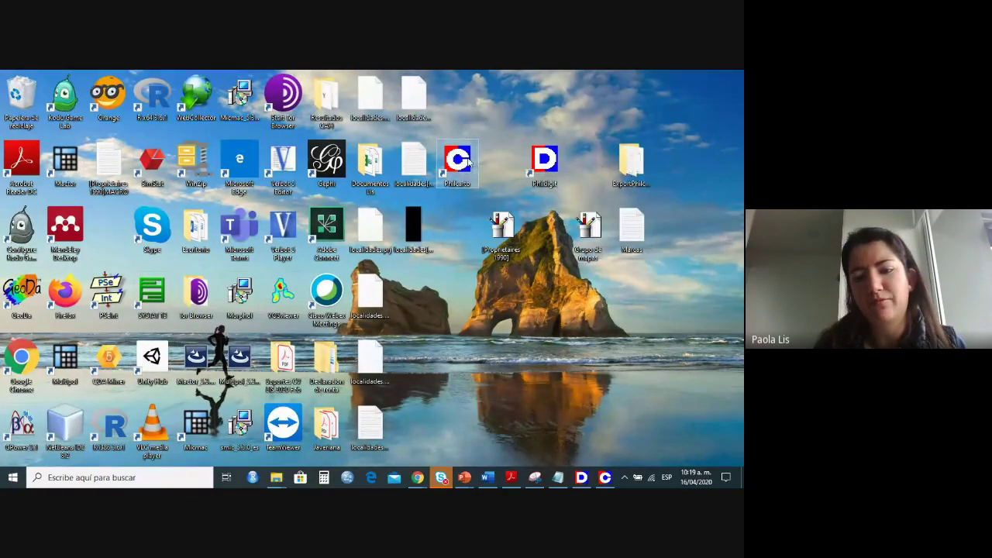
pyautogui.doubleClick(465, 162)
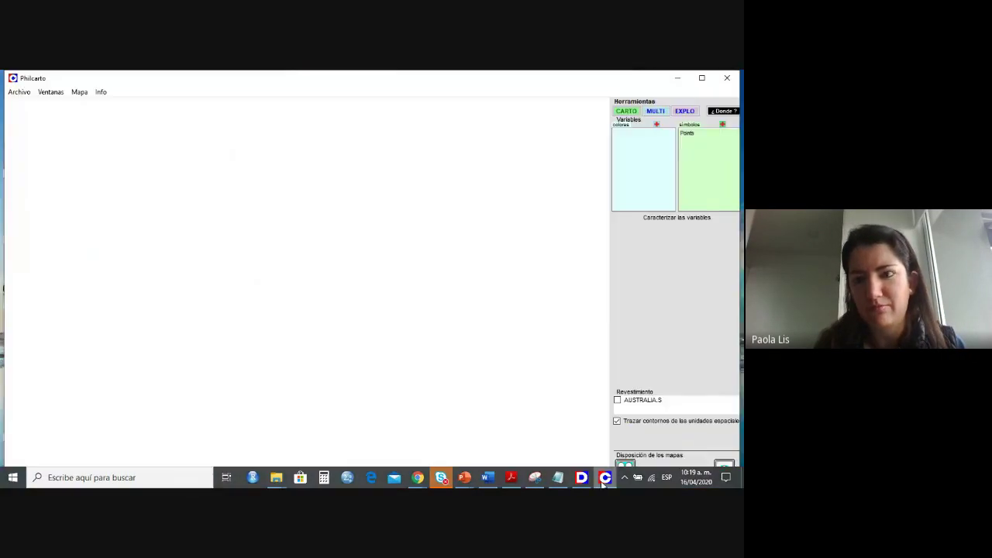
pyautogui.click(729, 79)
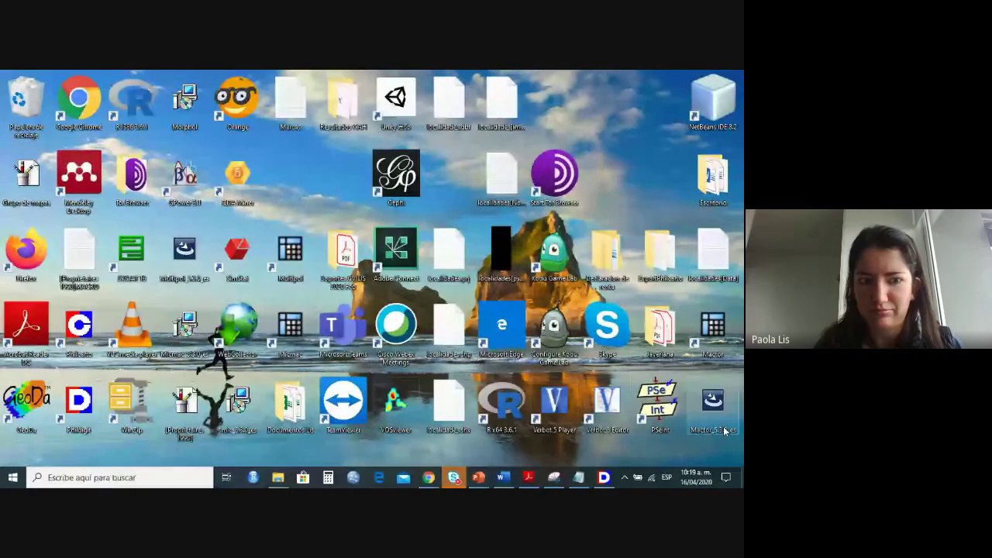
pyautogui.doubleClick(80, 329)
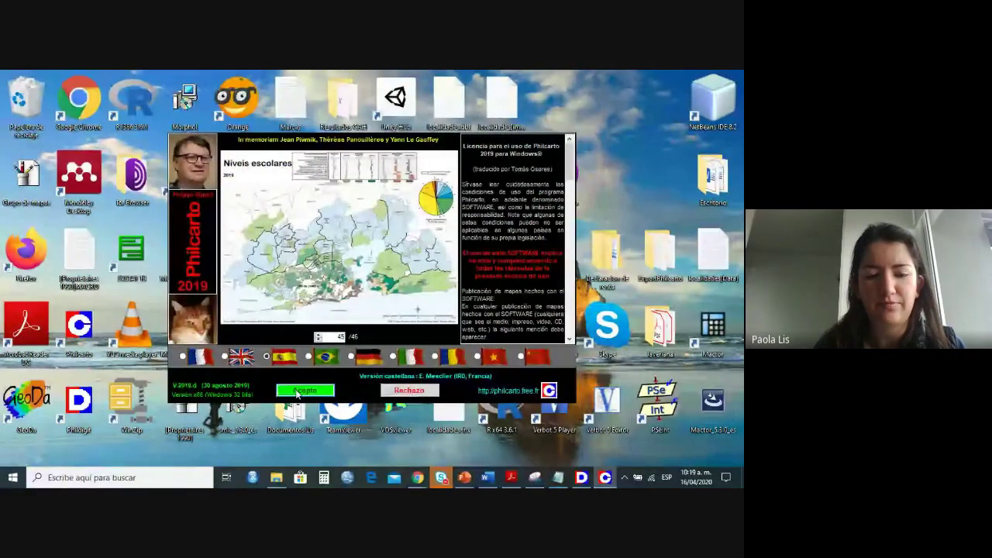
pyautogui.click(297, 392)
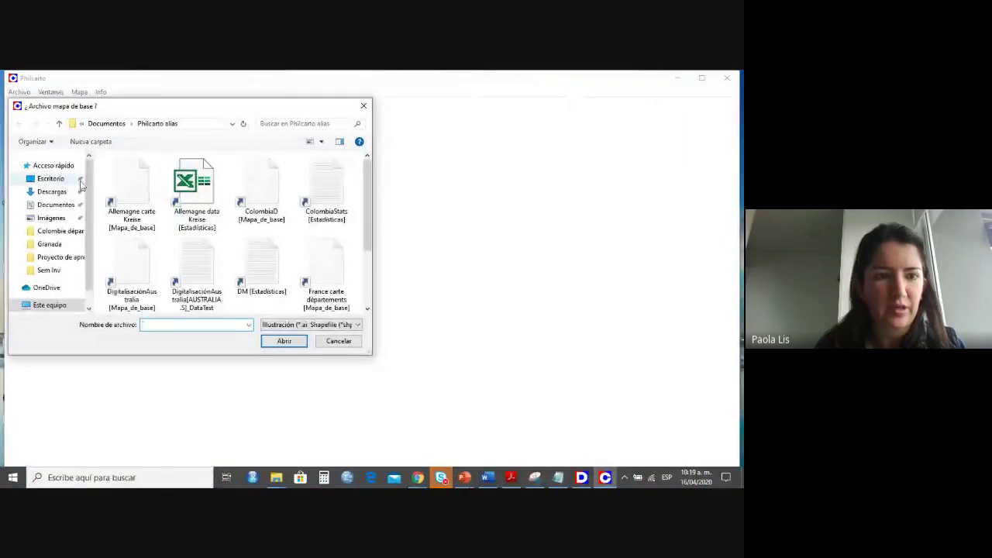
# Load ColombiaD.ai from the Colombie départements folder as the base map, with the desktop's Marcas file as its statistical data.
pyautogui.click(48, 193)
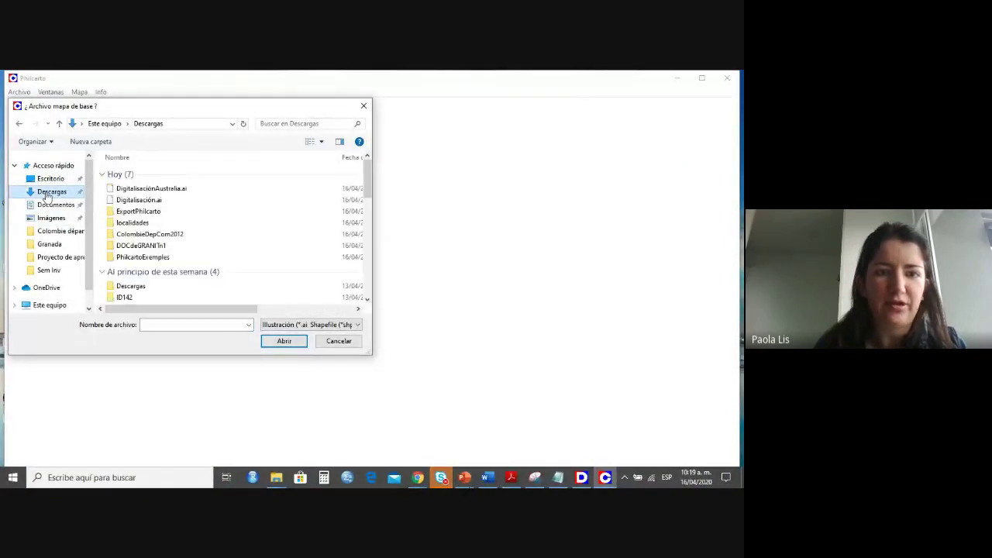
pyautogui.doubleClick(162, 235)
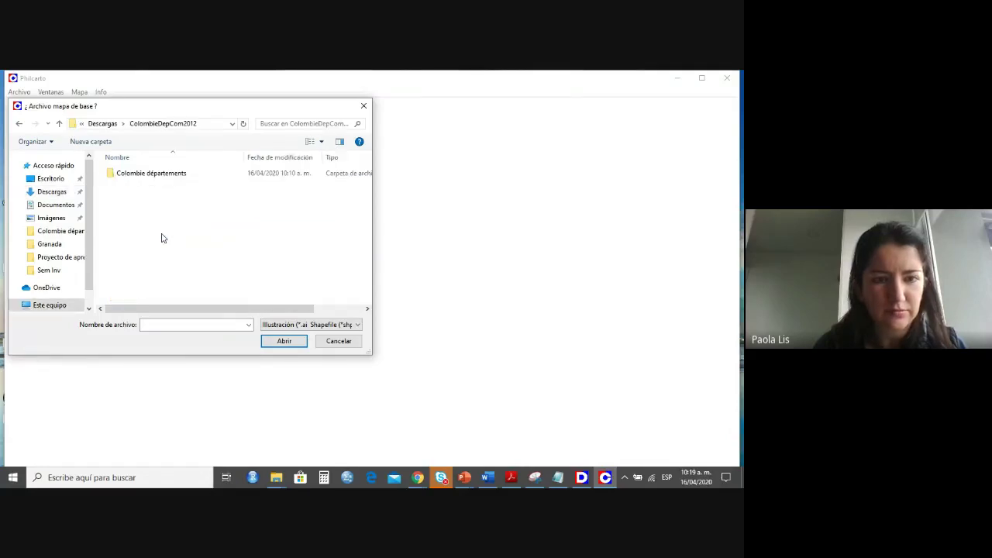
pyautogui.doubleClick(175, 173)
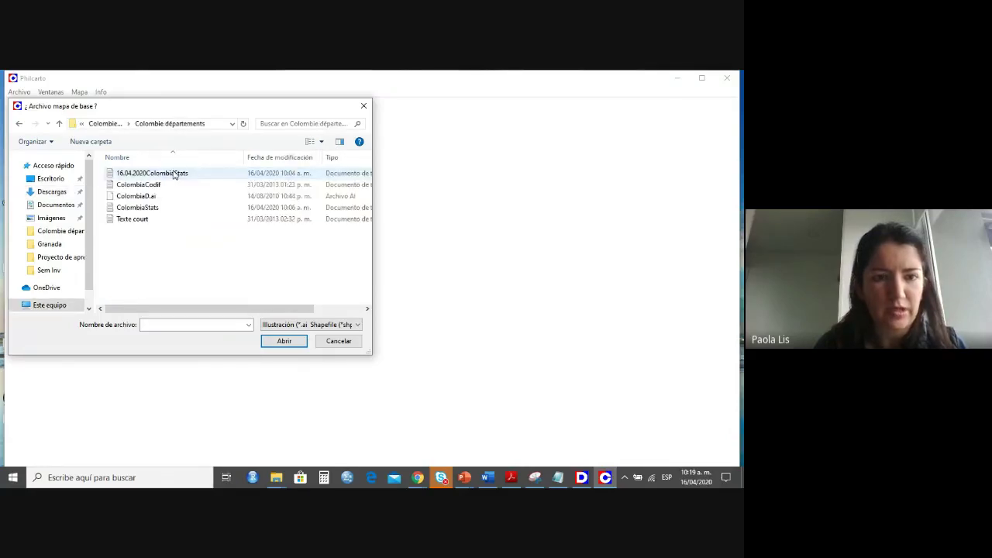
pyautogui.click(157, 198)
pyautogui.click(291, 346)
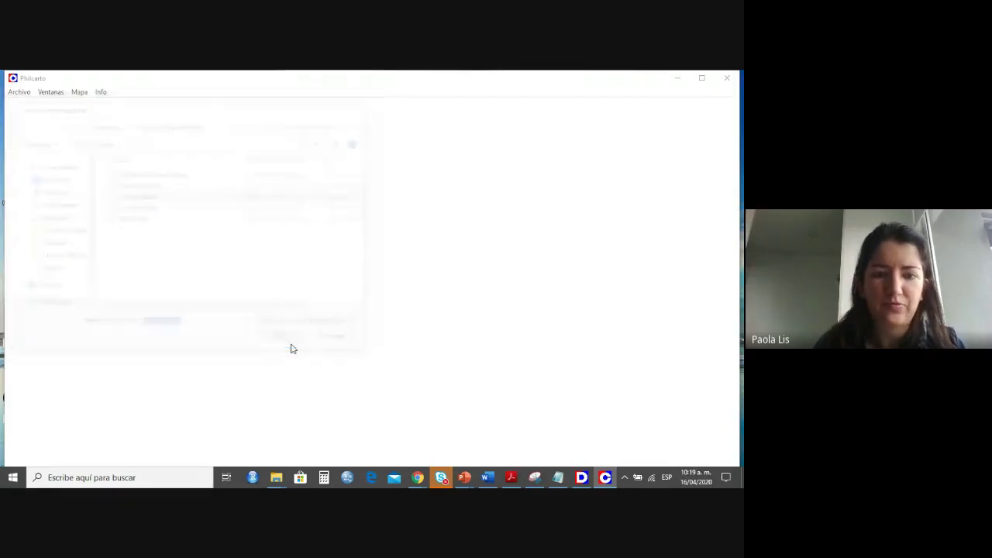
pyautogui.click(51, 179)
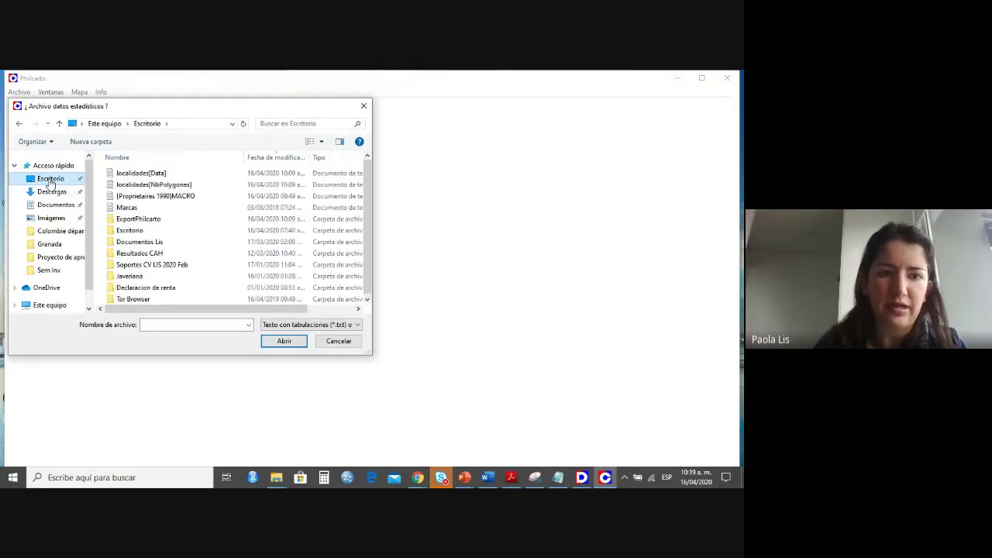
pyautogui.doubleClick(130, 208)
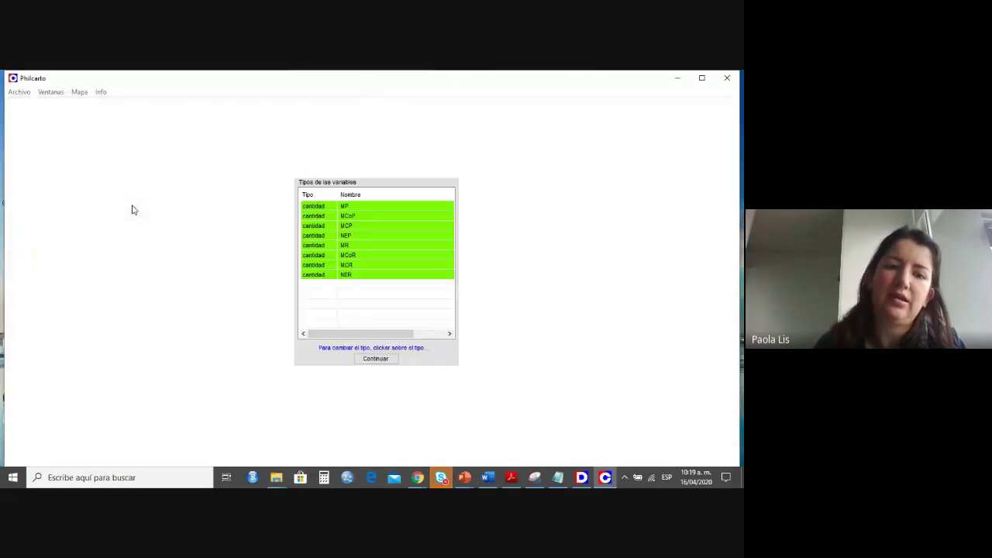
# Accept all variables as quantities and map MCP and MCoR together as opposing half-circle symbols on Colombia's departments.
pyautogui.click(377, 359)
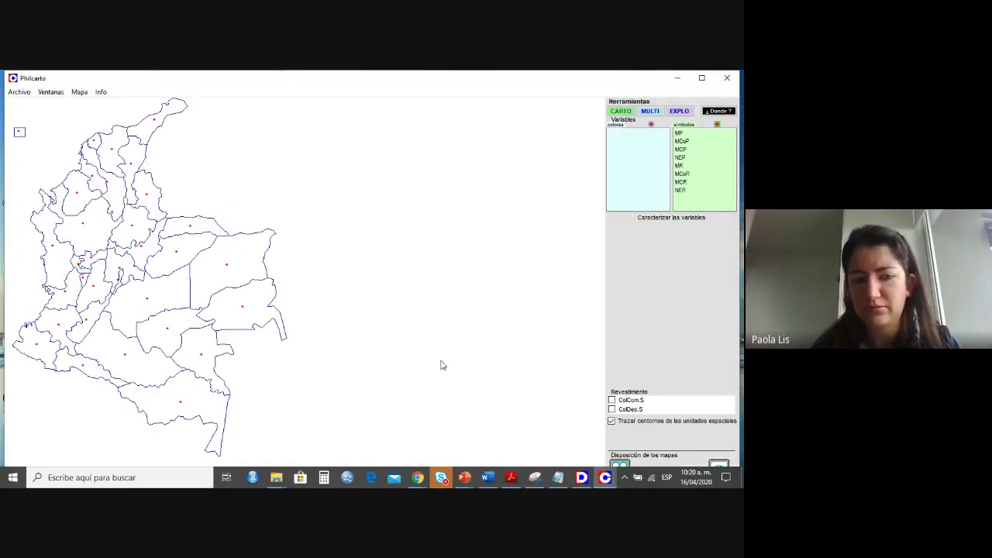
pyautogui.click(680, 149)
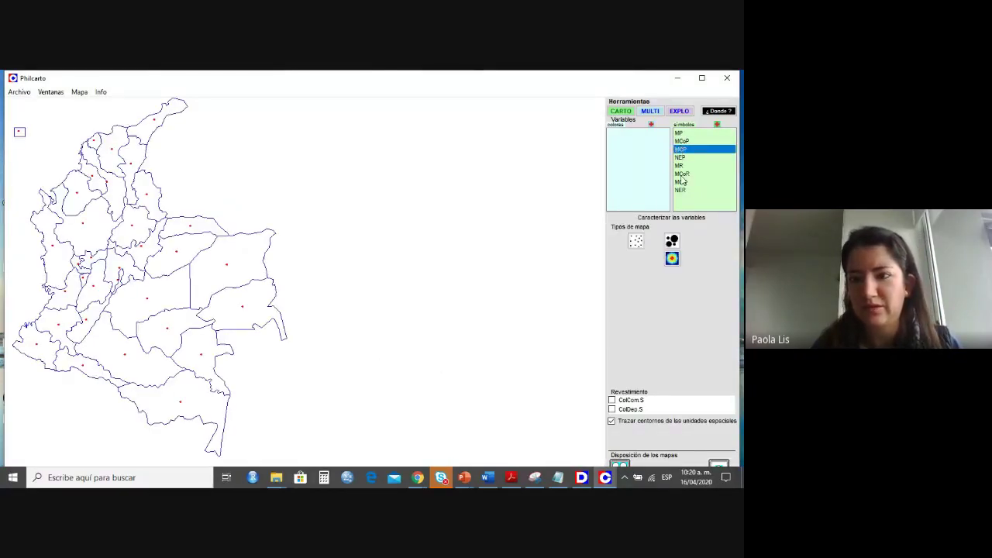
pyautogui.click(681, 175)
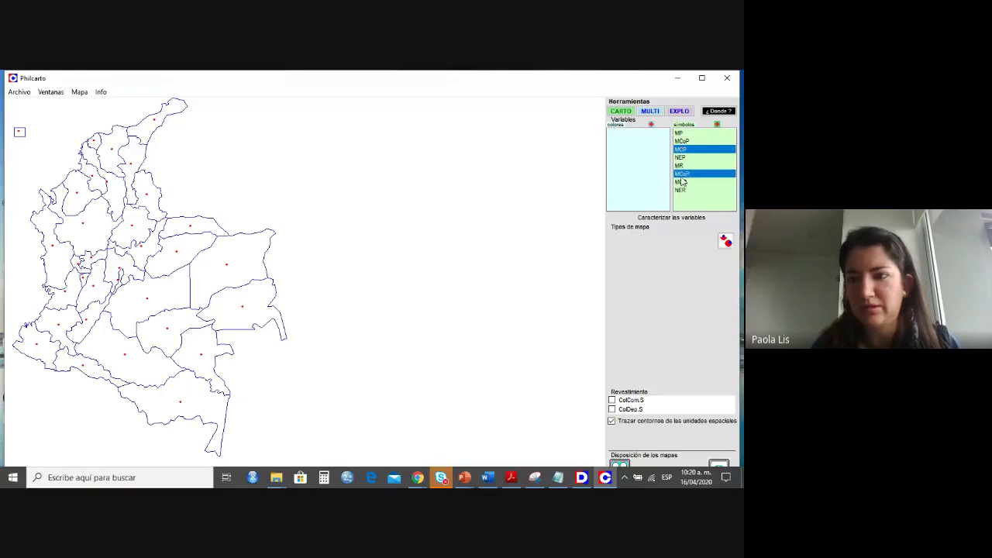
pyautogui.click(725, 242)
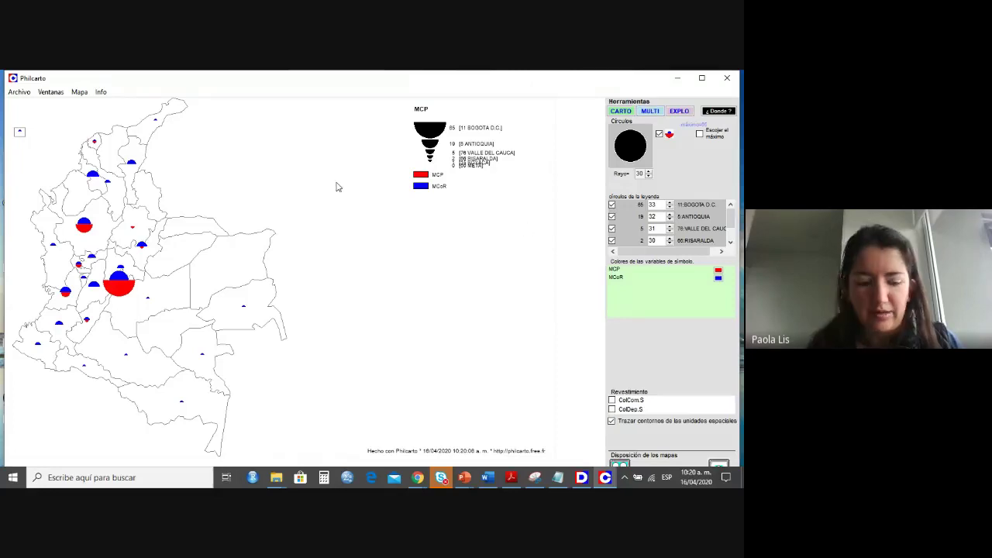
# Switch to the Google Meet chat, review the participants' messages for questions, and return to Philcarto.
pyautogui.hotkey('alt', 'Tab')
pyautogui.hotkey('alt', 'Tab')
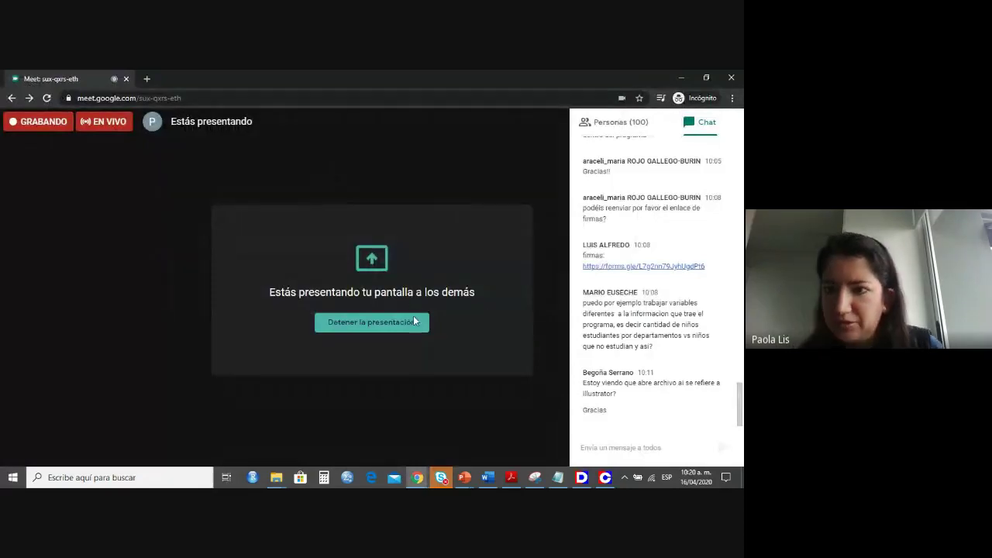
pyautogui.moveTo(740, 417); pyautogui.dragTo(737, 462)
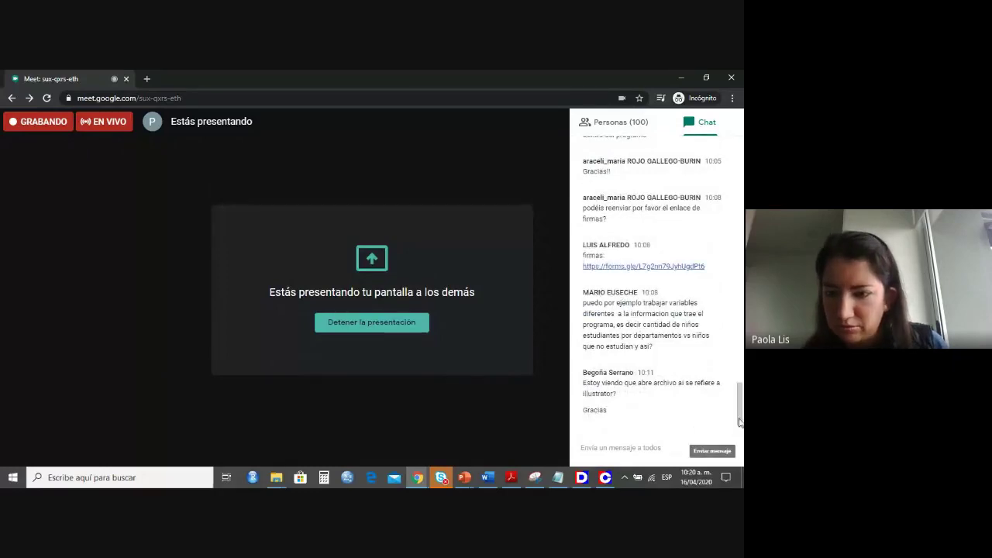
pyautogui.moveTo(741, 419); pyautogui.dragTo(736, 478)
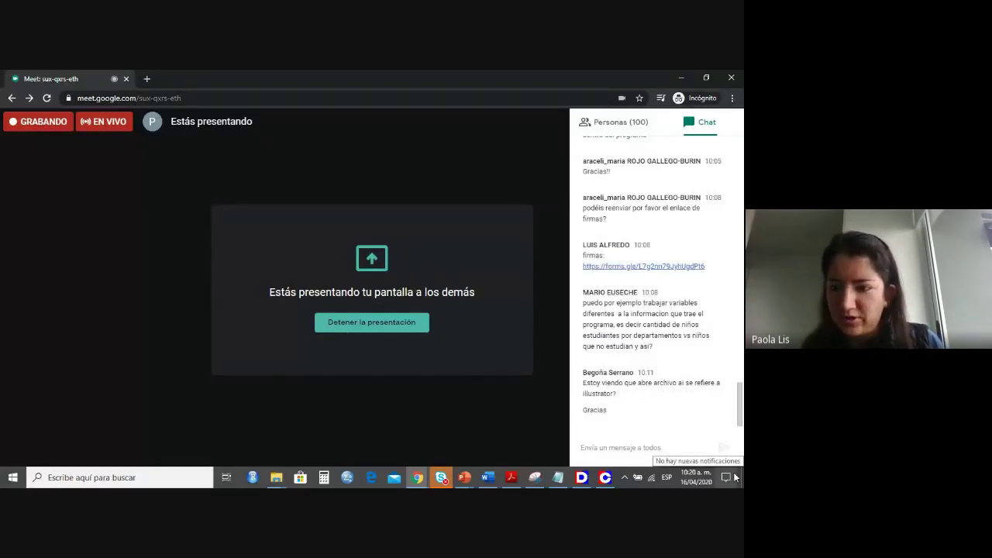
pyautogui.moveTo(741, 418); pyautogui.dragTo(742, 455)
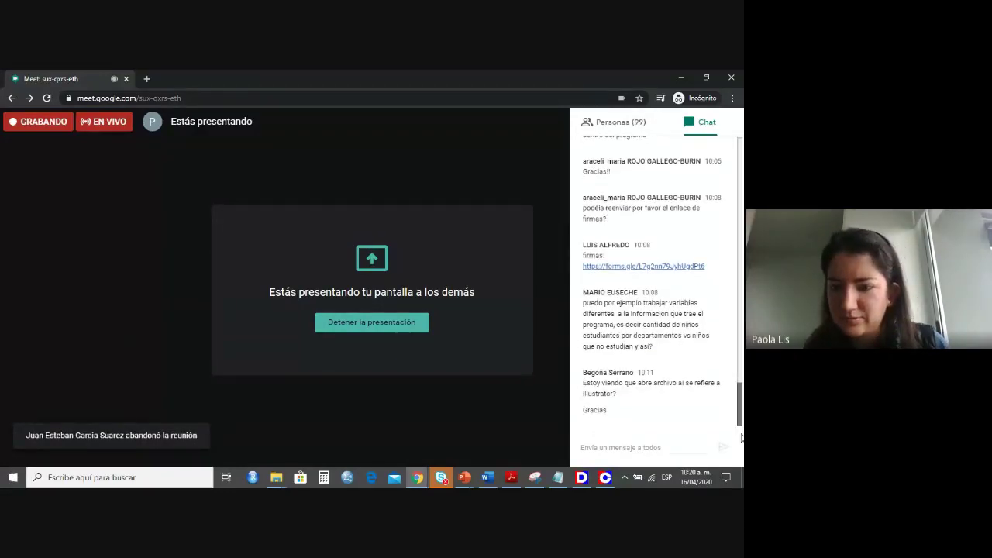
pyautogui.scroll(5, 742, 439)
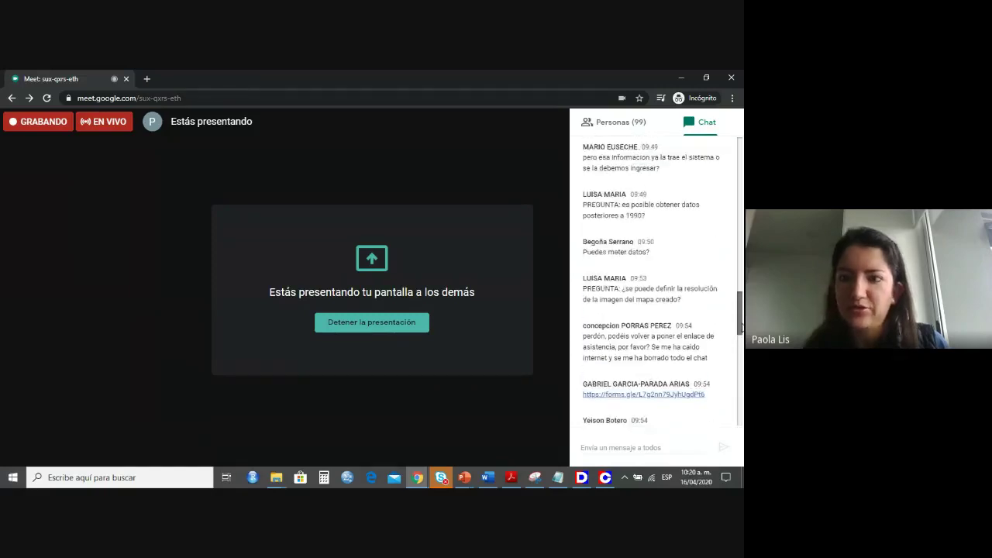
pyautogui.scroll(-3, 742, 417)
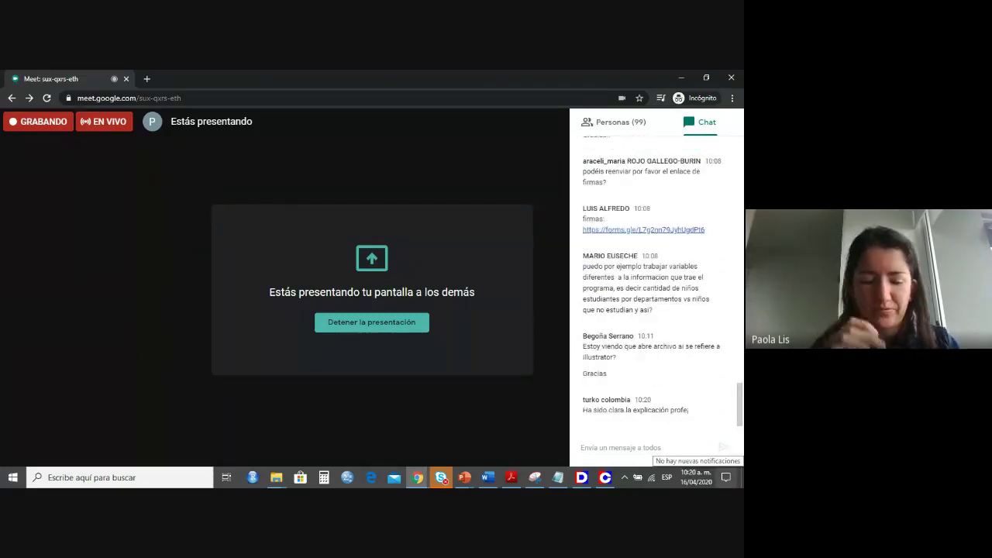
pyautogui.hotkey('alt', 'Tab')
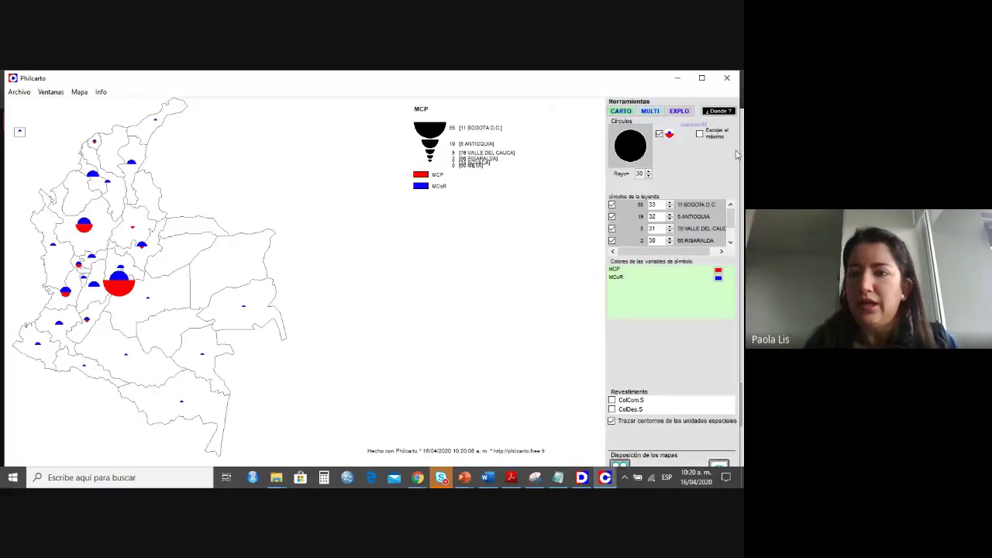
# Return to the variable lists and change the type of the MCP variable from quantity to ratio.
pyautogui.click(621, 110)
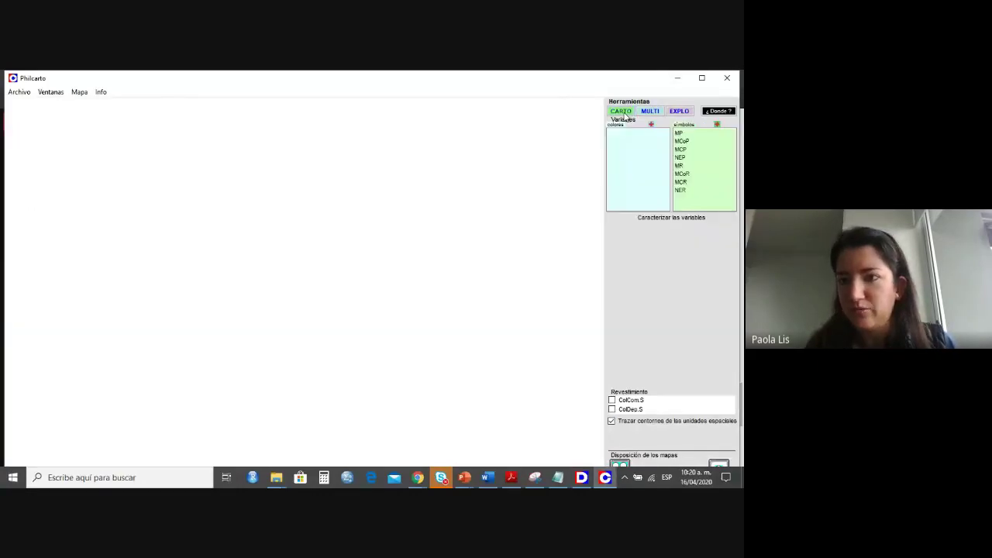
pyautogui.click(678, 217)
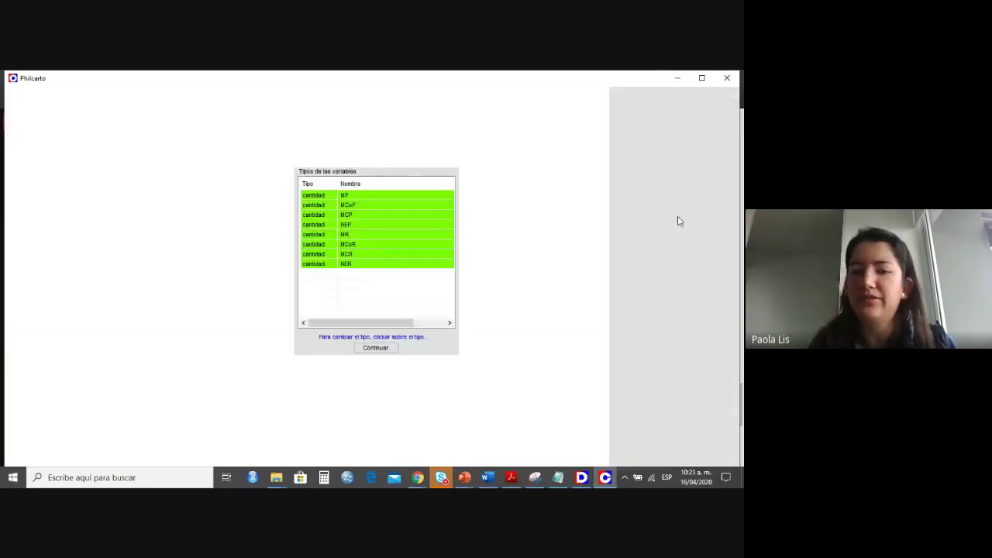
pyautogui.click(358, 216)
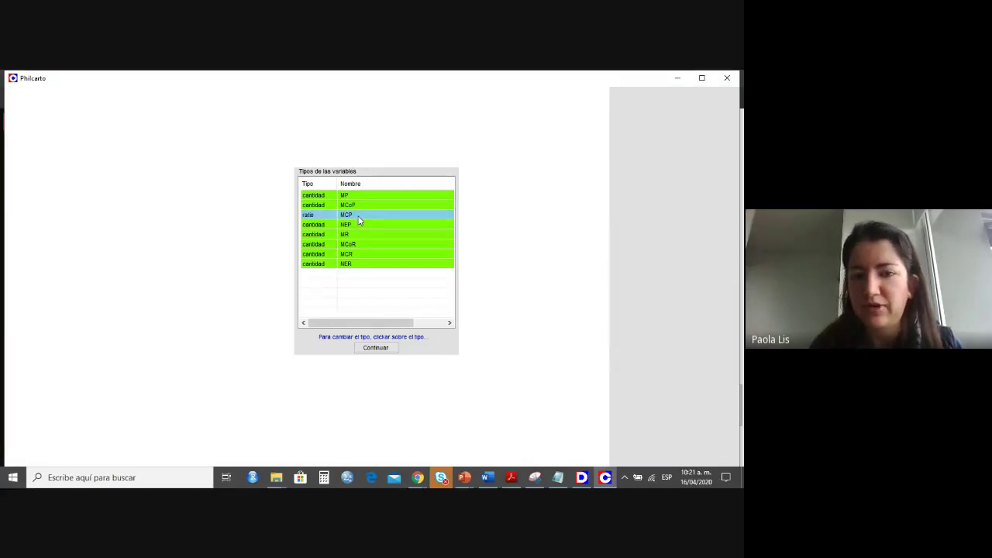
pyautogui.click(358, 217)
pyautogui.click(380, 349)
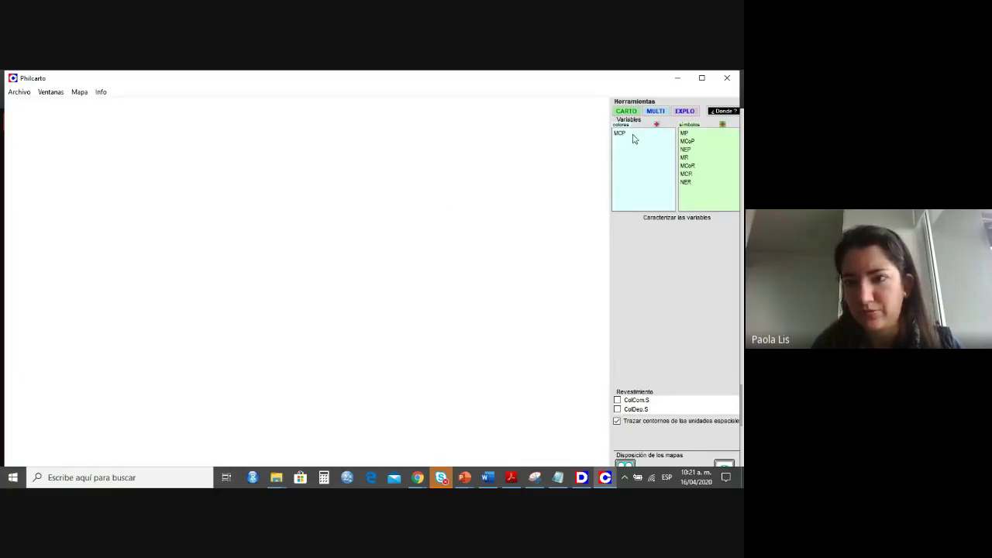
# Select MCP as the colour variable and MCoR as the symbol variable, and draw the Huff gravitation model map.
pyautogui.click(633, 137)
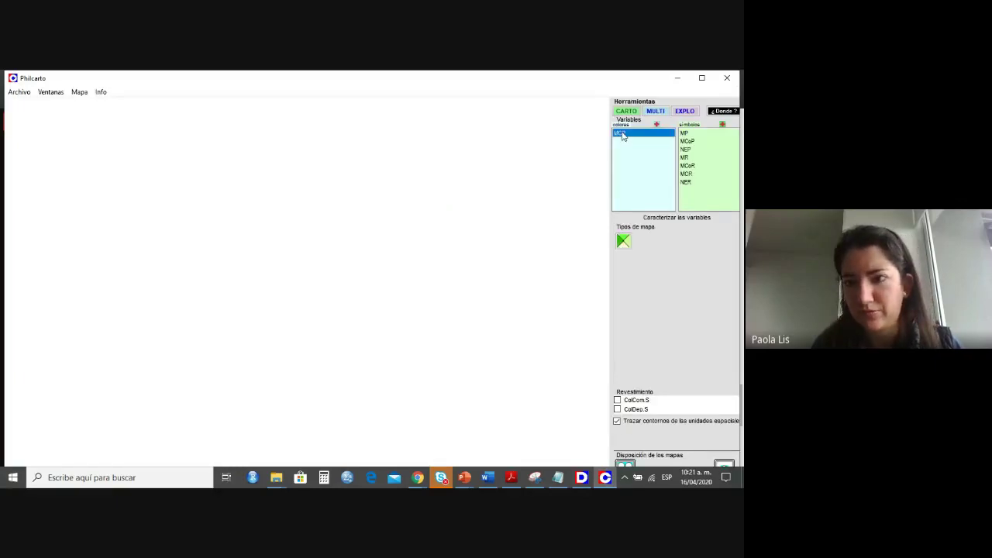
pyautogui.click(696, 165)
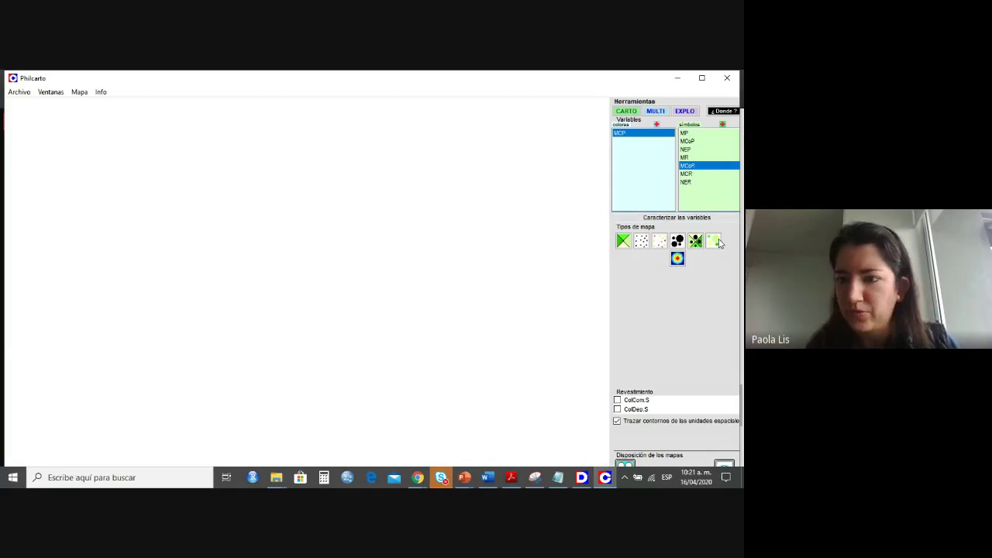
pyautogui.click(677, 259)
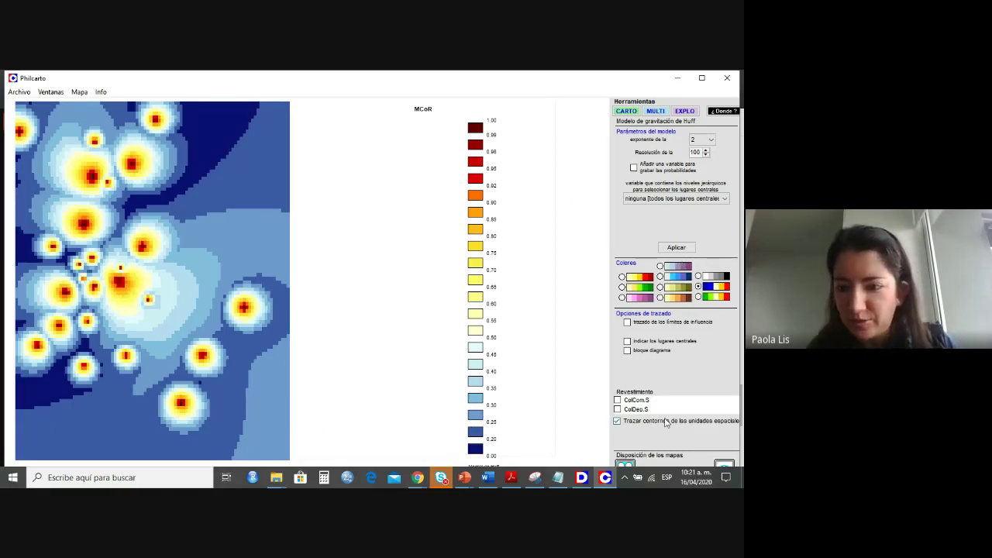
# Overlay the ColDep.S department outlines in black on the gravitation map, leaving the ColCom.S overlay switched off.
pyautogui.click(618, 409)
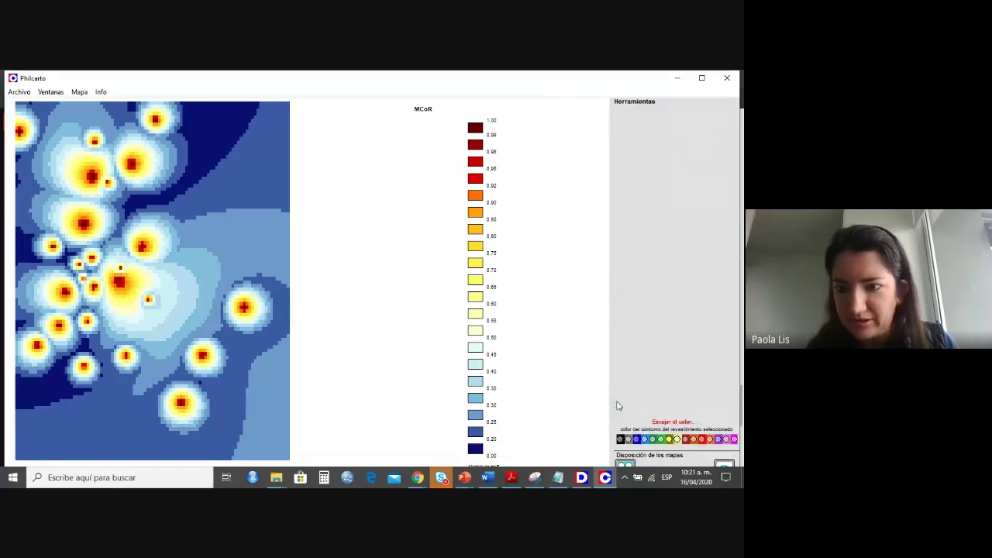
pyautogui.click(620, 439)
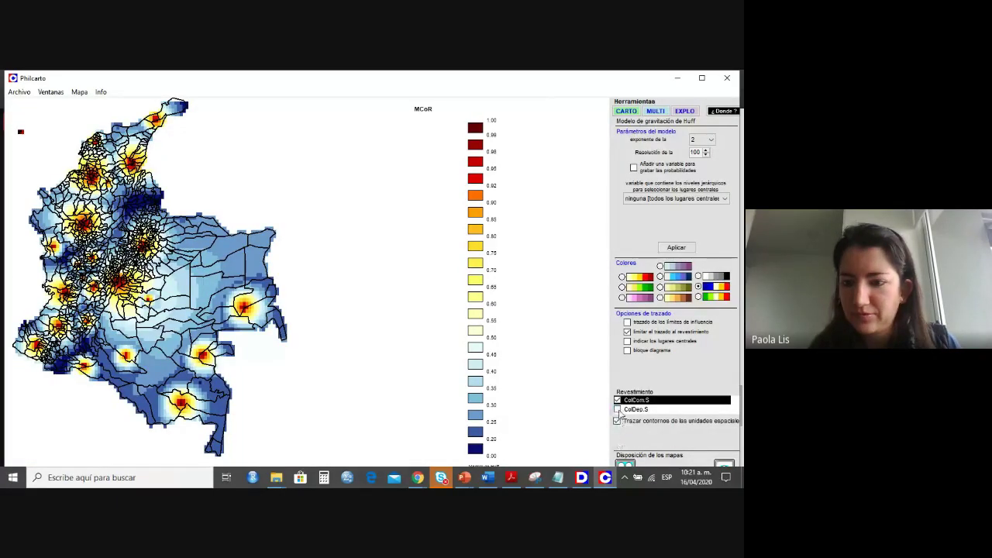
pyautogui.click(618, 409)
pyautogui.click(621, 440)
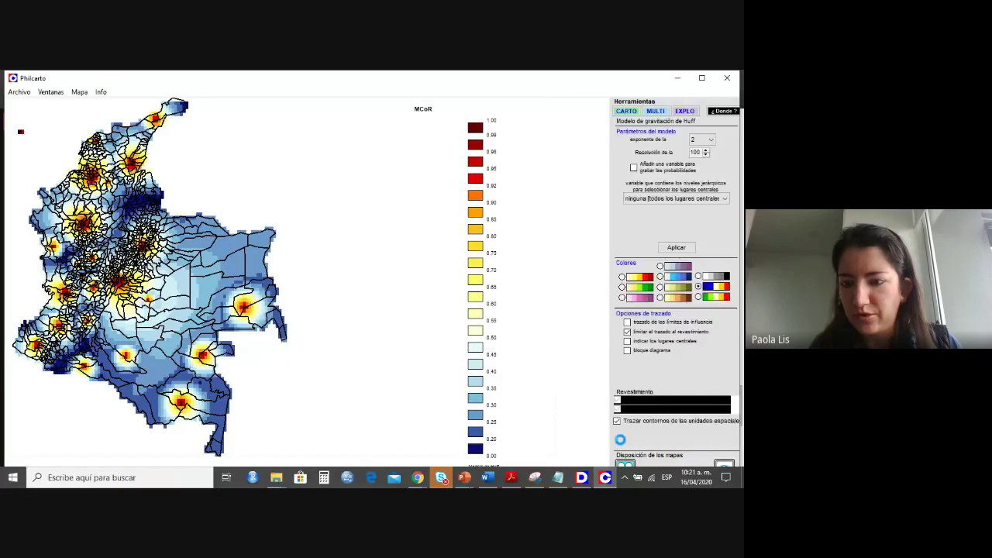
pyautogui.click(618, 400)
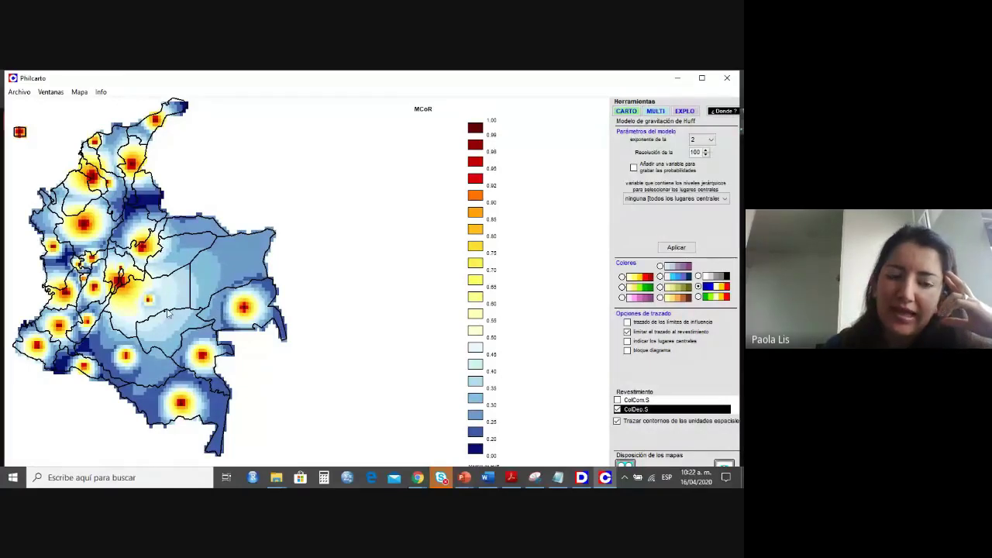
pyautogui.click(124, 283)
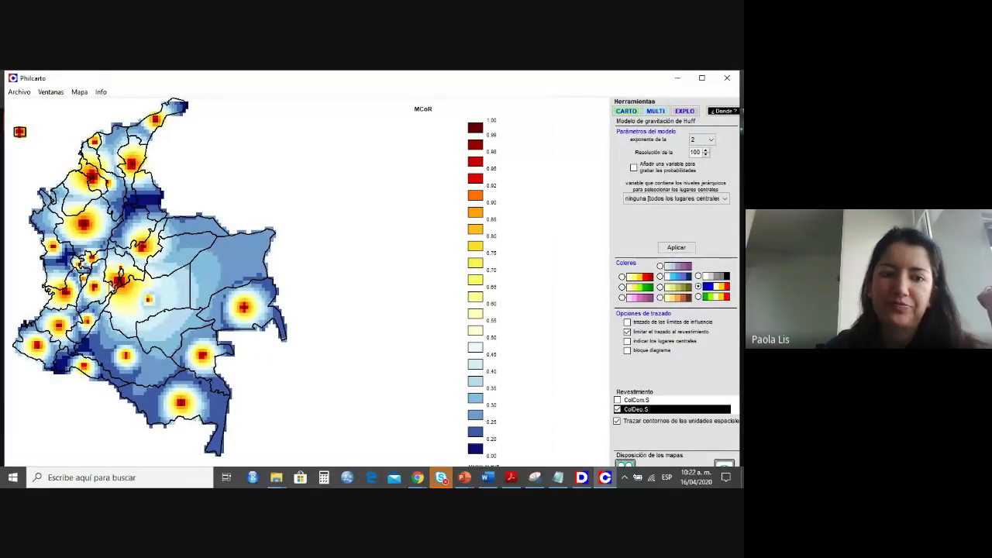
pyautogui.click(85, 229)
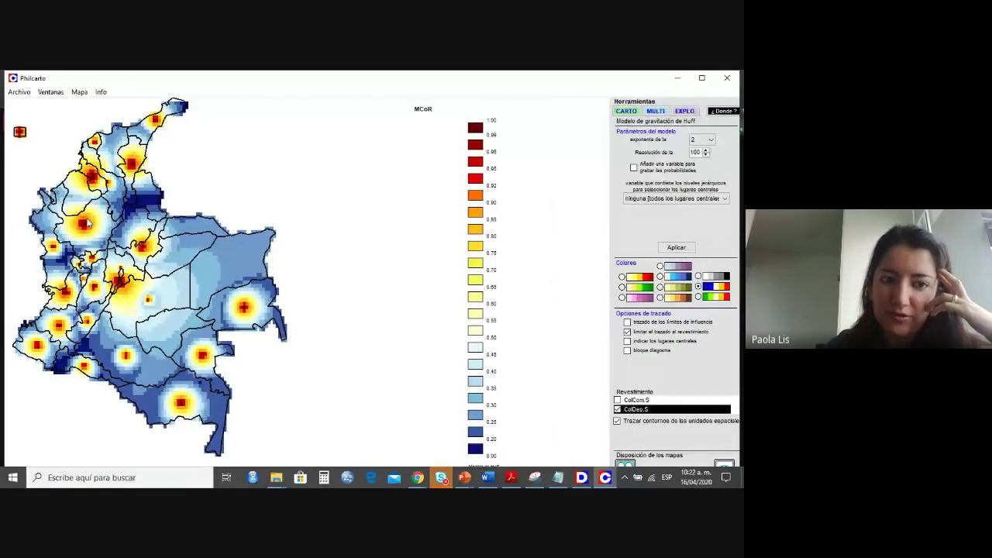
pyautogui.click(87, 226)
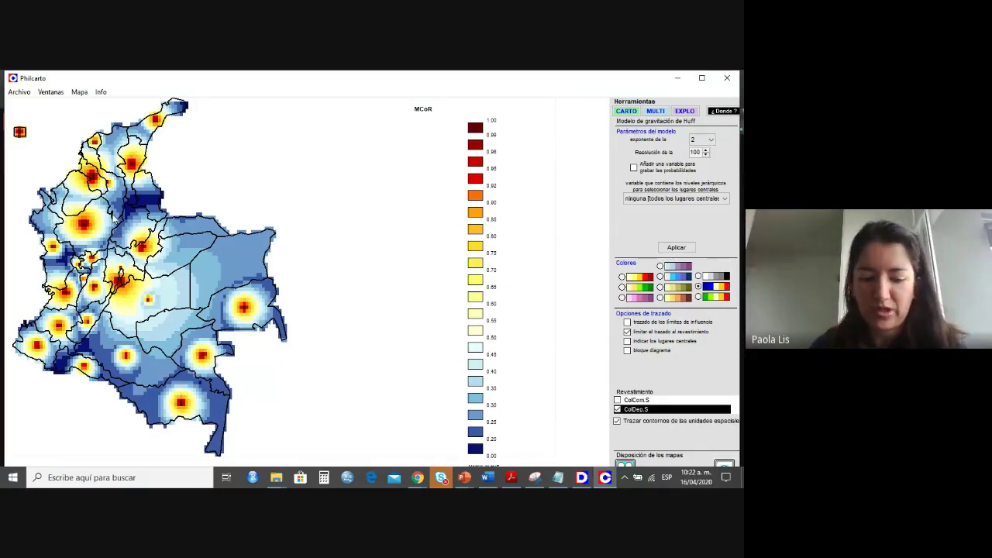
# Check the Google Meet chat for new messages, then return to the Philcarto map and dismiss the antivirus notification.
pyautogui.hotkey('alt', 'Tab')
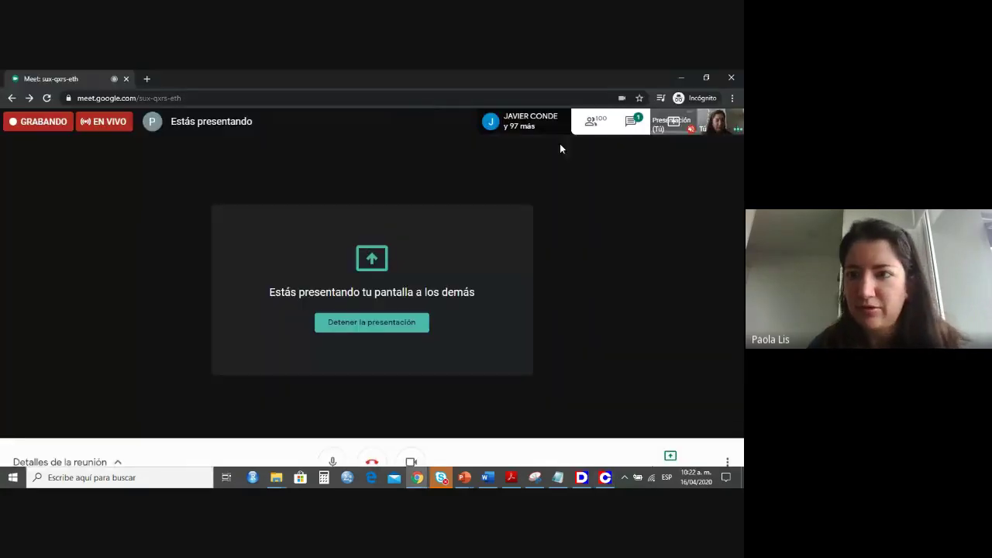
pyautogui.click(631, 122)
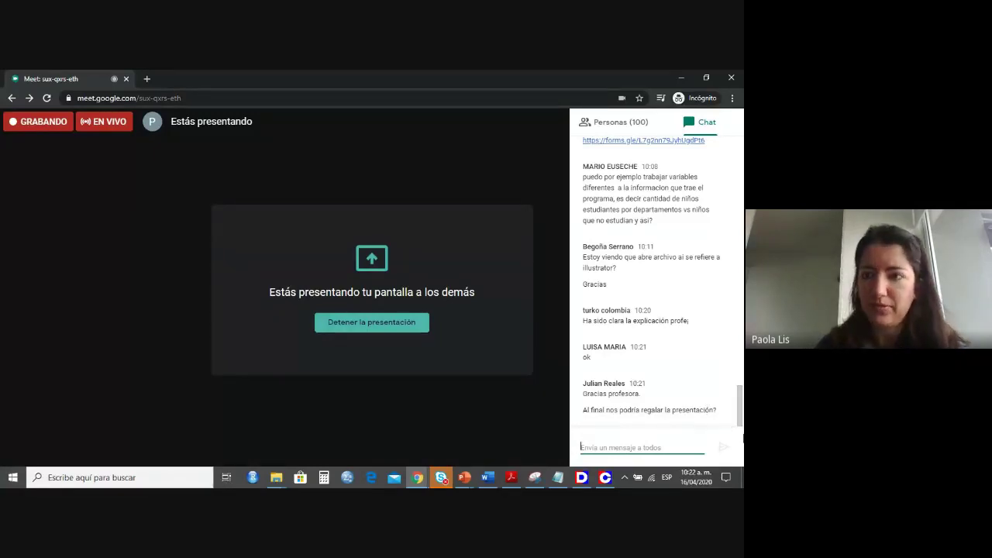
pyautogui.hotkey('alt', 'Tab')
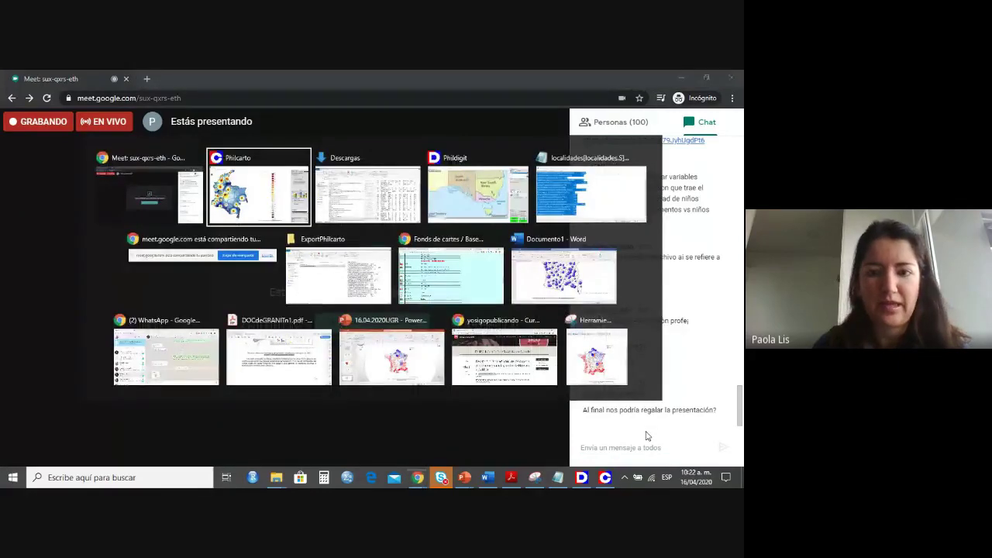
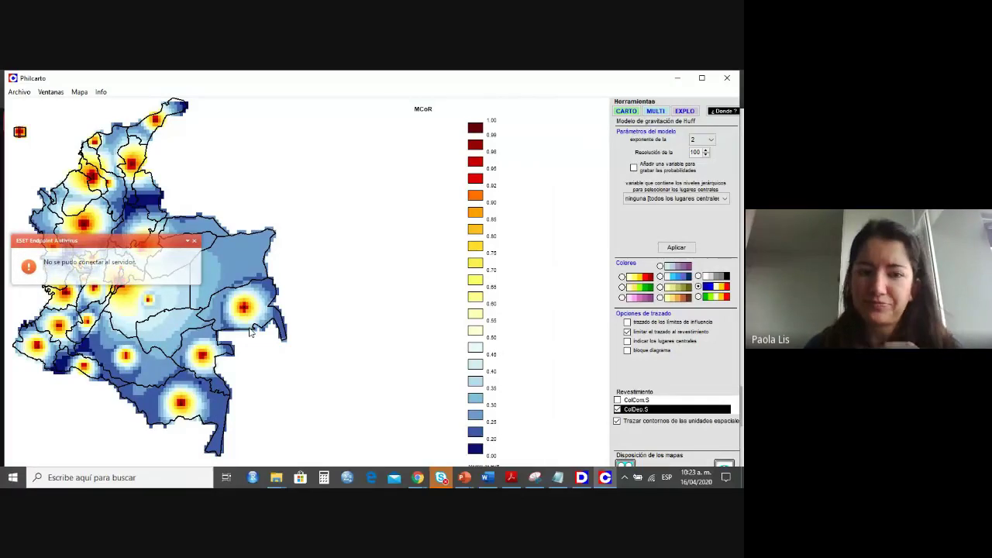
pyautogui.click(194, 241)
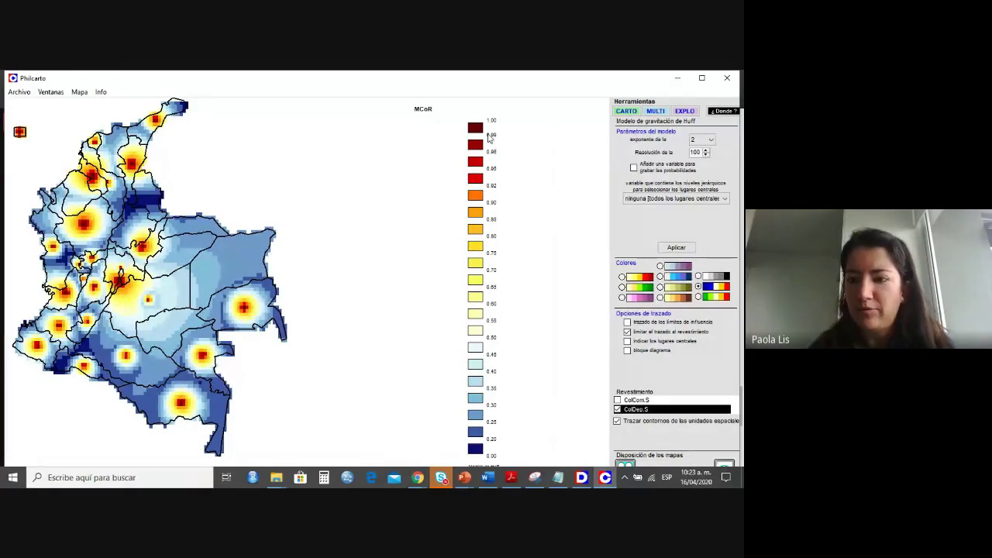
# Leave the gravitation map, start a new exploration, and draw its variable as a coloured-area map of Colombia's departments.
pyautogui.click(628, 111)
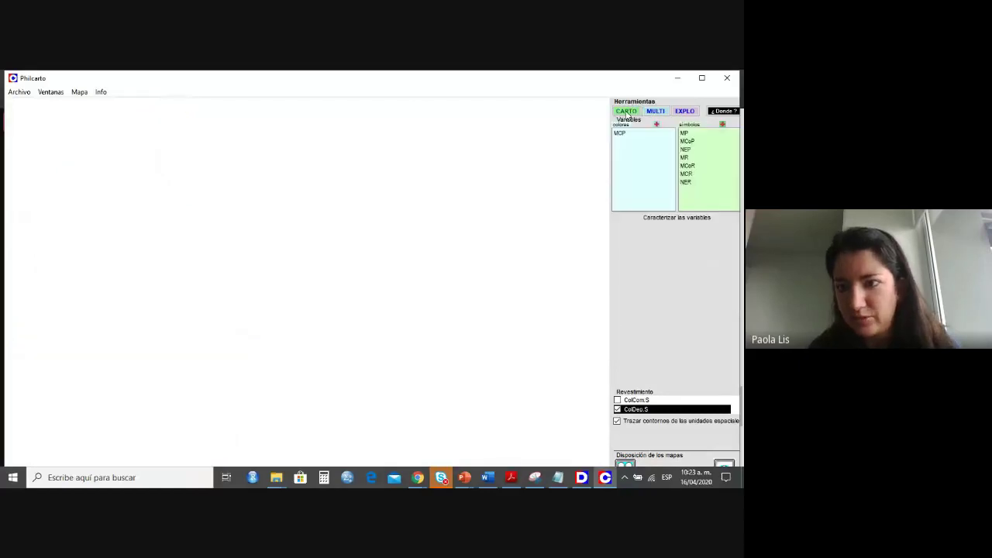
pyautogui.click(686, 166)
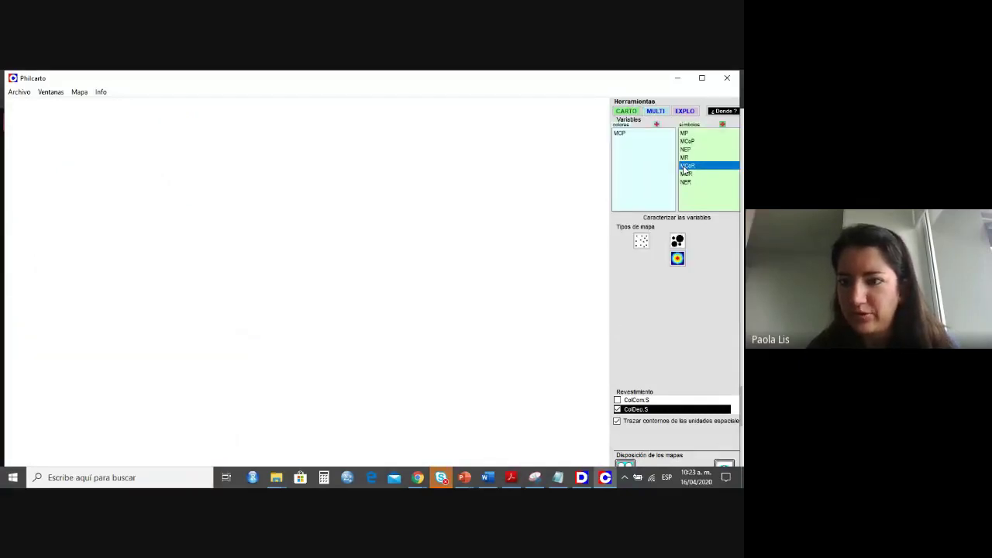
pyautogui.keyDown('ctrl'); pyautogui.click(686, 158); pyautogui.keyUp('ctrl')
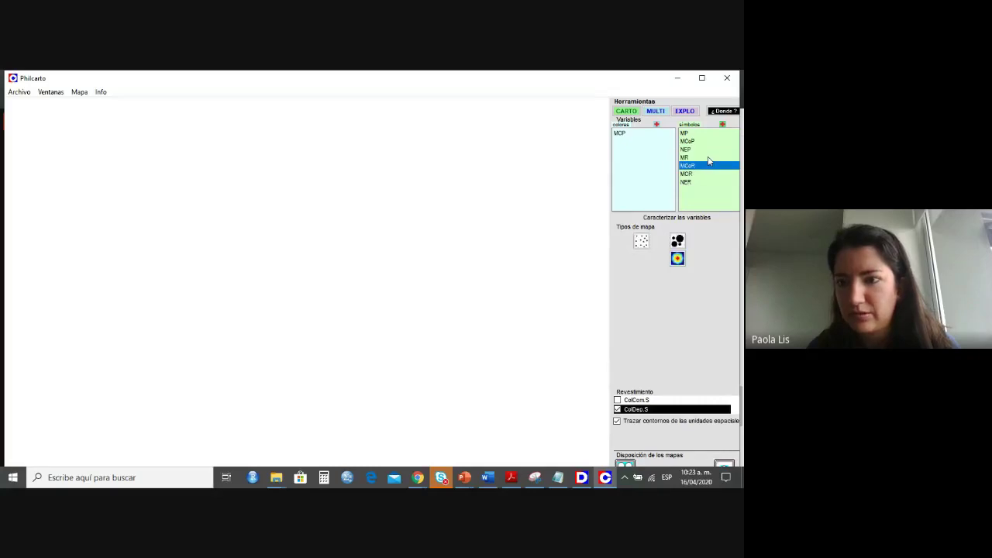
pyautogui.click(684, 113)
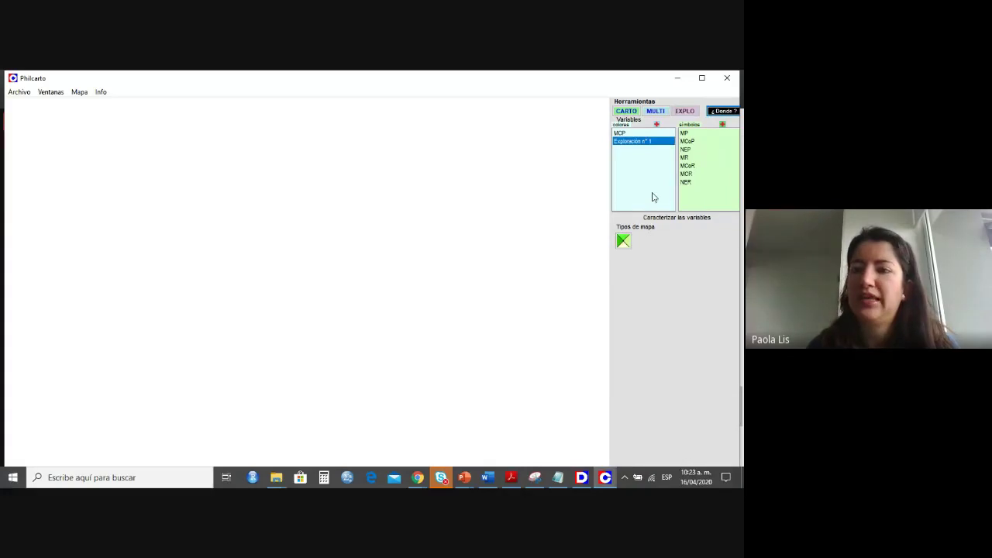
pyautogui.click(623, 240)
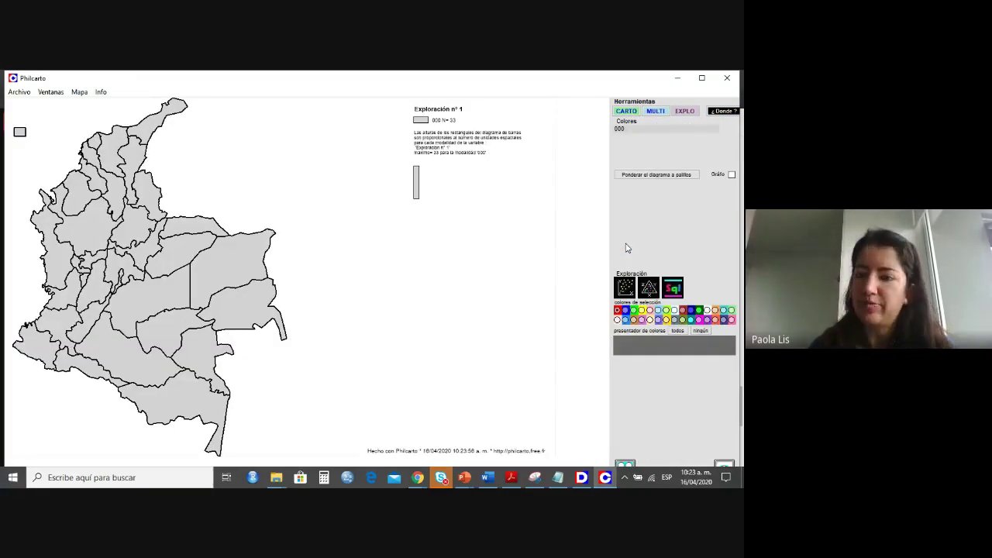
# Plot a bivariate graph with MR as the endogenous Y variable and NER as the exogenous X variable.
pyautogui.click(625, 292)
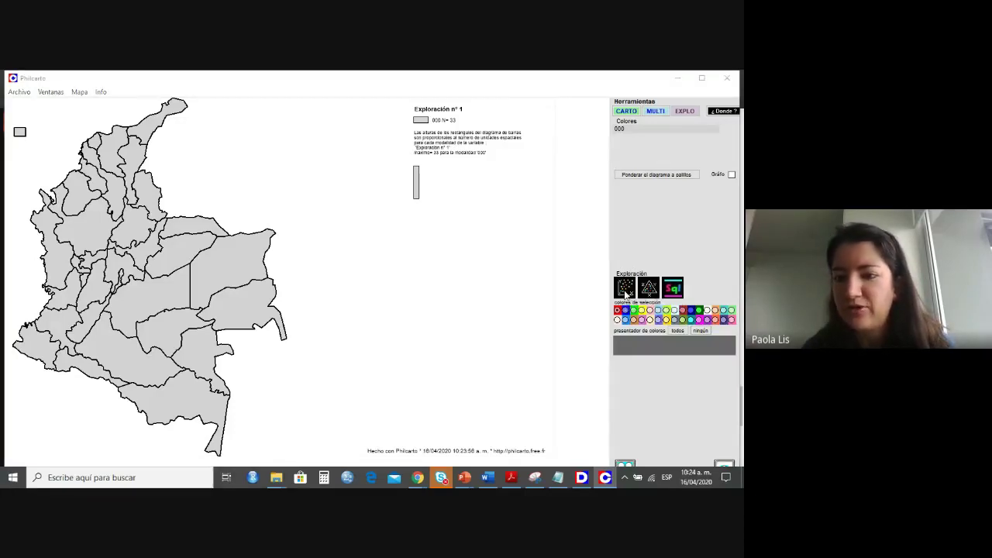
pyautogui.moveTo(512, 277)
pyautogui.mouseDown()
pyautogui.moveTo(512, 294)
pyautogui.moveTo(514, 267)
pyautogui.mouseUp()
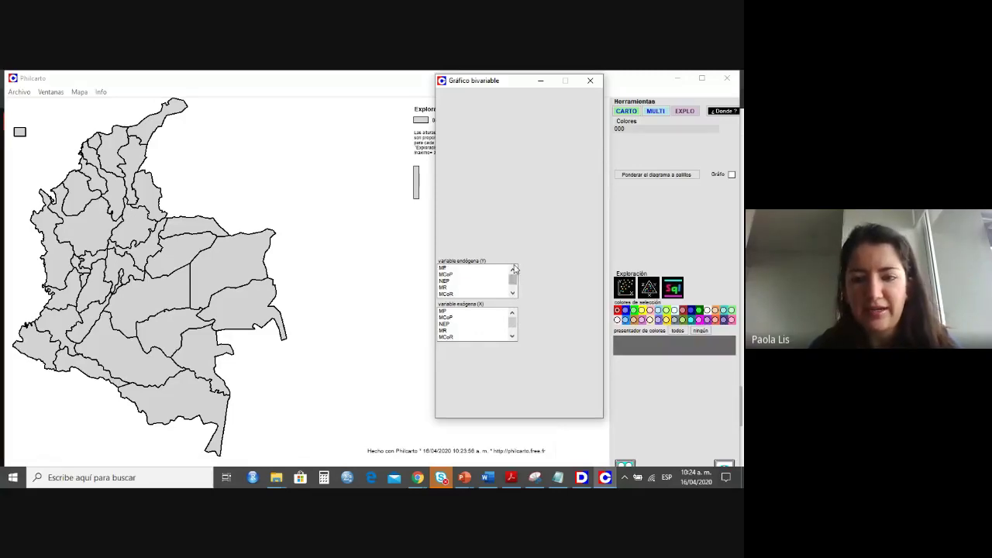
pyautogui.click(443, 288)
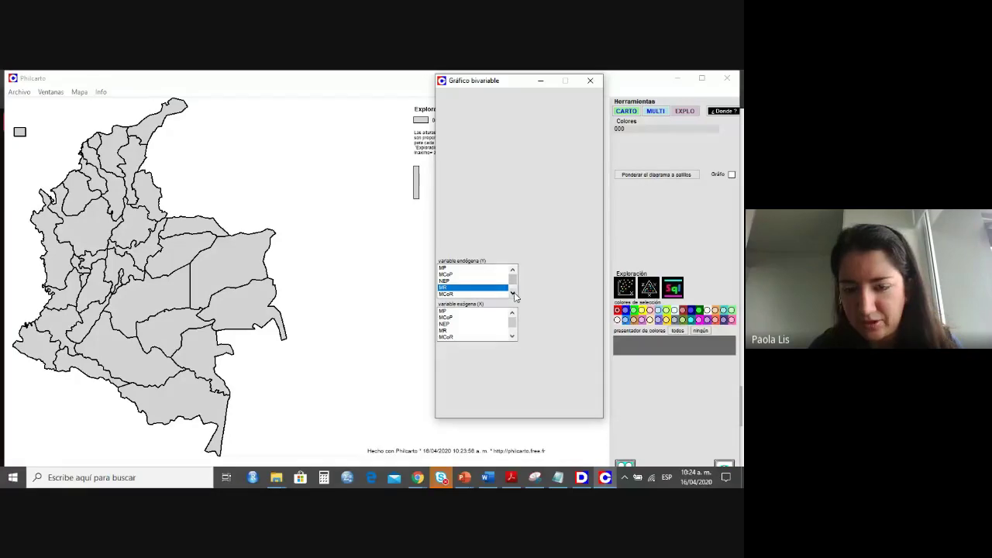
pyautogui.click(512, 335)
pyautogui.click(513, 336)
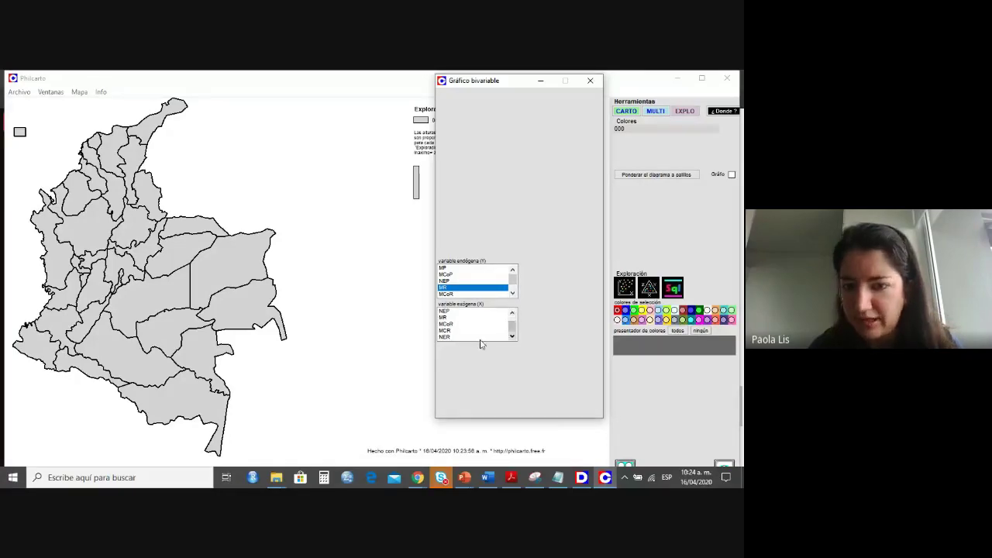
pyautogui.click(445, 337)
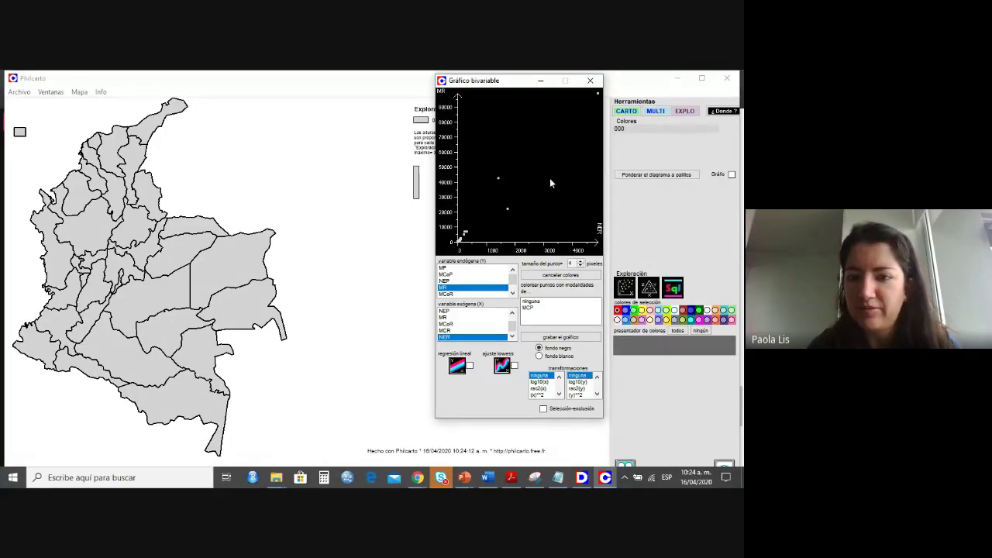
# Fit a linear regression to the MR–NER graph and reposition the graph window to examine the residual map and its legend.
pyautogui.click(458, 366)
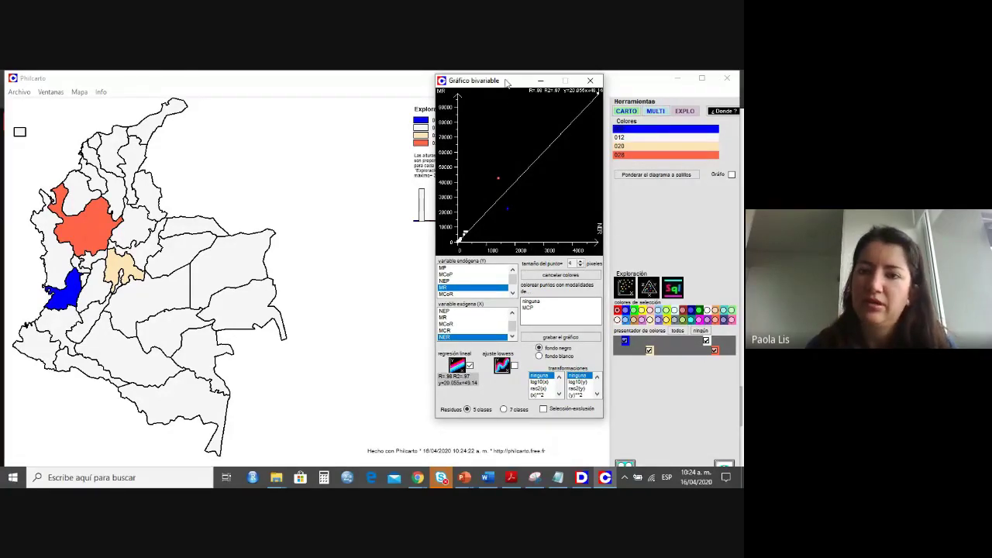
pyautogui.moveTo(507, 83); pyautogui.dragTo(574, 149)
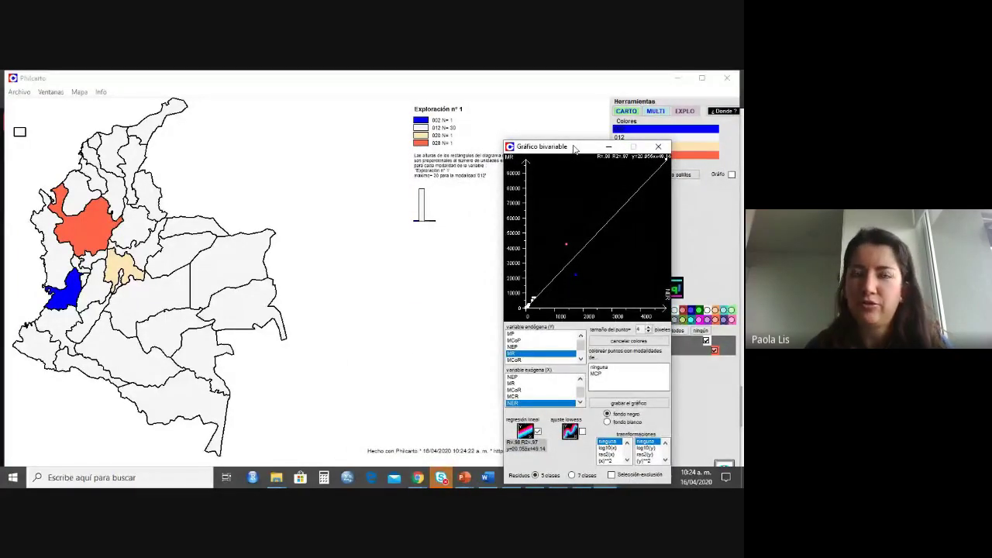
pyautogui.moveTo(575, 149); pyautogui.dragTo(443, 79)
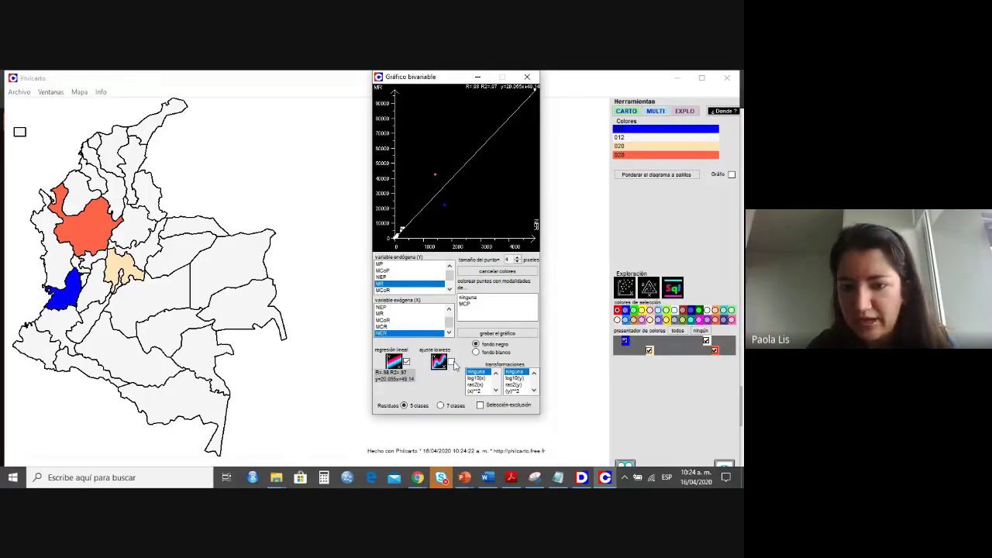
# Replace the linear regression with a lowess fit and reposition the graph window to examine the residual map and its legend.
pyautogui.click(451, 363)
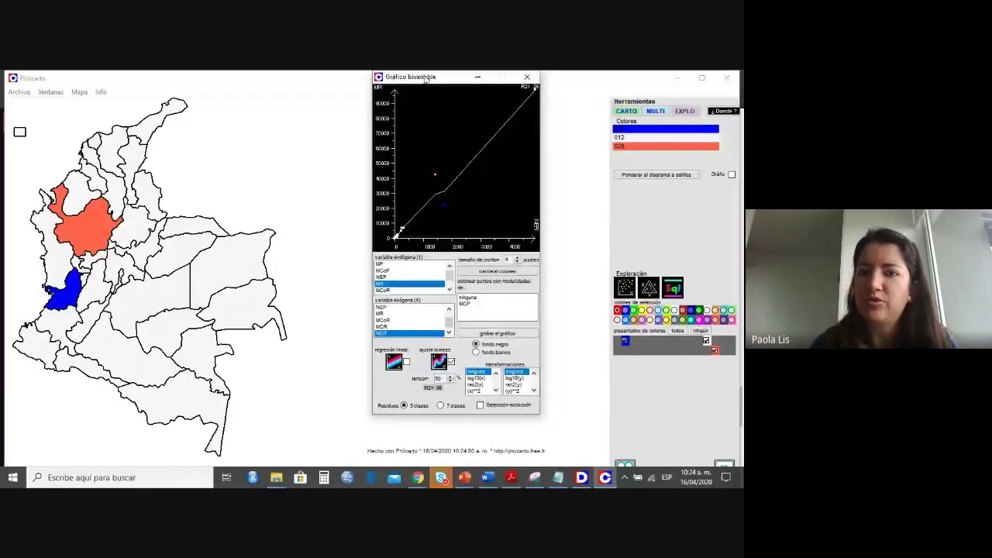
pyautogui.moveTo(425, 79); pyautogui.dragTo(580, 121)
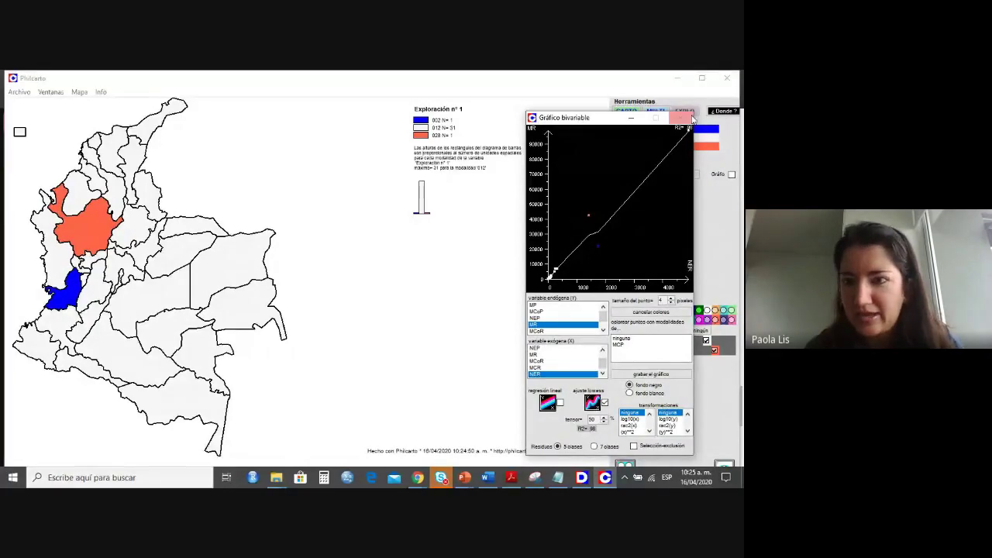
pyautogui.moveTo(597, 117); pyautogui.dragTo(567, 77)
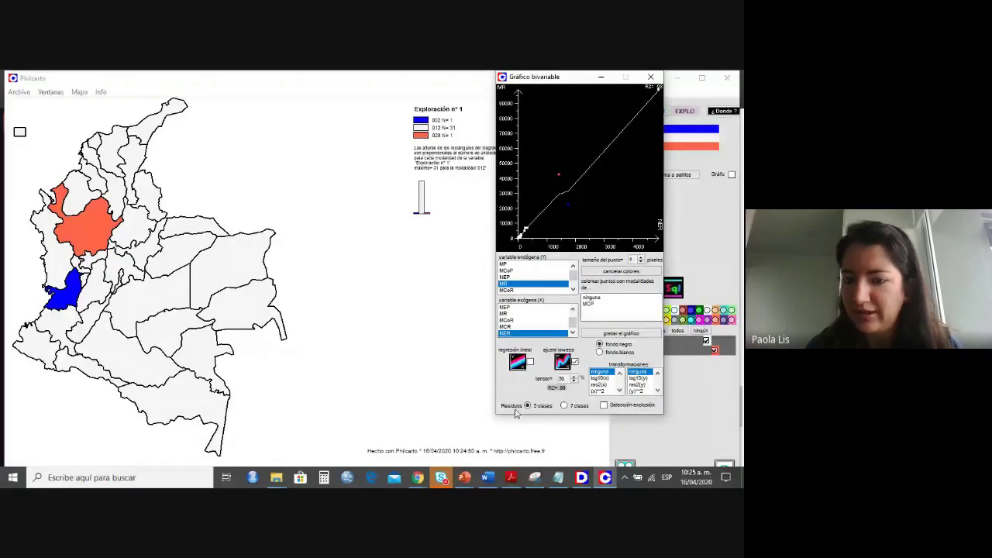
# Switch the lowess residuals to 7 classes, then cancel the colours and close the bivariate graph.
pyautogui.click(565, 405)
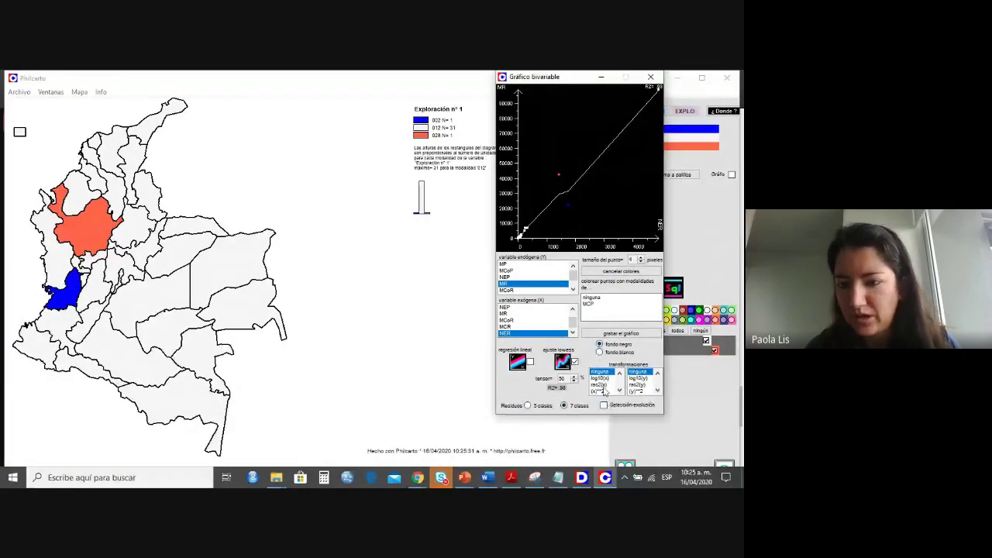
pyautogui.click(630, 272)
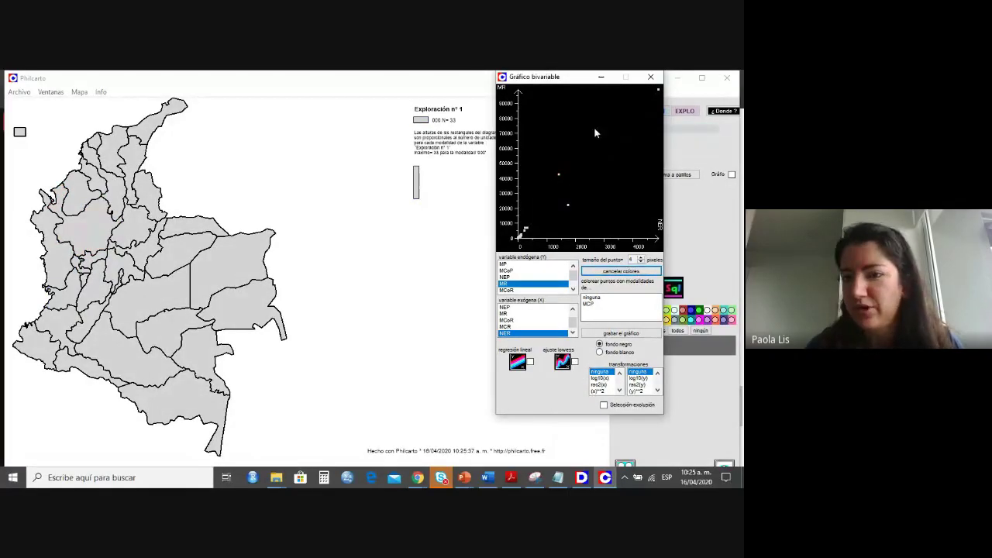
pyautogui.click(651, 78)
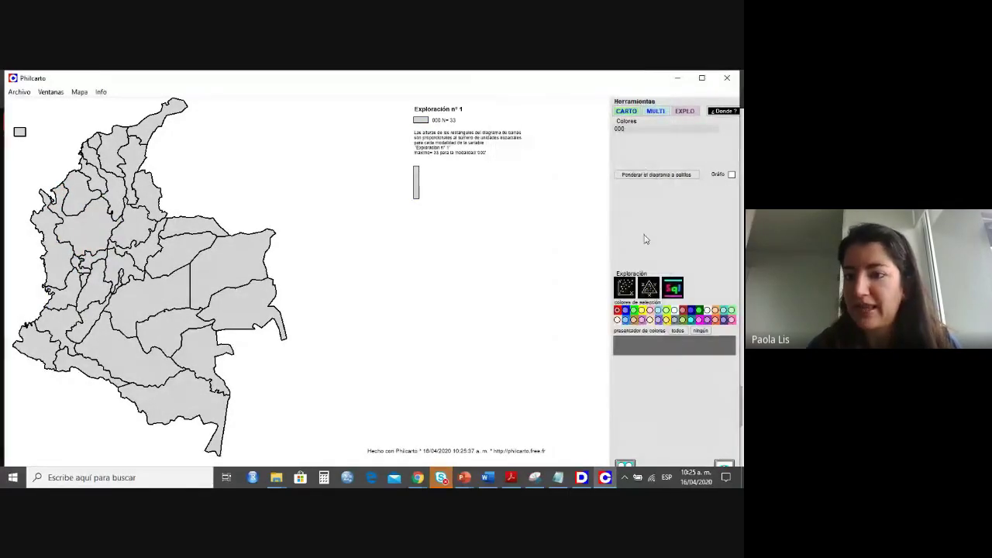
# Plot a triangular diagram with MP as variable X, MR as variable Y and NER as variable Z.
pyautogui.click(649, 290)
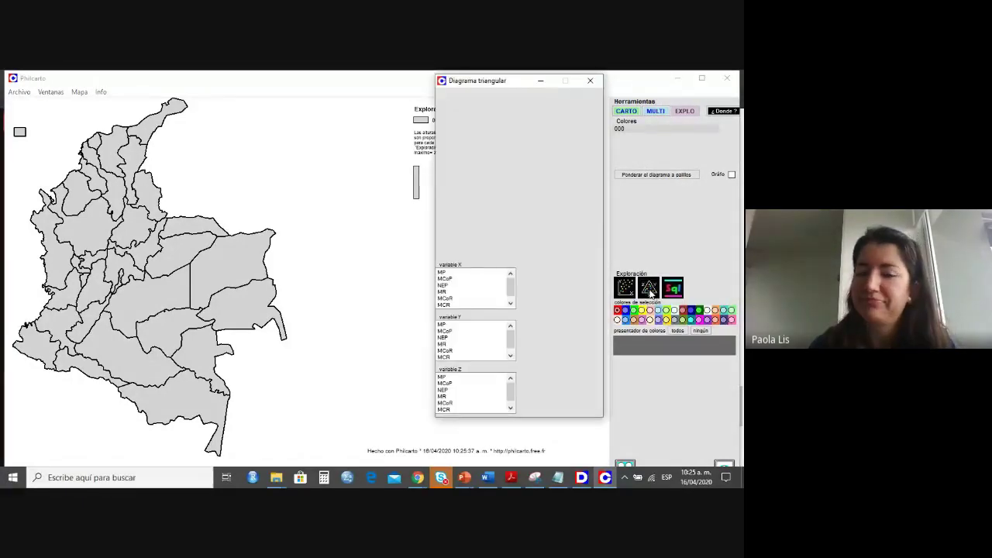
pyautogui.click(446, 273)
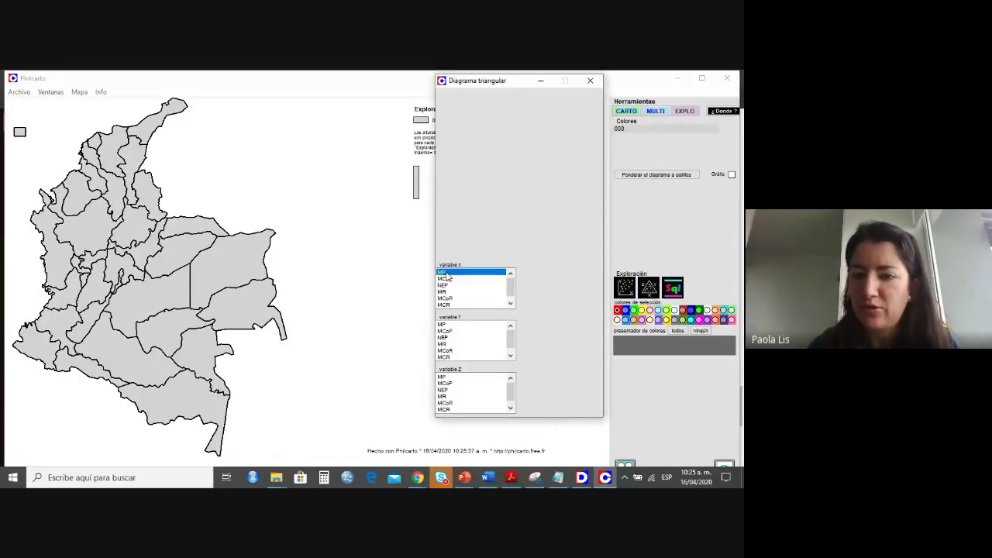
pyautogui.click(444, 346)
pyautogui.moveTo(511, 387); pyautogui.dragTo(510, 393)
pyautogui.click(453, 410)
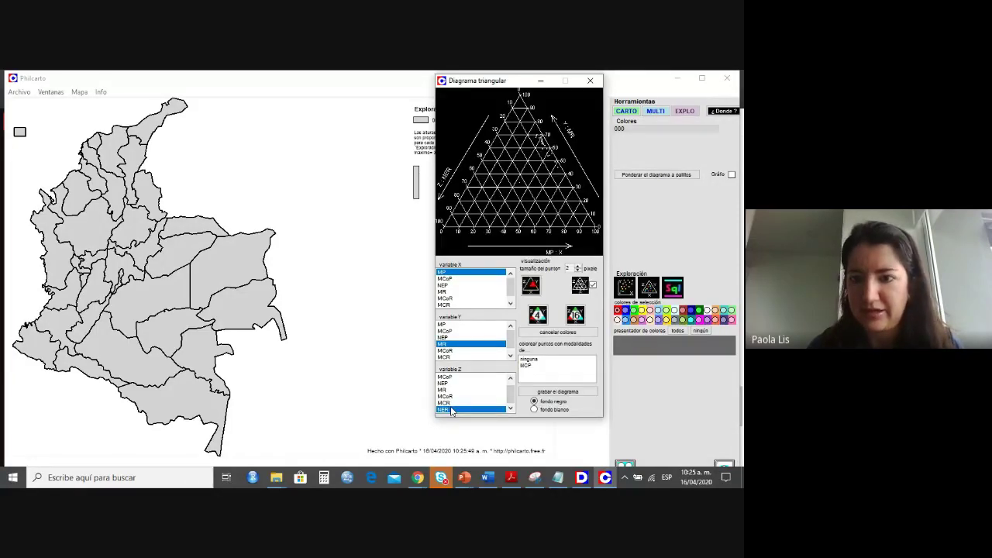
# Colour the departments by the diagram's geometric division into 16 classes and then into 4, and close the triangular diagram.
pyautogui.click(575, 315)
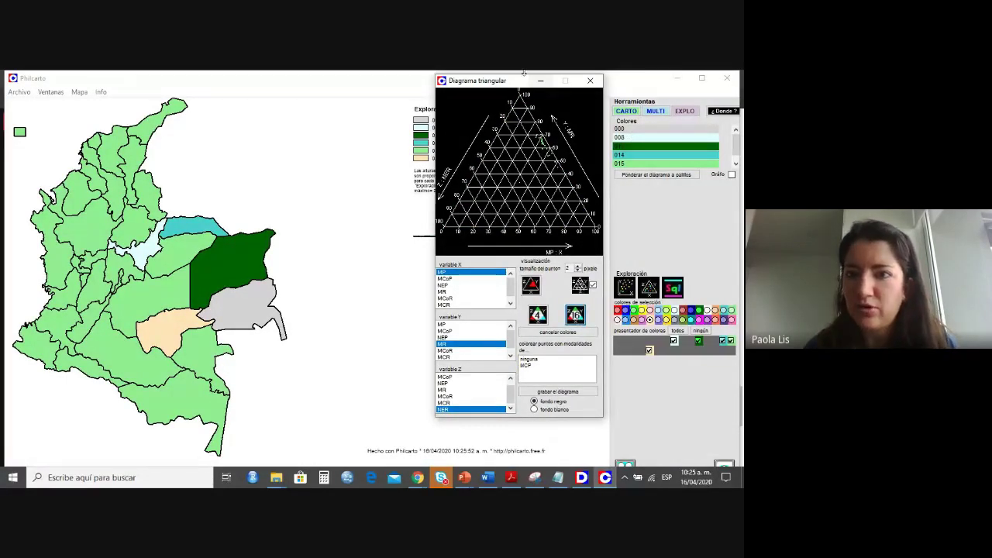
pyautogui.moveTo(518, 81); pyautogui.dragTo(484, 86)
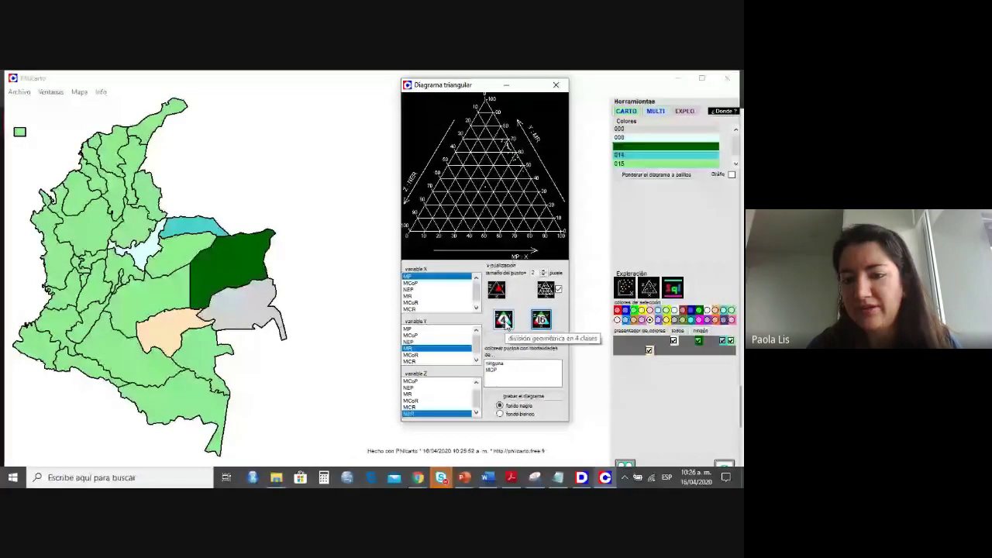
pyautogui.click(504, 320)
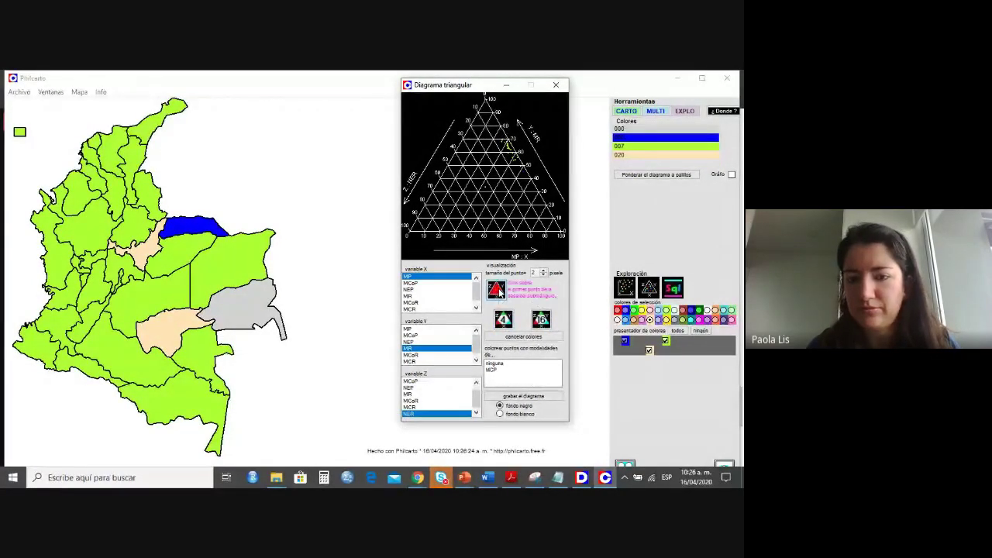
pyautogui.click(558, 86)
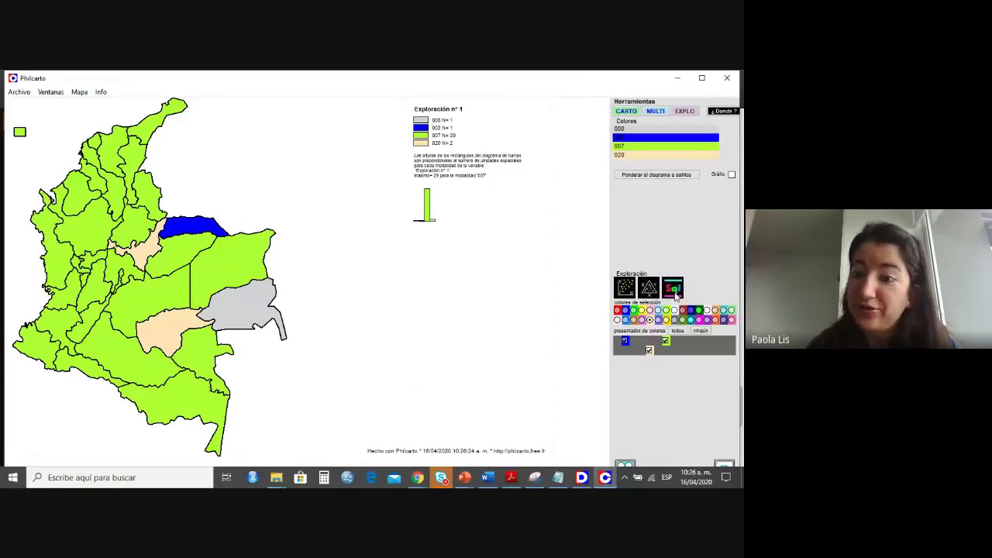
# Open the SQL exploration query tool, then examine the available mapping variables and the multivariate analysis options.
pyautogui.click(675, 290)
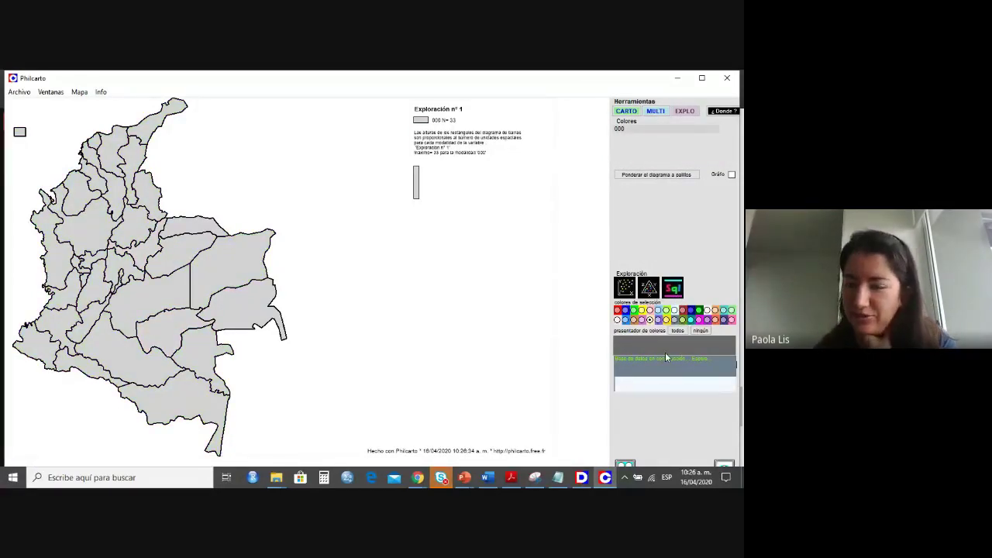
pyautogui.click(676, 297)
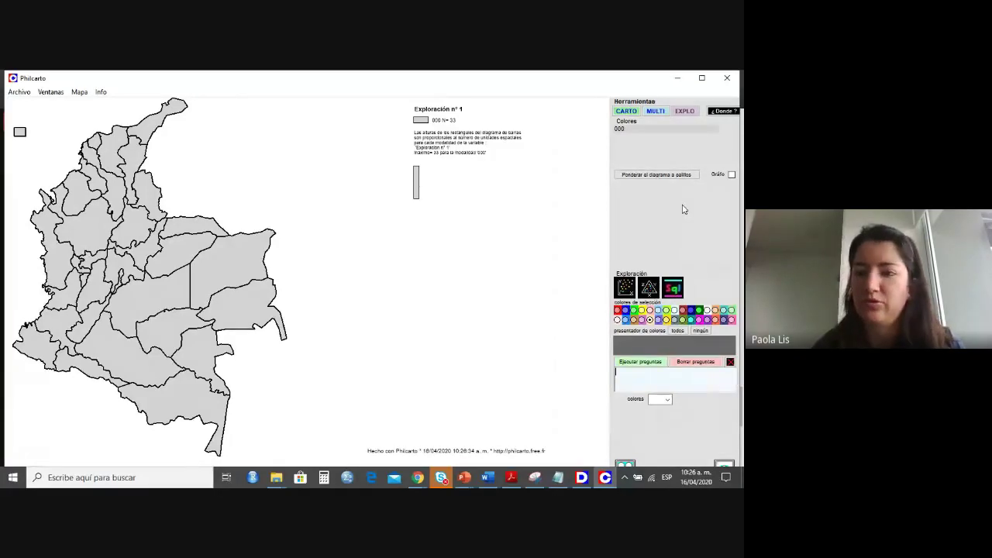
pyautogui.click(622, 112)
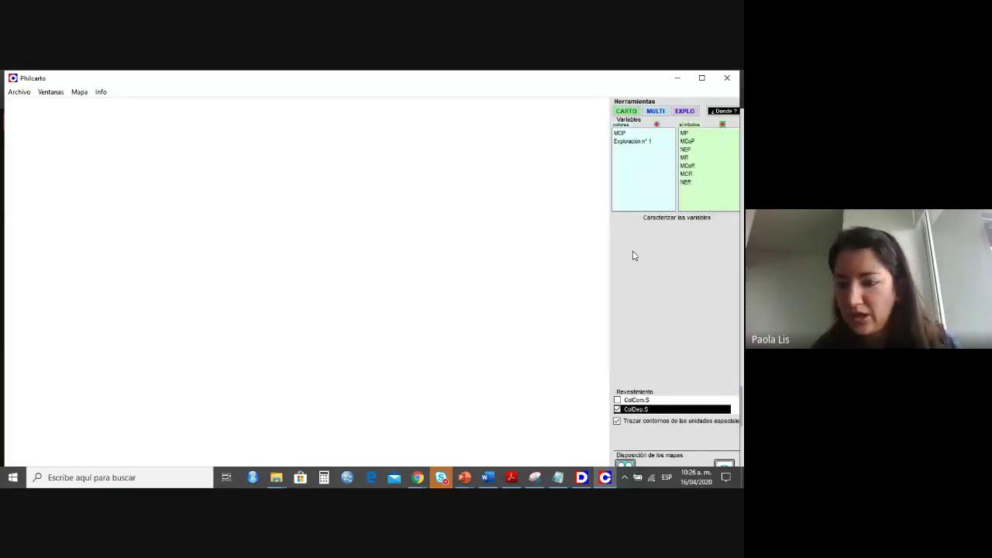
pyautogui.click(658, 113)
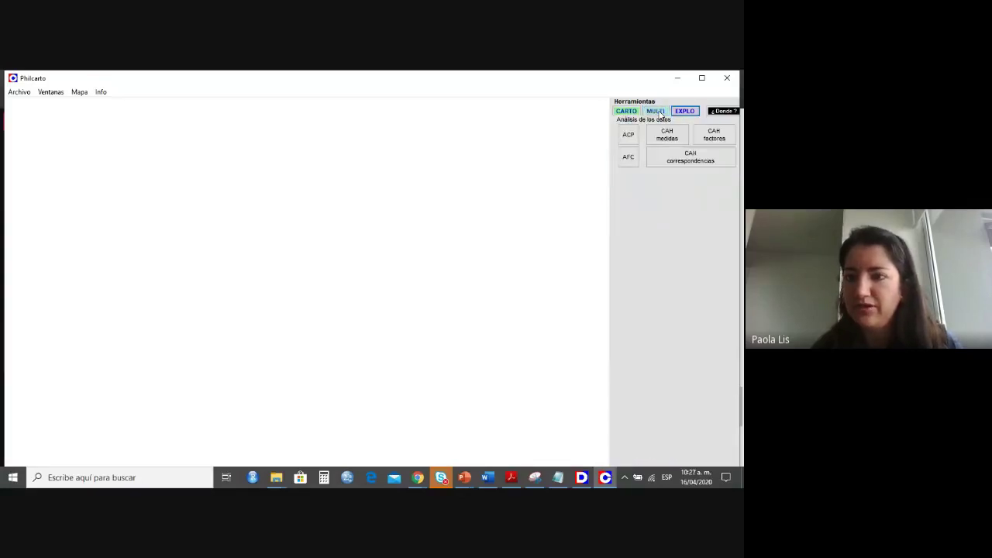
# Request another base map and choose to keep the new variables, with Exploración n° 1 included among those being saved.
pyautogui.click(20, 92)
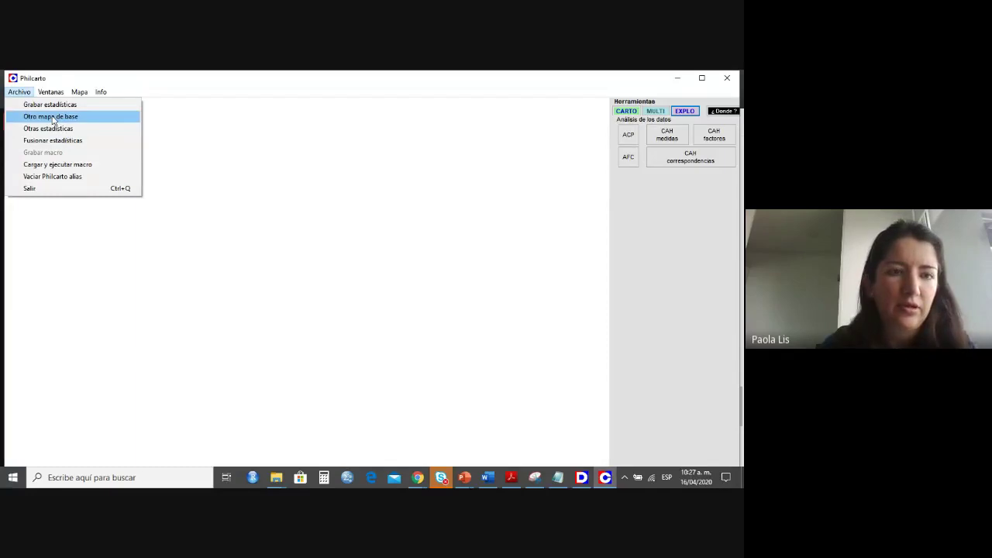
pyautogui.click(51, 117)
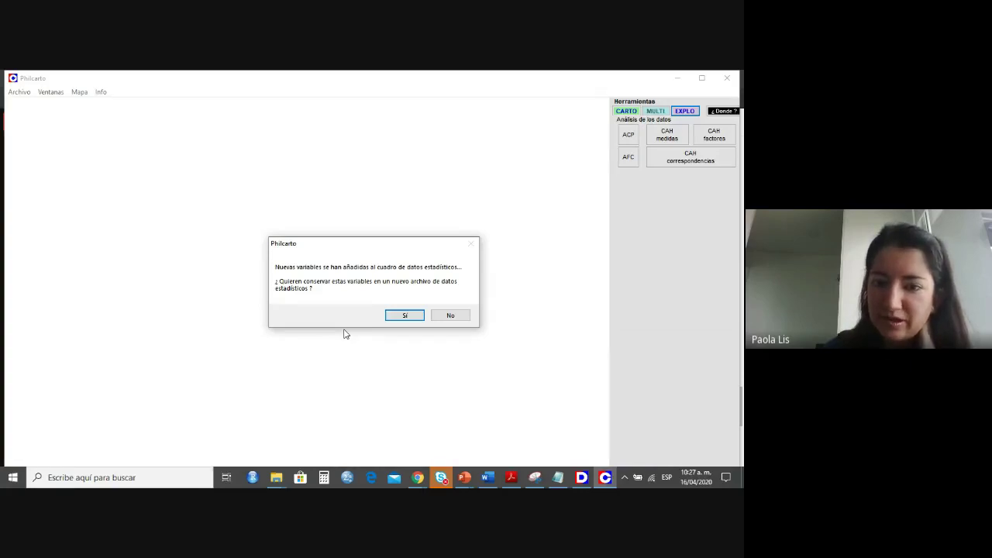
pyautogui.click(405, 315)
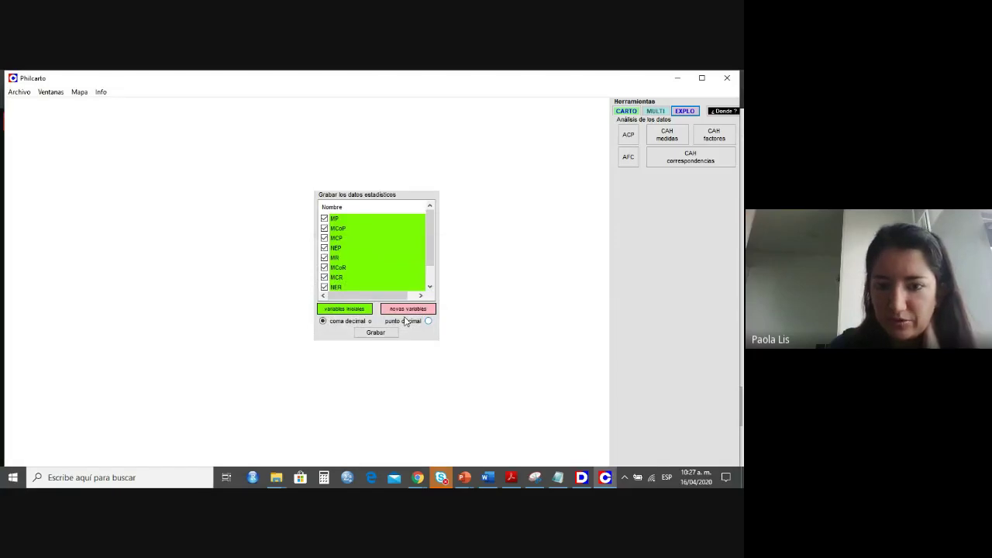
pyautogui.moveTo(428, 243); pyautogui.dragTo(432, 283)
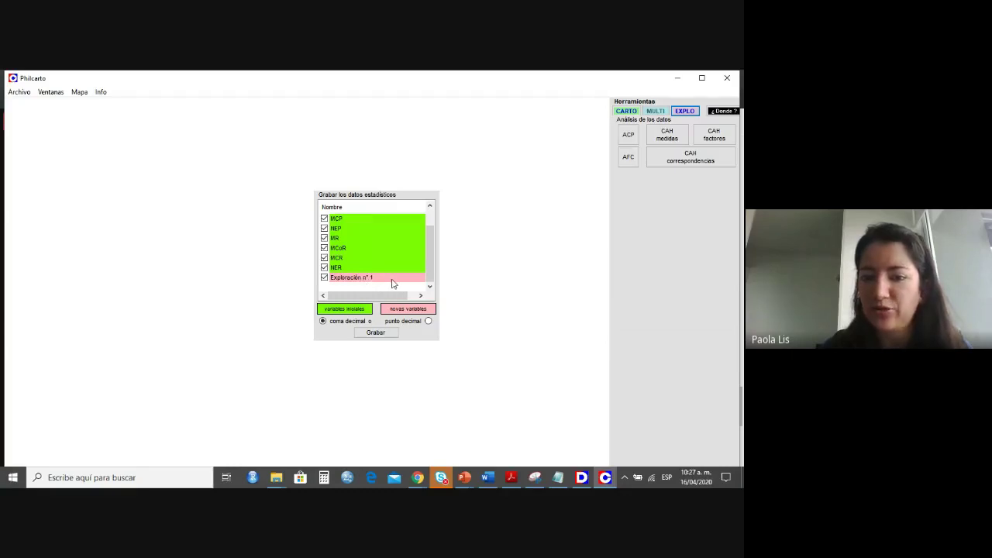
# Save the statistics in the Escritorio folder as an Excel (.xls) file with a name beginning EstadísticasC.
pyautogui.click(377, 333)
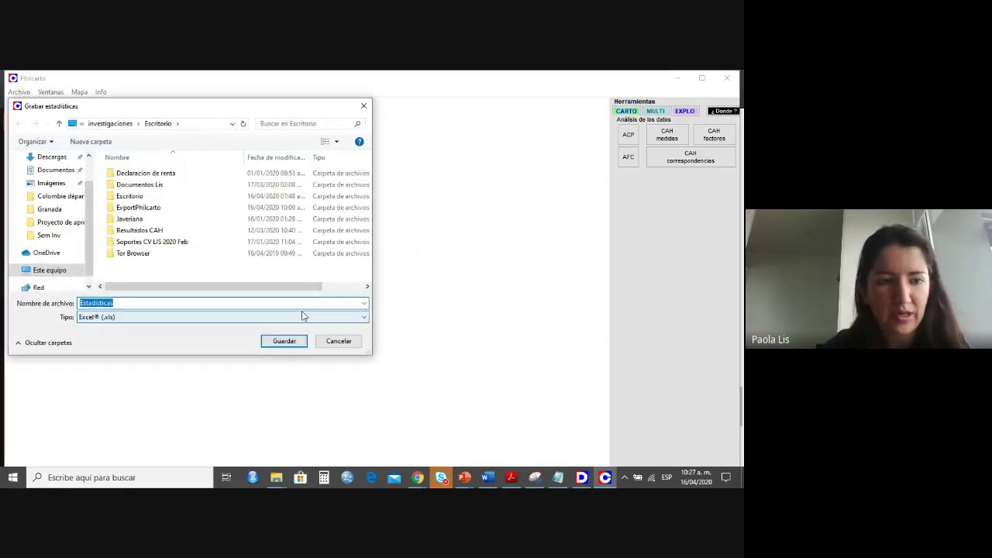
pyautogui.scroll(1, 77, 194)
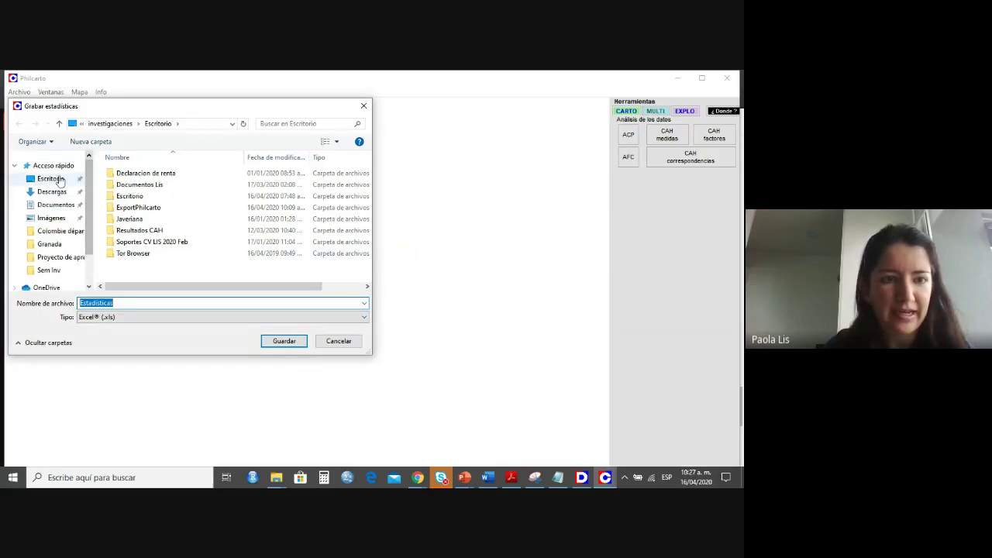
pyautogui.click(54, 182)
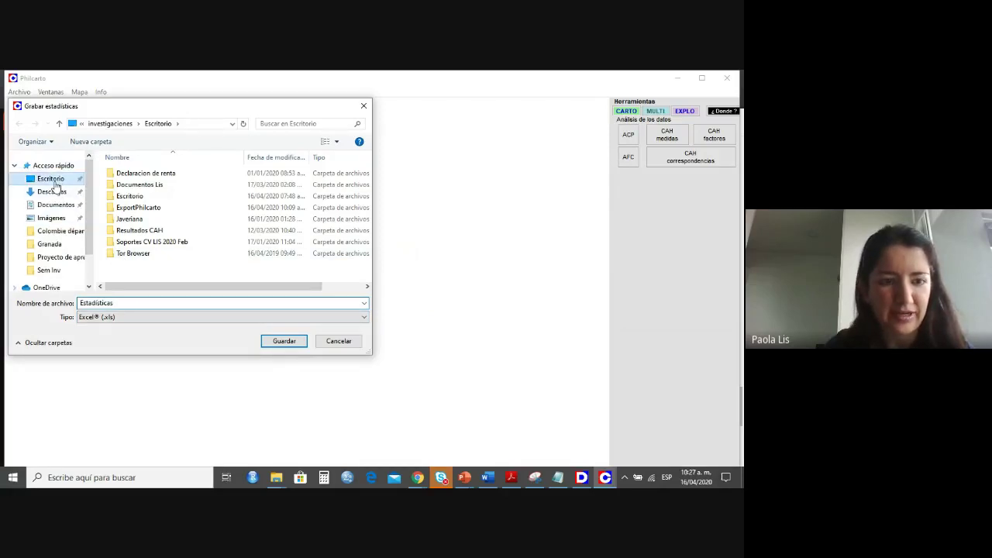
pyautogui.click(136, 302)
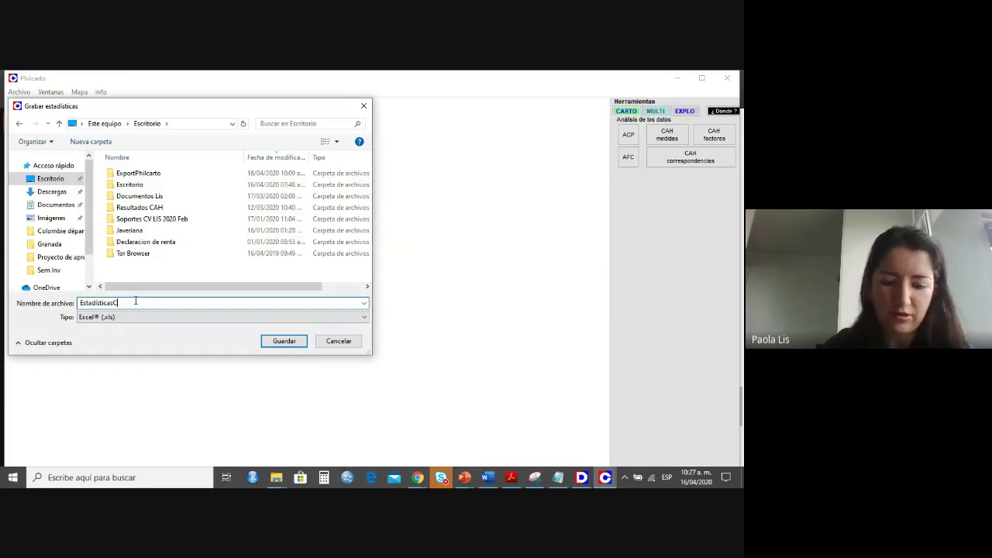
pyautogui.press('Return')
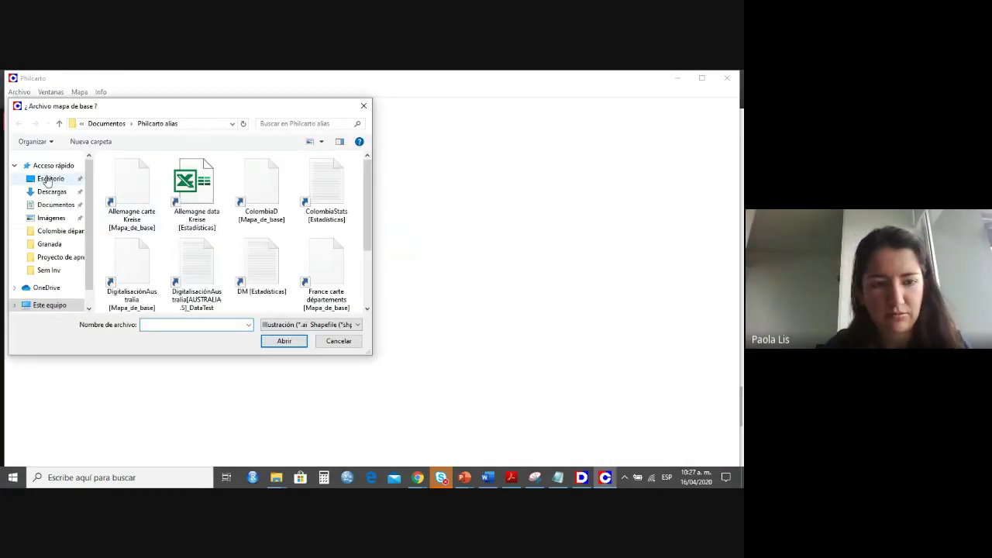
# Look in the Escritorio folder for a base map, cancel the selection and exit the program.
pyautogui.click(48, 179)
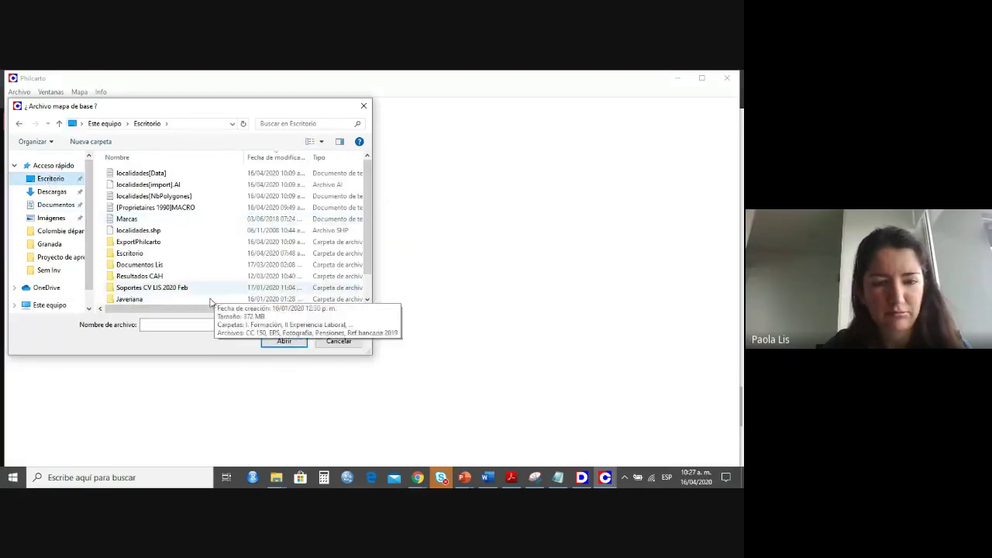
pyautogui.click(341, 343)
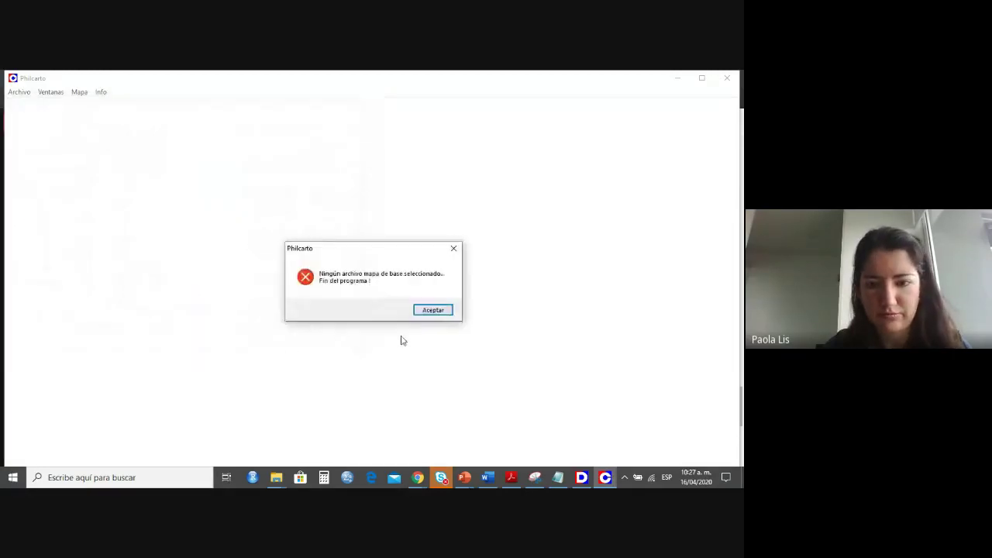
pyautogui.click(433, 309)
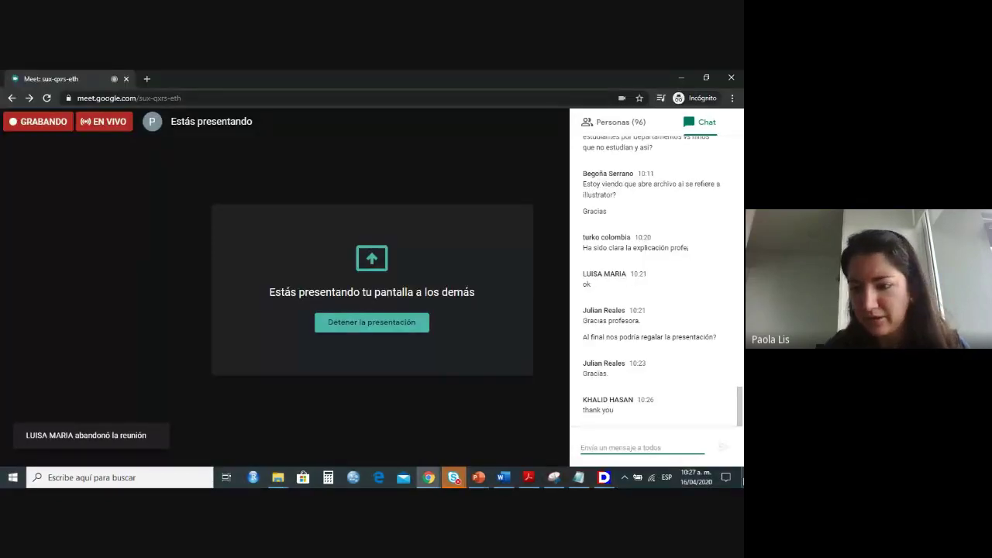
# Rearrange the desktop icons by sorting them and open the exported EstadísticasCol workbook in Excel.
pyautogui.press('super+d')
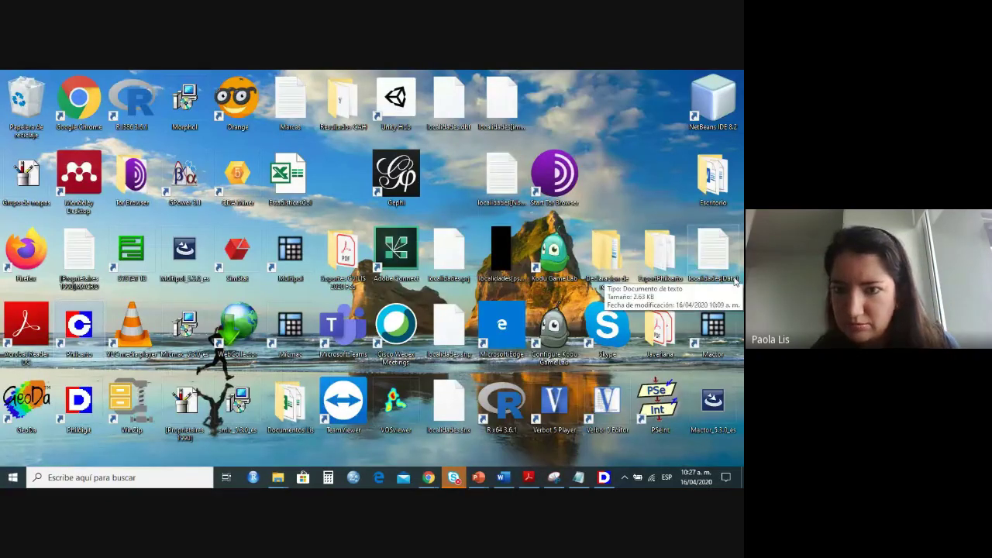
pyautogui.rightClick(670, 141)
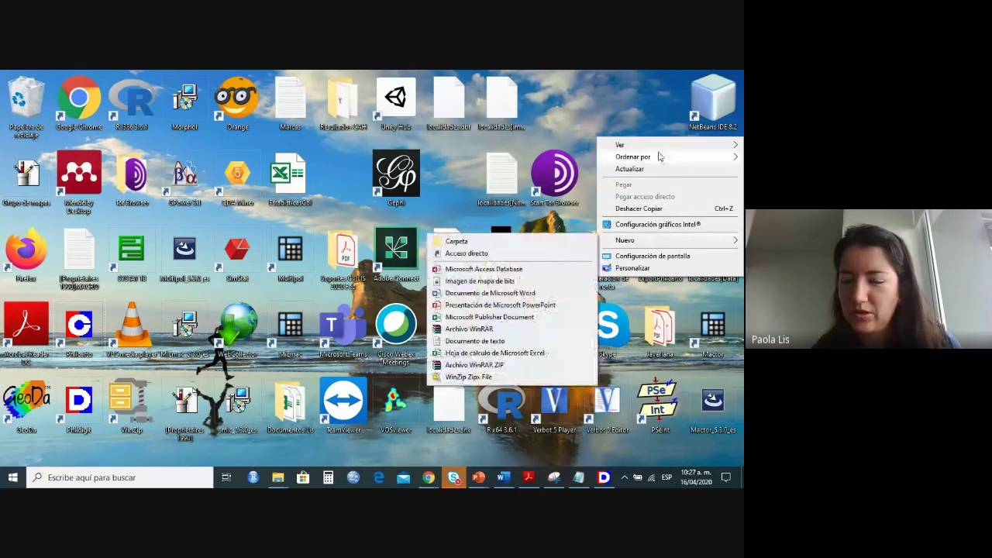
pyautogui.moveTo(659, 159)
pyautogui.click(580, 159)
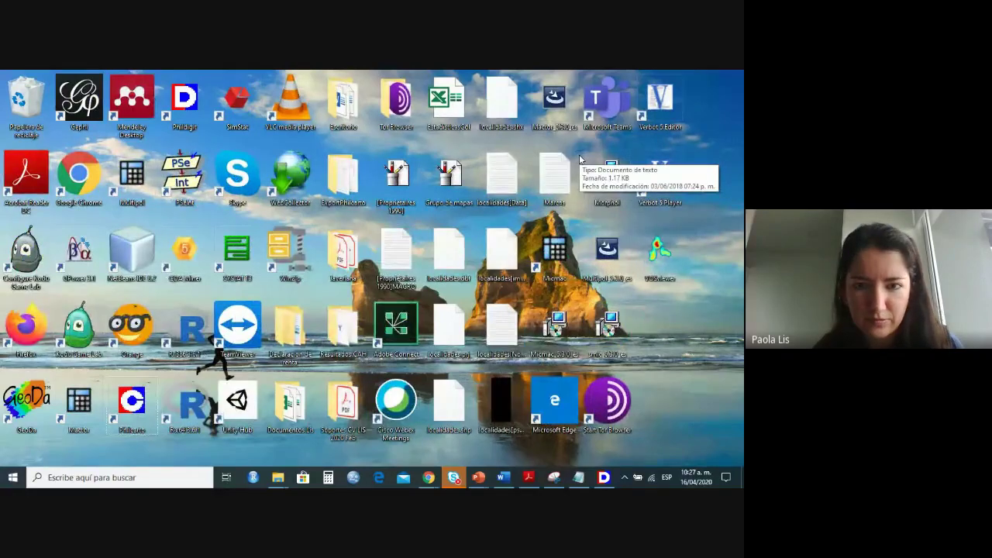
pyautogui.doubleClick(451, 99)
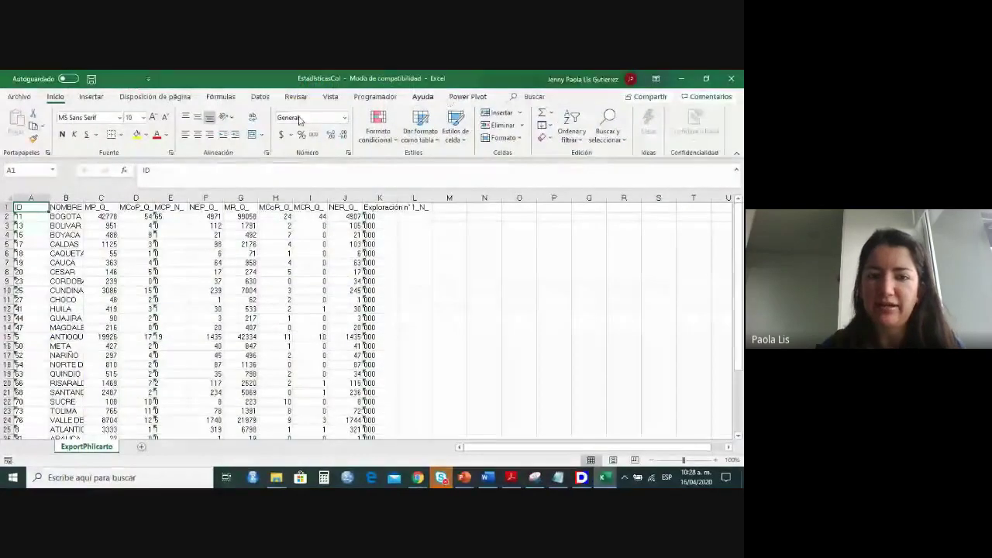
# Examine the exported variables across to the Exploración n° 1 column and down its rows, and close the workbook.
pyautogui.click(66, 197)
pyautogui.press('Right')
pyautogui.press('Right')
pyautogui.press('Right')
pyautogui.press('Right')
pyautogui.press('Right')
pyautogui.press('Right')
pyautogui.press('Right')
pyautogui.press('Right')
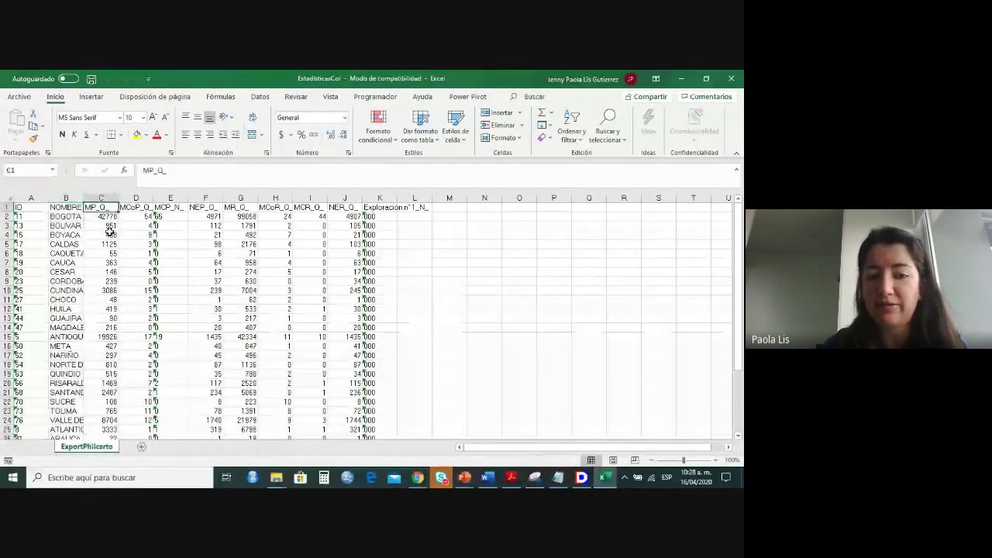
pyautogui.press('Right')
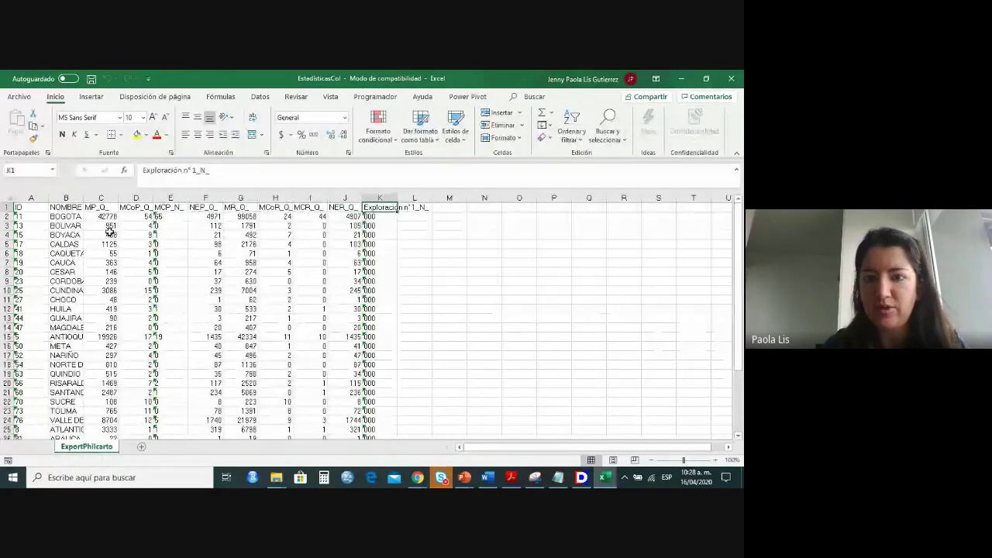
pyautogui.scroll(-3, 110, 231)
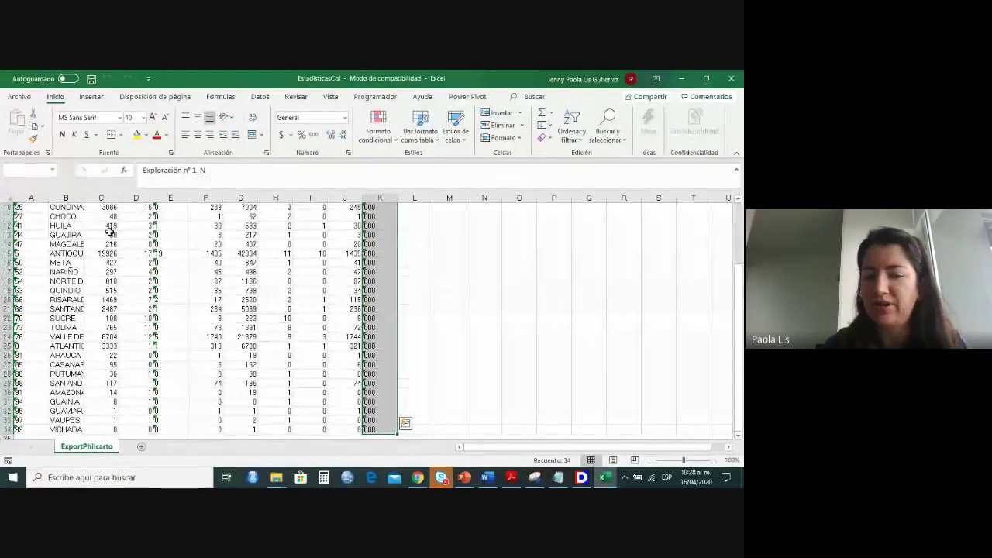
pyautogui.scroll(2, 109, 232)
pyautogui.scroll(1, 109, 232)
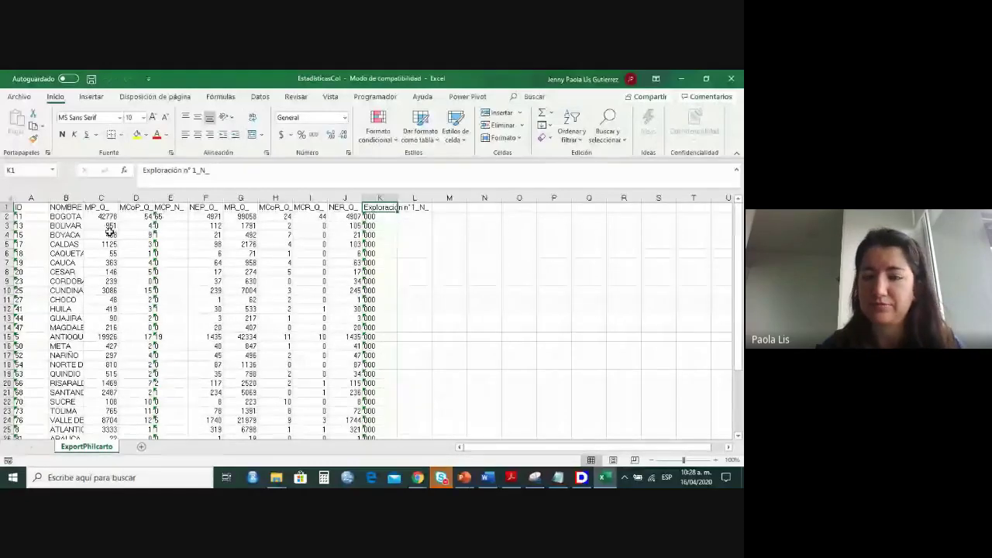
pyautogui.click(739, 85)
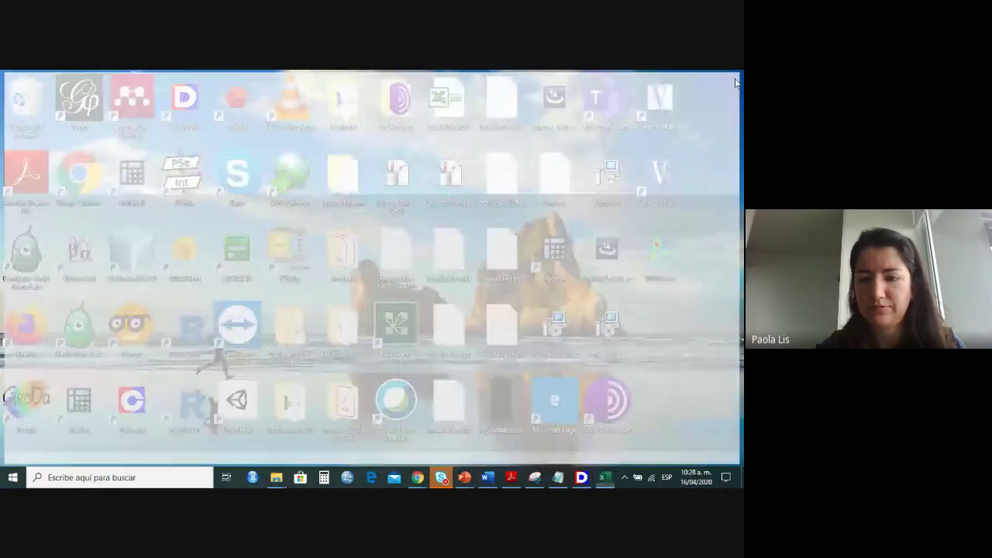
# Return to the desktop, restart Philcarto and accept its licence terms.
pyautogui.hotkey('alt', 'Tab')
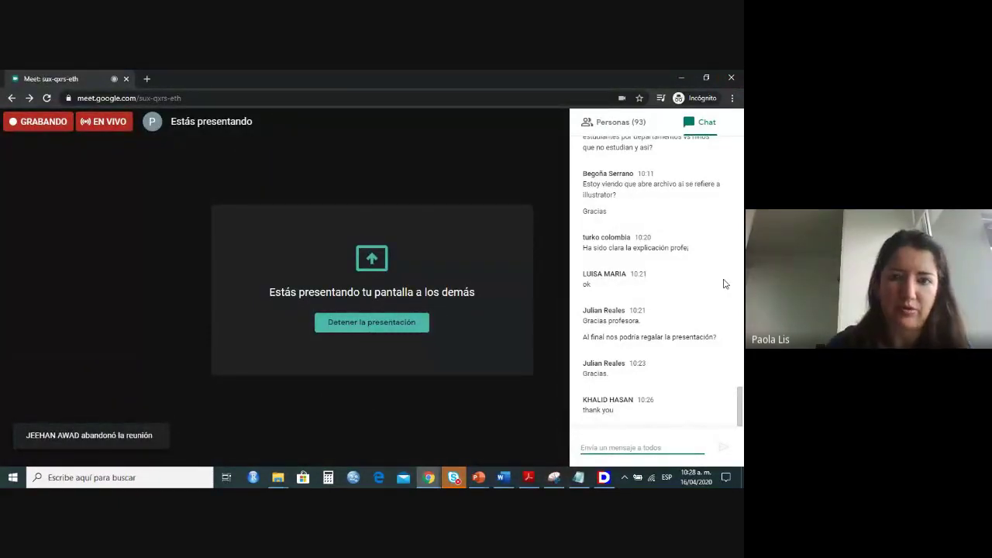
pyautogui.hotkey('alt', 'Tab')
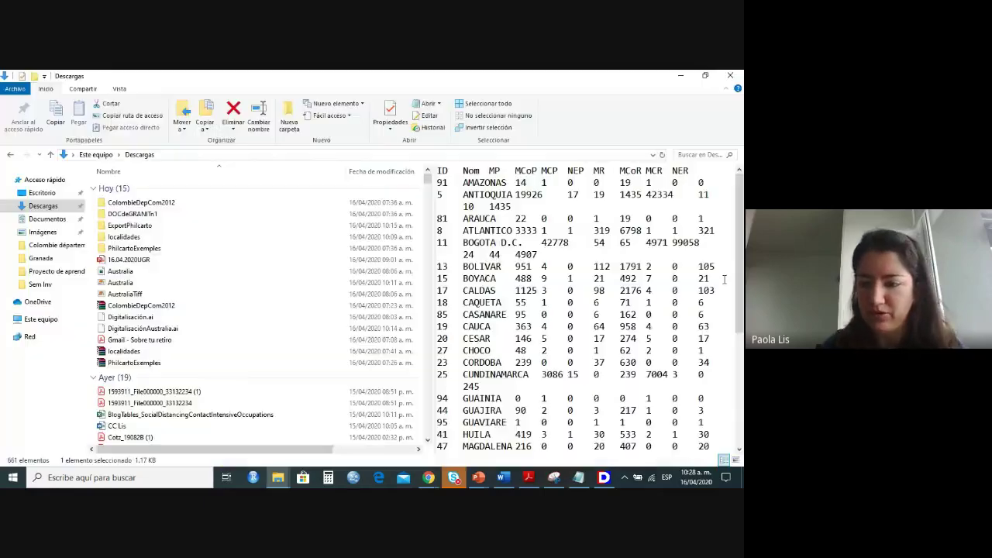
pyautogui.press('super+d')
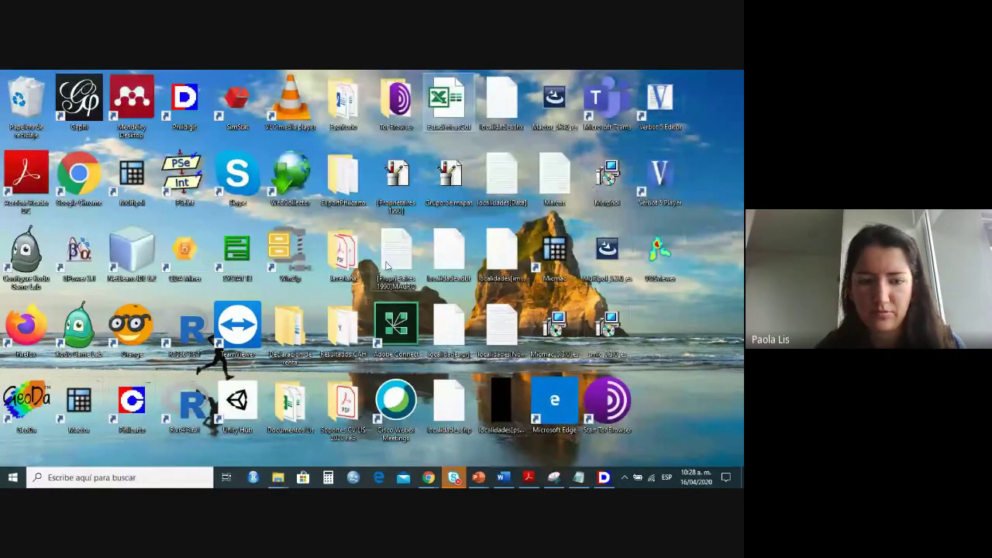
pyautogui.click(133, 400)
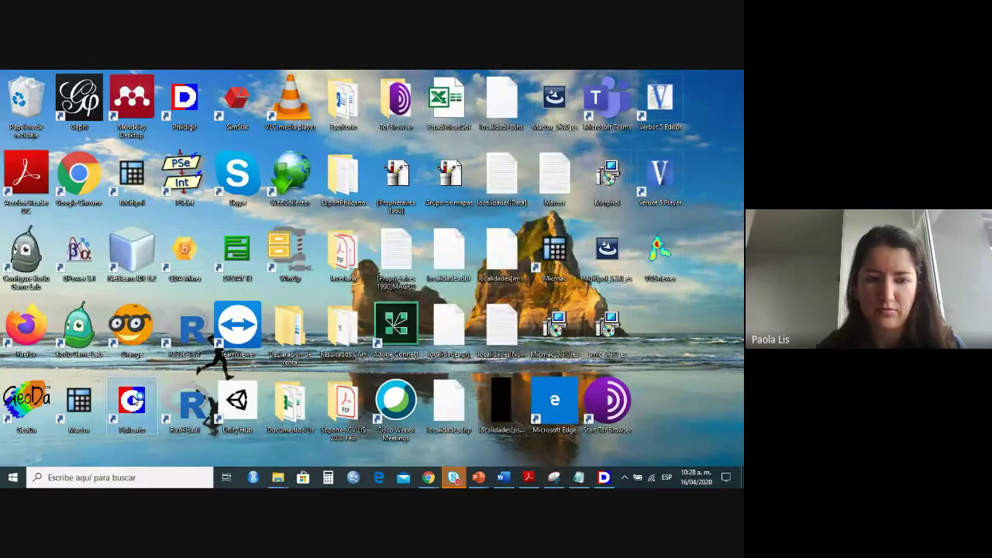
pyautogui.doubleClick(134, 400)
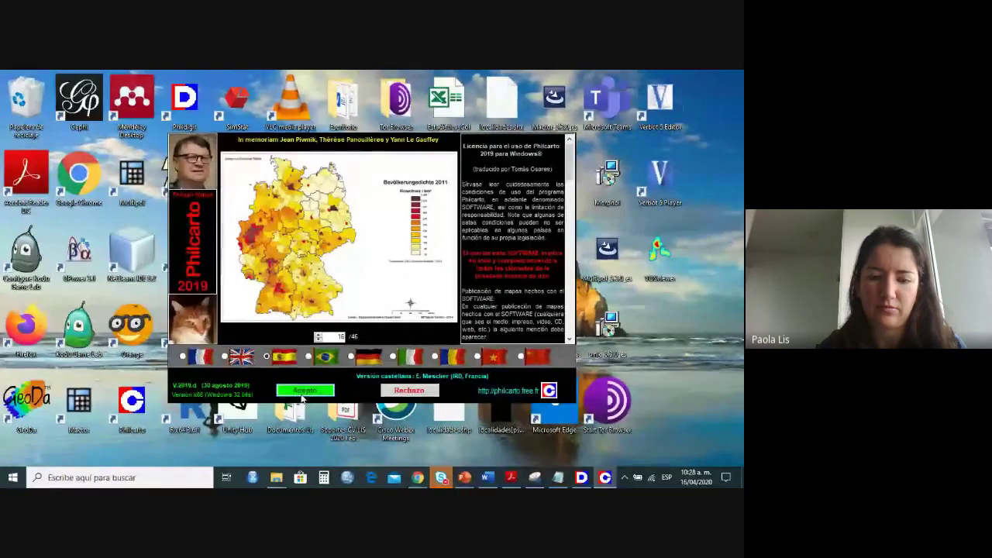
pyautogui.click(303, 393)
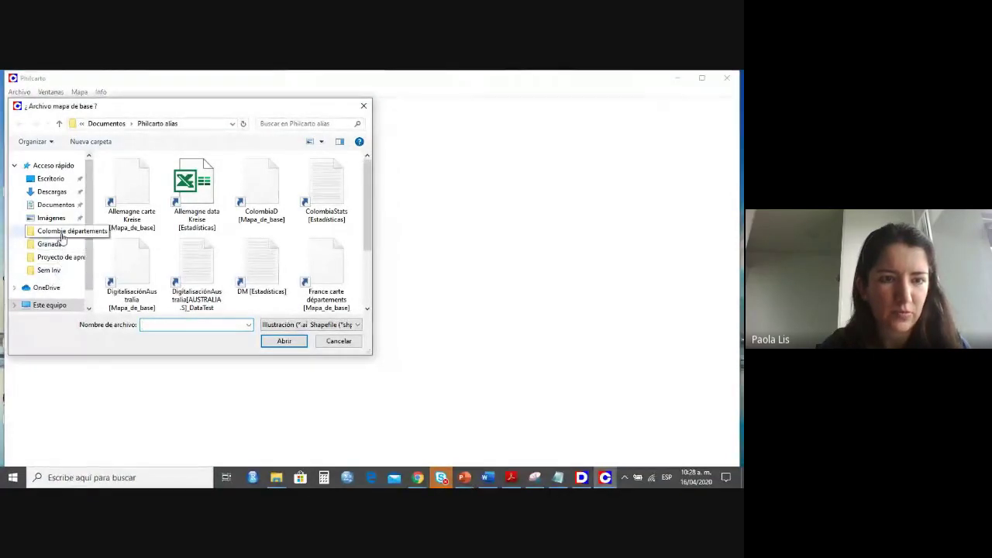
# Load the France carte villes.ai base map and France data villes santé statistics from the PhilcartoExemples France gravitation folder, accepting the variable types.
pyautogui.click(54, 194)
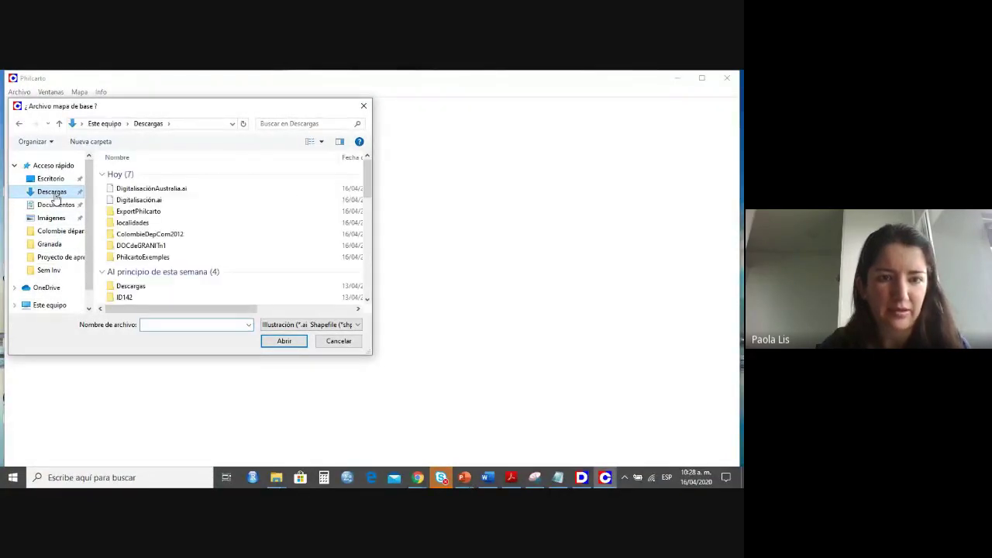
pyautogui.doubleClick(161, 260)
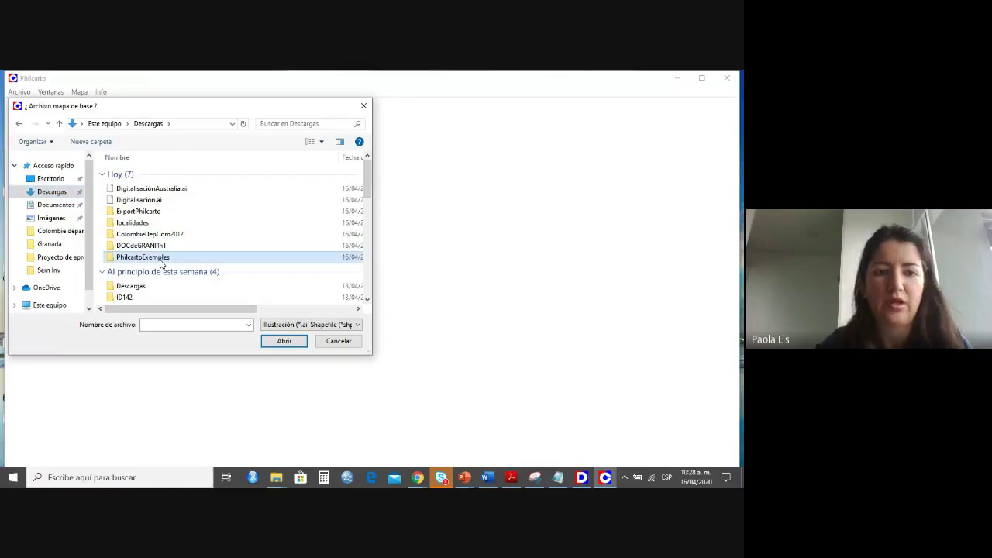
pyautogui.doubleClick(168, 174)
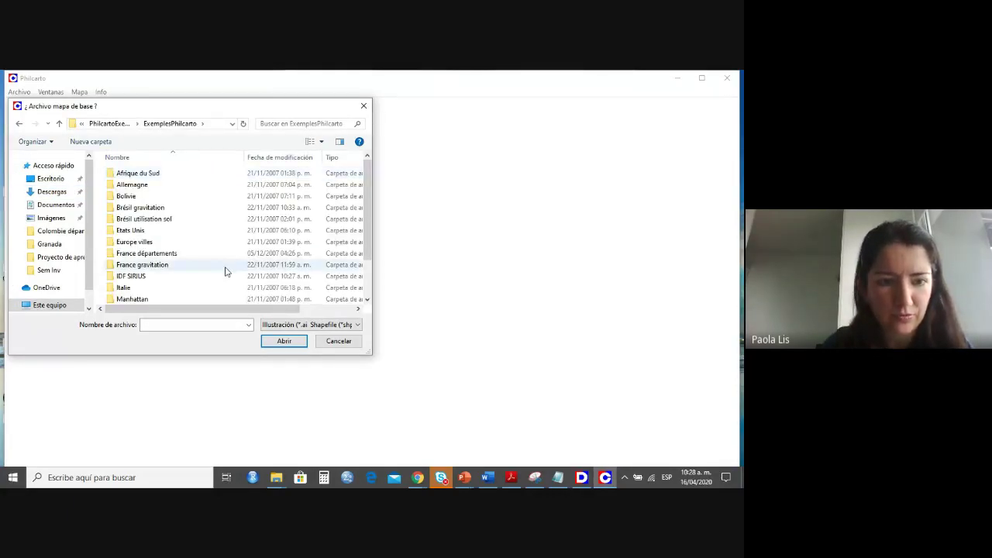
pyautogui.moveTo(366, 230); pyautogui.dragTo(369, 244)
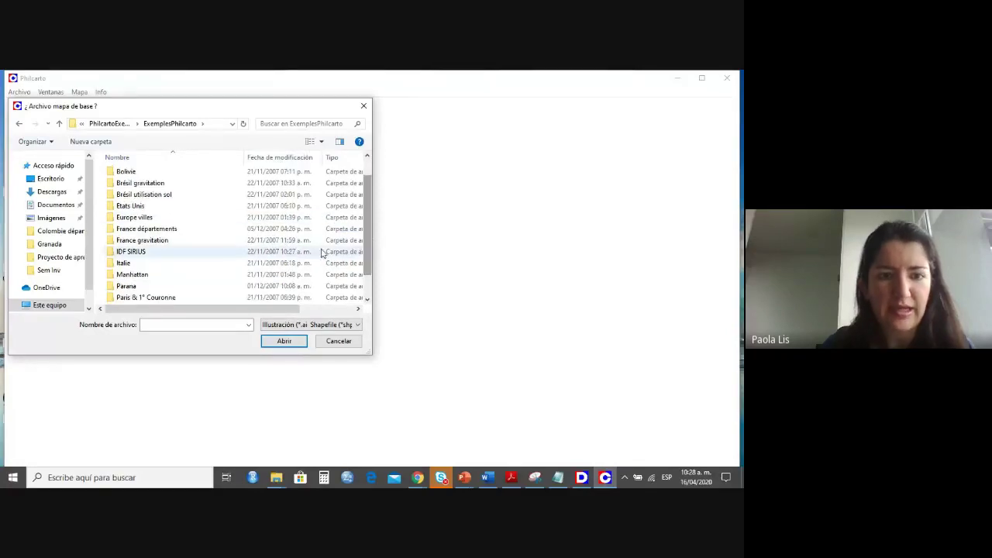
pyautogui.doubleClick(151, 245)
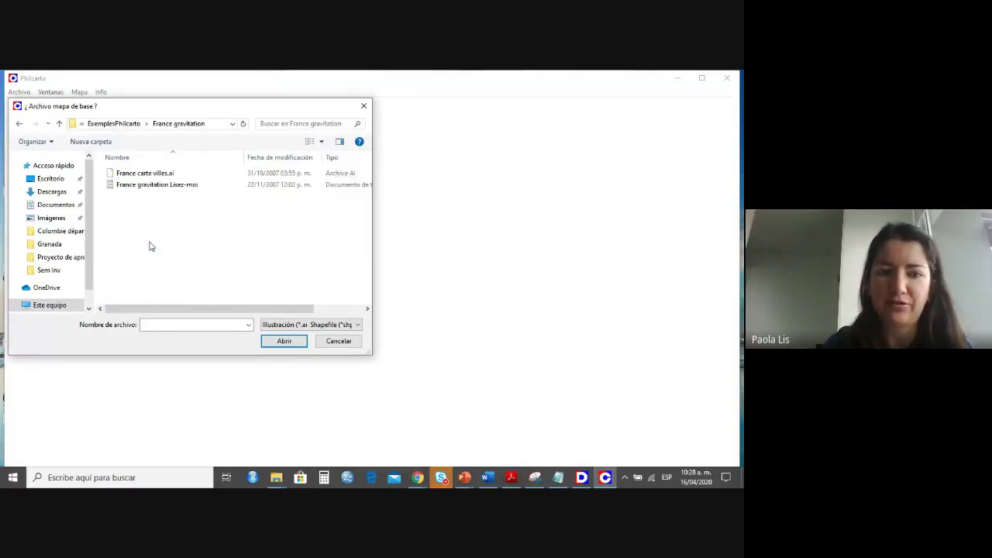
pyautogui.click(165, 175)
pyautogui.doubleClick(165, 174)
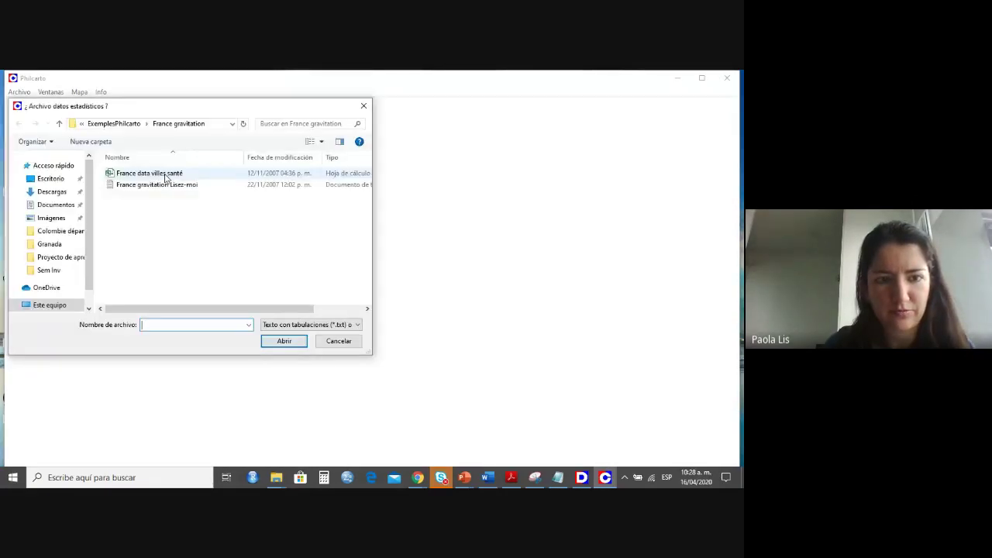
pyautogui.doubleClick(166, 173)
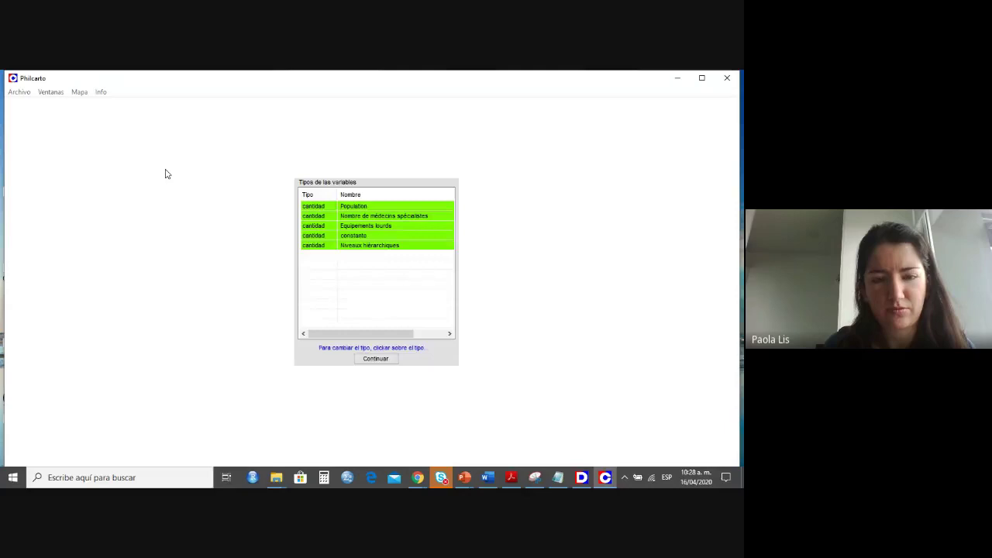
pyautogui.click(375, 359)
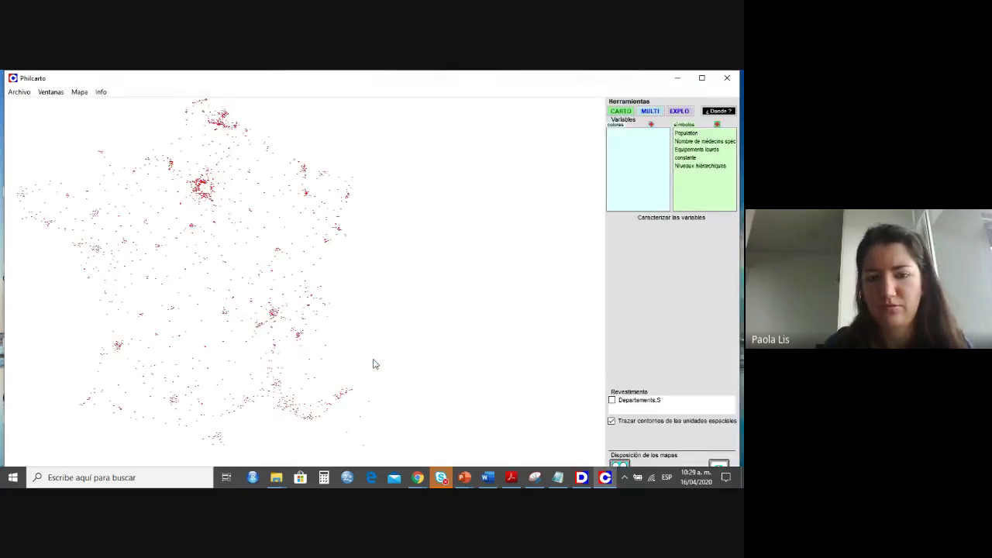
# Check the map types offered for Population, for it with Nombre de médecins spécialistes and Equipements lourds, and for Equipements lourds with constante.
pyautogui.click(687, 135)
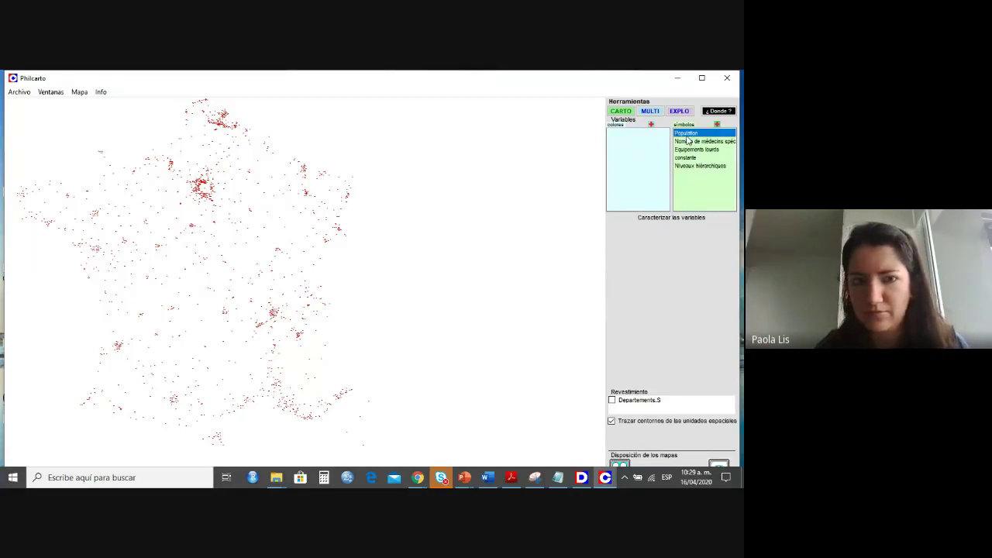
pyautogui.keyDown('ctrl'); pyautogui.click(687, 140); pyautogui.keyUp('ctrl')
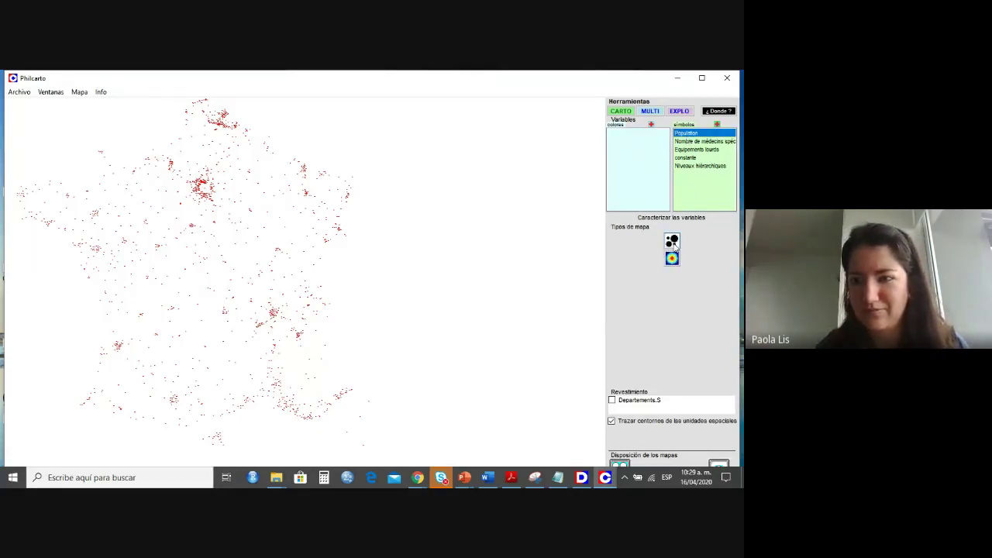
pyautogui.keyDown('ctrl'); pyautogui.click(687, 149); pyautogui.keyUp('ctrl')
pyautogui.keyDown('ctrl'); pyautogui.click(683, 142); pyautogui.keyUp('ctrl')
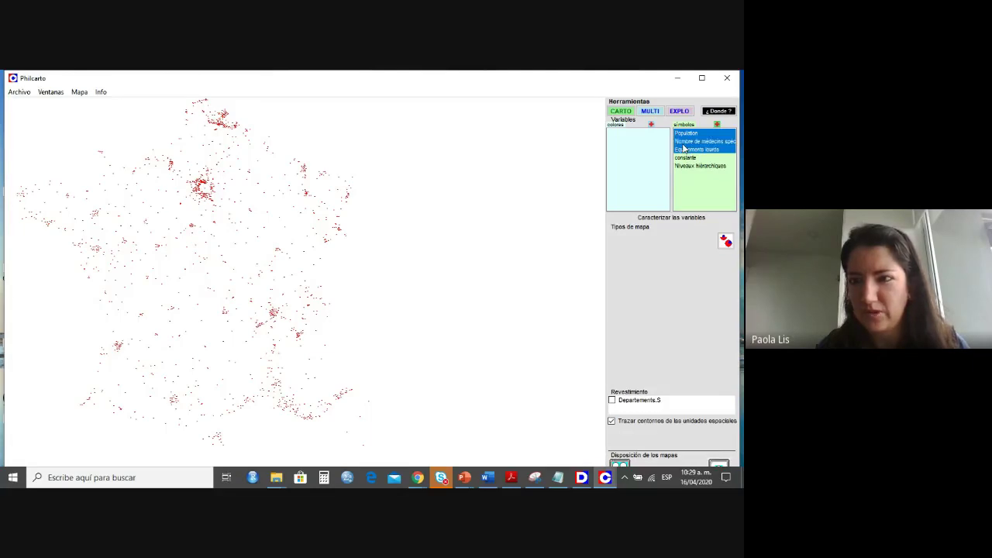
pyautogui.click(650, 113)
pyautogui.click(621, 113)
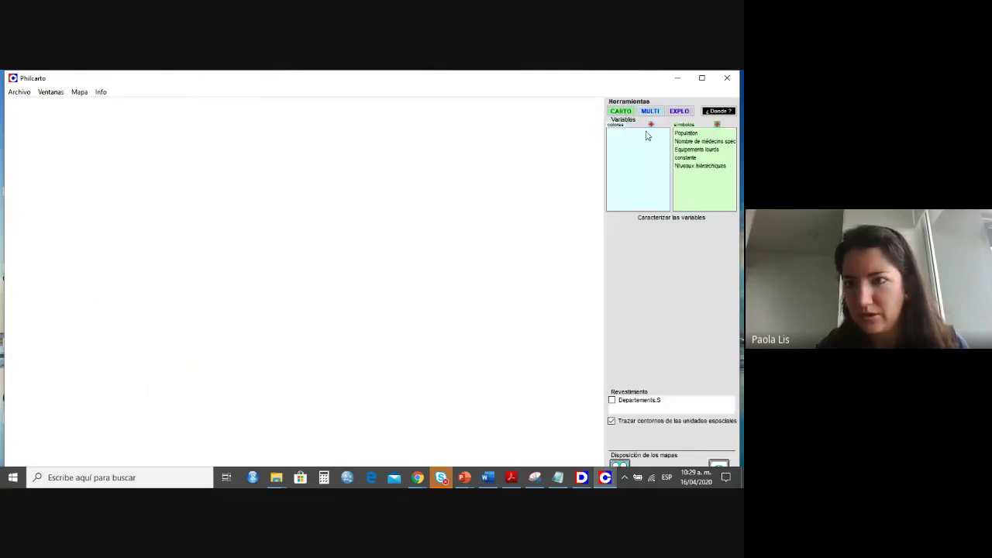
pyautogui.click(688, 158)
pyautogui.keyDown('ctrl'); pyautogui.click(689, 150); pyautogui.keyUp('ctrl')
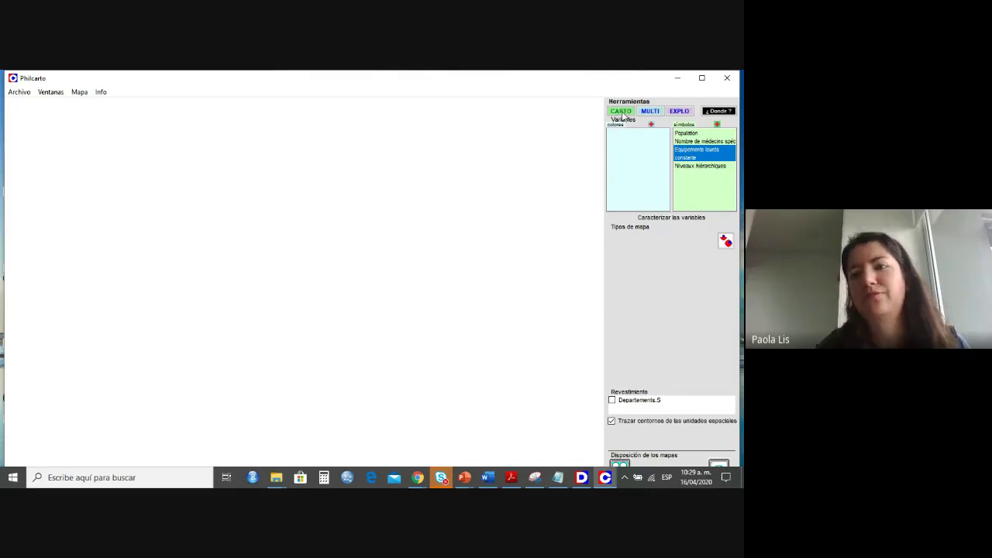
# Compare the map types offered for Population alone and for Population combined with Niveaux hiérarchiques.
pyautogui.click(653, 111)
pyautogui.click(618, 112)
pyautogui.click(691, 134)
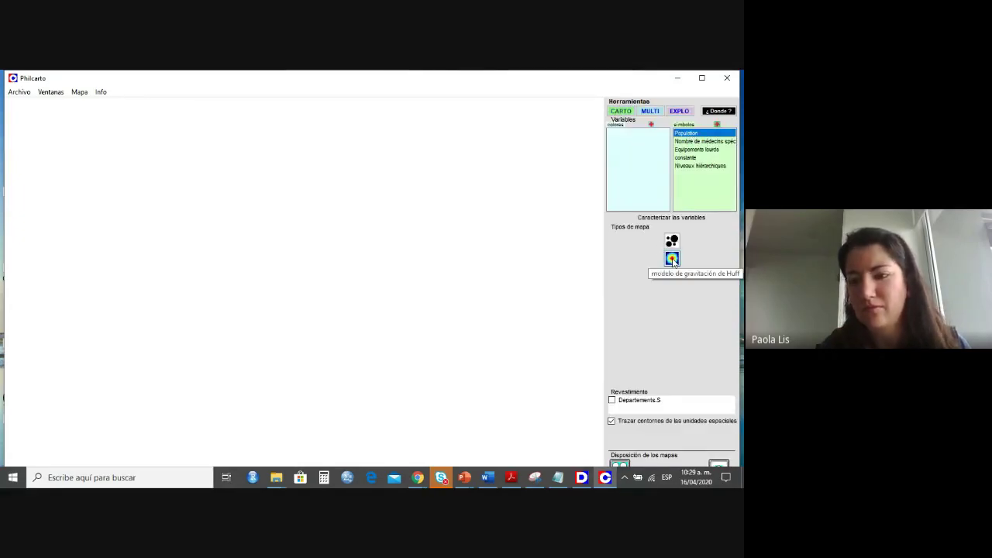
pyautogui.keyDown('ctrl'); pyautogui.click(698, 151); pyautogui.keyUp('ctrl')
pyautogui.keyDown('ctrl'); pyautogui.click(699, 152); pyautogui.keyUp('ctrl')
pyautogui.keyDown('ctrl'); pyautogui.click(697, 166); pyautogui.keyUp('ctrl')
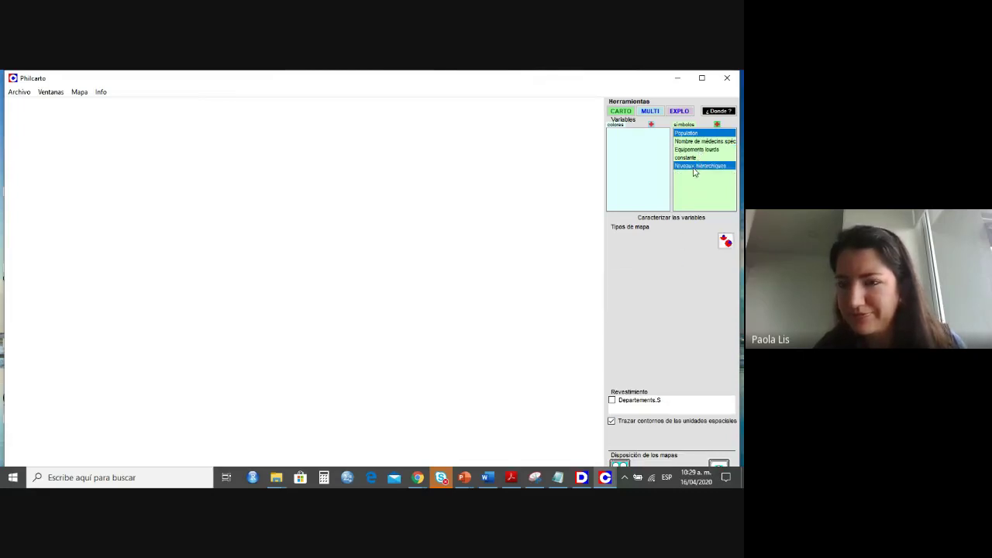
# Clear the variable selection and map Niveaux hiérarchiques with the Huff gravitation model.
pyautogui.click(648, 112)
pyautogui.click(620, 113)
pyautogui.click(699, 167)
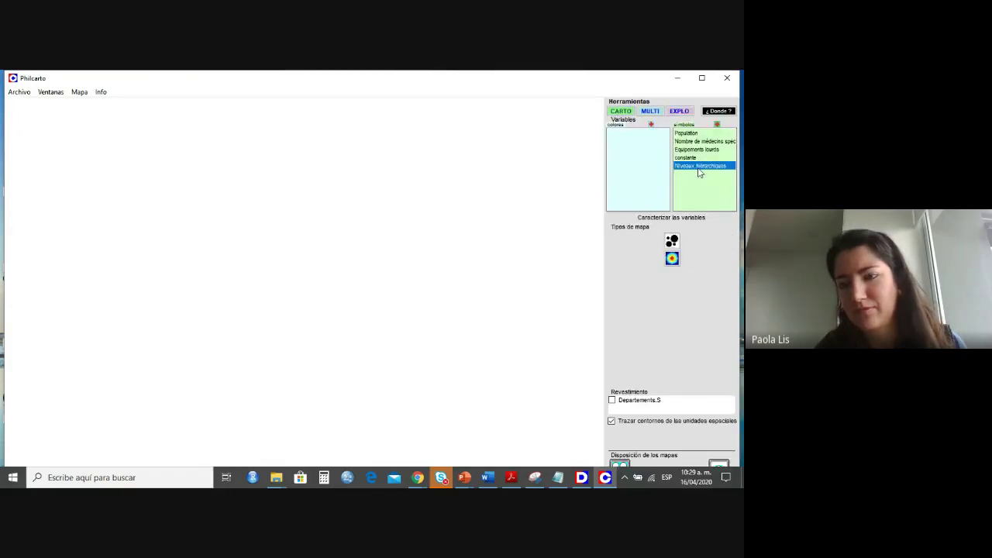
pyautogui.click(676, 256)
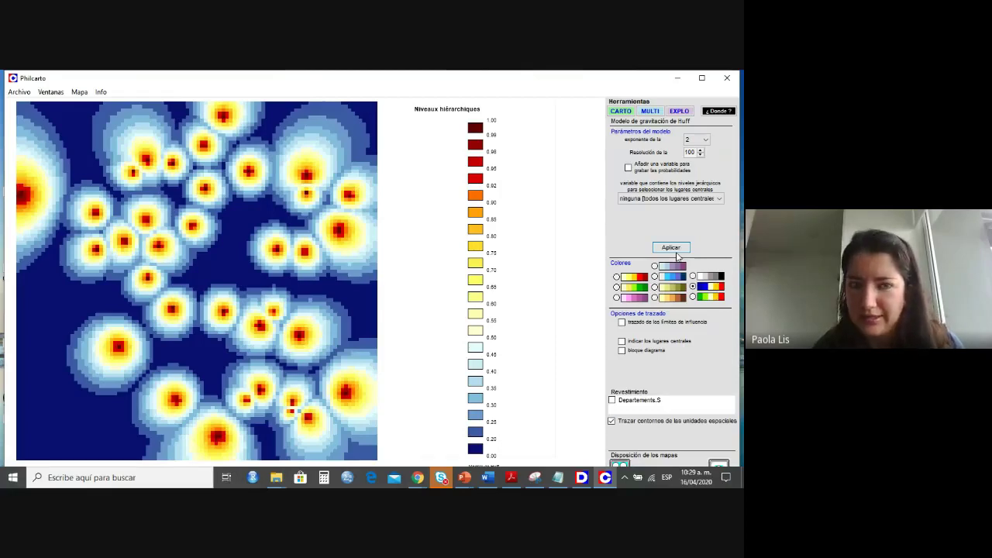
# Close Philcarto, restart it and accept the Spanish-language licence.
pyautogui.click(26, 93)
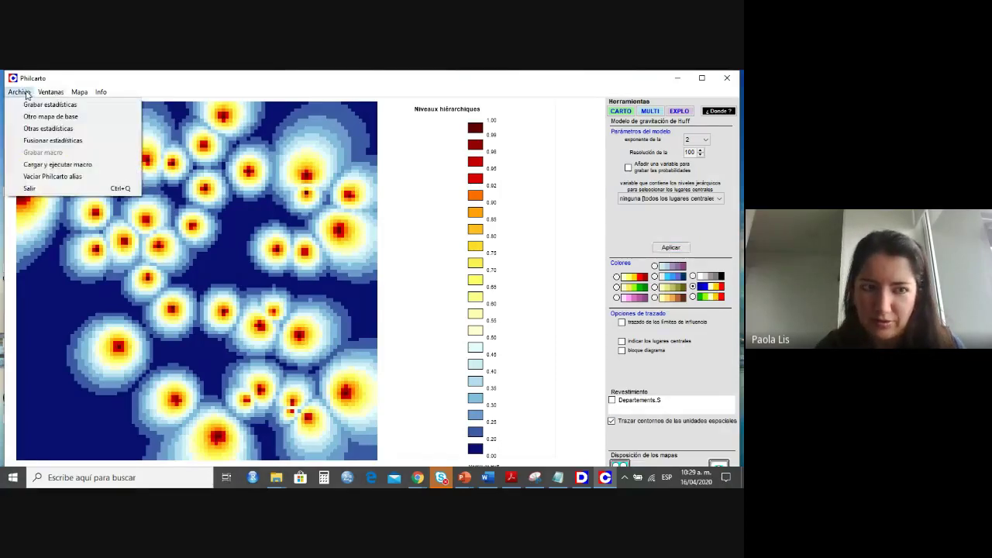
pyautogui.click(727, 77)
pyautogui.click(727, 78)
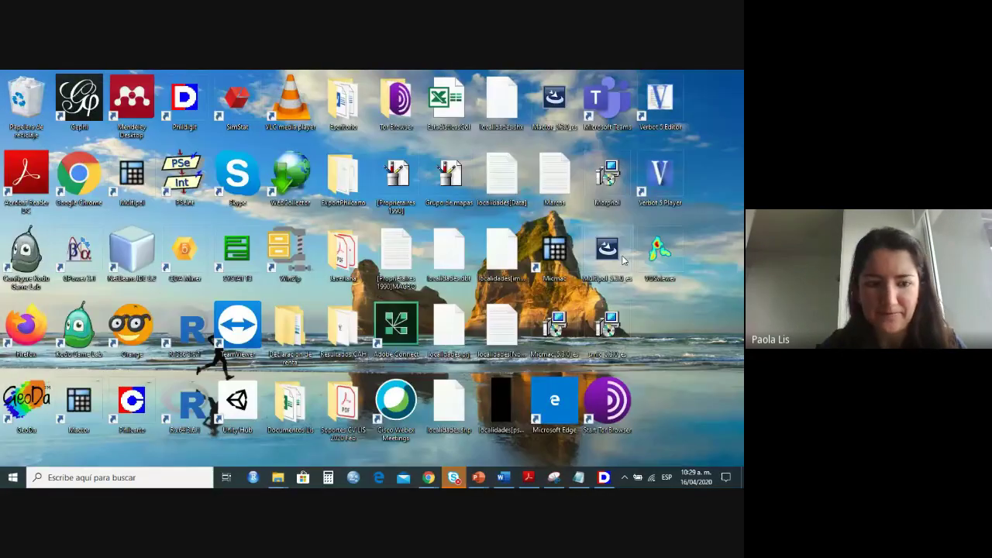
pyautogui.doubleClick(132, 400)
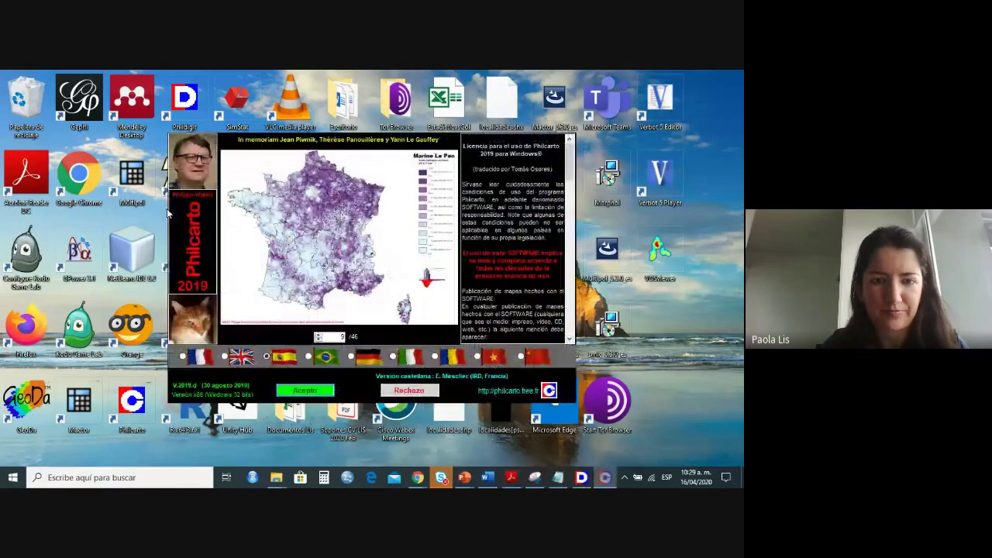
pyautogui.click(304, 391)
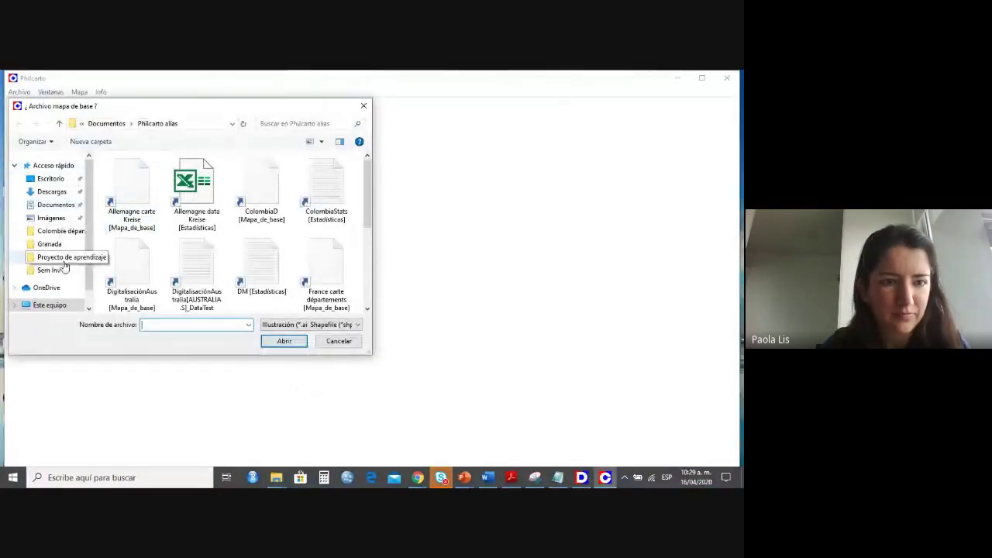
# Load the Allemagne carte Kreise.ai base map and its statistics from the PhilcartoExemples Allemagne folder, accepting the variable types.
pyautogui.click(62, 195)
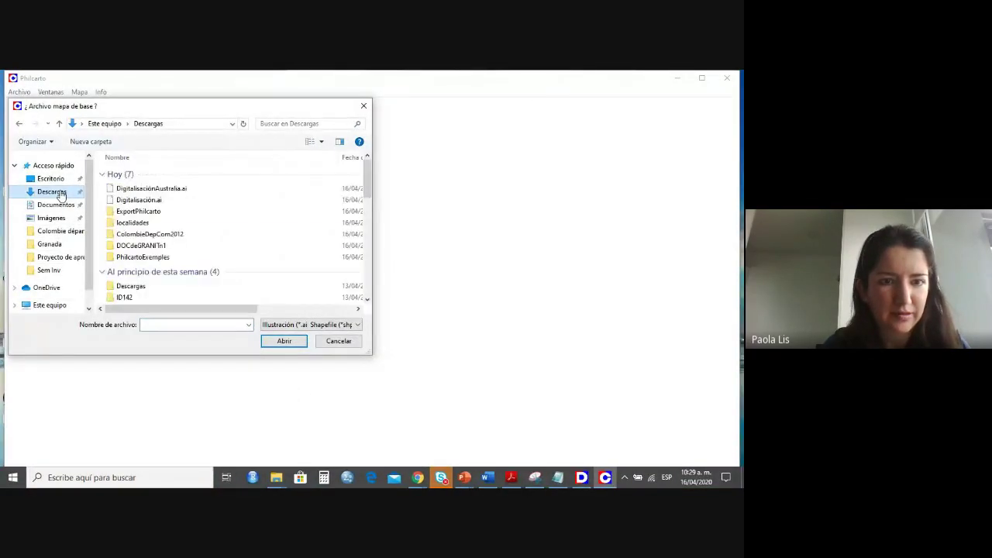
pyautogui.doubleClick(155, 255)
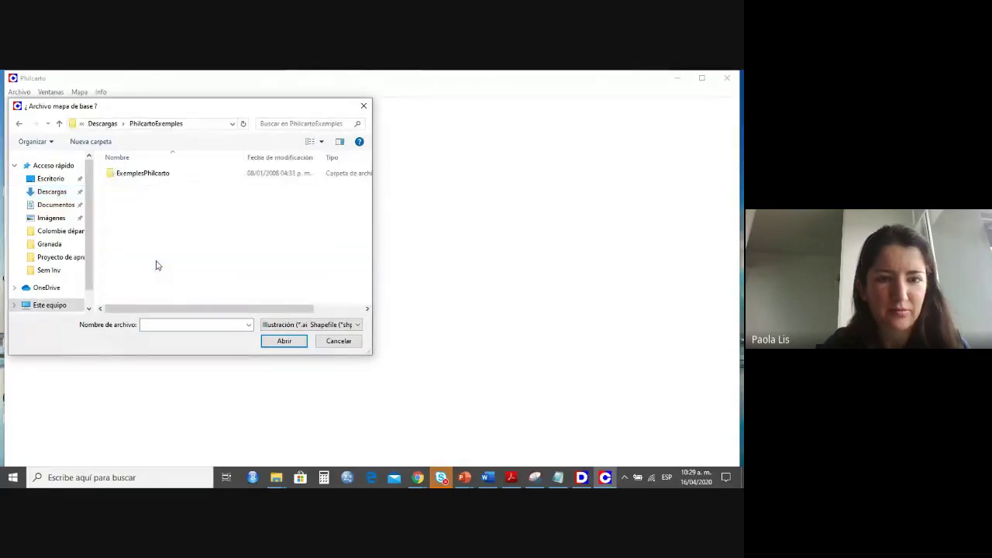
pyautogui.doubleClick(161, 174)
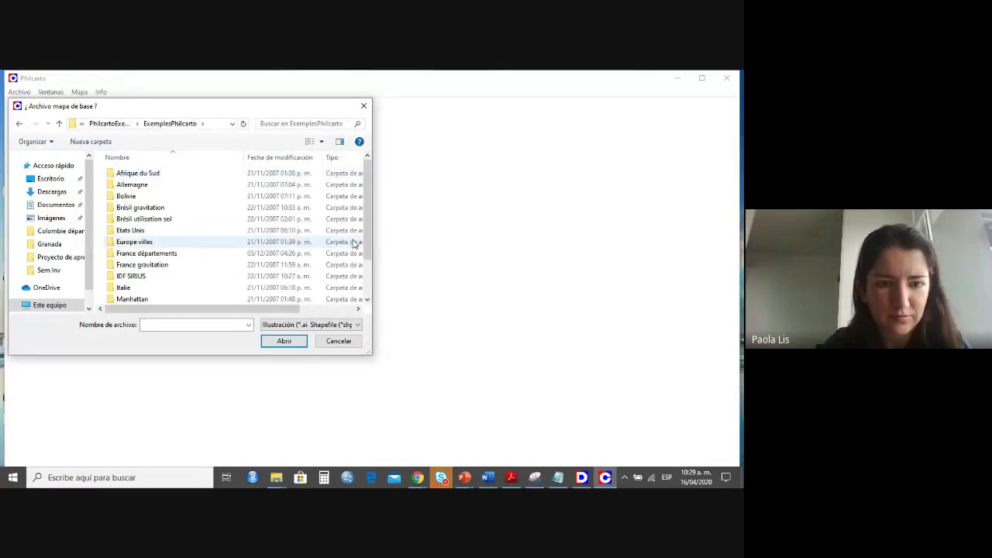
pyautogui.moveTo(366, 227)
pyautogui.mouseDown()
pyautogui.moveTo(363, 262)
pyautogui.moveTo(365, 211)
pyautogui.mouseUp()
pyautogui.doubleClick(157, 188)
pyautogui.doubleClick(156, 175)
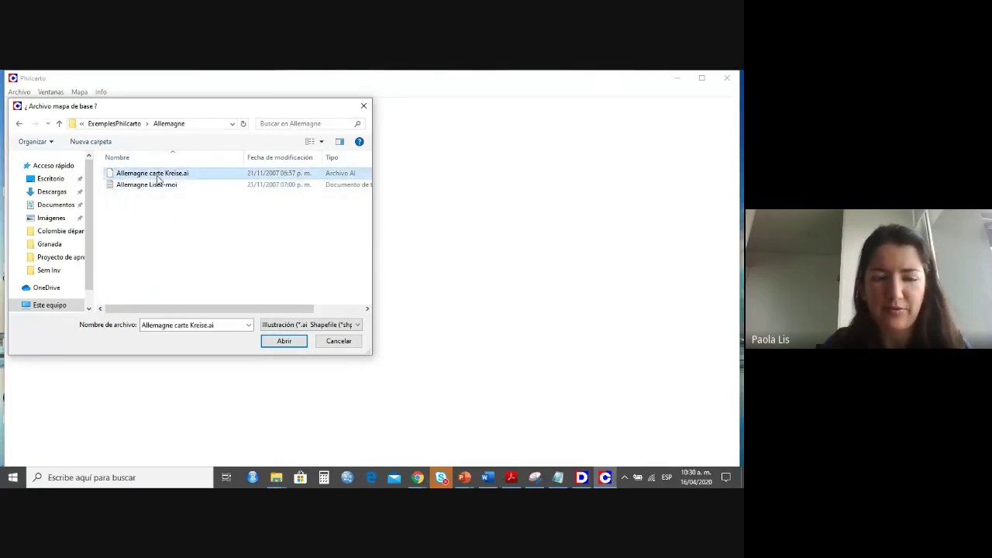
pyautogui.doubleClick(158, 175)
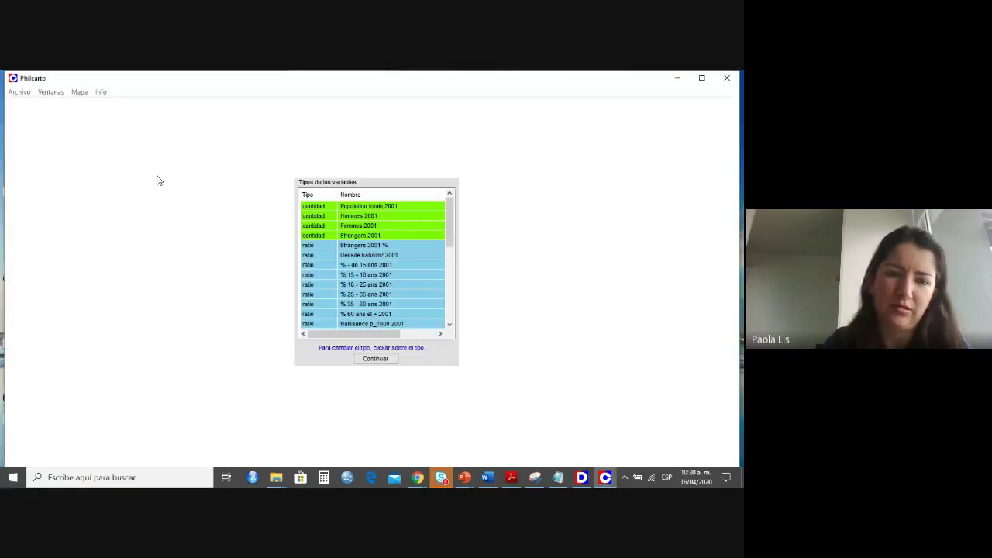
pyautogui.click(376, 359)
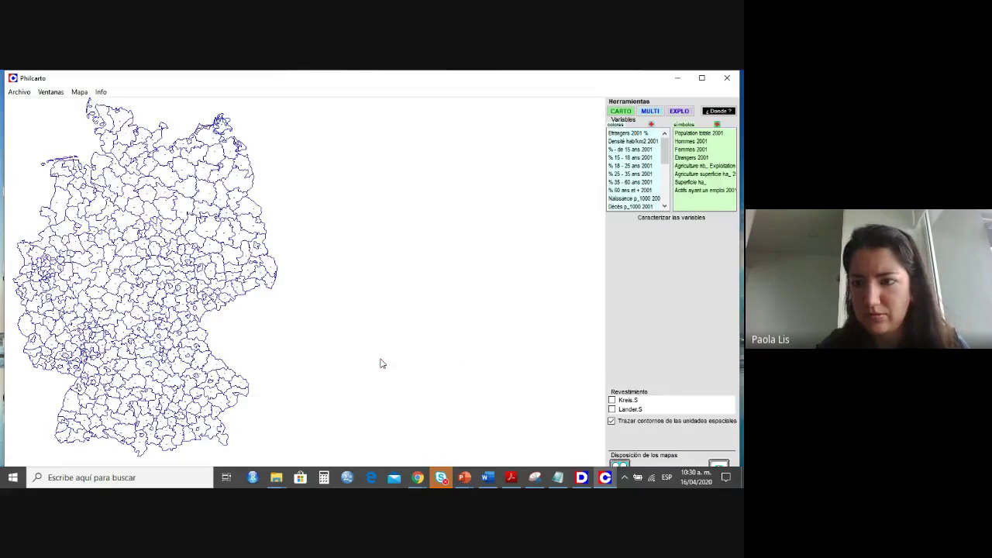
# Map Décès p_1000 2001 as a smoothed surface and set the smoothing method to trend surfaces.
pyautogui.click(628, 206)
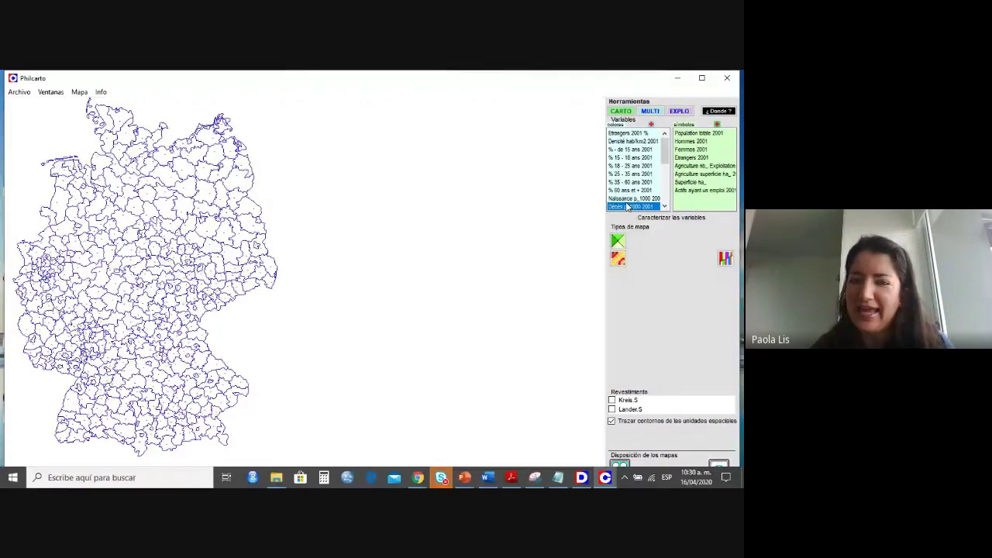
pyautogui.click(618, 259)
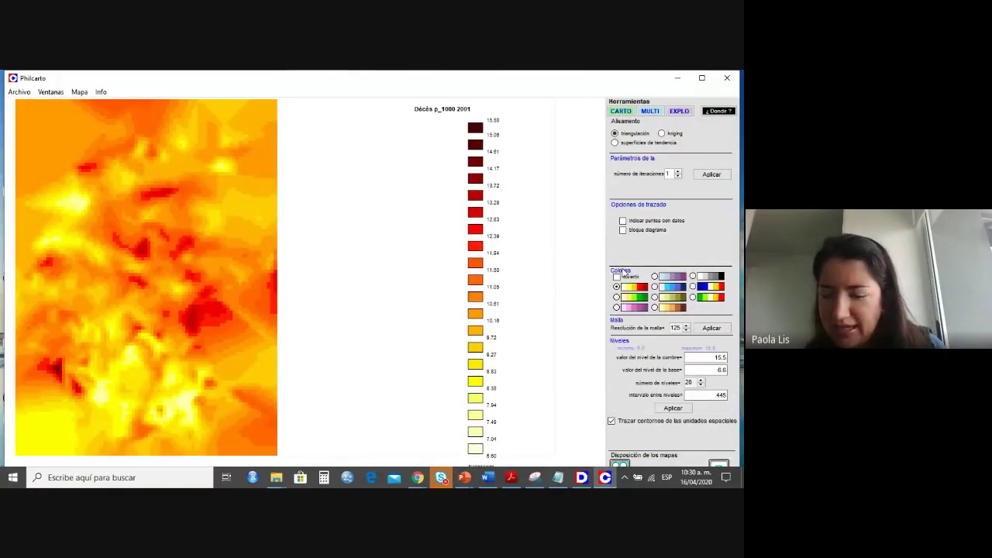
pyautogui.click(651, 146)
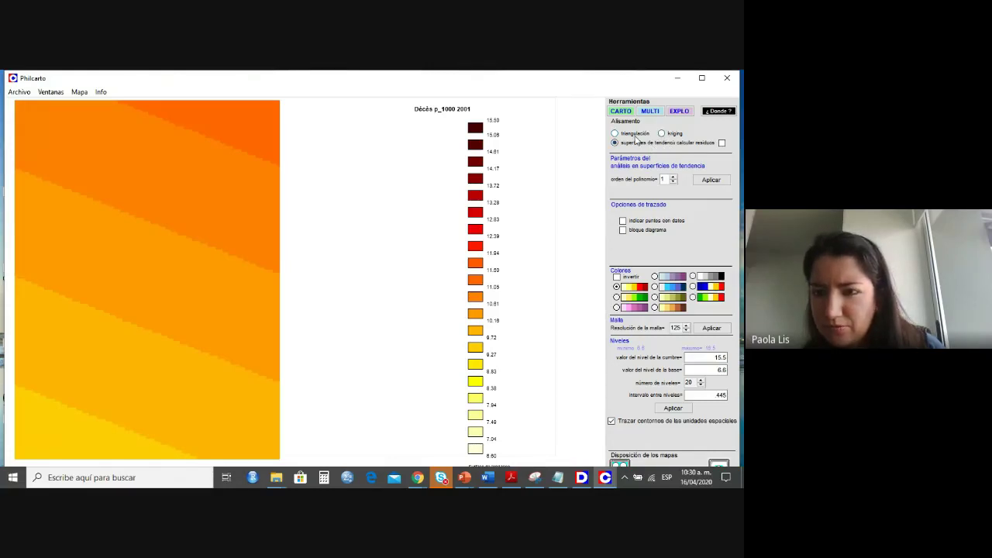
# View the Décès p_1000 2001 trend surface as a rotating block diagram, then close it.
pyautogui.click(650, 231)
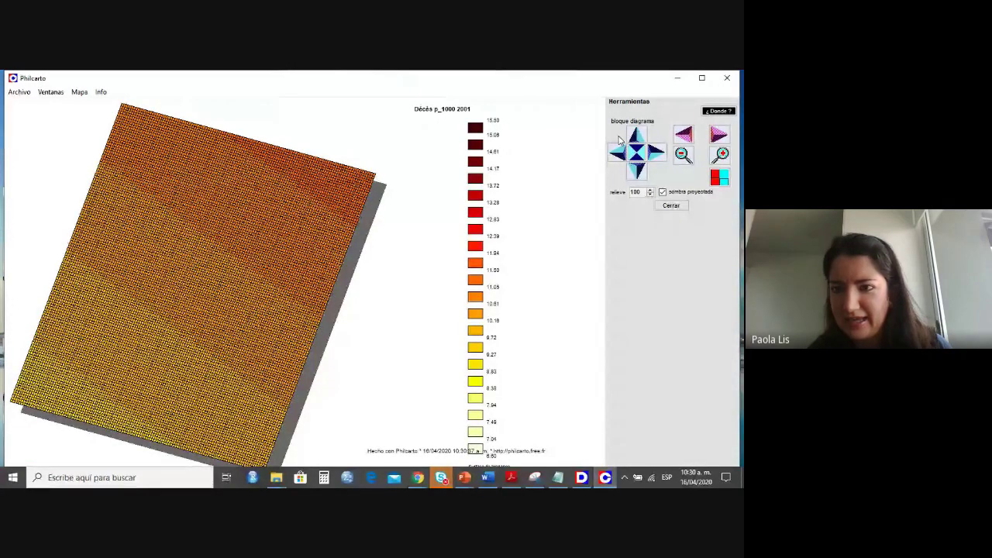
pyautogui.click(683, 136)
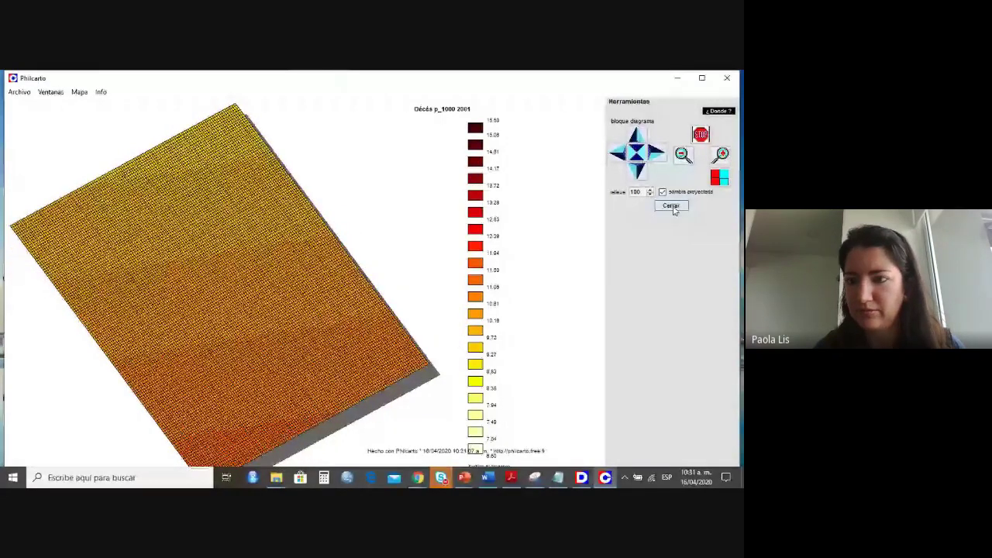
pyautogui.click(672, 207)
# Map Naissance p_1000 2001 as a smoothed surface using triangulation with 1 iteration.
pyautogui.click(624, 114)
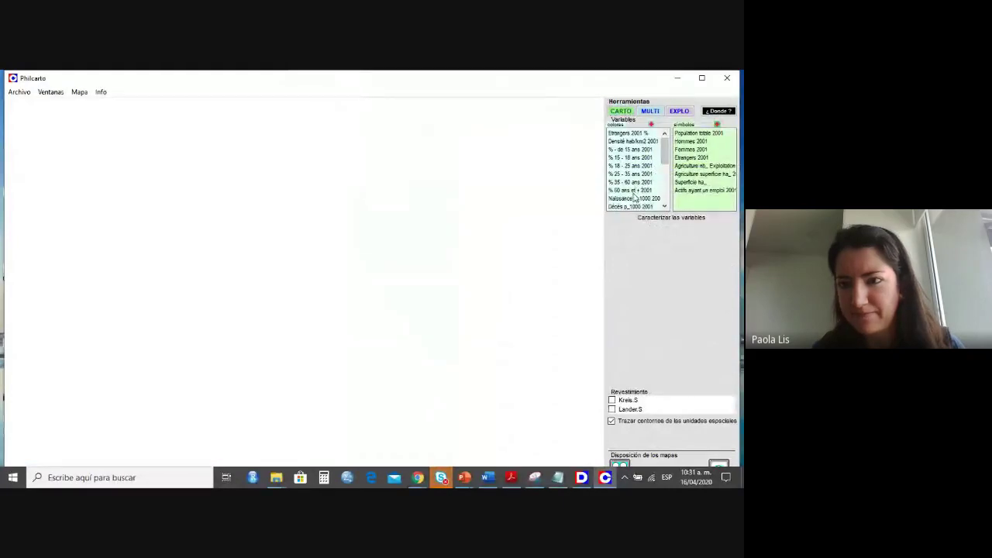
pyautogui.click(633, 198)
pyautogui.click(618, 259)
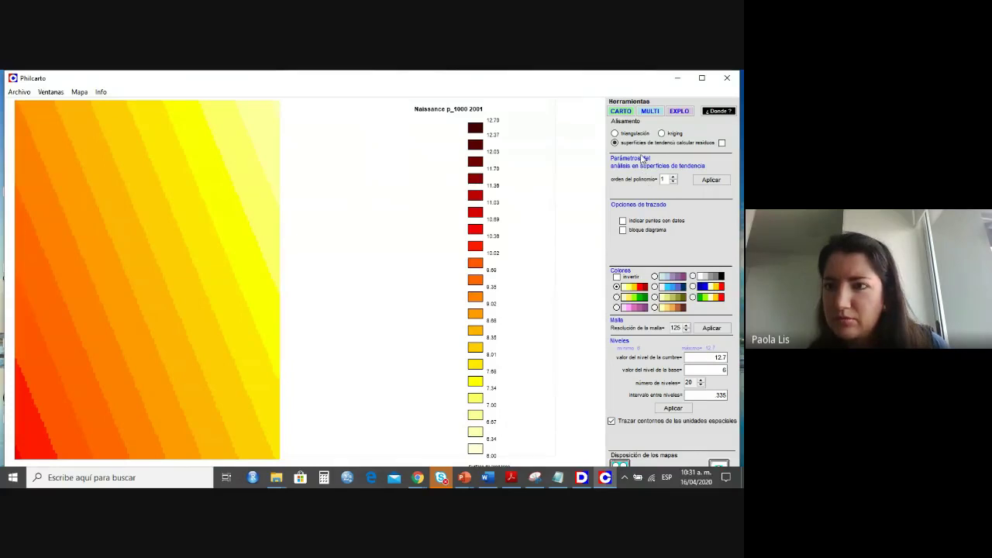
pyautogui.click(624, 133)
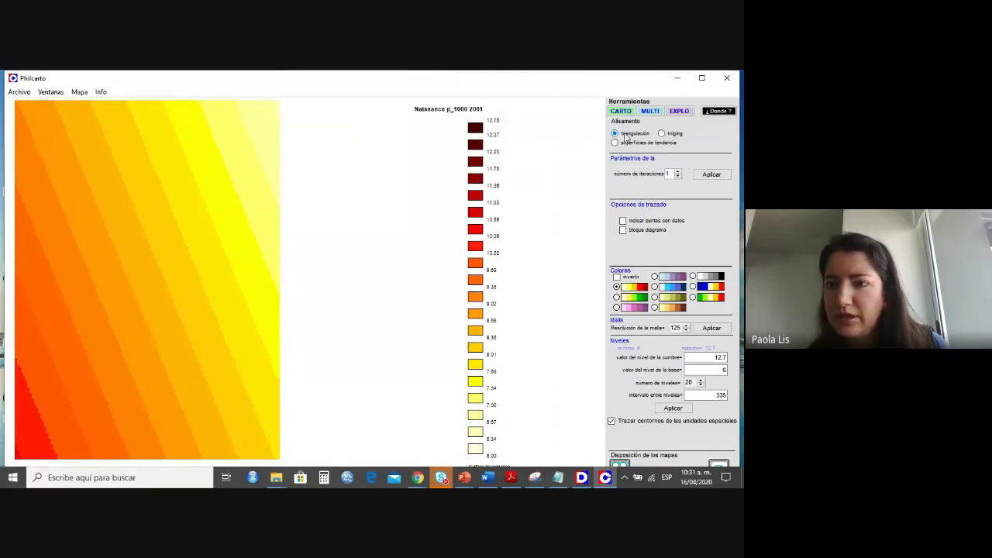
pyautogui.click(712, 175)
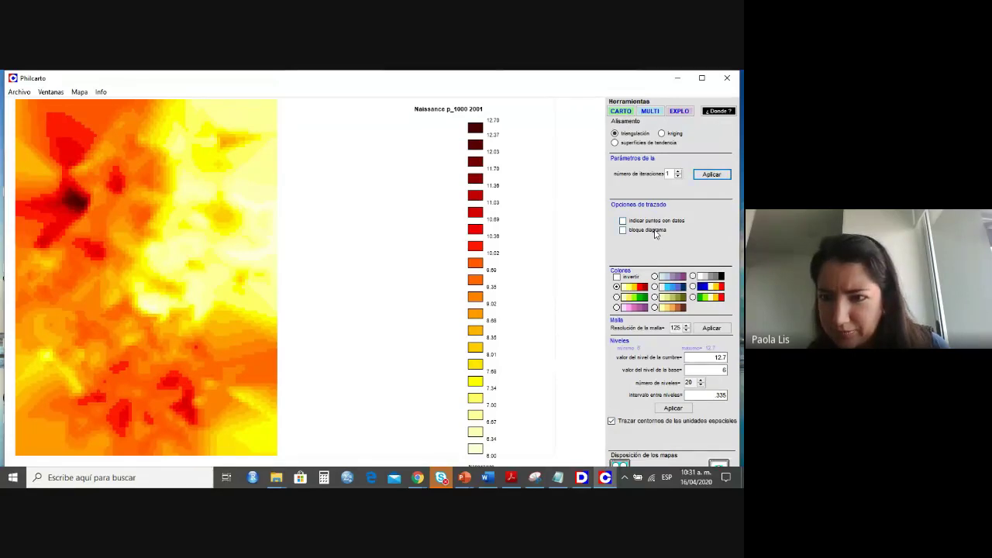
# Display the Naissance p_1000 2001 surface as a block diagram and try different viewing angles.
pyautogui.click(655, 232)
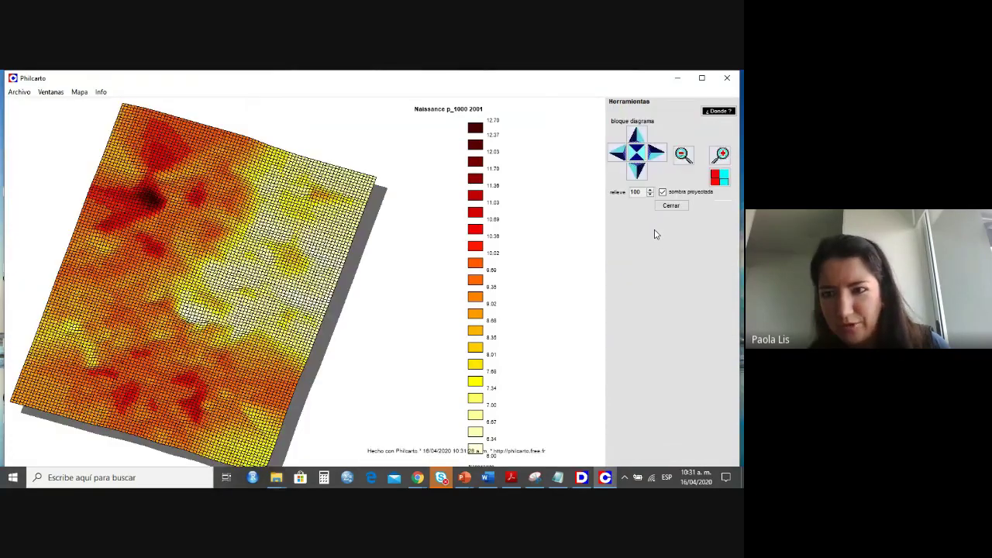
pyautogui.click(638, 173)
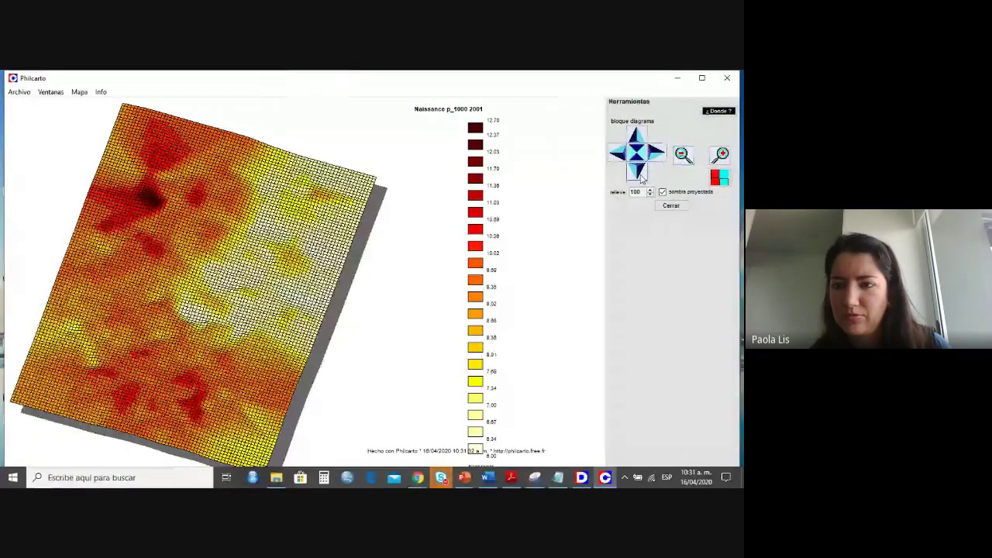
pyautogui.click(640, 175)
pyautogui.click(640, 175)
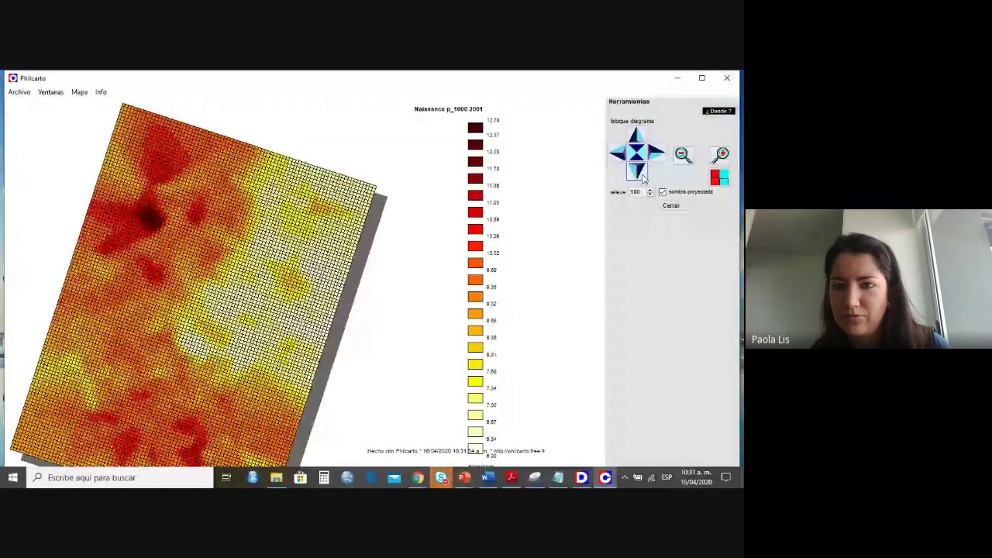
pyautogui.click(640, 175)
pyautogui.click(637, 138)
pyautogui.click(637, 138)
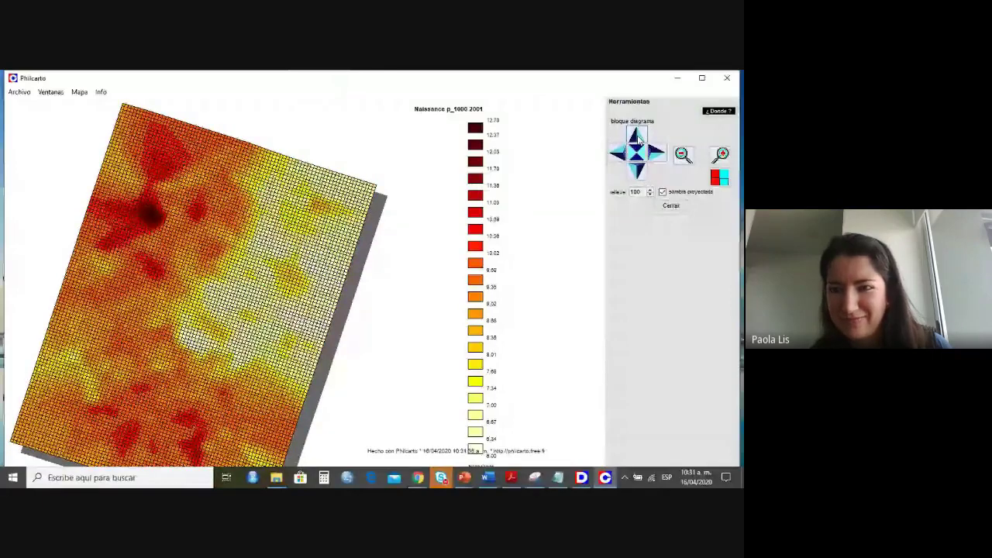
pyautogui.click(623, 154)
pyautogui.click(623, 155)
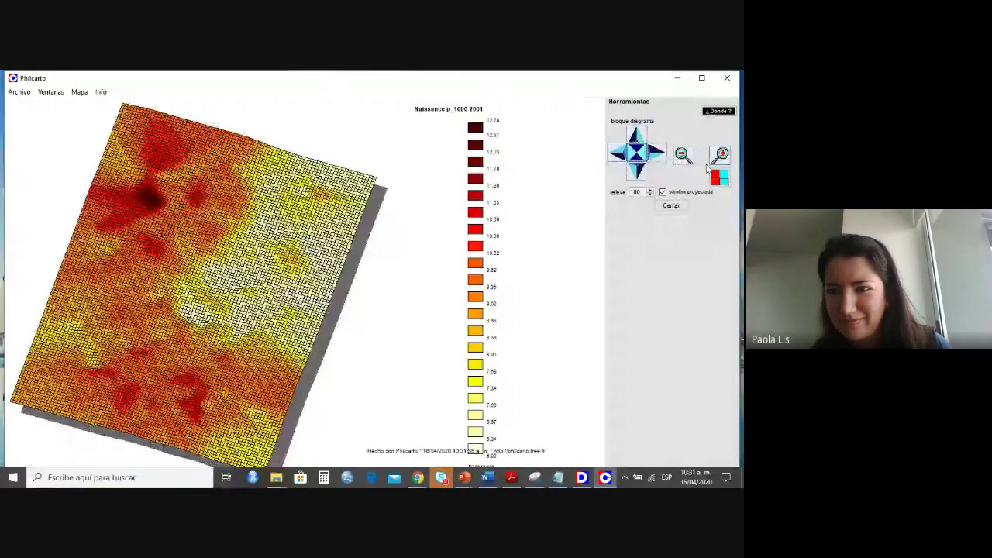
# Reduce the block diagram's size and remove the grid lines from its surface.
pyautogui.click(683, 156)
pyautogui.click(683, 155)
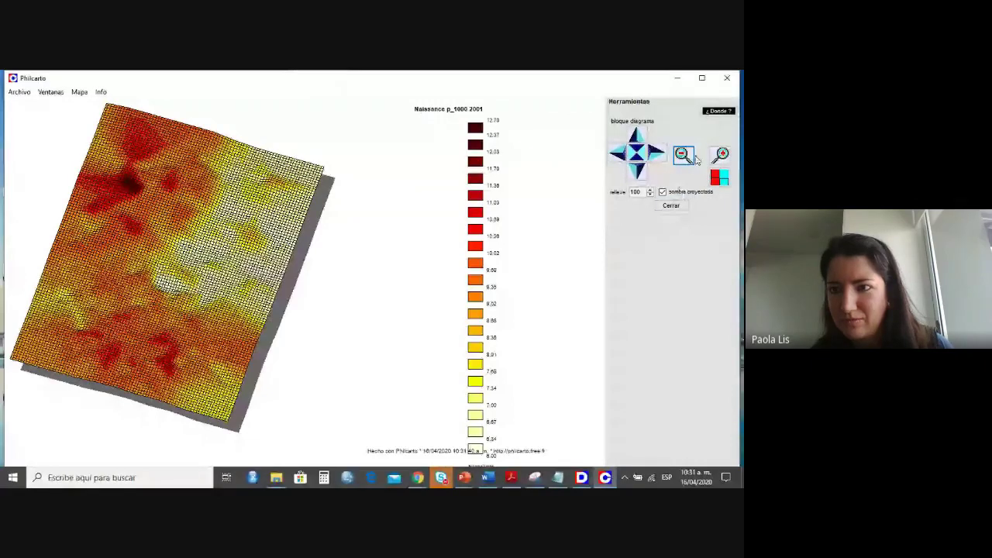
pyautogui.click(720, 178)
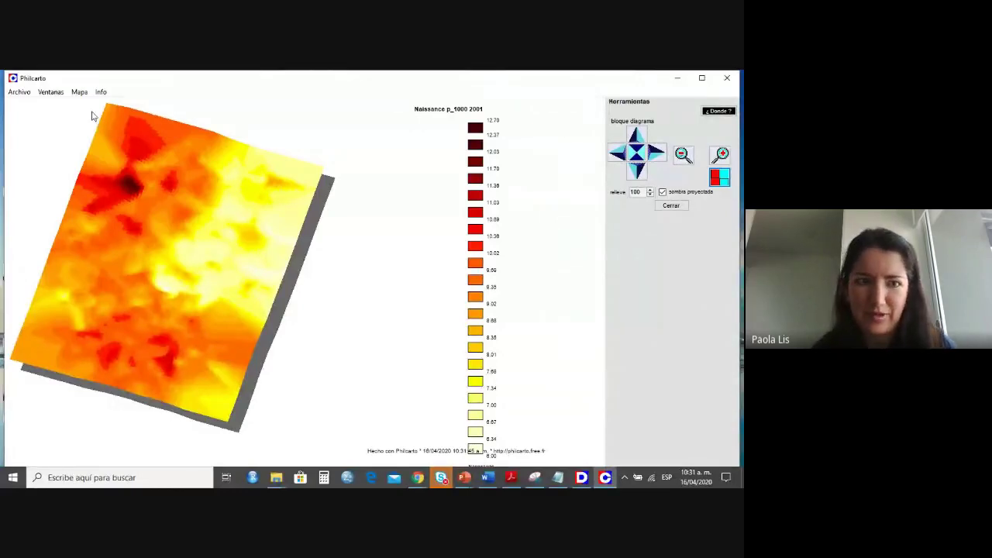
pyautogui.click(20, 93)
pyautogui.click(325, 256)
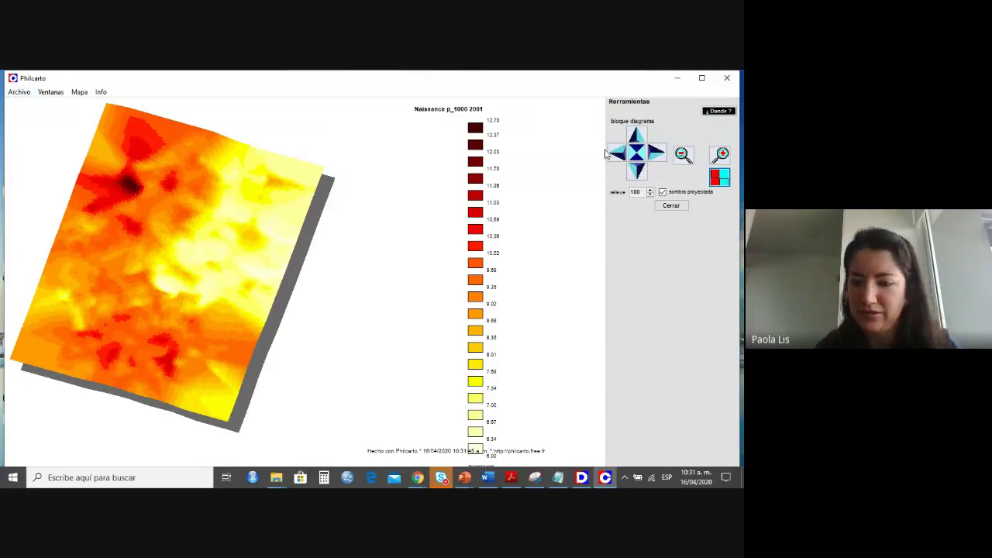
pyautogui.click(21, 93)
pyautogui.moveTo(51, 94)
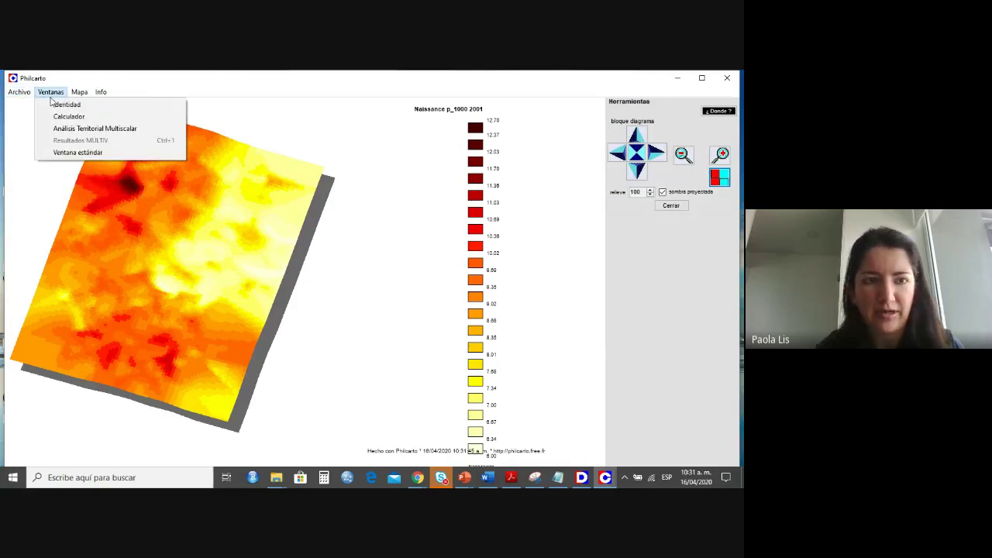
pyautogui.click(740, 226)
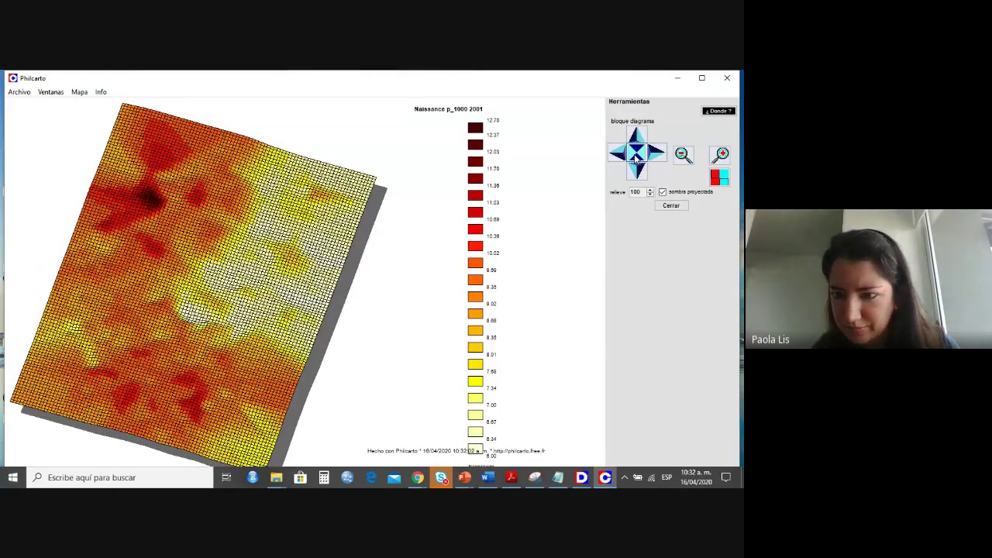
# Reset the block diagram's view and return to the variable selection for the German map.
pyautogui.click(636, 155)
pyautogui.click(620, 114)
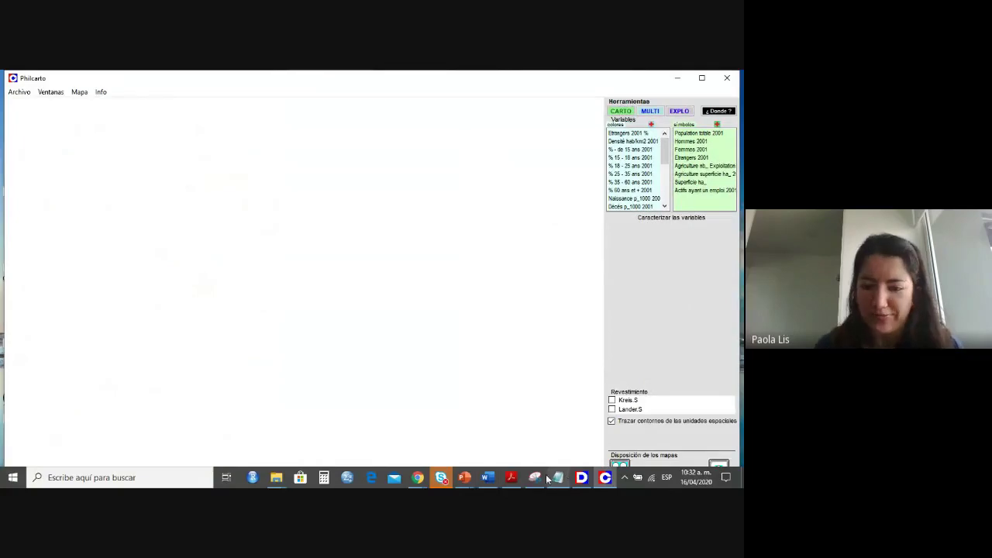
# Switch to DOCdeGRANITn1.pdf in Acrobat Reader and examine section 1.2 on proportional circle maps with its Viêt-Nam 1989 example.
pyautogui.moveTo(511, 481)
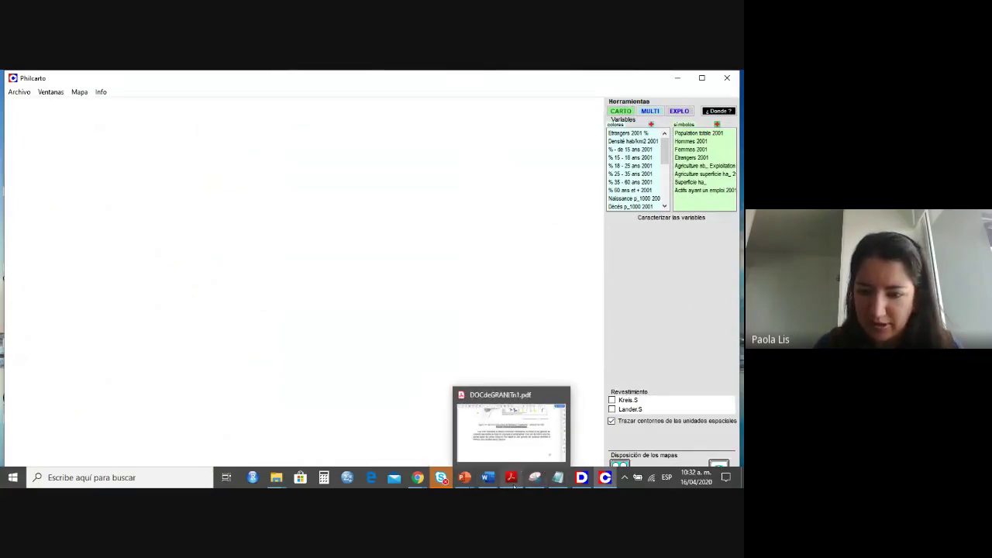
pyautogui.click(506, 442)
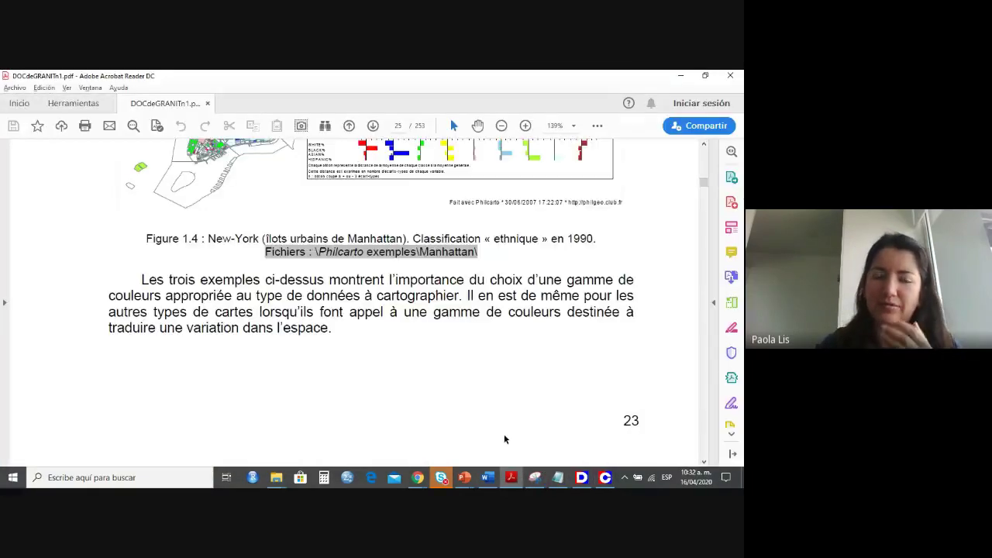
pyautogui.scroll(-5, 409, 241)
pyautogui.scroll(-10, 409, 241)
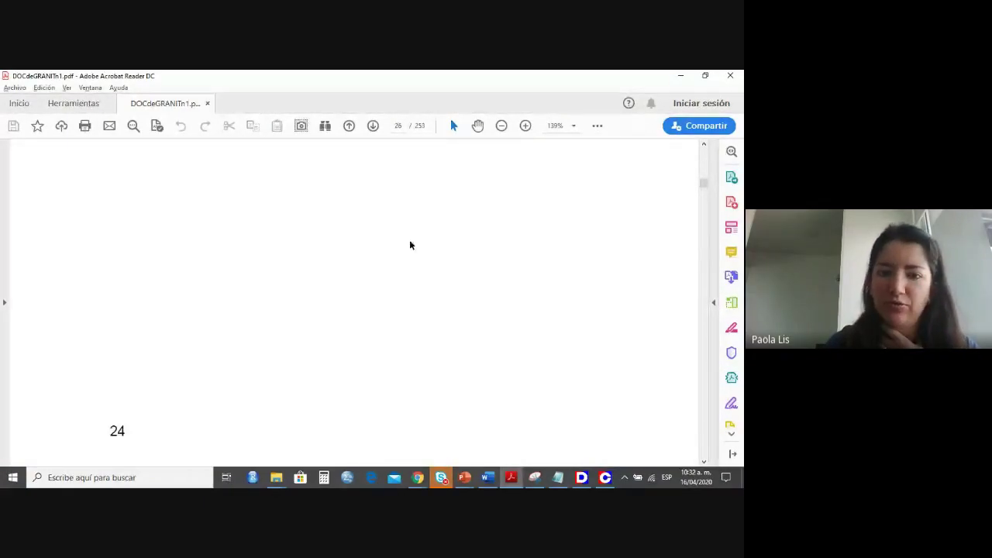
pyautogui.scroll(3, 410, 241)
pyautogui.scroll(-8, 409, 241)
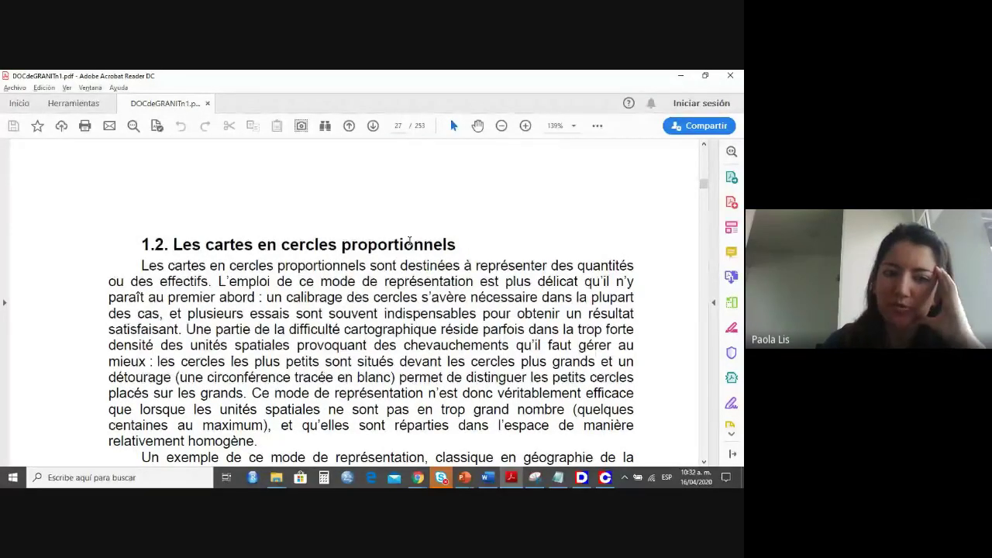
pyautogui.scroll(-6, 409, 242)
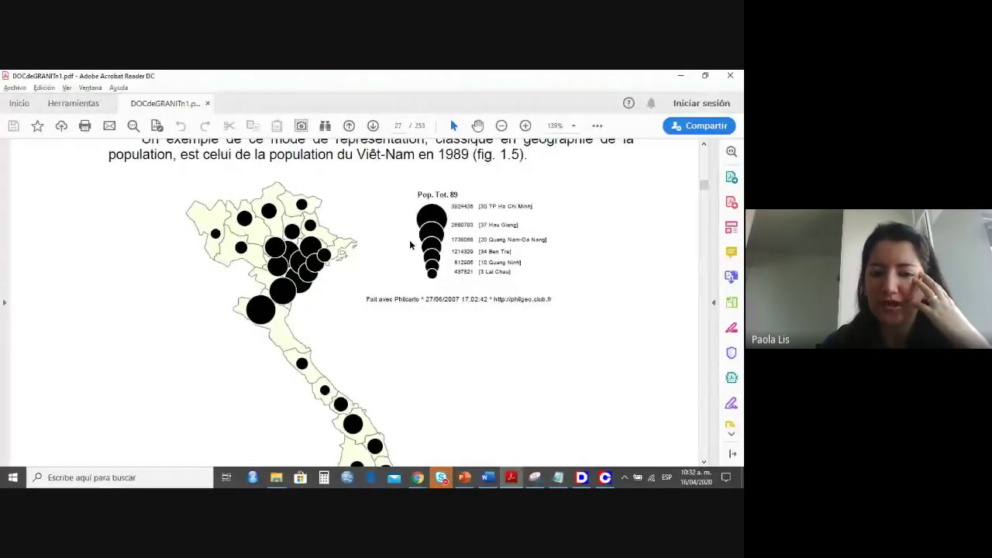
# Move on from the Viêt-Nam 1989 figure to the start of chapter 3, Les cartes choroplèthes, in DOCdeGRANITn1.pdf.
pyautogui.scroll(-5, 410, 245)
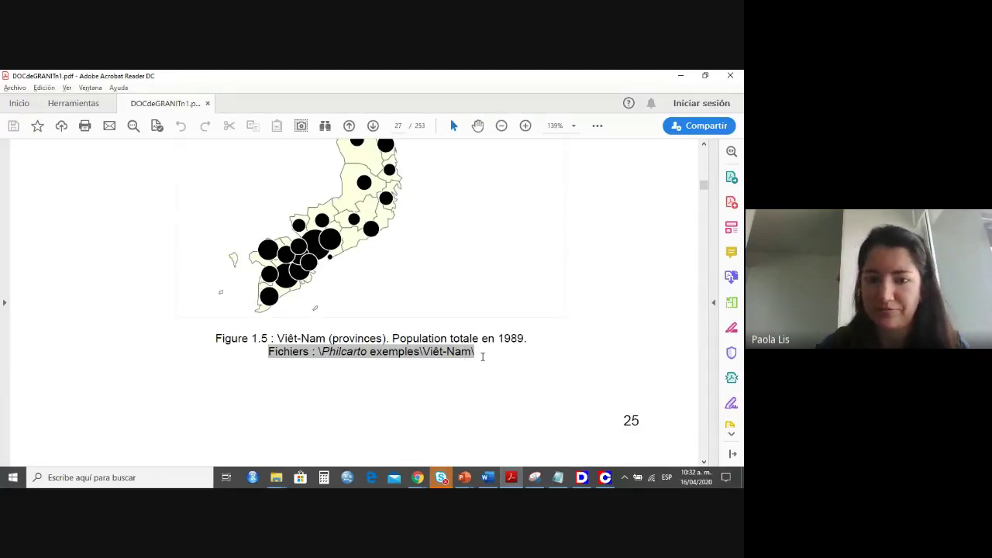
pyautogui.scroll(-15, 482, 357)
pyautogui.moveTo(702, 186); pyautogui.dragTo(704, 241)
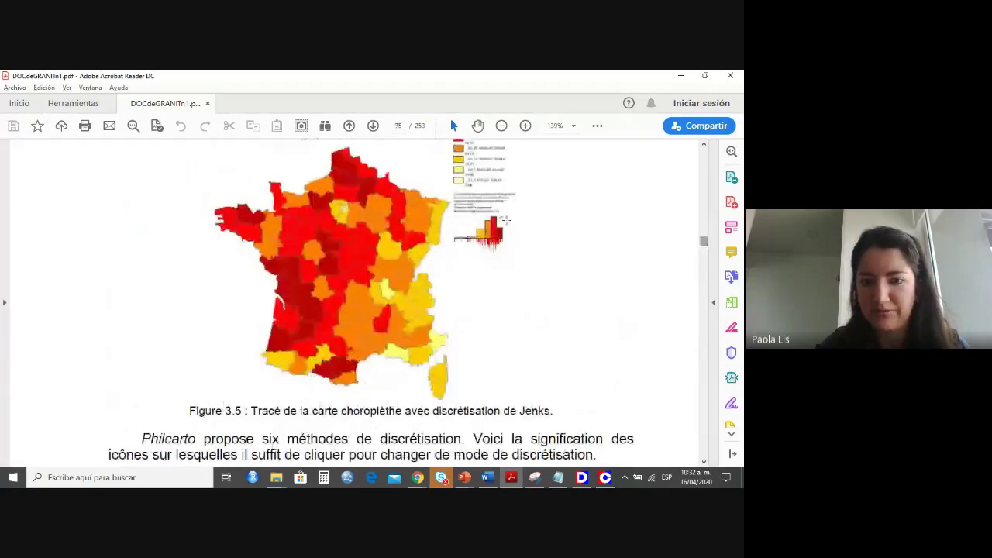
pyautogui.scroll(15, 505, 220)
pyautogui.scroll(-10, 505, 220)
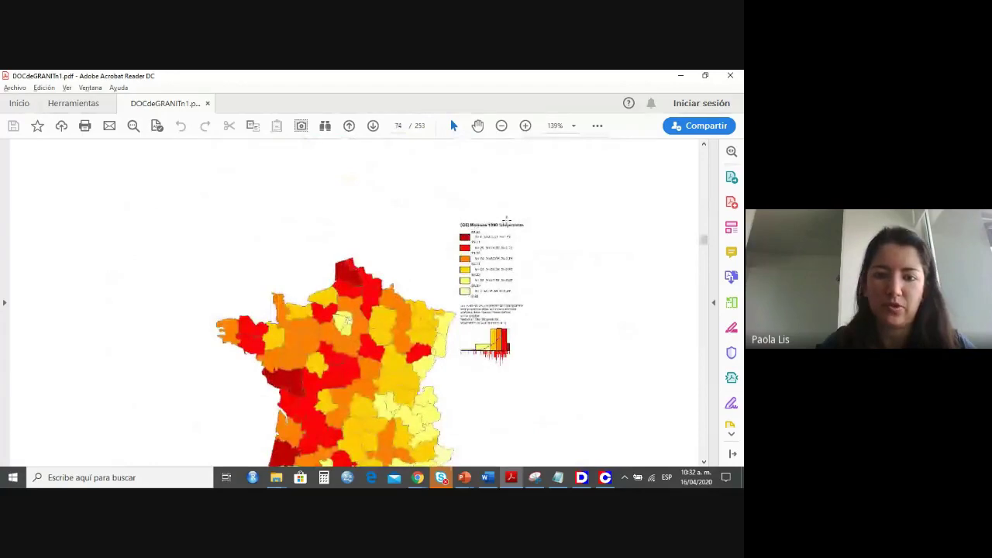
pyautogui.scroll(5, 507, 221)
pyautogui.scroll(-6, 507, 221)
pyautogui.scroll(10, 508, 224)
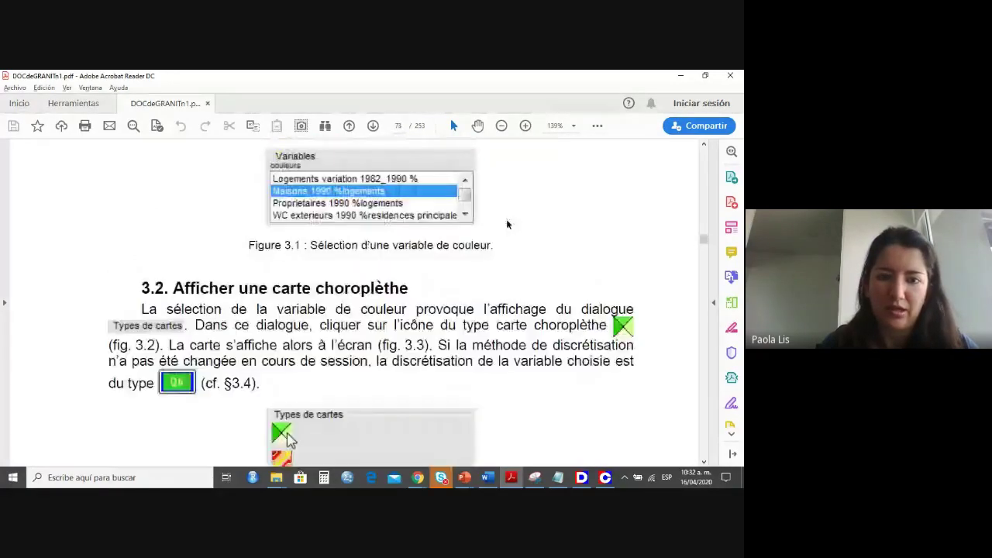
pyautogui.scroll(5, 507, 222)
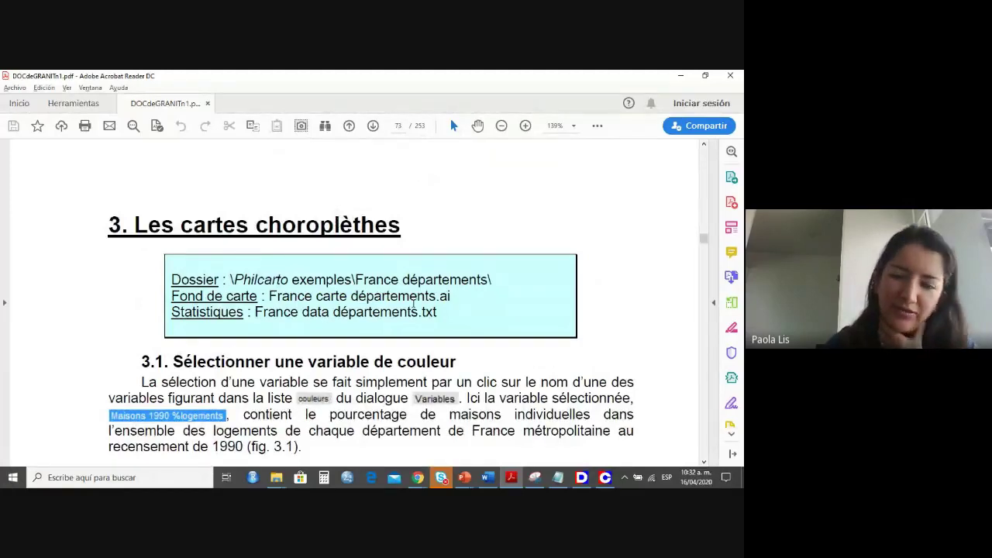
# Read sections 3.1 to 3.4 on selecting a colour variable, displaying a choropleth map and changing the discretisation method.
pyautogui.scroll(-1, 501, 308)
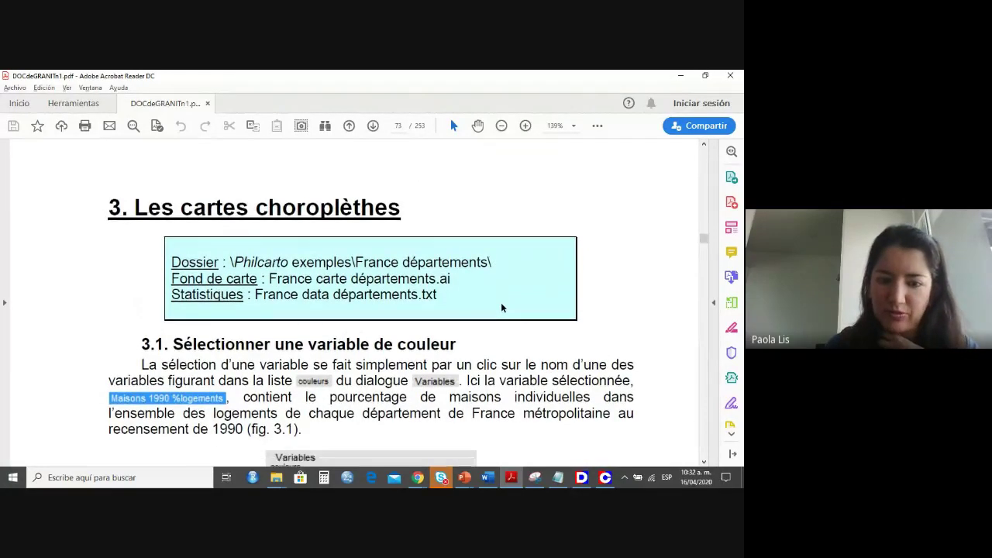
pyautogui.scroll(-5, 502, 308)
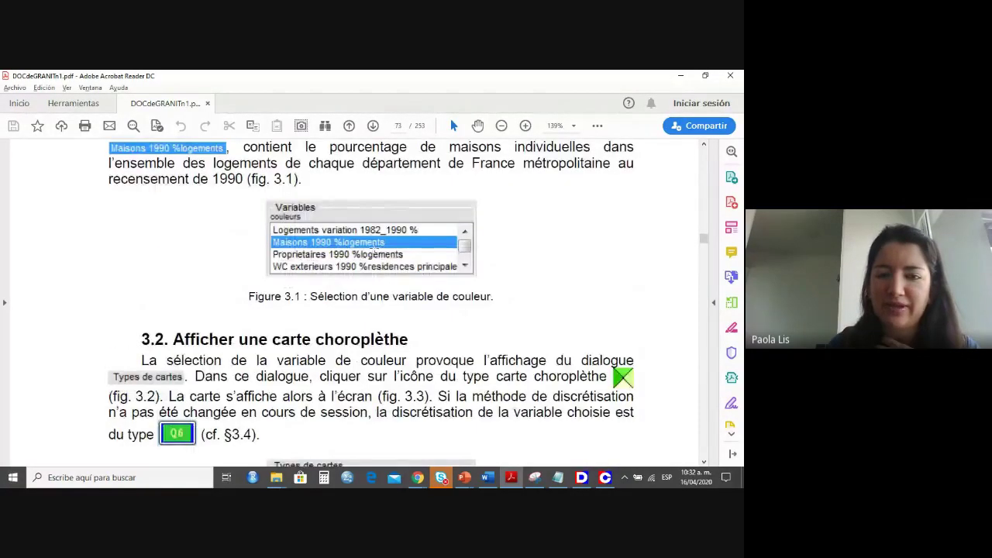
pyautogui.scroll(-1, 380, 269)
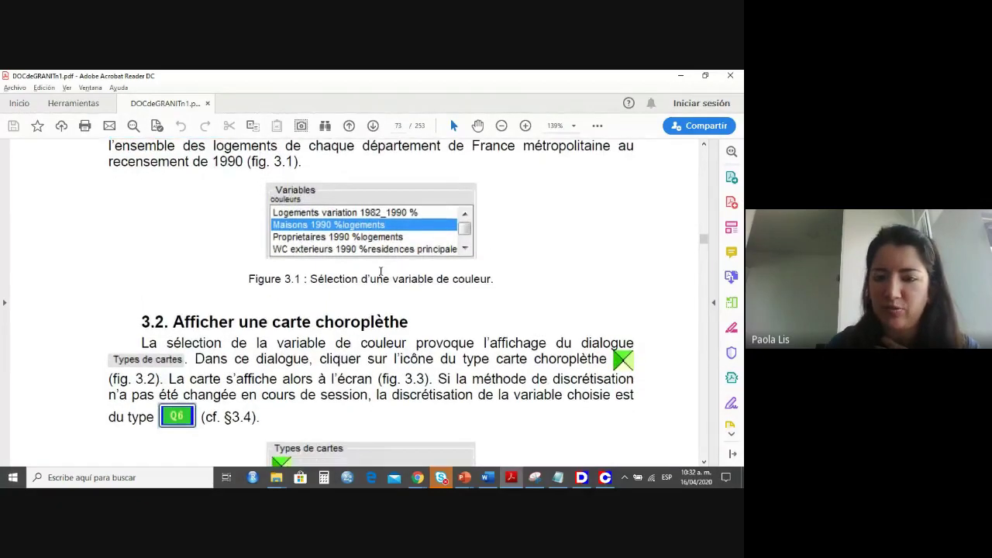
pyautogui.scroll(-5, 380, 271)
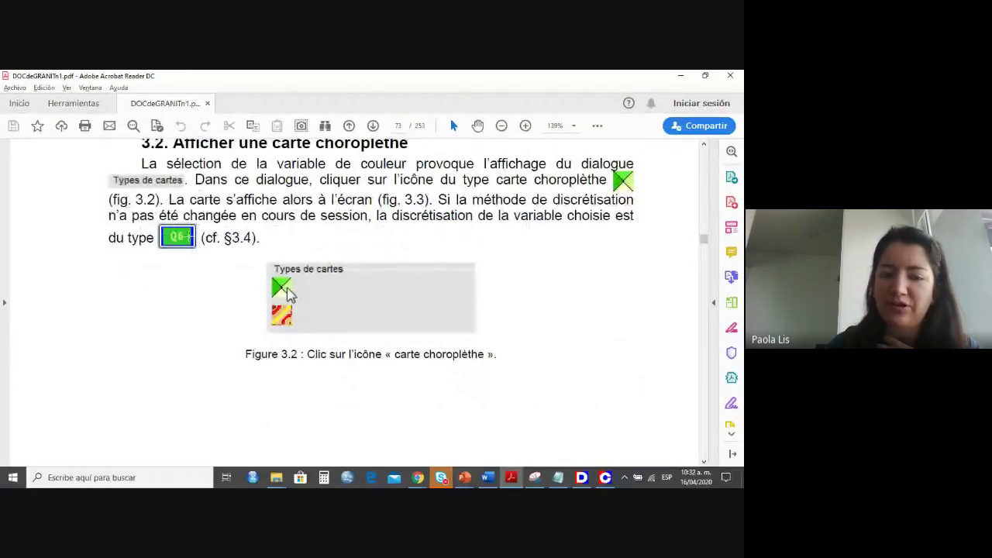
pyautogui.scroll(-10, 188, 237)
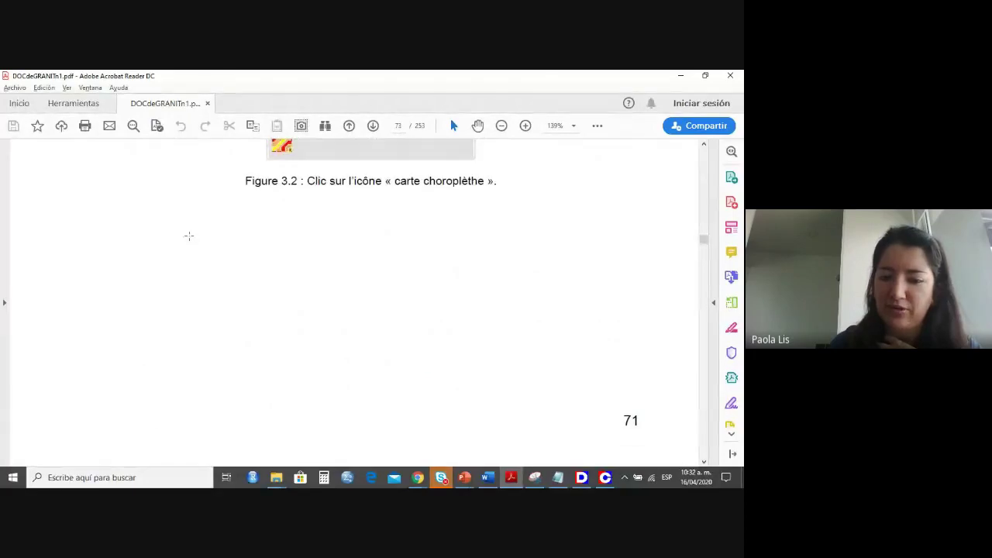
pyautogui.scroll(-10, 190, 240)
pyautogui.scroll(-9, 190, 241)
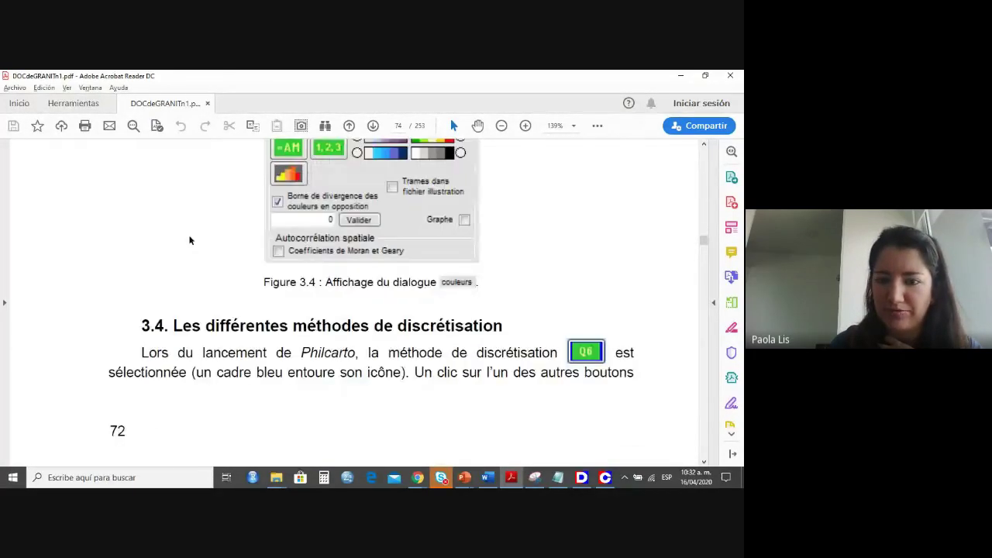
pyautogui.scroll(-10, 190, 240)
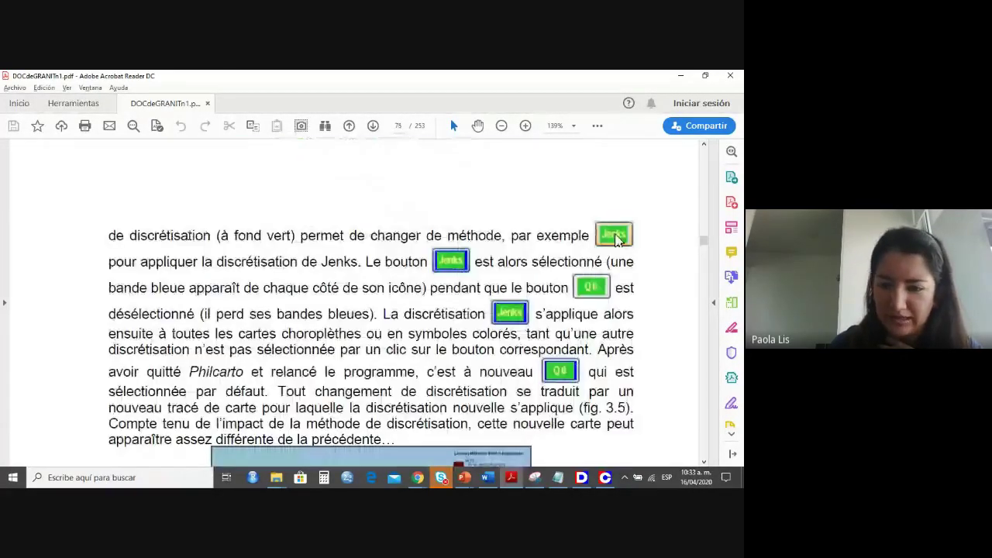
# Examine the manual's pages on equal-amplitude classes, the interactive histogram, the number of classes, colour ranges and the divergence value.
pyautogui.scroll(-12, 190, 241)
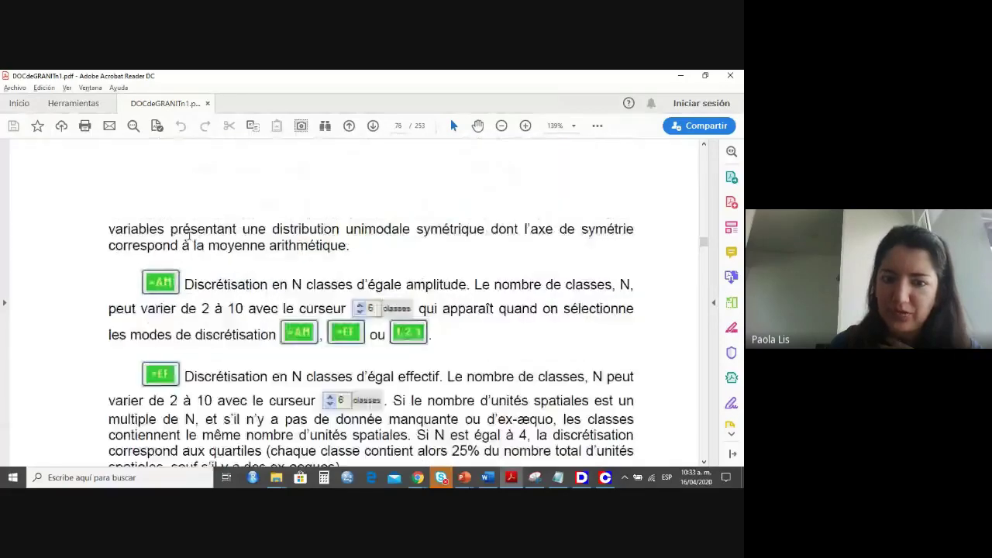
pyautogui.scroll(-12, 189, 235)
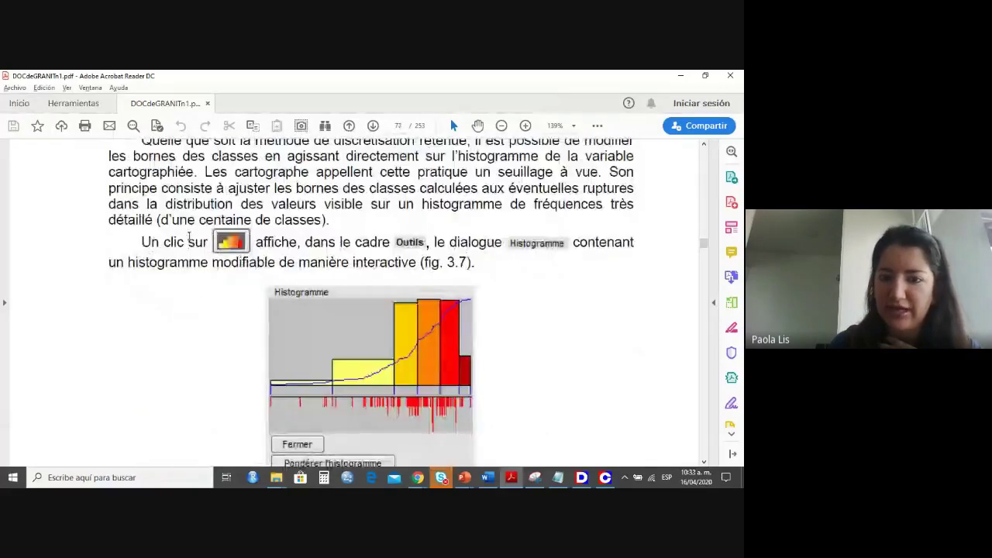
pyautogui.scroll(-15, 189, 237)
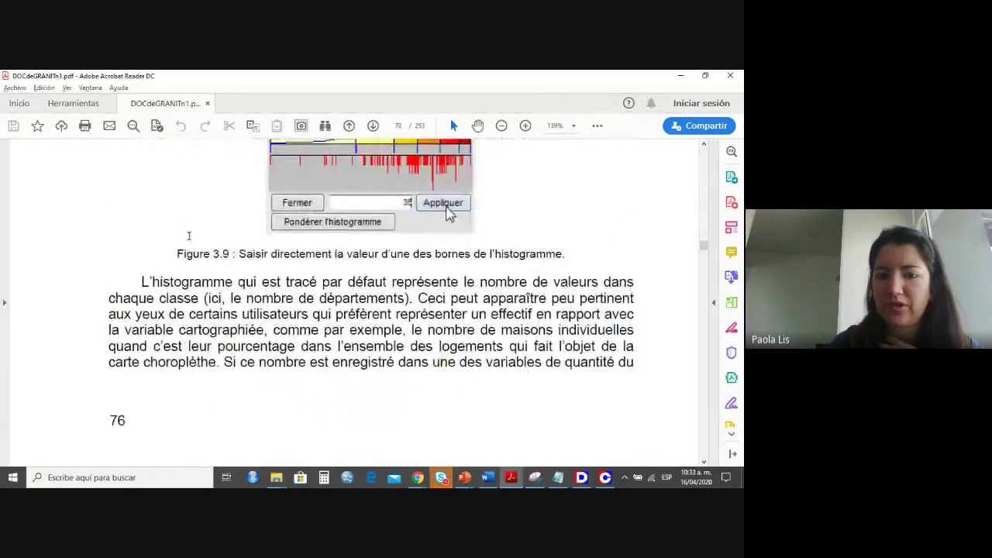
pyautogui.scroll(-15, 190, 240)
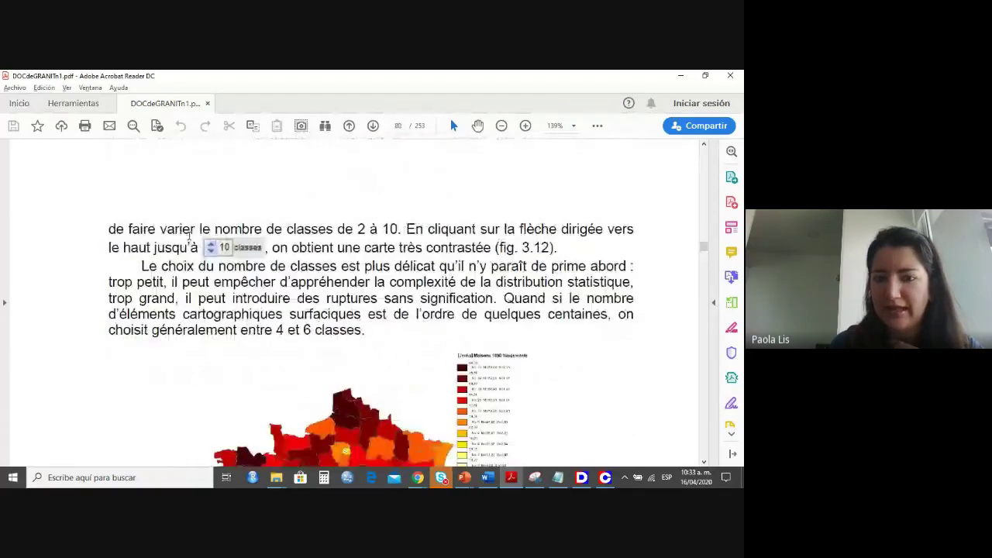
pyautogui.scroll(3, 190, 240)
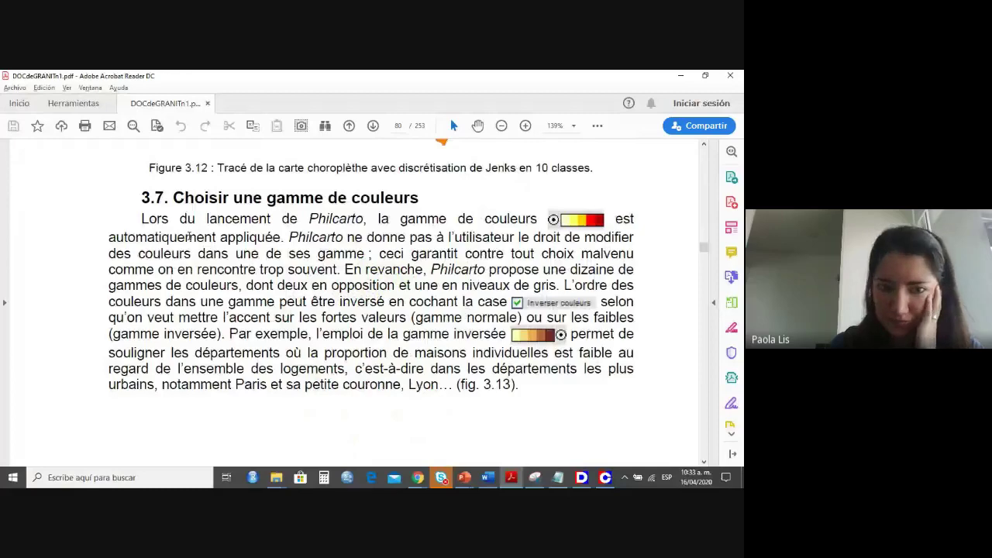
pyautogui.scroll(-5, 189, 237)
pyautogui.scroll(3, 190, 238)
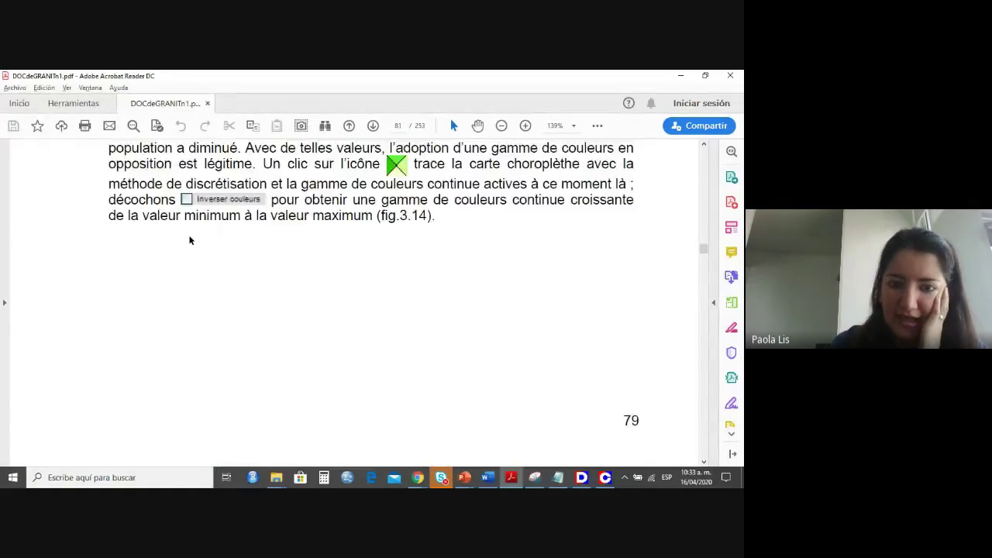
pyautogui.scroll(-10, 189, 238)
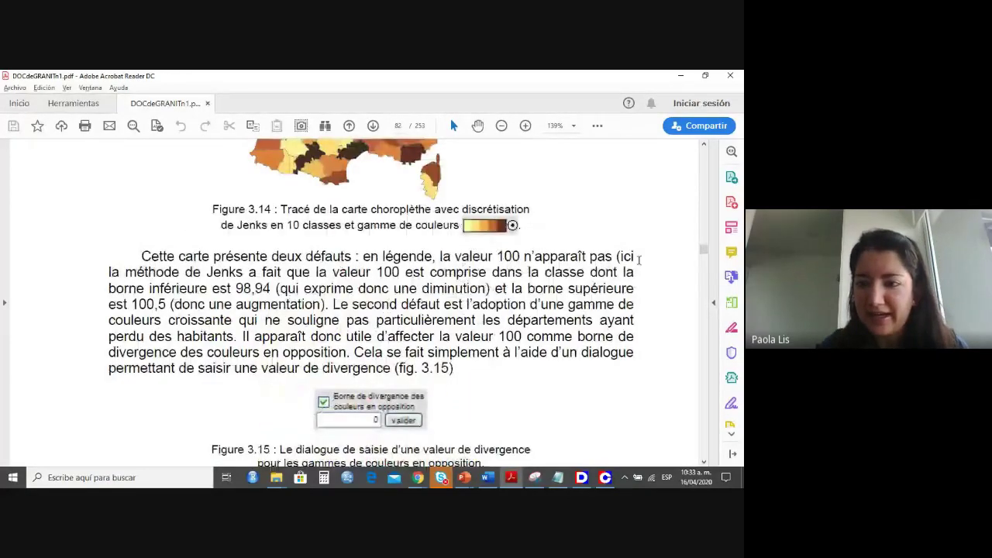
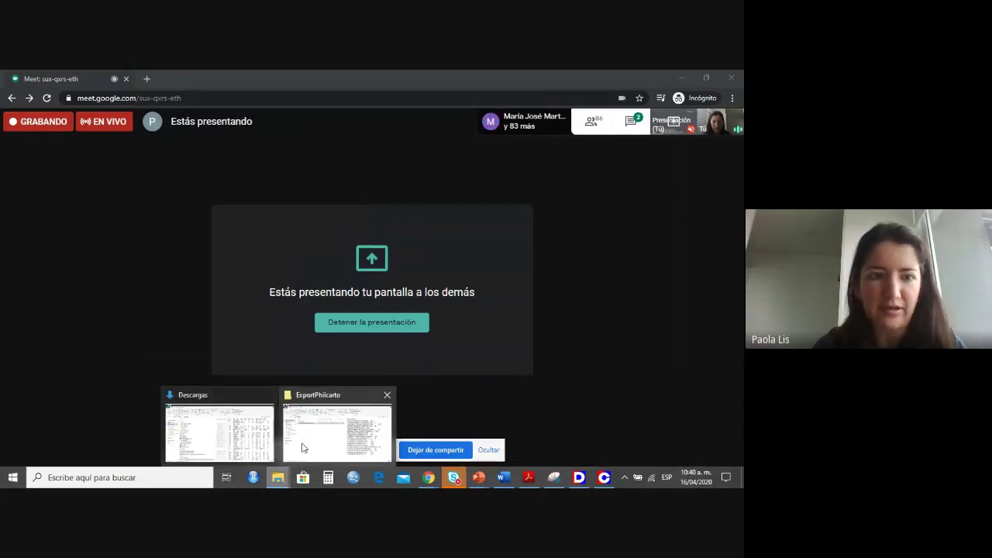
# Open the Allemagne data Kreise workbook from Descargas\PhilcartoExemples\ExemplesPhilcarto\Allemagne in Excel and enable editing.
pyautogui.click(302, 448)
pyautogui.click(48, 206)
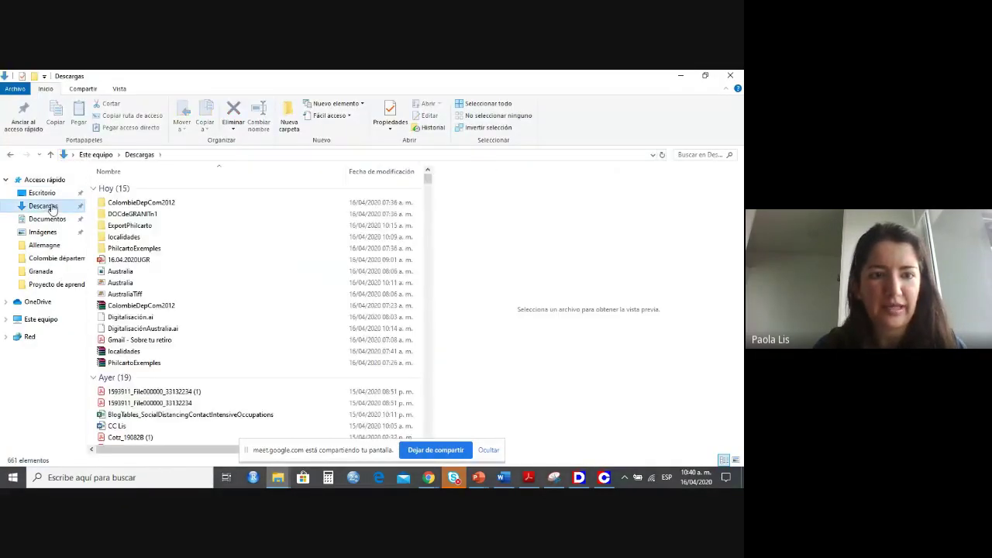
pyautogui.doubleClick(143, 249)
pyautogui.doubleClick(143, 190)
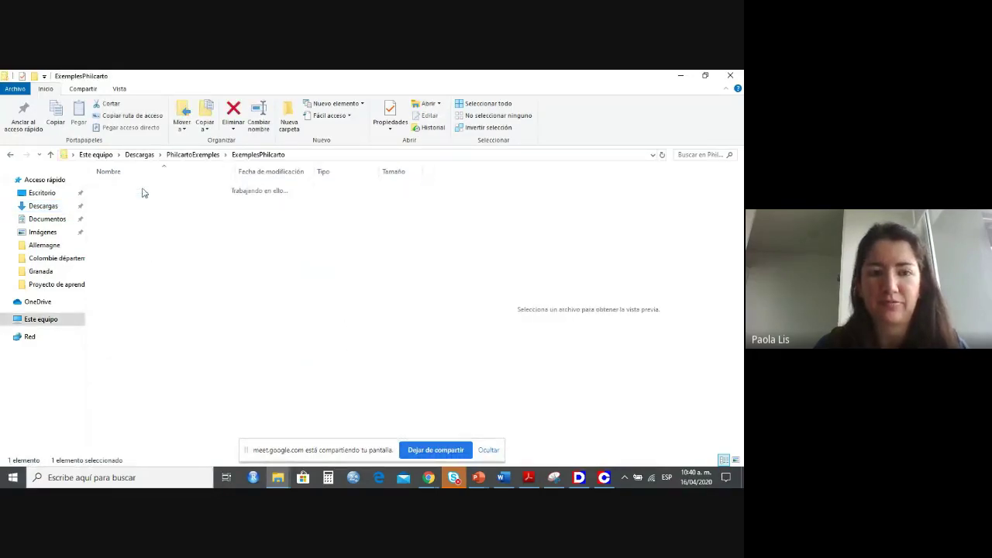
pyautogui.click(137, 201)
pyautogui.doubleClick(137, 201)
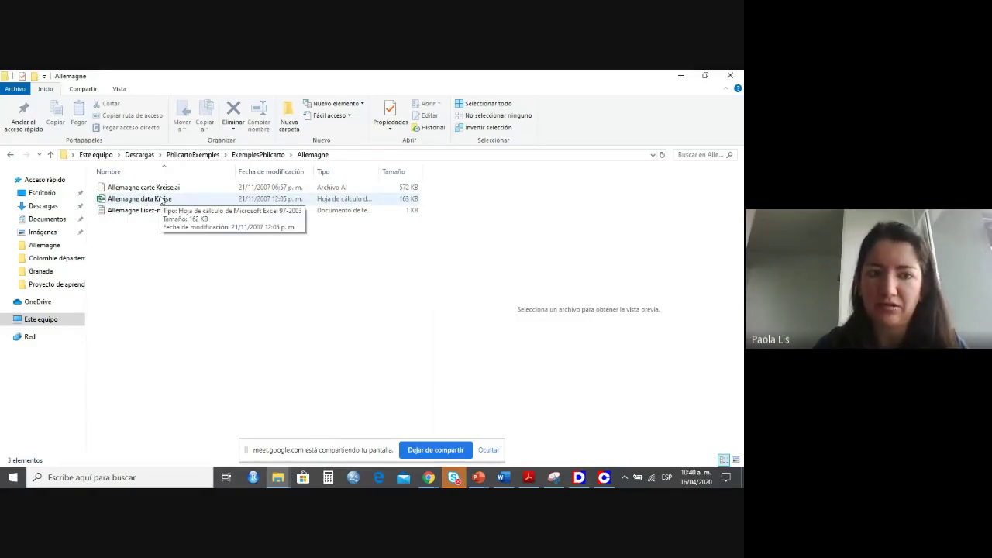
pyautogui.doubleClick(161, 200)
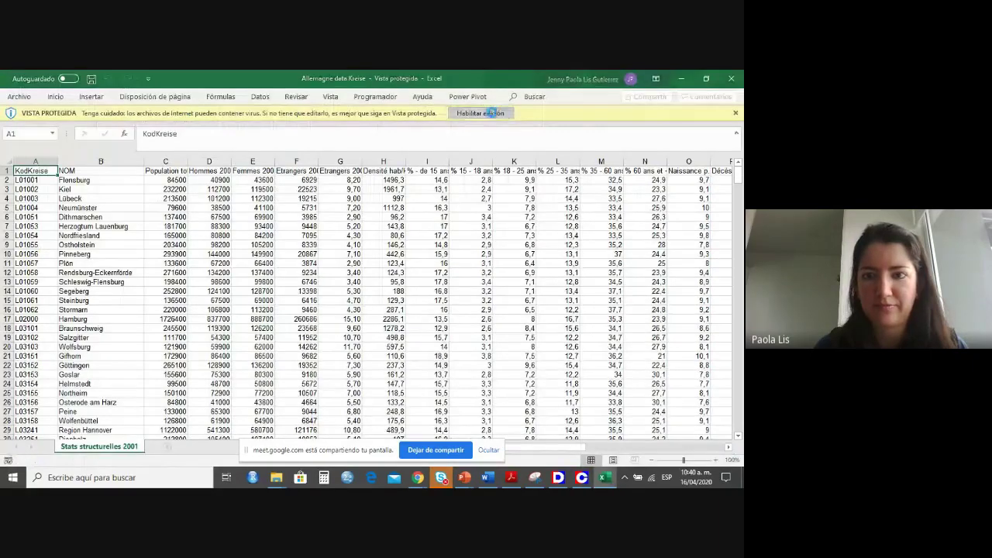
pyautogui.click(491, 112)
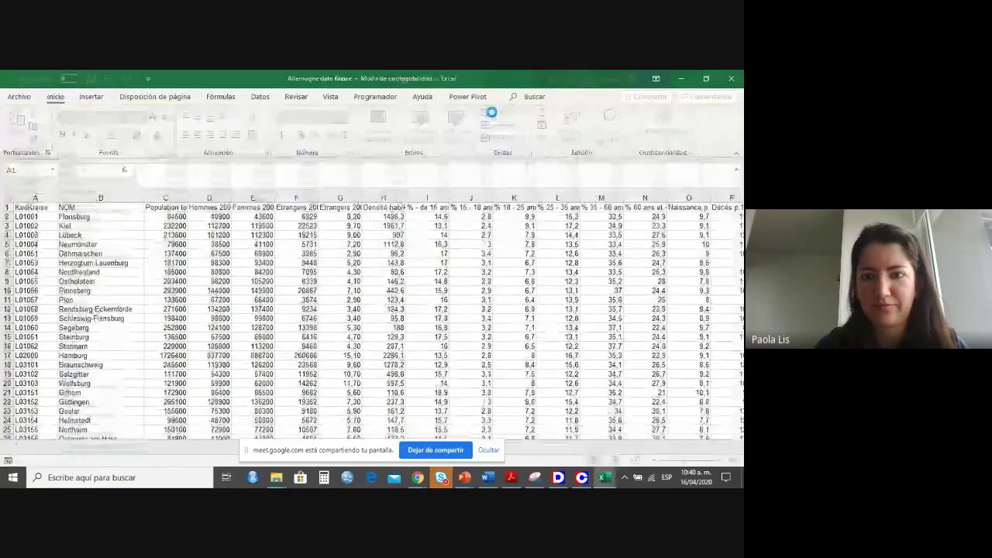
# Change the header in cell C1 to Population totale 2020.
pyautogui.click(194, 209)
pyautogui.click(186, 210)
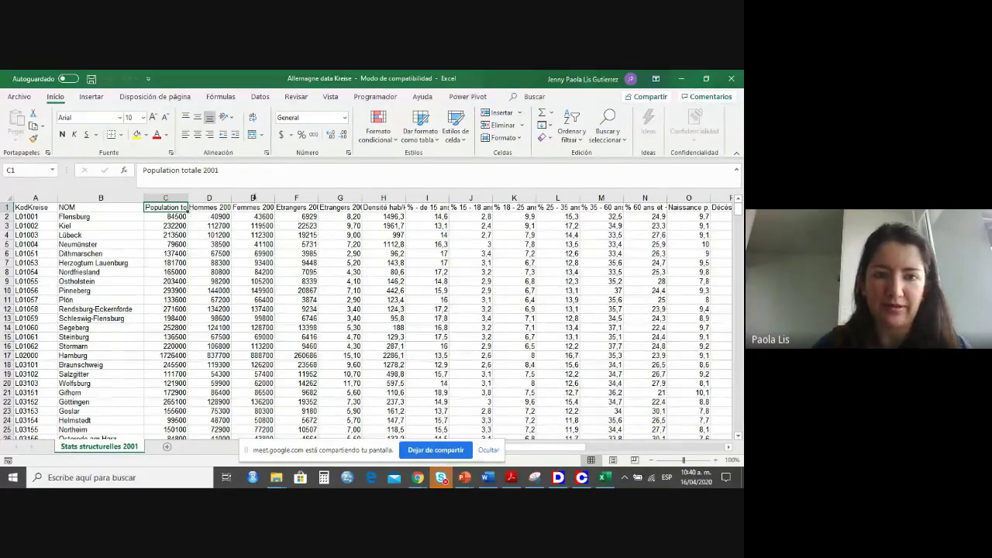
pyautogui.click(238, 168)
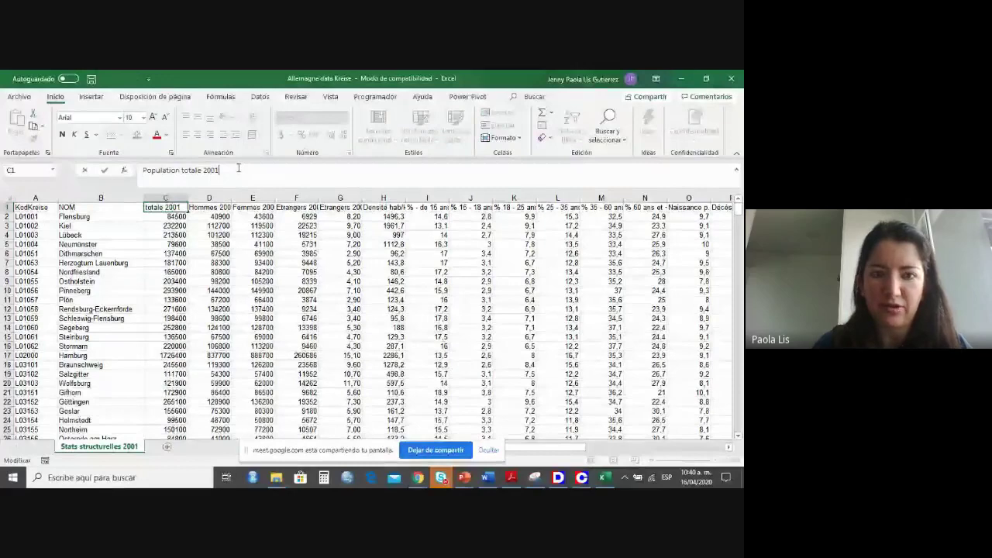
pyautogui.press('BackSpace')
pyautogui.press('BackSpace')
pyautogui.write('20')
pyautogui.press('Return')
# Insert a blank column before Hommes 2001 and enter the formula =C2*14% in cell D2.
pyautogui.click(208, 197)
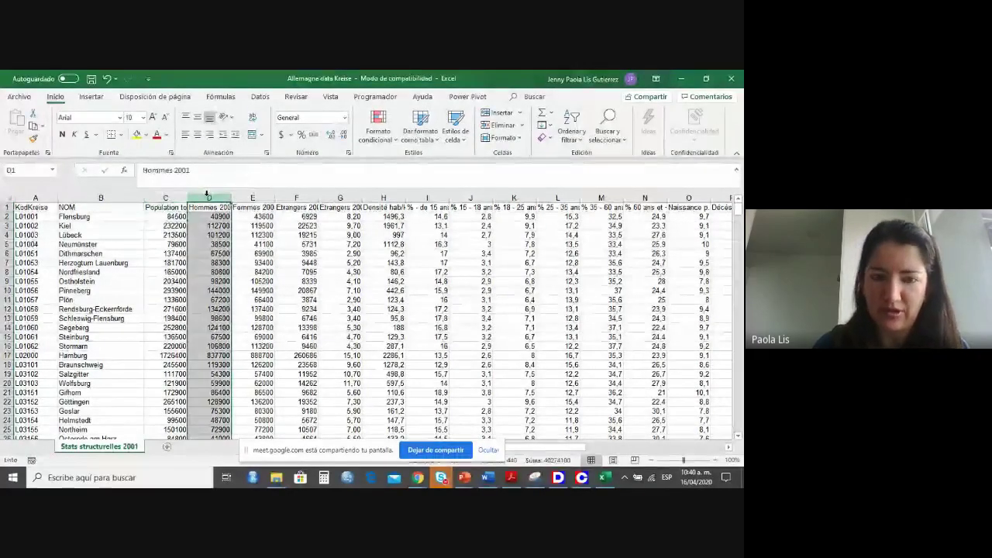
pyautogui.hotkey('ctrl', '+')
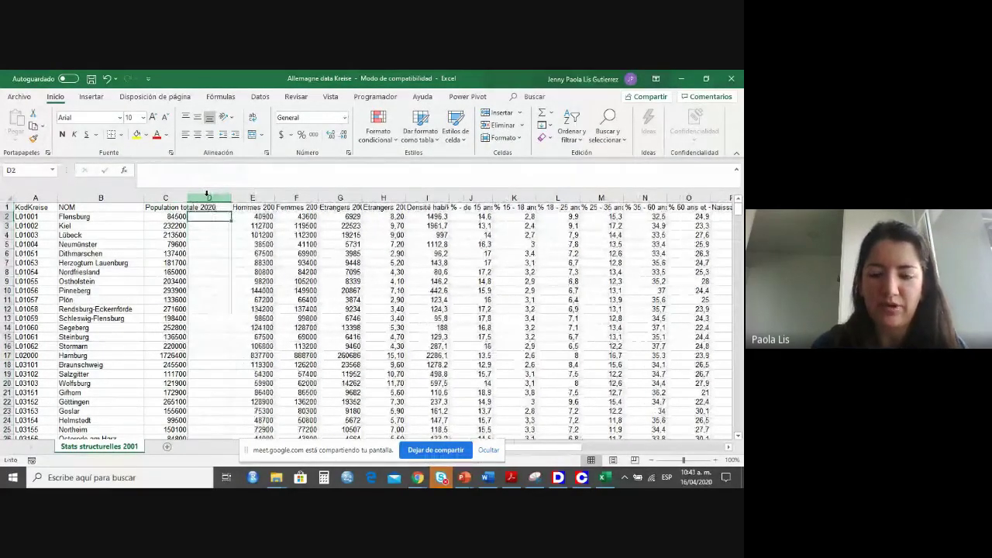
pyautogui.write('=')
pyautogui.press('Left')
pyautogui.write('*')
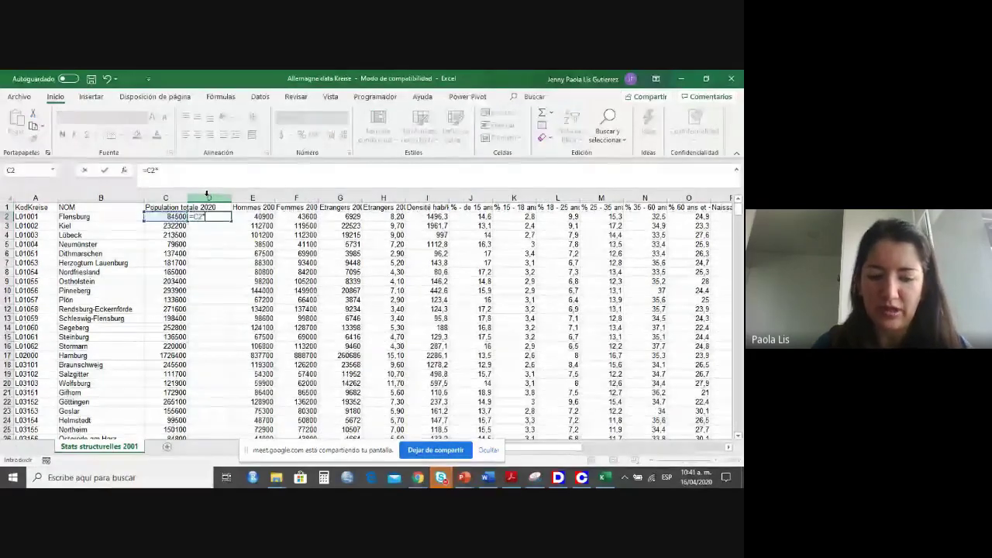
pyautogui.write('14%')
pyautogui.hotkey('ctrl', 'Return')
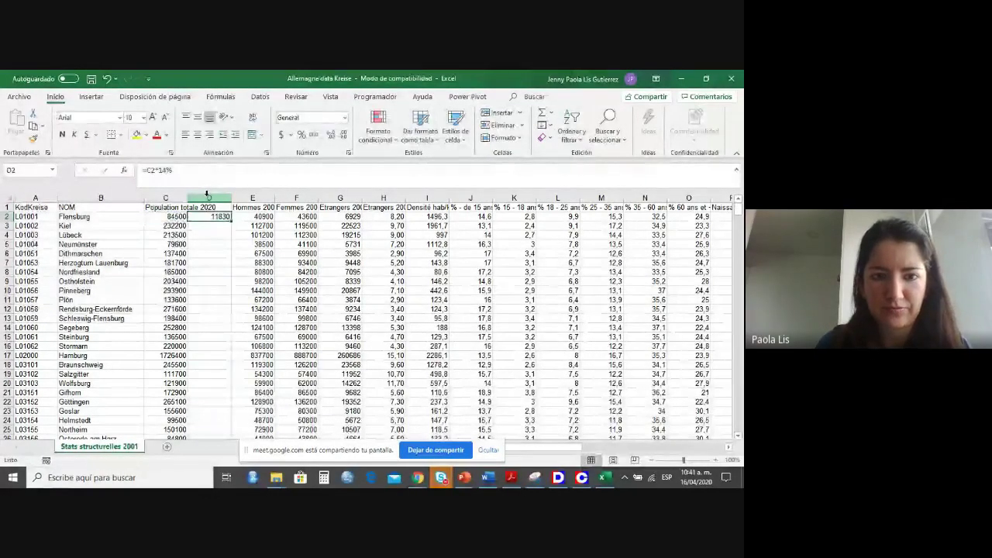
# Correct the D2 formula to =C2*(1+14%) and fill it down the column for all Kreise.
pyautogui.click(157, 170)
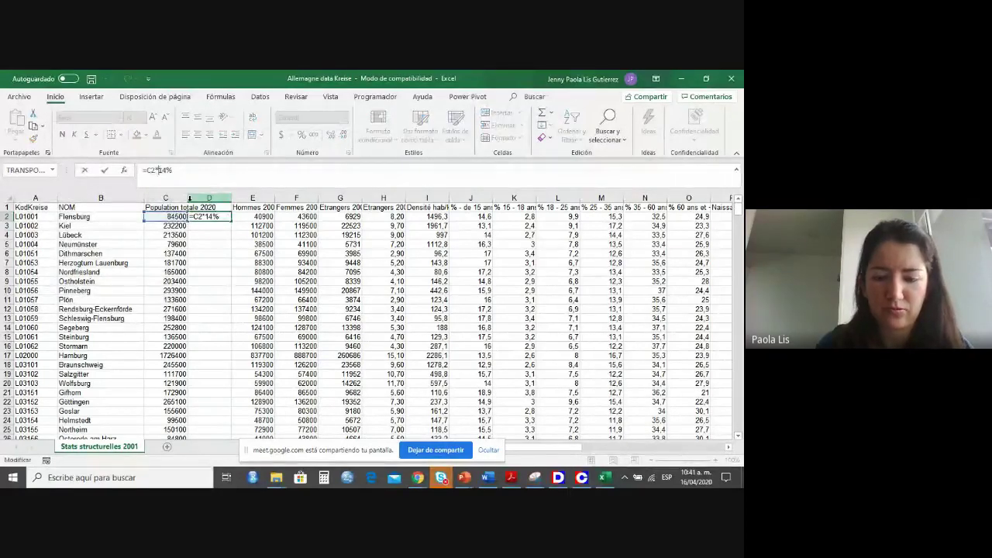
pyautogui.write('(1+')
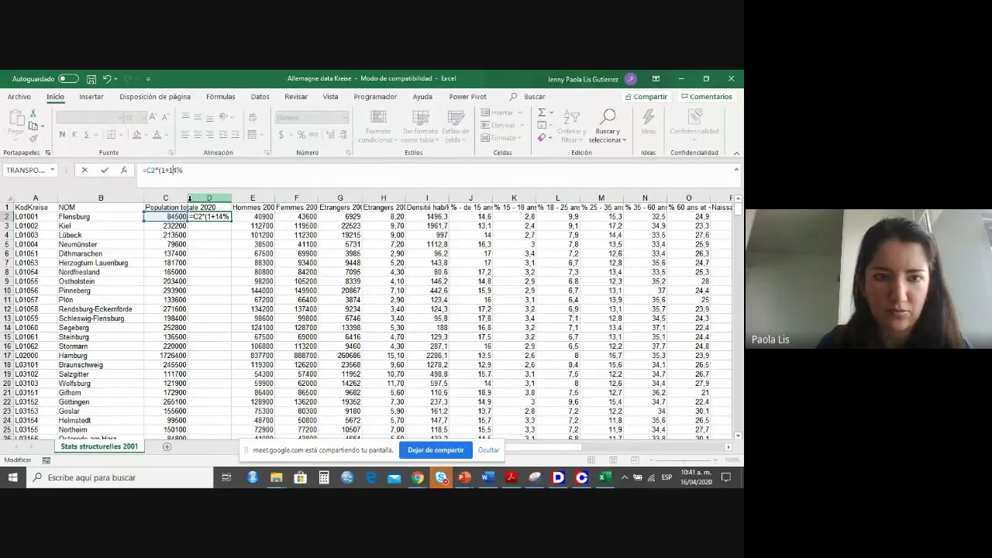
pyautogui.hotkey('ctrl', 'Return')
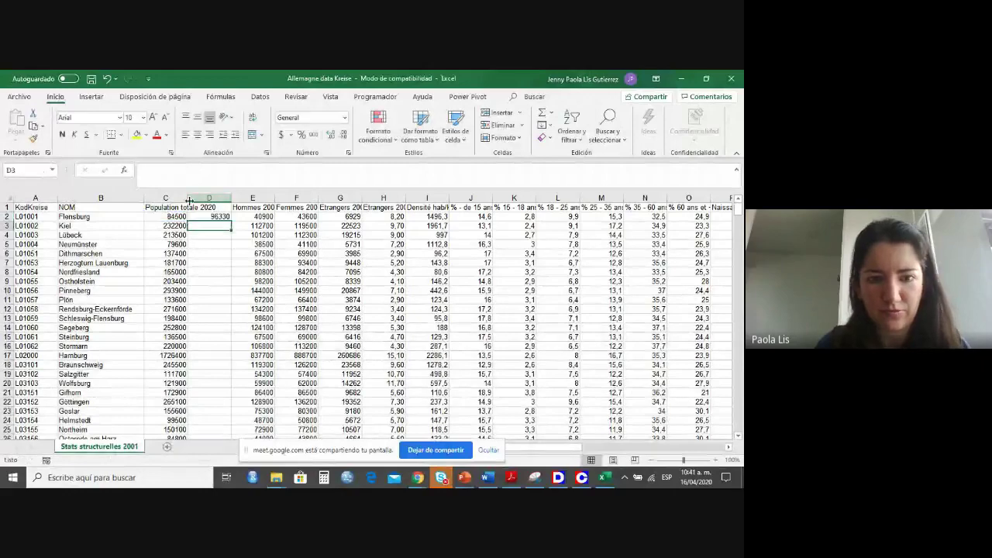
pyautogui.doubleClick(230, 223)
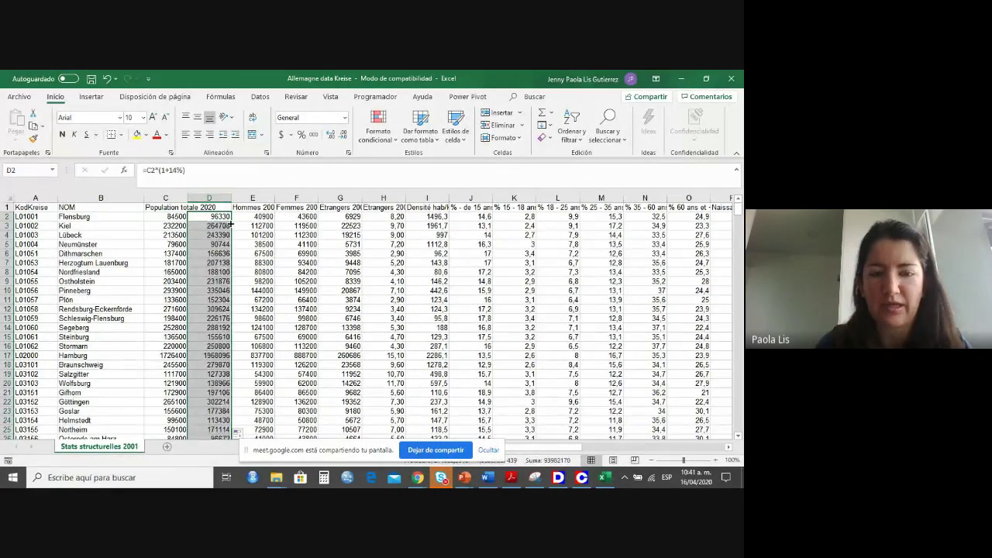
# Copy the Population totale 2020 header into cell D1 and change the header in C1 to Population totale 2001.
pyautogui.click(211, 262)
pyautogui.click(166, 208)
pyautogui.hotkey('ctrl', 'c')
pyautogui.press('Right')
pyautogui.hotkey('ctrl', 'v')
pyautogui.click(166, 208)
pyautogui.click(230, 169)
pyautogui.press('BackSpace')
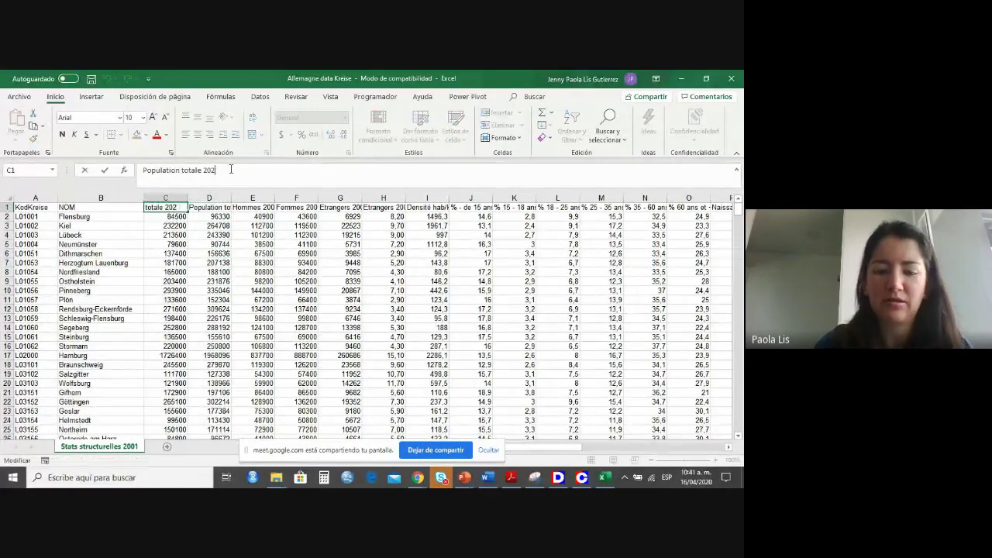
pyautogui.write('01')
pyautogui.press('Return')
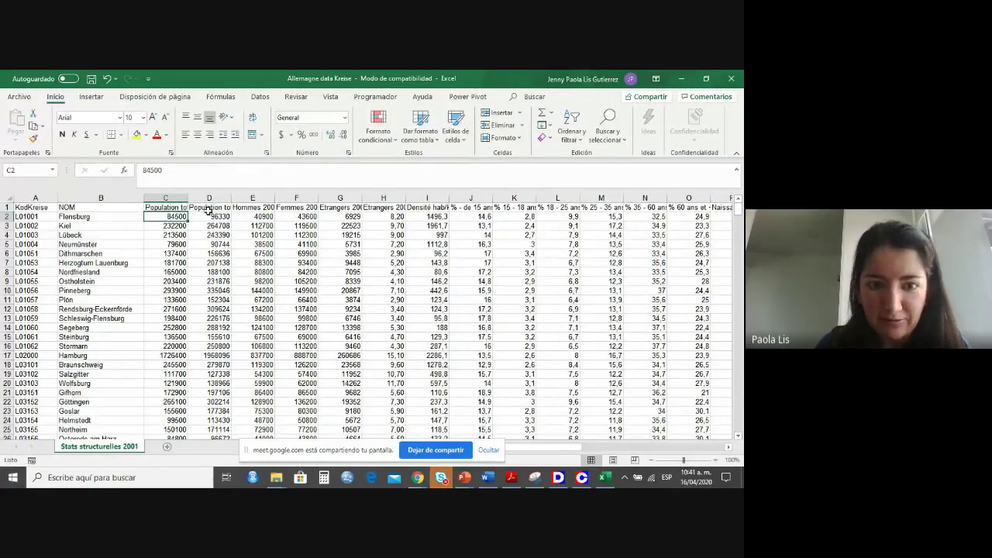
# Replace the formulas in column D from D2 down with their values using Paste Special, and save the workbook.
pyautogui.click(210, 207)
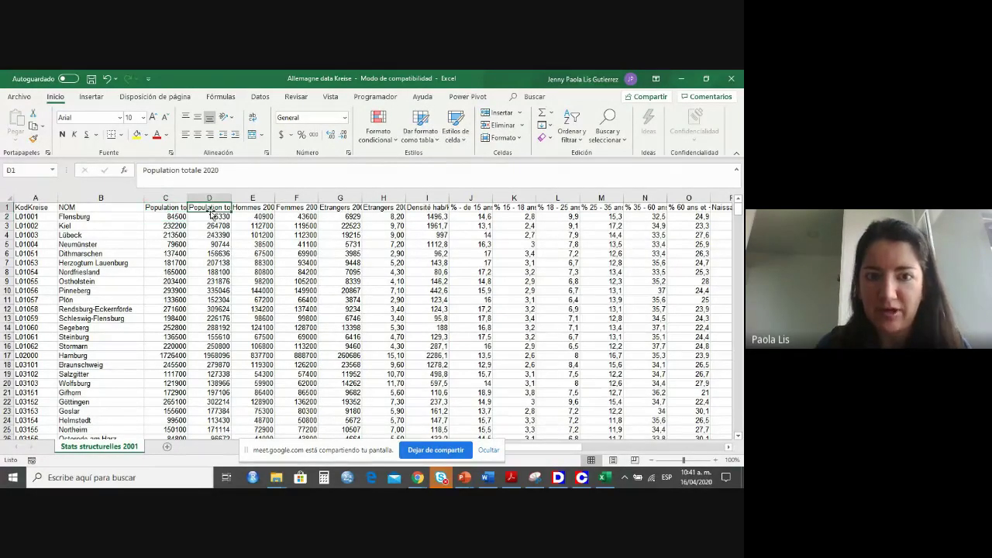
pyautogui.click(207, 216)
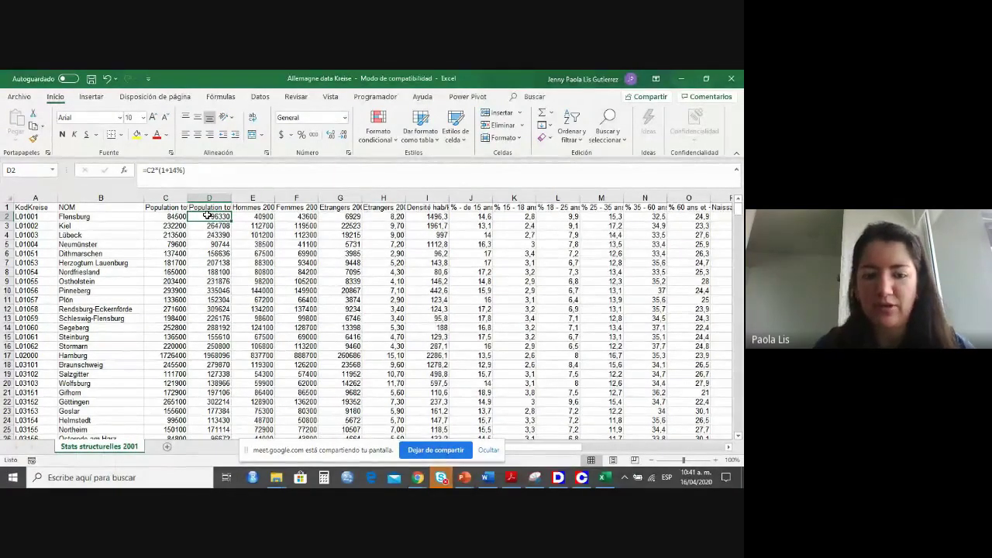
pyautogui.hotkey('ctrl', 'shift', 'Down')
pyautogui.hotkey('ctrl', 'c')
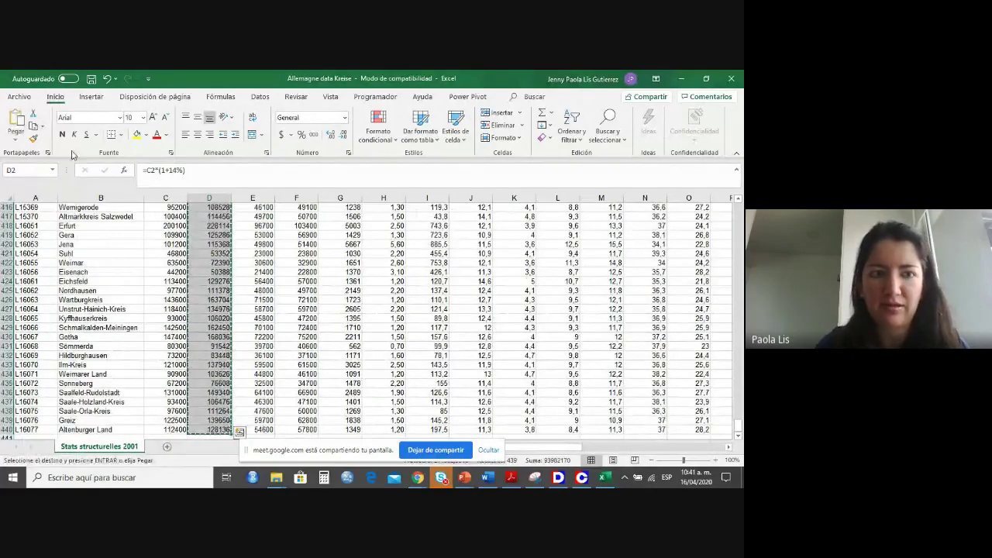
pyautogui.click(15, 138)
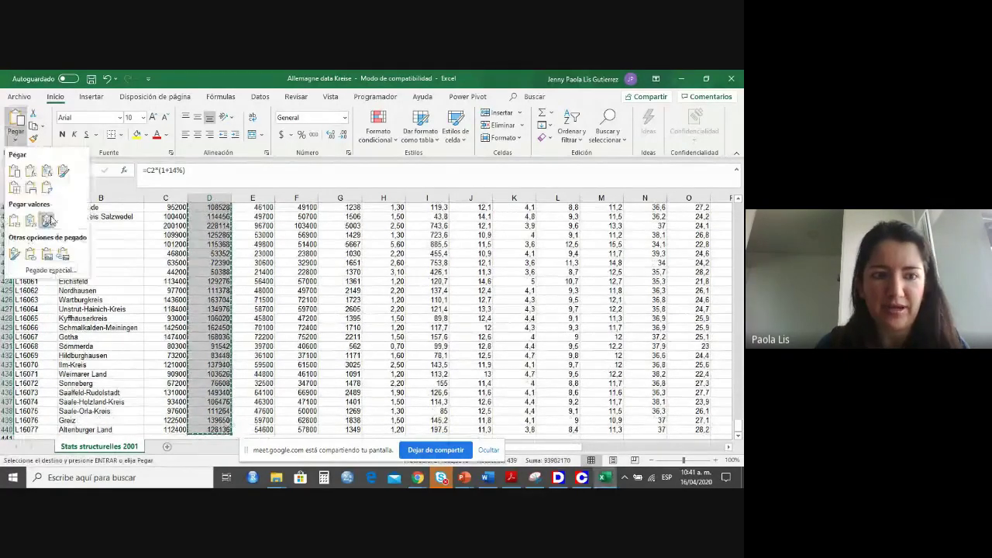
pyautogui.click(48, 270)
pyautogui.click(392, 283)
pyautogui.click(632, 395)
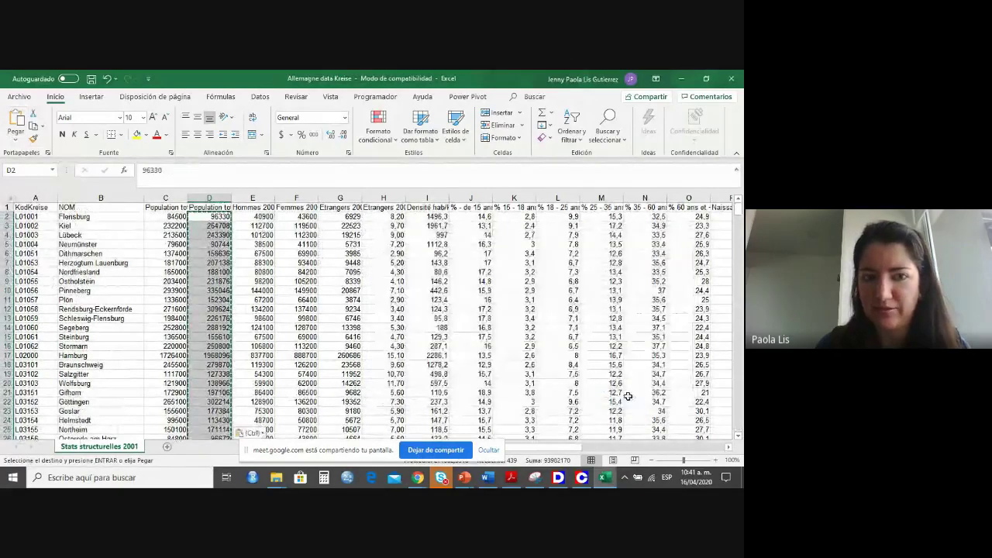
pyautogui.click(221, 226)
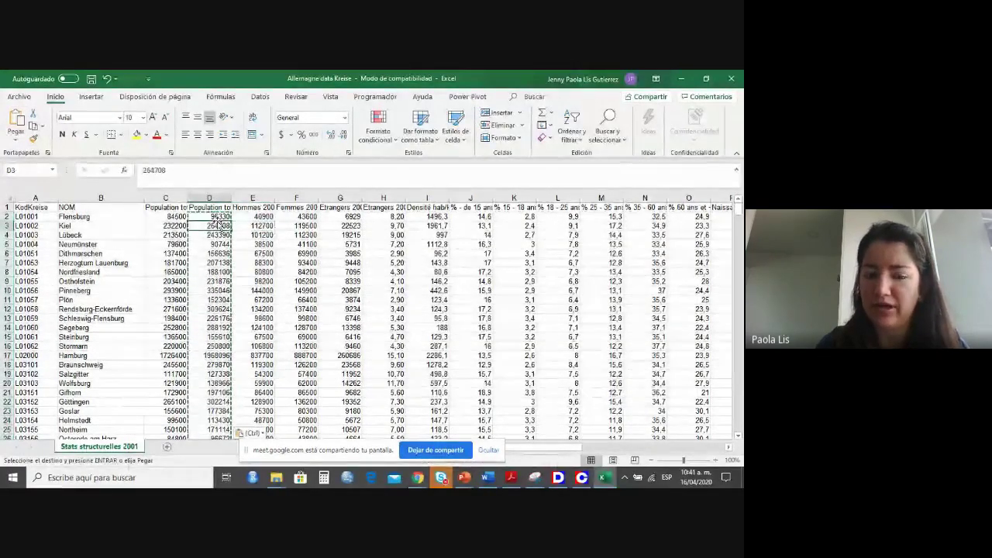
pyautogui.hotkey('ctrl', 's')
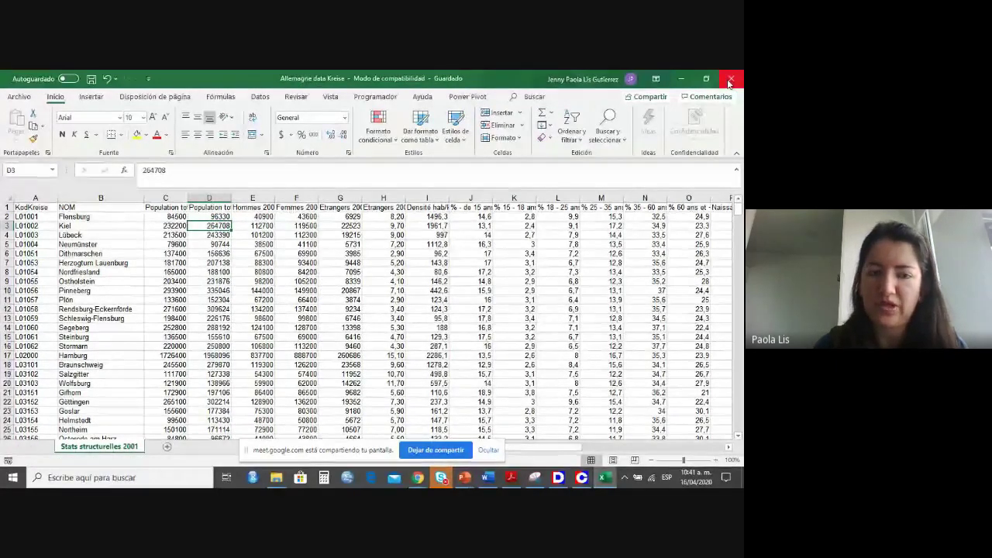
# Copy the entire Kreise data table from A1 and paste it into a new Bloc de notas document.
pyautogui.click(29, 207)
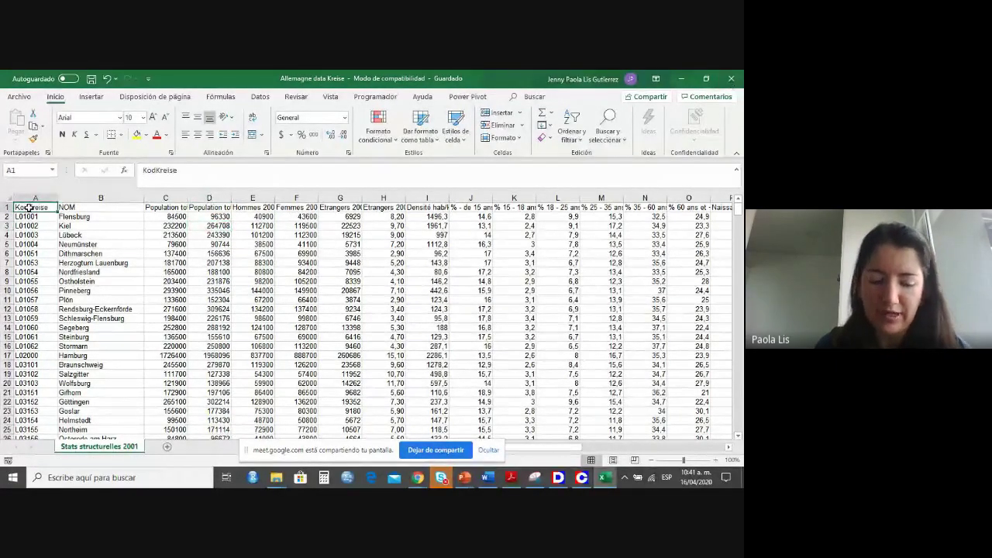
pyautogui.hotkey('ctrl', 'shift', 'Right')
pyautogui.hotkey('ctrl', 'shift', 'Down')
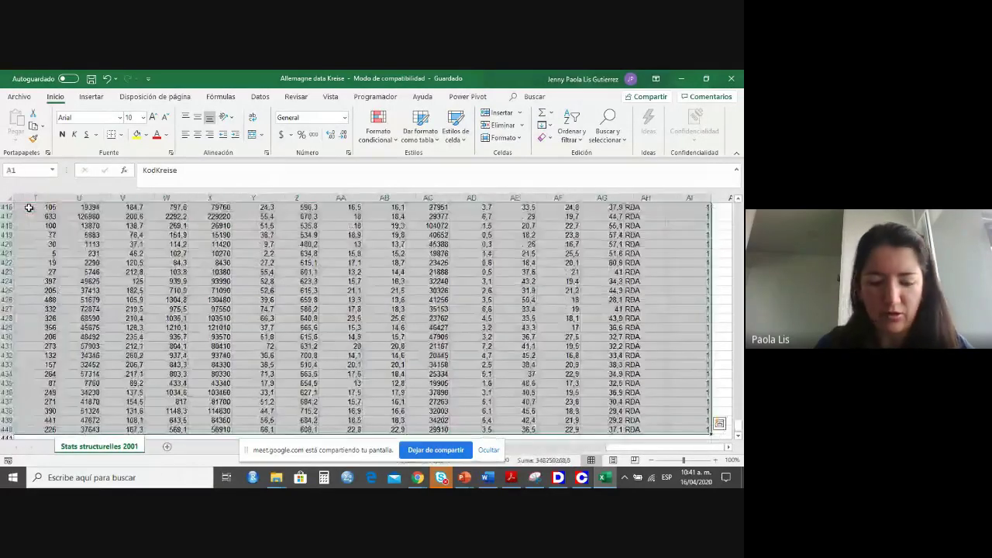
pyautogui.hotkey('ctrl', 'c')
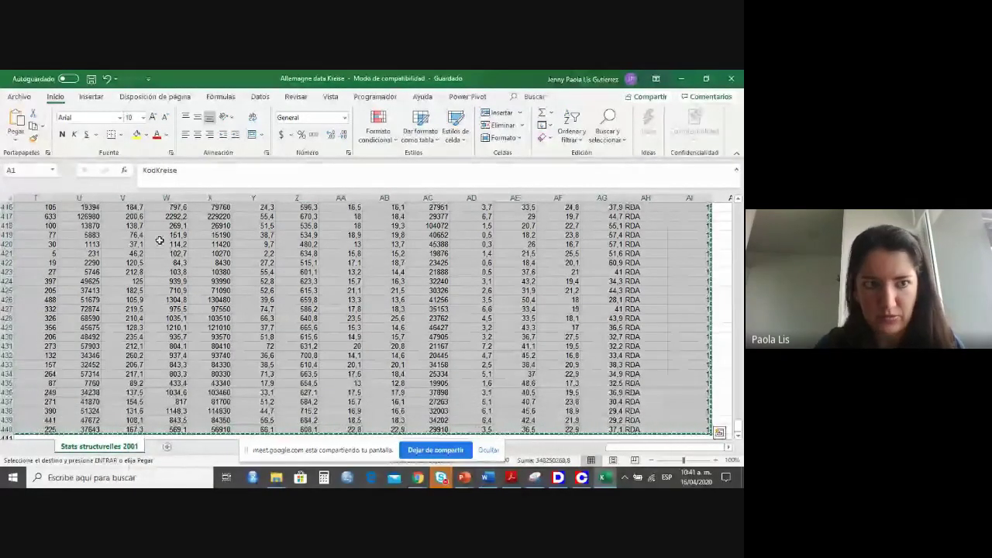
pyautogui.click(143, 481)
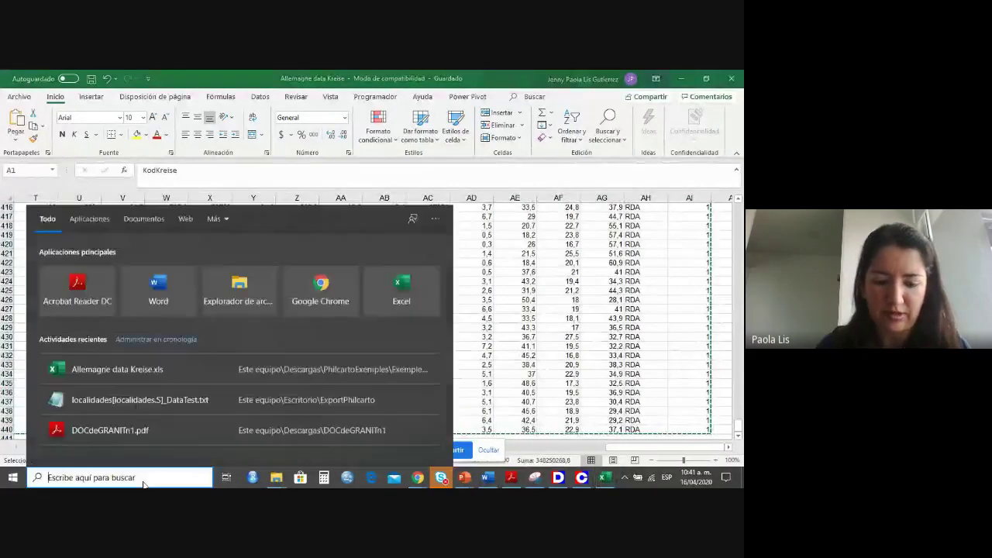
pyautogui.write('bl')
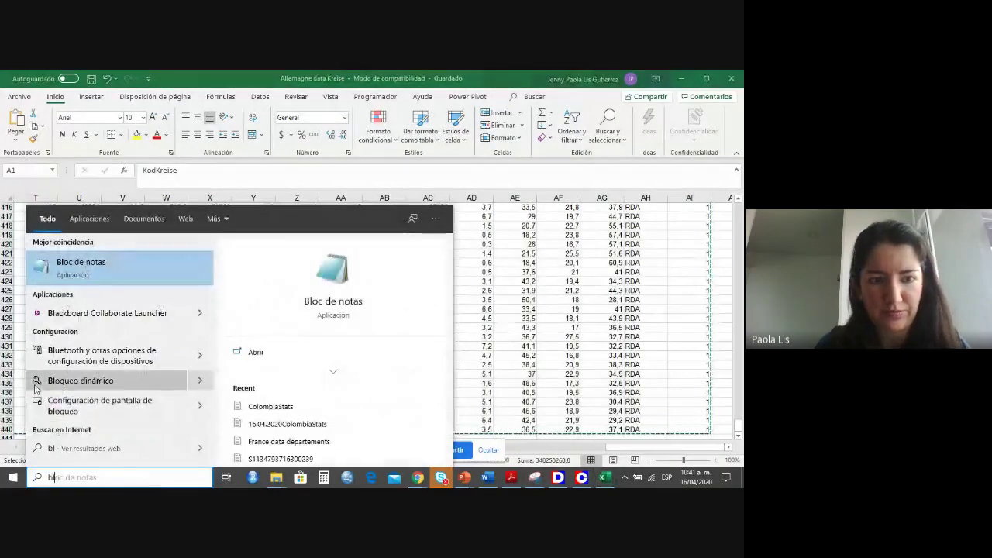
pyautogui.click(89, 263)
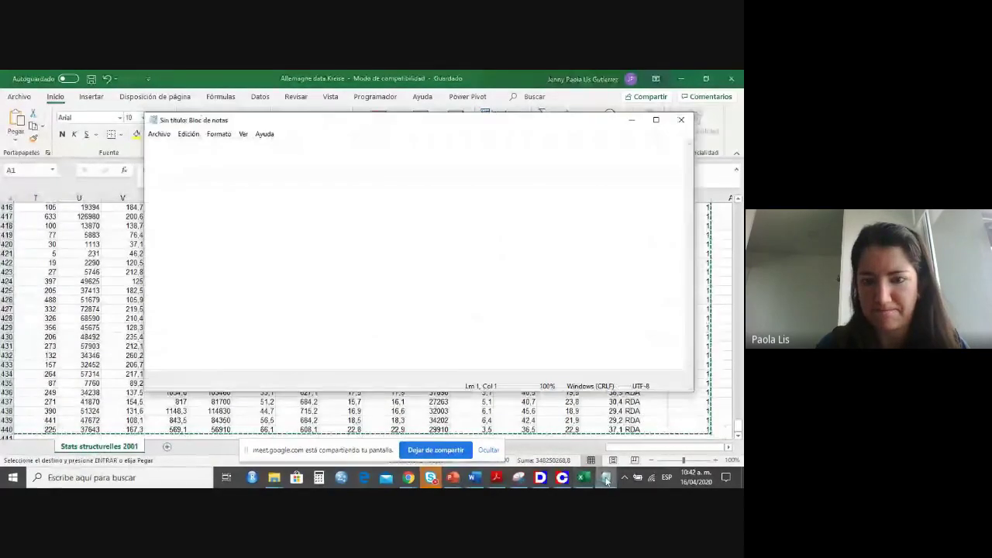
pyautogui.hotkey('ctrl', 'v')
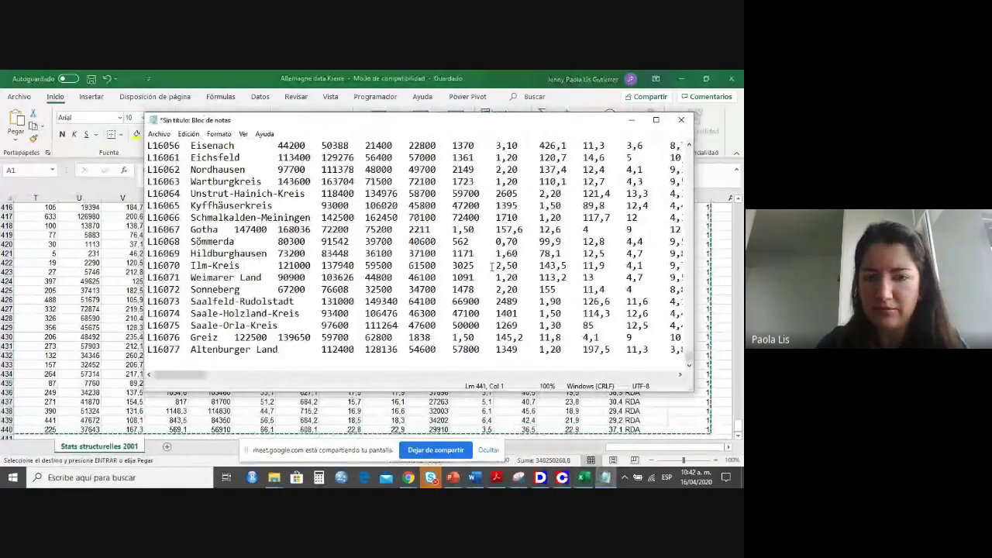
# Save the text document as 16042020.txt in the ExemplesPhilcarto\Allemagne folder.
pyautogui.click(159, 133)
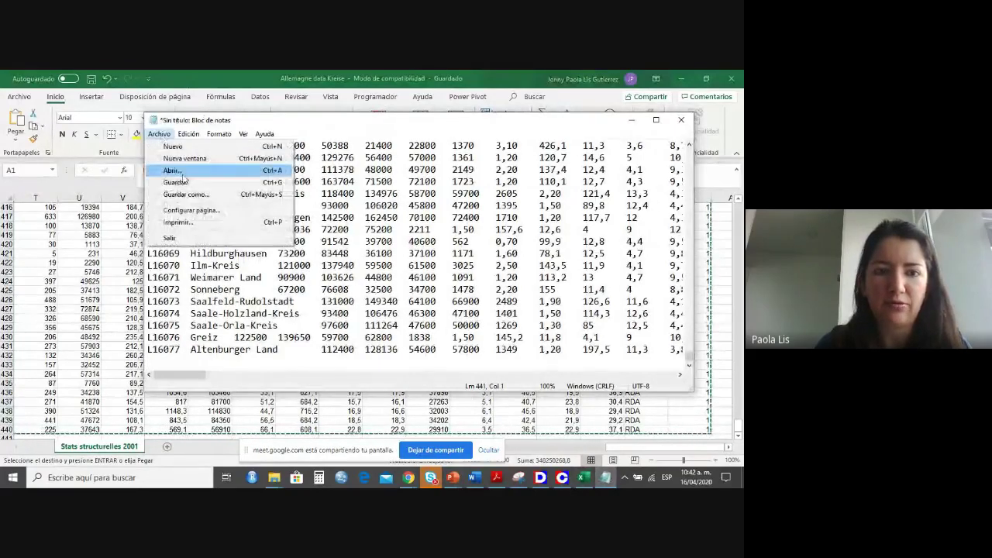
pyautogui.click(186, 194)
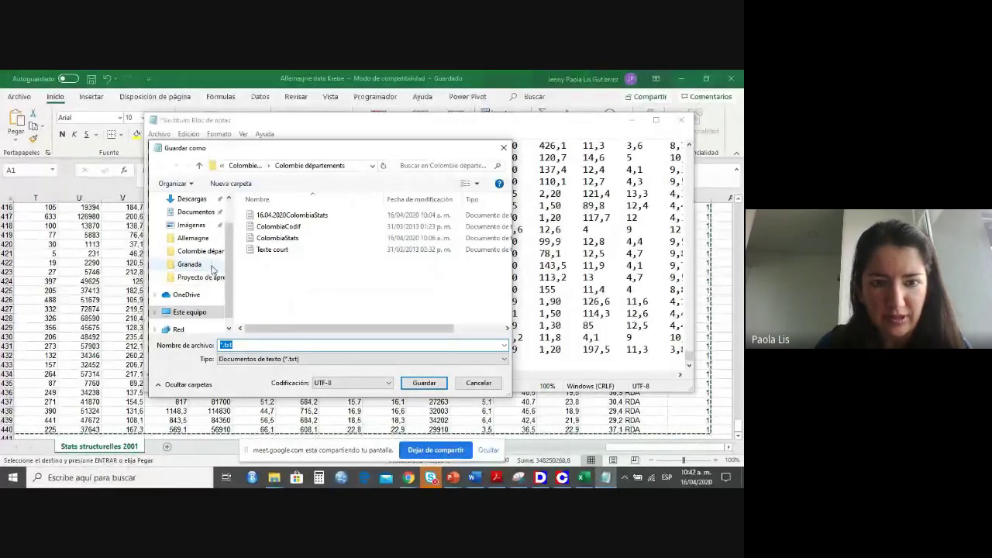
pyautogui.click(198, 240)
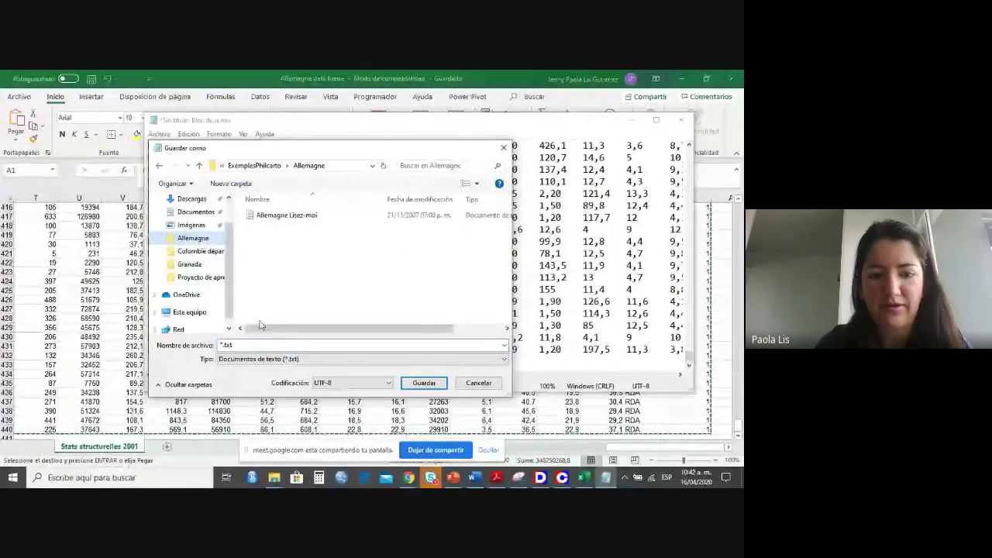
pyautogui.click(258, 346)
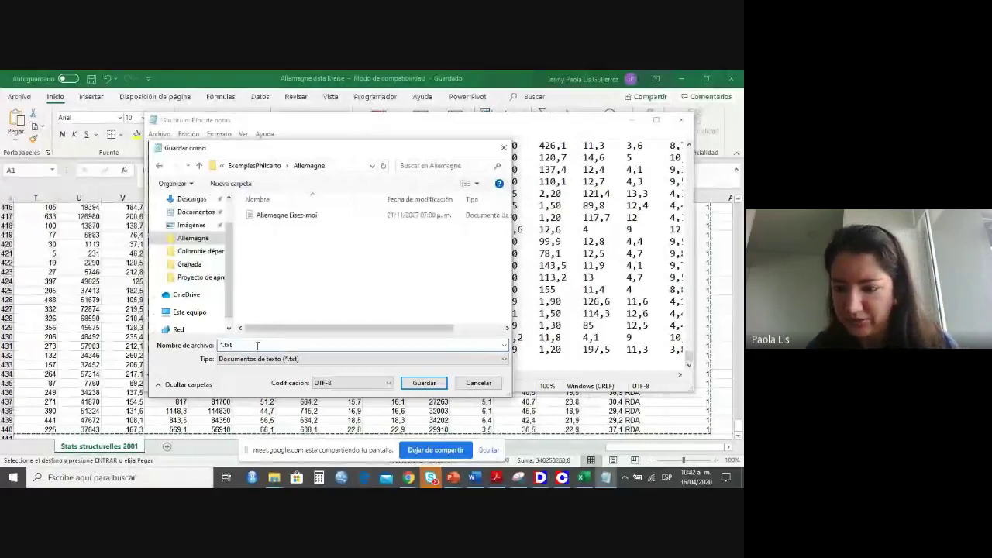
pyautogui.write('160')
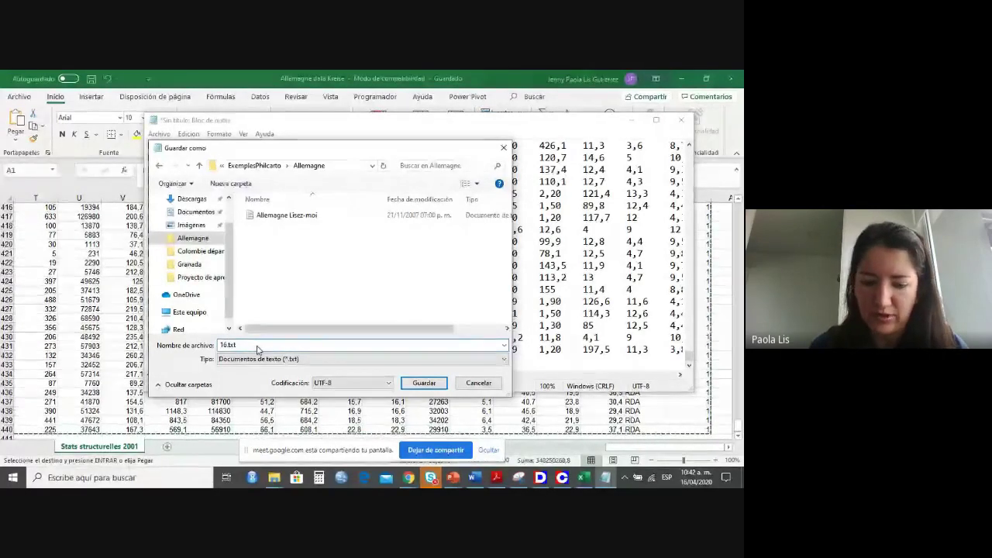
pyautogui.write('42020')
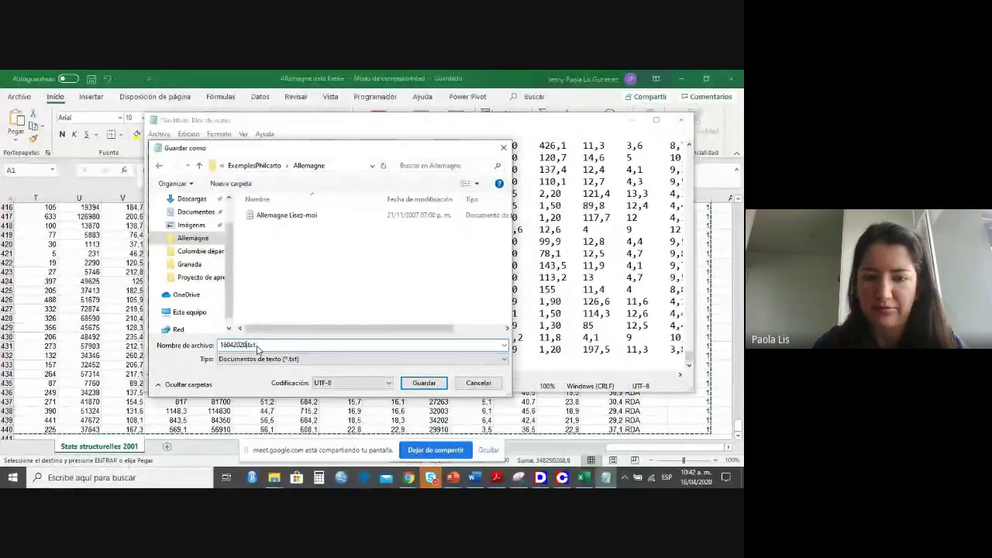
pyautogui.press('Return')
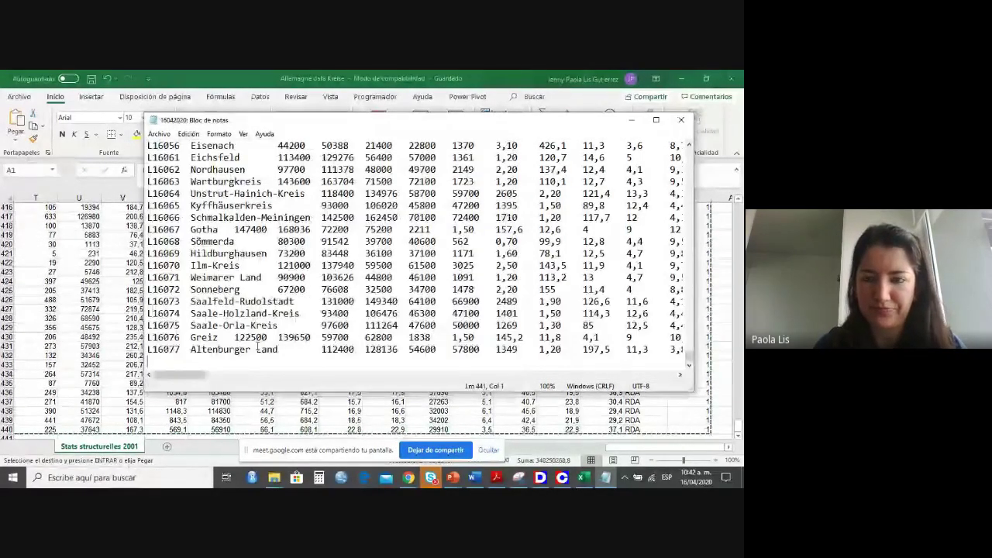
# Close the text document and the Excel workbook, keeping the copied data on the clipboard.
pyautogui.click(680, 120)
pyautogui.click(736, 77)
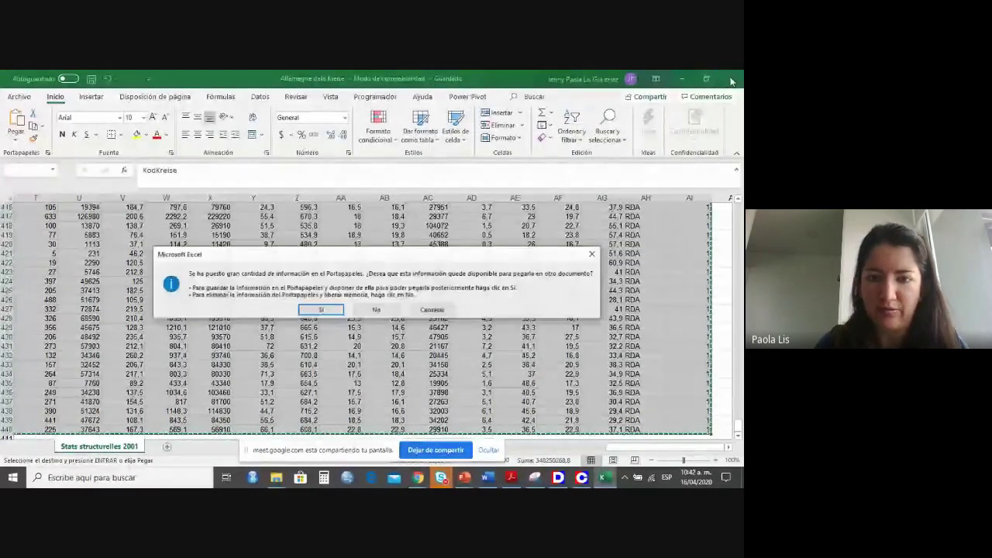
pyautogui.click(321, 310)
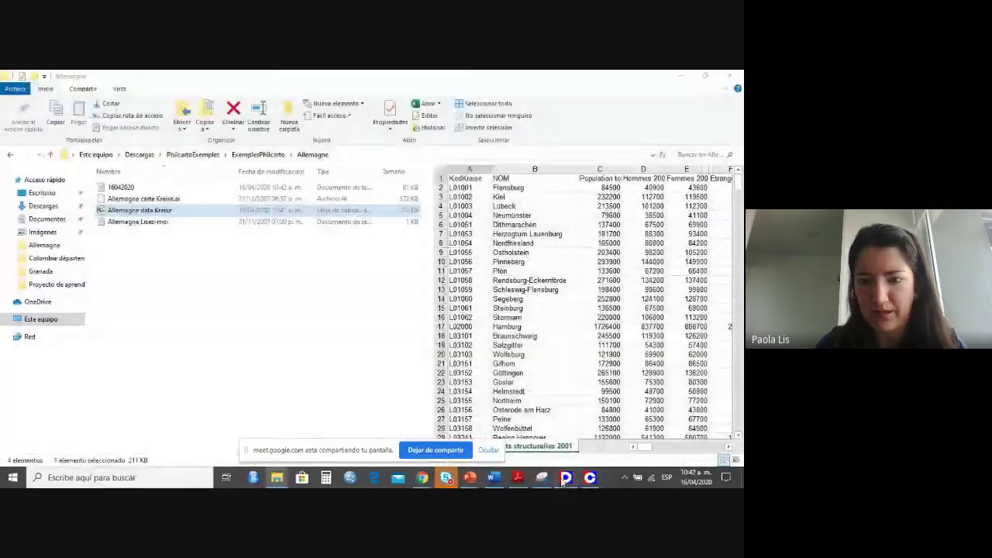
# Switch to Philcarto, load 16042020 from the Allemagne folder as the new statistics file, and accept the variable types.
pyautogui.moveTo(573, 481)
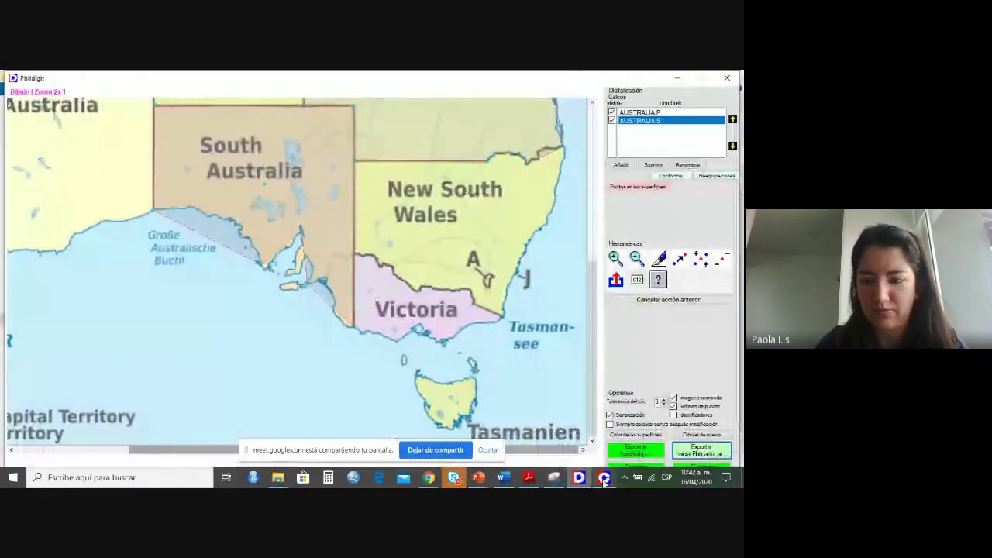
pyautogui.click(604, 478)
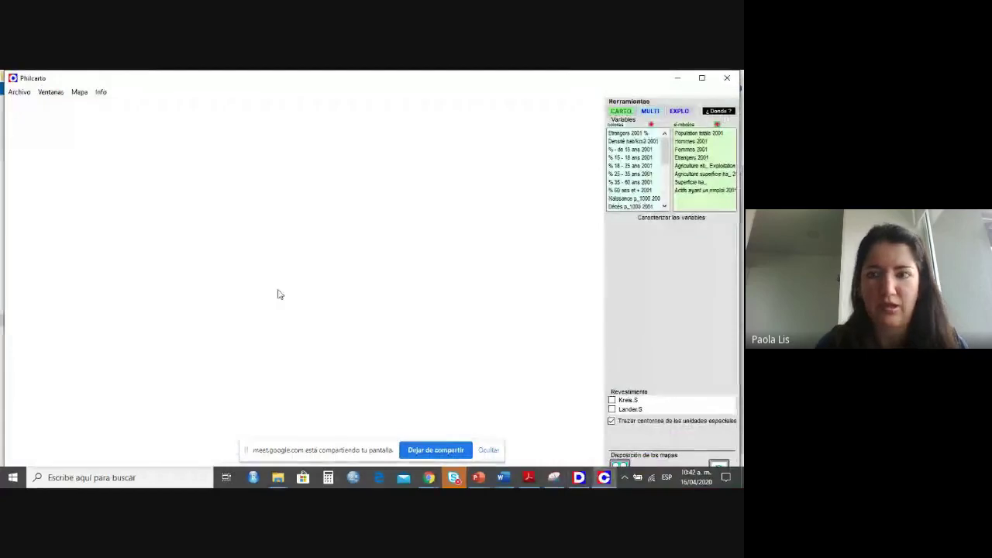
pyautogui.click(21, 92)
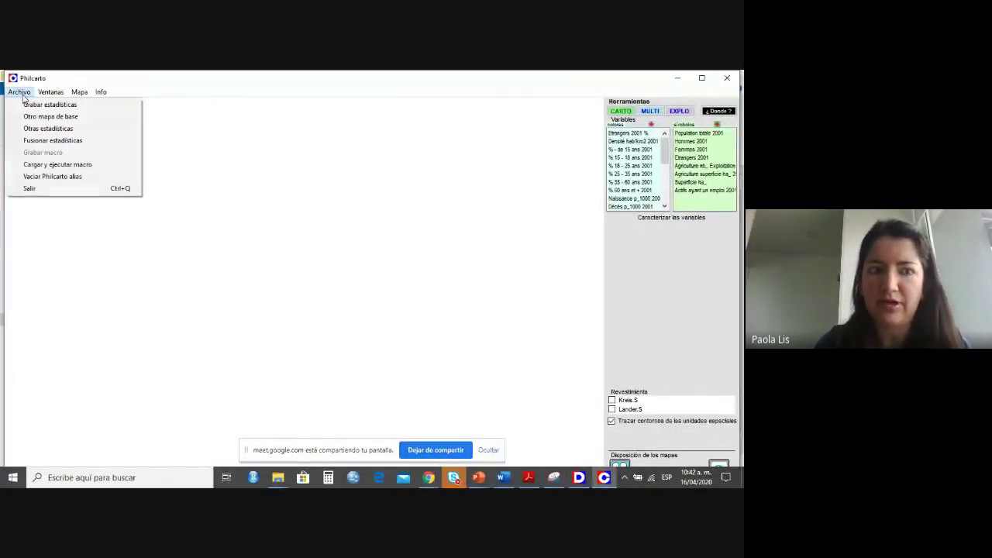
pyautogui.click(48, 132)
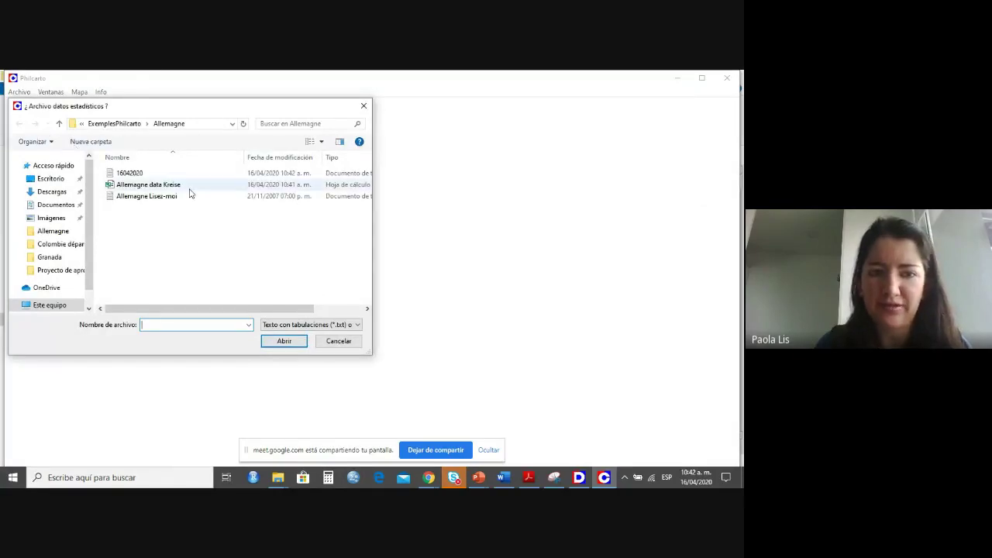
pyautogui.doubleClick(150, 175)
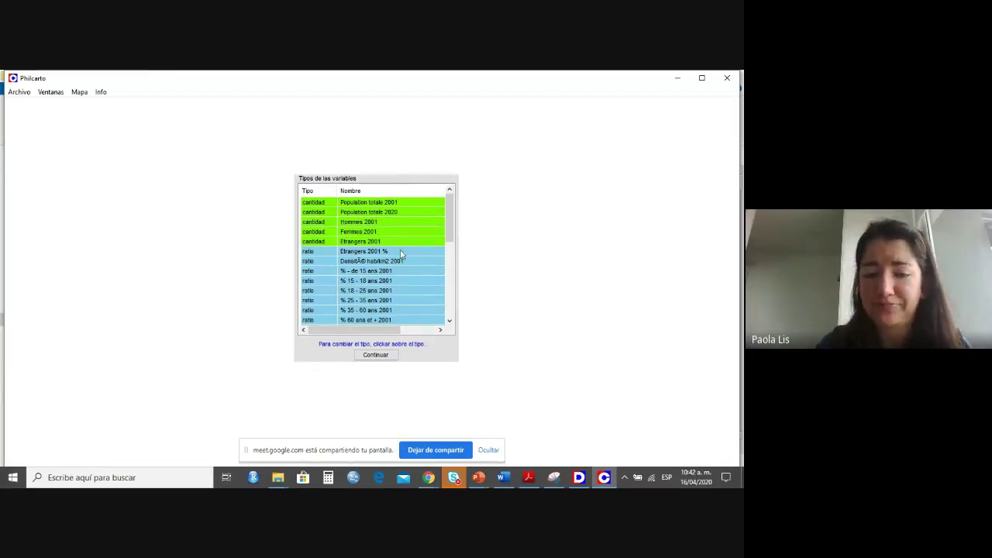
pyautogui.click(376, 356)
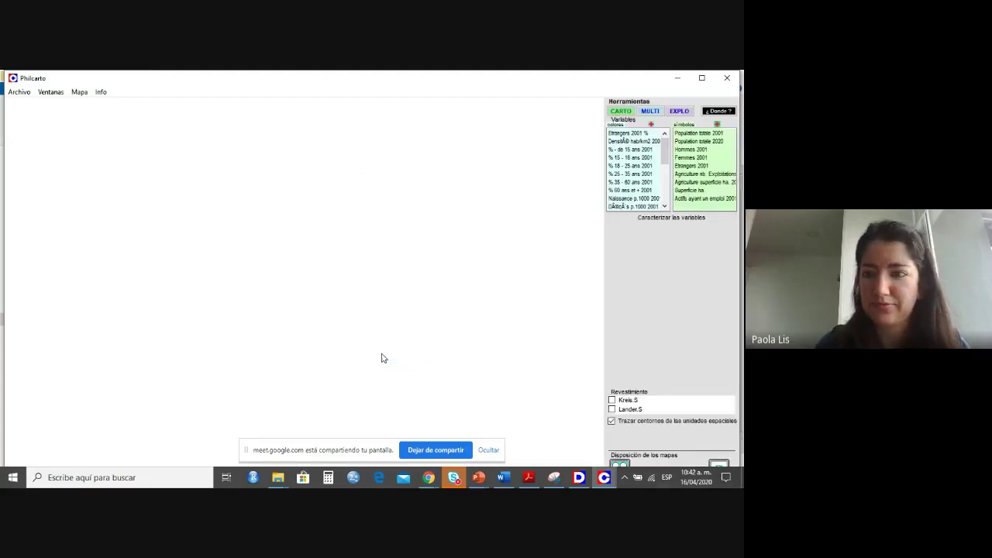
# Map Population totale 2001 and Population totale 2020 together as proportional half-circle symbols on the Germany Kreise map.
pyautogui.click(702, 134)
pyautogui.keyDown('ctrl'); pyautogui.click(702, 141); pyautogui.keyUp('ctrl')
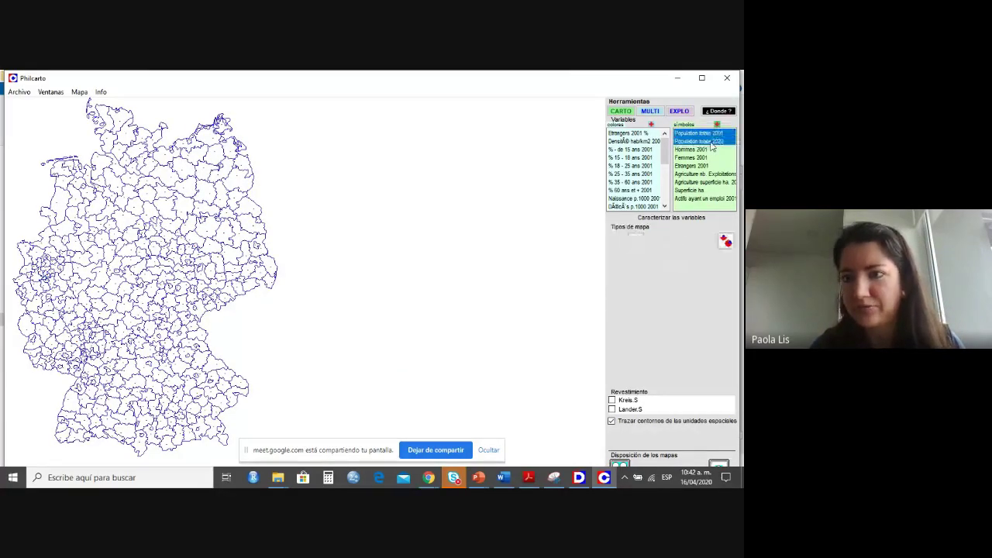
pyautogui.click(726, 241)
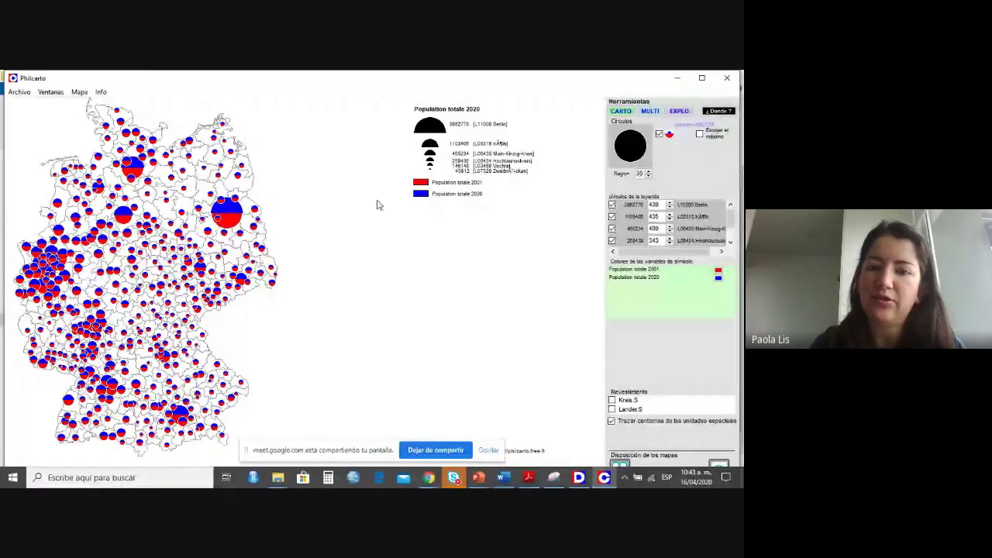
pyautogui.moveTo(227, 219)
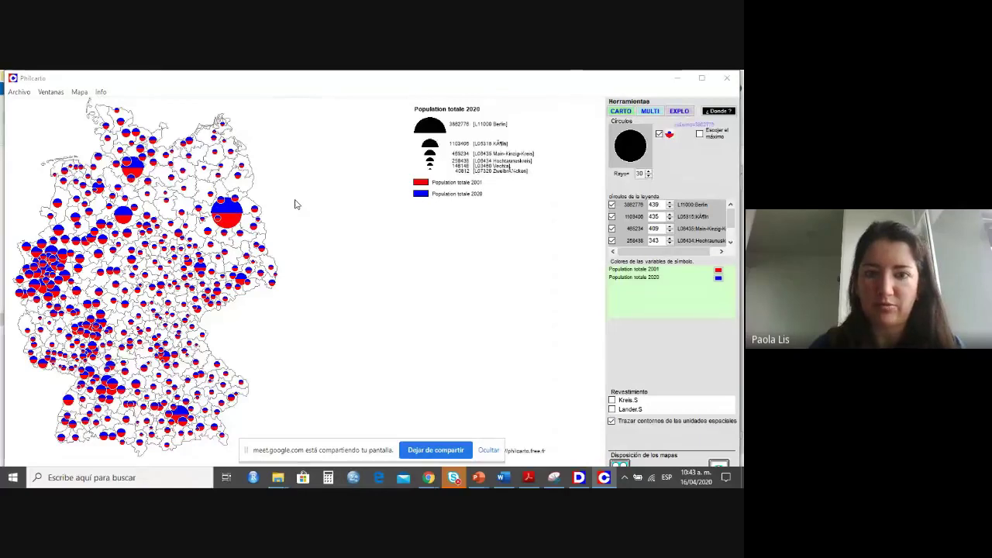
# Switch to the Google Meet call in the browser.
pyautogui.hotkey('alt', 'Tab')
pyautogui.press('Tab')
pyautogui.press('Tab')
pyautogui.press('Tab')
pyautogui.press('Tab')
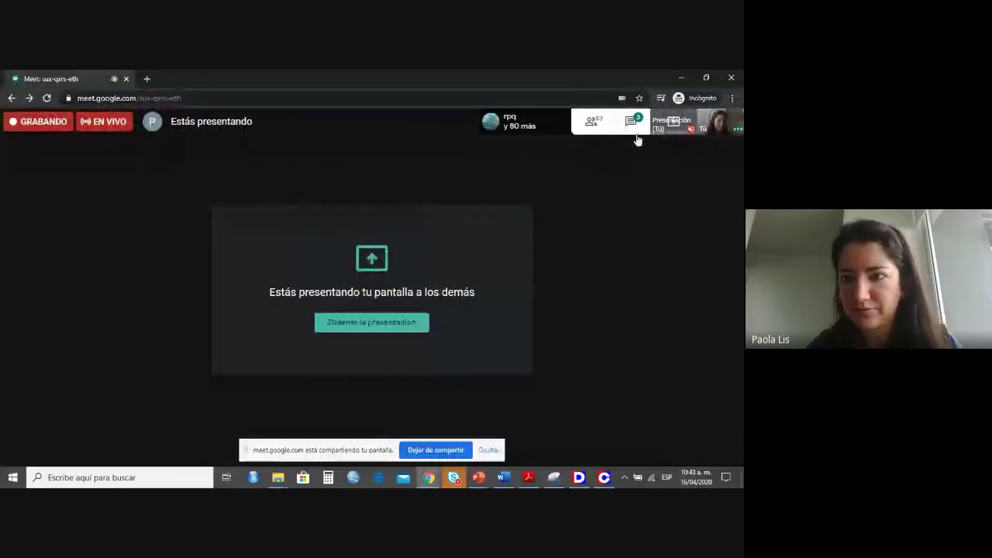
# Open the meeting chat and read the participants' questions.
pyautogui.click(632, 122)
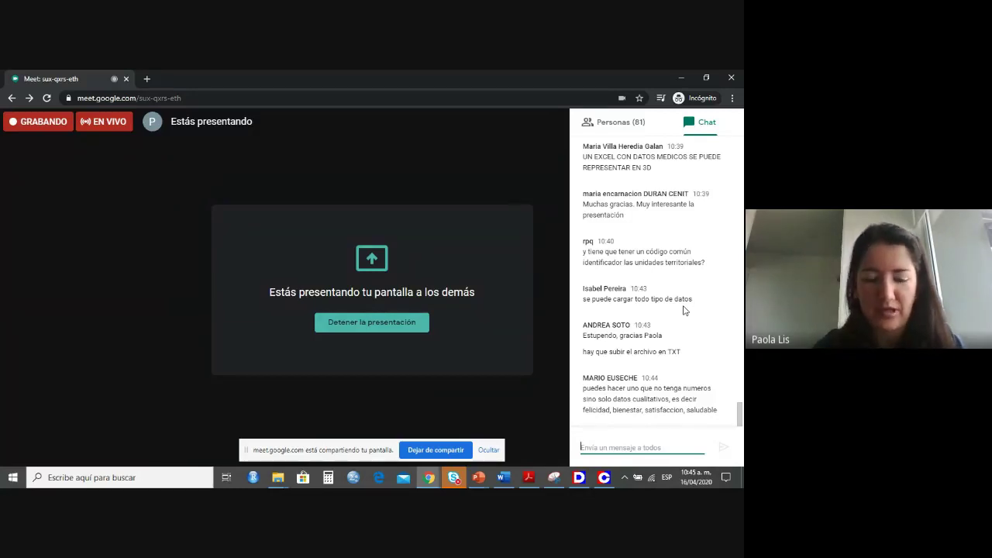
# Switch to Philcarto and map the qualitative variable Ouest/Est in colour on the Germany Kreise map.
pyautogui.hotkey('alt', 'Tab')
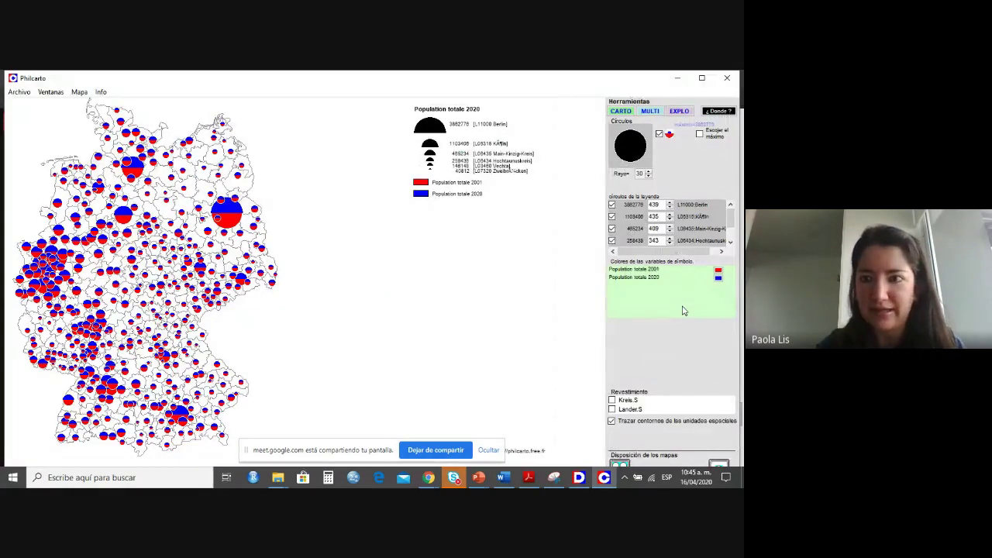
pyautogui.click(618, 111)
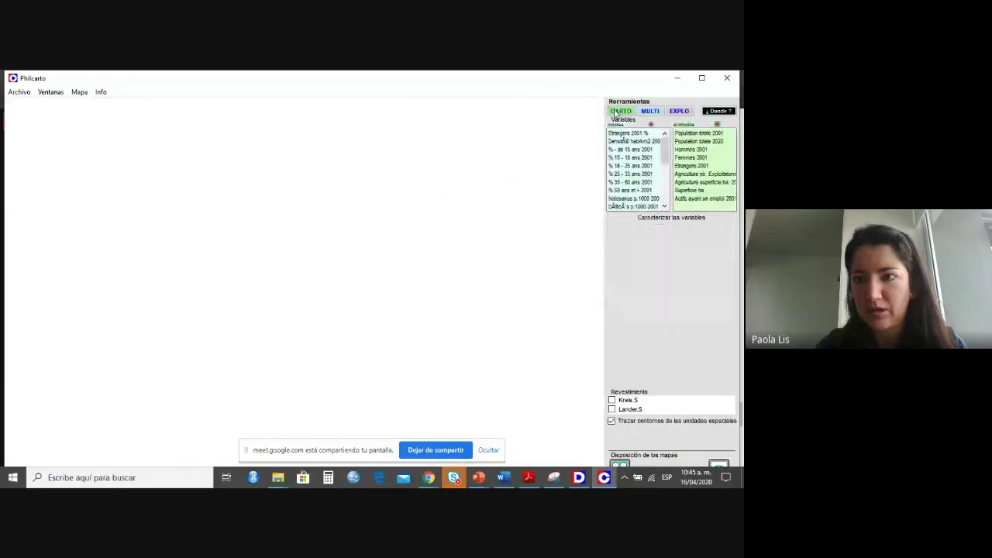
pyautogui.scroll(-5, 664, 194)
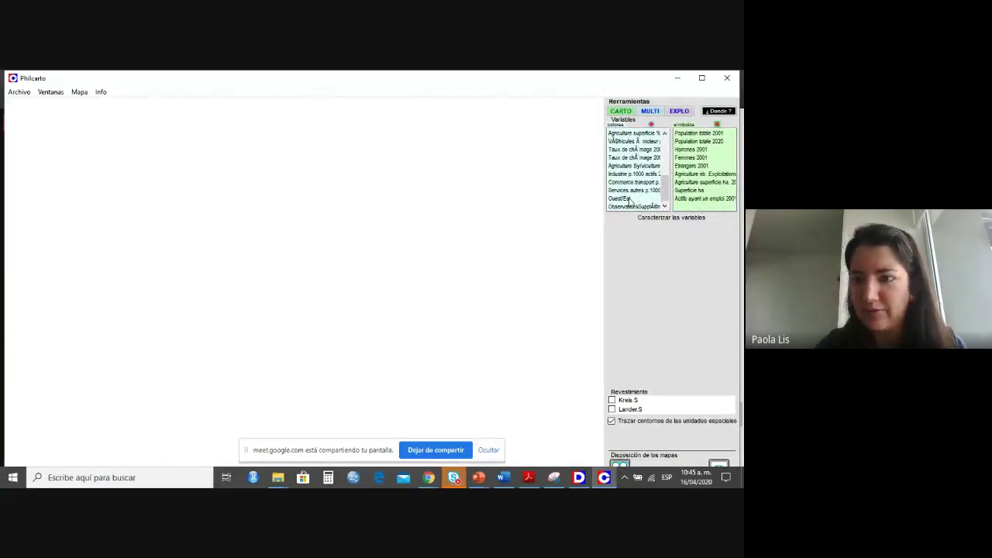
pyautogui.click(630, 199)
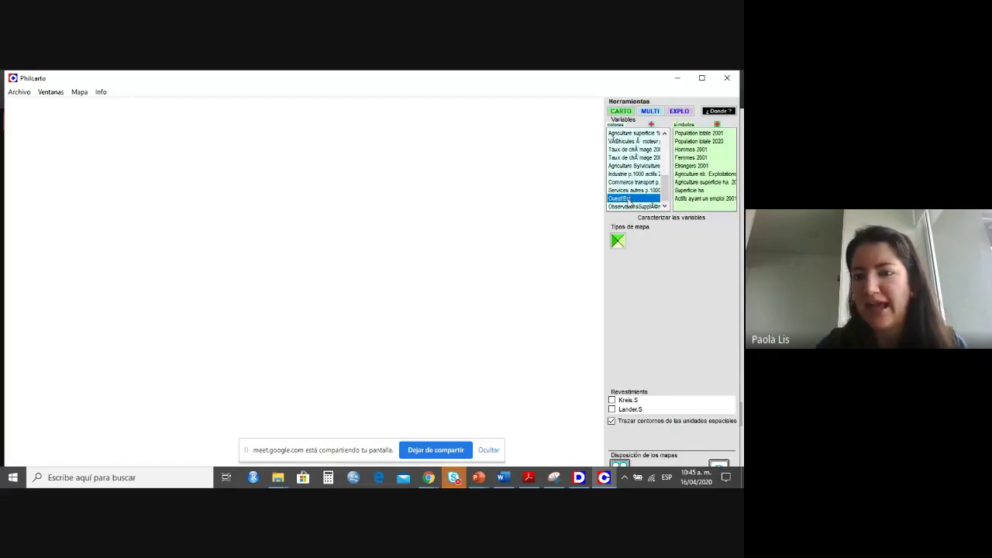
pyautogui.click(618, 241)
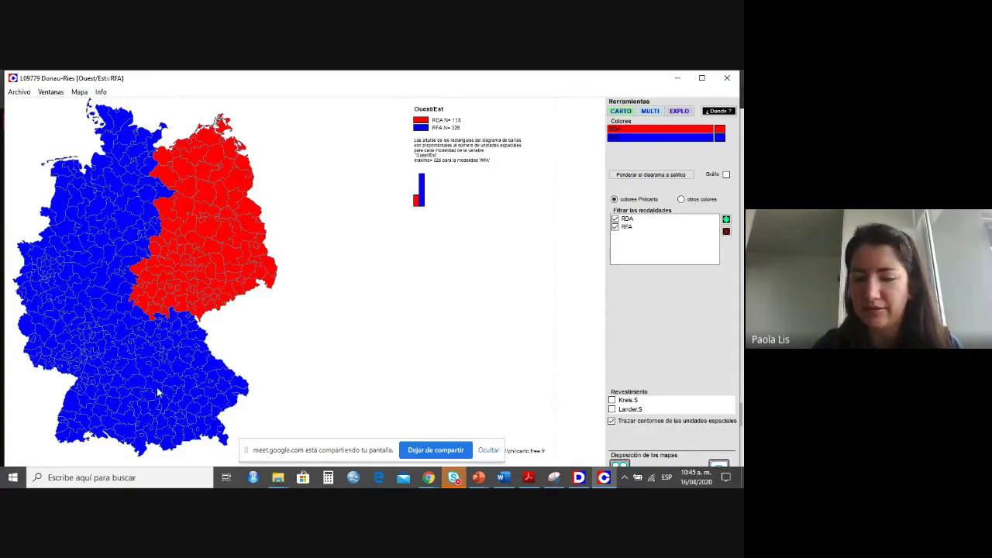
# Open the Allemagne data Kreise workbook from the Allemagne folder and go to the empty columns past the end of its data.
pyautogui.click(277, 480)
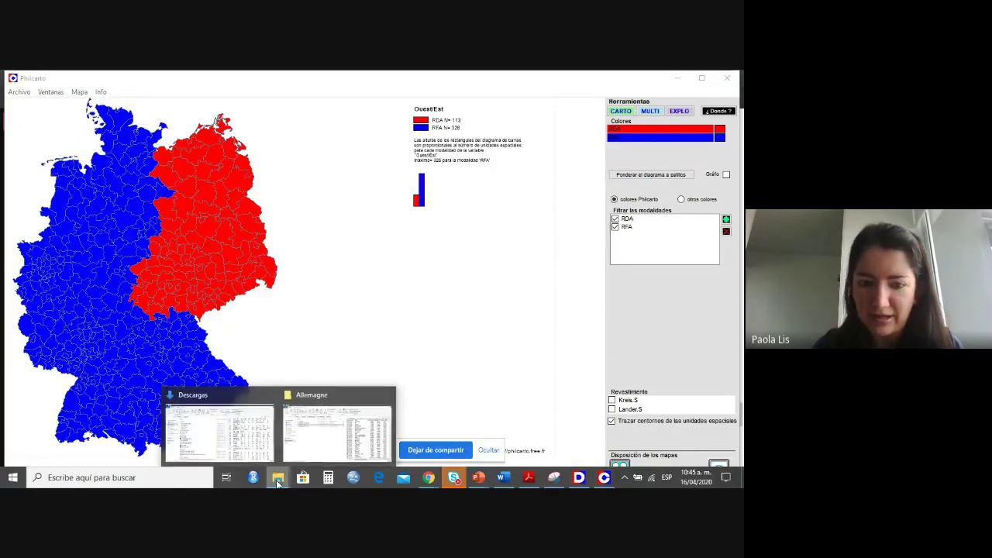
pyautogui.click(318, 446)
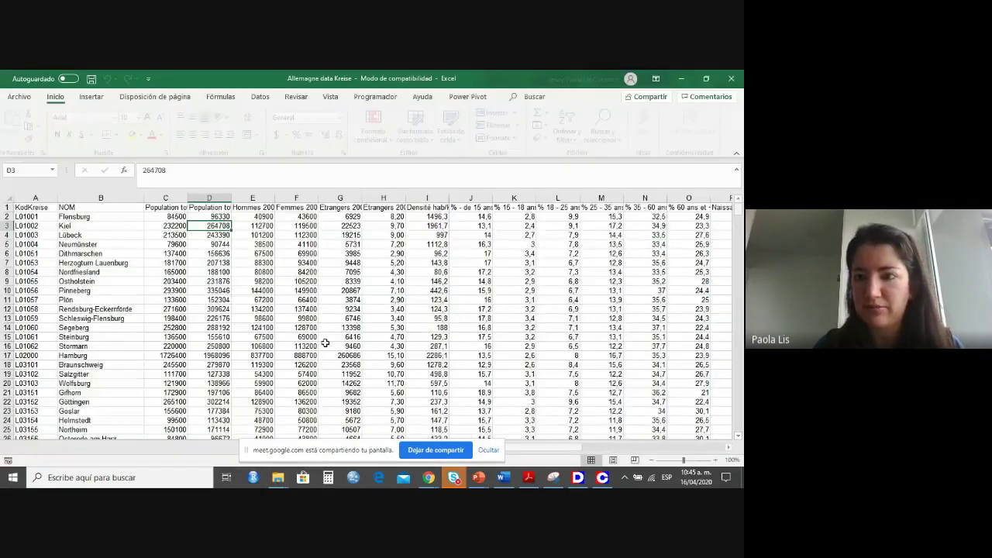
pyautogui.press('Up')
pyautogui.press('Right')
pyautogui.press('Right')
pyautogui.press('Right')
pyautogui.press('Right')
pyautogui.press('Right')
pyautogui.press('Right')
pyautogui.press('Right')
pyautogui.press('Right')
pyautogui.press('Right')
pyautogui.press('Right')
pyautogui.press('Right')
pyautogui.press('Right')
pyautogui.press('Right')
pyautogui.press('Right')
pyautogui.press('Right')
pyautogui.press('Right')
pyautogui.press('Right')
pyautogui.press('Right')
pyautogui.press('Right')
pyautogui.press('Right')
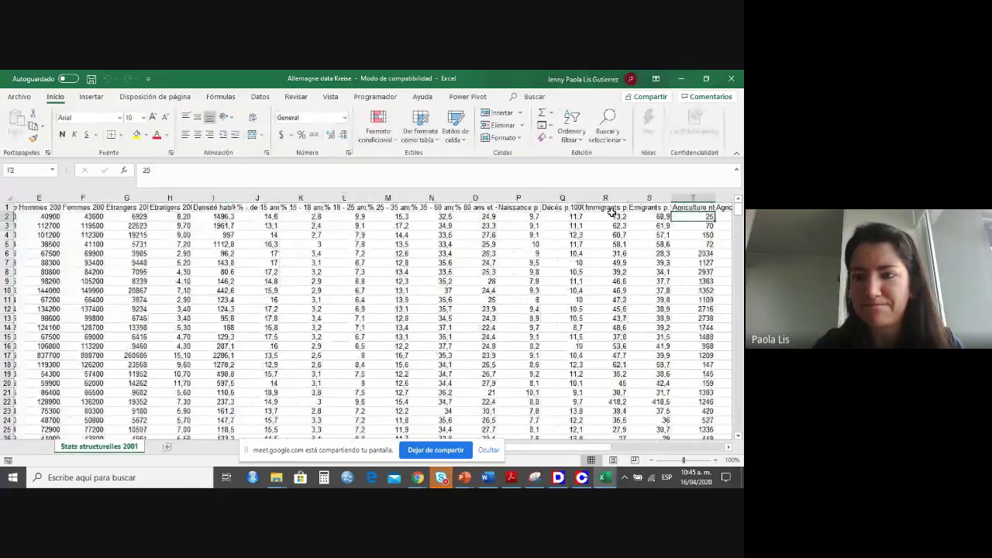
pyautogui.press('Right')
pyautogui.press('Right')
pyautogui.press('Right')
pyautogui.press('Right')
pyautogui.press('Right')
pyautogui.press('Right')
pyautogui.press('Right')
pyautogui.press('Right')
pyautogui.press('Right')
pyautogui.press('Right')
pyautogui.press('Right')
pyautogui.press('Right')
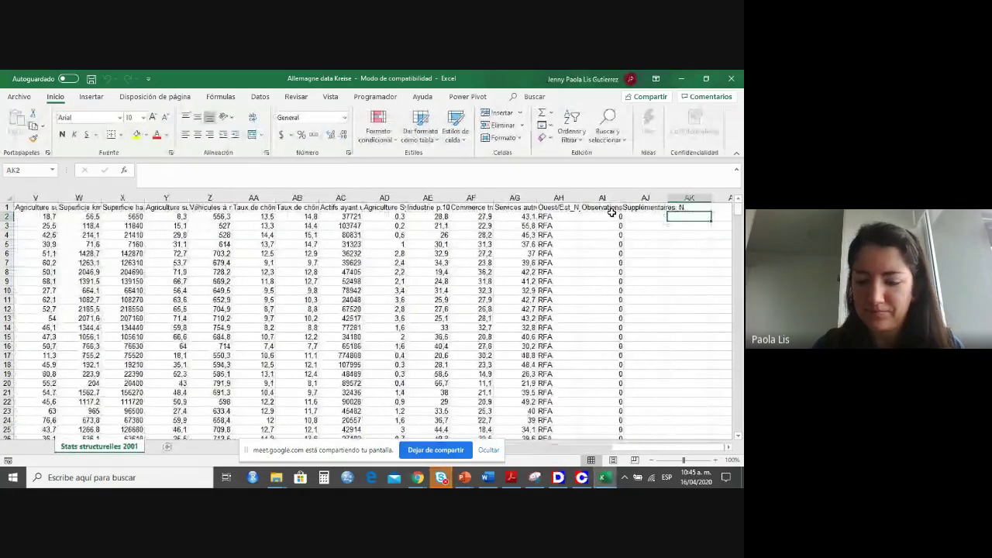
pyautogui.press('Right')
# Examine the Ouest/Est_N_ and ObservationsSupplémentaires_N_ columns from the first to the last data row.
pyautogui.hotkey('ctrl', '+')
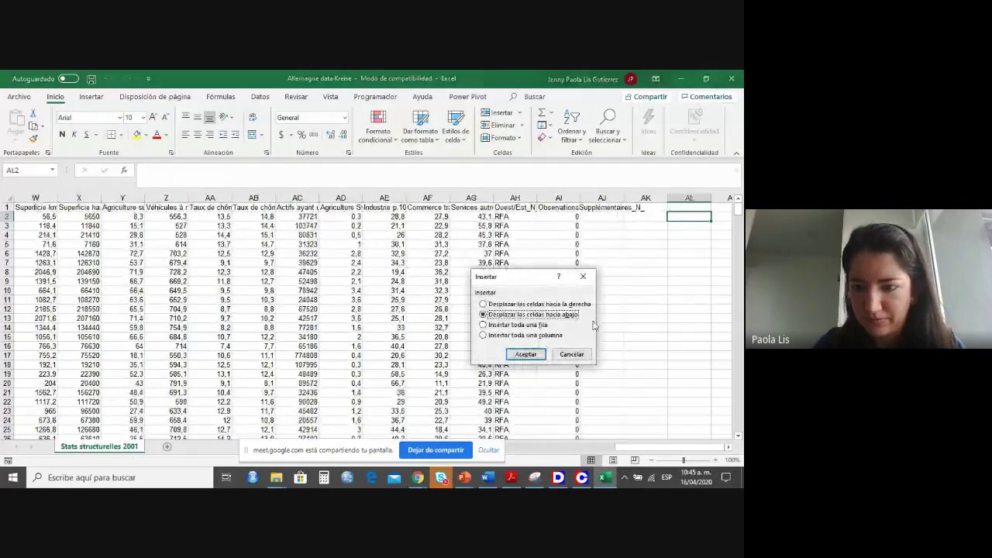
pyautogui.click(571, 354)
pyautogui.click(714, 461)
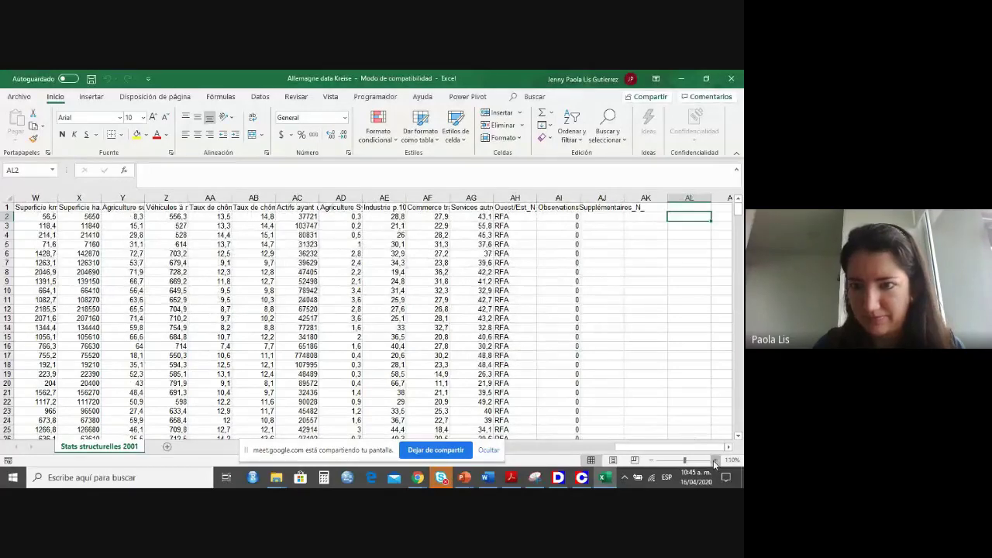
pyautogui.click(715, 460)
pyautogui.click(714, 461)
pyautogui.click(715, 461)
pyautogui.click(715, 460)
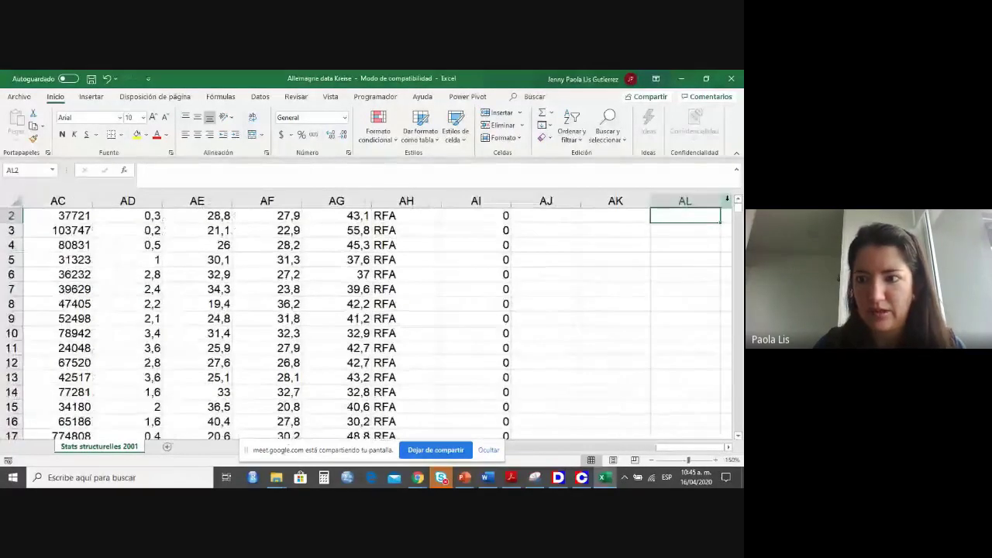
pyautogui.scroll(1, 729, 200)
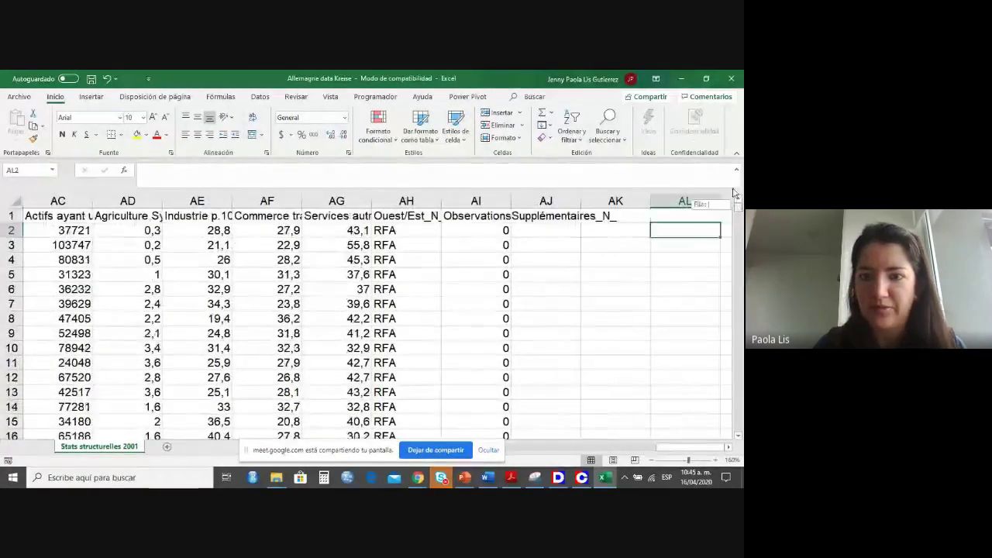
pyautogui.click(419, 231)
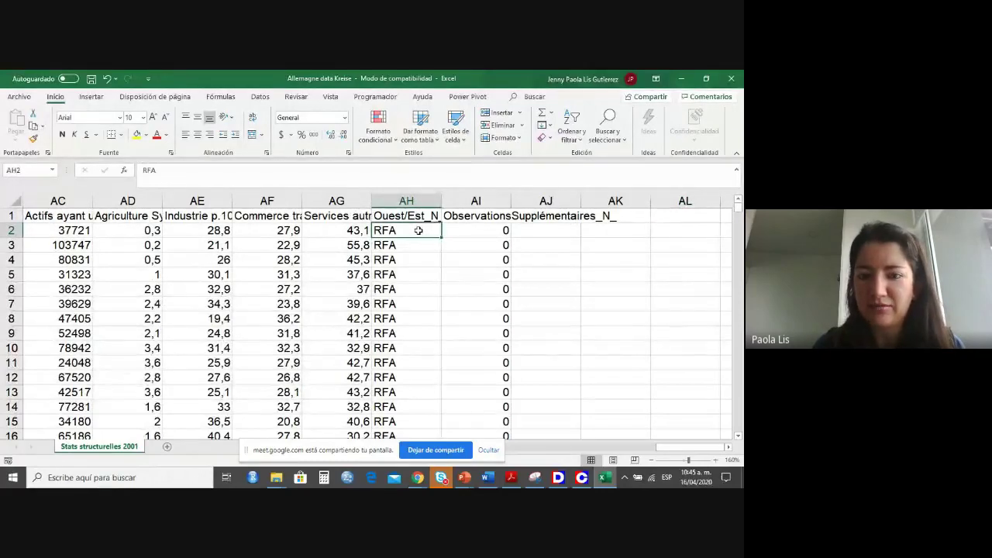
pyautogui.hotkey('ctrl', 'Down')
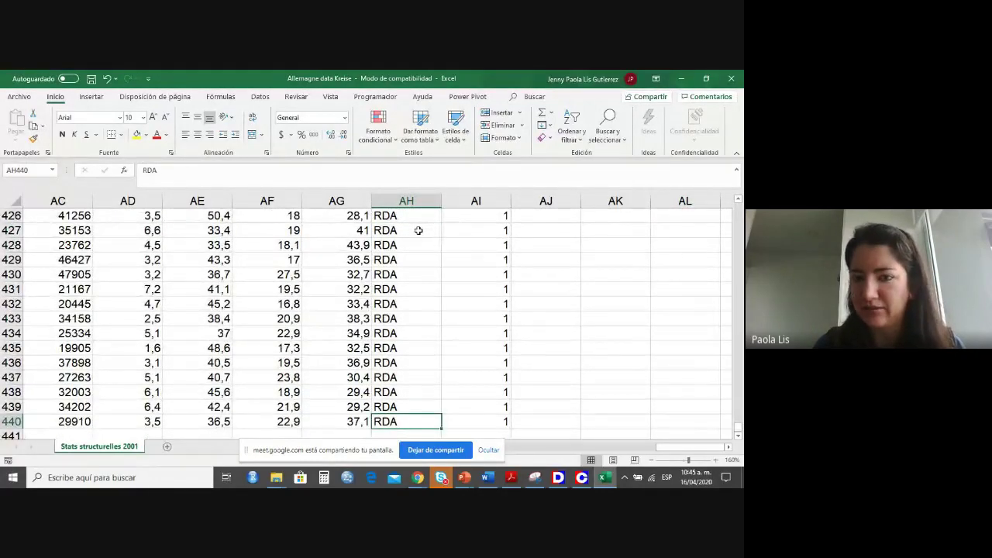
pyautogui.hotkey('ctrl', 'Up')
pyautogui.press('Right')
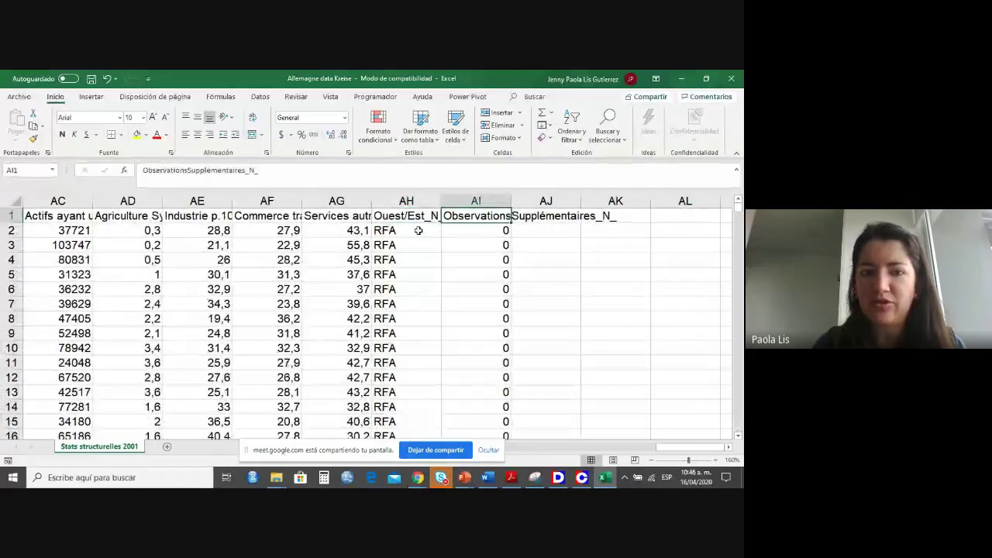
pyautogui.press('Down')
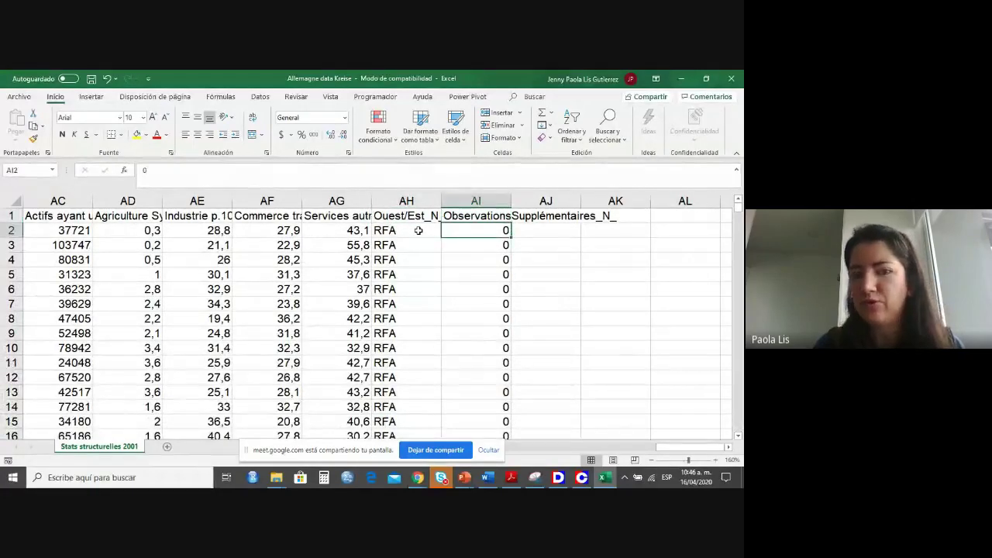
pyautogui.hotkey('ctrl', 'Down')
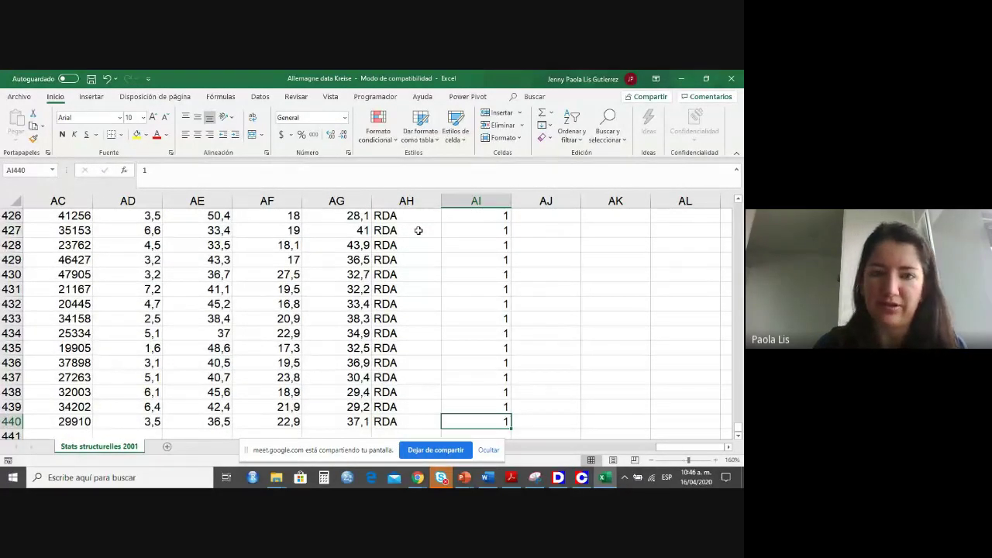
# Switch to Philcarto and map the variable ObservationsSupplémentaires as a qualitative colour map of Germany.
pyautogui.hotkey('alt', 'Tab')
pyautogui.press('Tab')
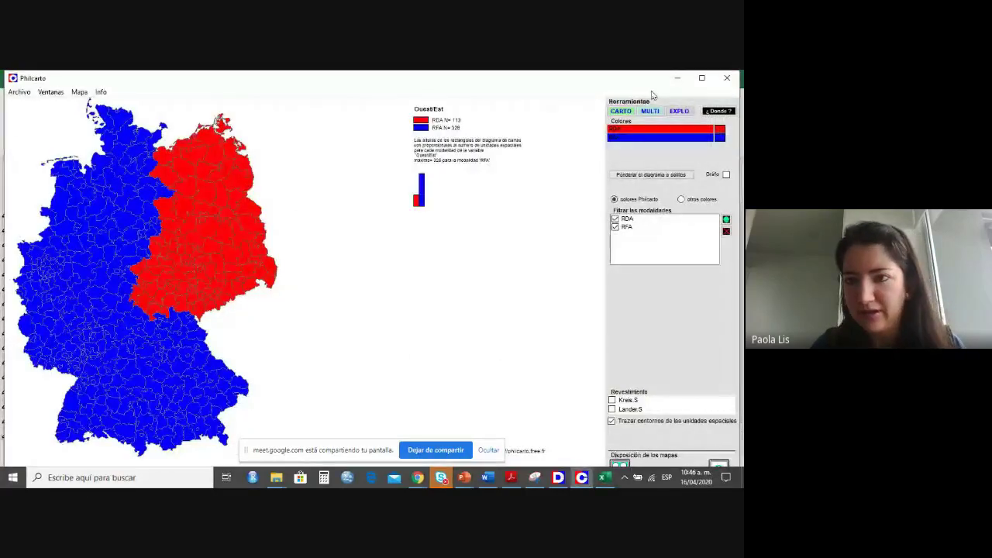
pyautogui.click(621, 112)
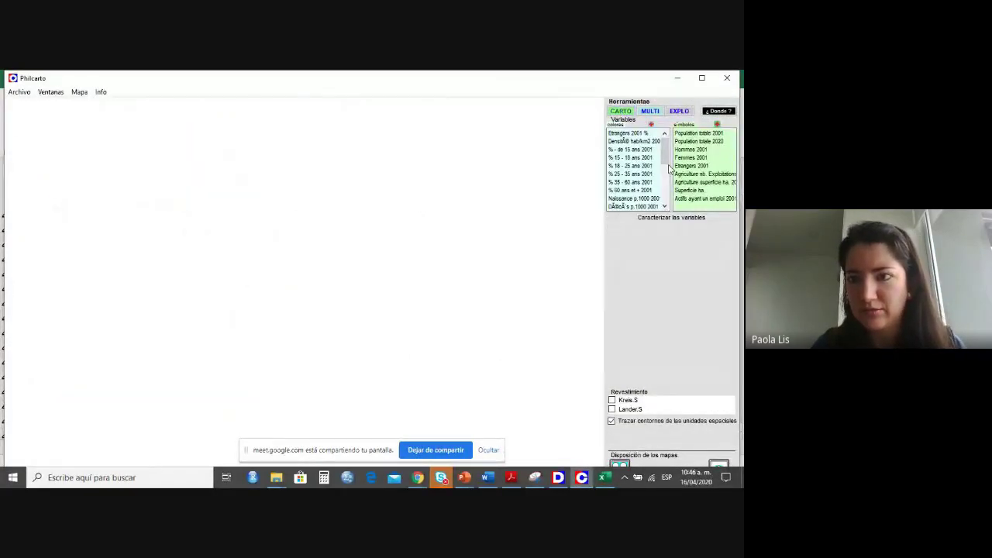
pyautogui.moveTo(664, 163); pyautogui.dragTo(664, 204)
pyautogui.click(640, 207)
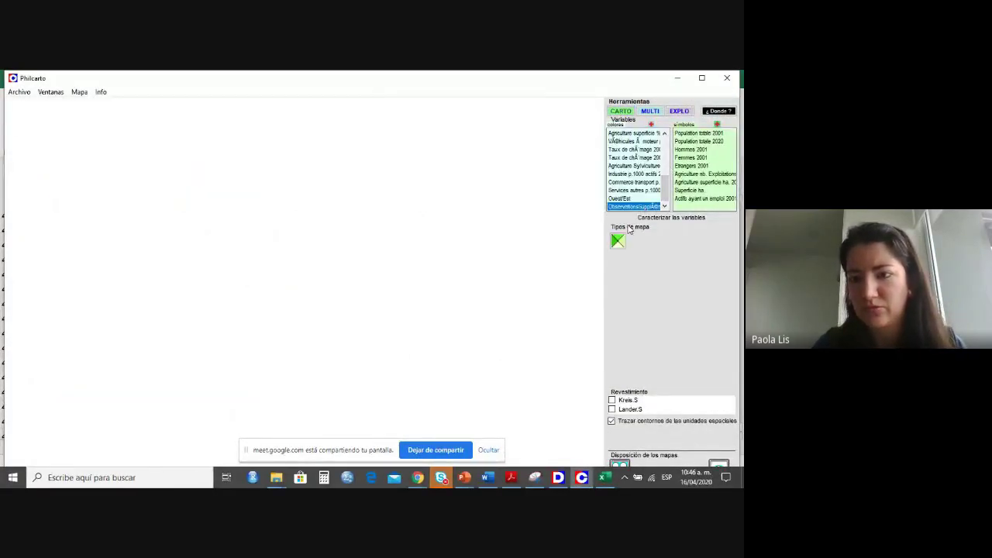
pyautogui.click(618, 242)
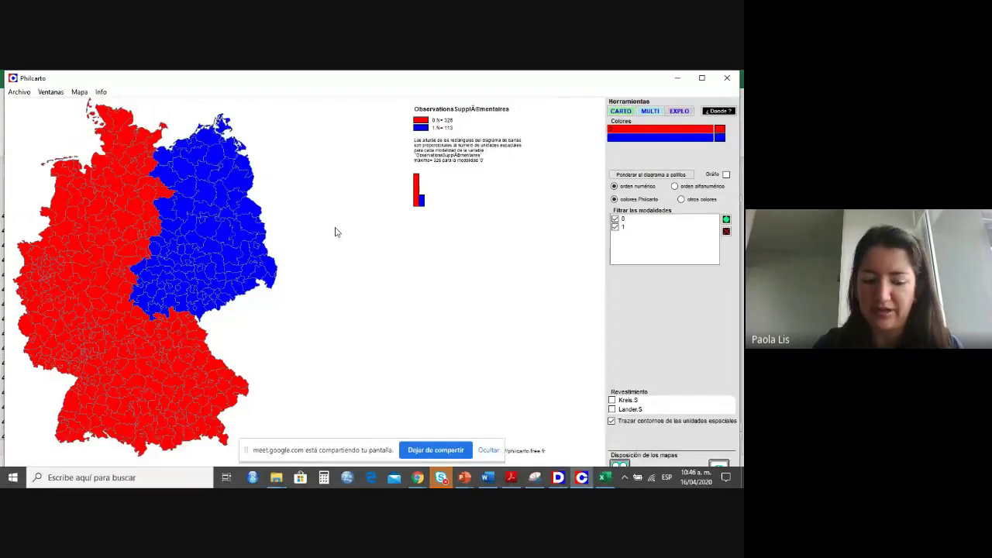
# Return to the Kreise workbook in Excel and examine the Ouest/Est_N_ header and the KodKreise and NOM identifier columns.
pyautogui.hotkey('alt', 'Tab')
pyautogui.press('Left')
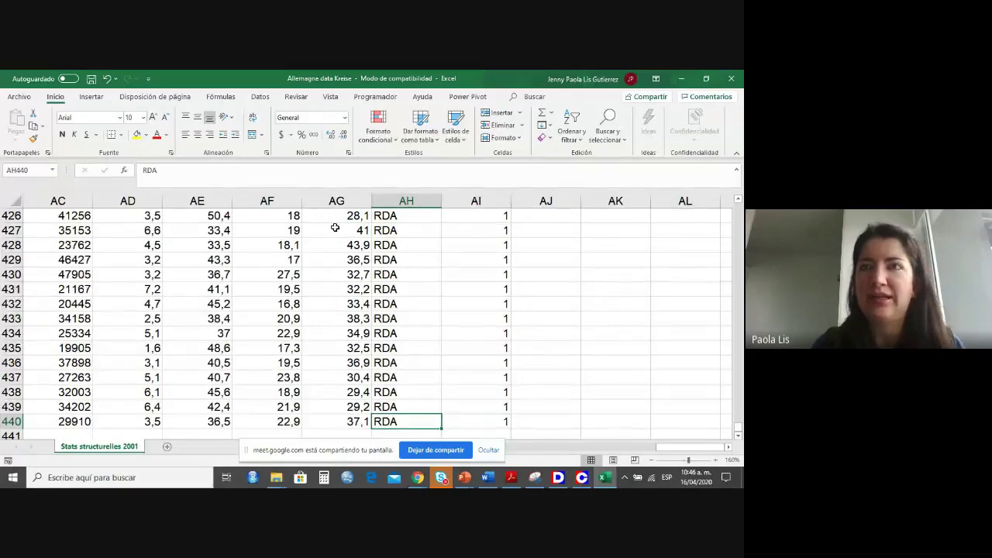
pyautogui.hotkey('ctrl', 'Up')
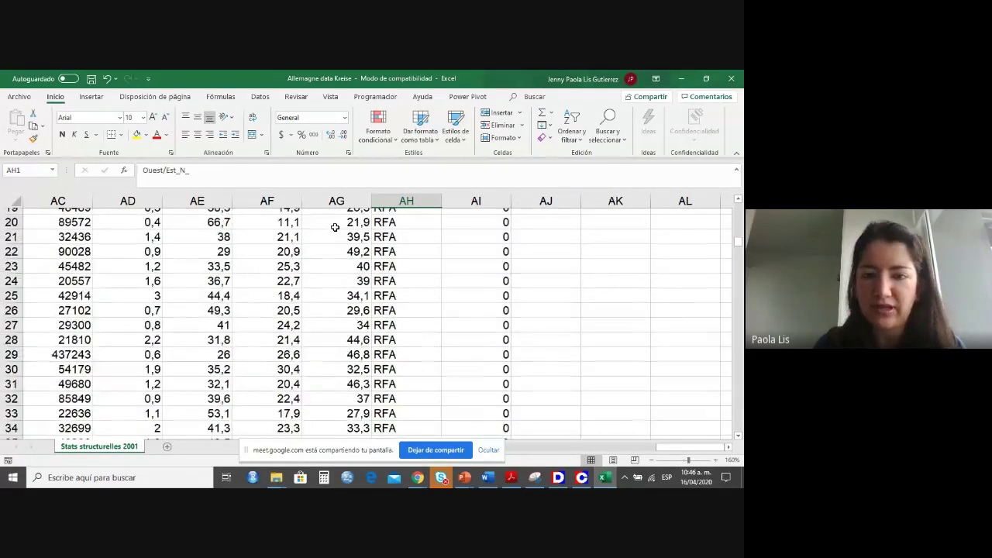
pyautogui.press('Left')
pyautogui.press('Left')
pyautogui.press('Left')
pyautogui.press('Left')
pyautogui.press('Left')
pyautogui.press('Left')
pyautogui.press('Left')
pyautogui.press('Left')
pyautogui.press('Left')
pyautogui.press('Left')
pyautogui.press('Left')
pyautogui.press('Left')
pyautogui.press('Left')
pyautogui.press('Left')
pyautogui.press('Left')
pyautogui.press('Left')
pyautogui.press('Left')
pyautogui.press('Left')
pyautogui.press('Left')
pyautogui.press('Left')
pyautogui.press('Left')
pyautogui.press('Left')
pyautogui.press('Left')
pyautogui.press('Left')
pyautogui.press('Left')
pyautogui.press('Left')
pyautogui.press('Left')
pyautogui.press('Left')
pyautogui.press('Left')
pyautogui.press('Left')
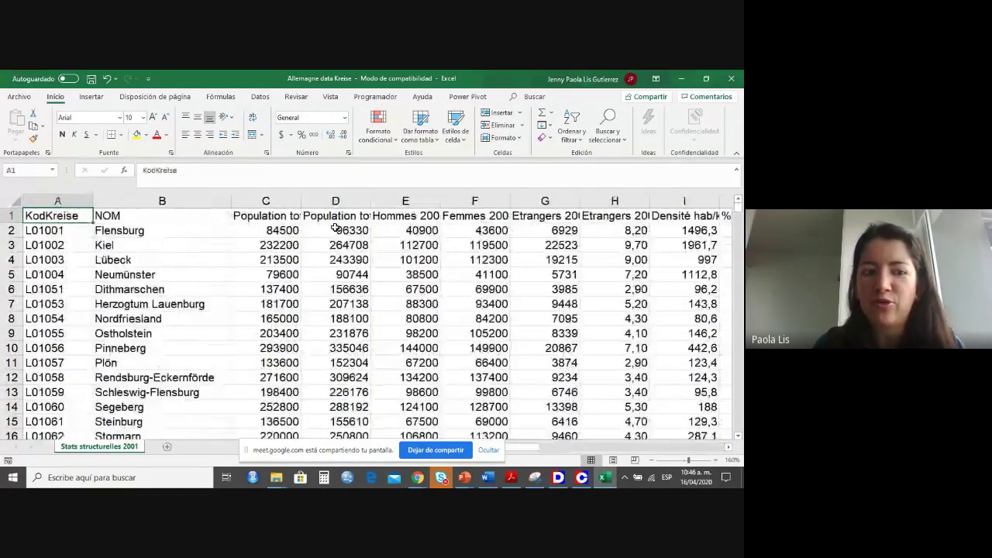
pyautogui.press('Right')
pyautogui.press('Down')
pyautogui.hotkey('ctrl', 'Down')
pyautogui.hotkey('ctrl', 'Up')
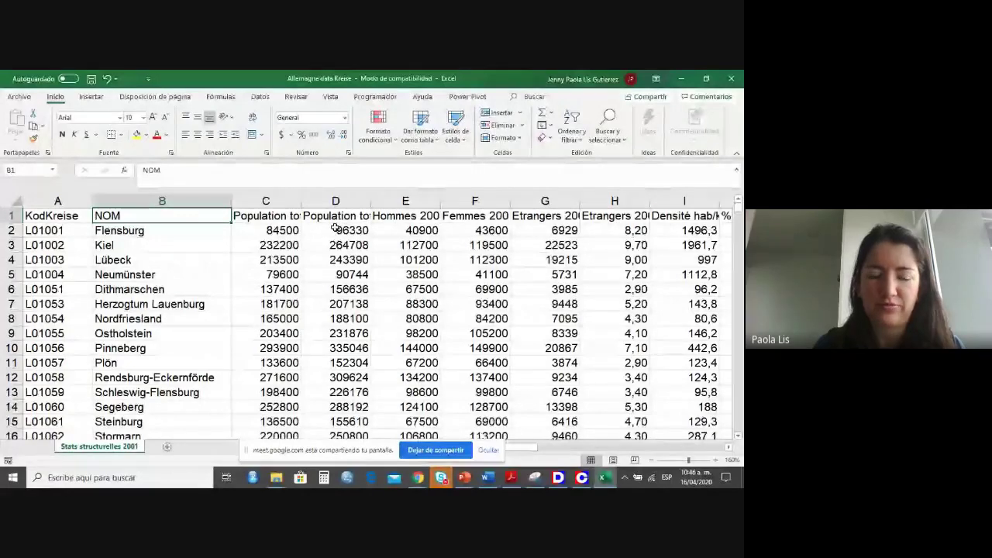
# Switch to Philcarto and review the cartography variable lists for colours and symbols.
pyautogui.hotkey('alt', 'Tab')
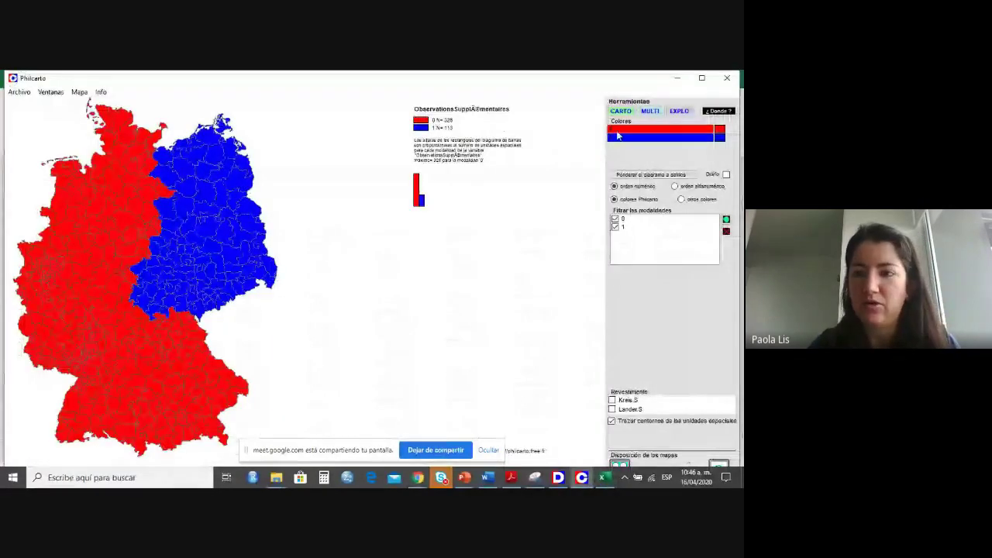
pyautogui.click(620, 111)
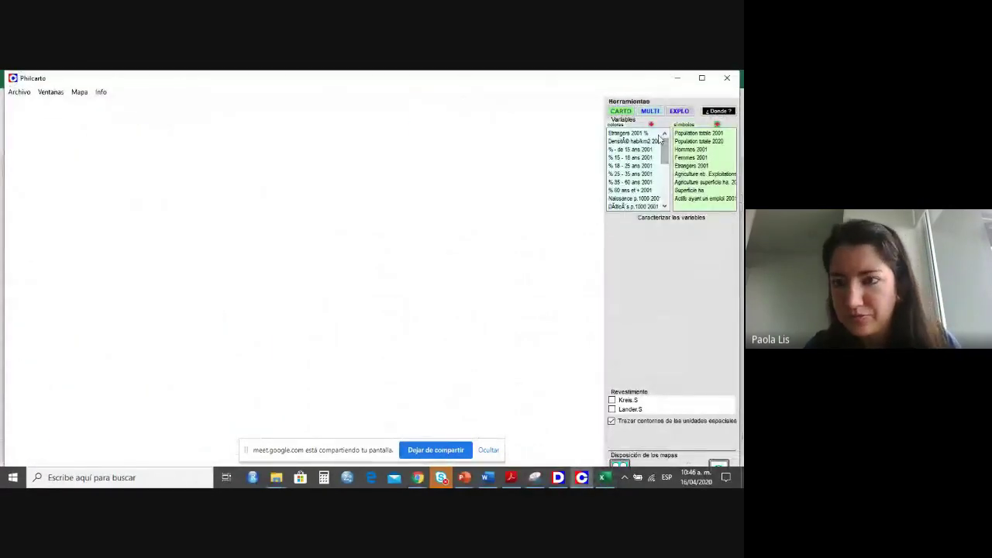
pyautogui.moveTo(663, 152); pyautogui.dragTo(662, 131)
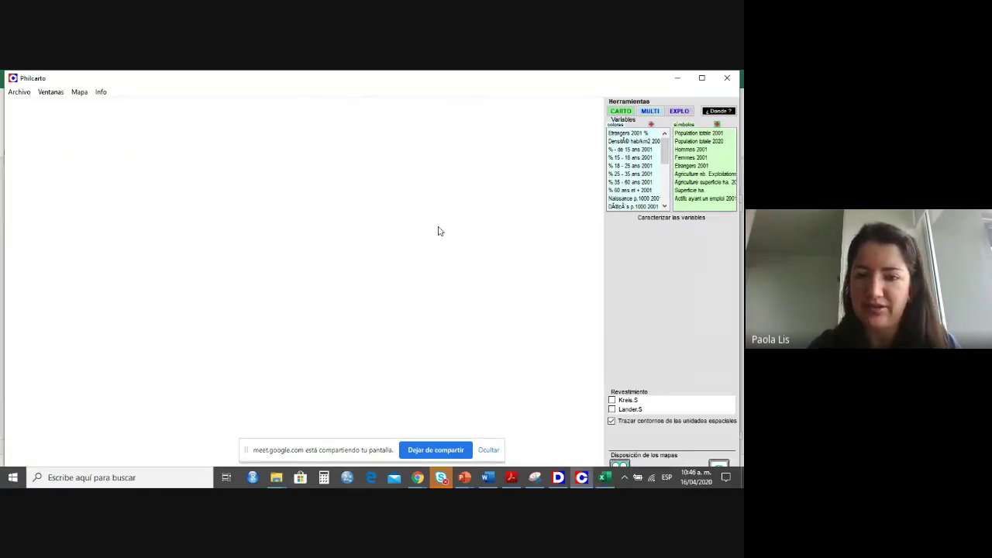
# Switch to the Google Meet call, stop presenting the screen, and turn off the camera.
pyautogui.hotkey('alt', 'Tab')
pyautogui.hotkey('alt', 'Tab')
pyautogui.hotkey('alt', 'Tab')
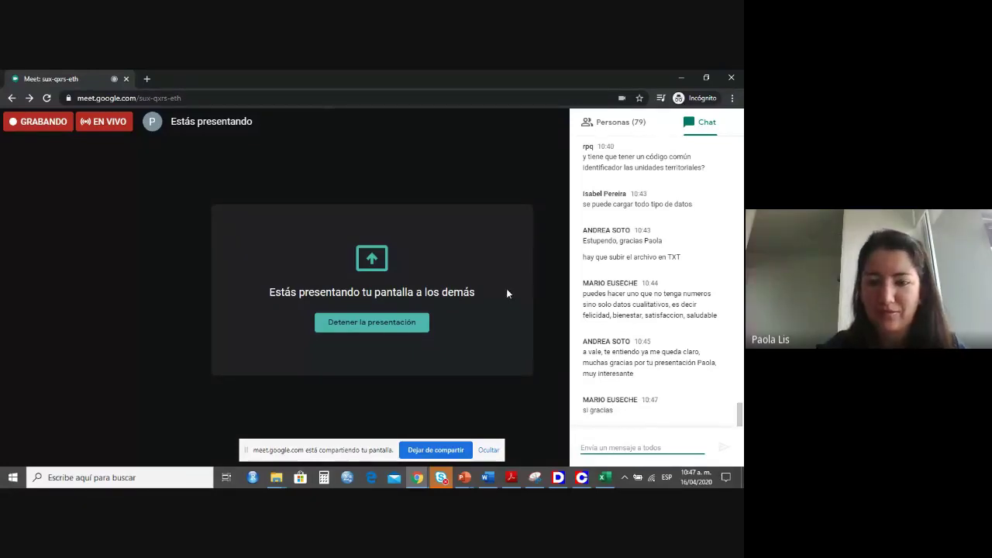
pyautogui.click(393, 329)
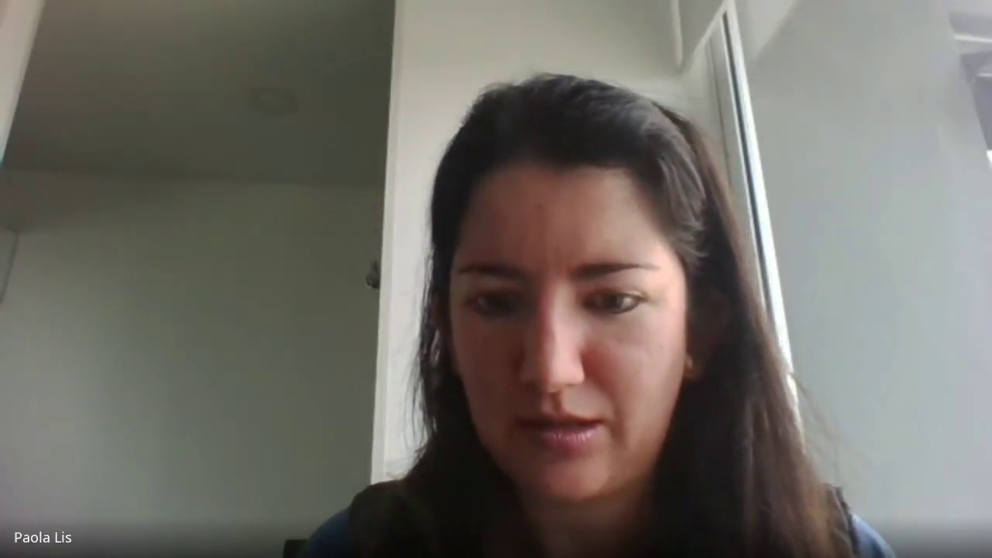
pyautogui.hotkey('ctrl', 'e')
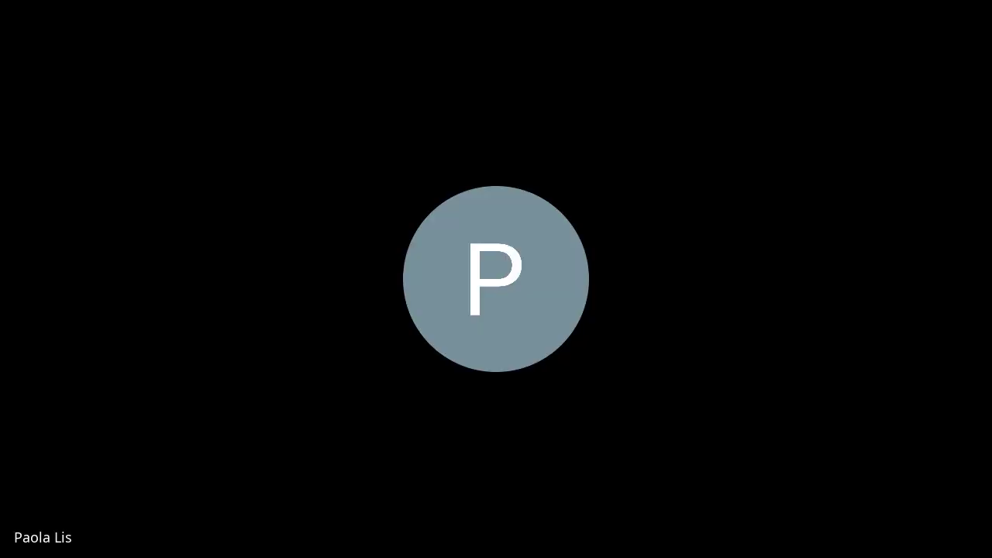